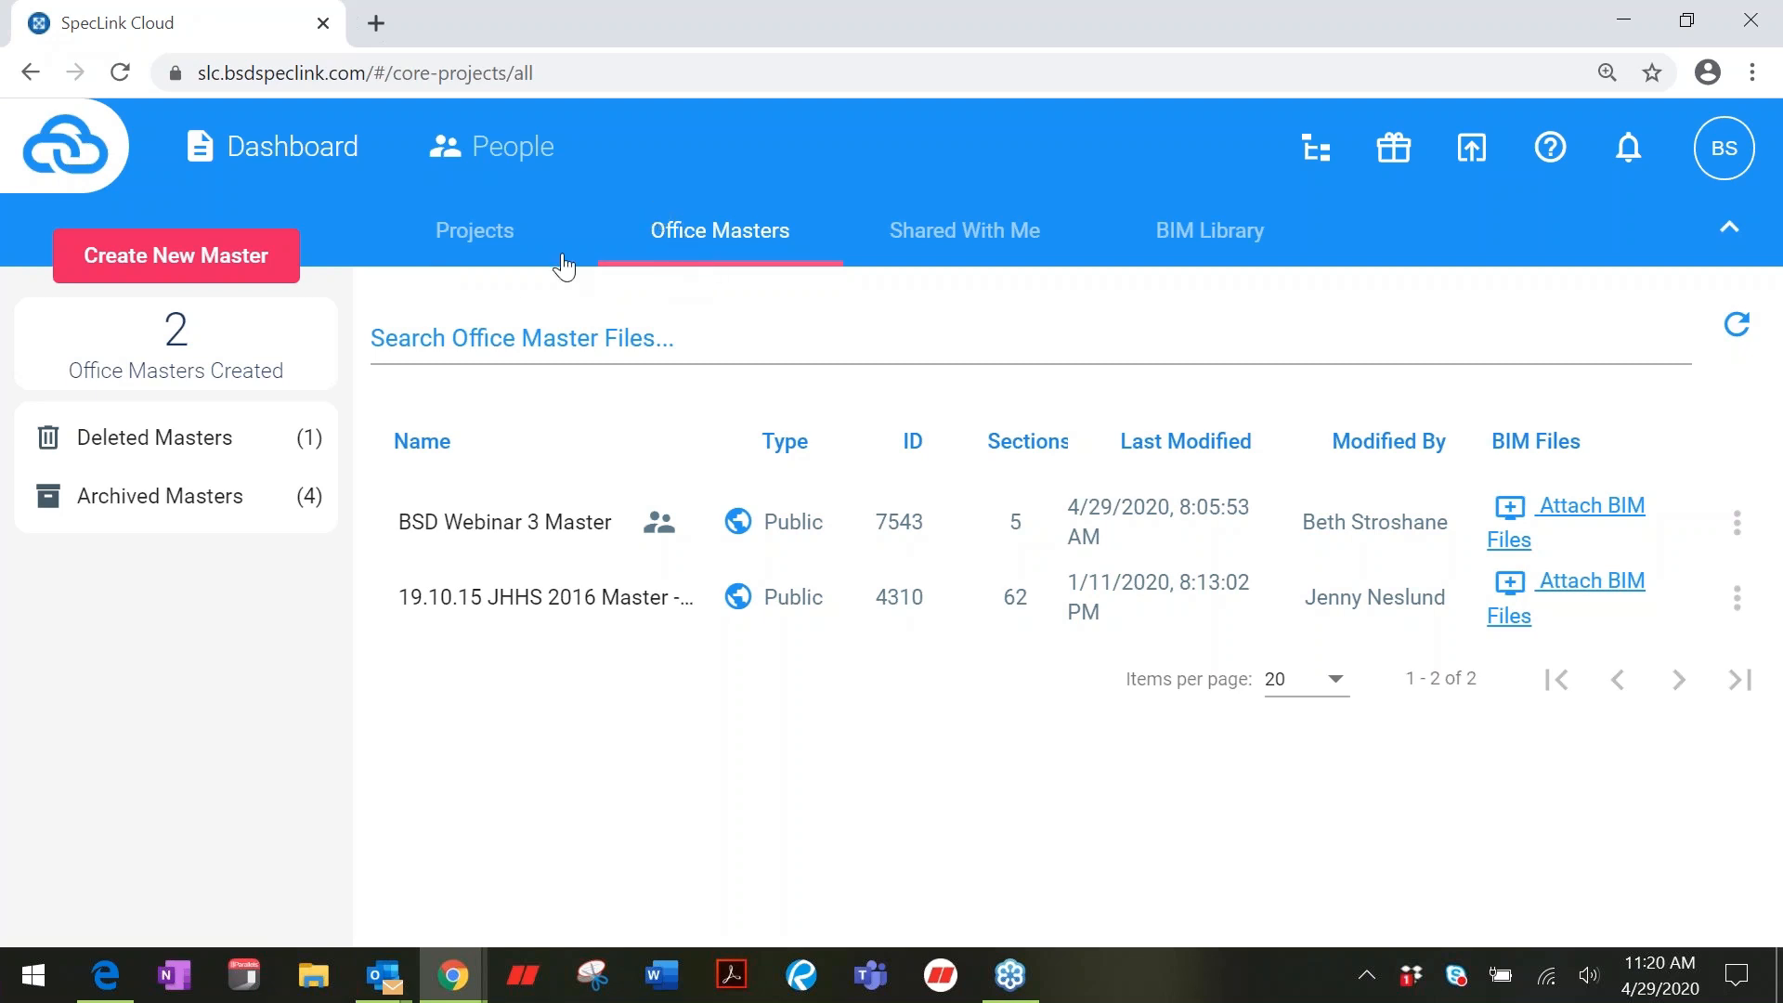
# Step: Open the BSD Webinar 3 Master filtered to active sections and check the options available for section 000101 Project Title Page
pyautogui.click(458, 535)
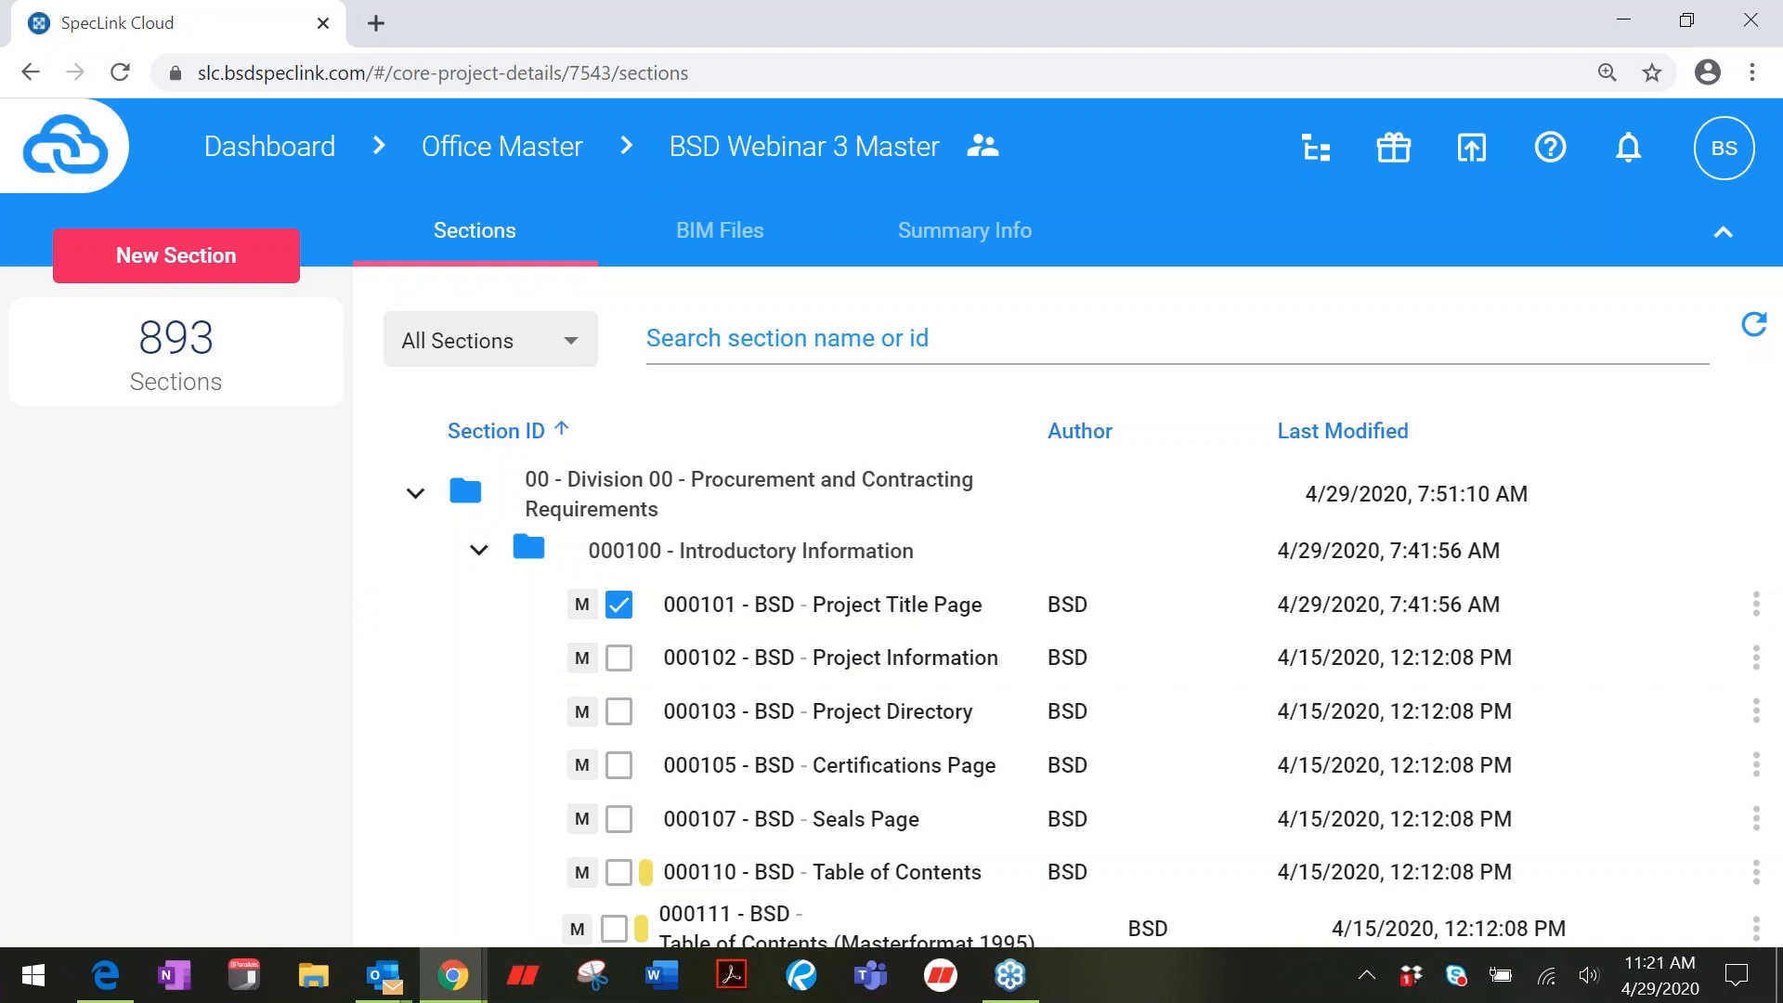
pyautogui.click(557, 342)
pyautogui.click(542, 404)
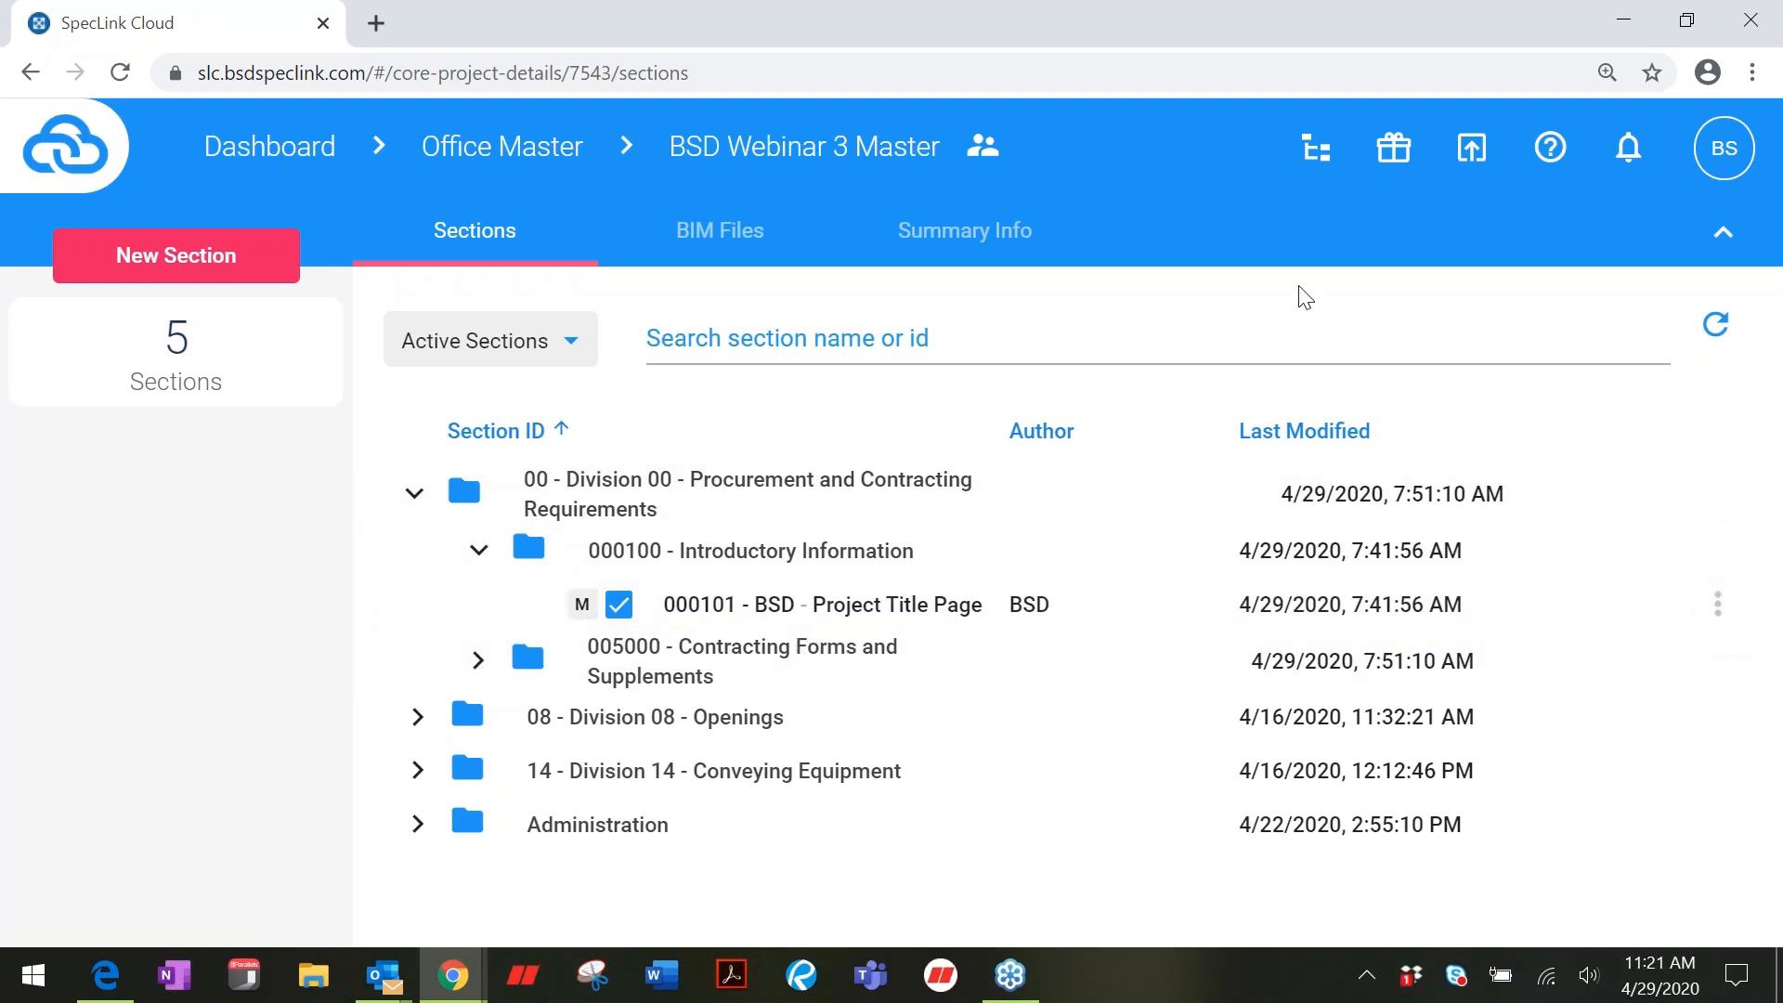
pyautogui.click(1717, 605)
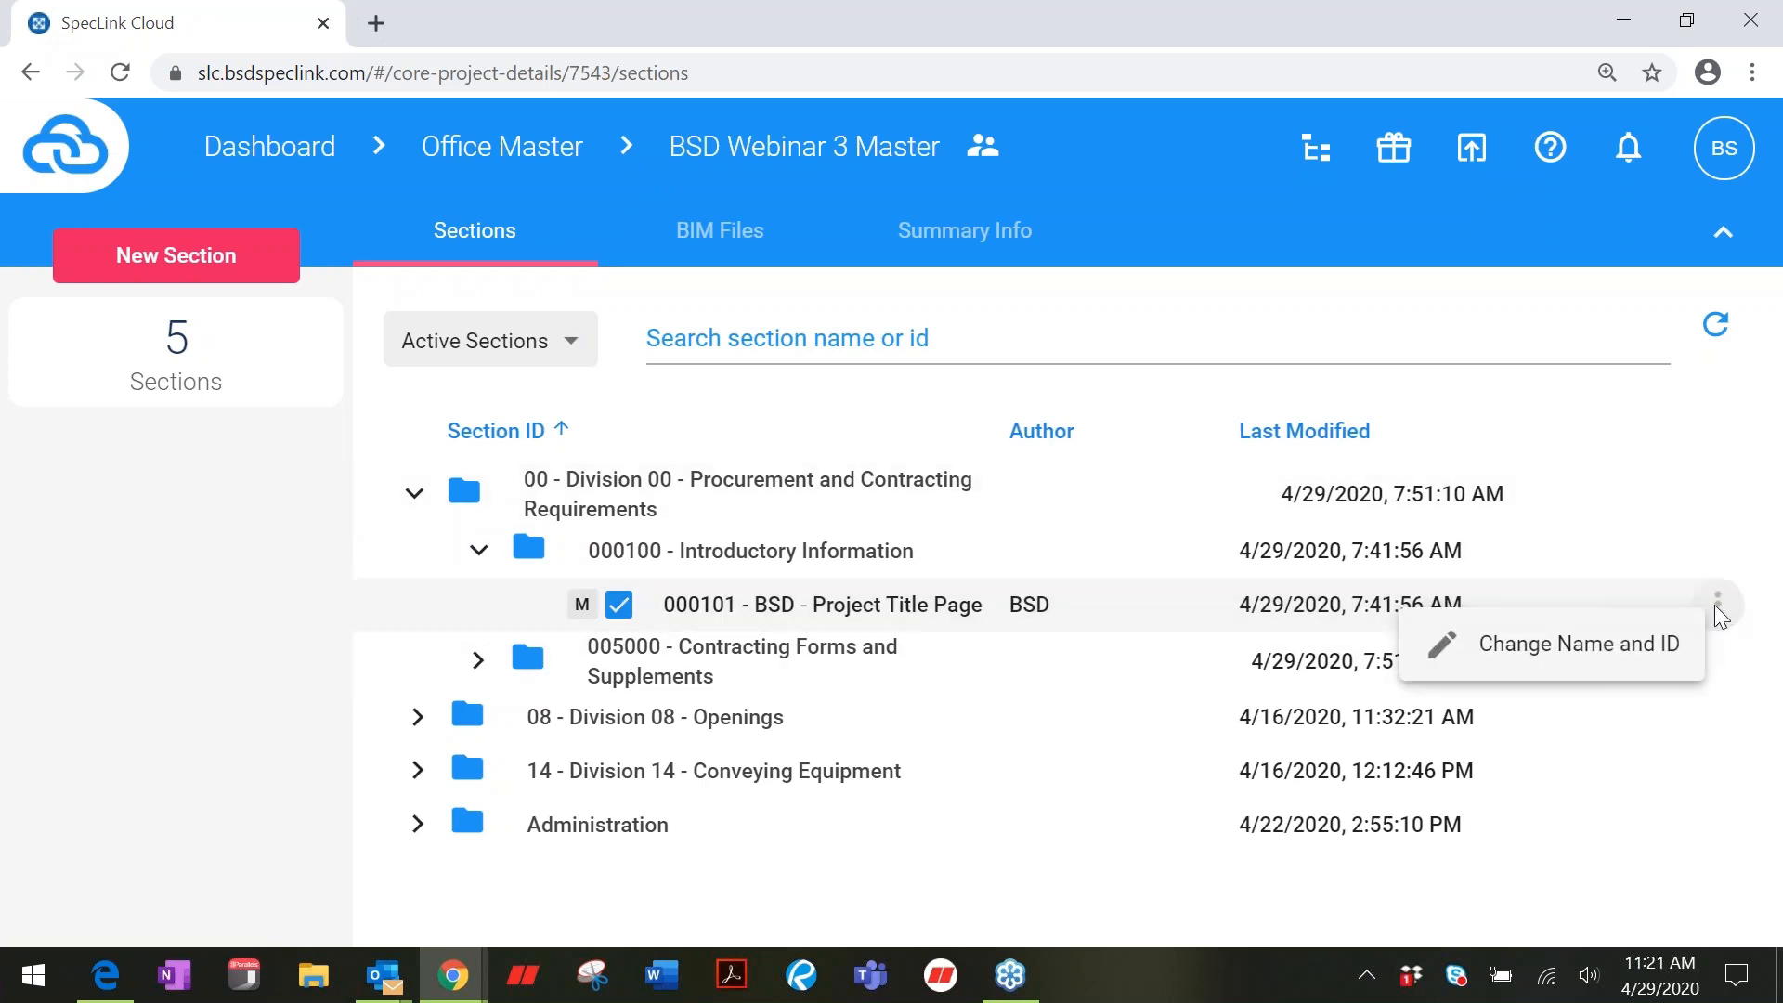
pyautogui.click(1148, 715)
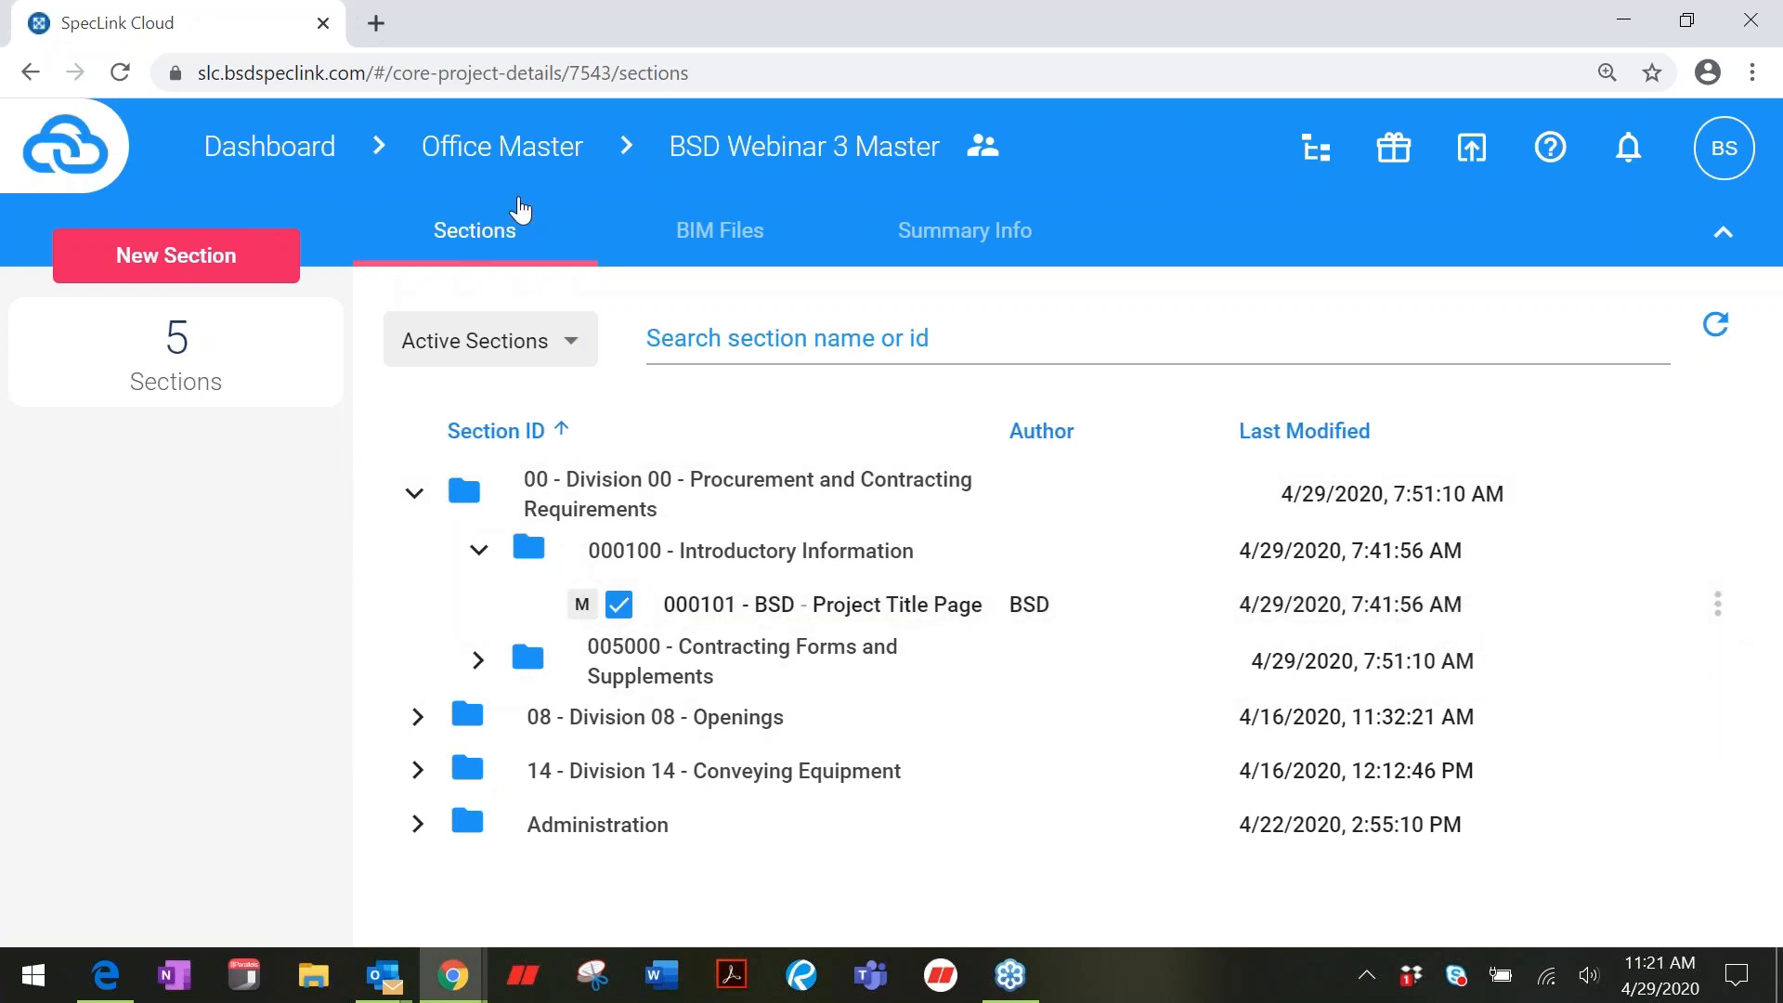
# Step: Return to the office masters list and review the sharing access settings of BSD Webinar 3 Master
pyautogui.click(558, 149)
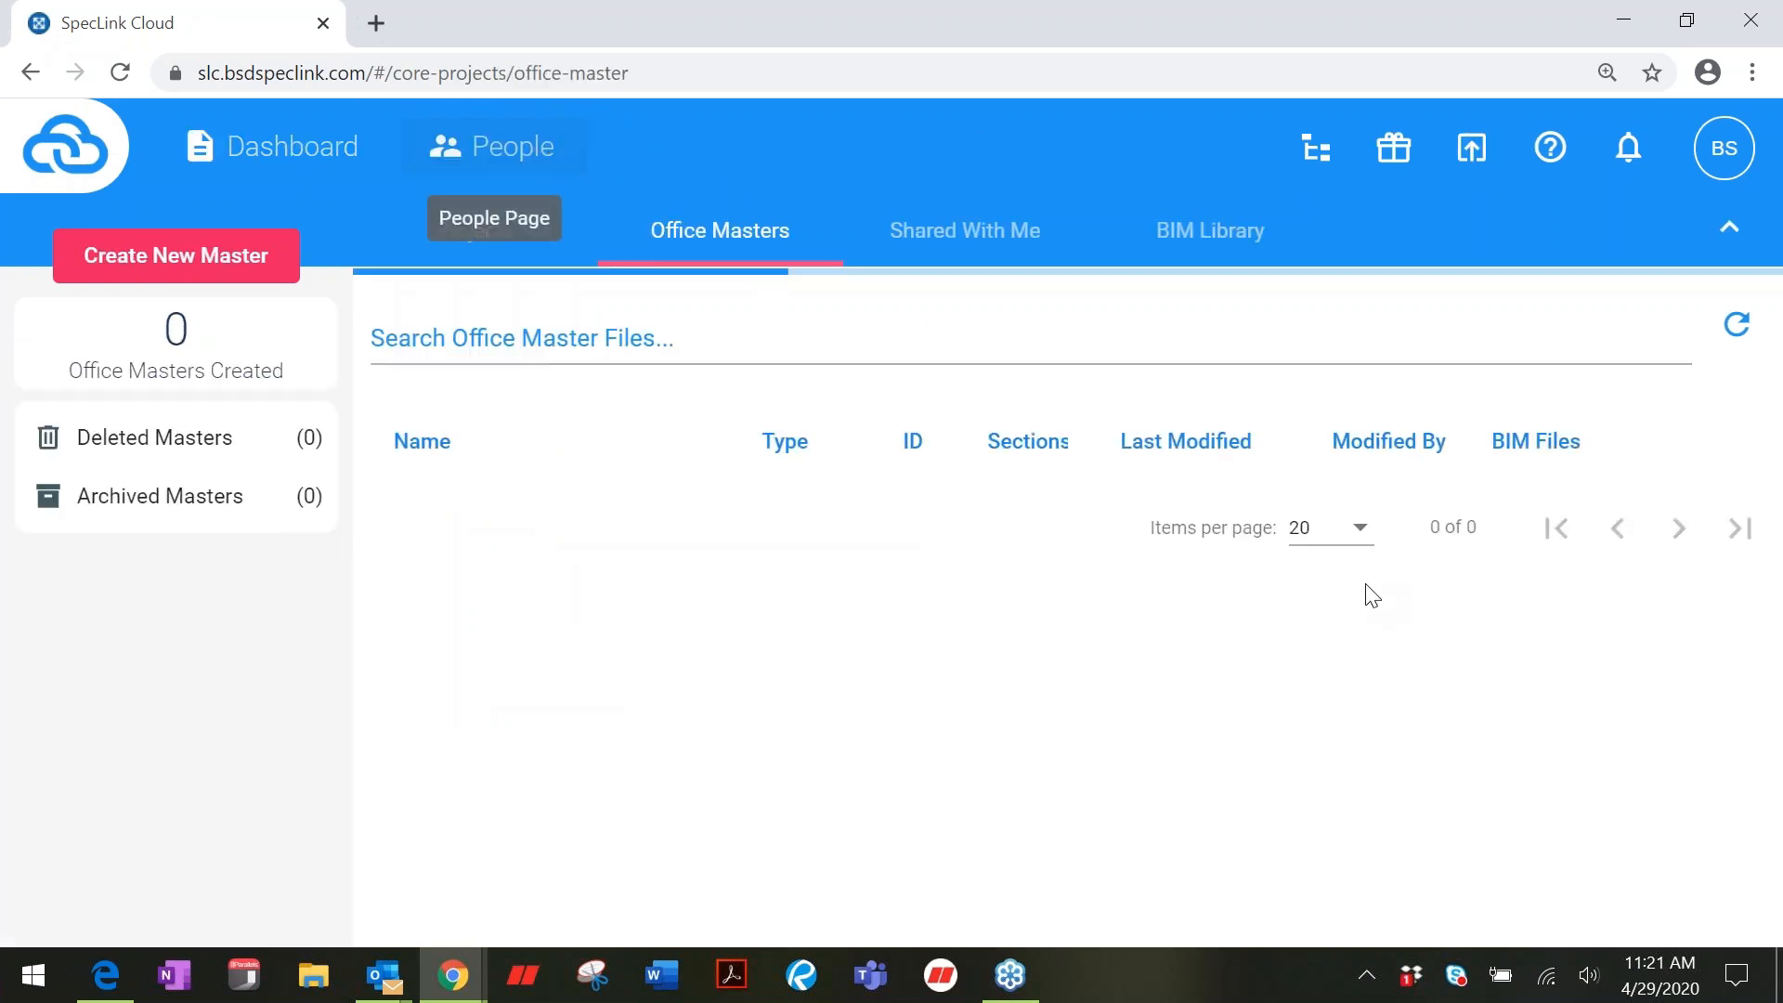
pyautogui.click(1734, 524)
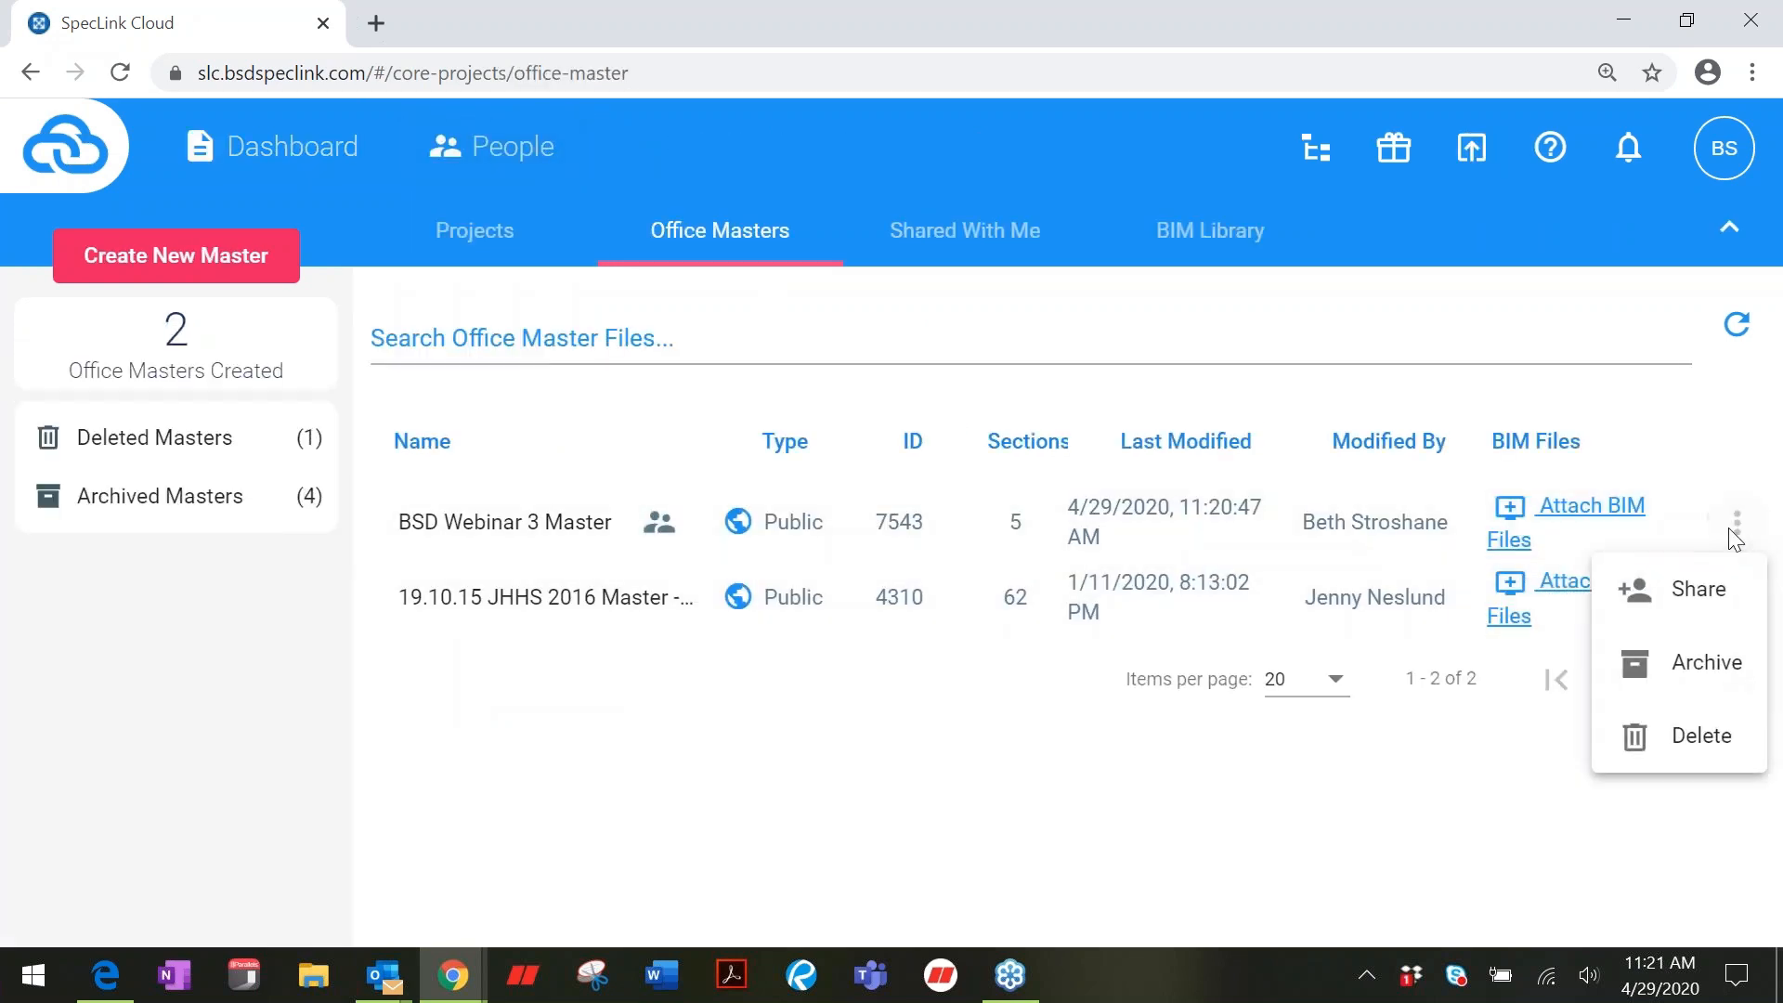
pyautogui.click(1687, 610)
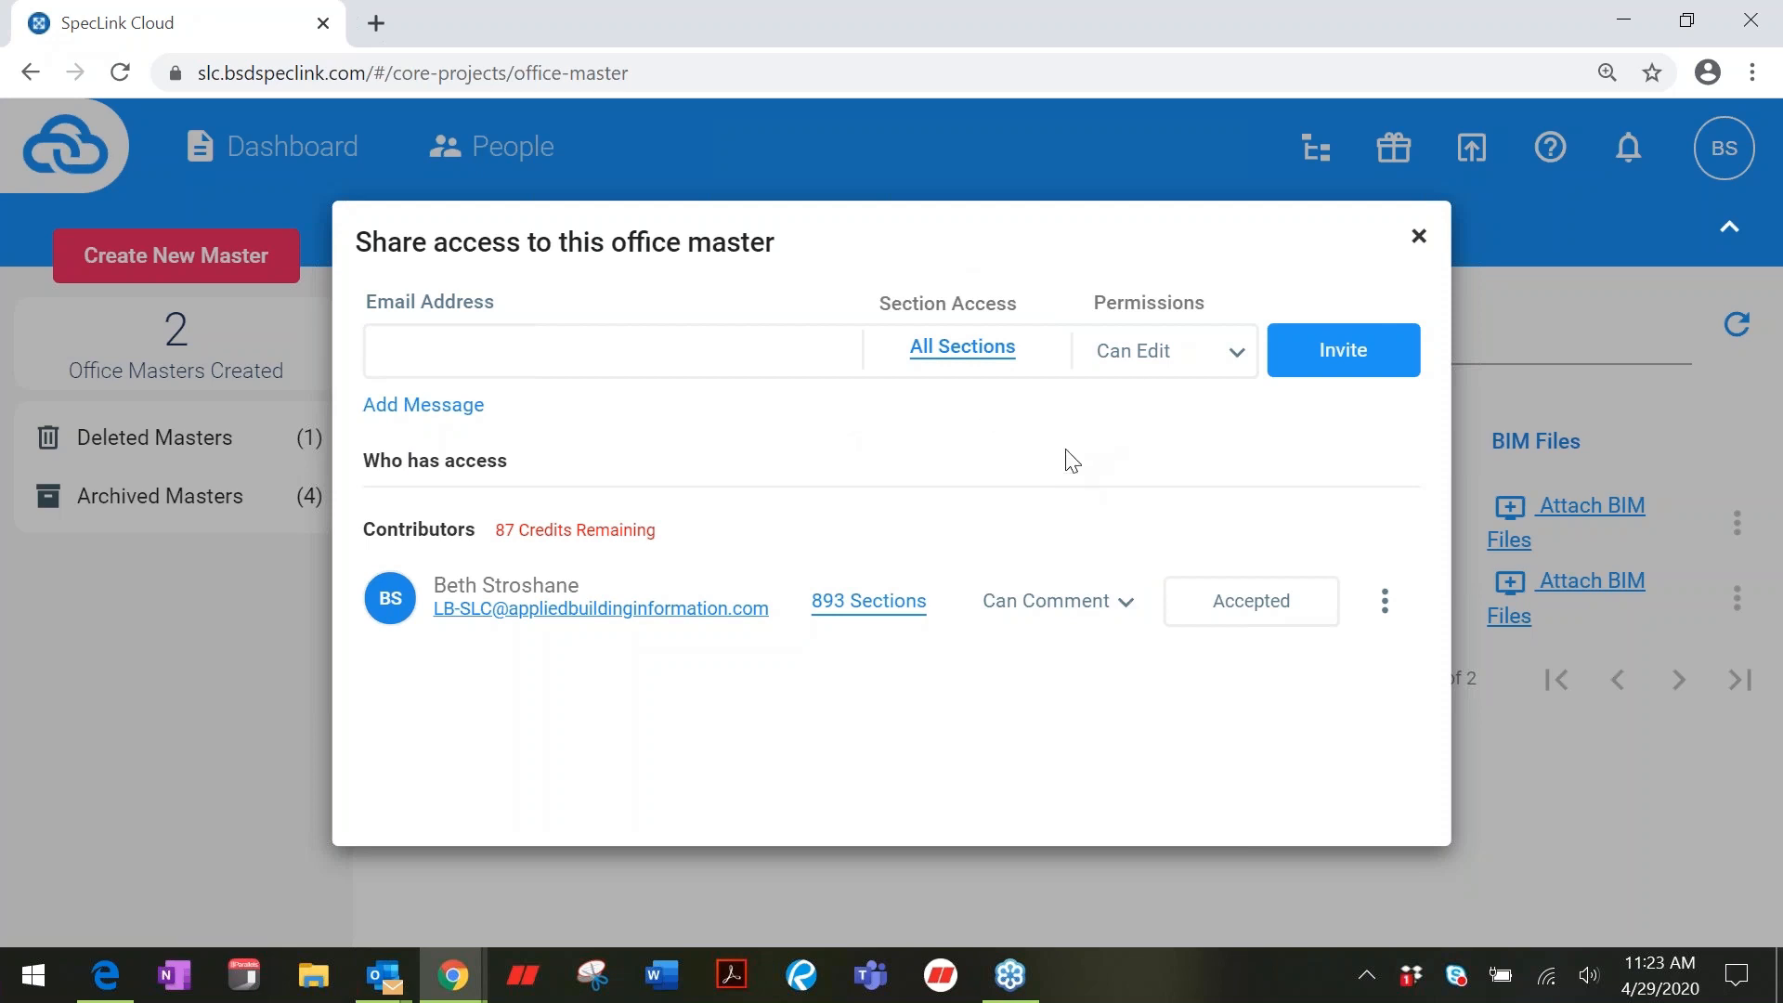
pyautogui.click(1419, 237)
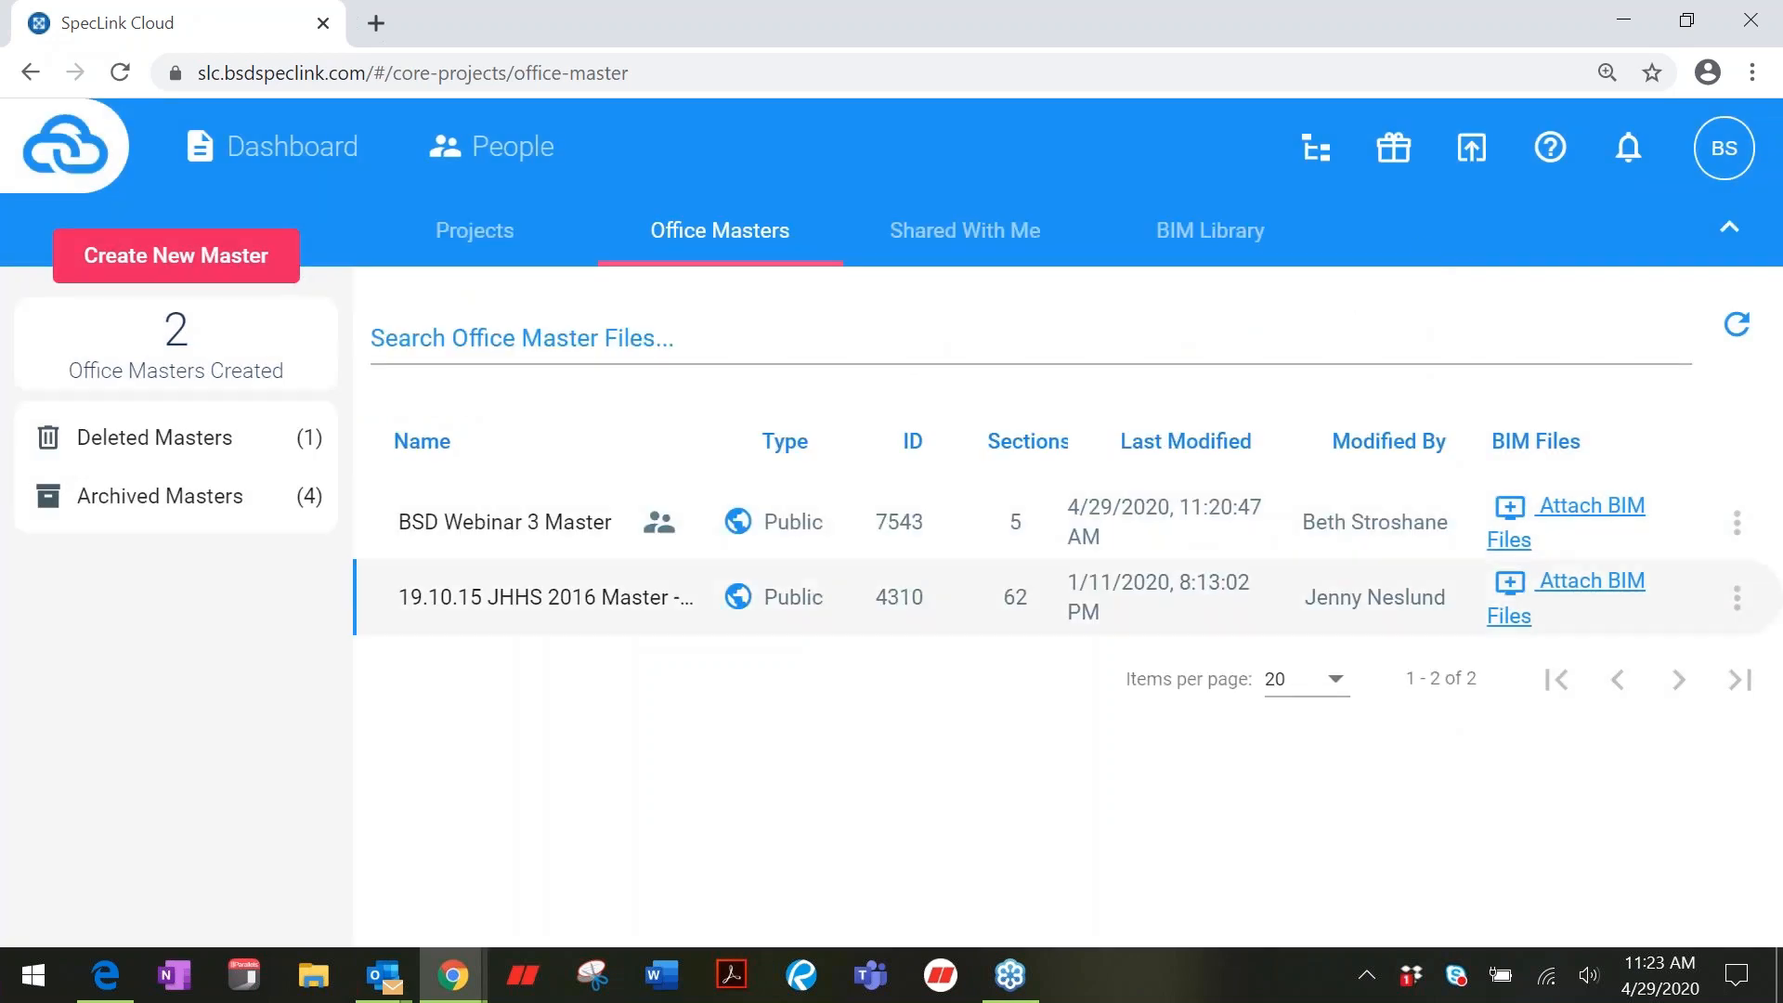
# Step: In BSD Webinar 3 Master, show only active sections and open section 008300 Civil Rights Title VI under Contracting Forms and Supplements
pyautogui.click(538, 522)
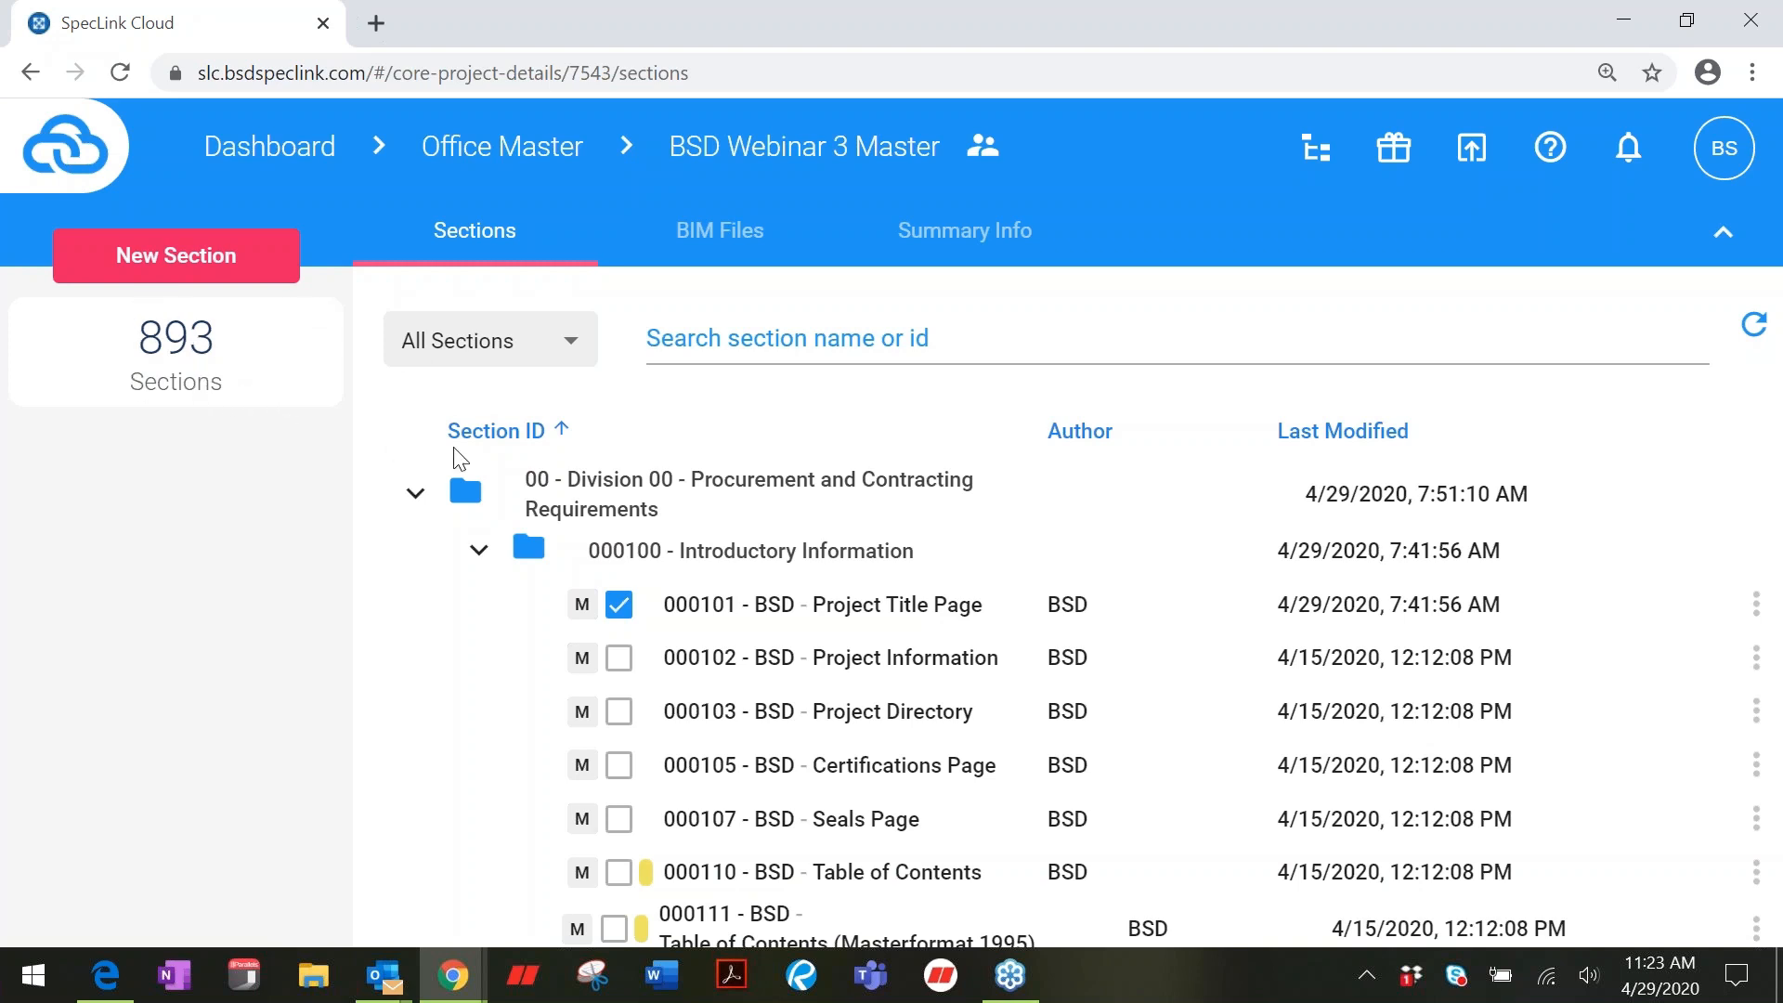
pyautogui.click(580, 358)
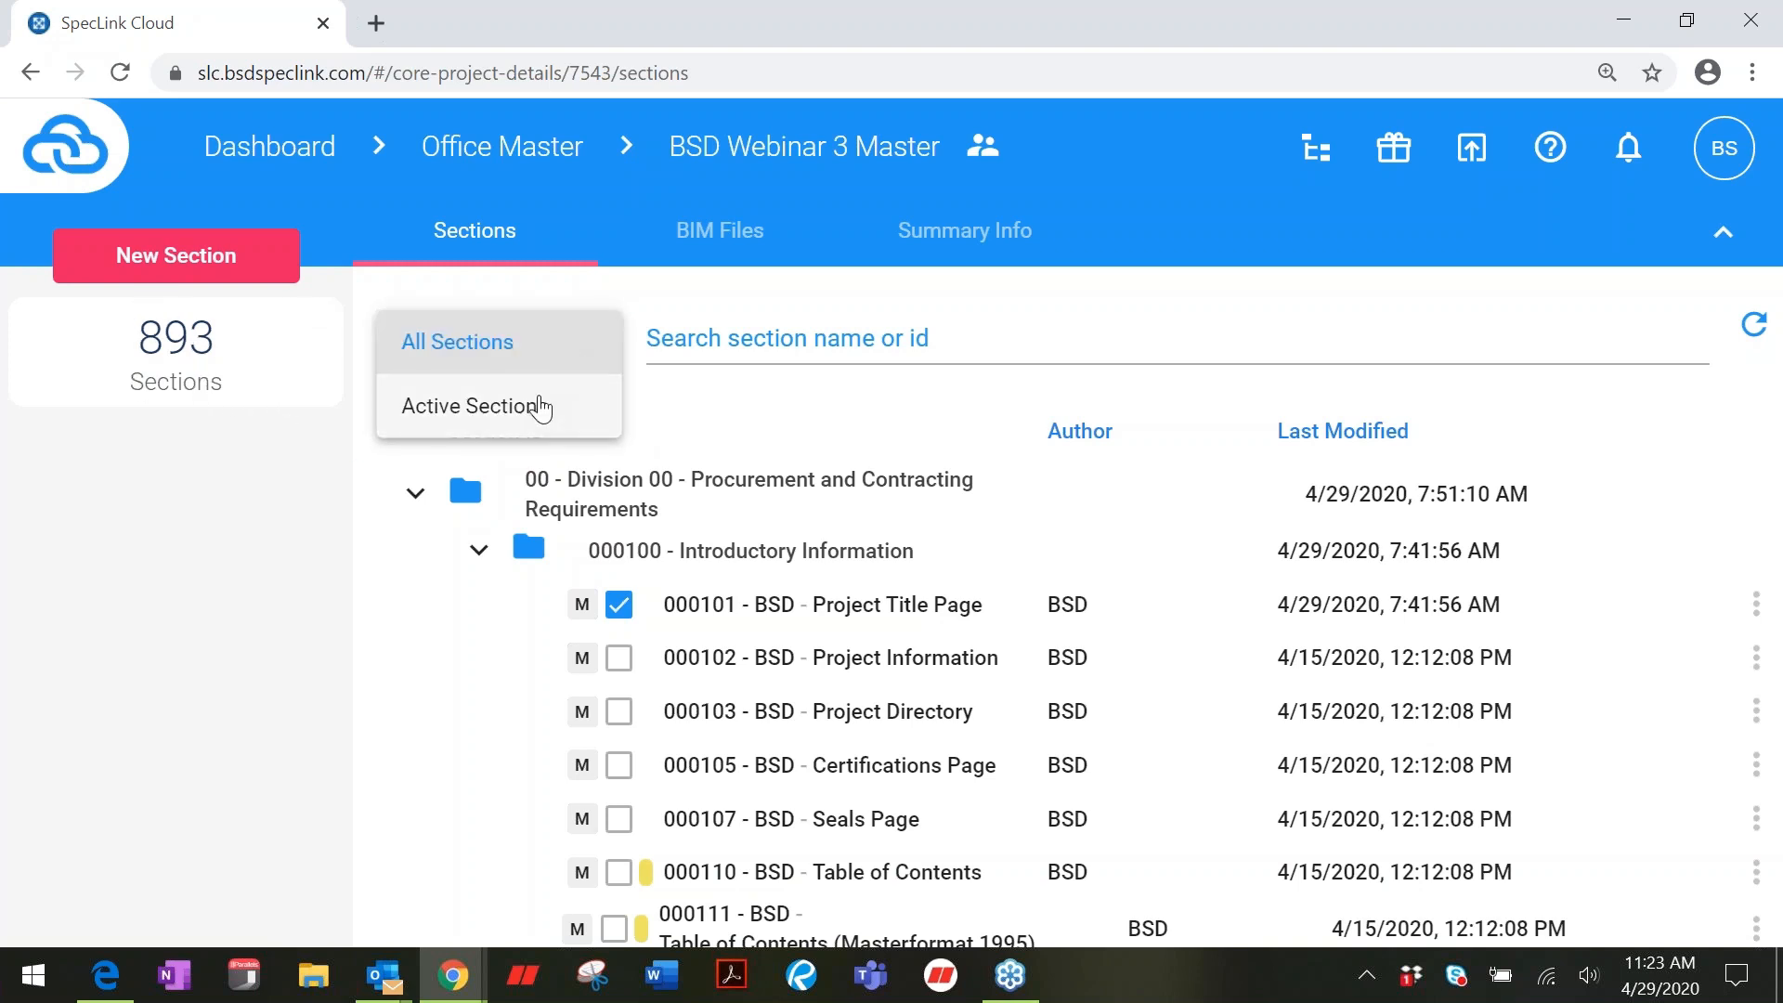
pyautogui.click(537, 412)
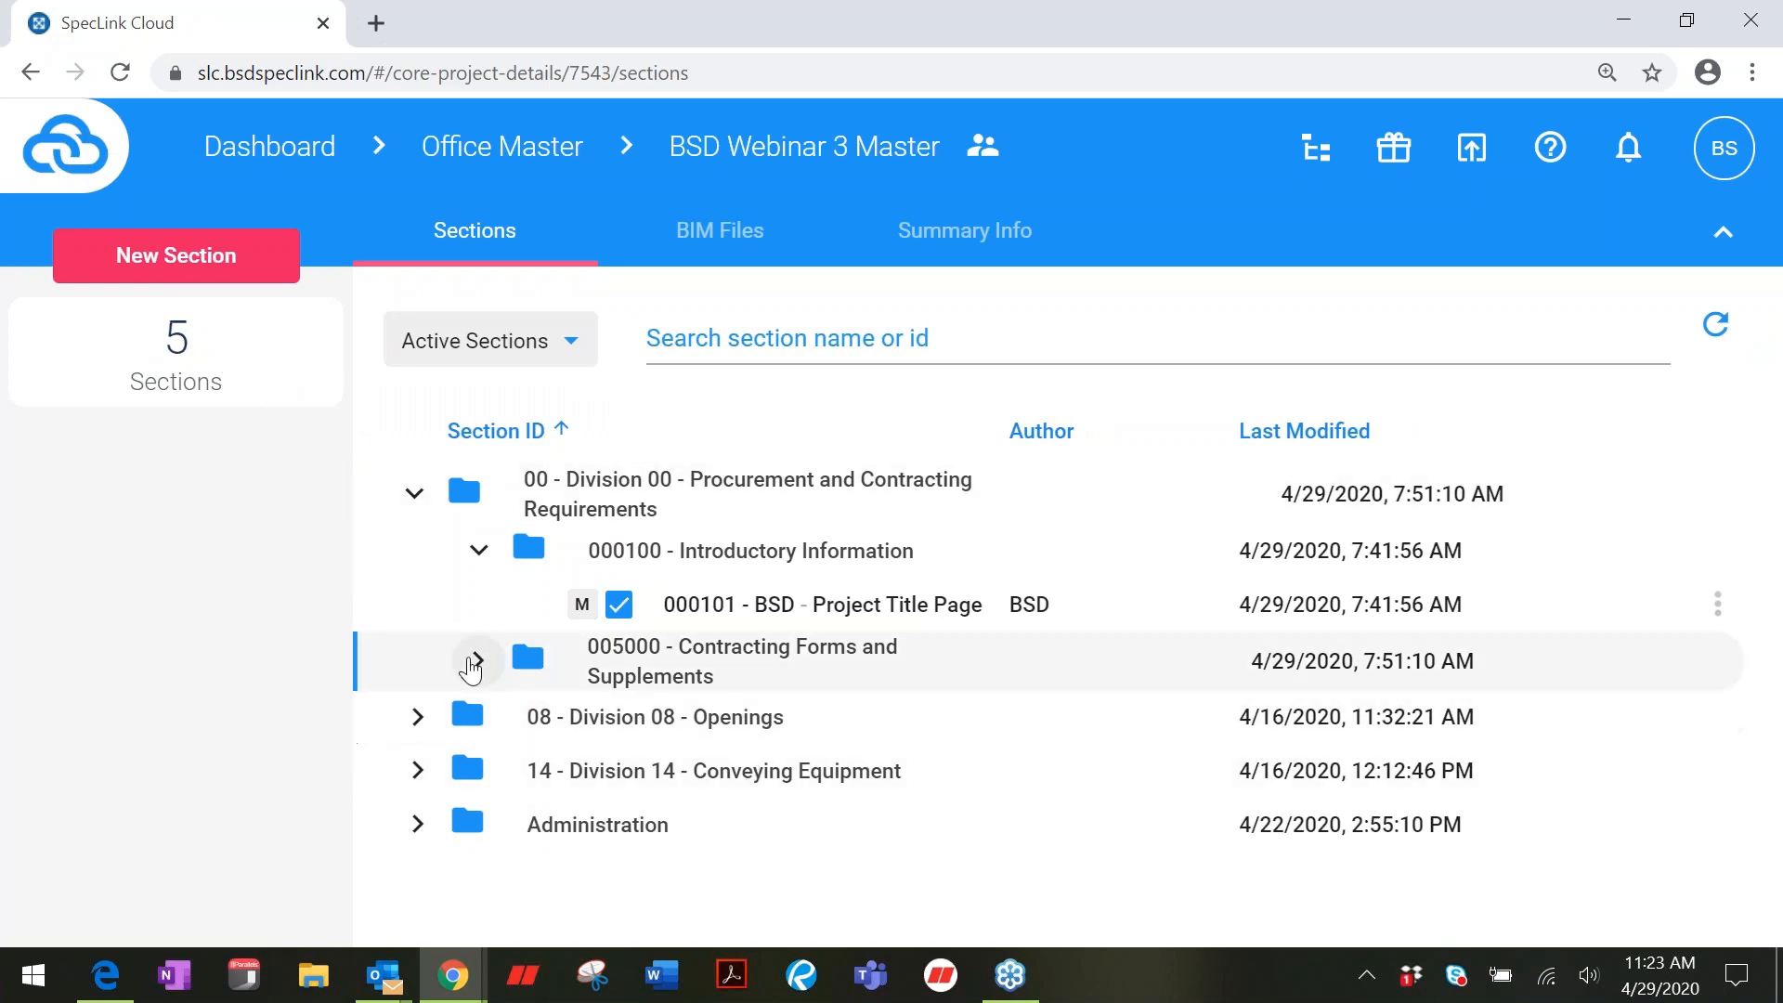
pyautogui.click(477, 663)
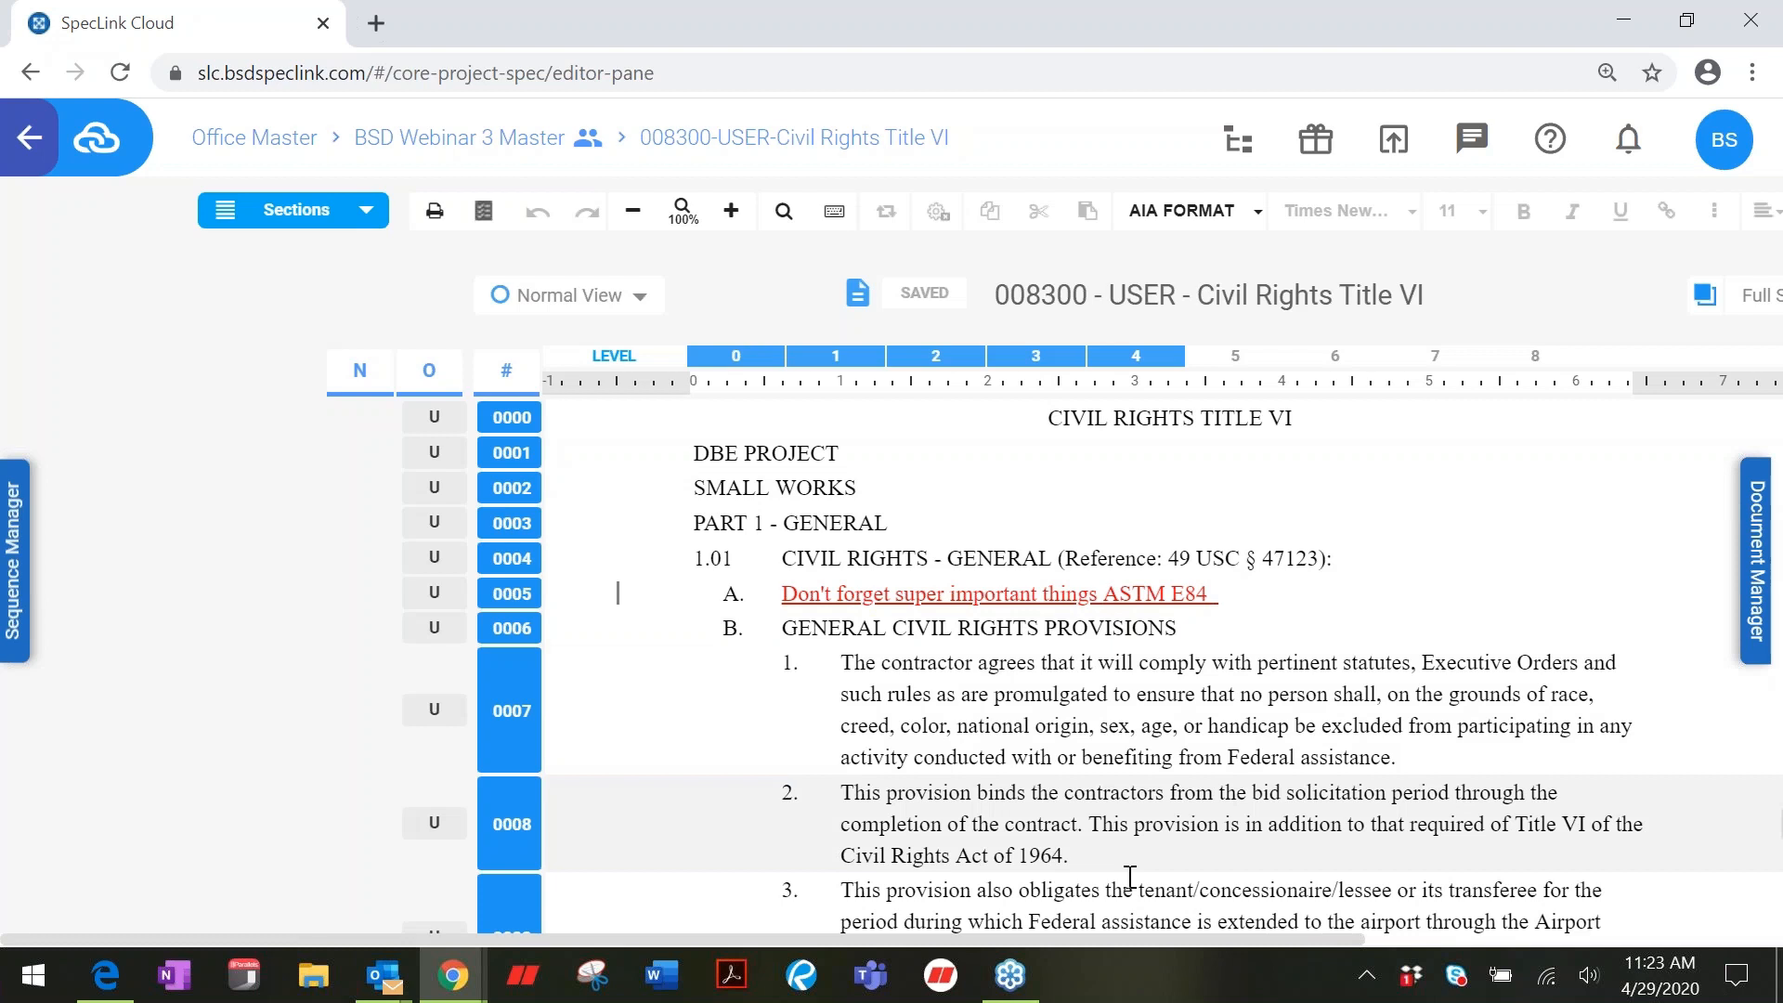
# Step: Apply the CSC Format to the whole project and check the paragraph formatting in the Civil Rights Title VI section
pyautogui.click(1337, 462)
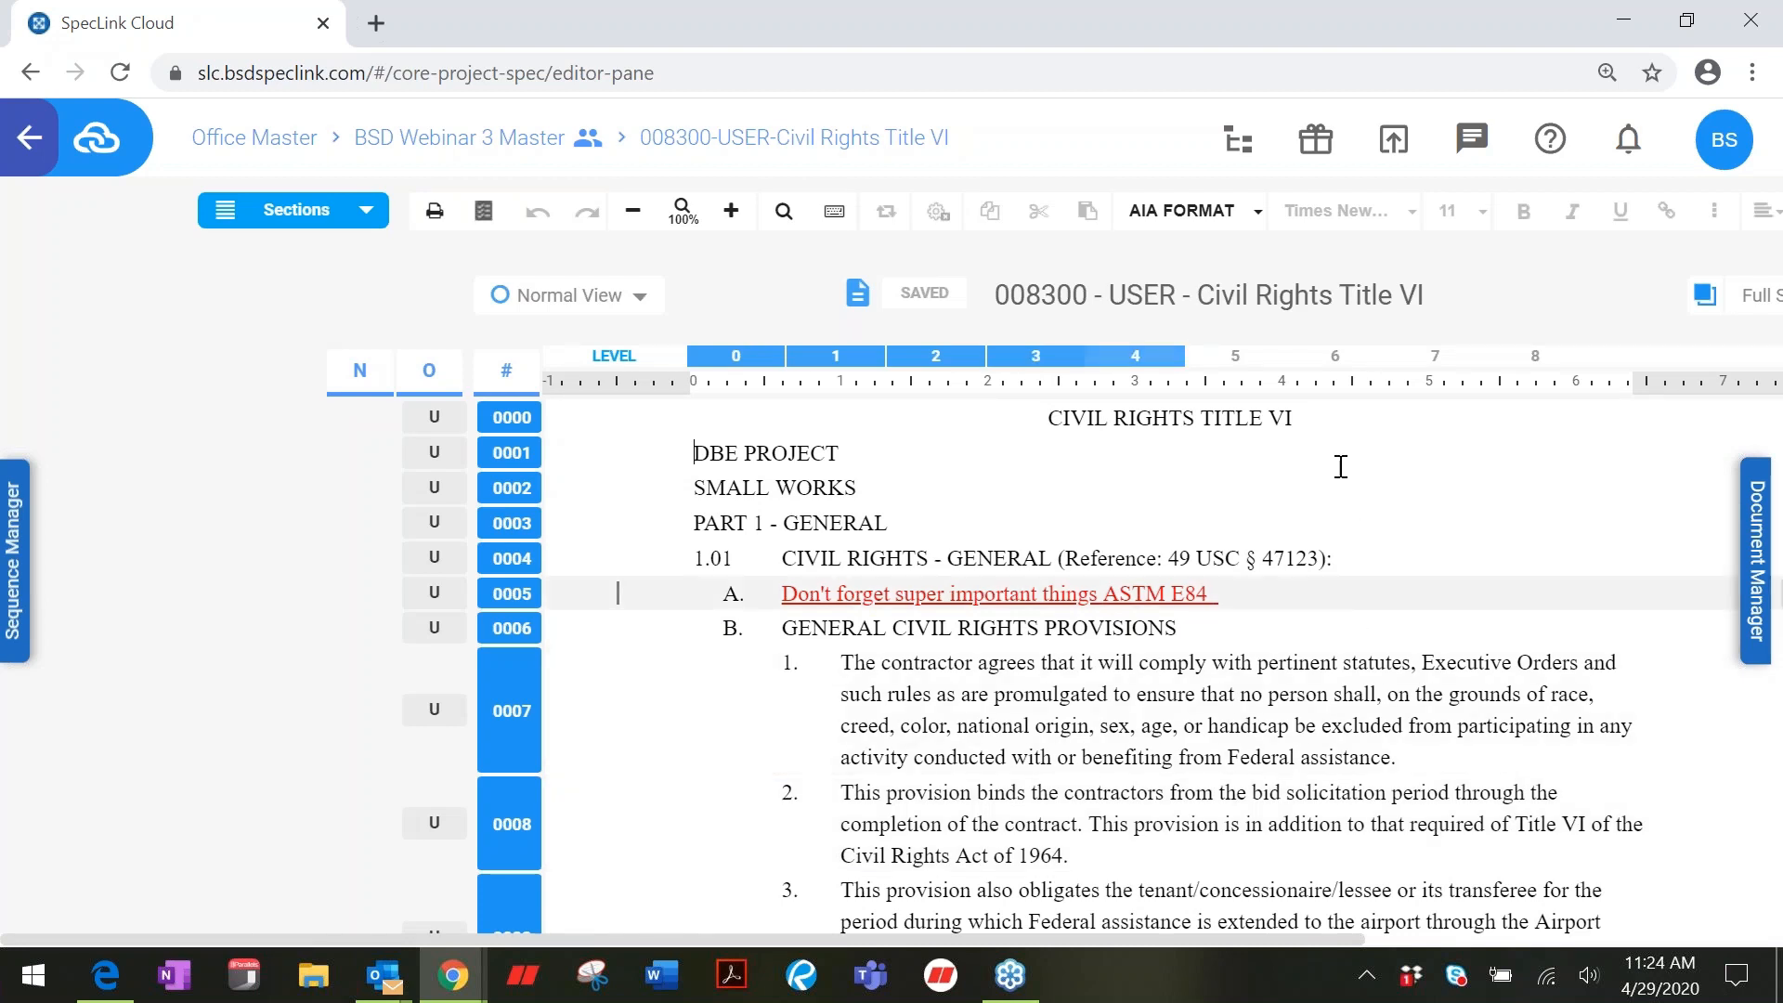
pyautogui.click(1257, 223)
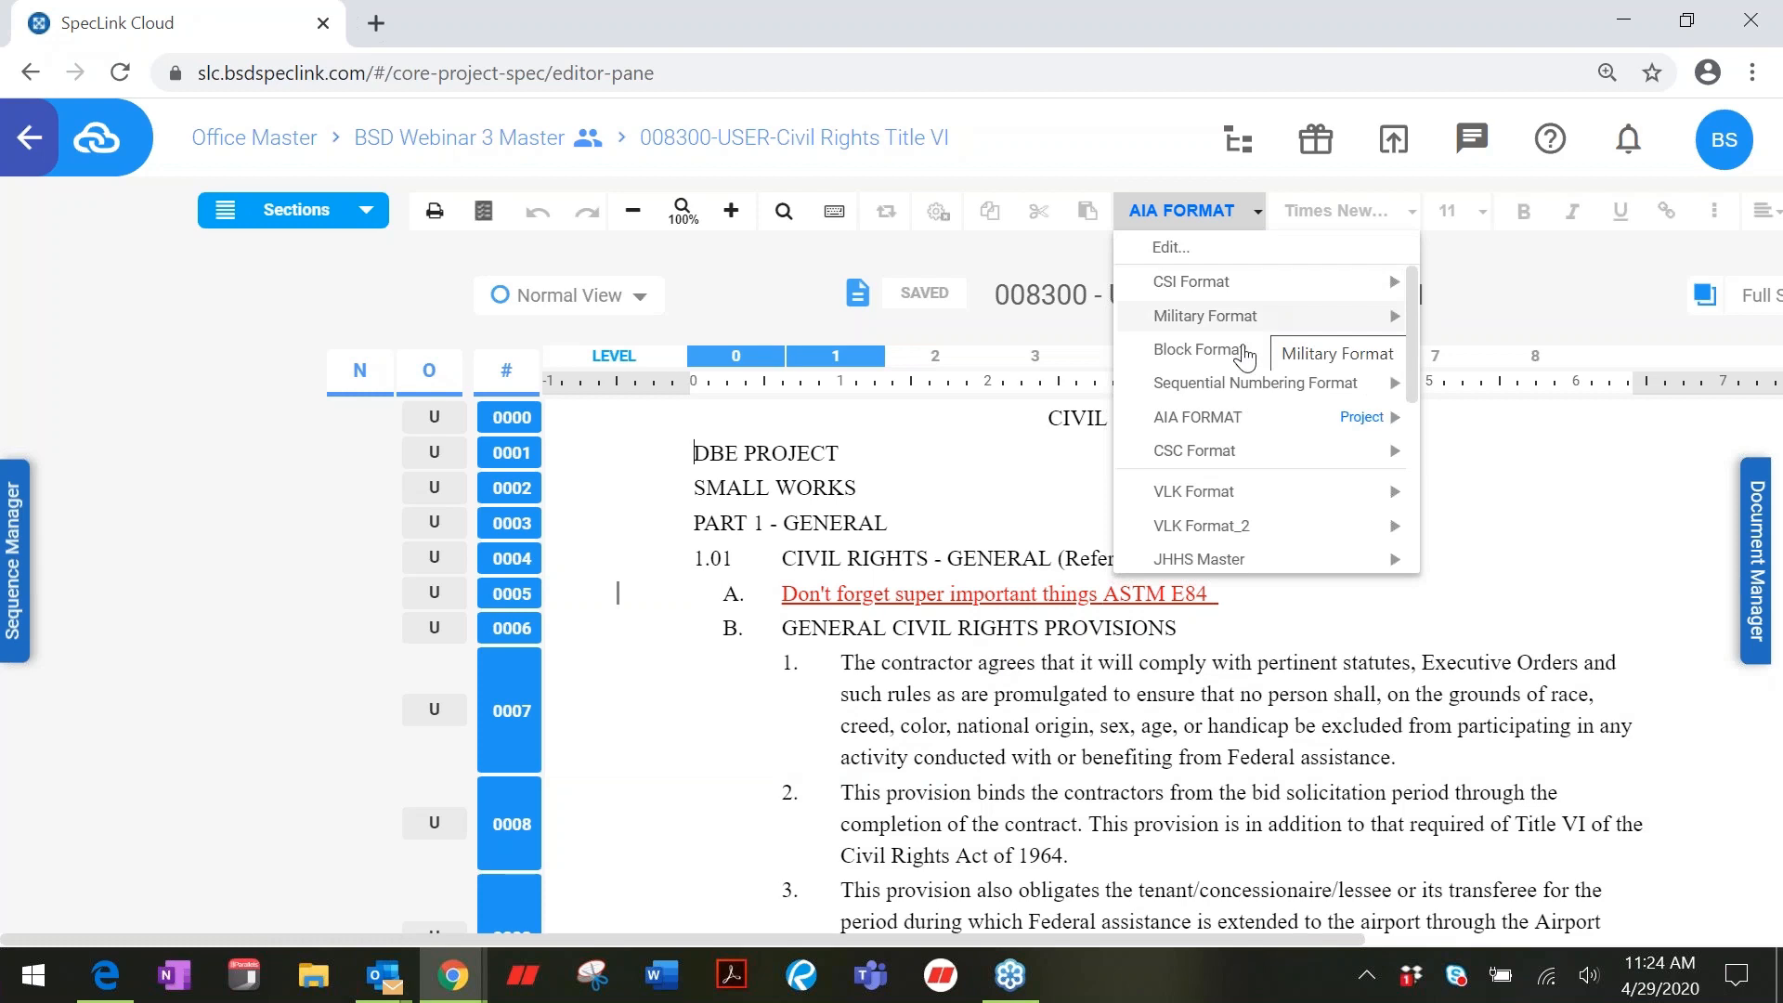
pyautogui.click(1220, 455)
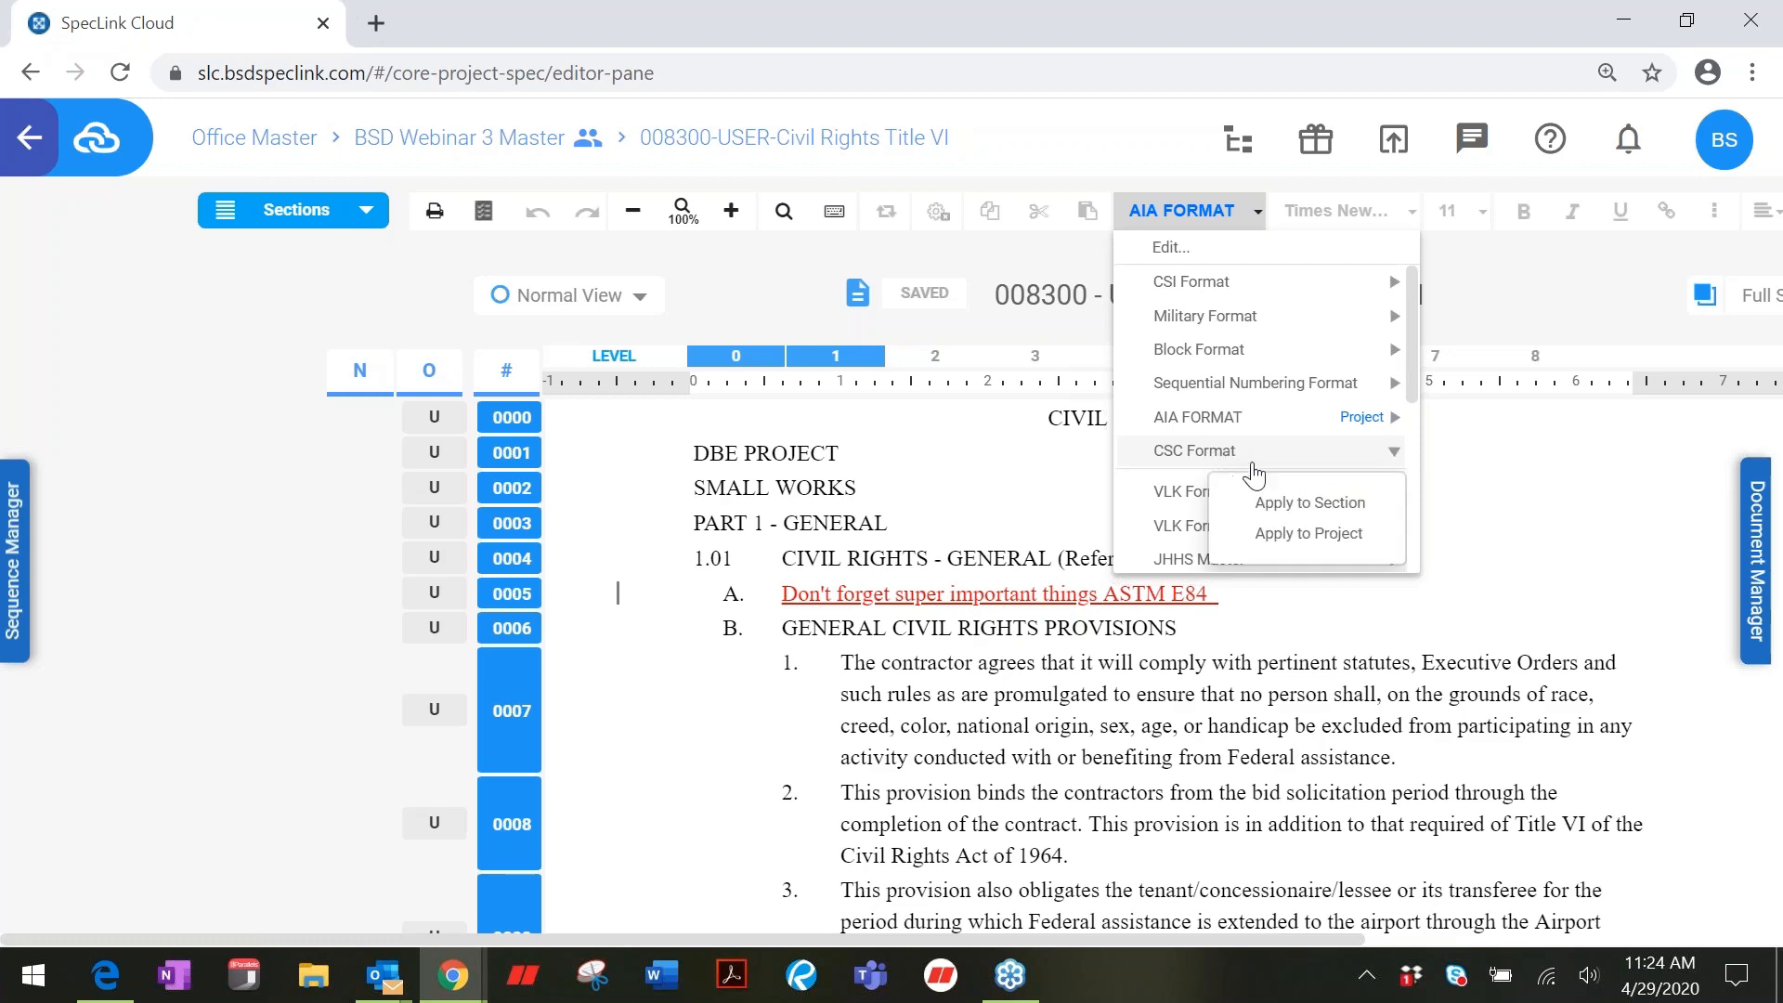
pyautogui.click(1293, 537)
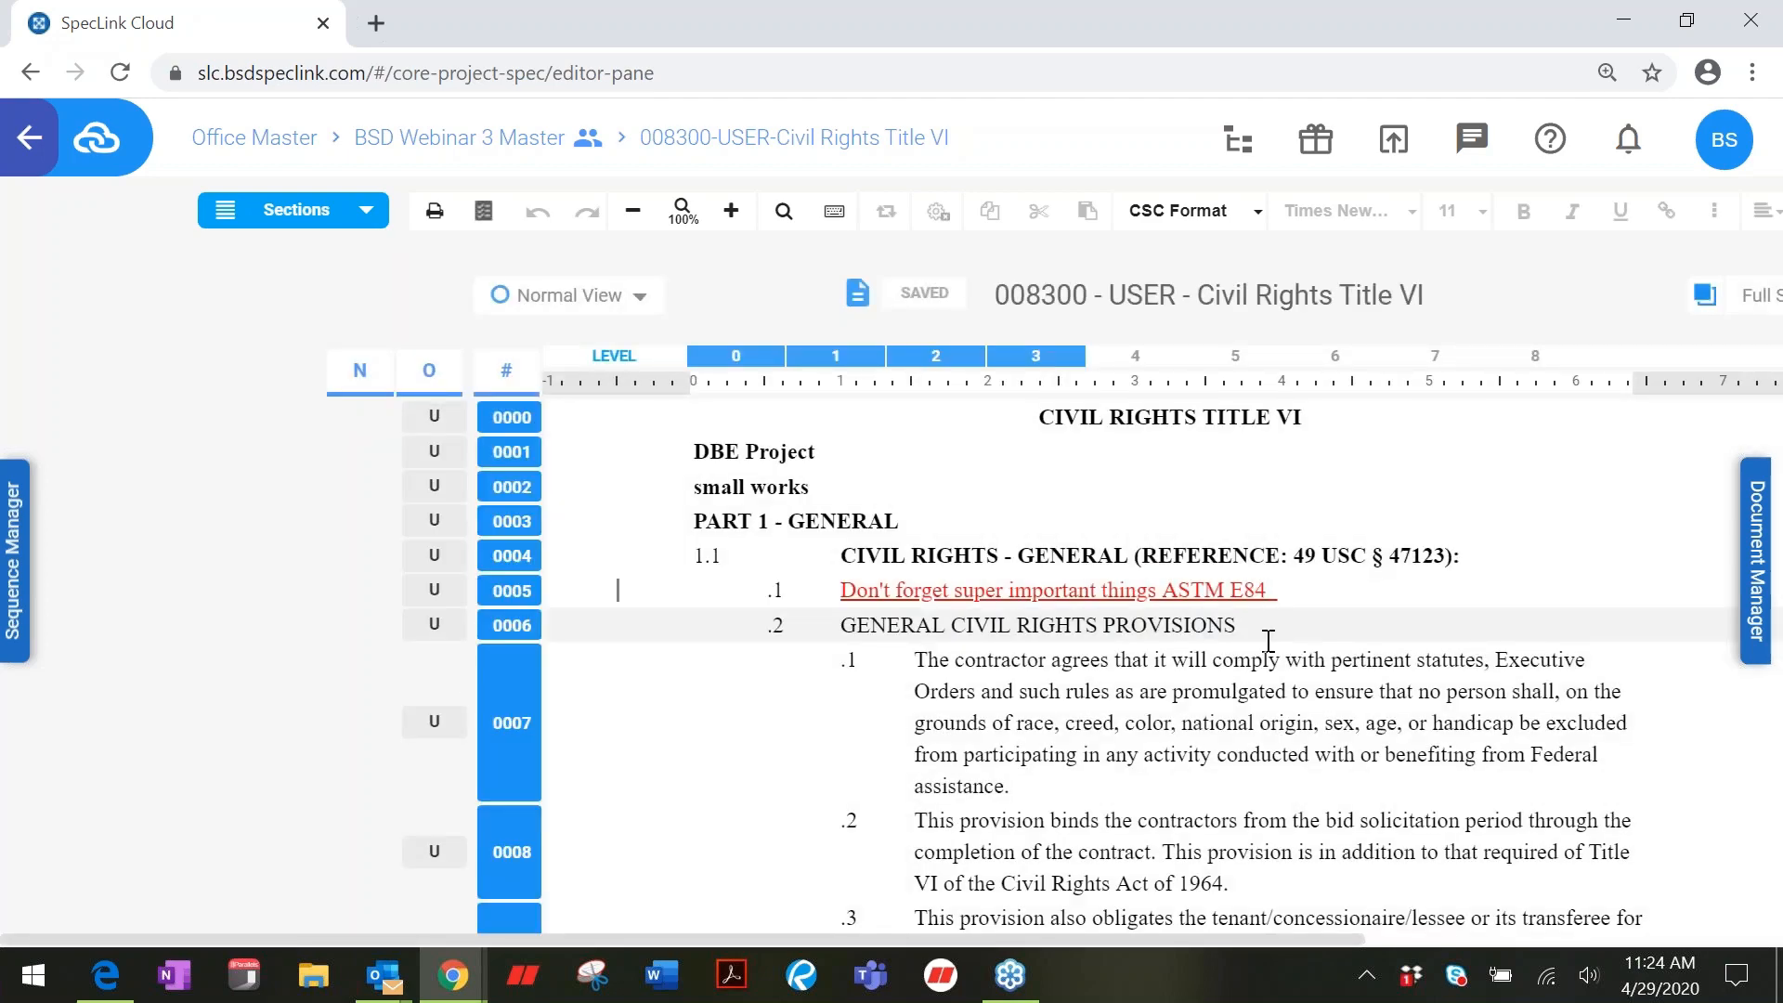
pyautogui.scroll(-3, 1239, 637)
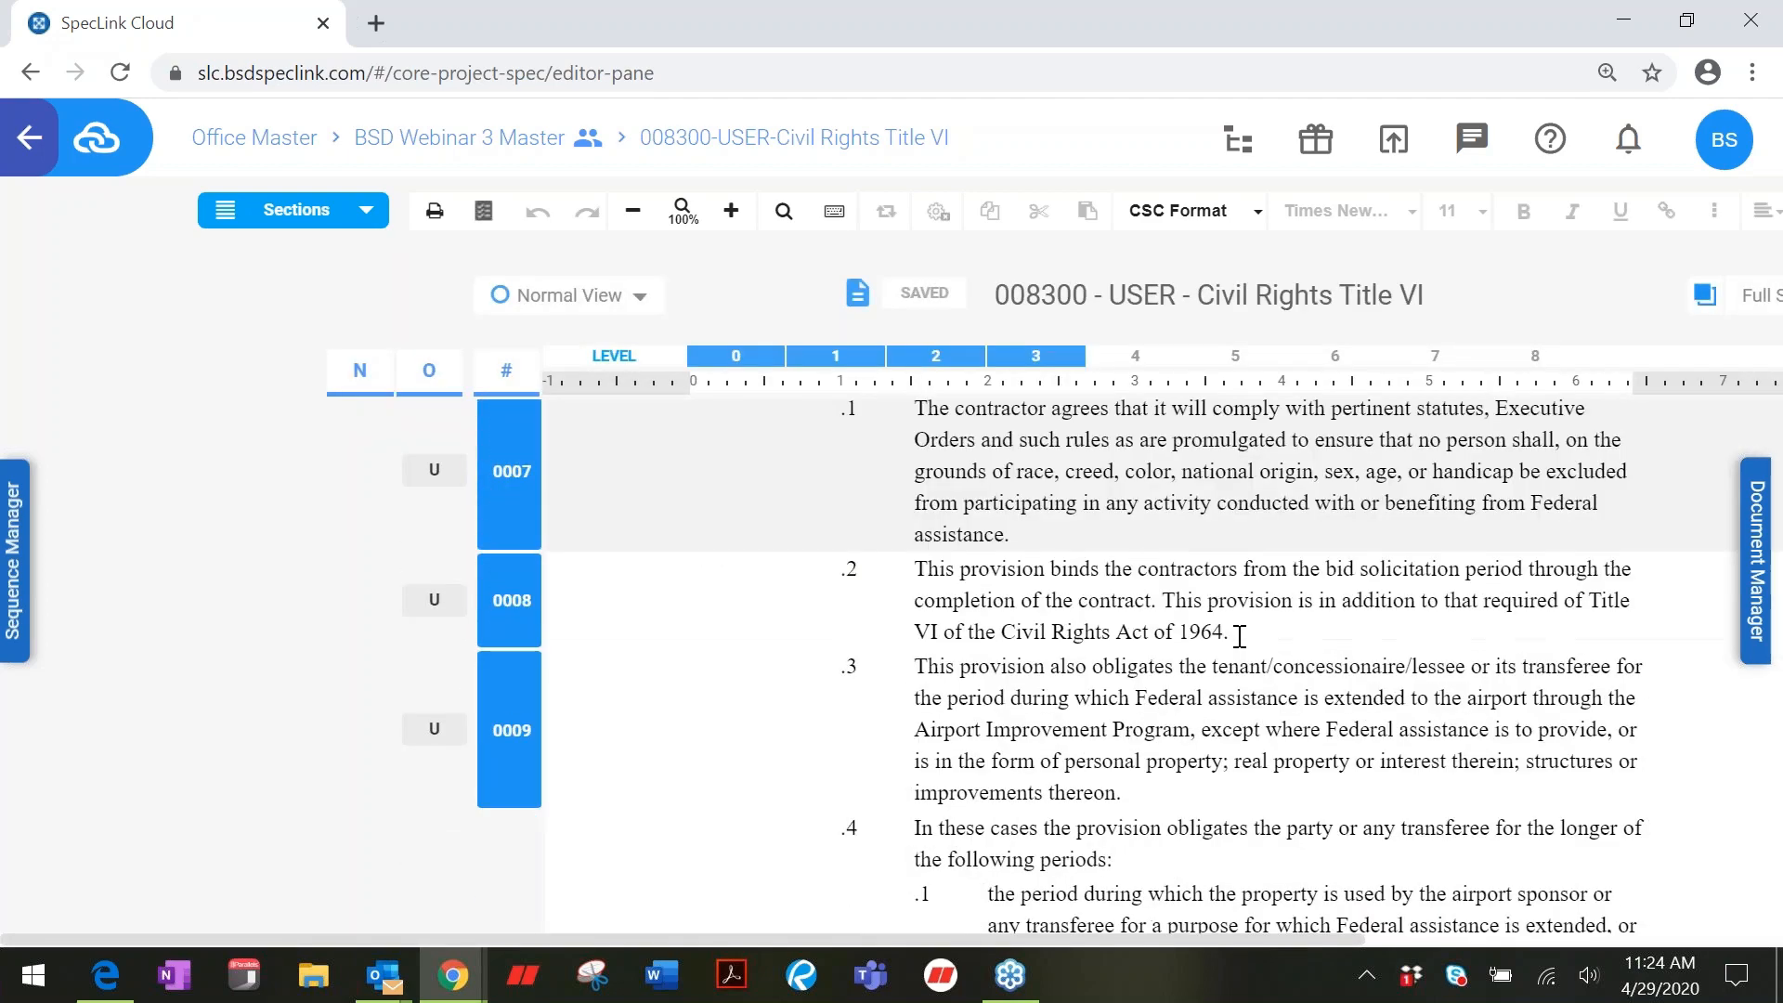
pyautogui.scroll(3, 1238, 636)
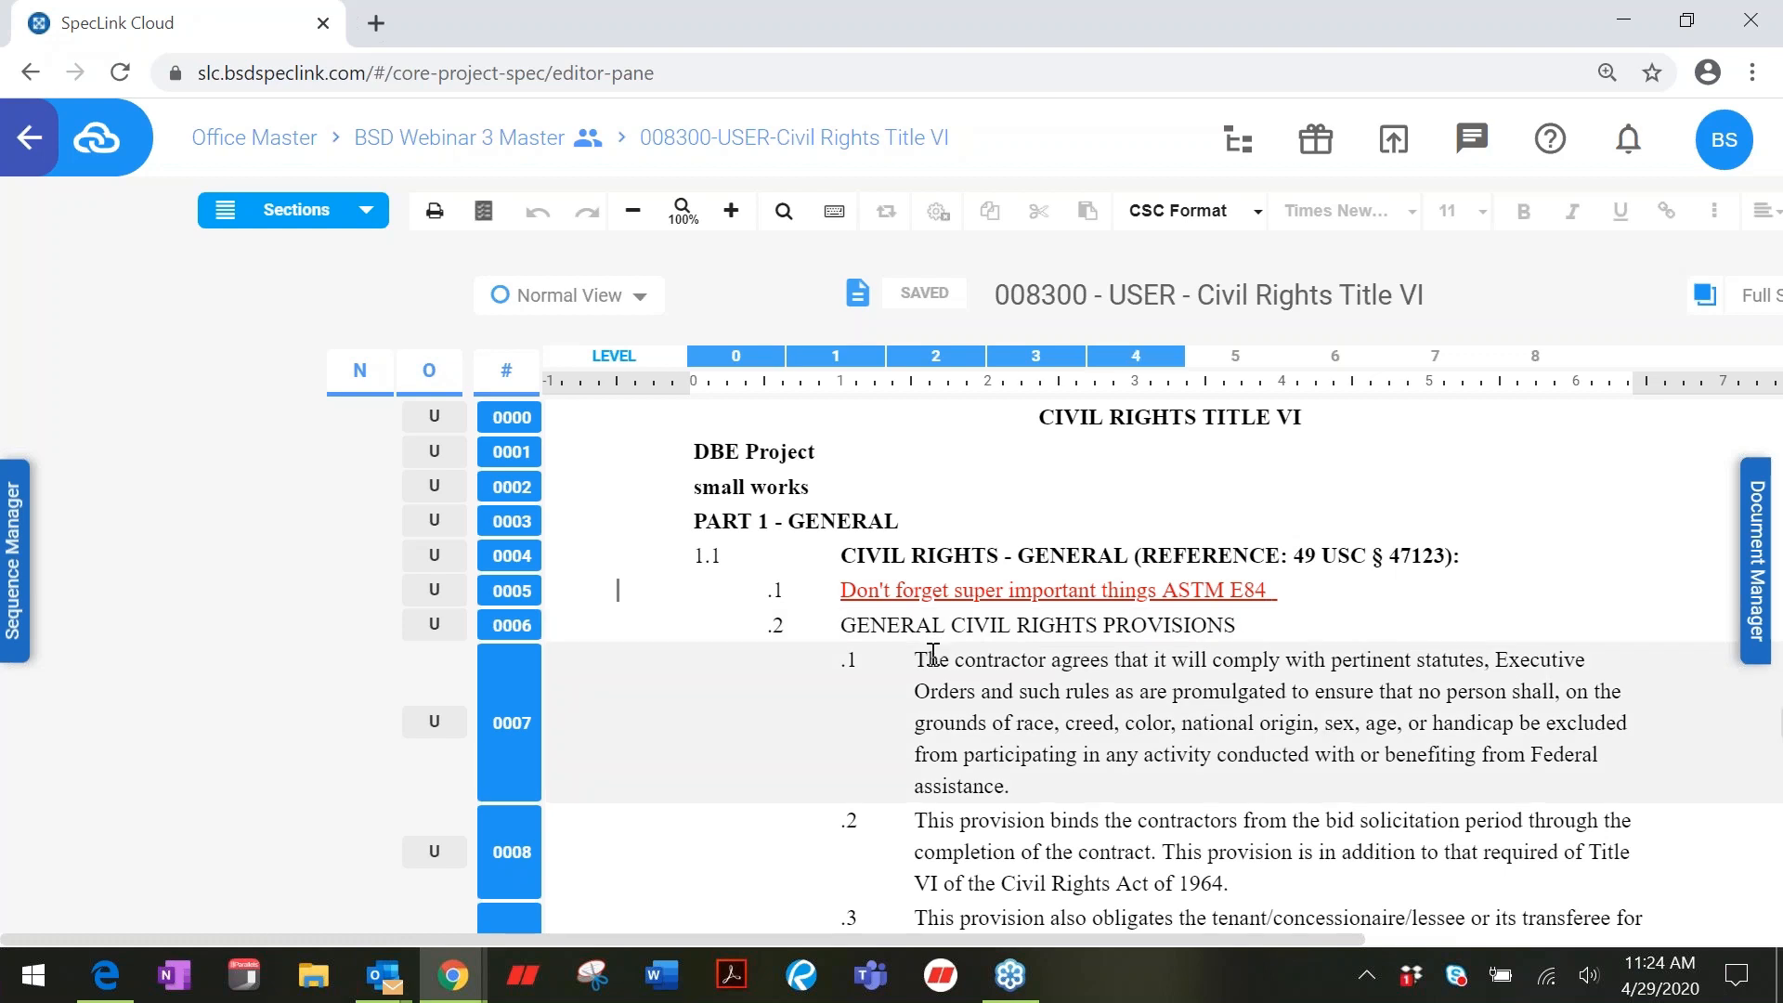
# Step: Insert an empty paragraph after paragraph 0007 and activate it so it is numbered in the section
pyautogui.click(1027, 792)
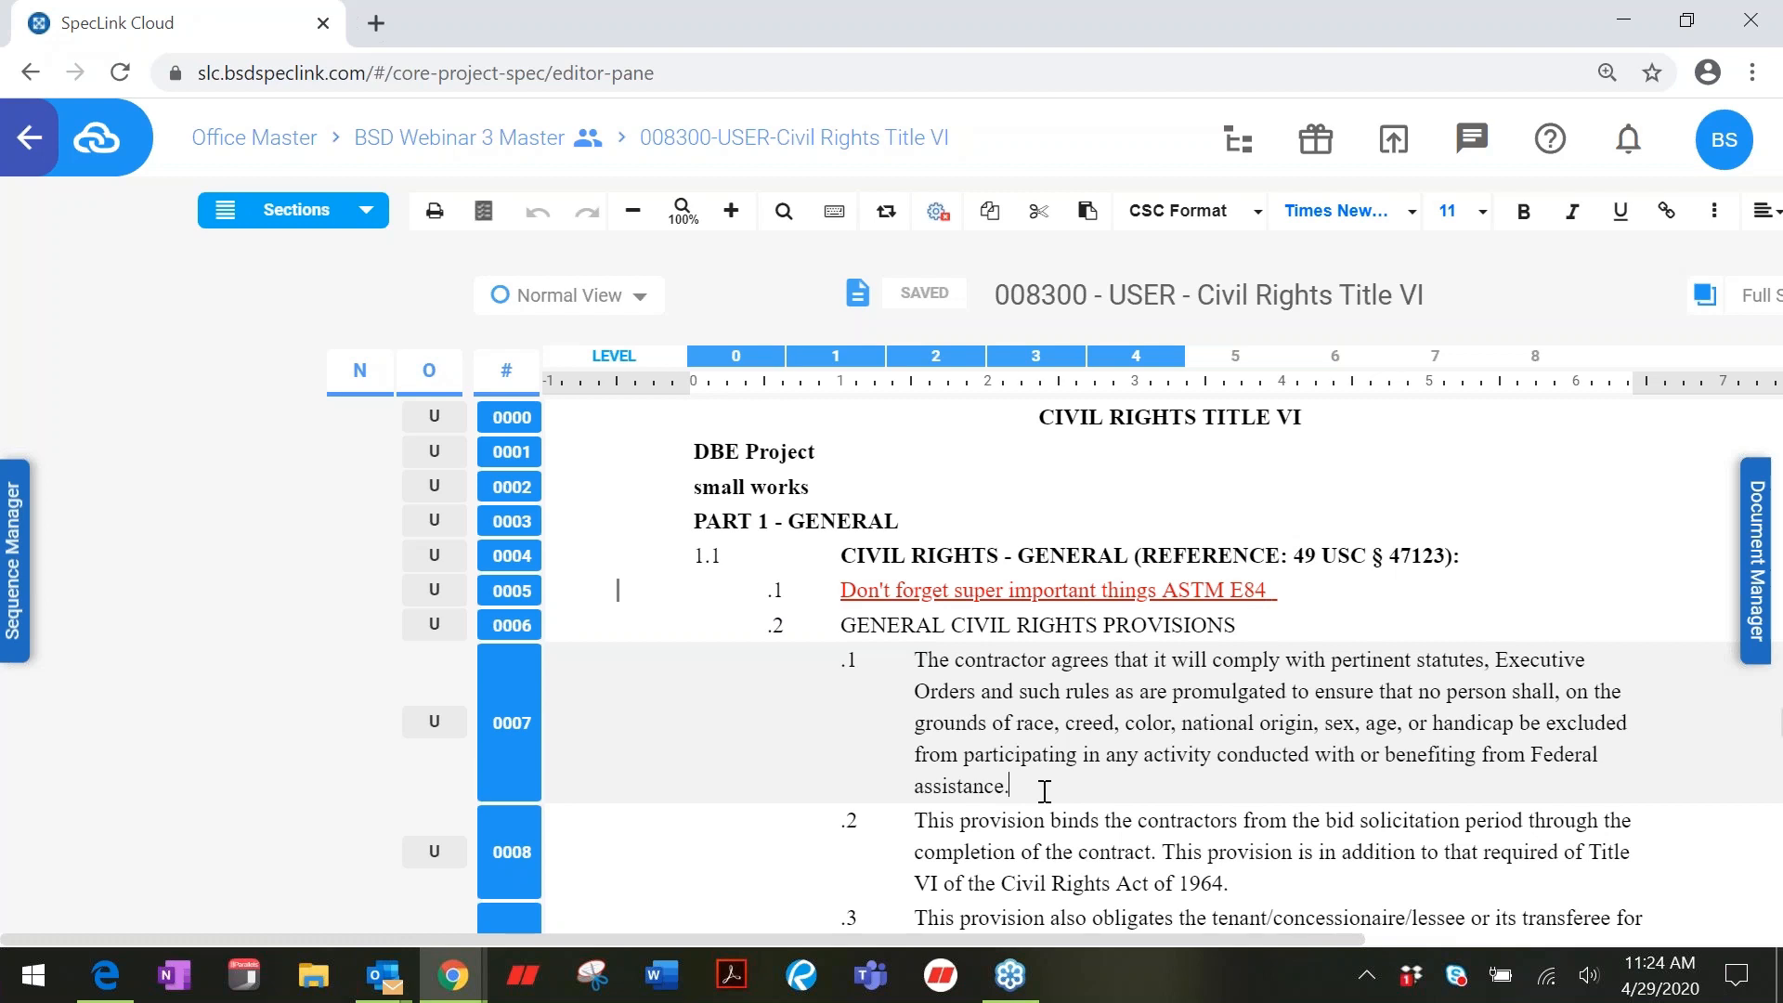
pyautogui.press('Return')
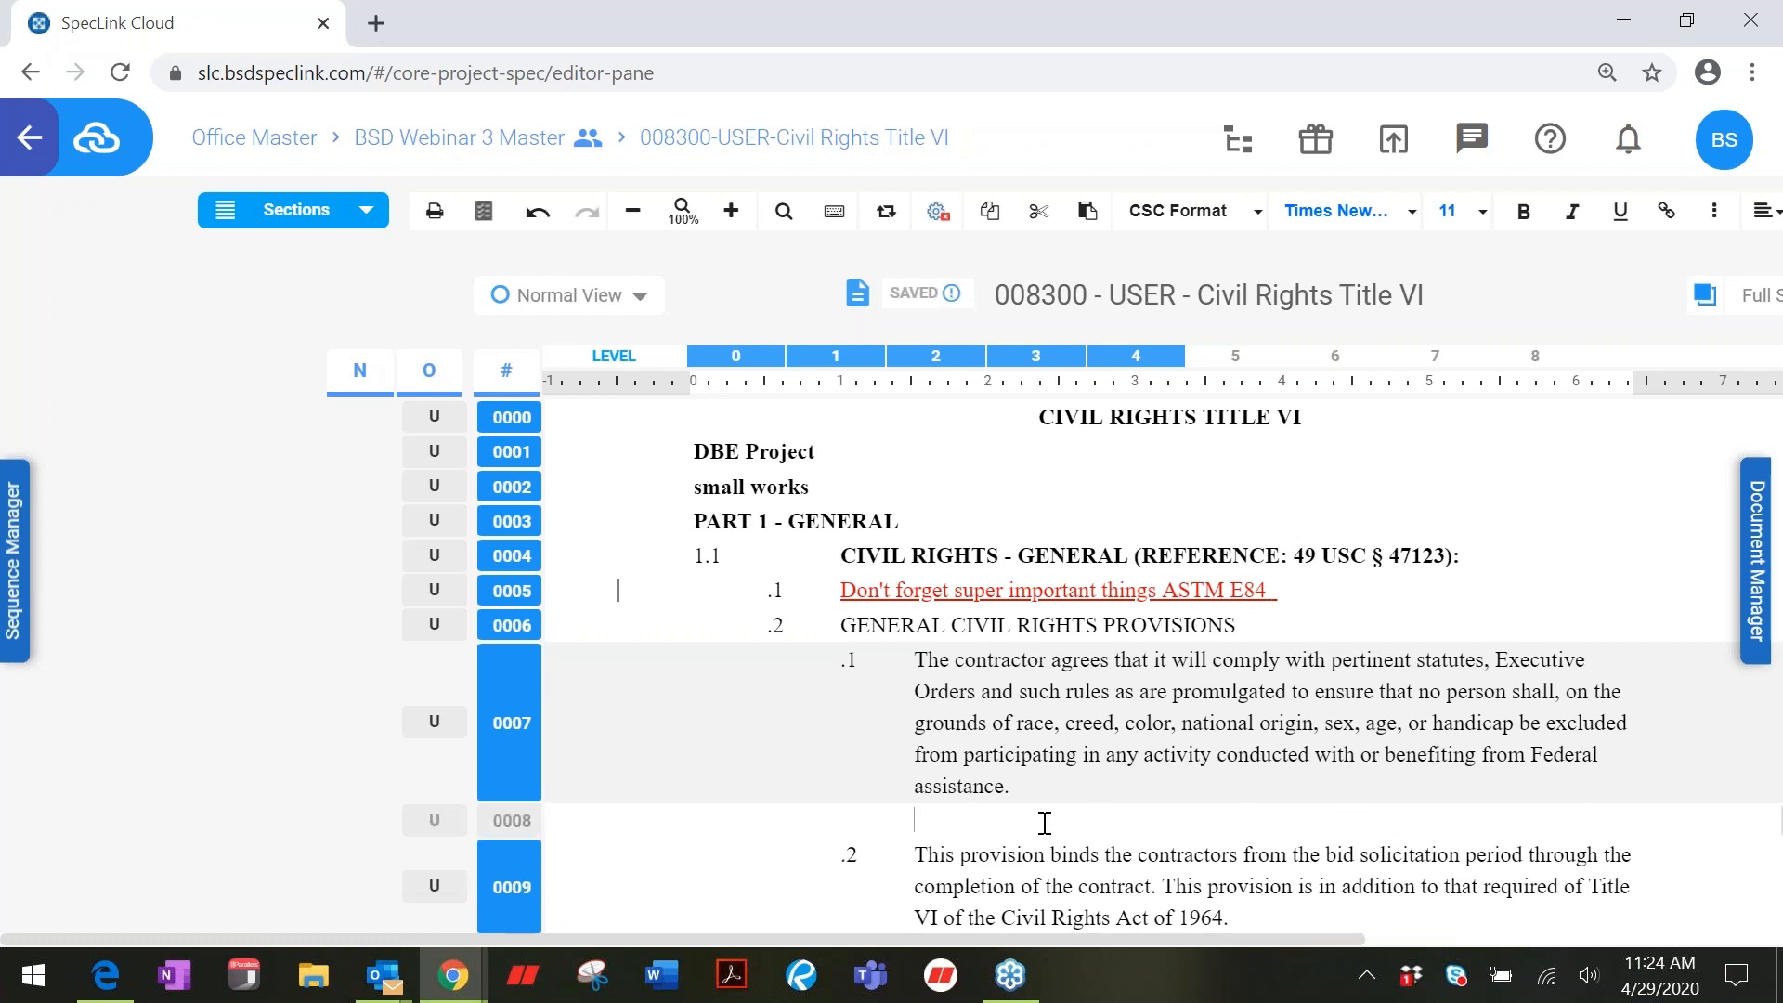
pyautogui.click(371, 812)
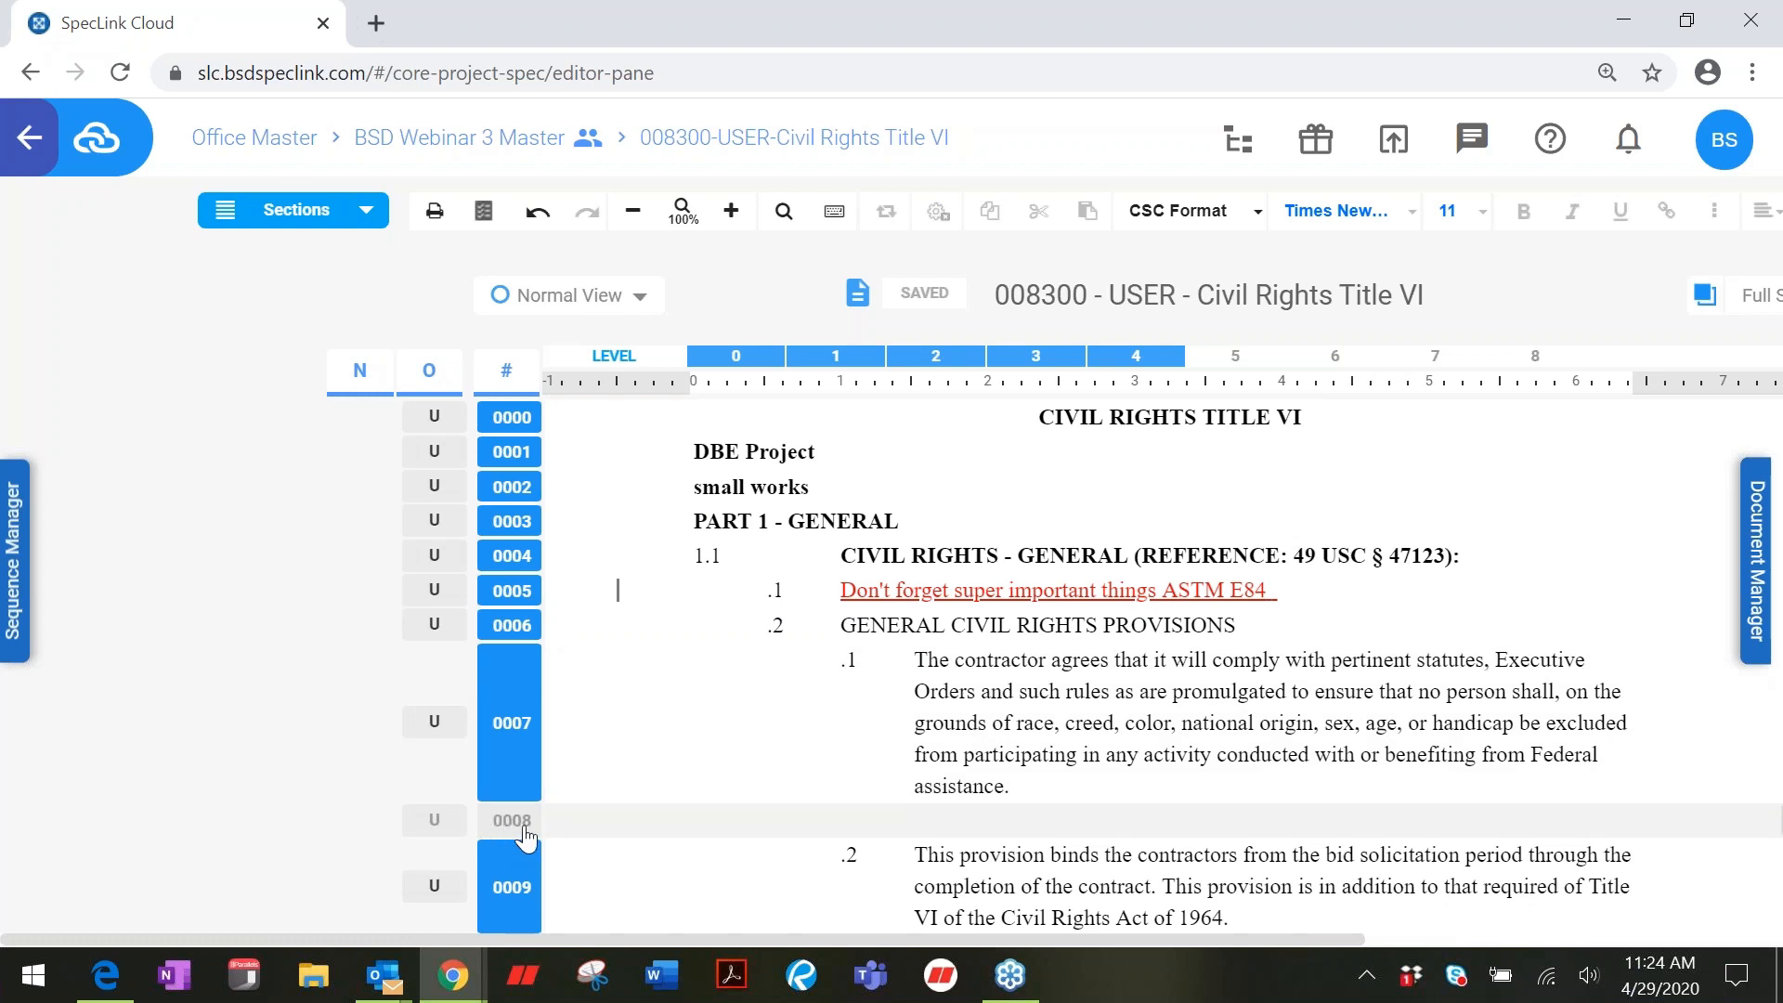
pyautogui.click(513, 820)
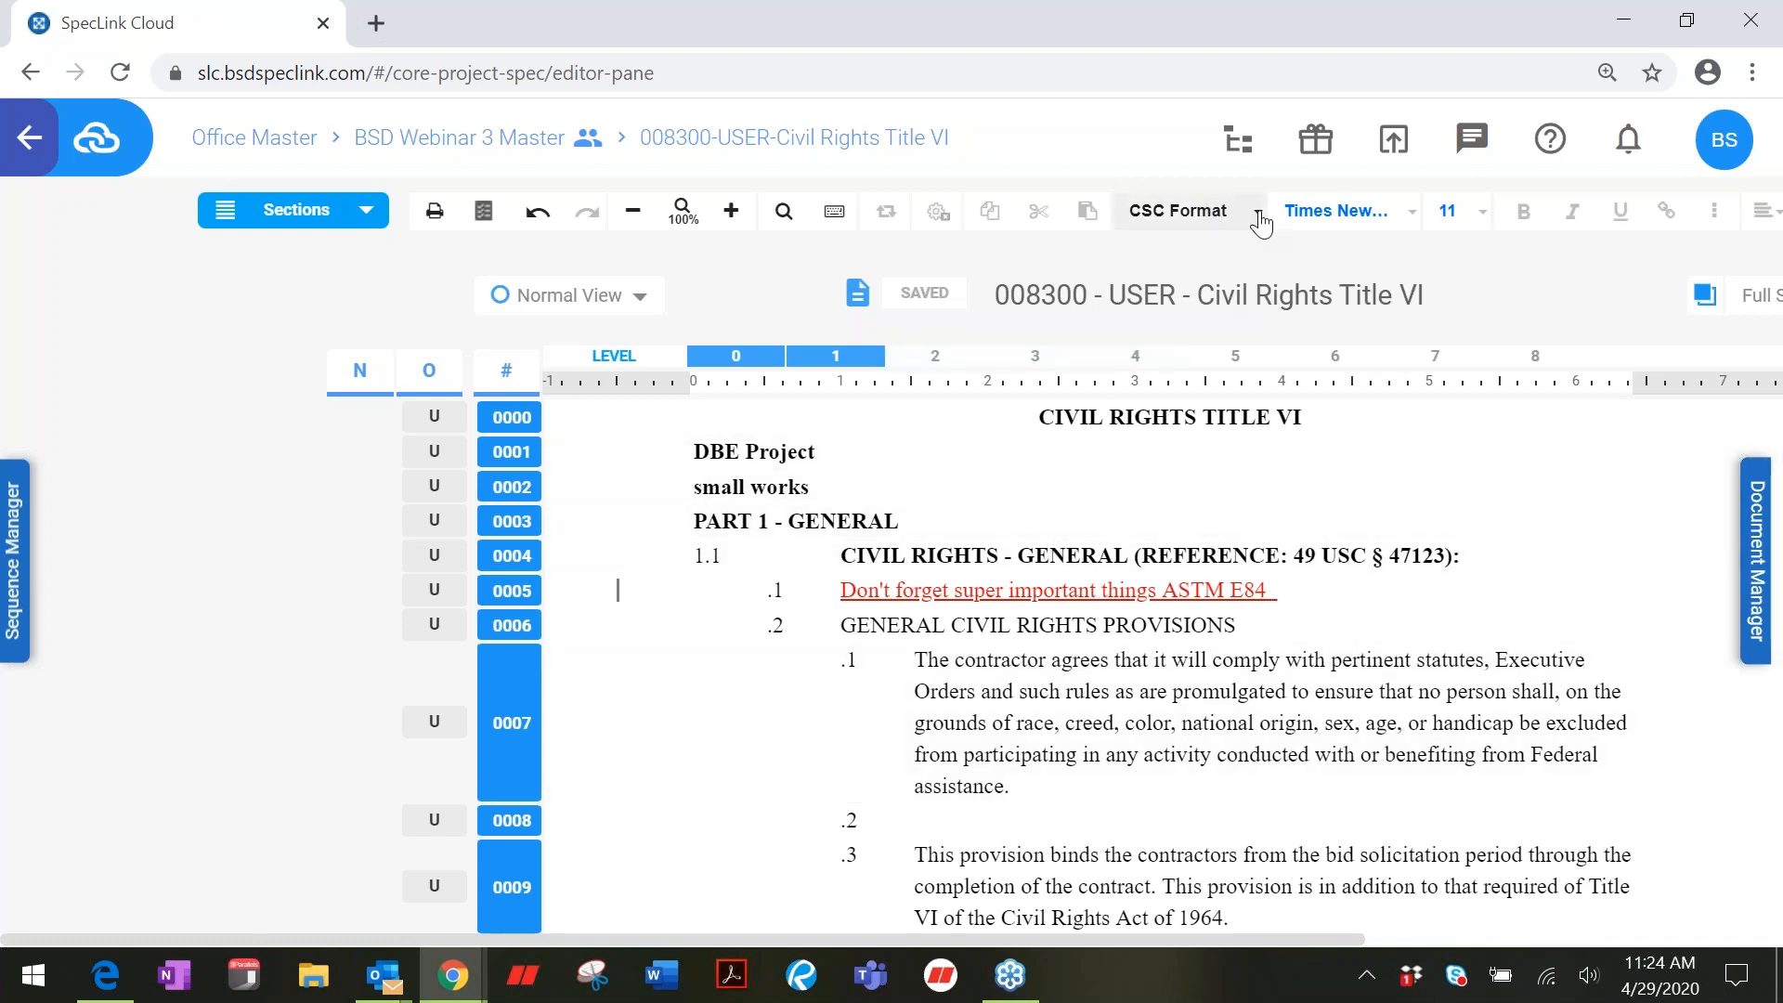
# Step: Apply the AIA FORMAT to the whole project
pyautogui.click(1188, 210)
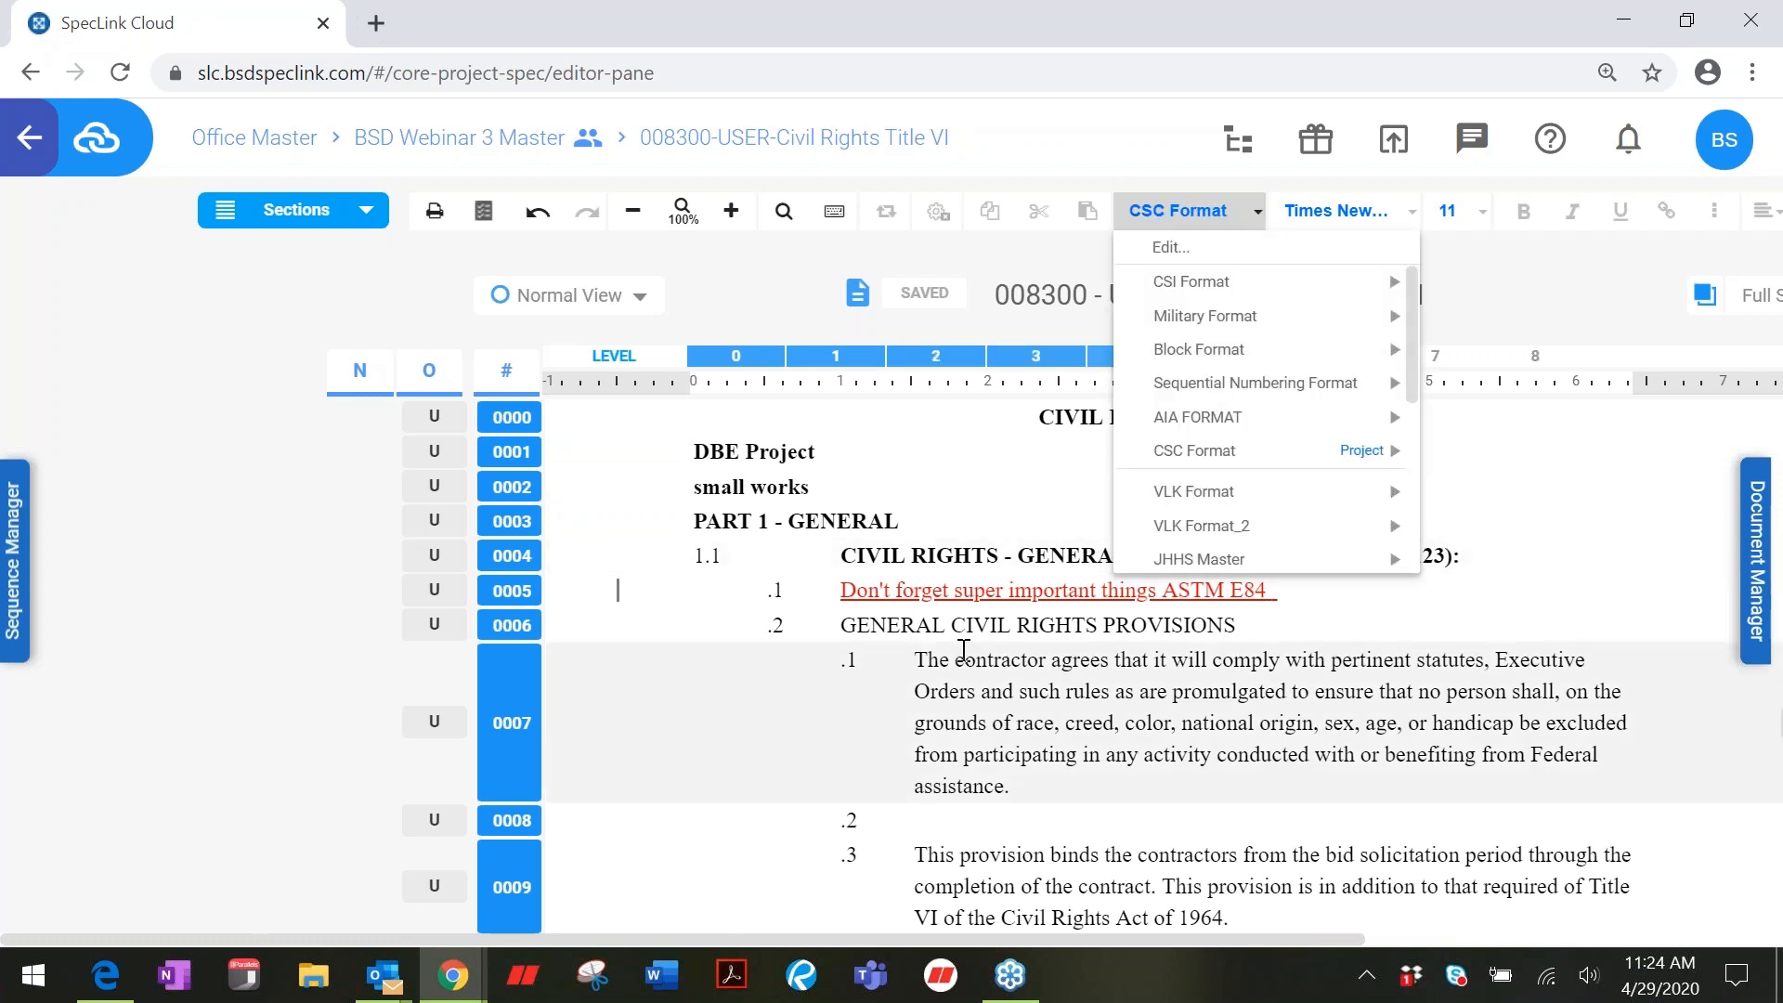
pyautogui.click(1225, 417)
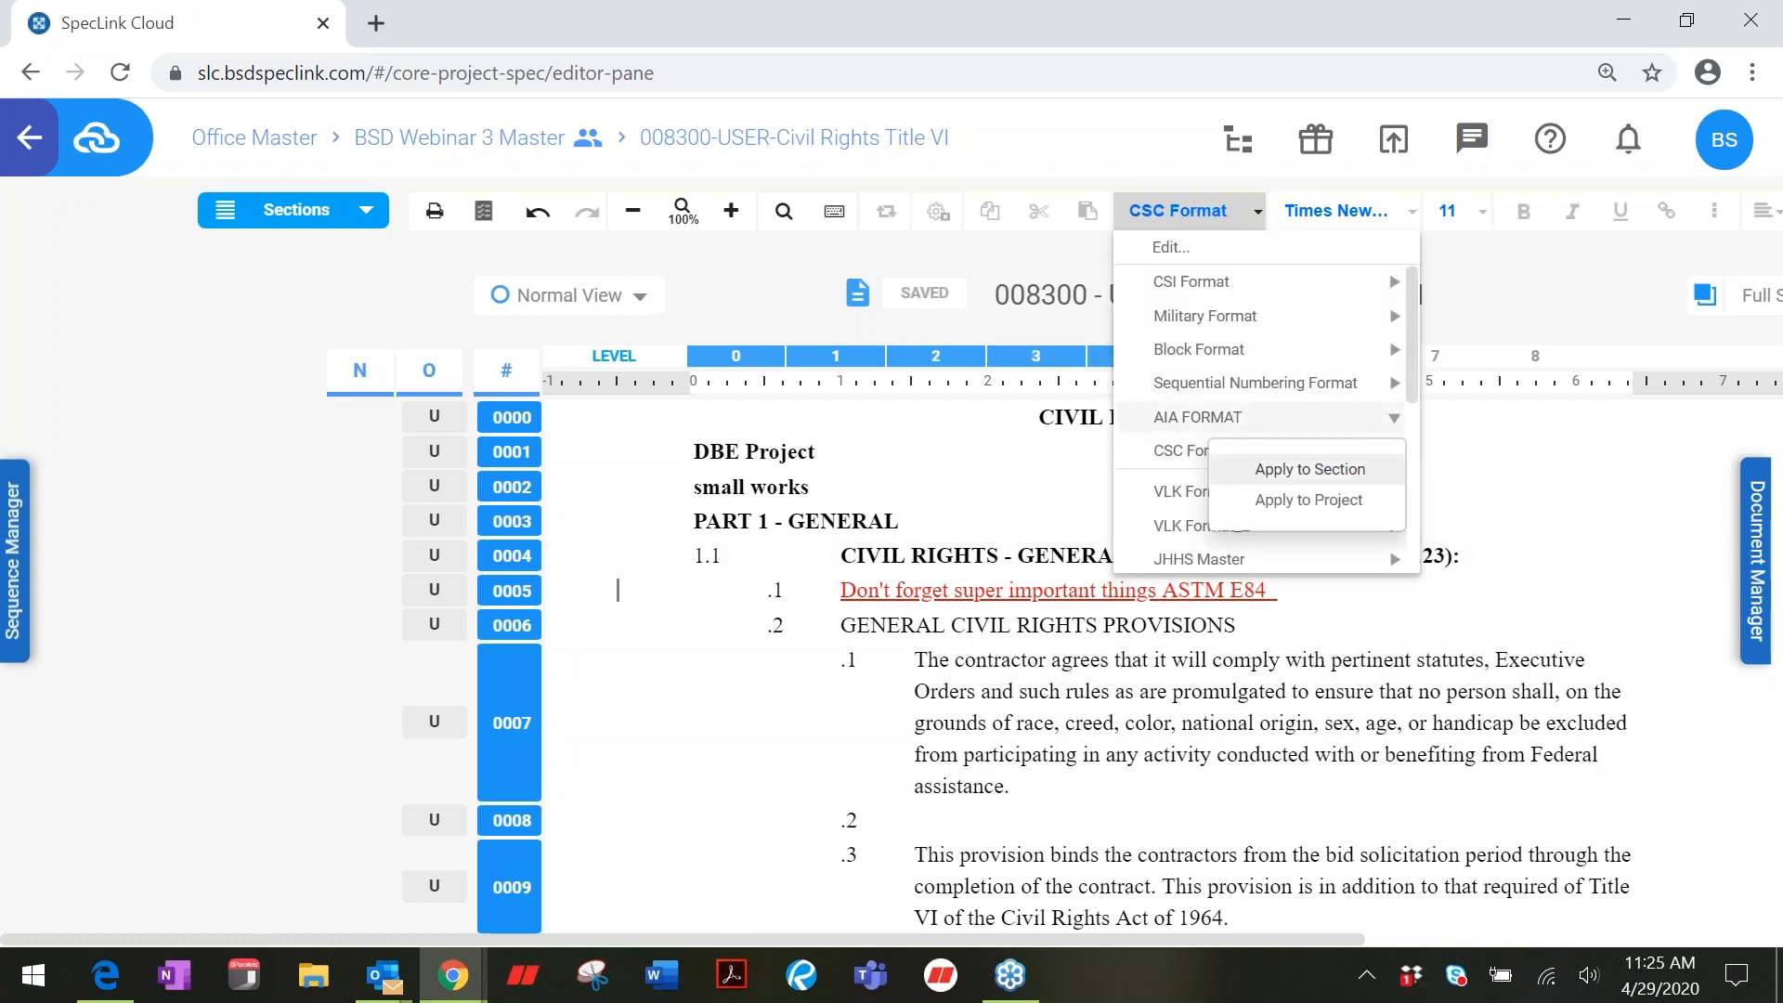
pyautogui.click(1286, 501)
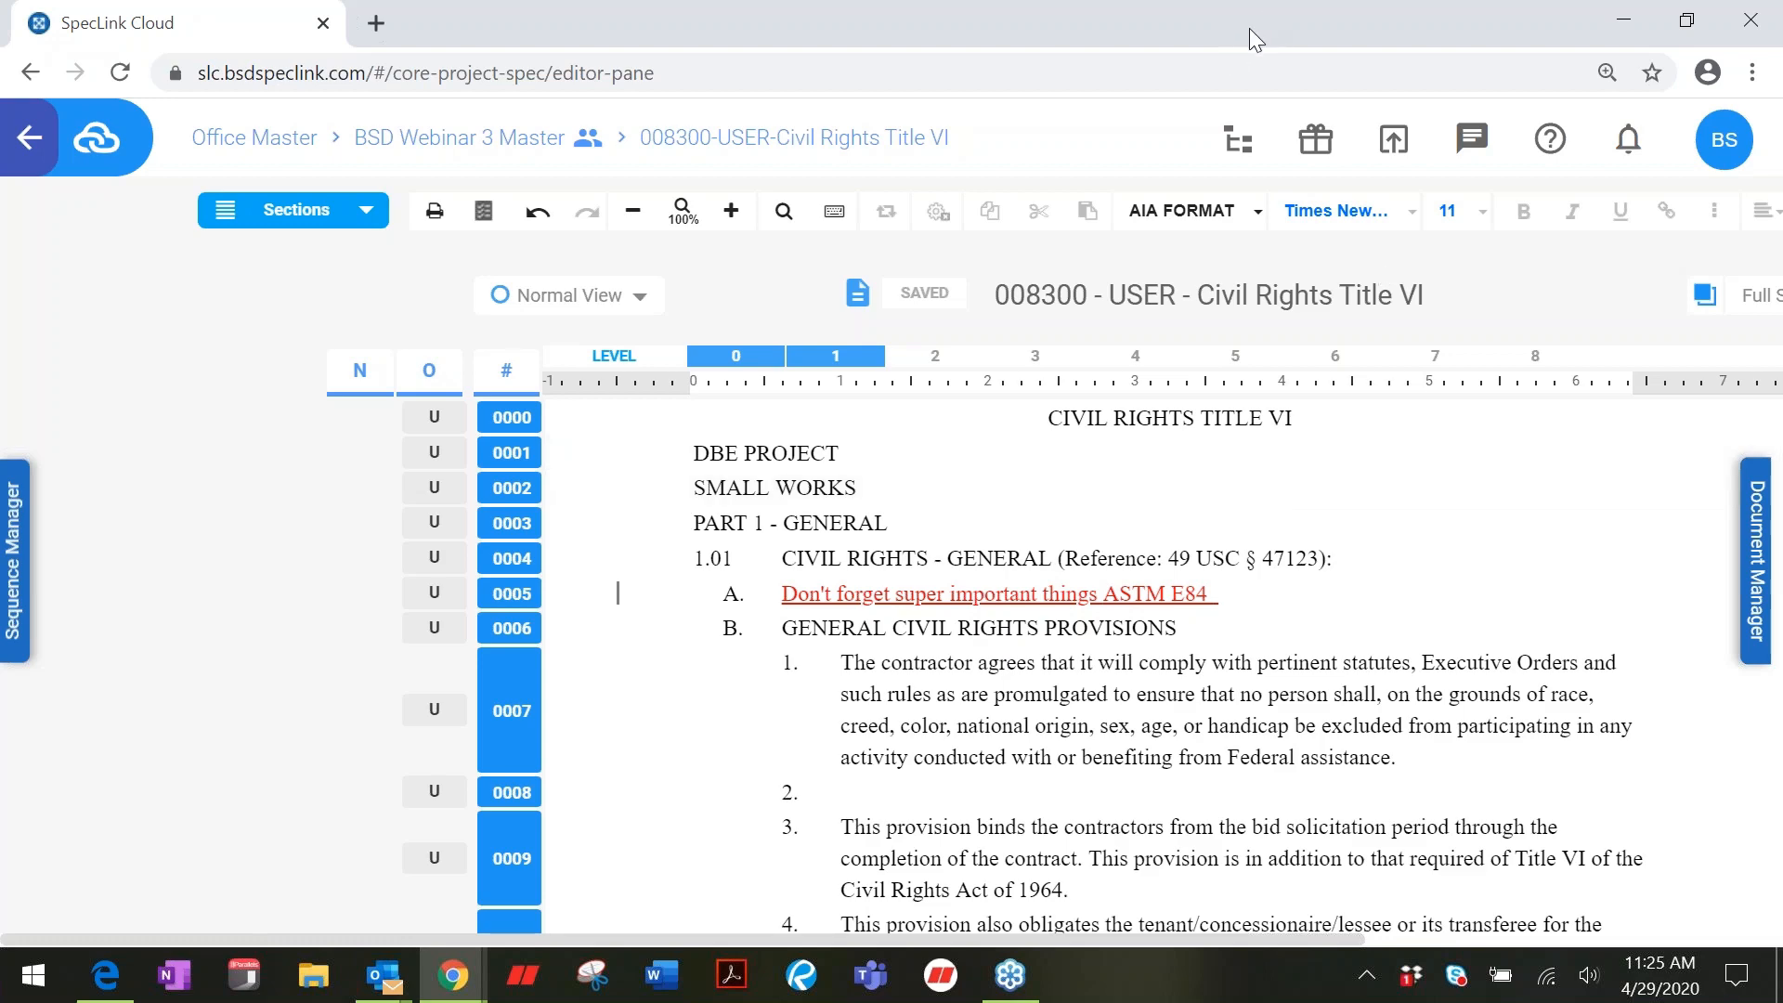
pyautogui.moveTo(1250, 27)
pyautogui.mouseDown()
pyautogui.moveTo(1428, 33)
pyautogui.moveTo(1270, 33)
pyautogui.mouseUp()
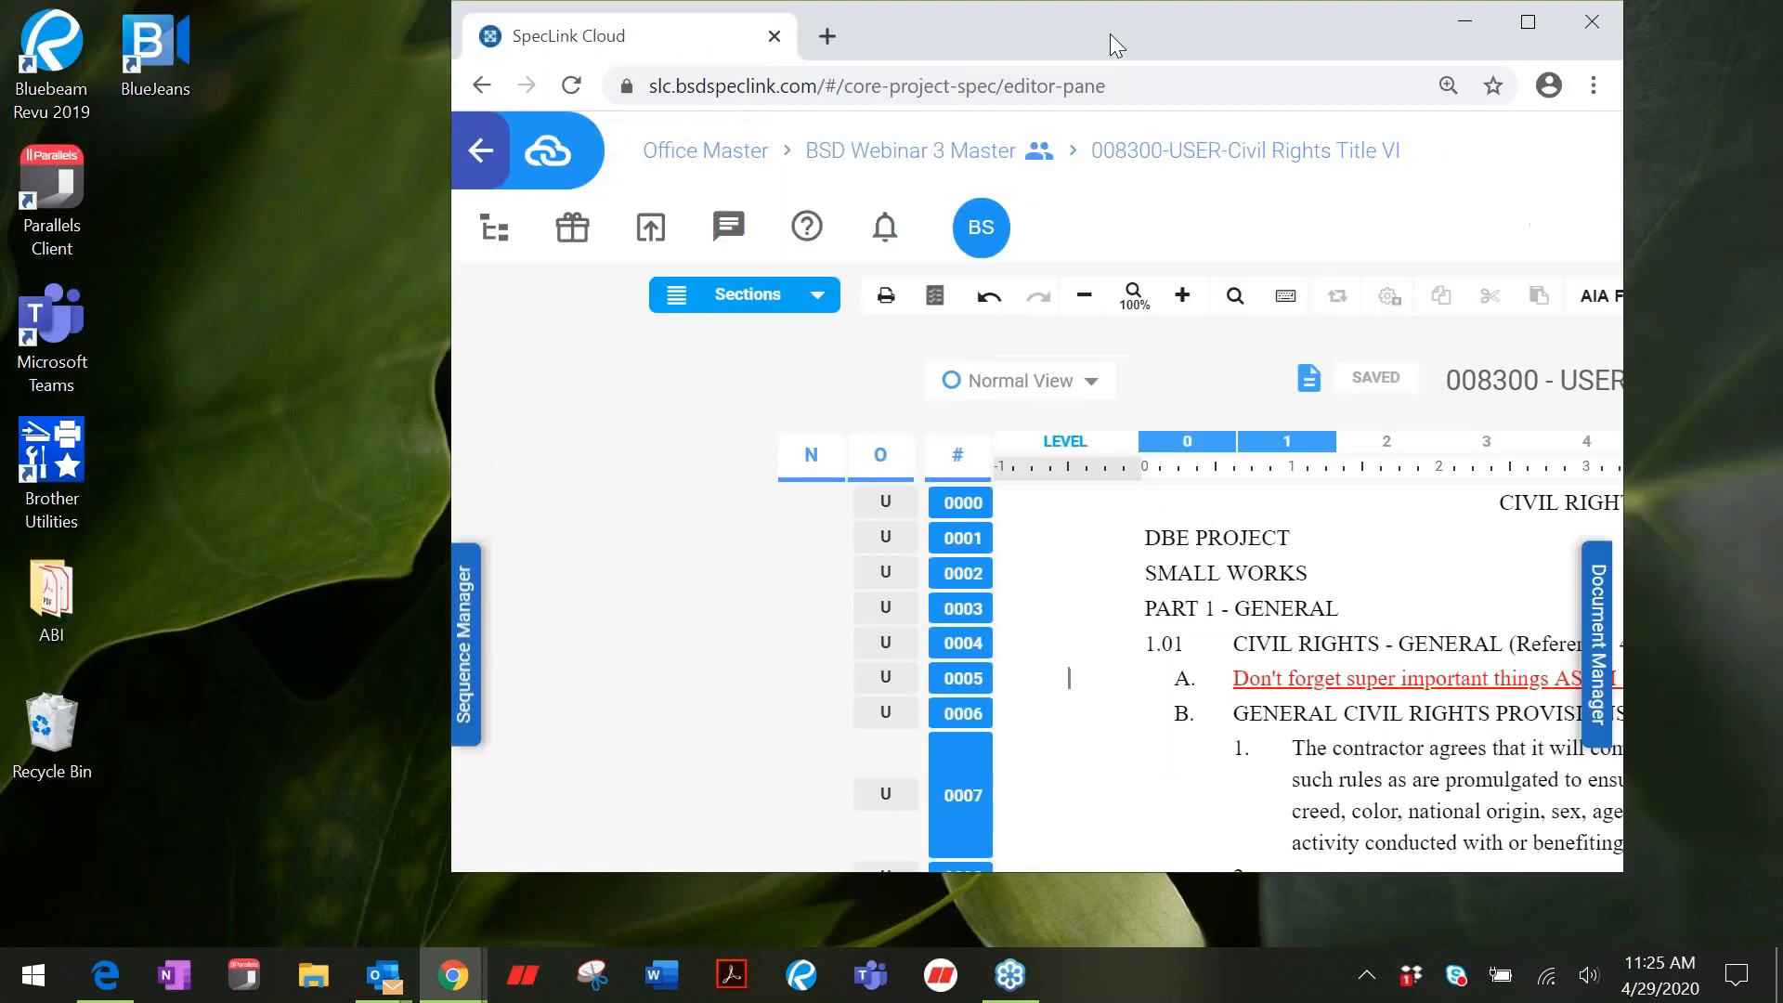
pyautogui.doubleClick(1105, 33)
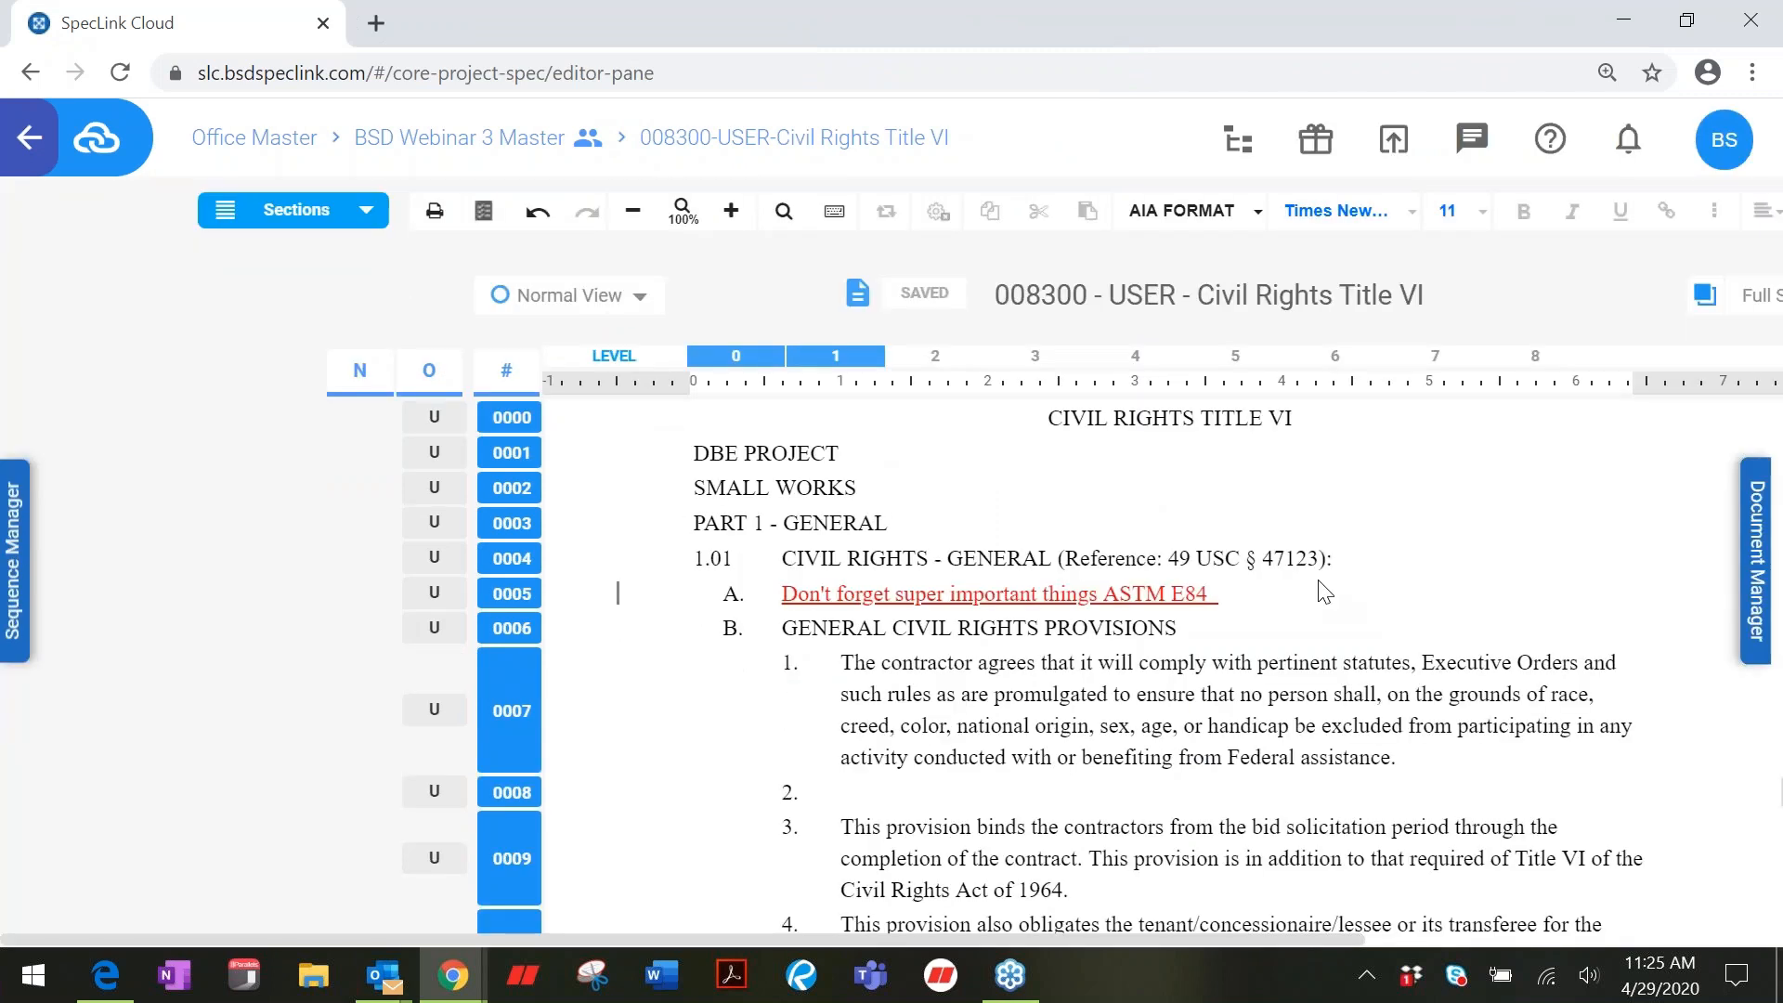
# Step: Open the header and footer settings for the Civil Rights Title VI section
pyautogui.moveTo(1251, 940); pyautogui.dragTo(1493, 688)
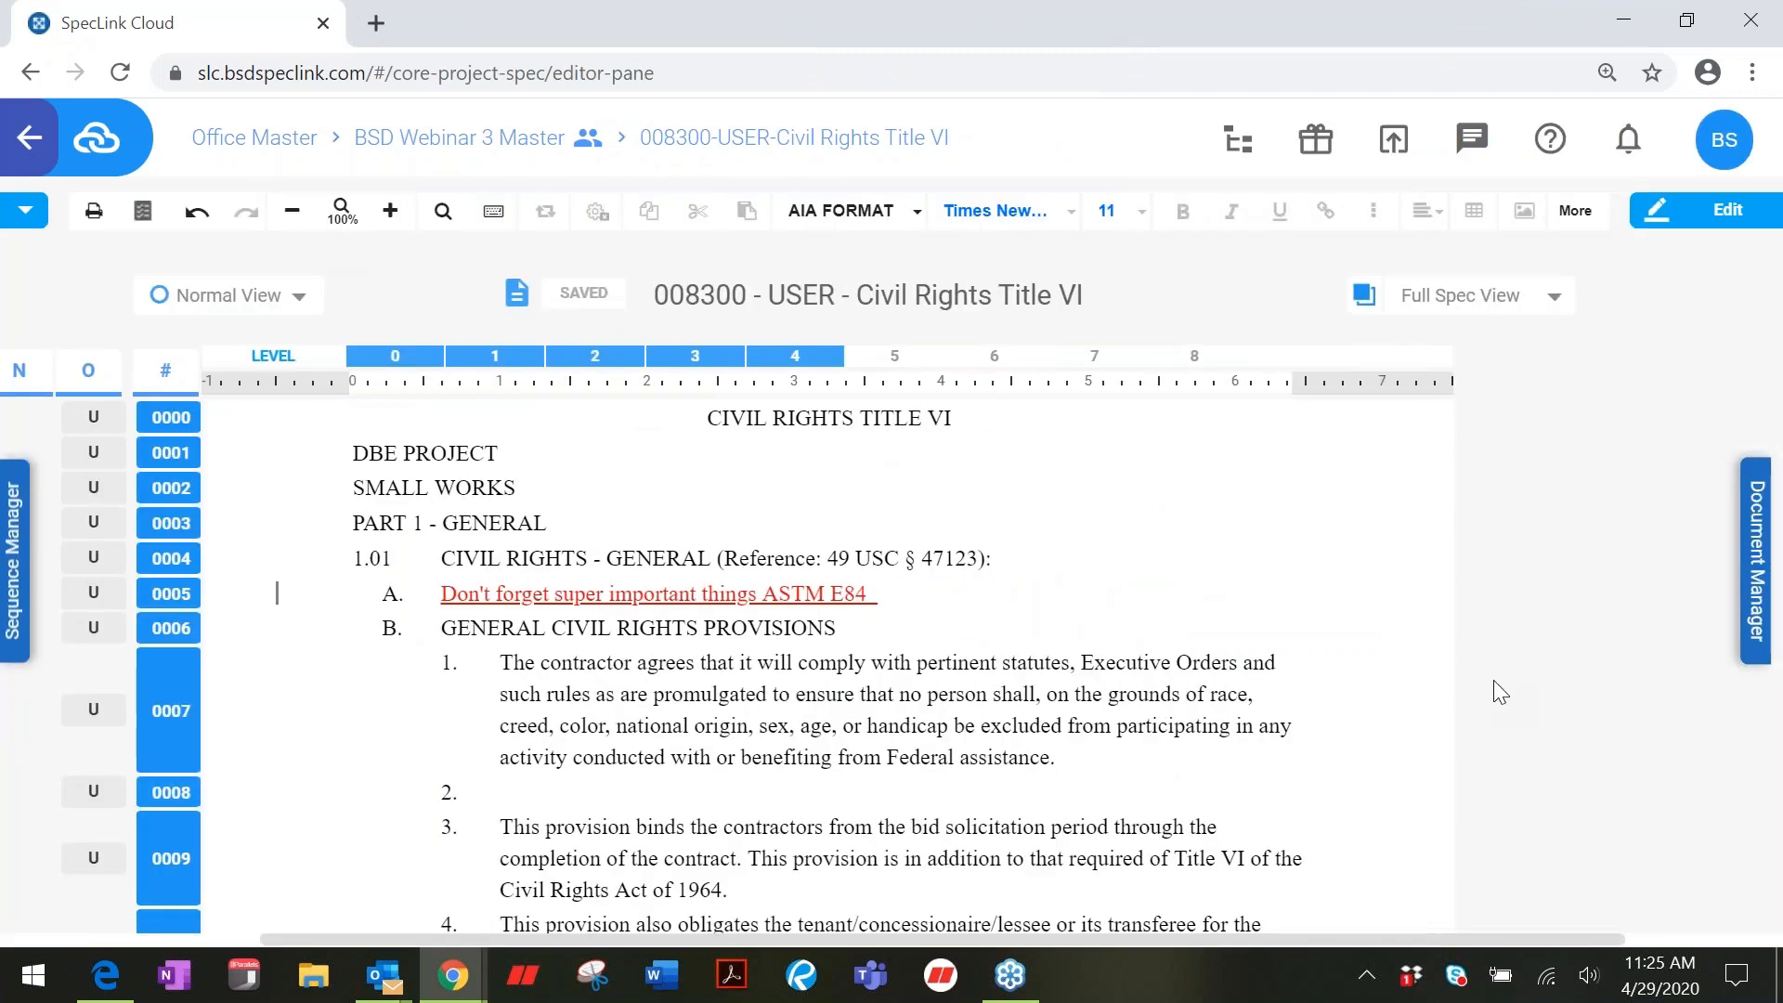
pyautogui.click(1576, 210)
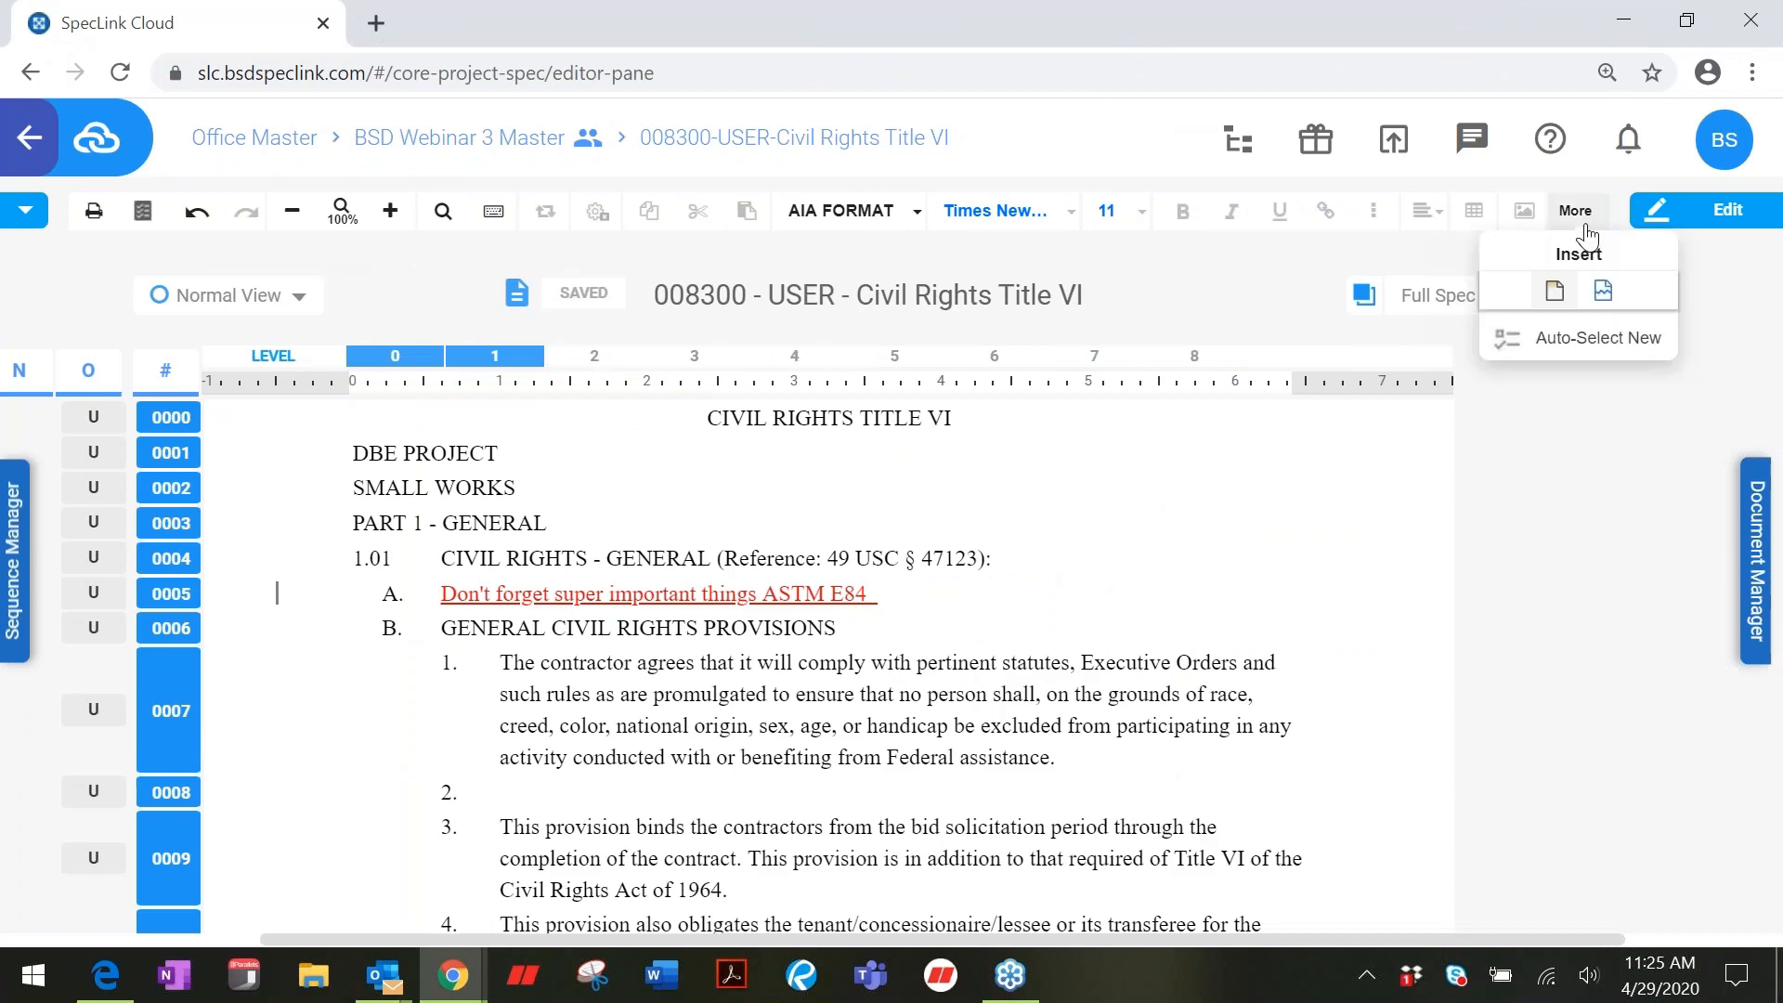
pyautogui.click(1555, 294)
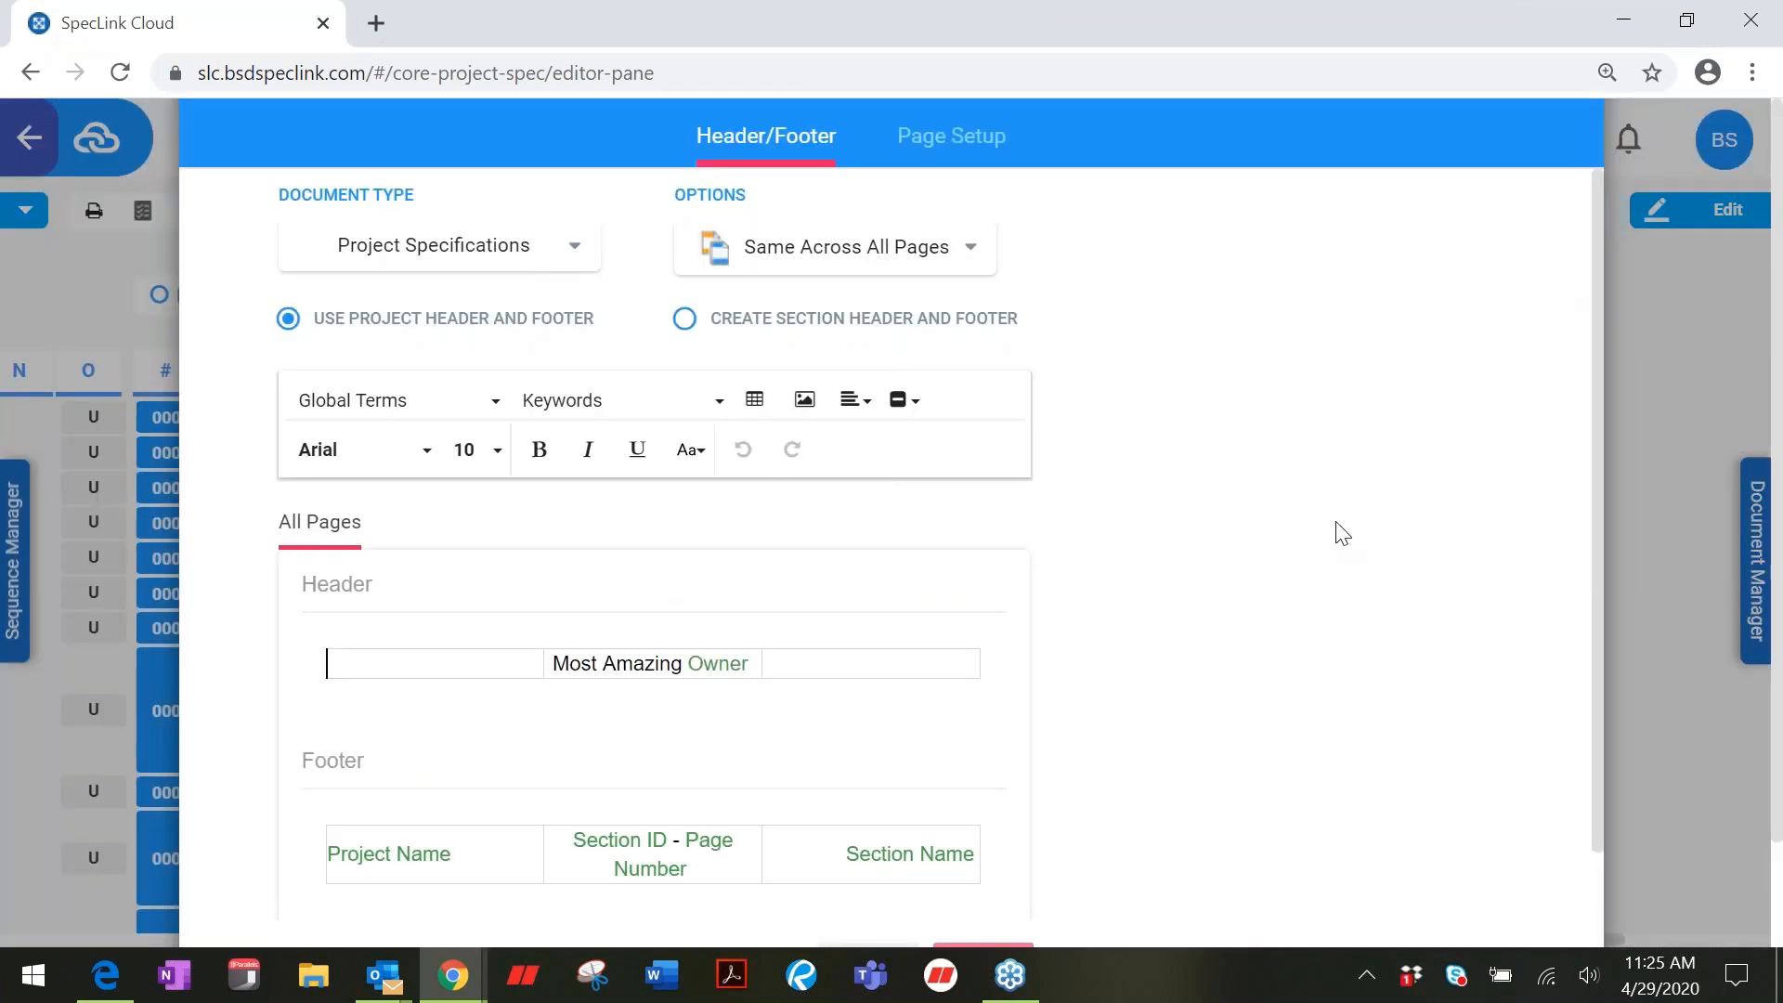
# Step: Enter 2345 in the project footer, above the table that holds the Project Name
pyautogui.scroll(-1, 1342, 533)
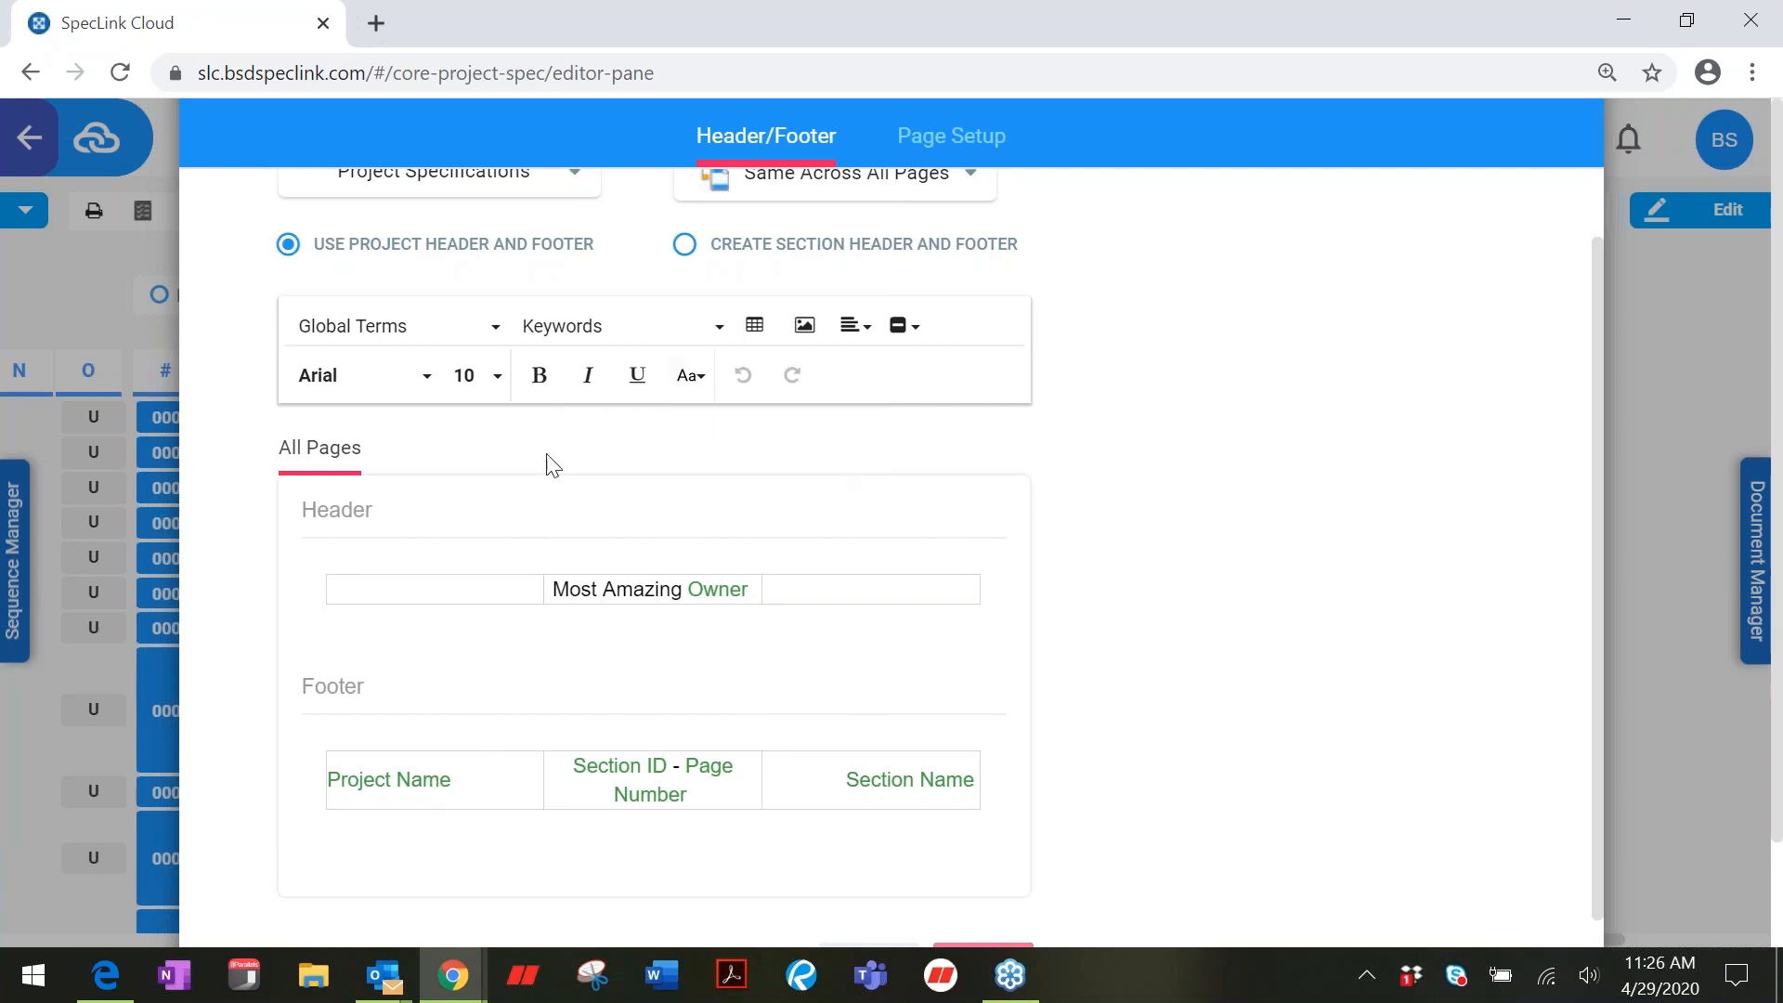
pyautogui.click(459, 778)
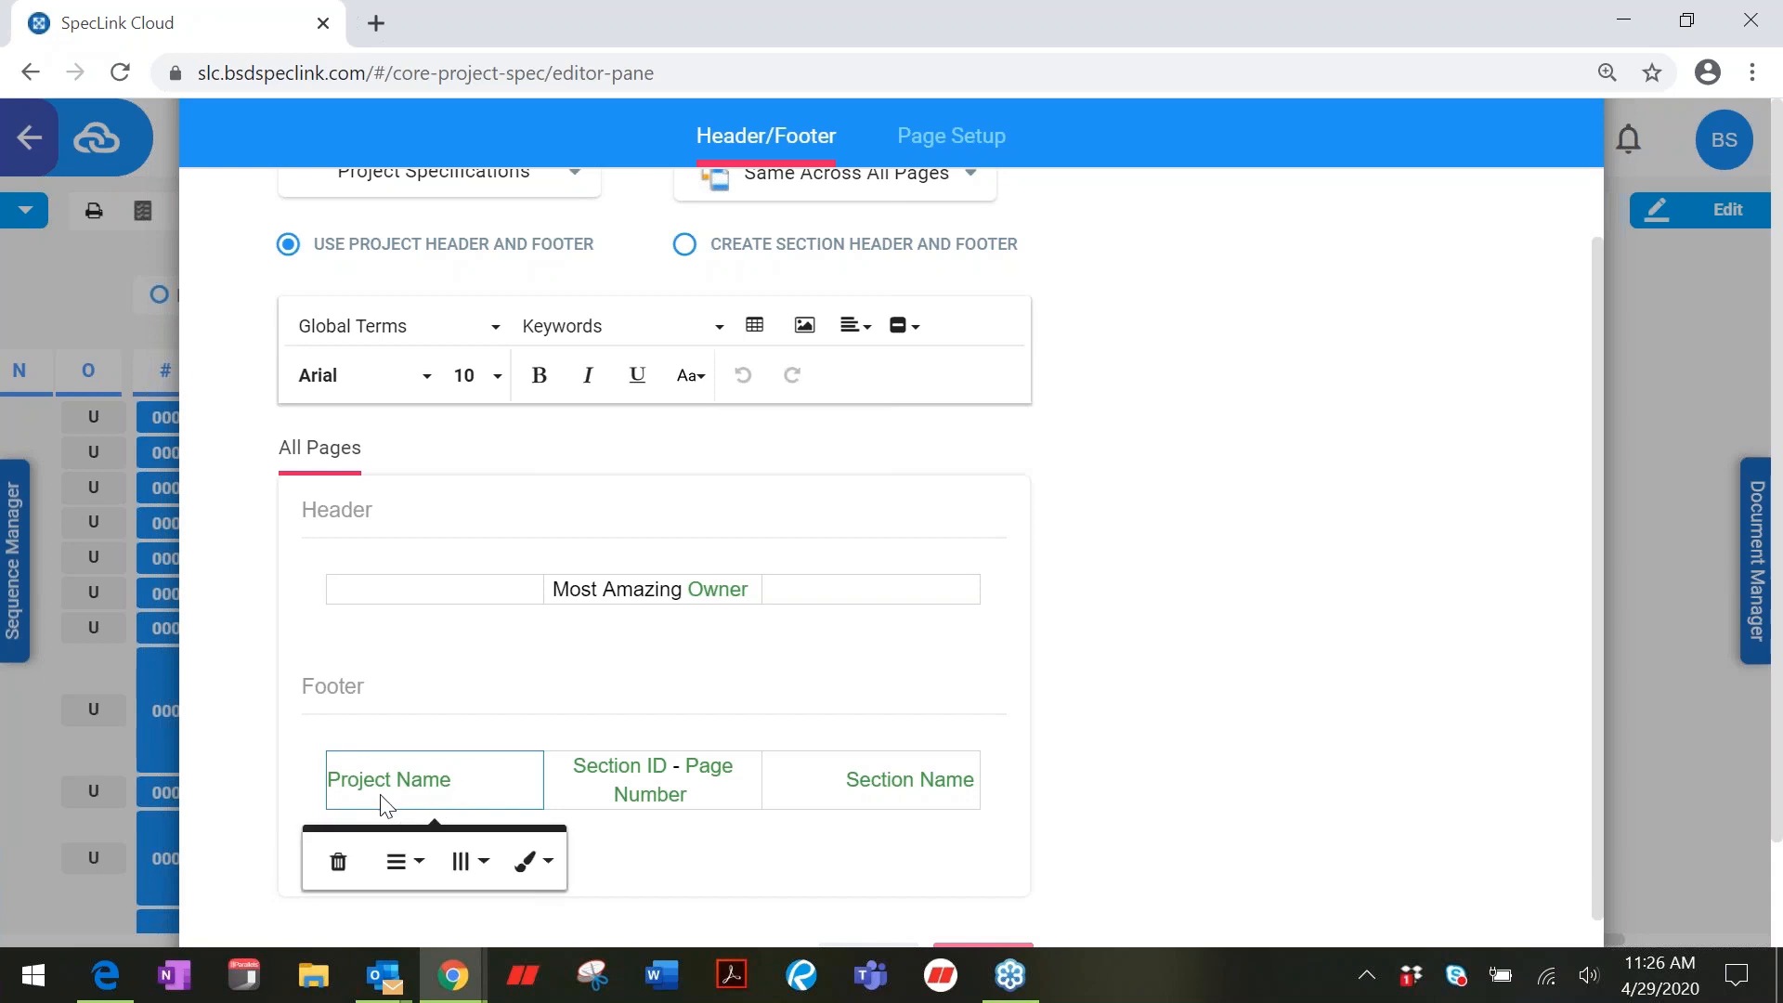
pyautogui.click(504, 819)
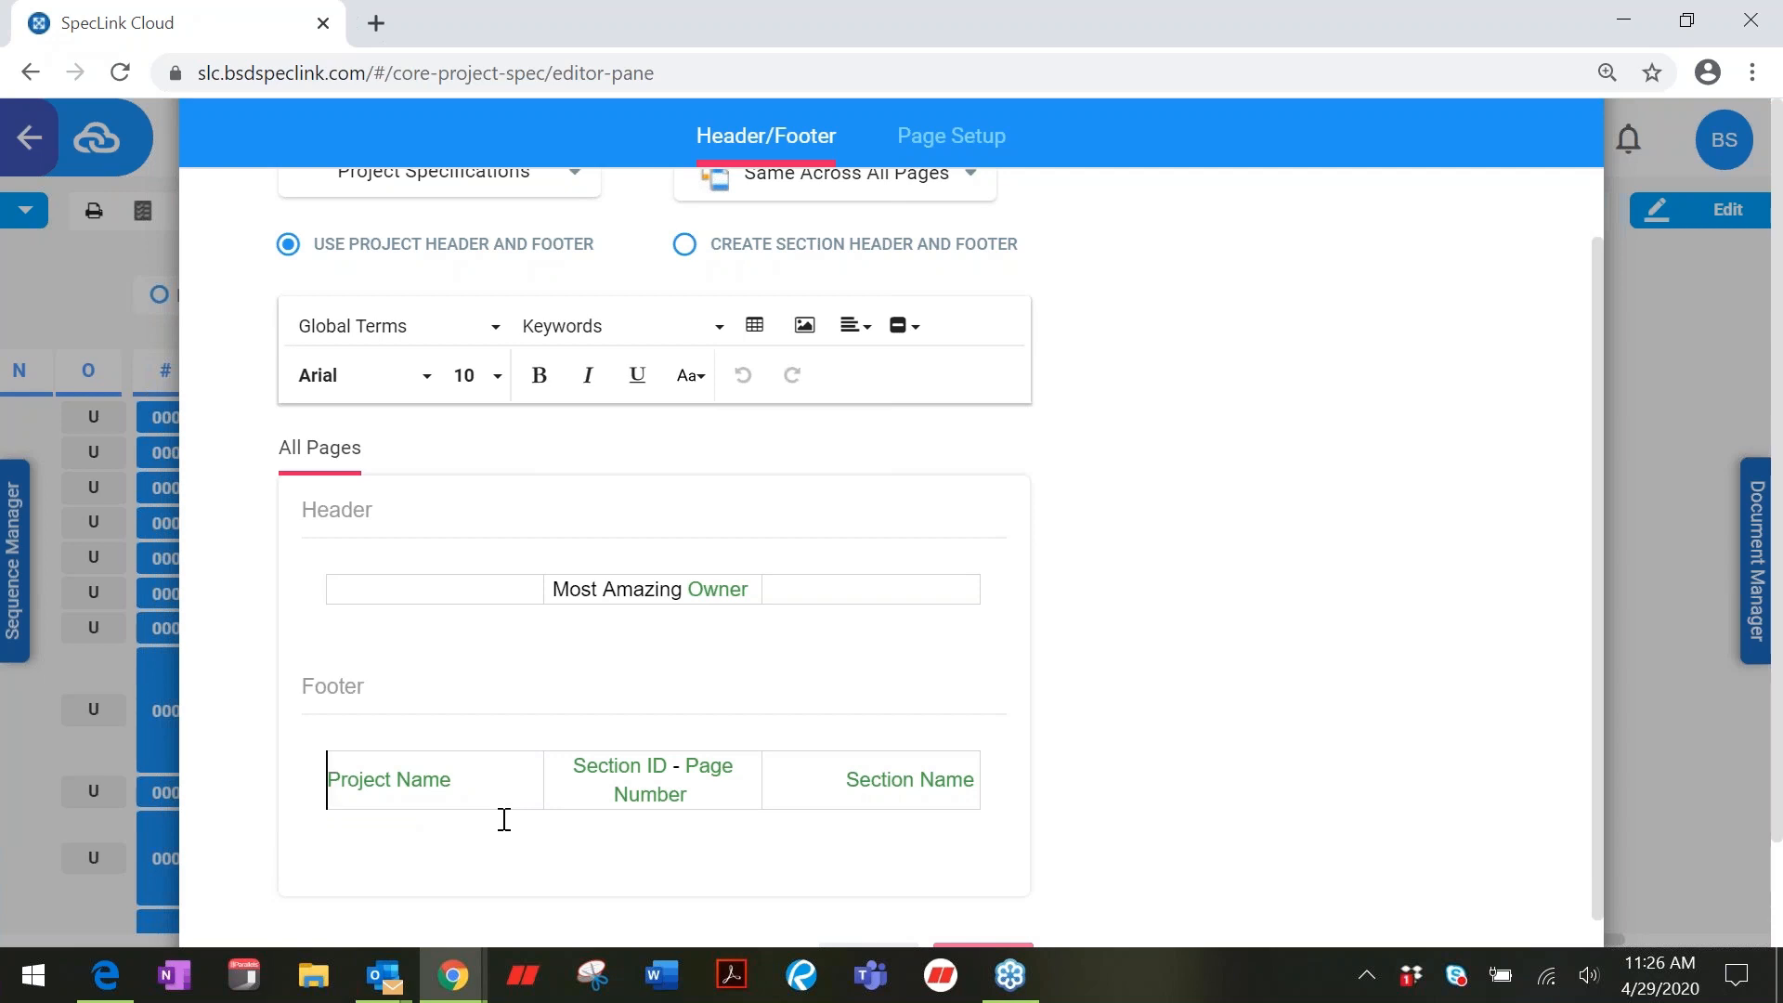
pyautogui.write('2345')
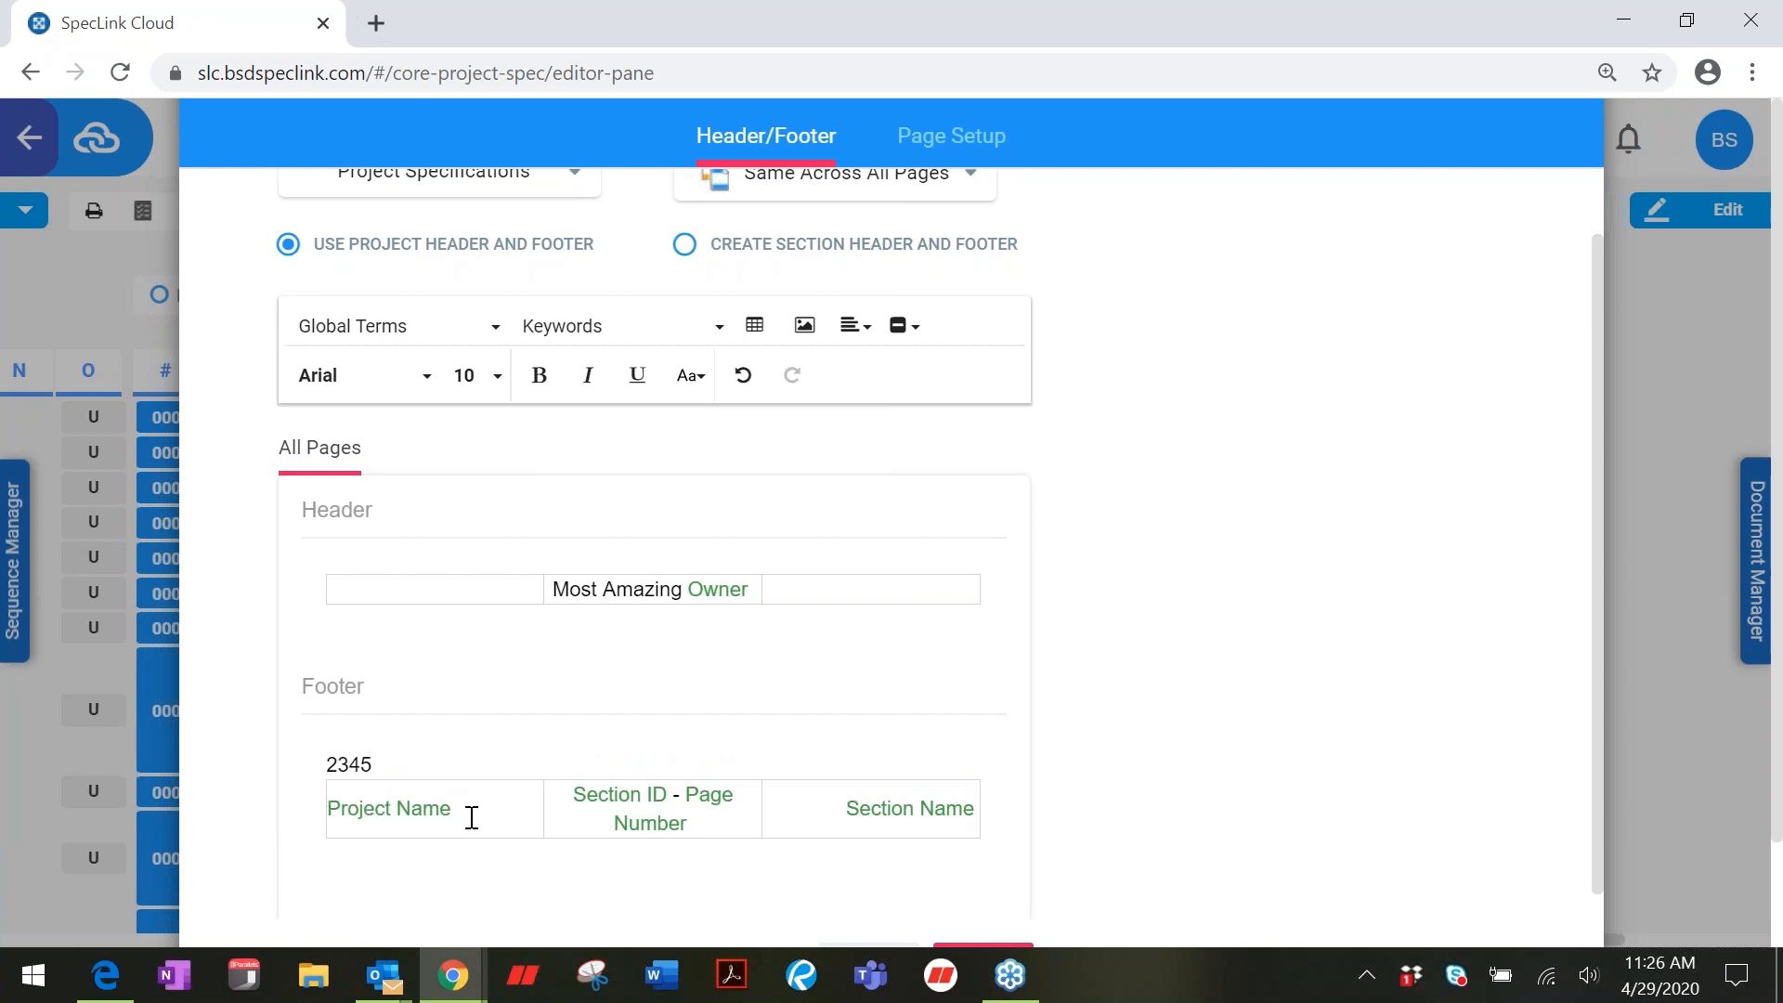
# Step: Insert 2345 in front of the Project Name inside the first cell of the footer table
pyautogui.click(474, 816)
pyautogui.press('Left')
pyautogui.press('Left')
pyautogui.press('Left')
pyautogui.write('2345 ')
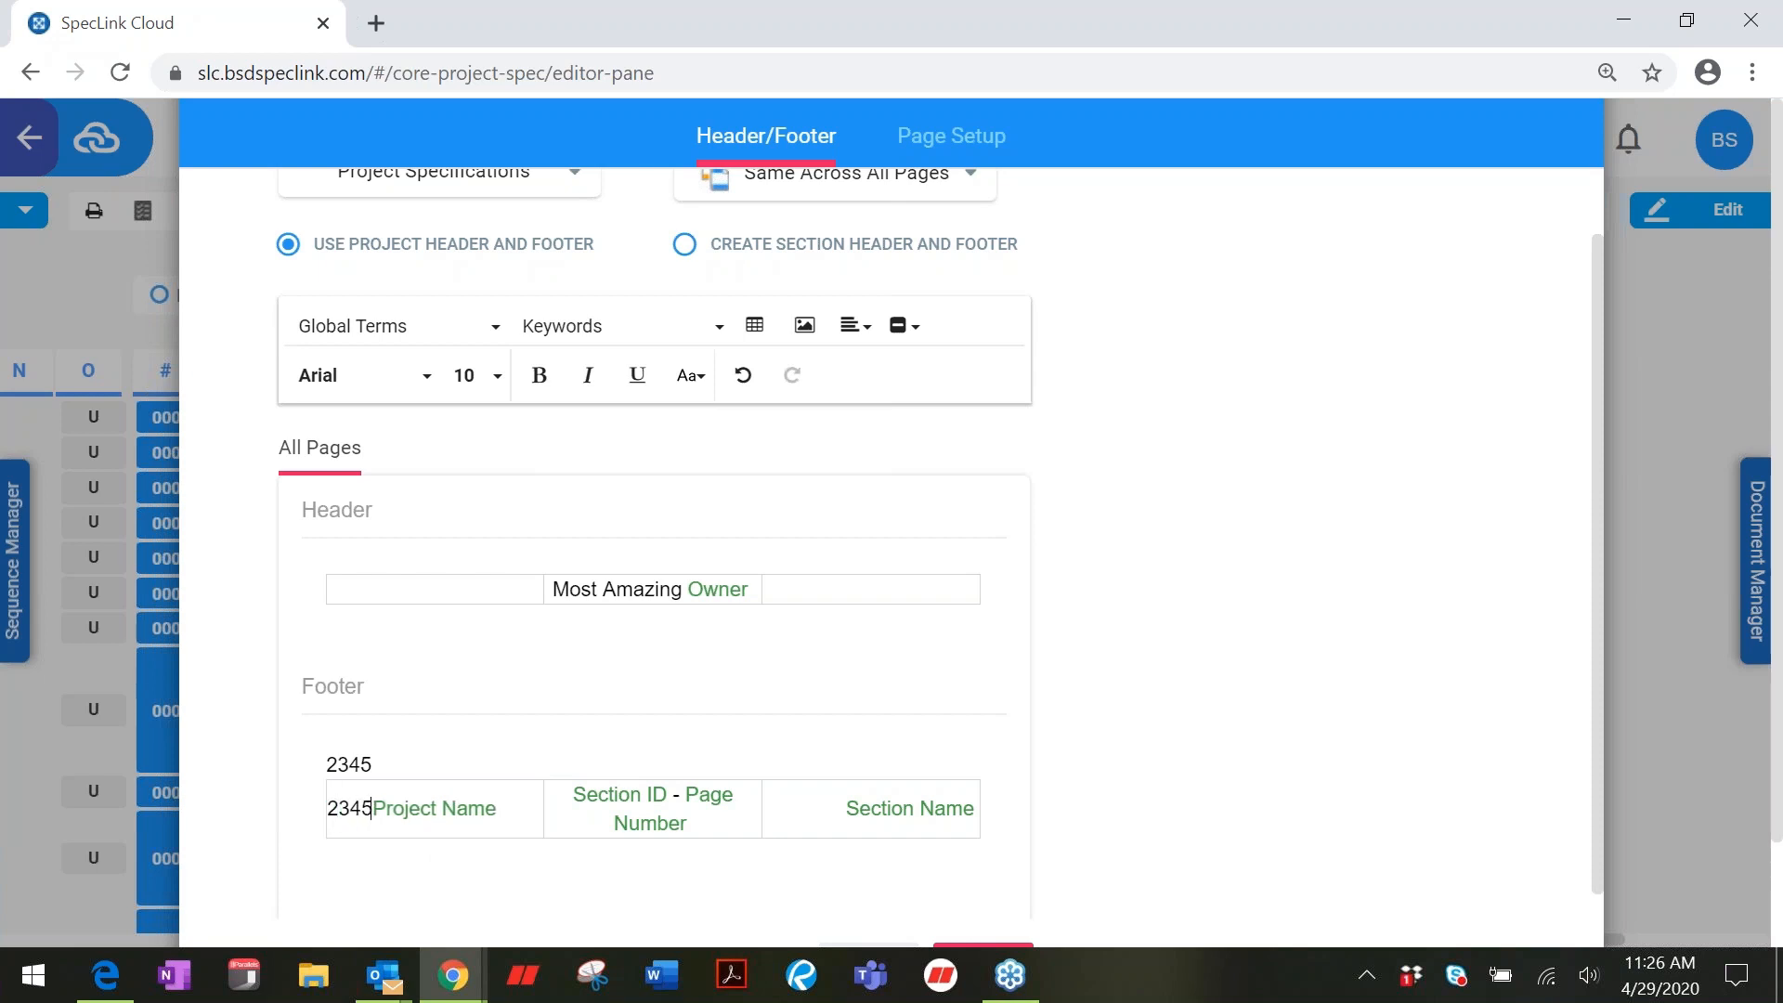
# Step: Add a hyphen between 2345 and the Project Name in the footer table, and delete the separate 2345 line above the table
pyautogui.write('-')
pyautogui.click(424, 773)
pyautogui.press('BackSpace')
pyautogui.press('BackSpace')
pyautogui.press('BackSpace')
pyautogui.press('BackSpace')
pyautogui.press('BackSpace')
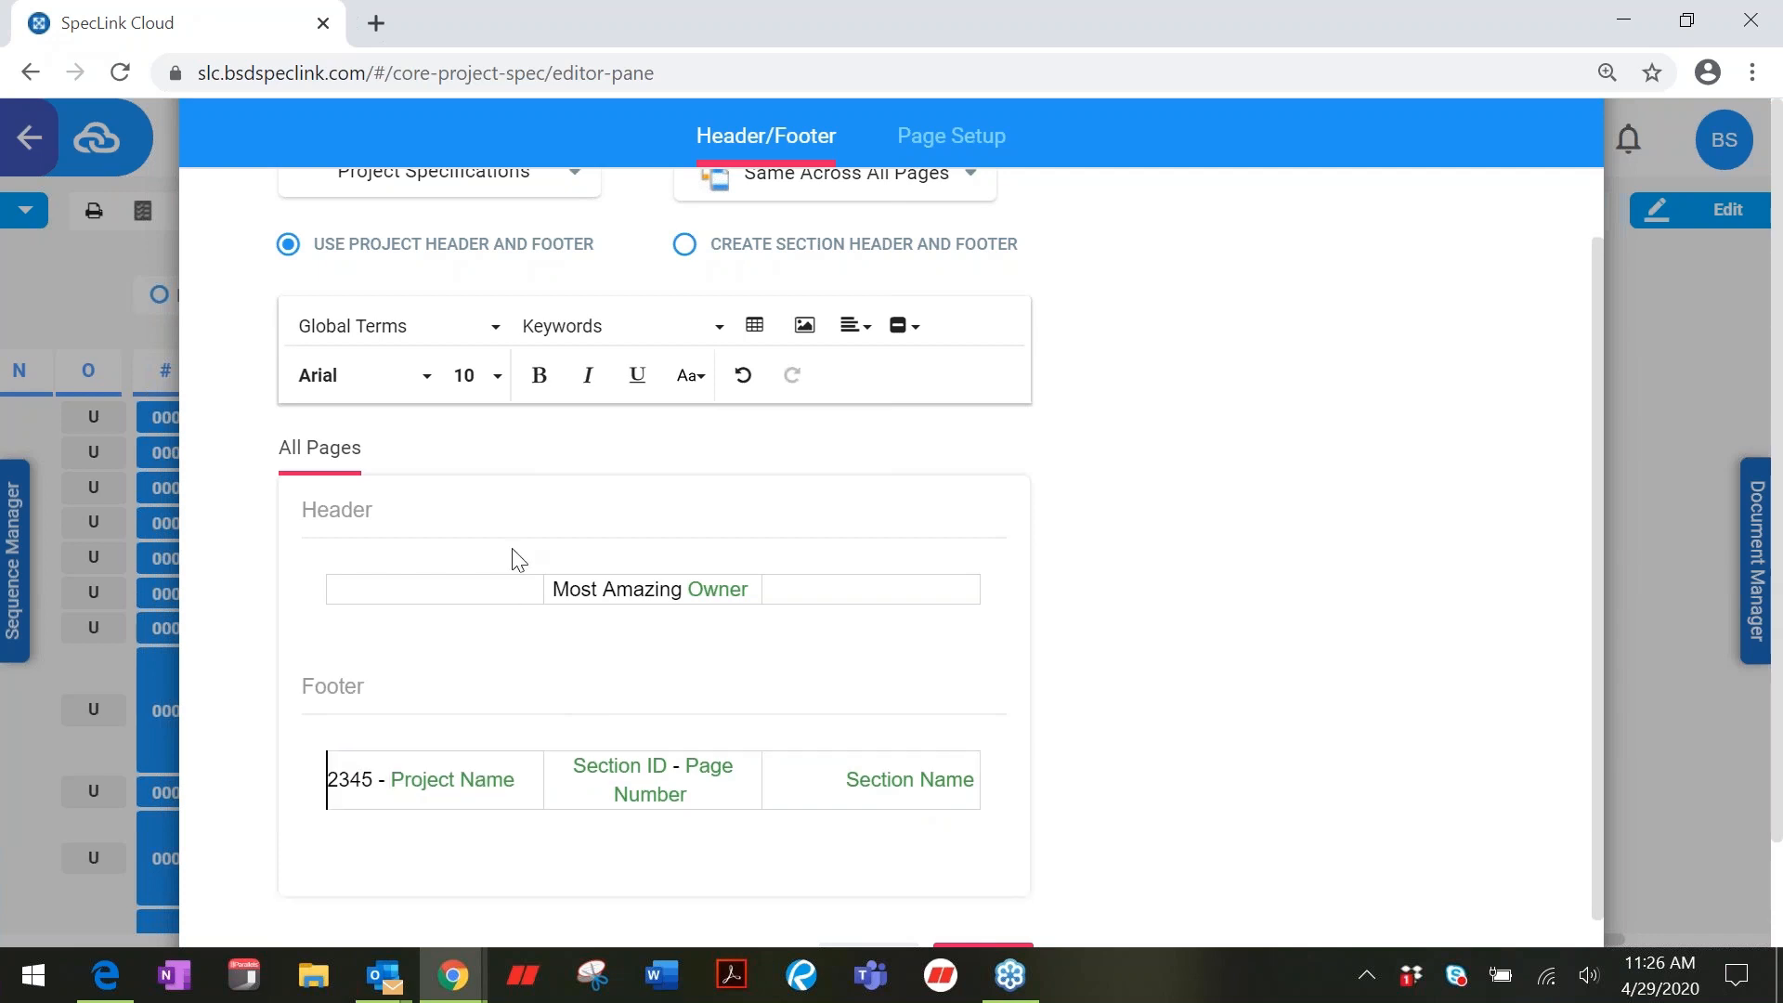
# Step: Save the project header and footer settings
pyautogui.scroll(1, 833, 656)
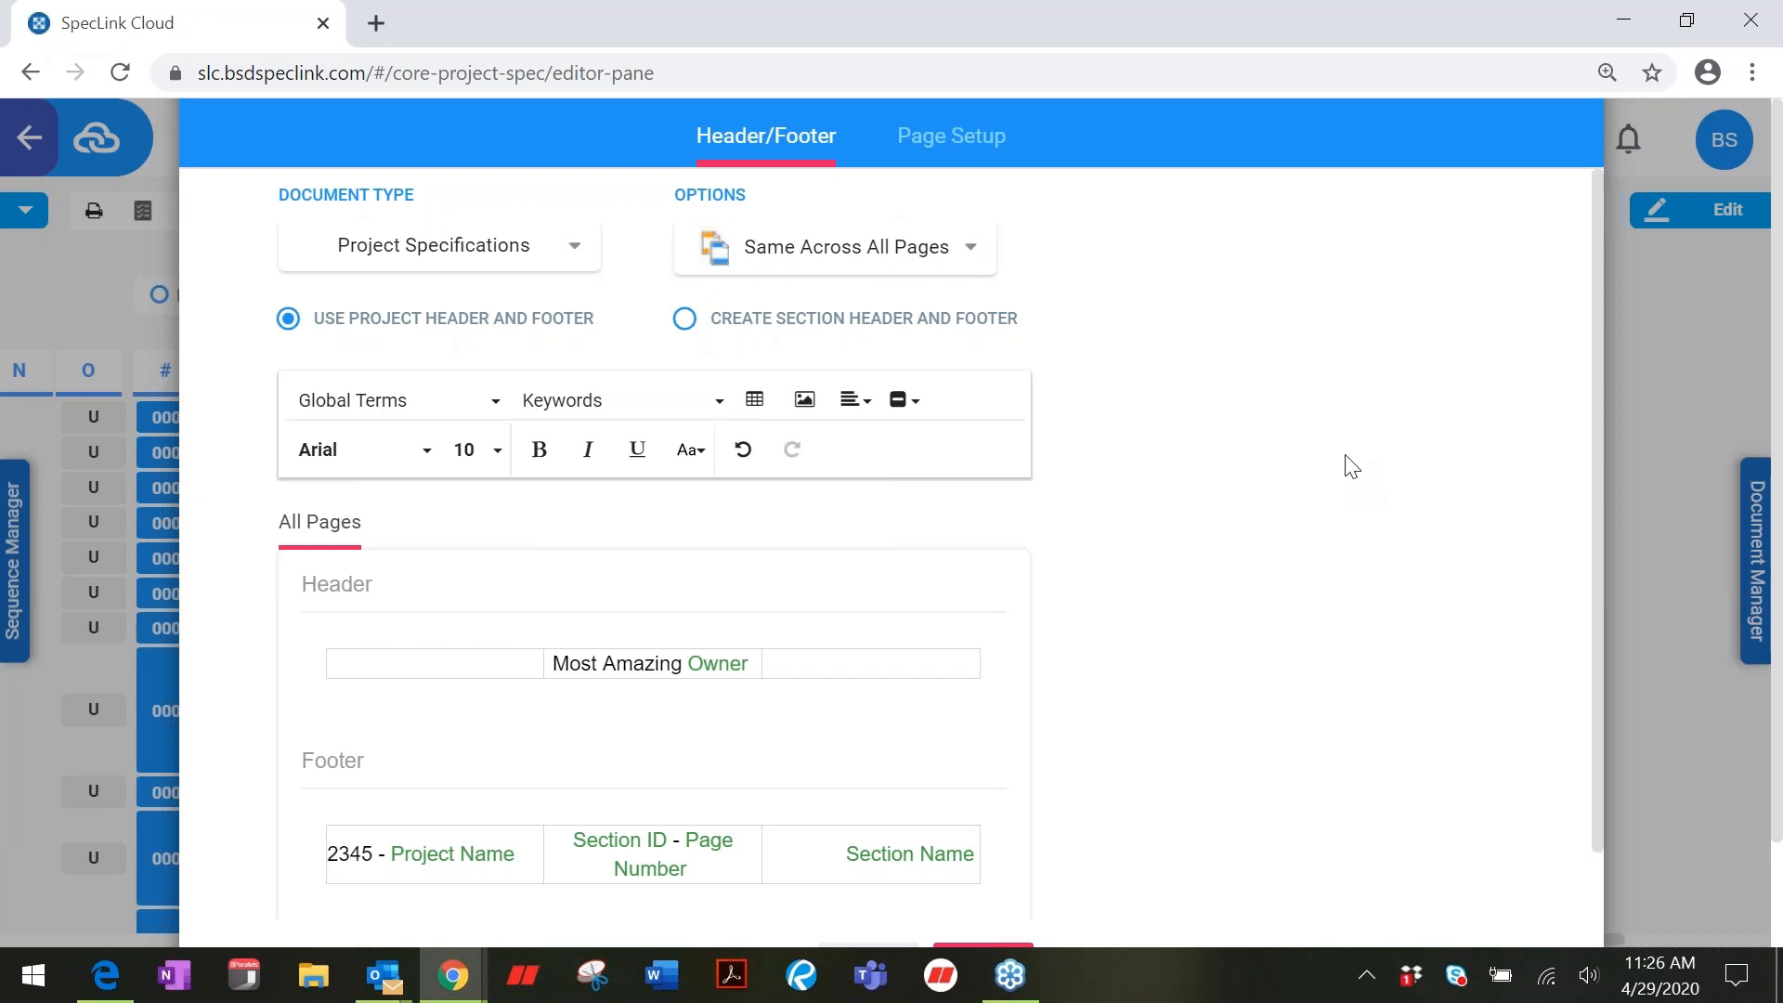
pyautogui.scroll(-5, 1346, 465)
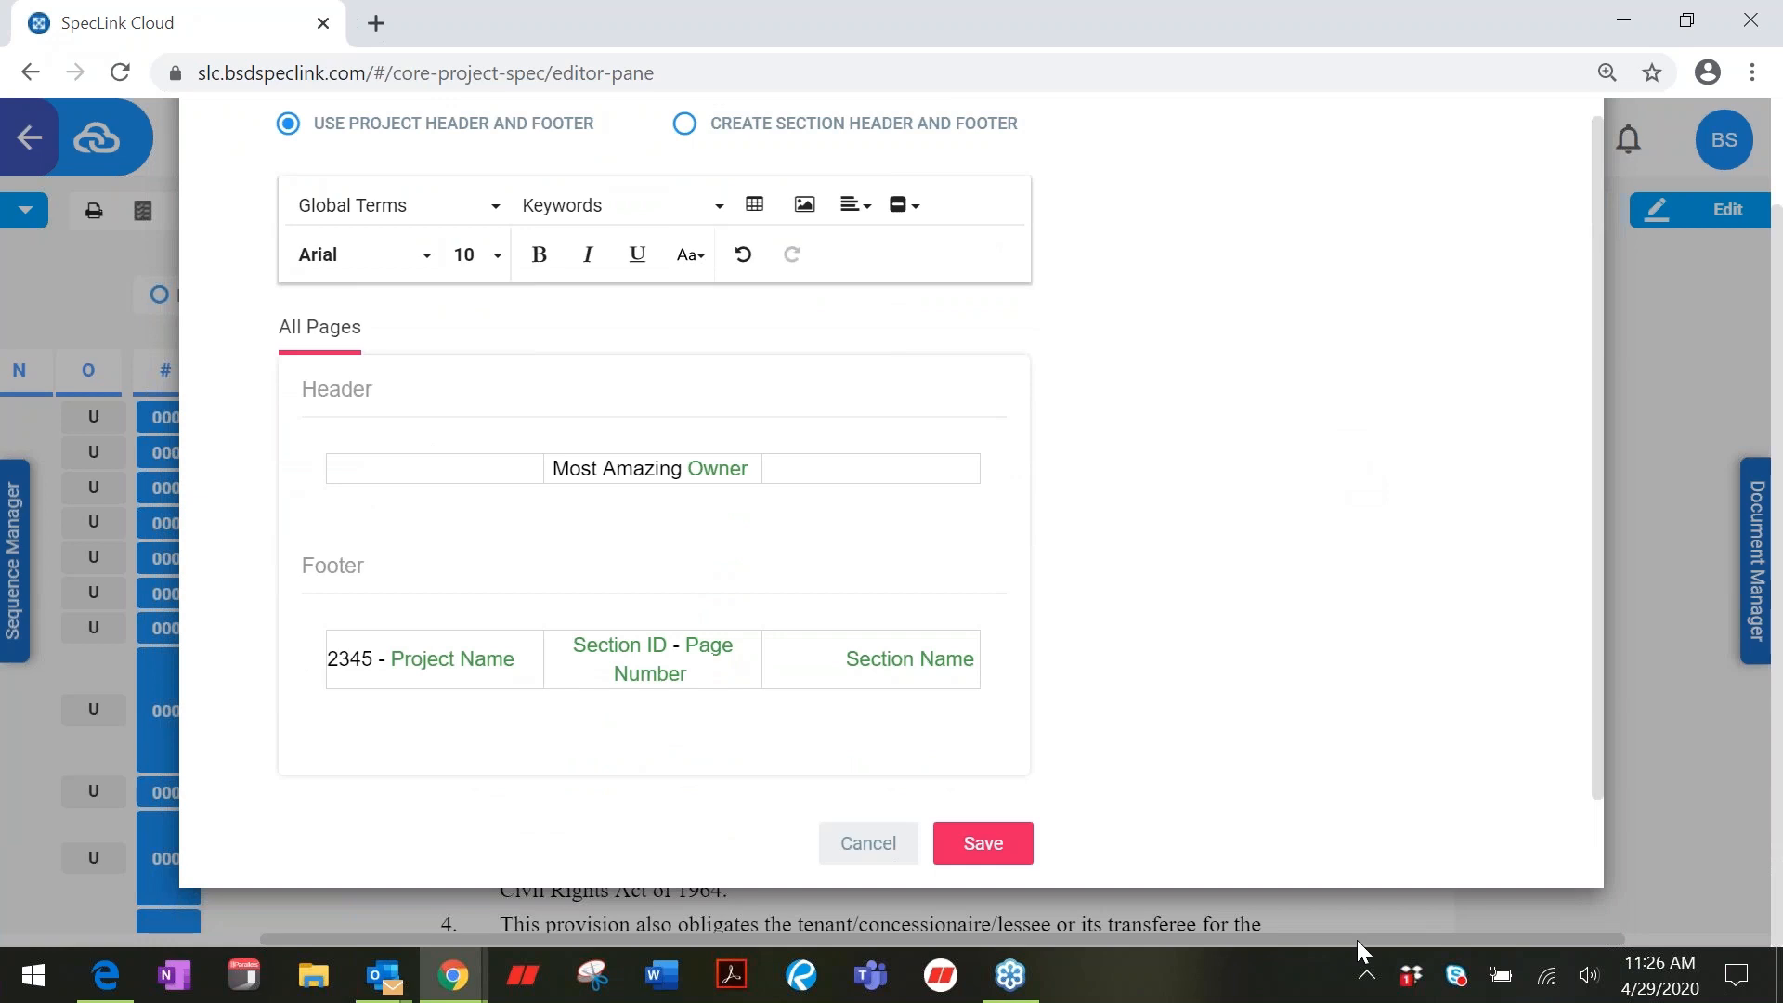
pyautogui.click(981, 854)
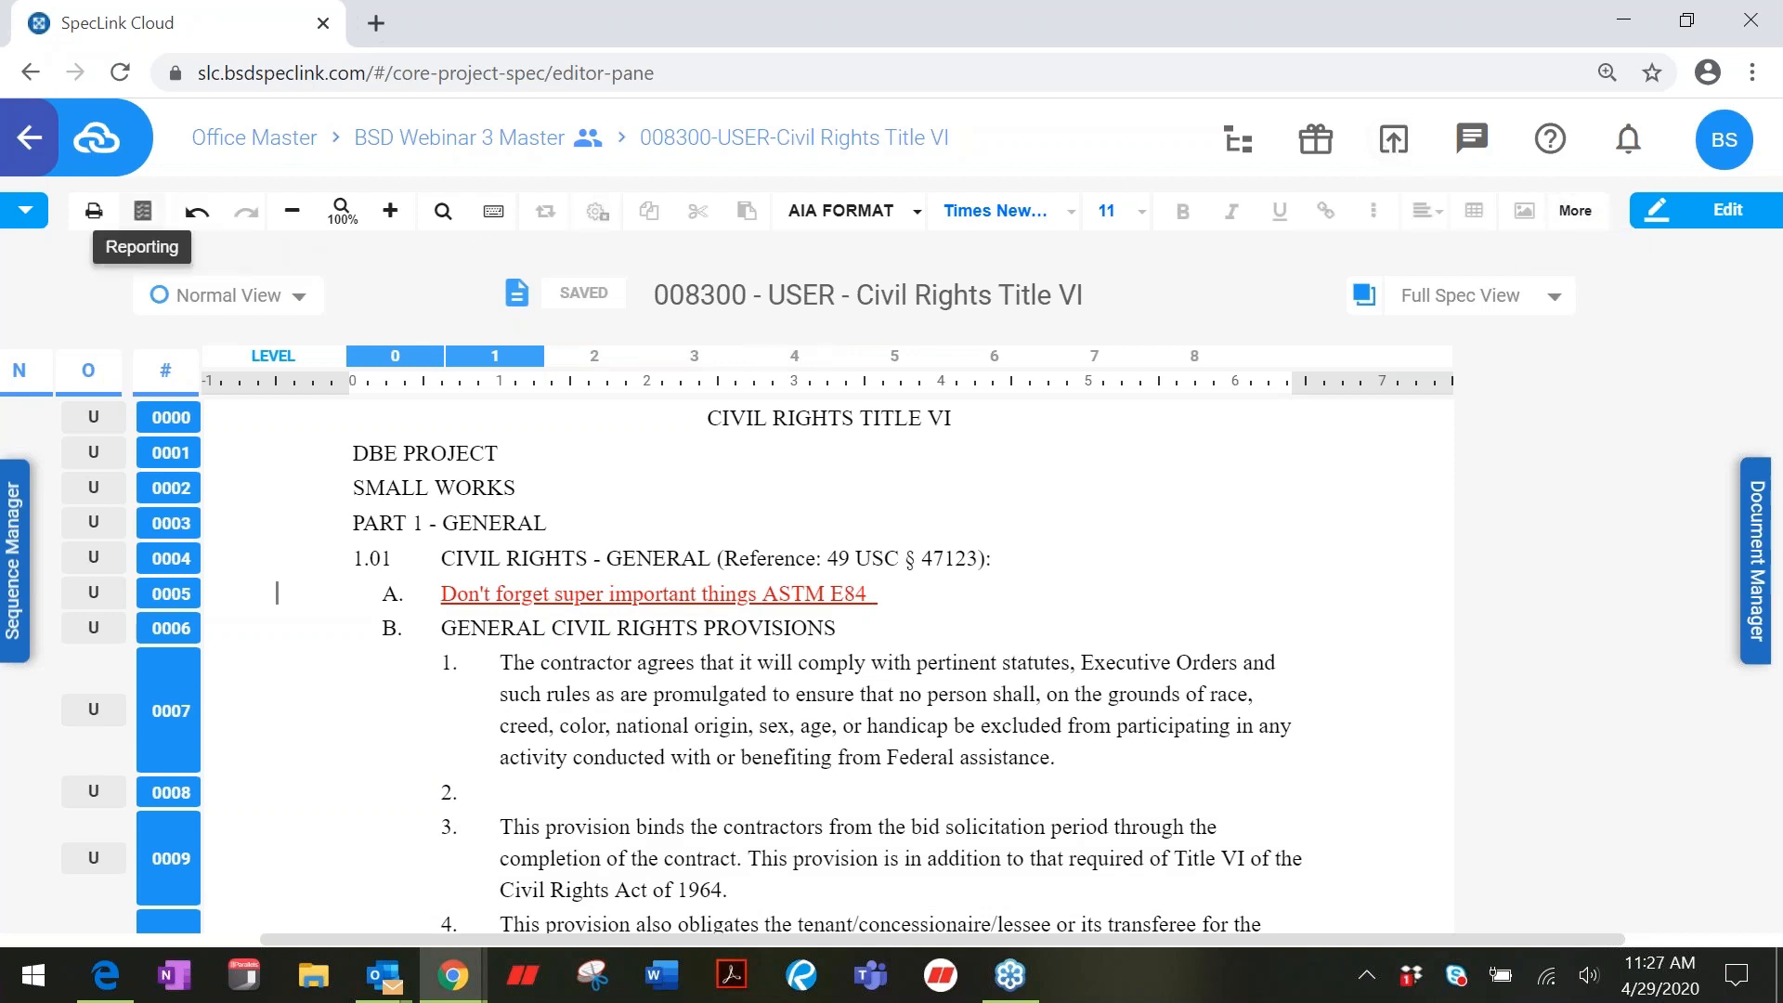
# Step: Print only the 008300 Civil Rights Title VI section and check the header and footer in the resulting PDF
pyautogui.click(92, 213)
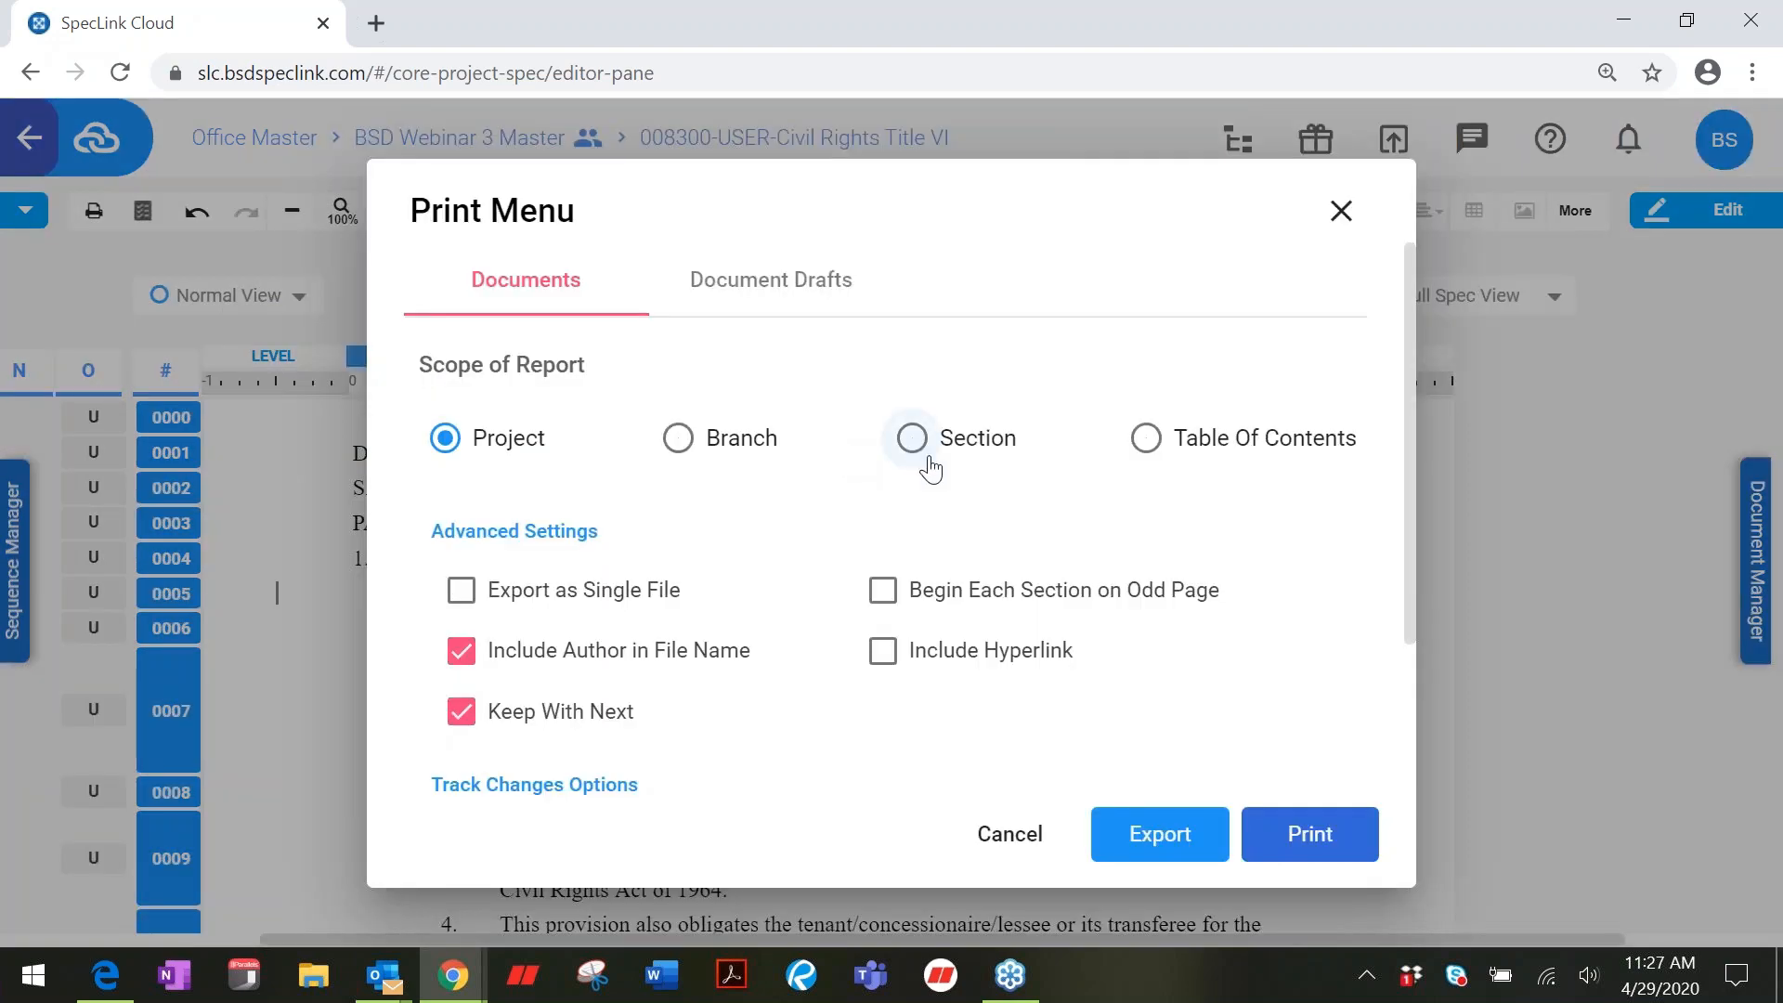
pyautogui.click(919, 444)
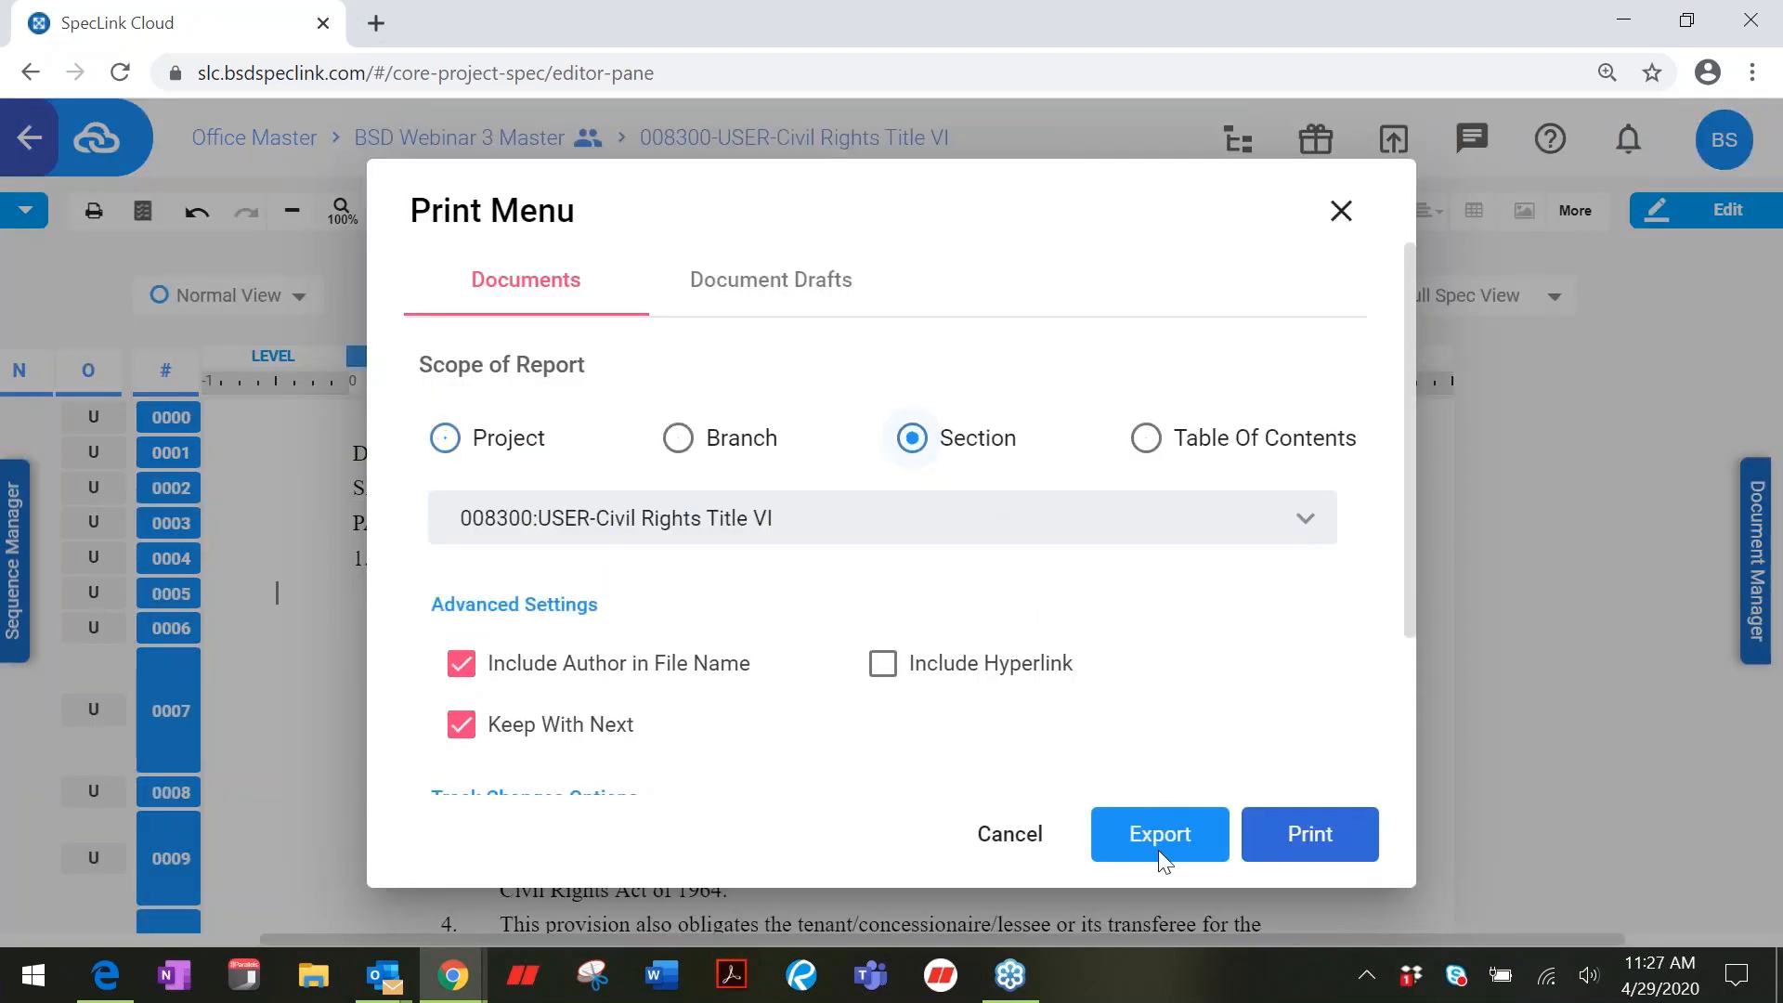
pyautogui.click(1310, 834)
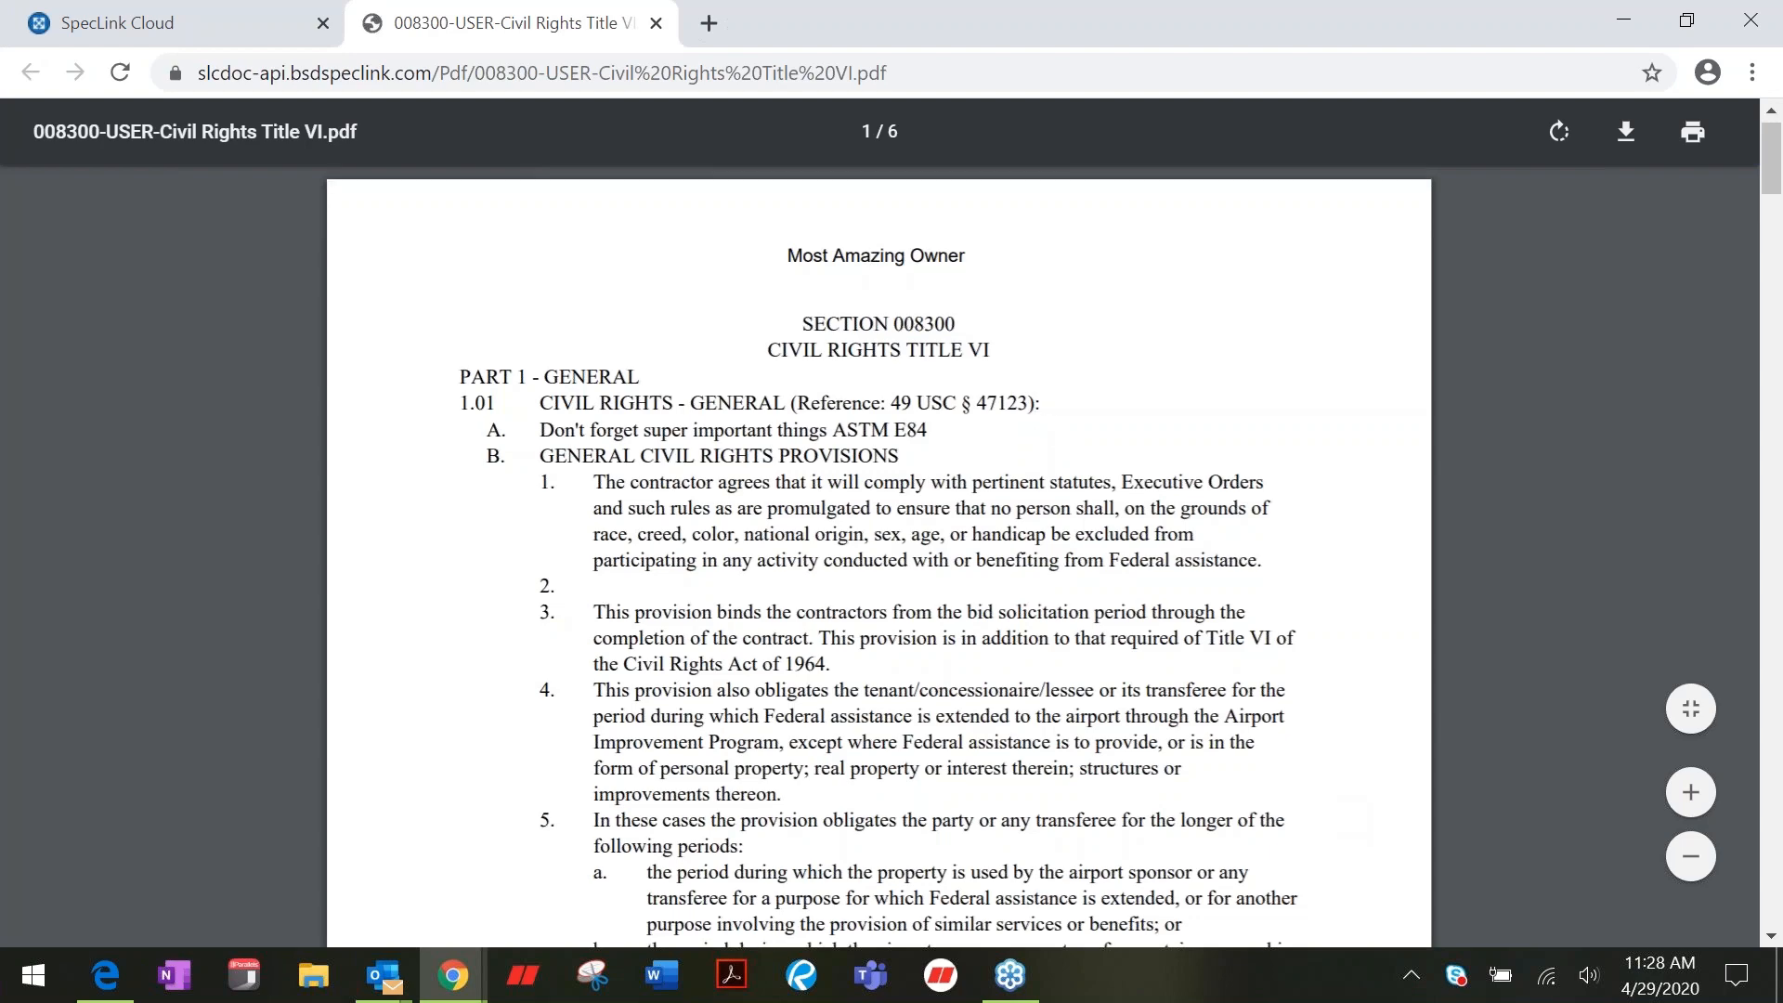
pyautogui.scroll(-6, 1073, 428)
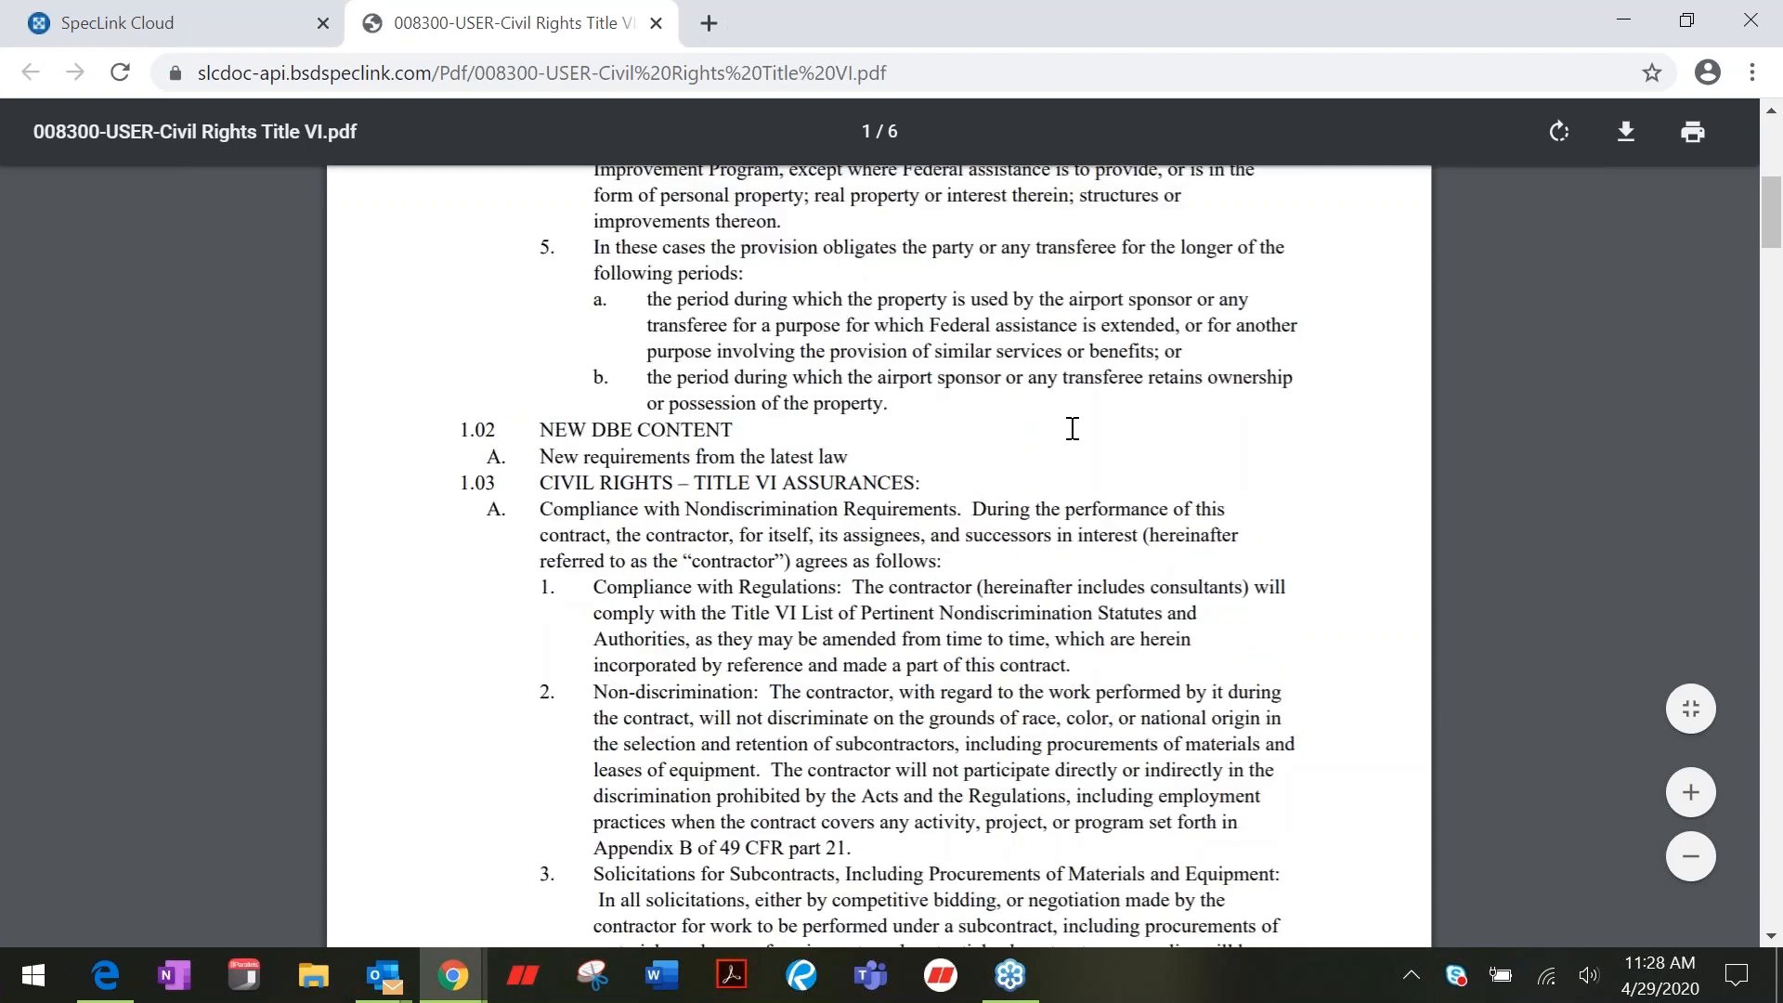
pyautogui.scroll(-4, 1073, 428)
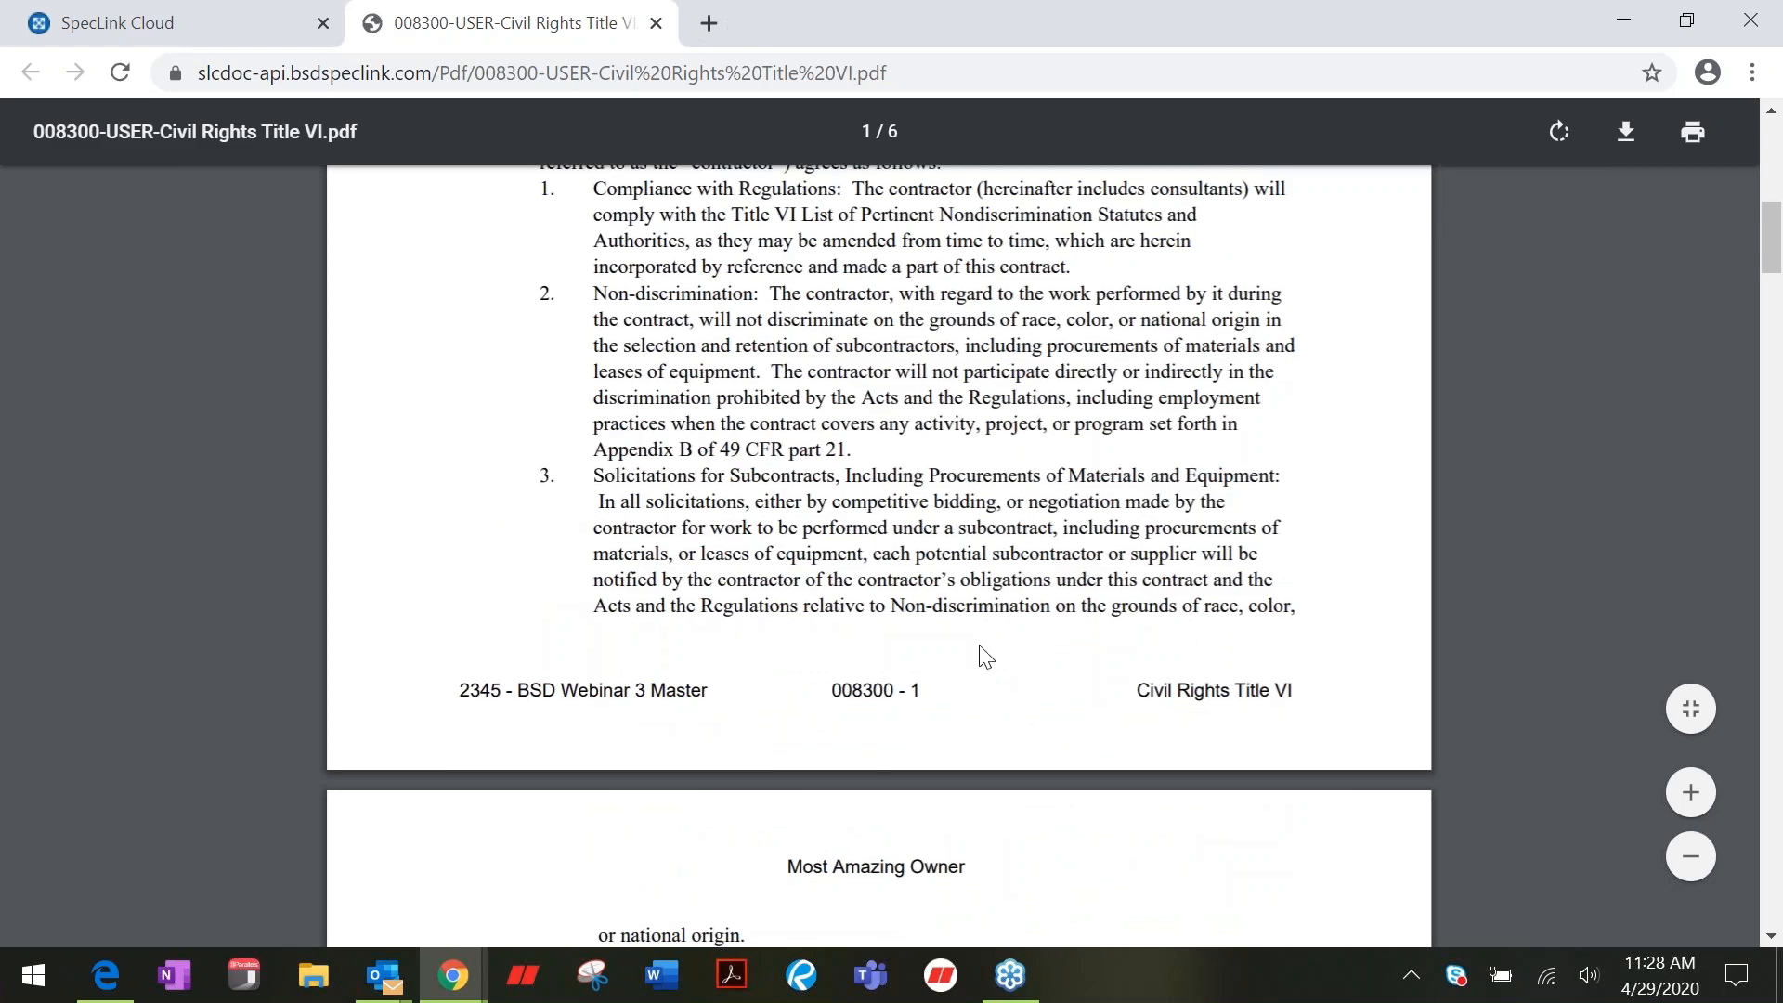
pyautogui.scroll(4, 986, 657)
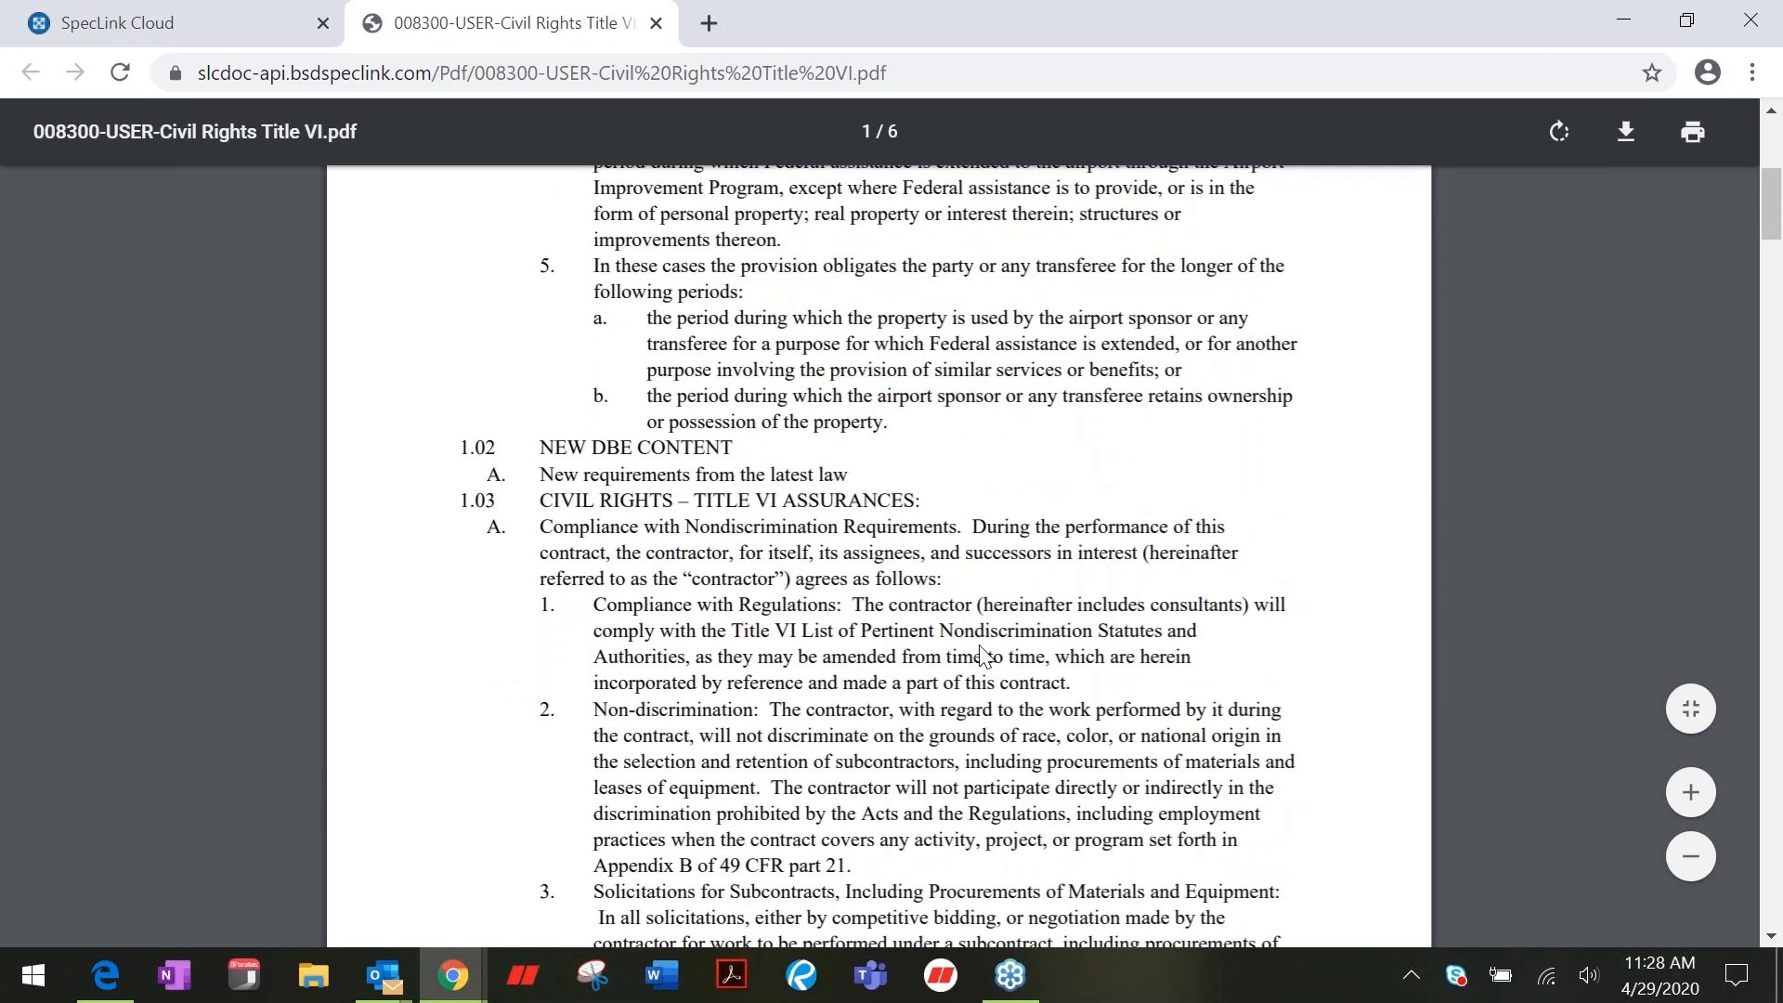
pyautogui.scroll(5, 985, 657)
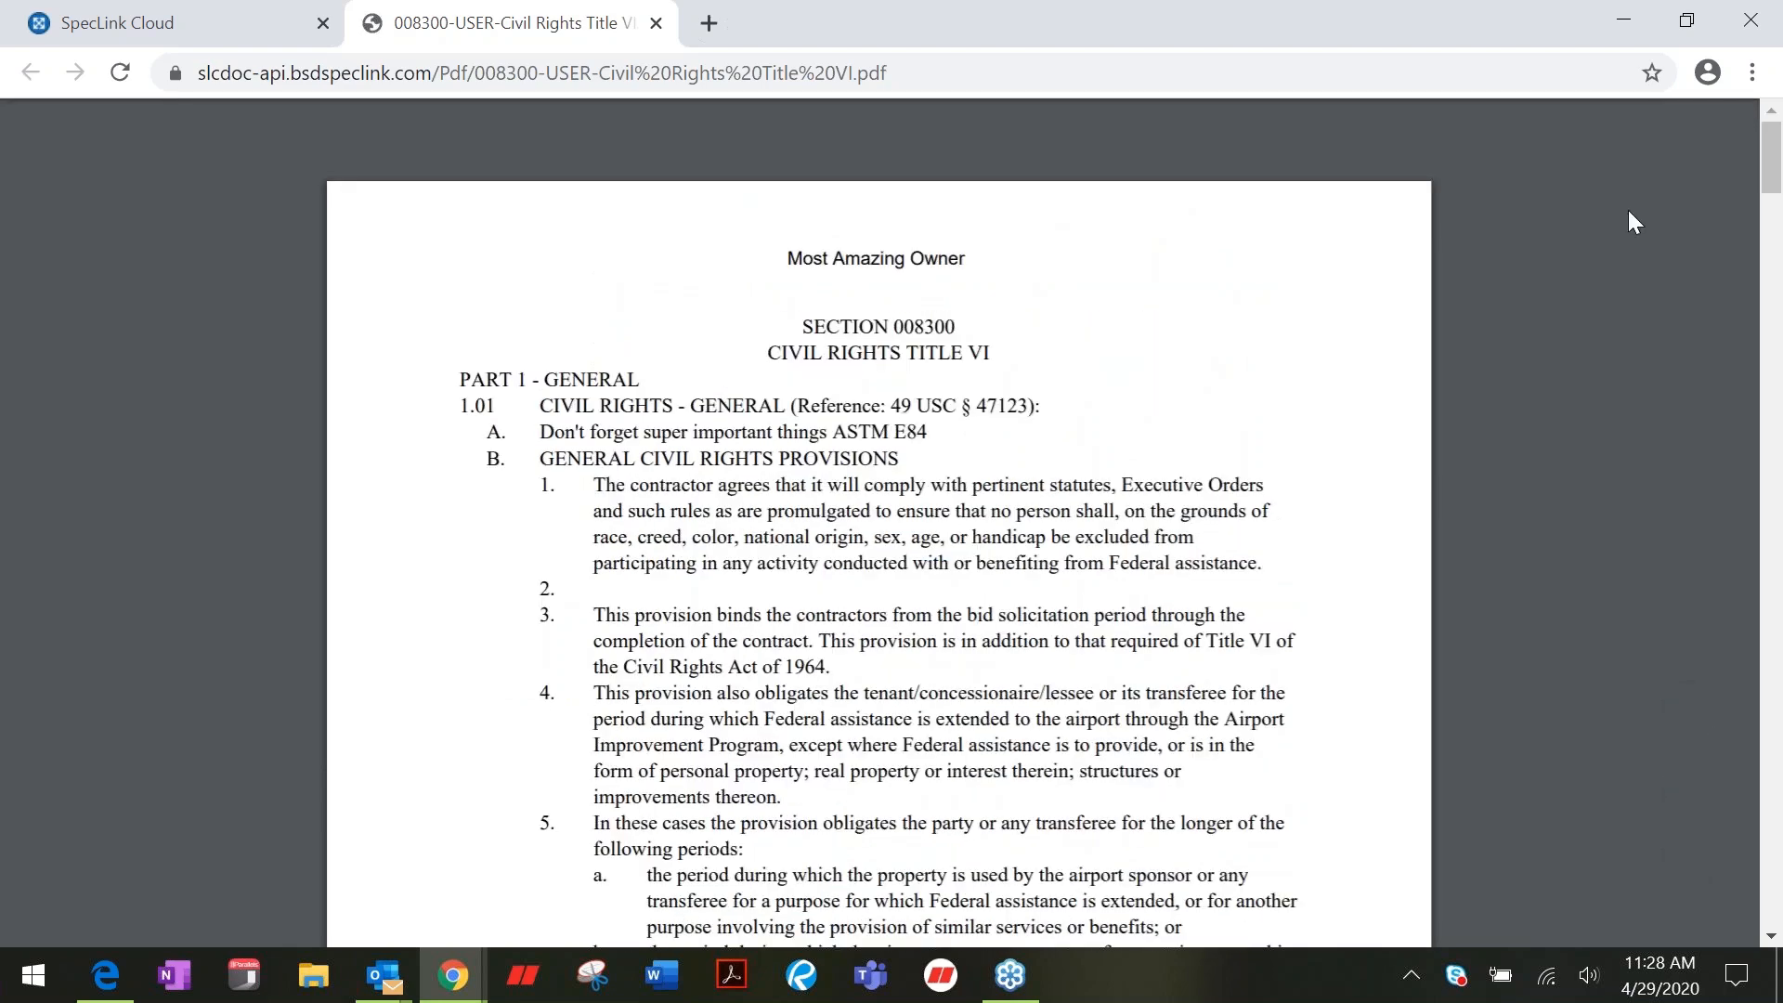
pyautogui.click(657, 23)
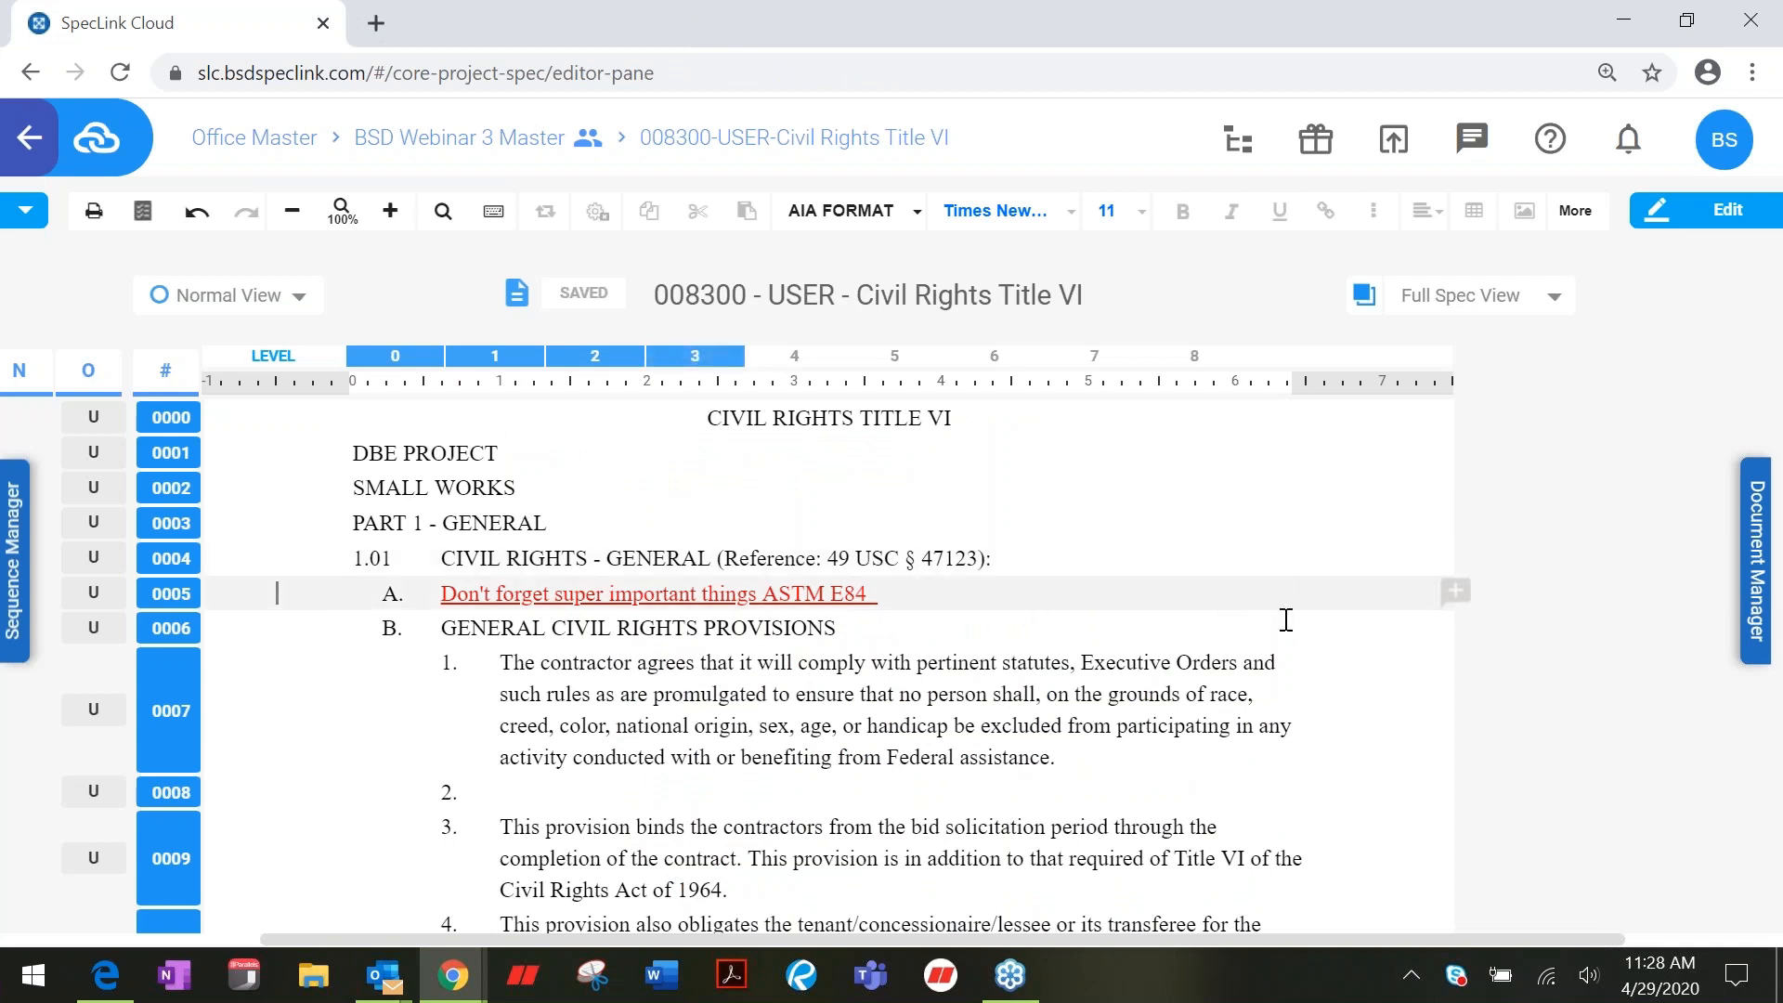
# Step: Show the project's global terms in the Document Manager and look through the list down to the Owner terms
pyautogui.click(1760, 594)
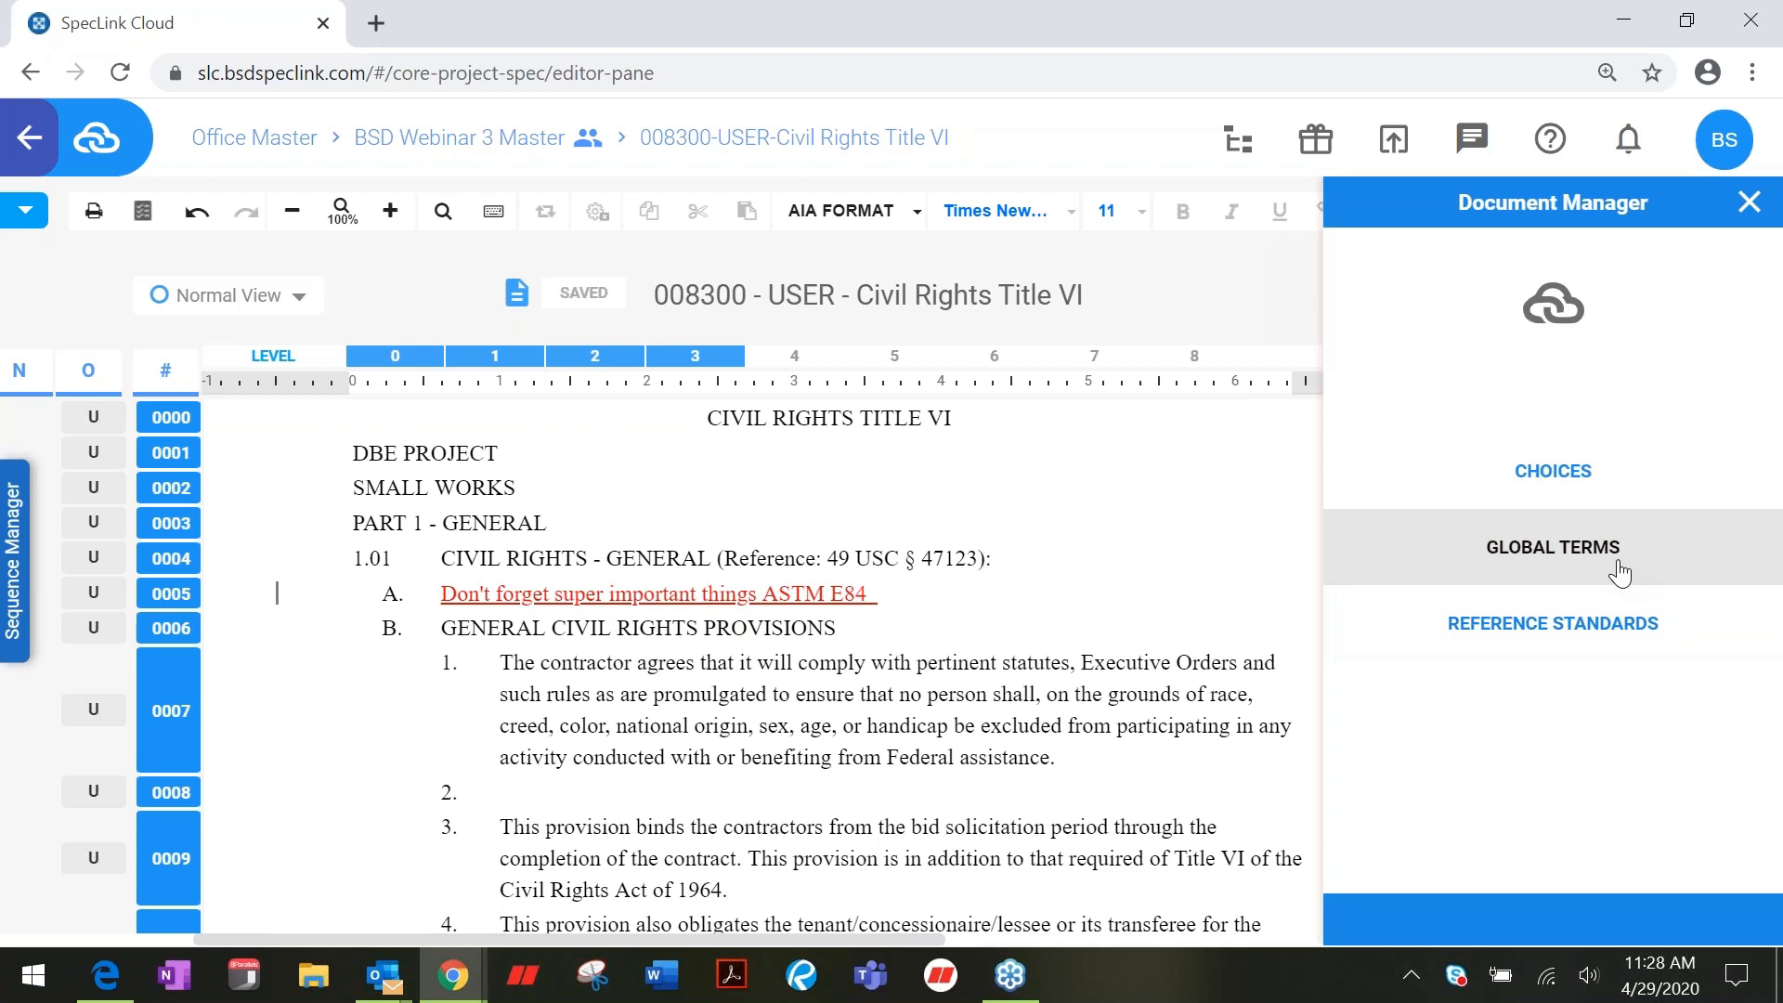
pyautogui.click(1620, 568)
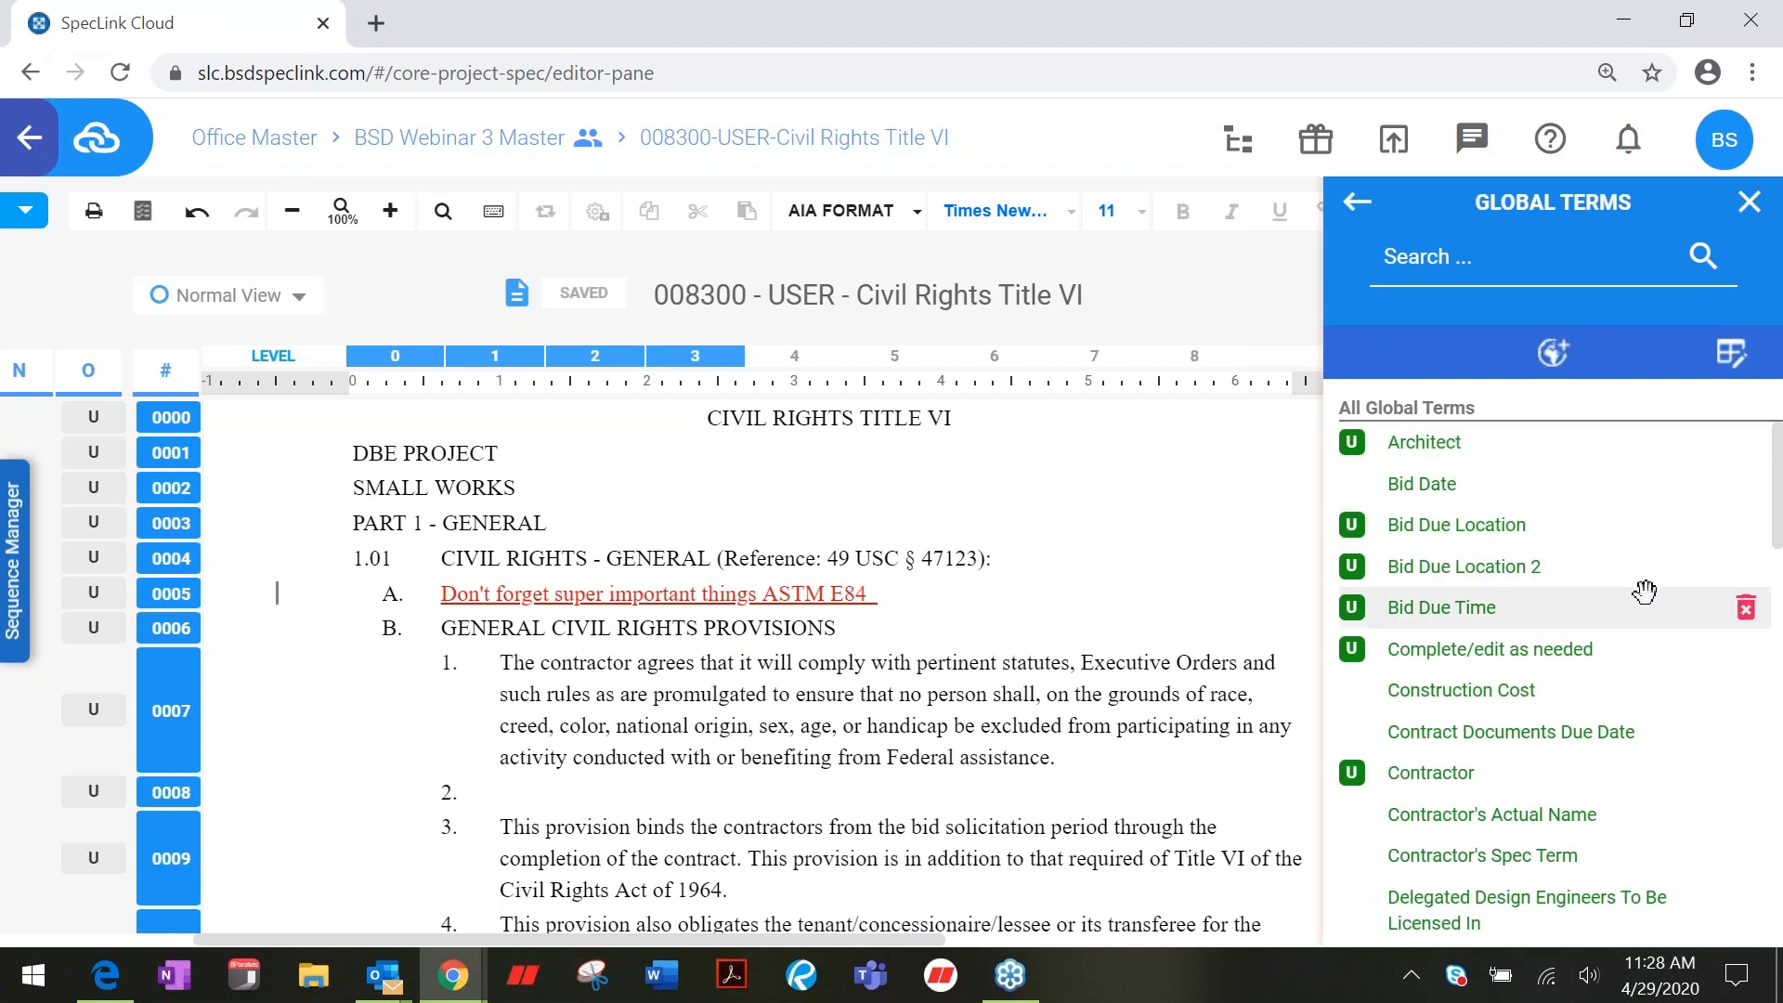
pyautogui.scroll(-3, 1644, 591)
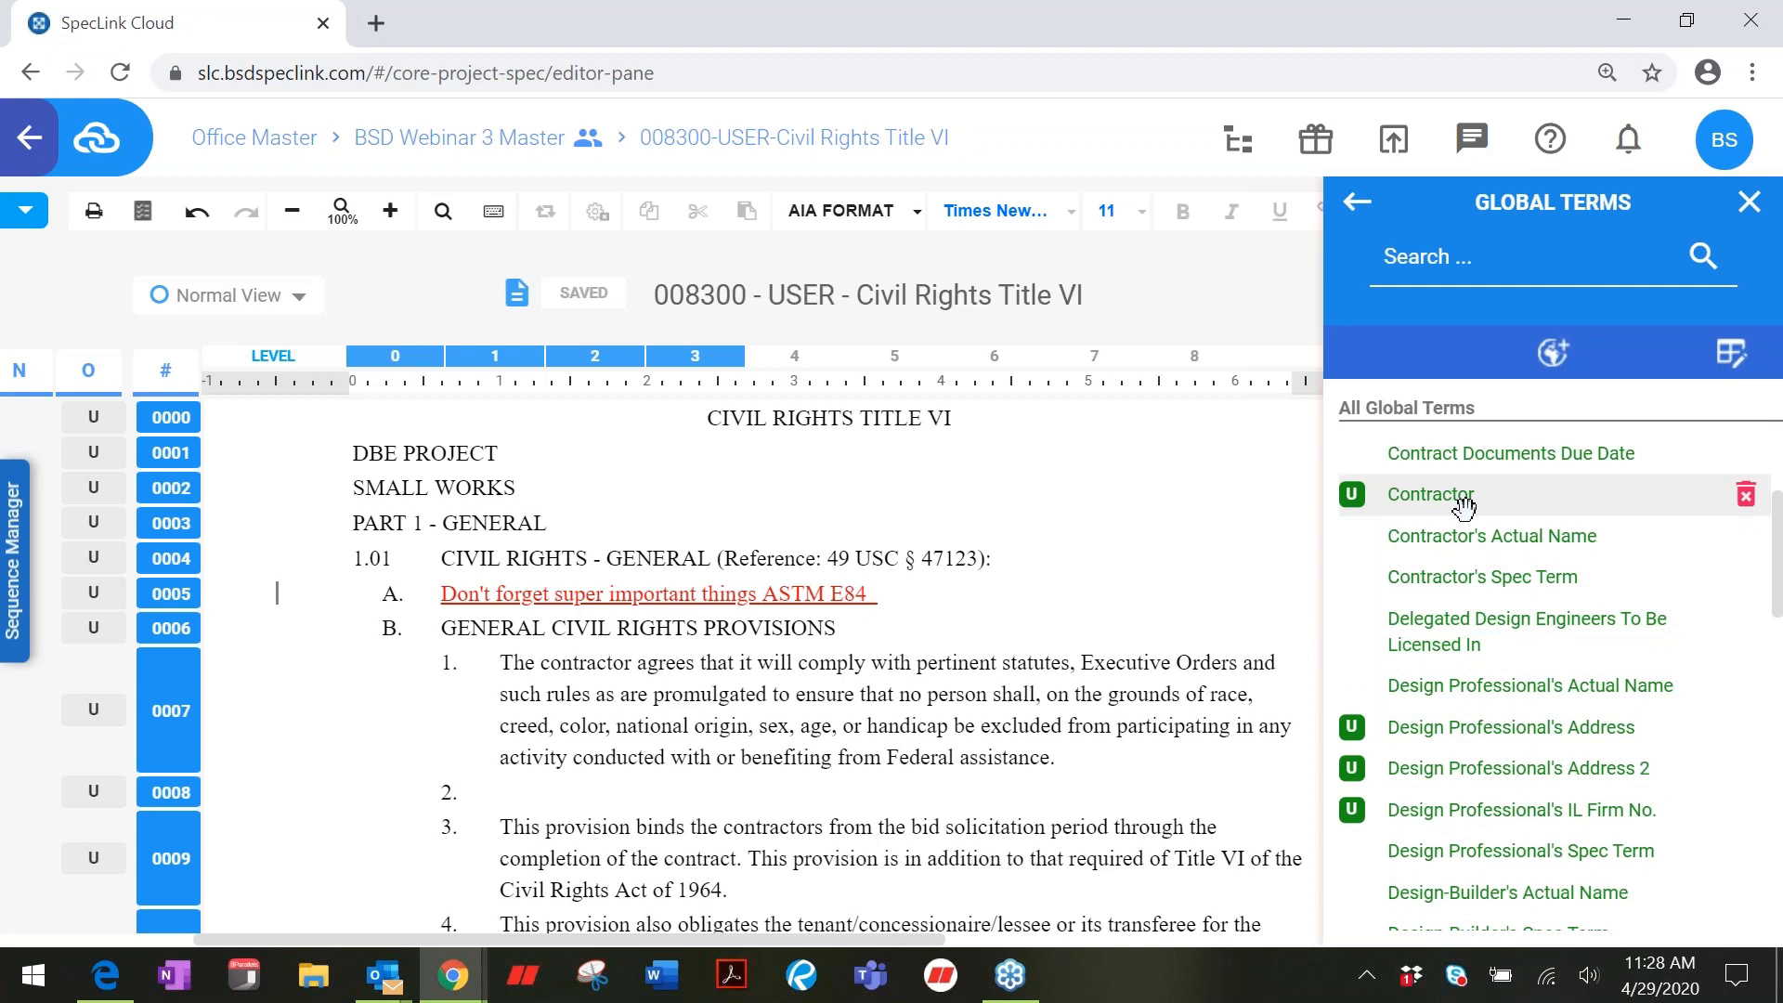
pyautogui.scroll(3, 1464, 506)
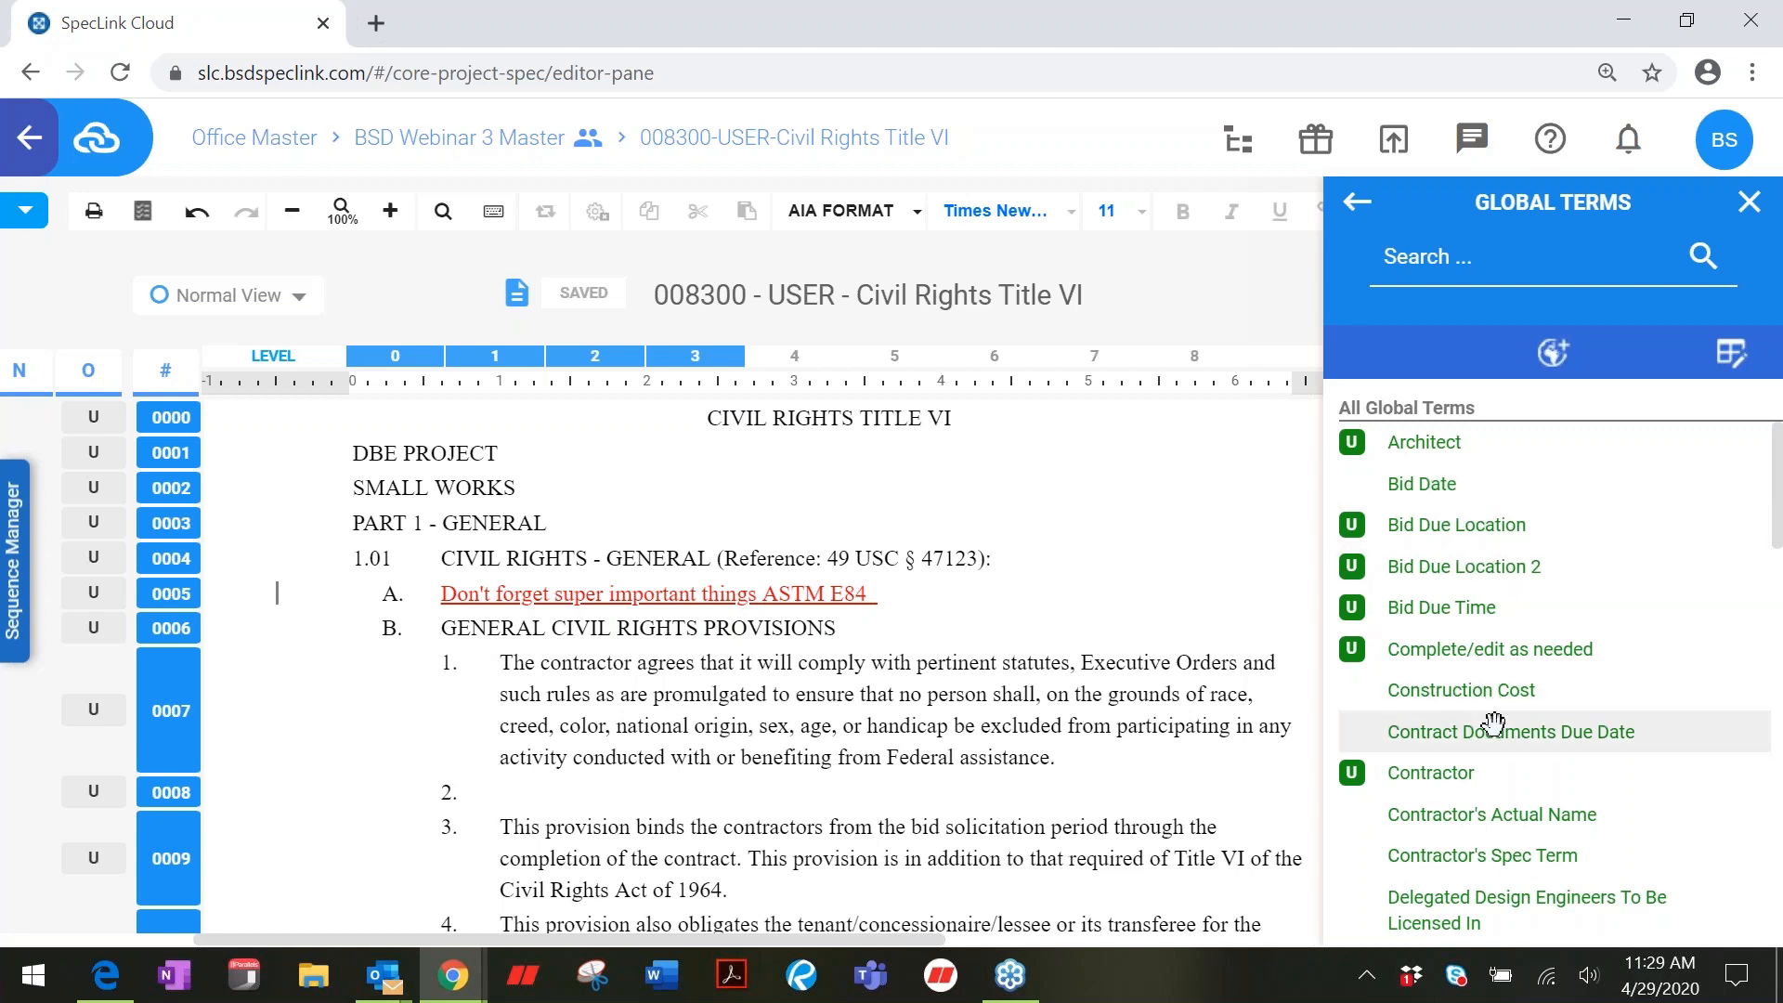
pyautogui.scroll(-2, 1493, 723)
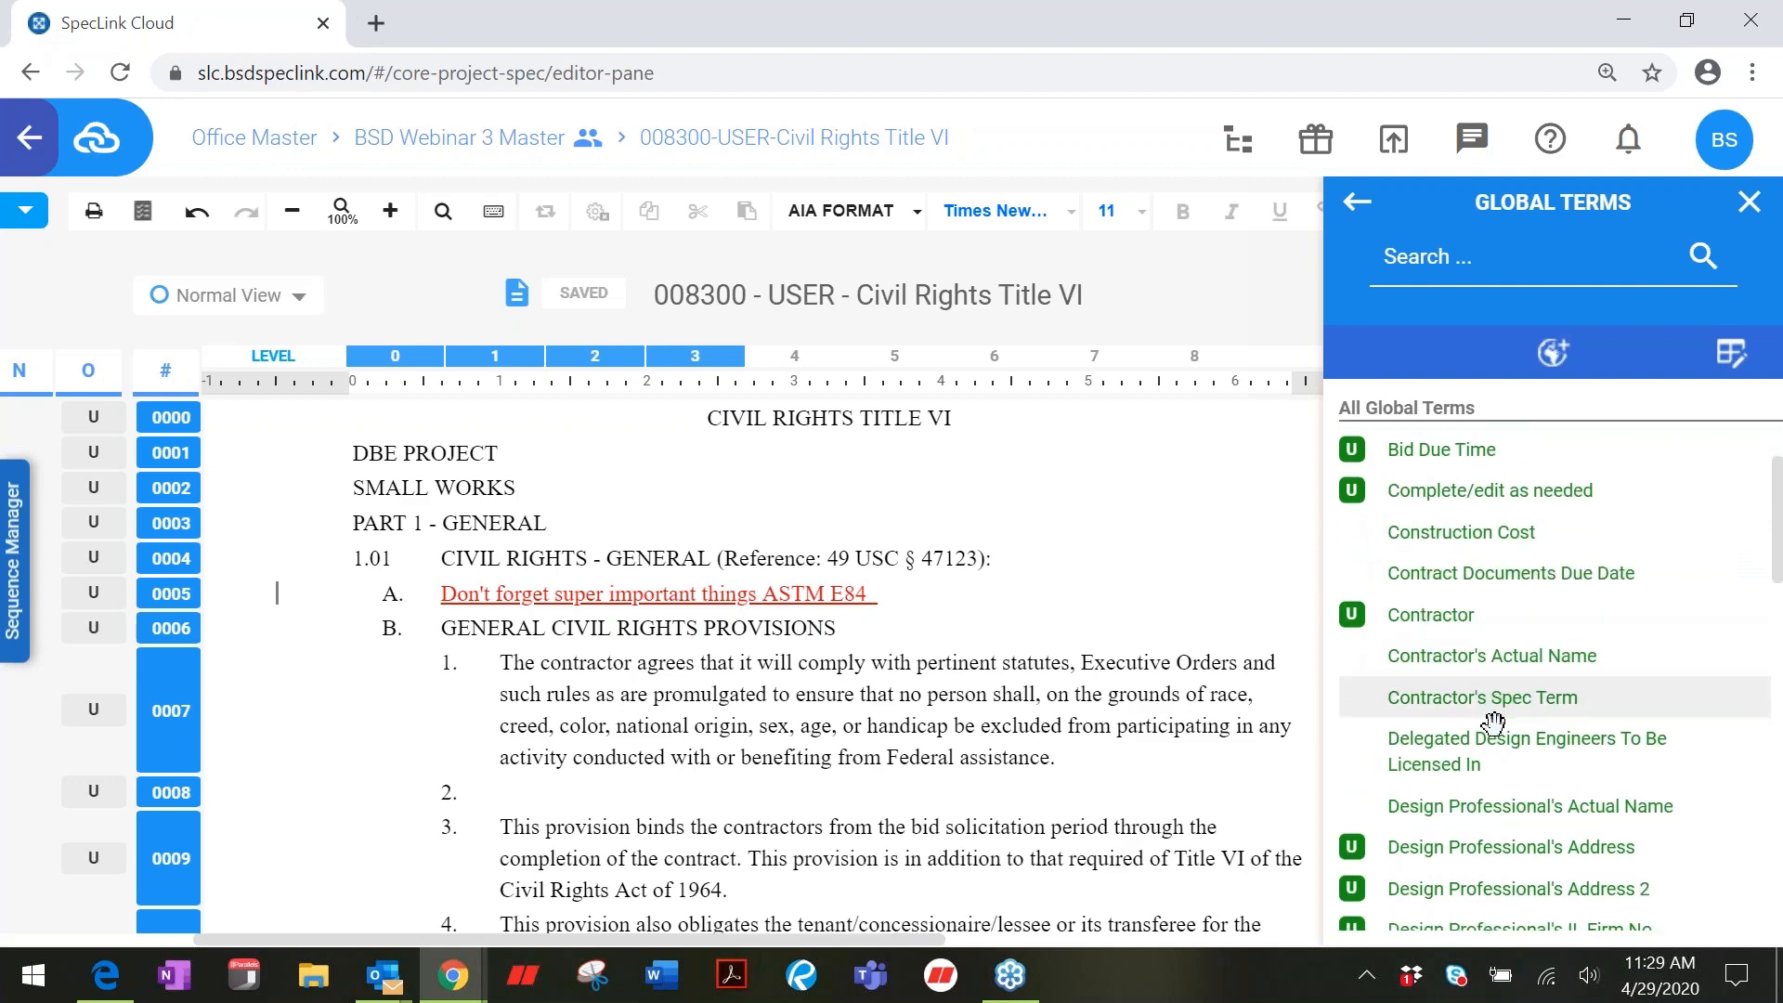
pyautogui.scroll(-5, 1493, 723)
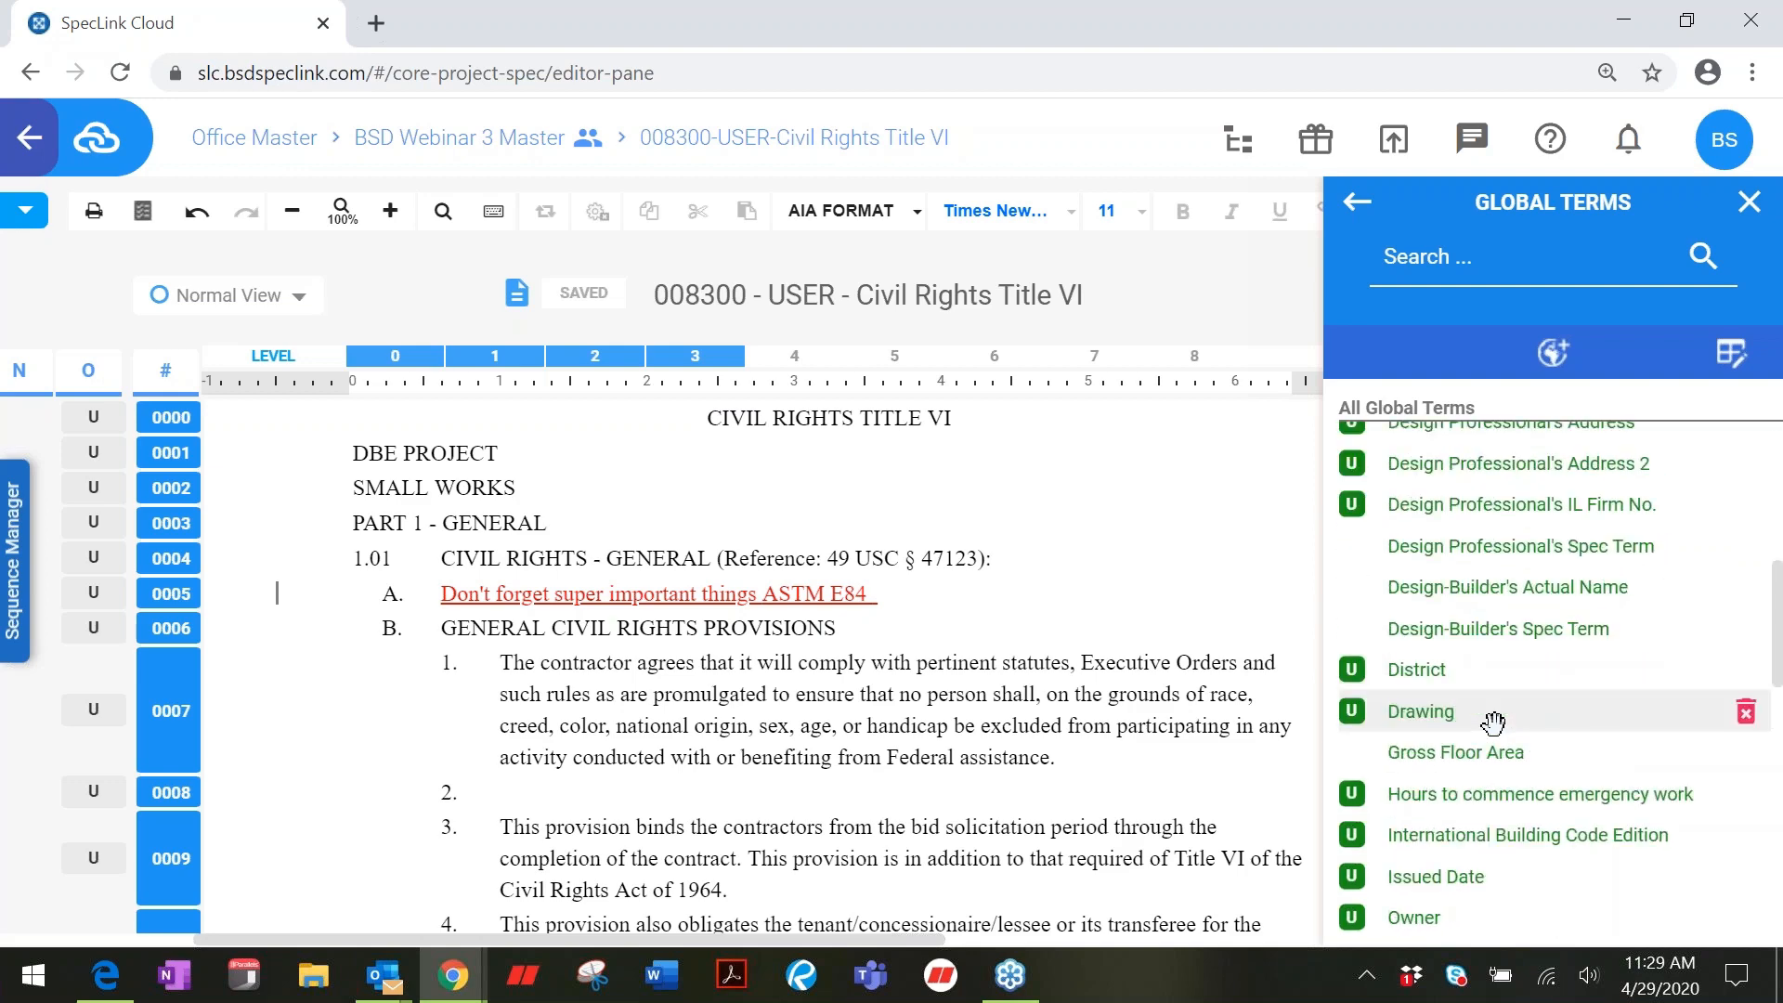
pyautogui.scroll(-1, 1493, 722)
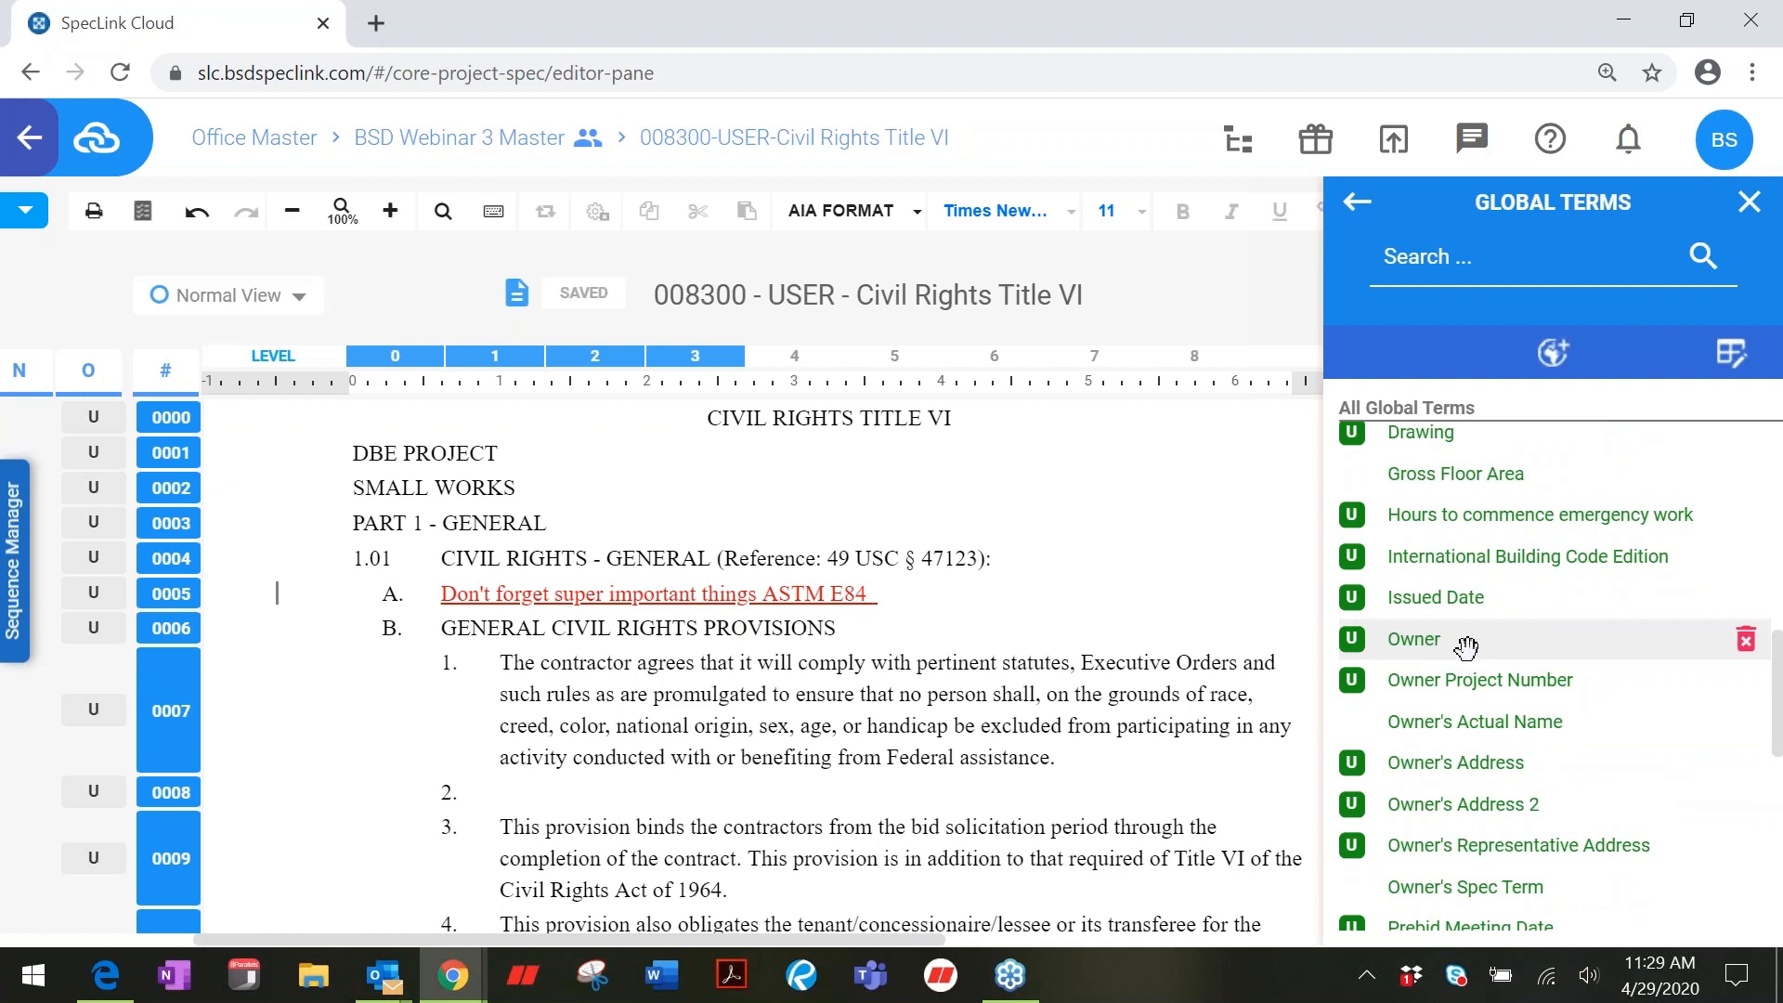
# Step: Set the project value of the Owner global term to Ohio University and return to the list of all global terms
pyautogui.click(1733, 364)
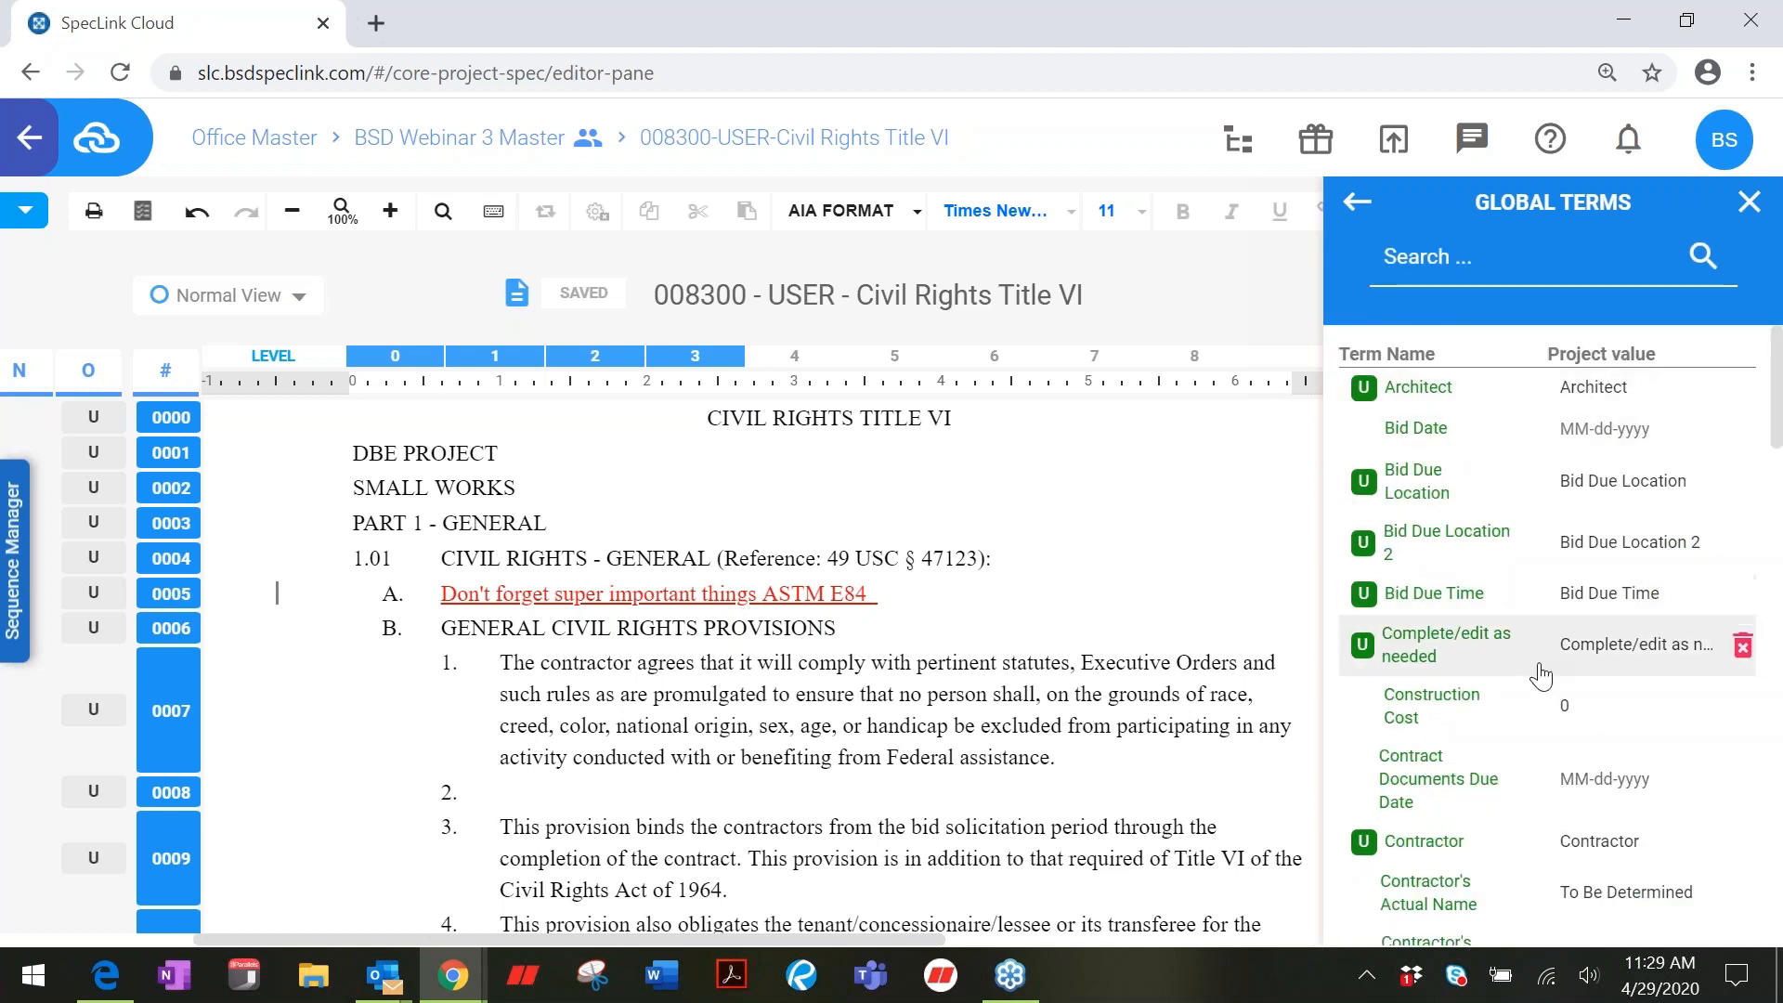
pyautogui.scroll(-1, 1541, 649)
pyautogui.scroll(-8, 1541, 675)
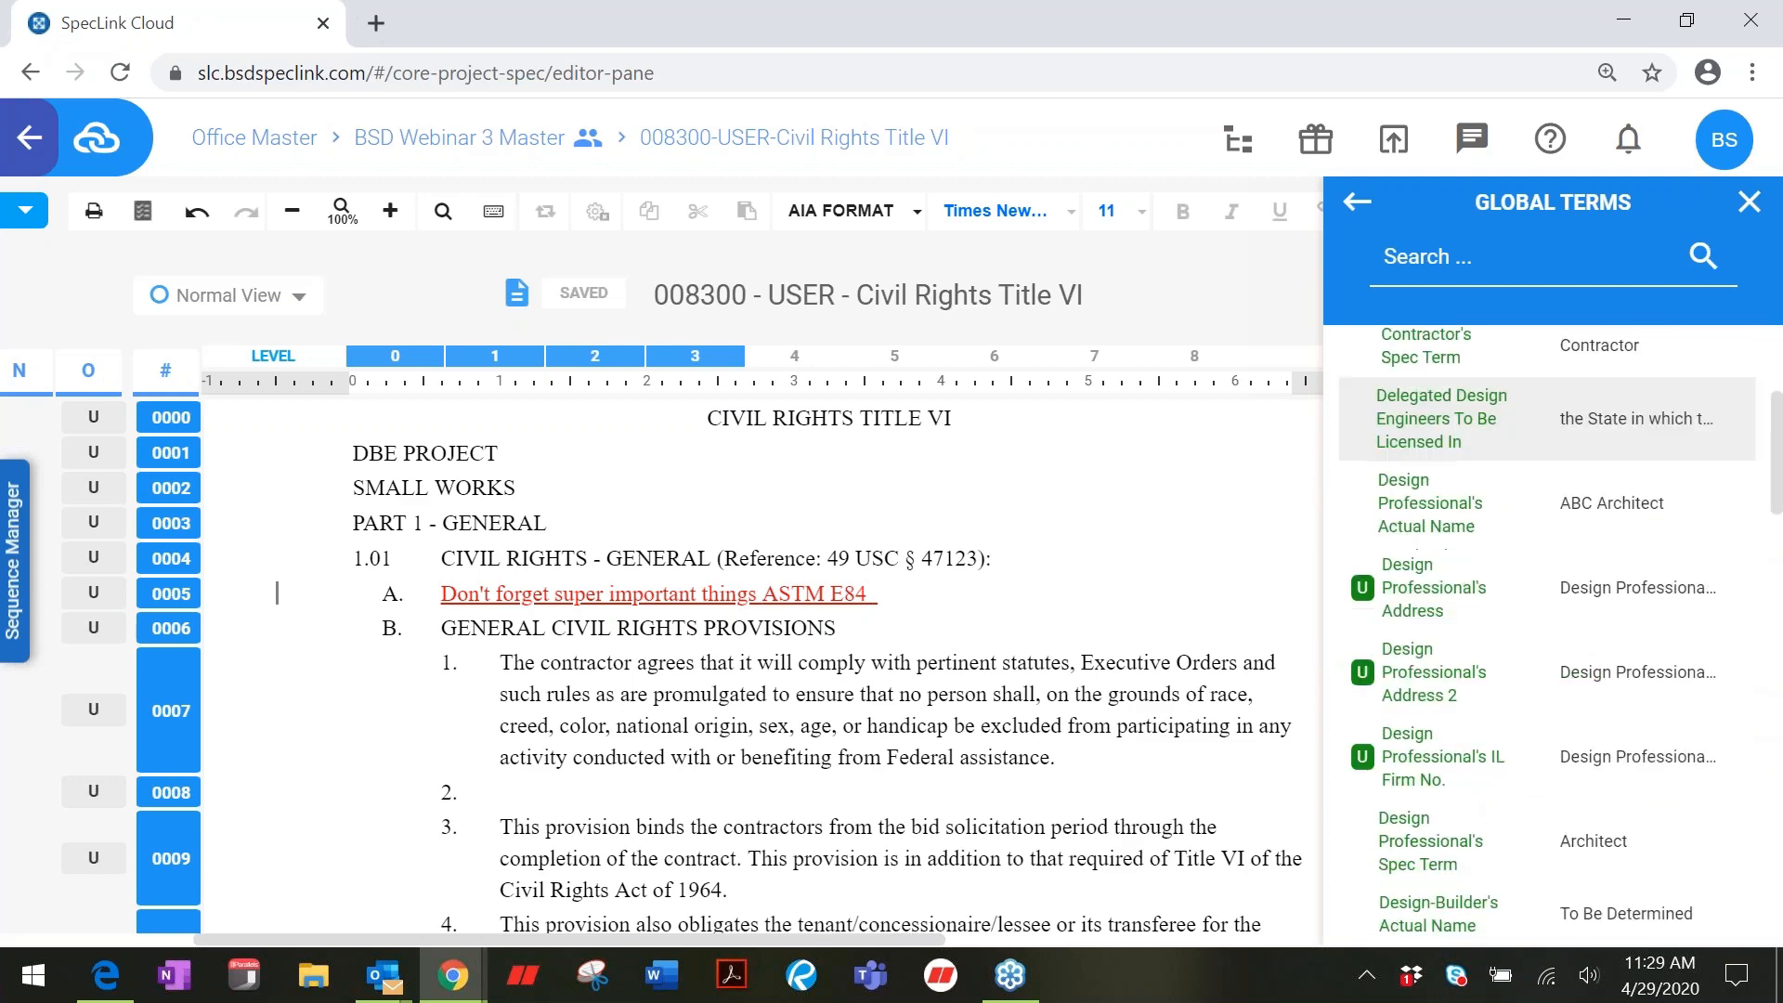
pyautogui.scroll(-5, 1542, 666)
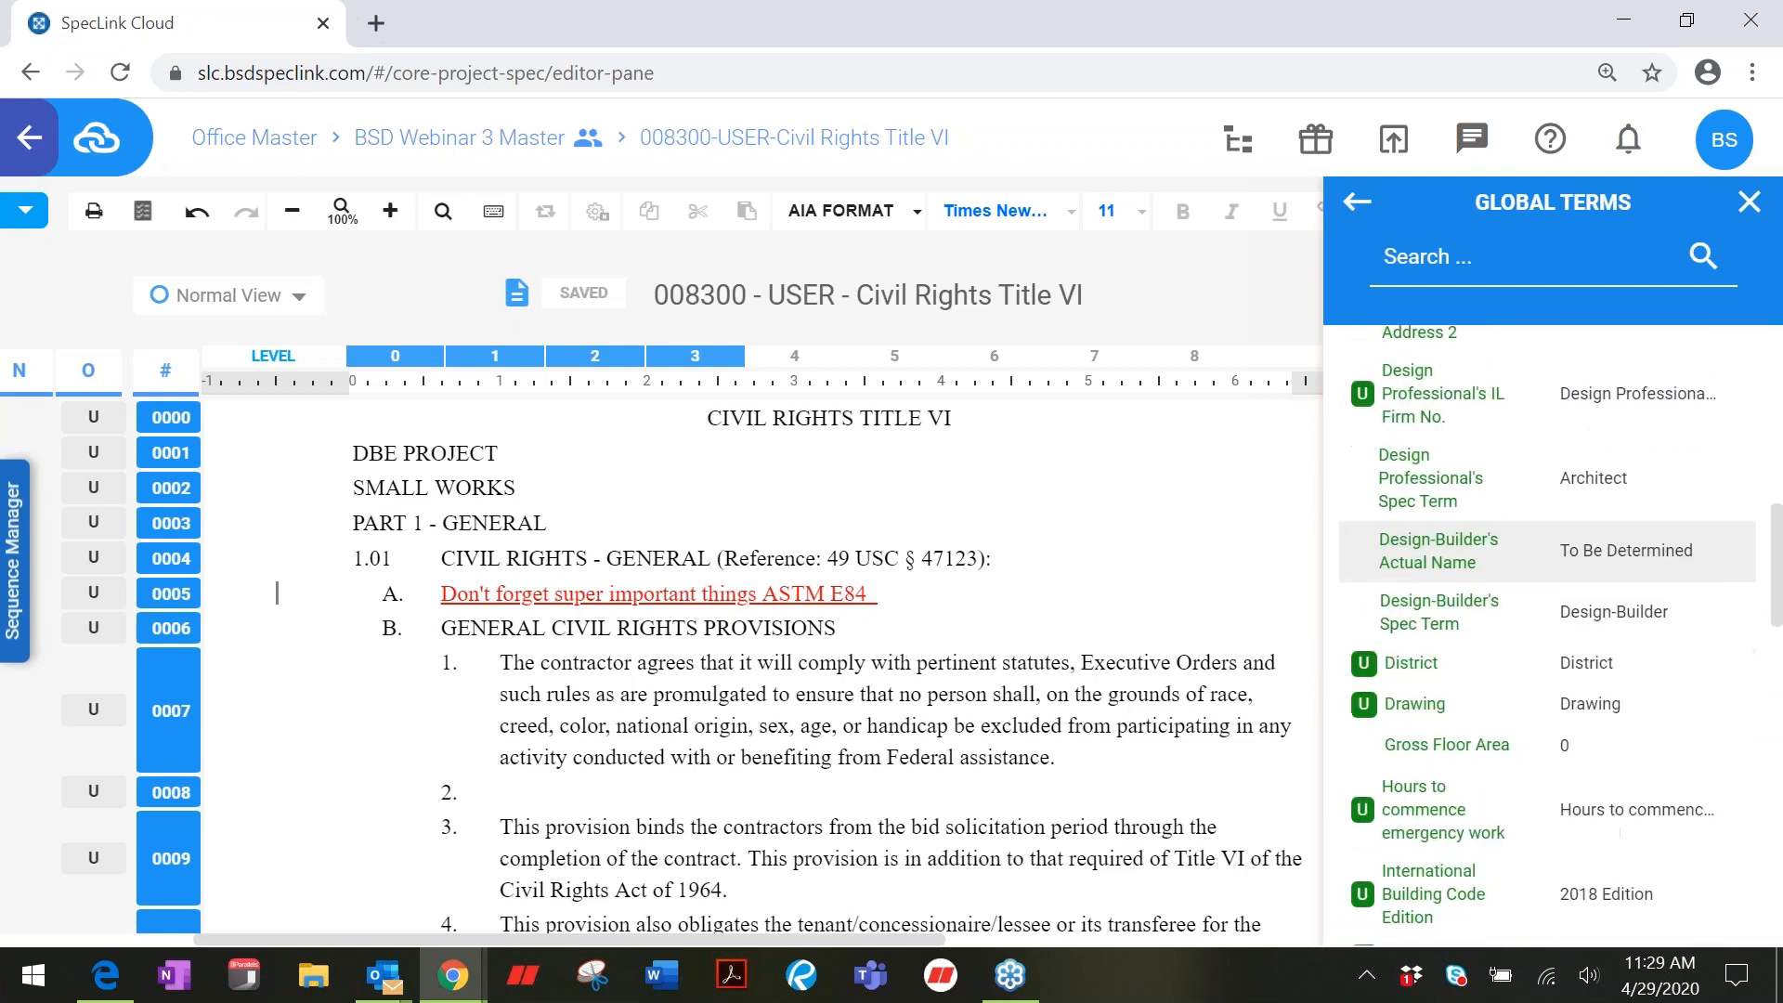
pyautogui.scroll(-5, 1579, 446)
pyautogui.click(1626, 449)
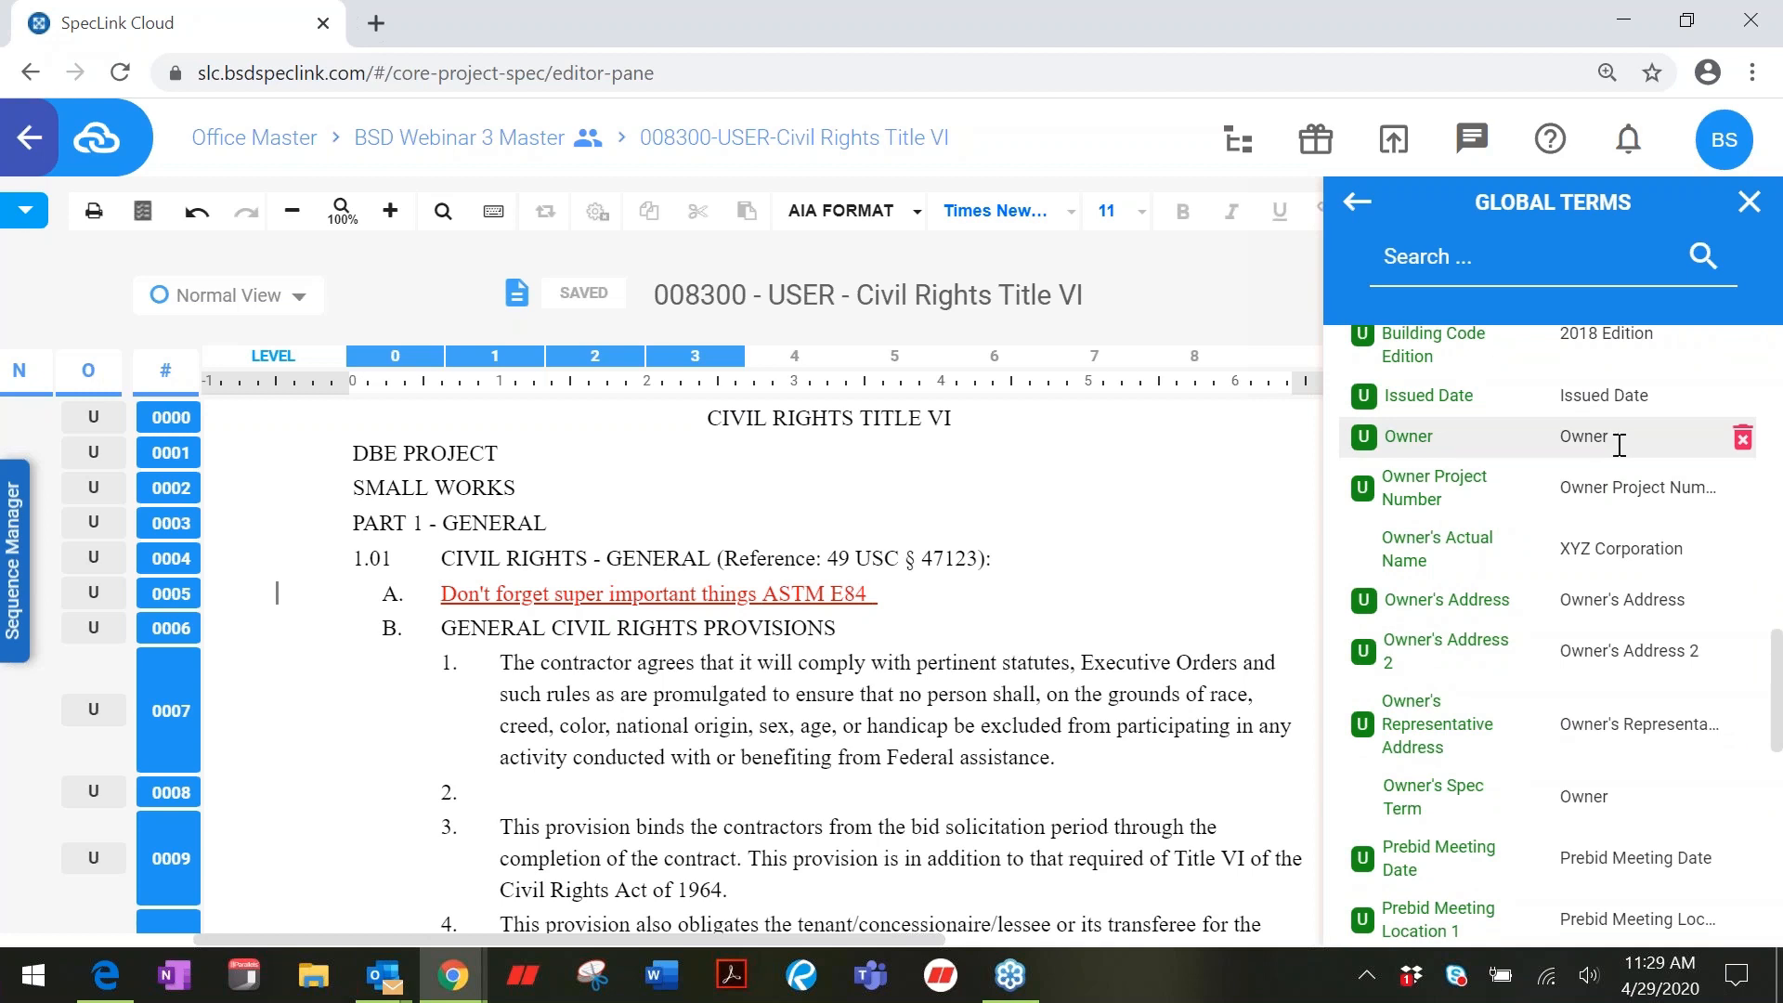
pyautogui.press('BackSpace')
pyautogui.press('BackSpace')
pyautogui.press('BackSpace')
pyautogui.press('BackSpace')
pyautogui.press('BackSpace')
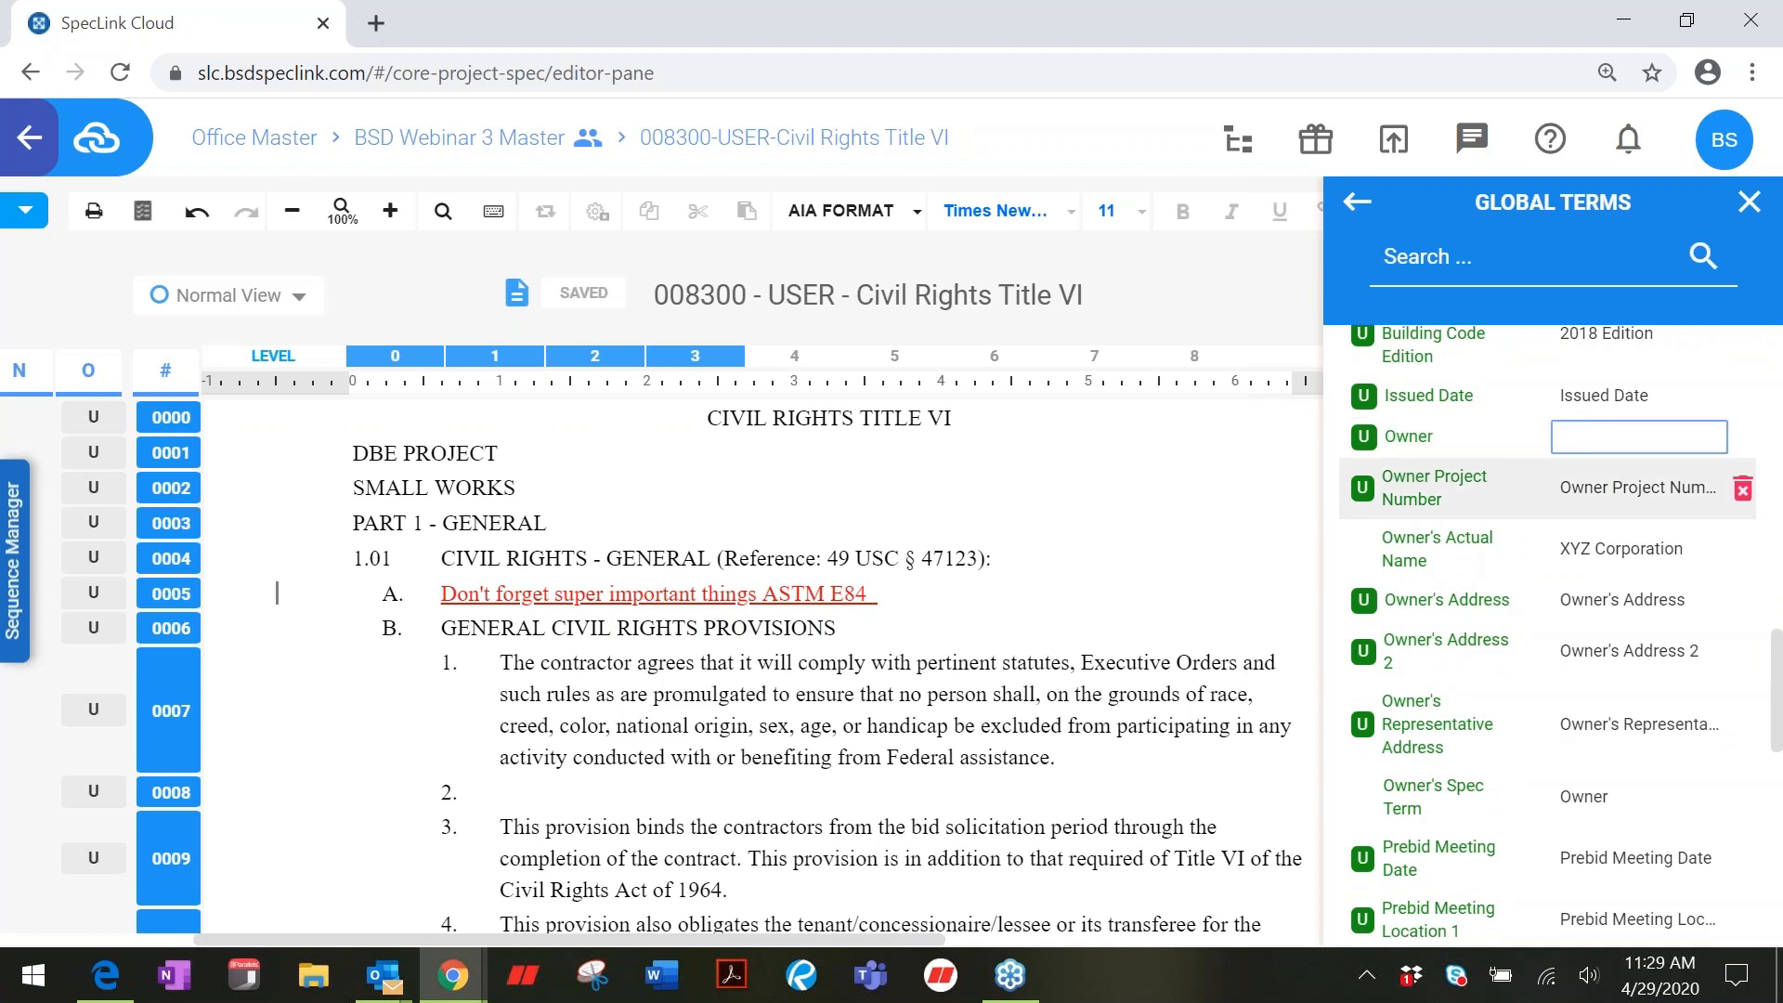
pyautogui.write('Ohio University')
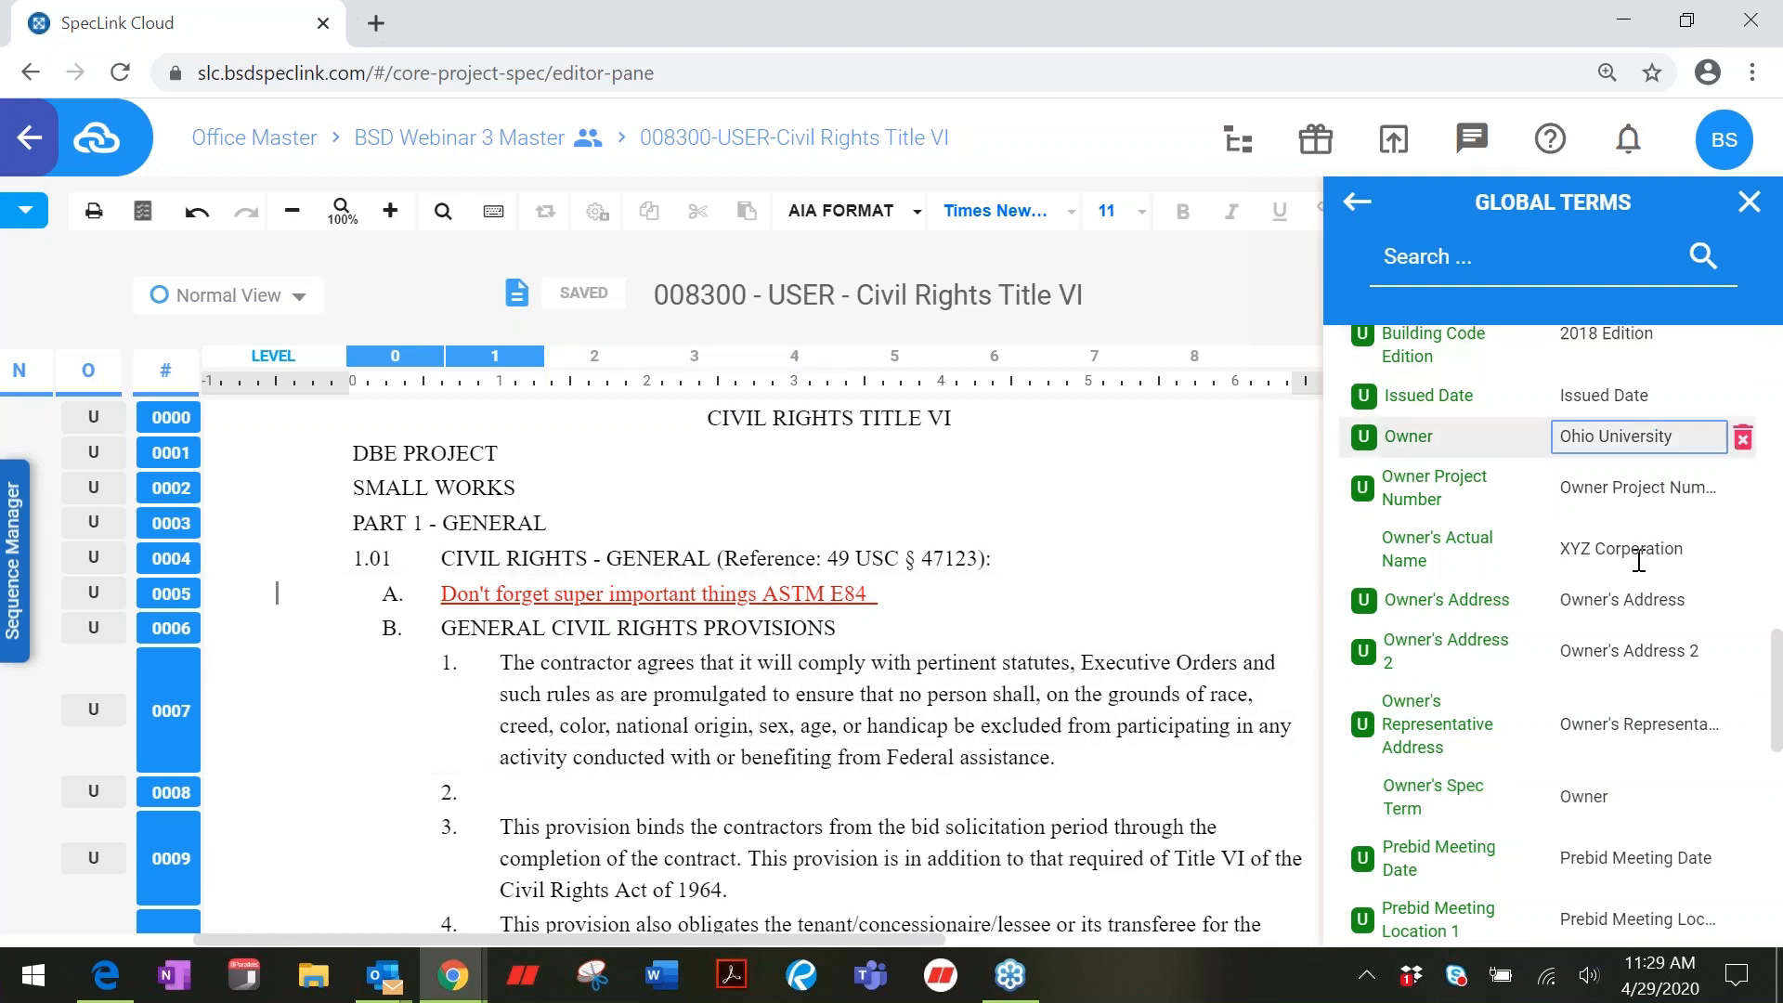
pyautogui.scroll(-10, 1772, 679)
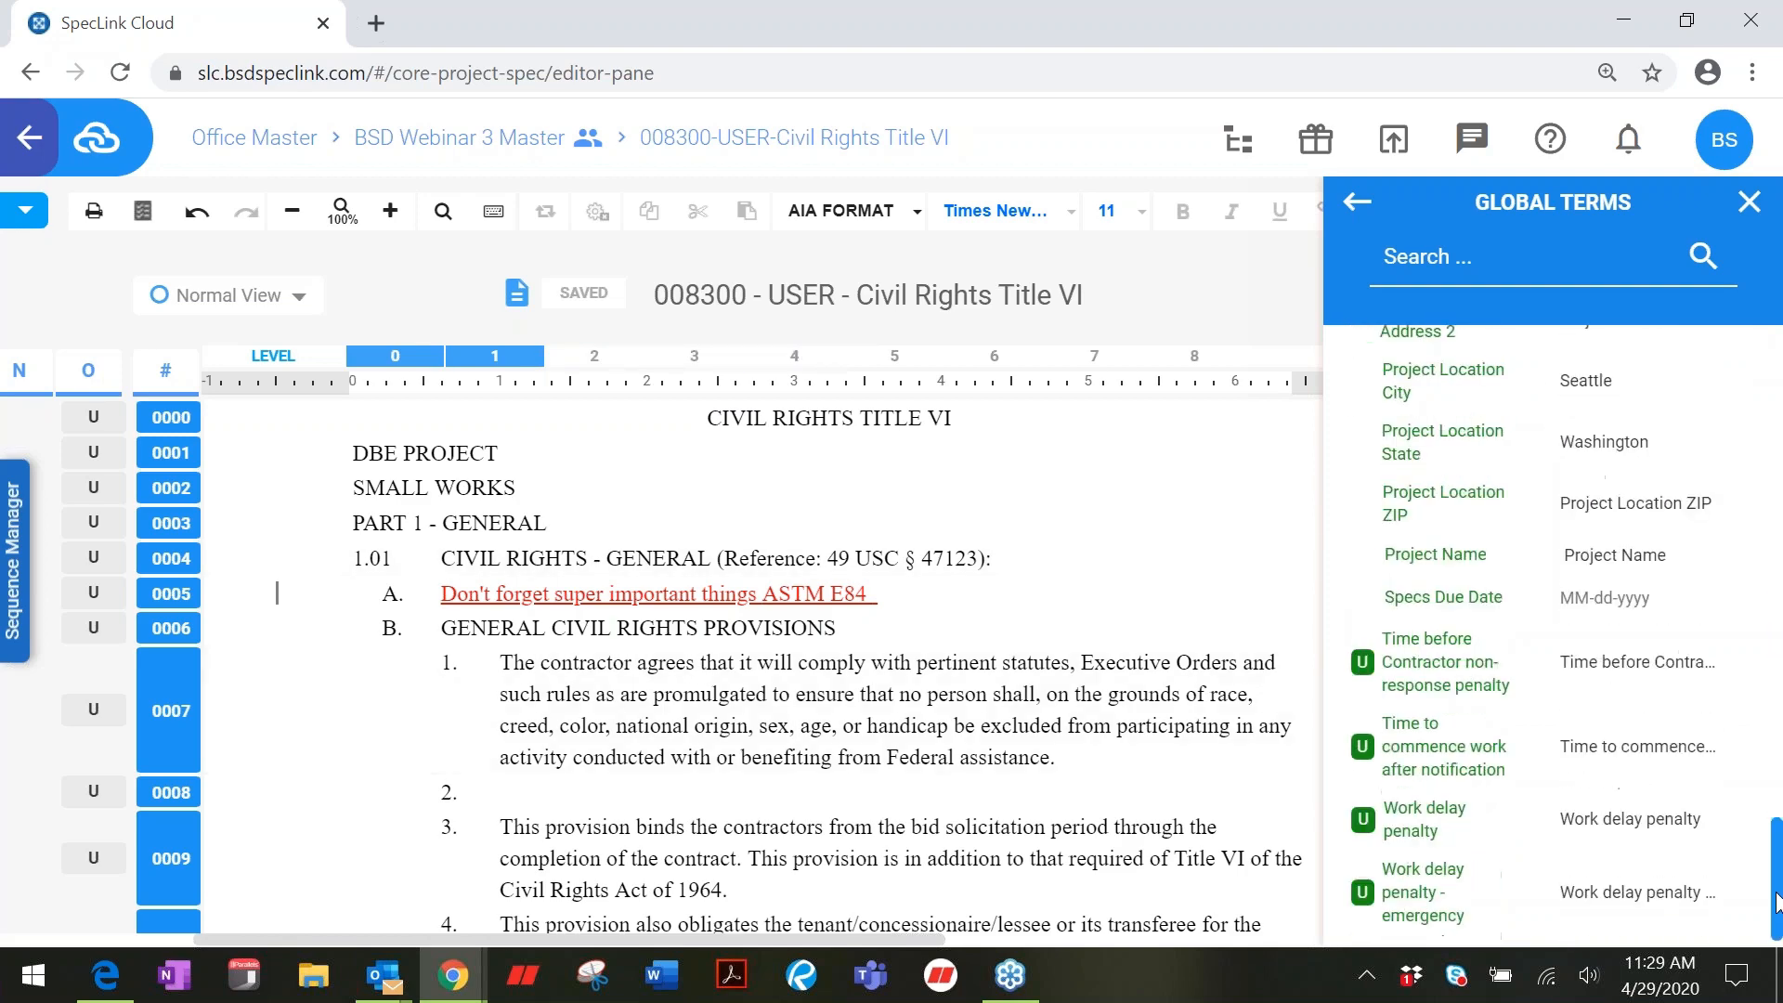
pyautogui.scroll(10, 1551, 632)
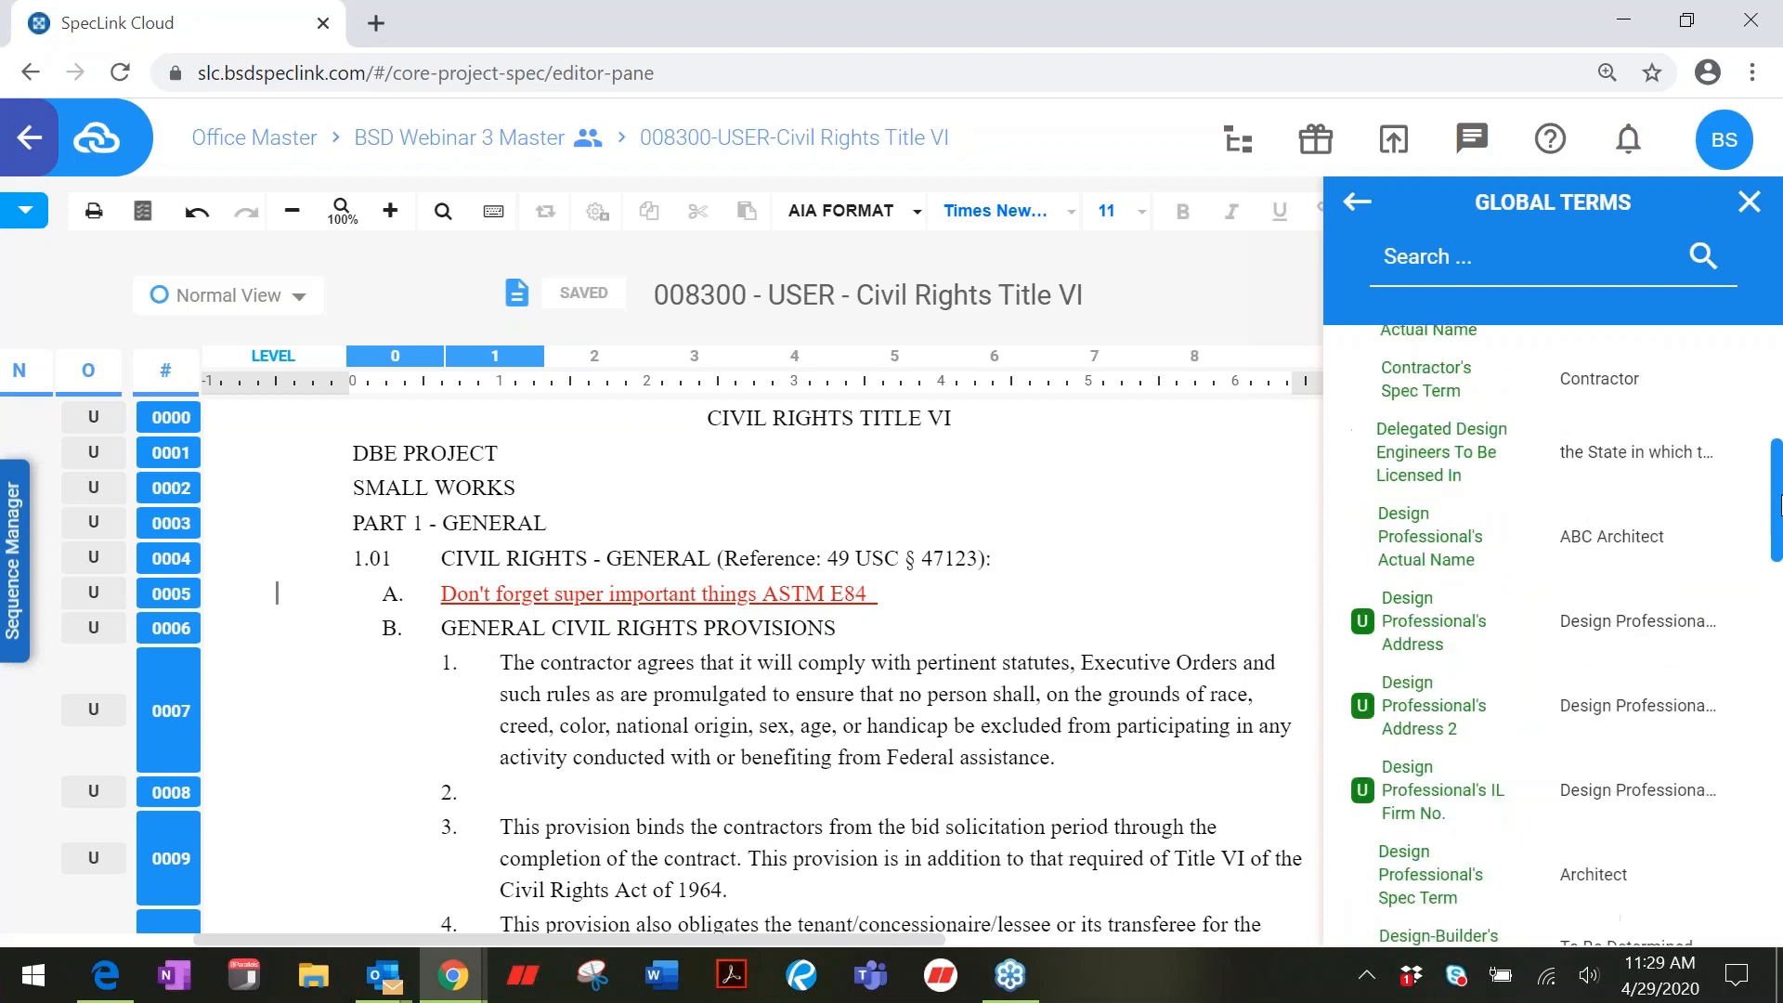
pyautogui.click(1358, 214)
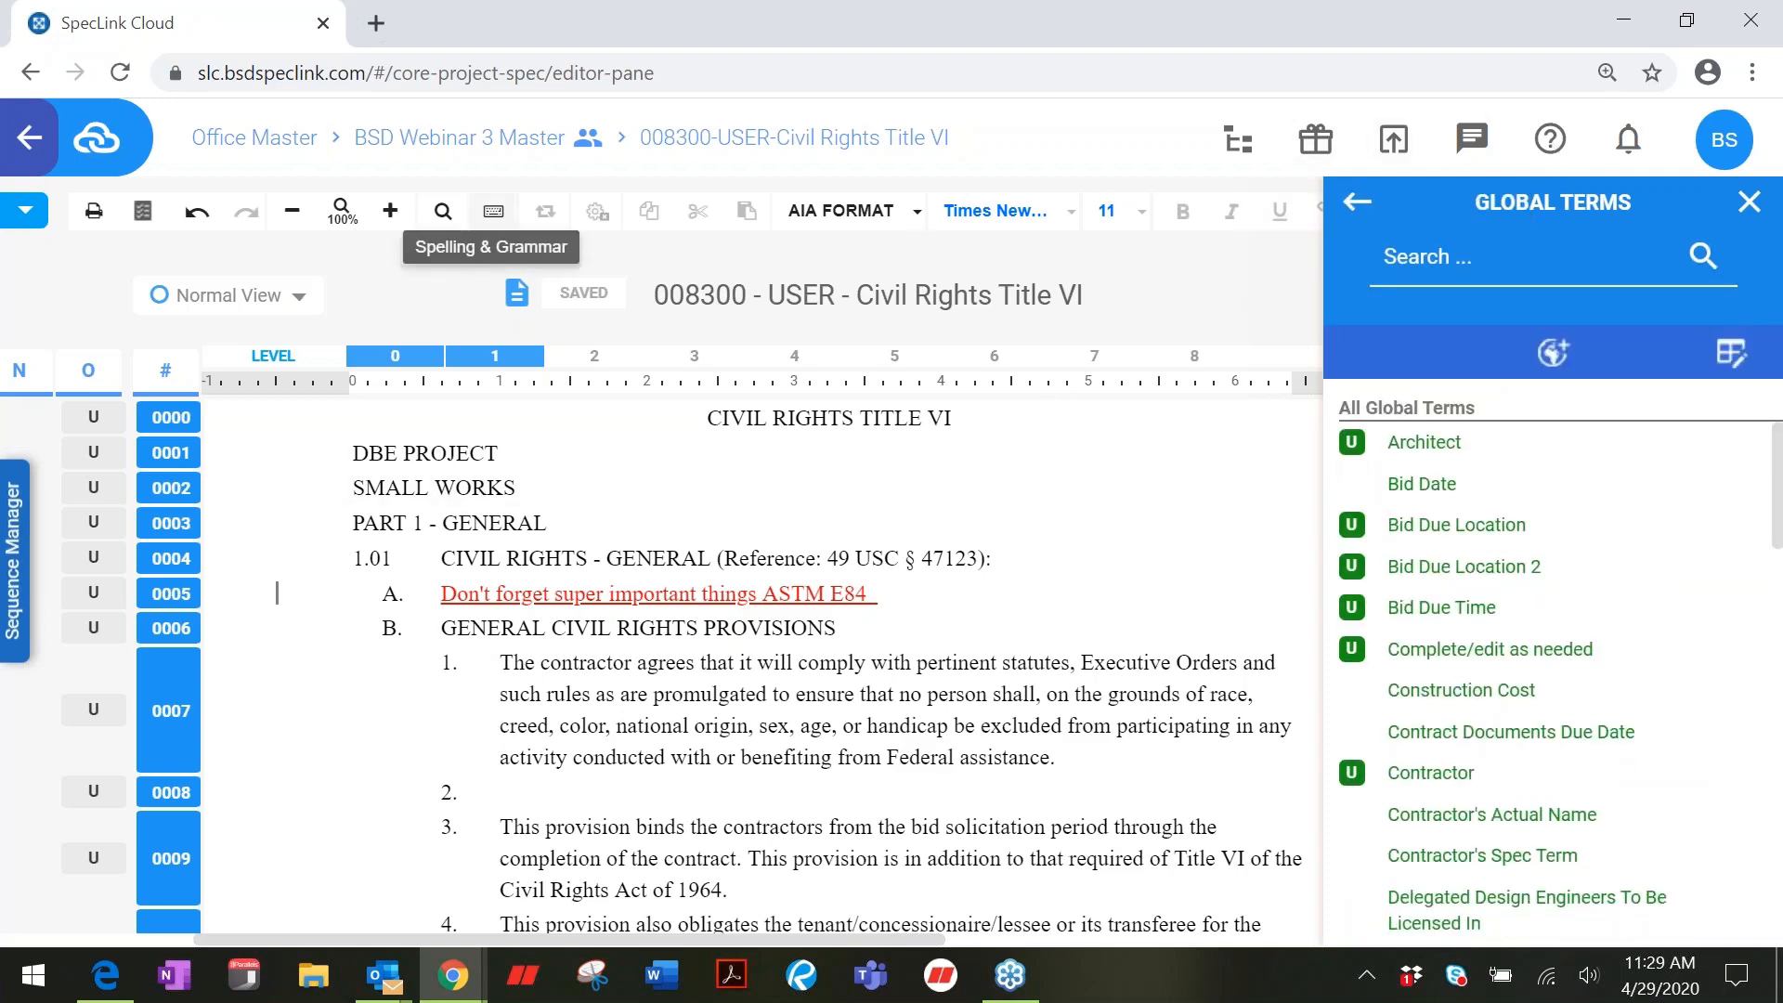
# Step: Print the 008300 Civil Rights Title VI section again and check the owner term in the PDF header
pyautogui.click(102, 222)
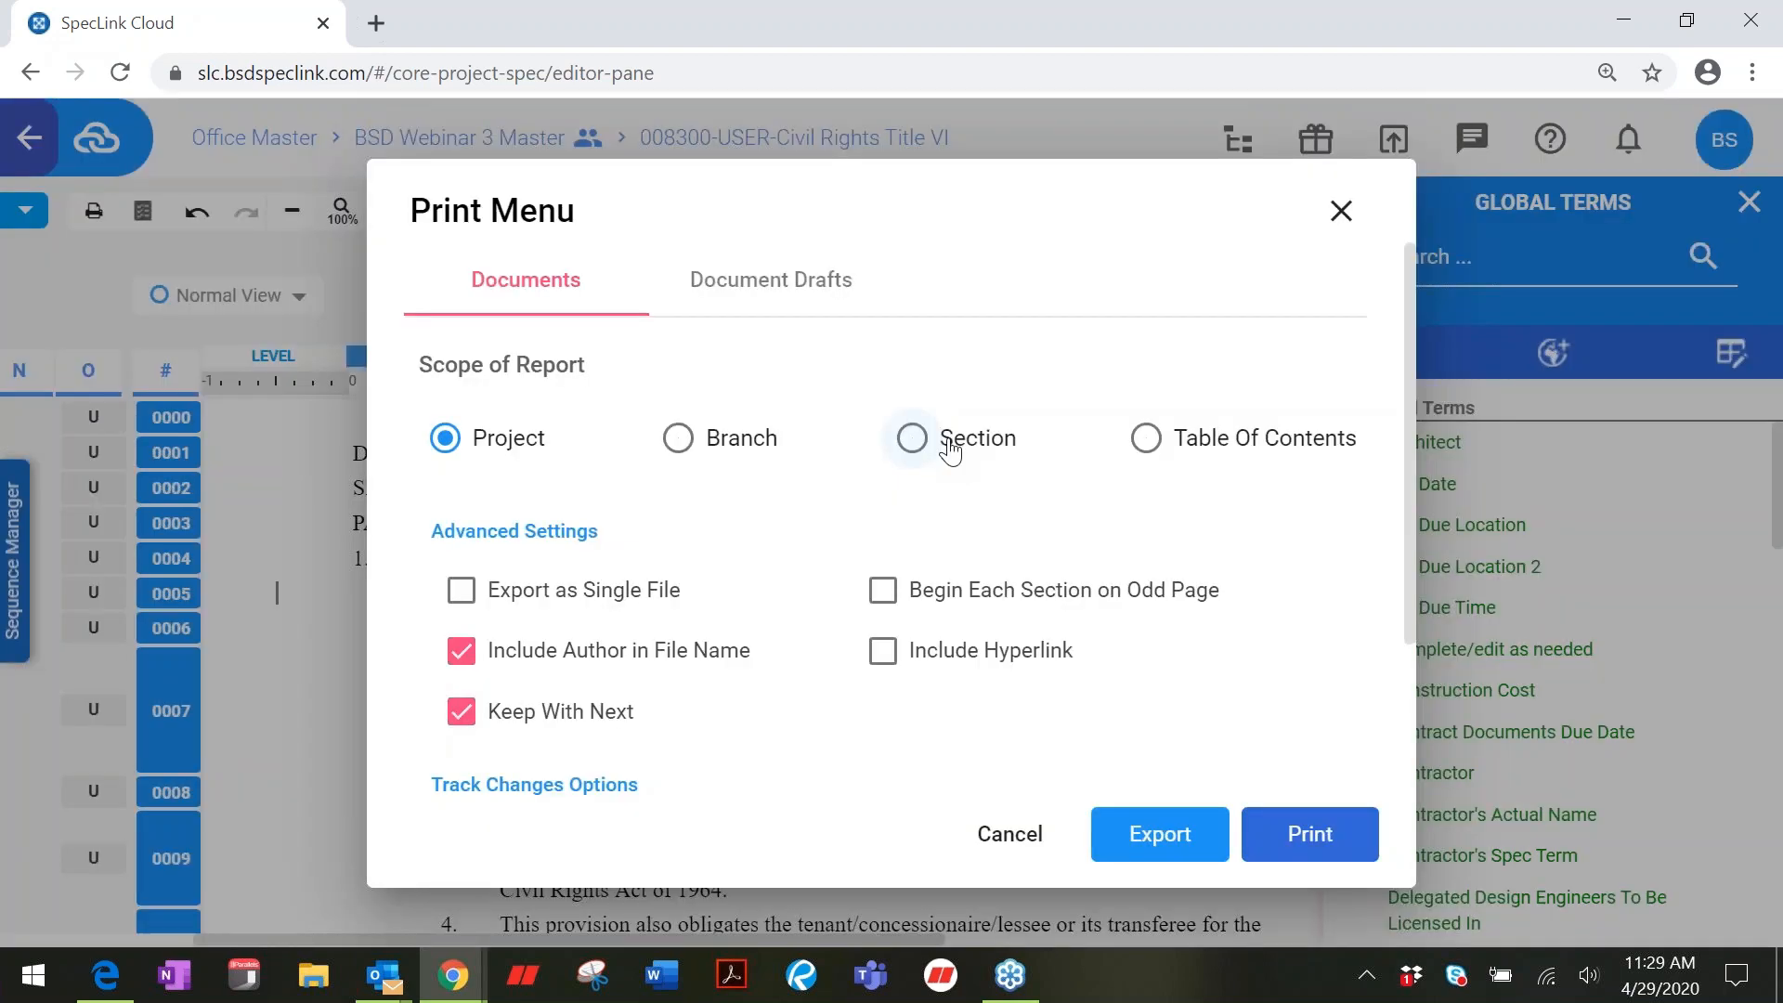
pyautogui.click(943, 439)
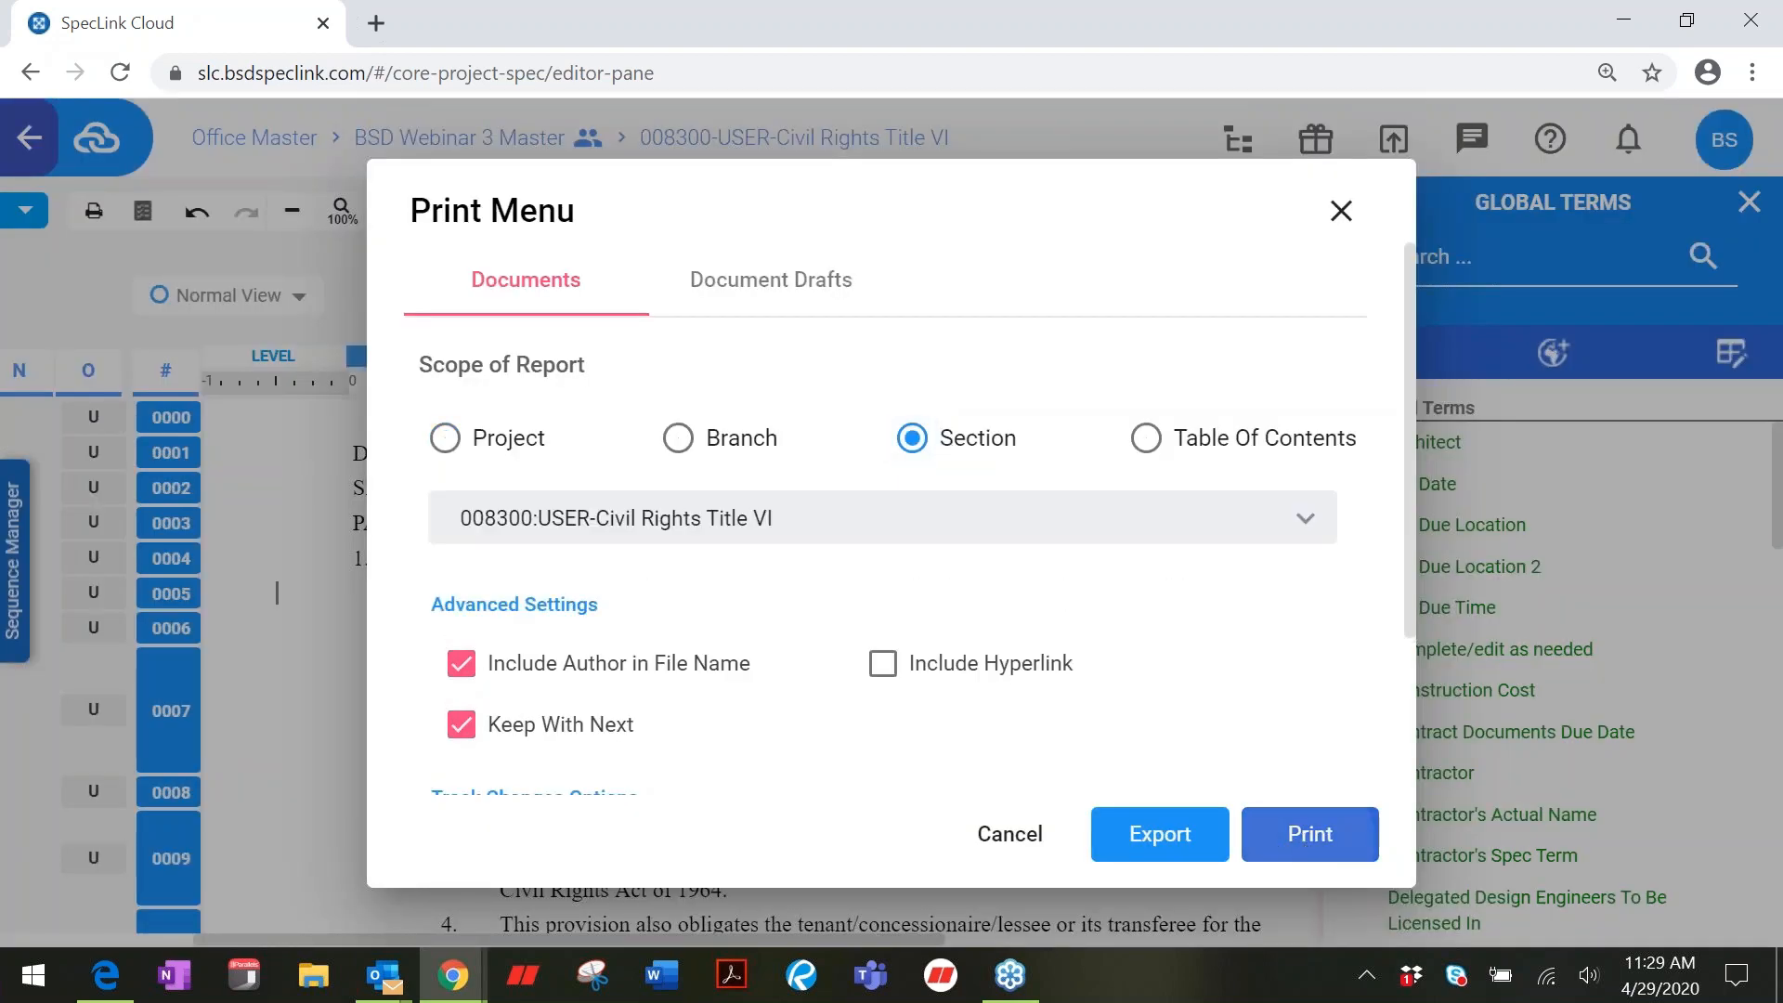
pyautogui.click(1297, 850)
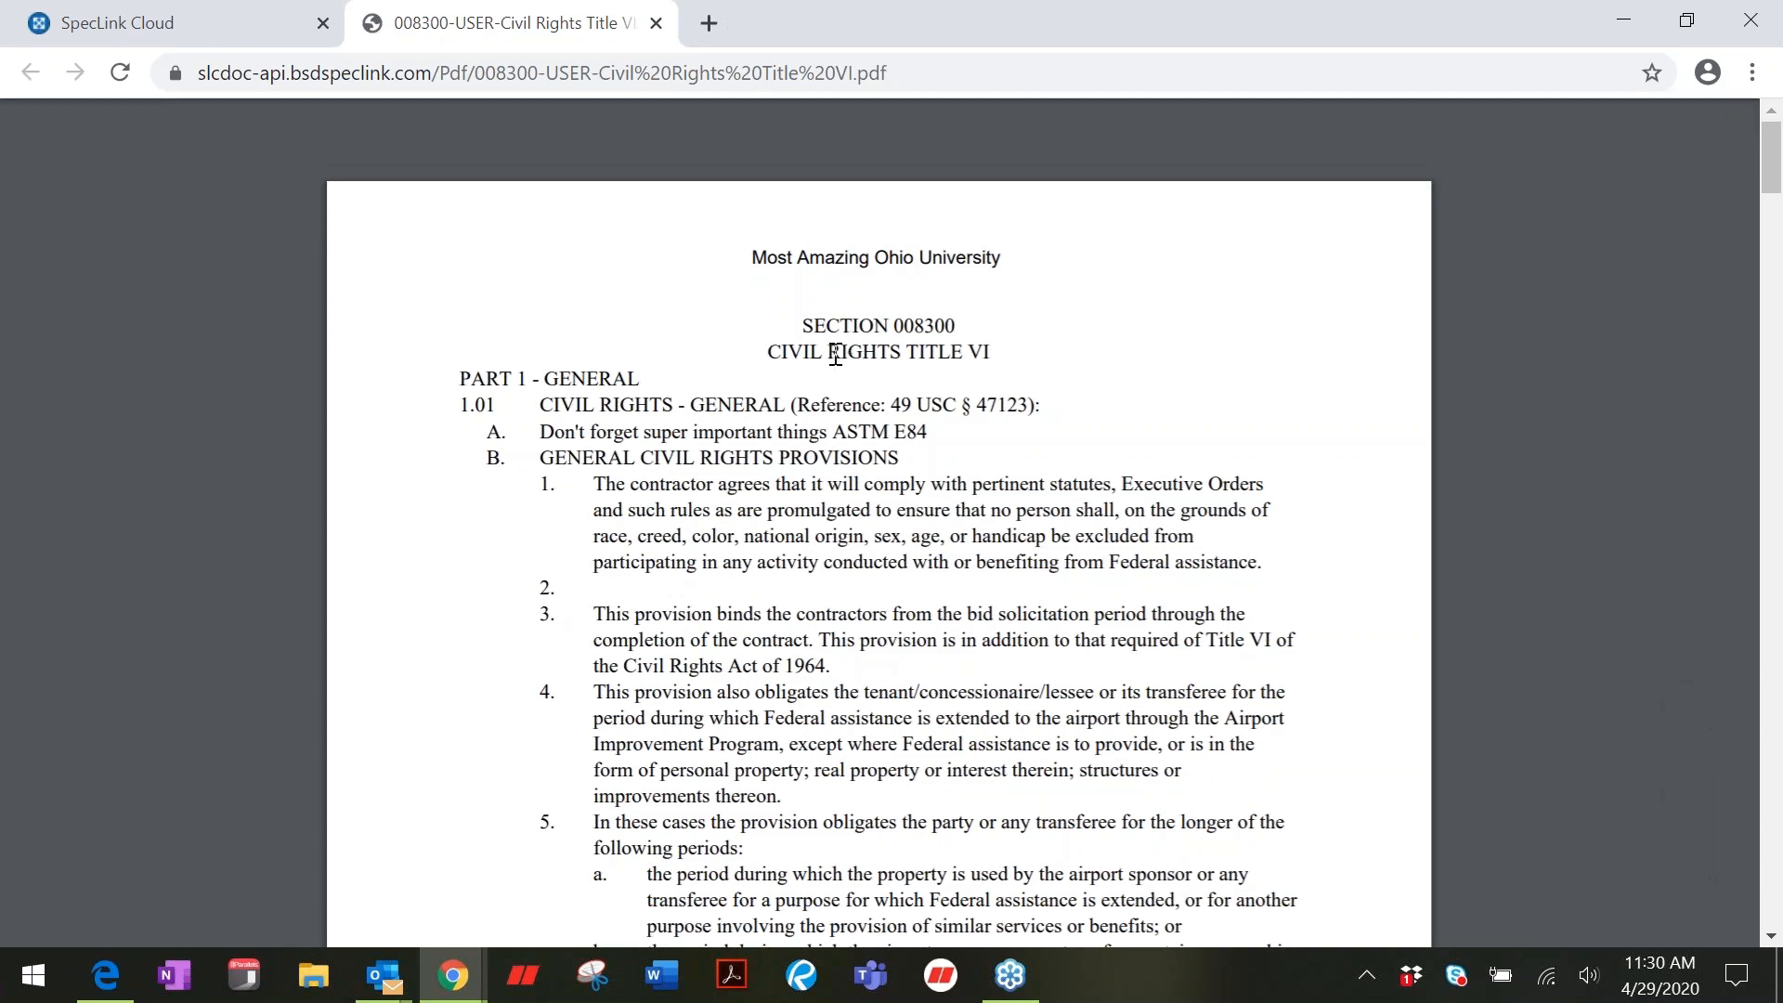
pyautogui.click(656, 23)
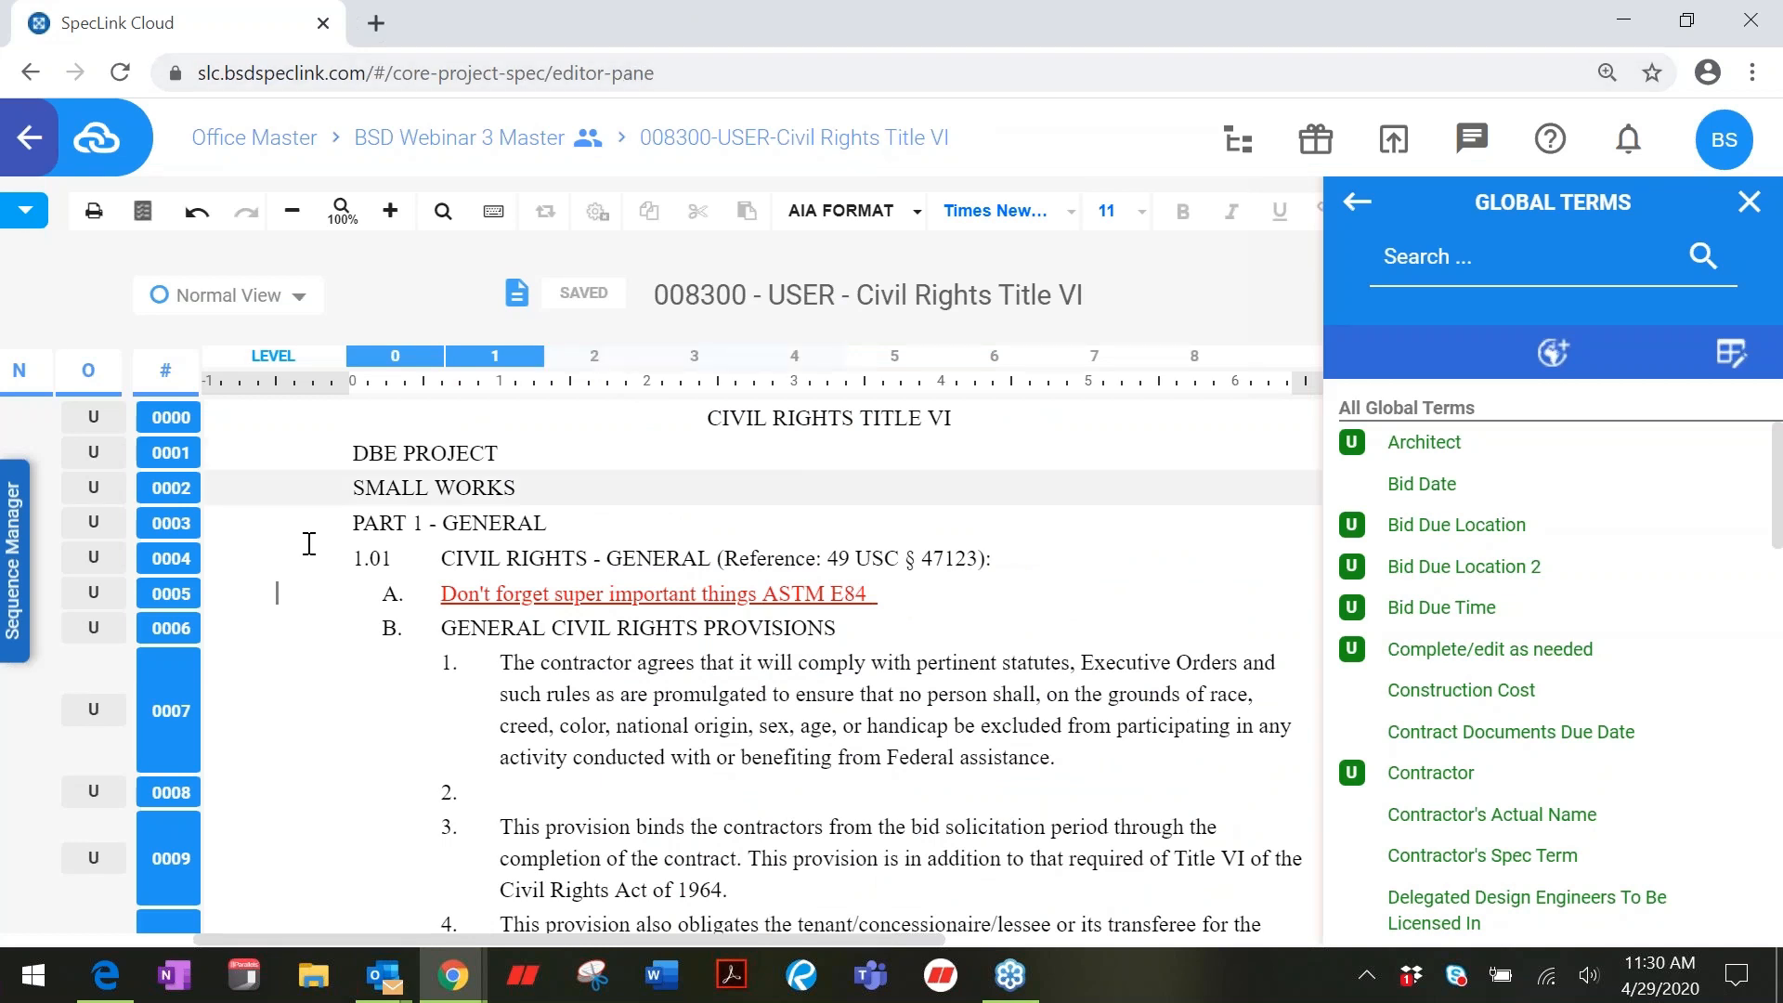
# Step: Return to the BSD Webinar 3 Master section list and open the 000101 Project Title Page section at its project information lines
pyautogui.click(492, 148)
pyautogui.click(492, 148)
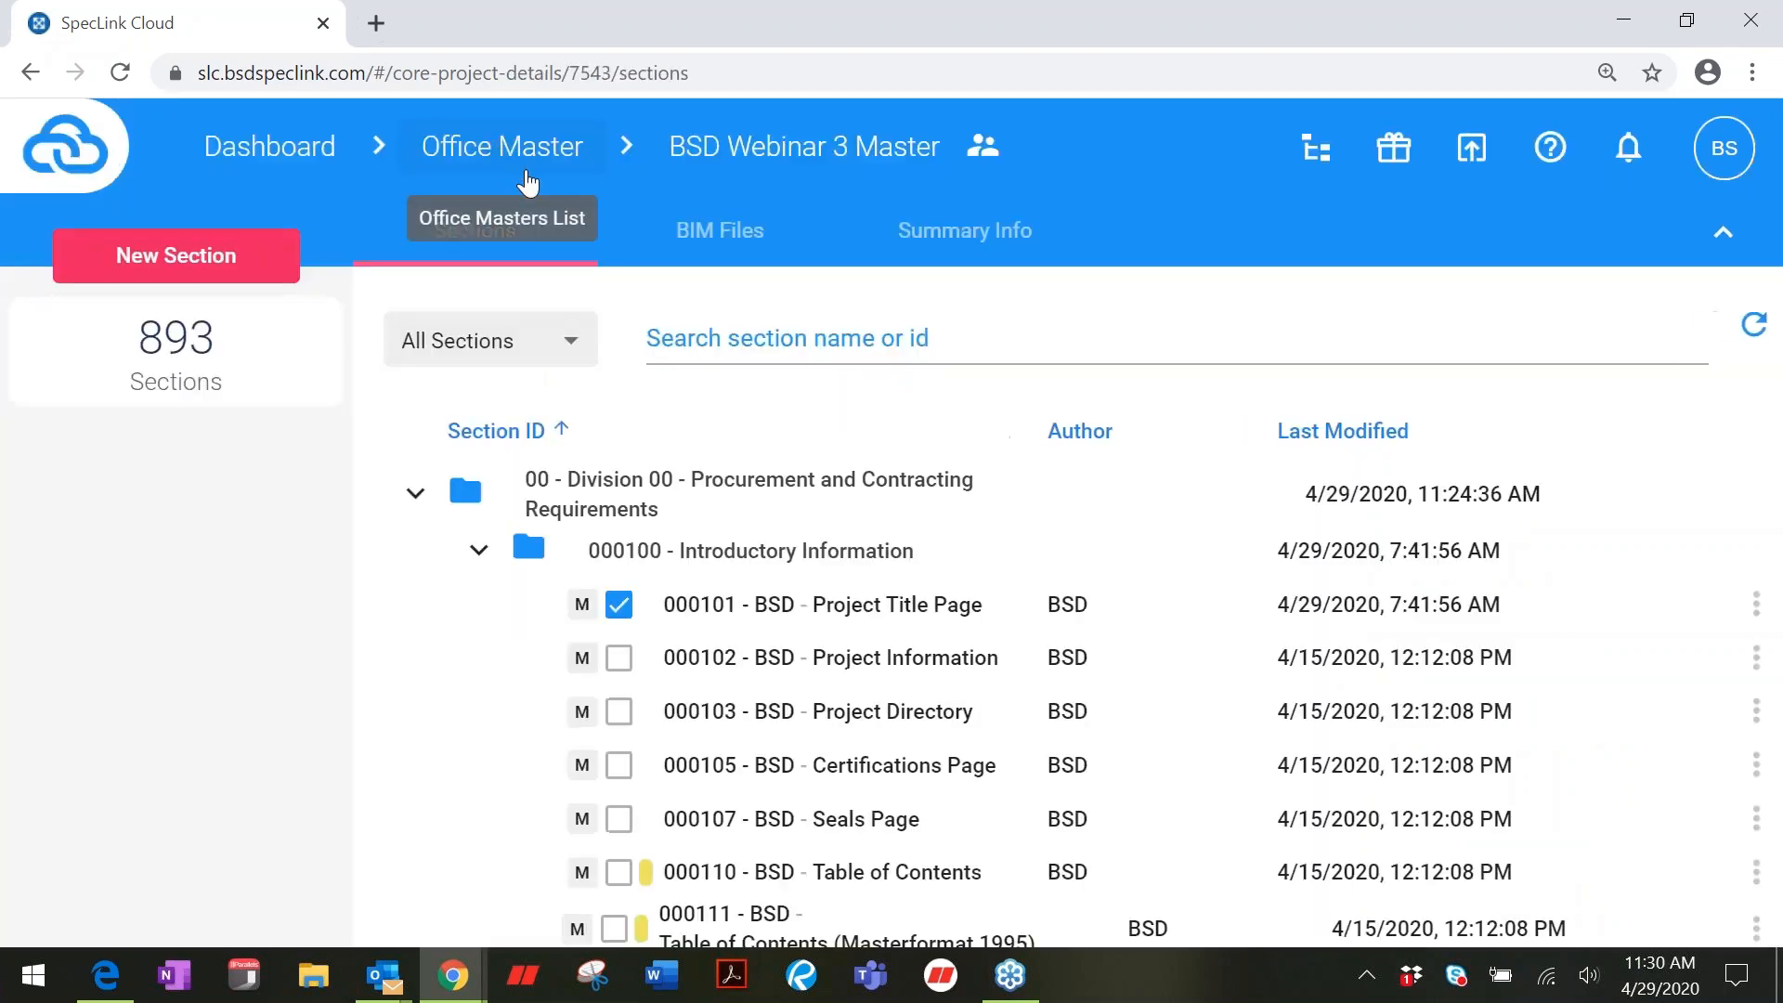
pyautogui.click(780, 613)
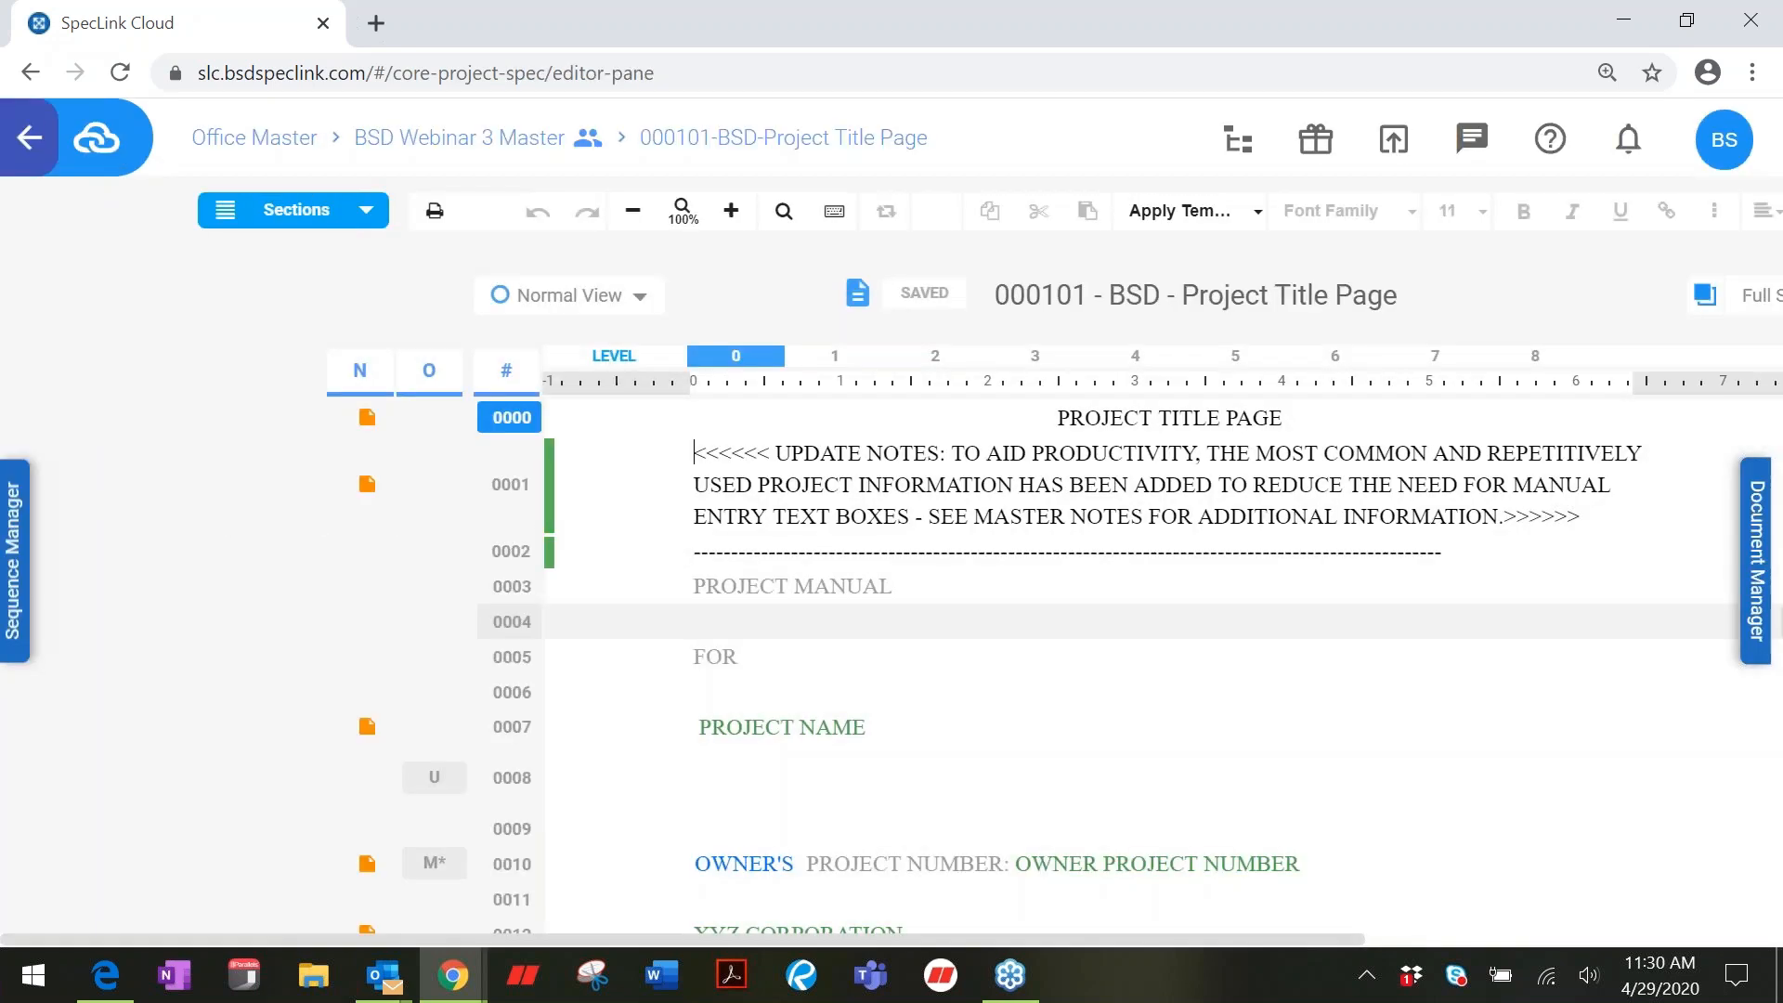
pyautogui.scroll(-1, 778, 606)
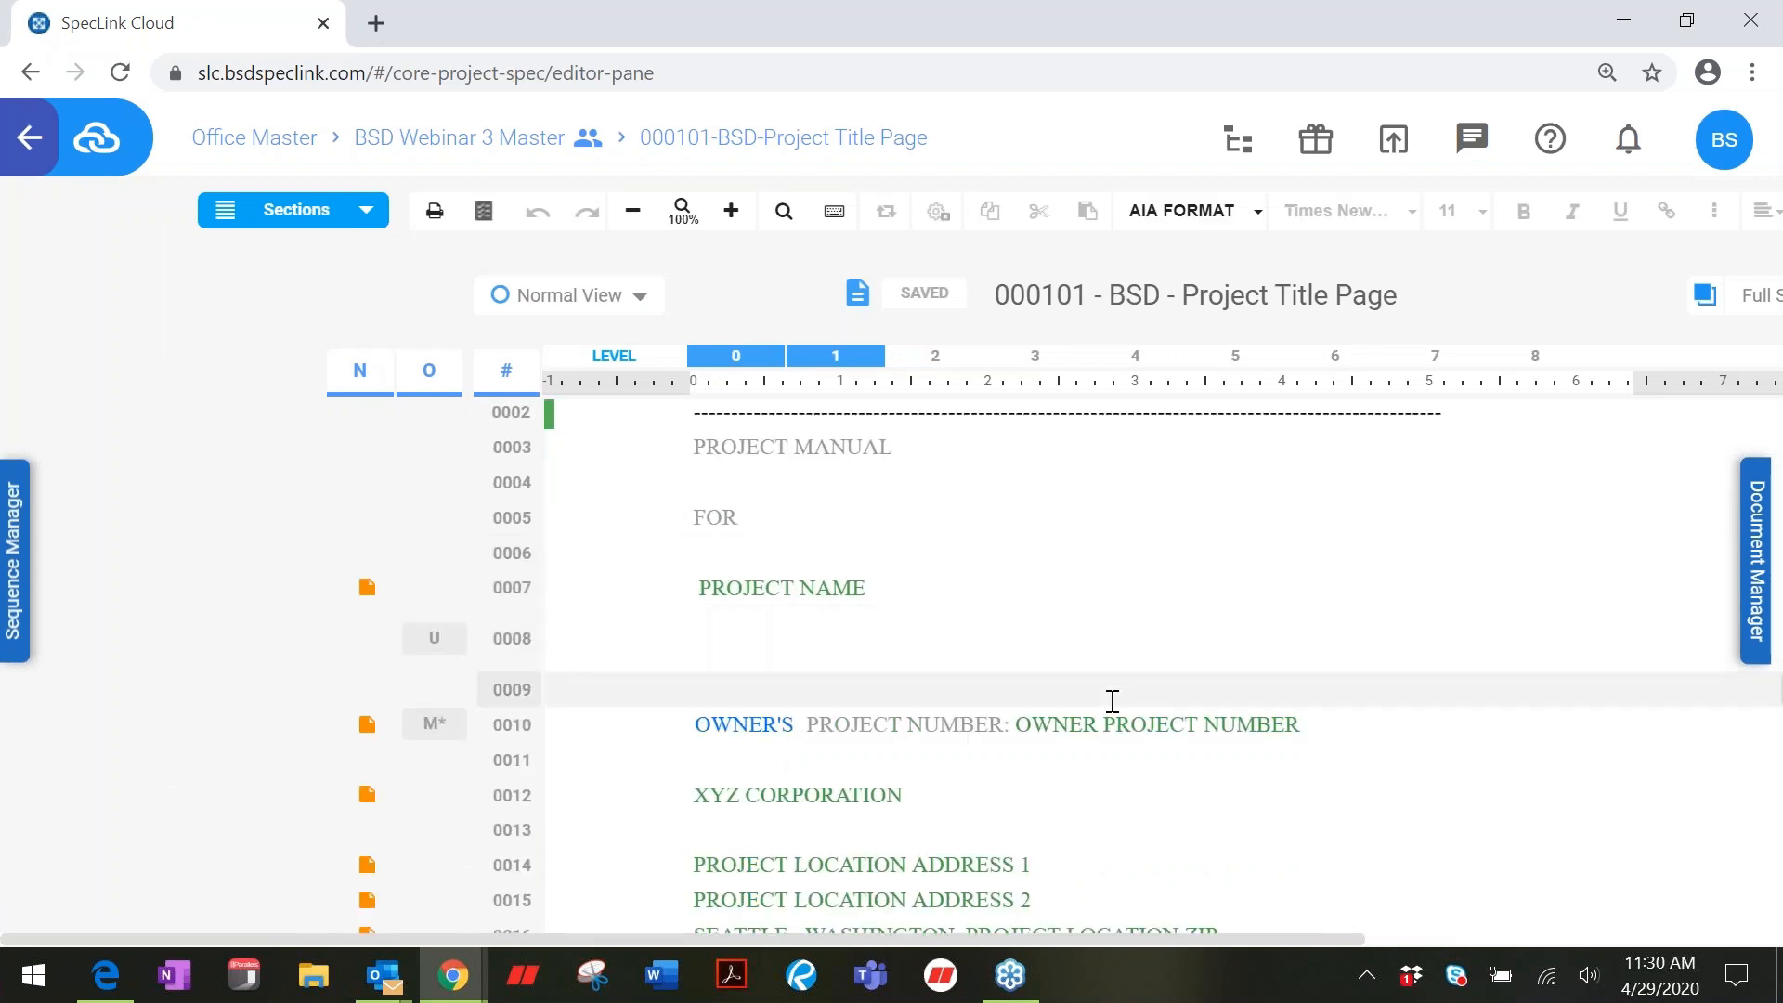
# Step: Review the project information lines on the title page against the list of all global terms, then close the Document Manager
pyautogui.scroll(-1, 1005, 742)
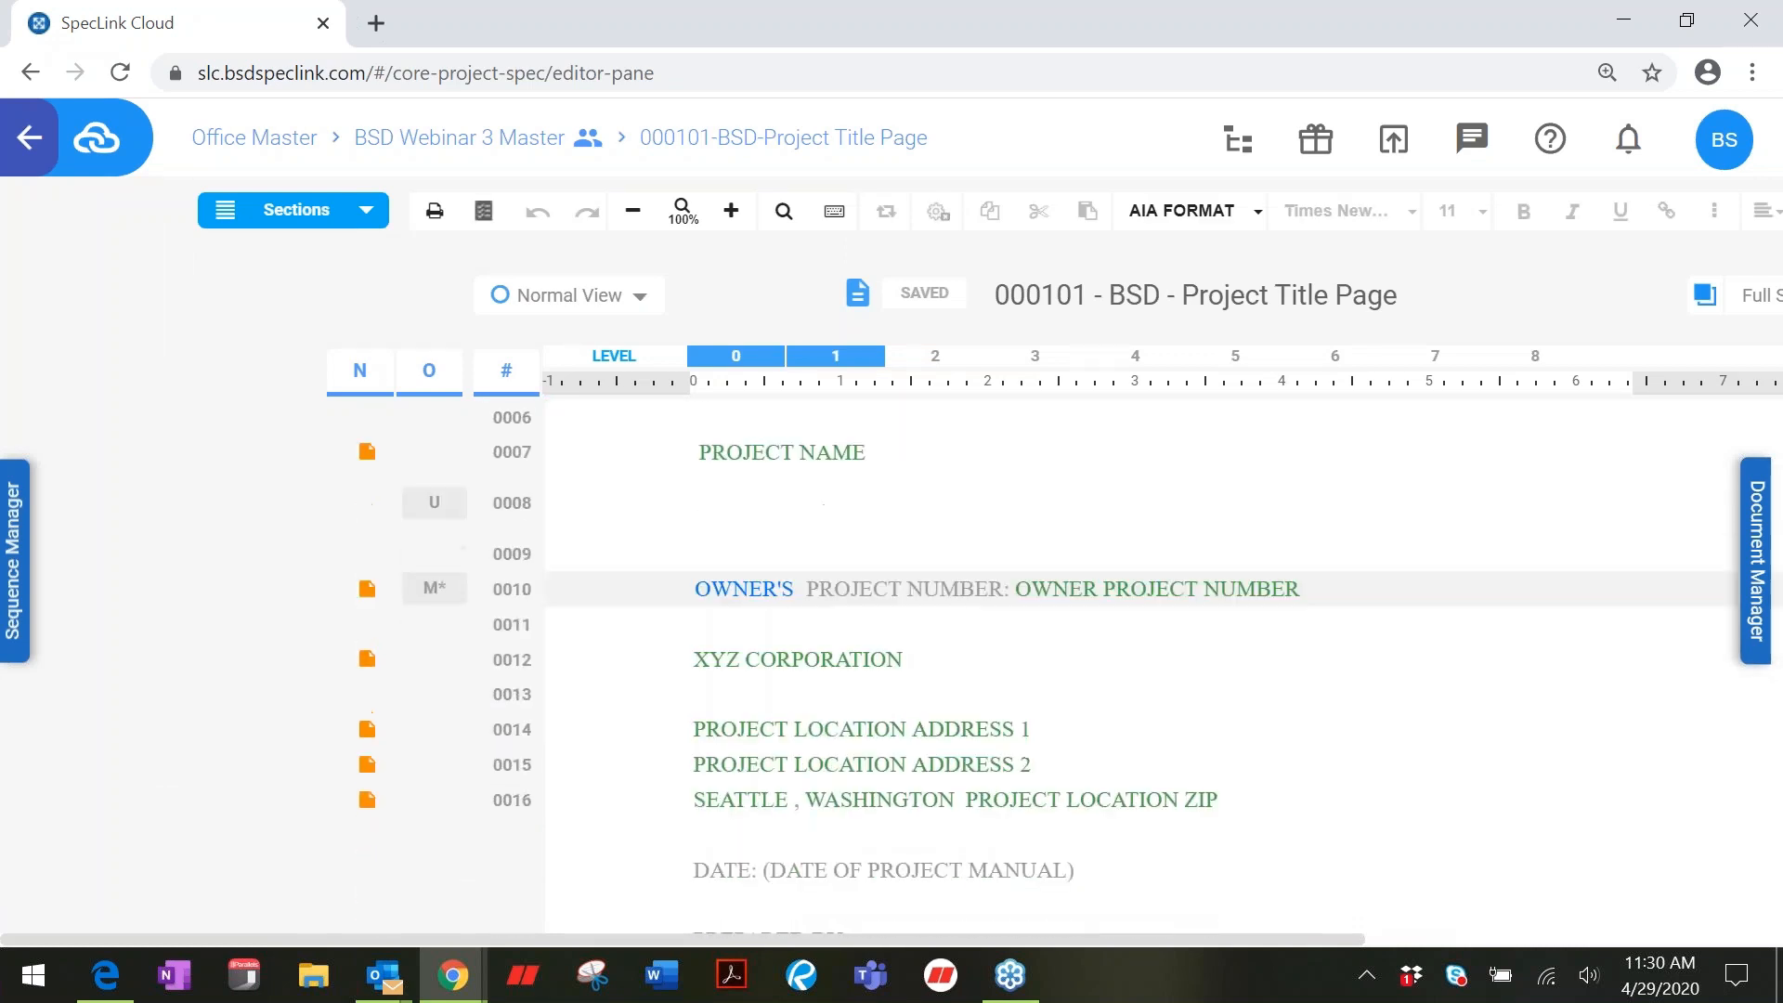
pyautogui.scroll(-1, 1005, 752)
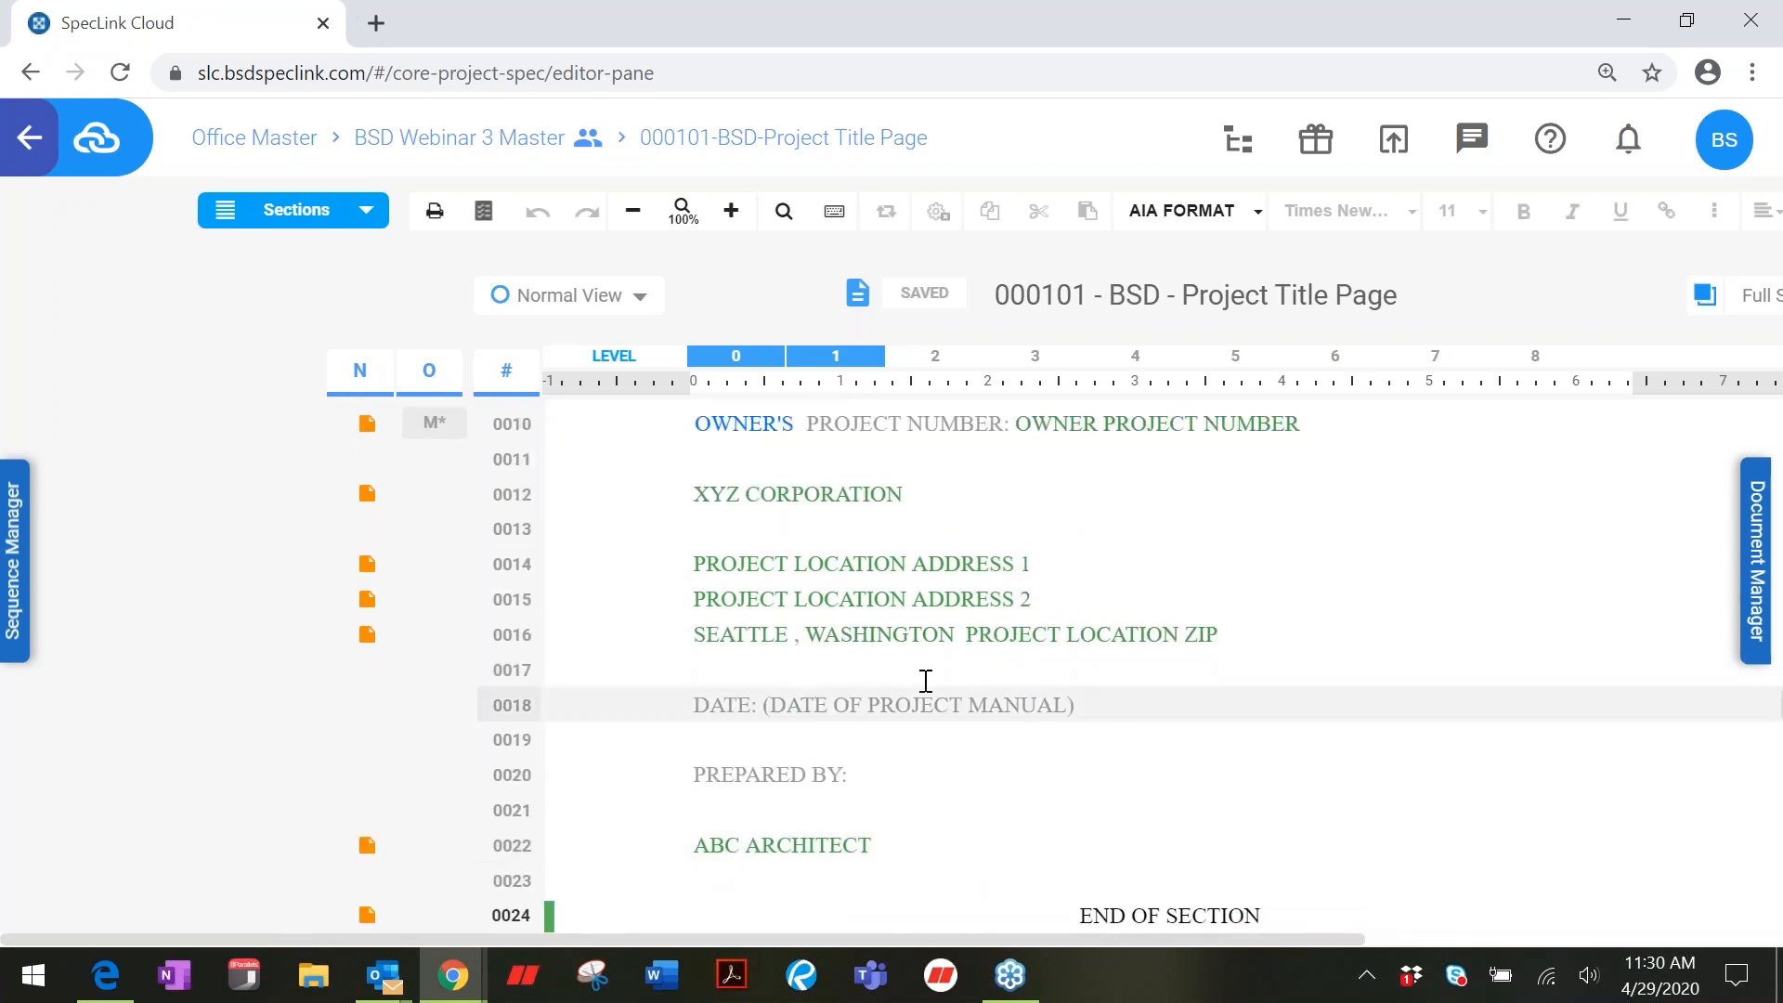
pyautogui.click(1751, 540)
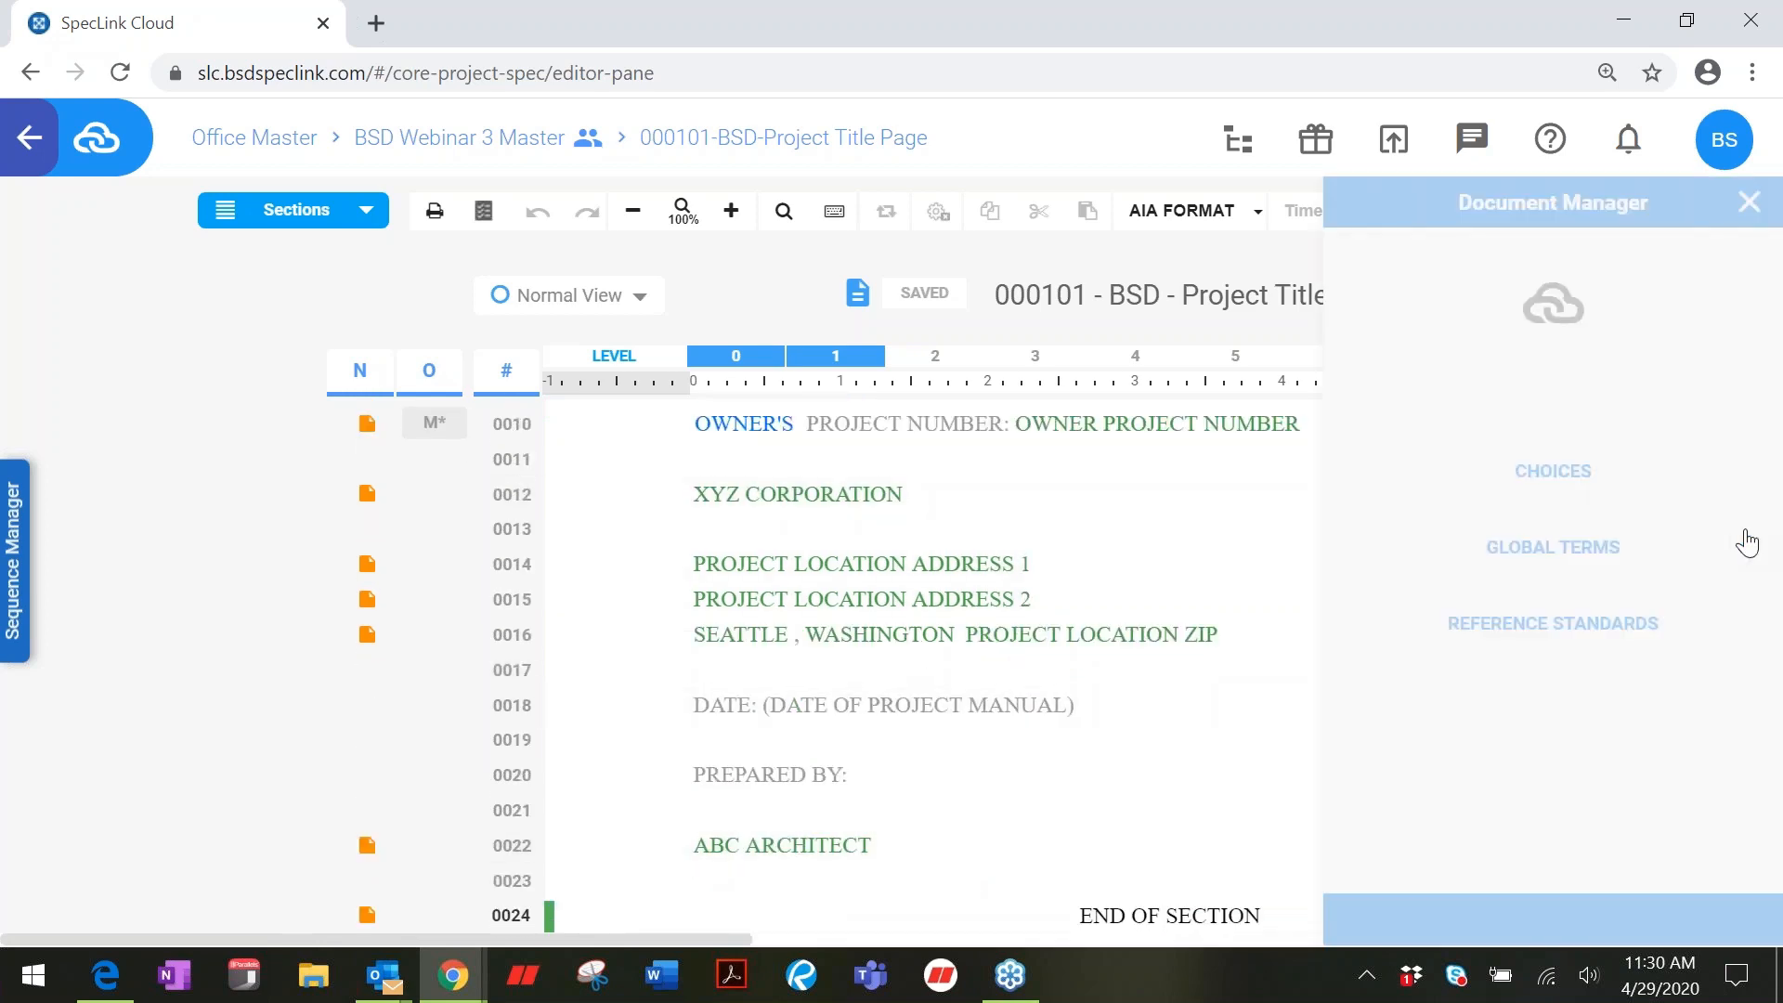
pyautogui.click(1578, 555)
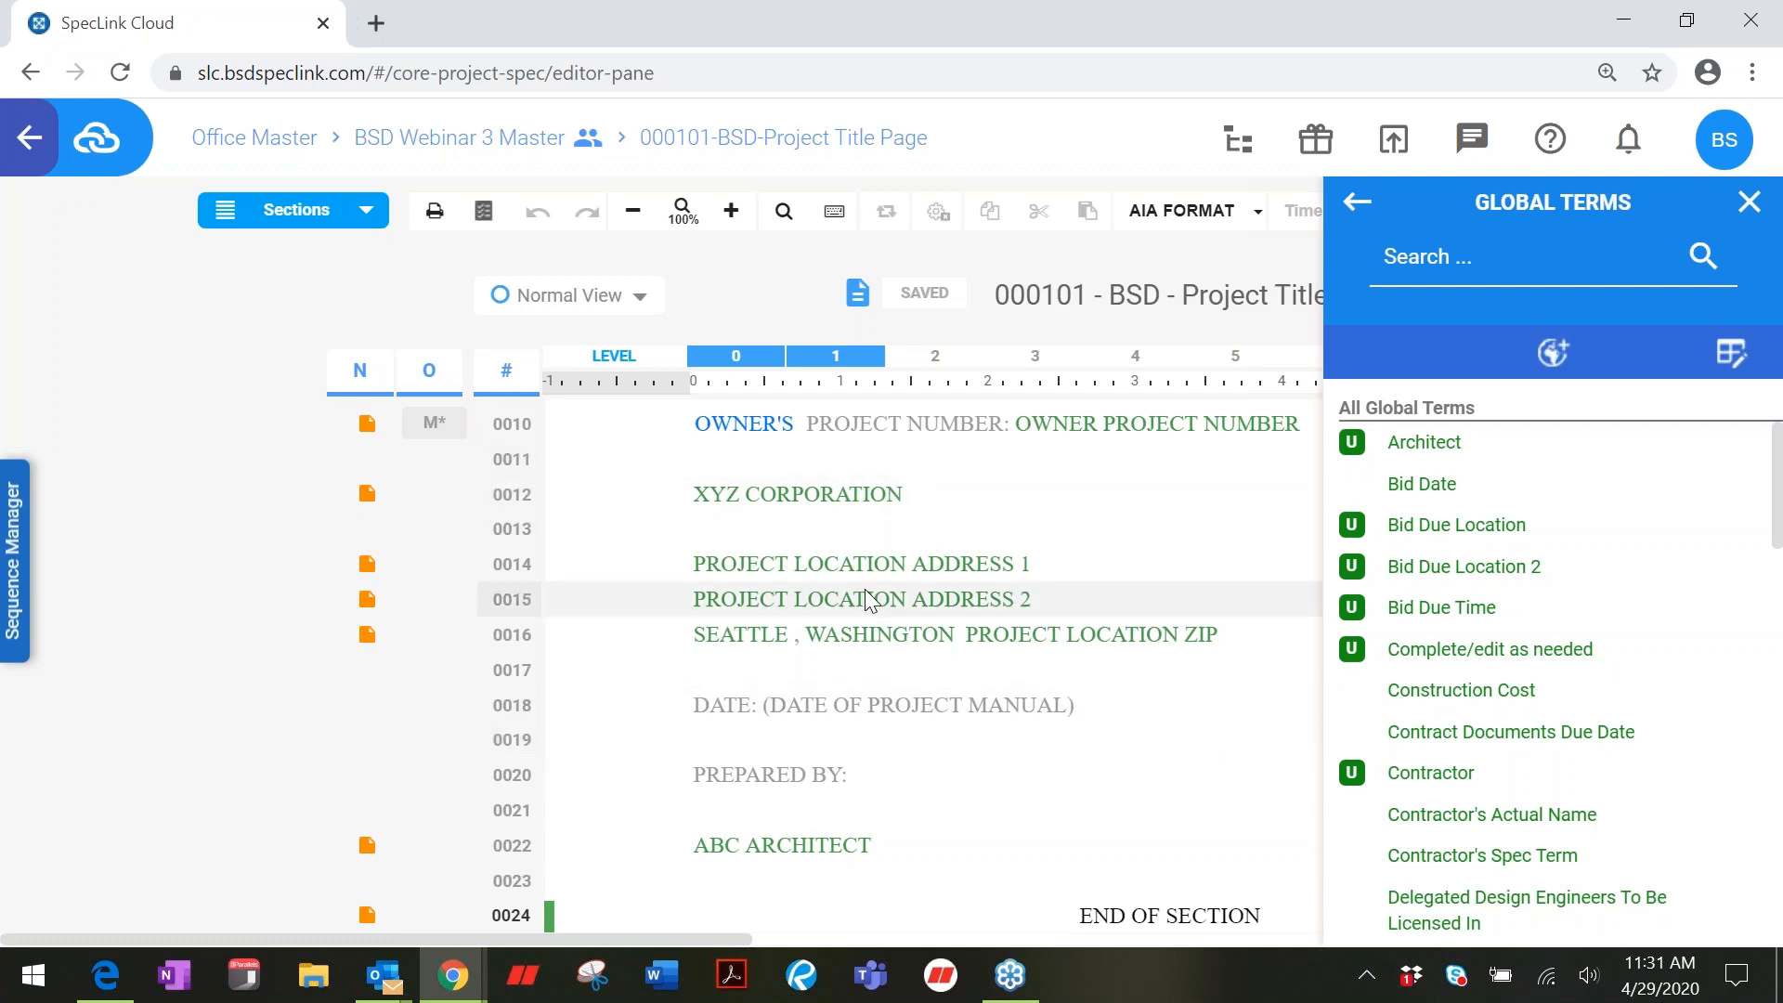
pyautogui.click(1358, 206)
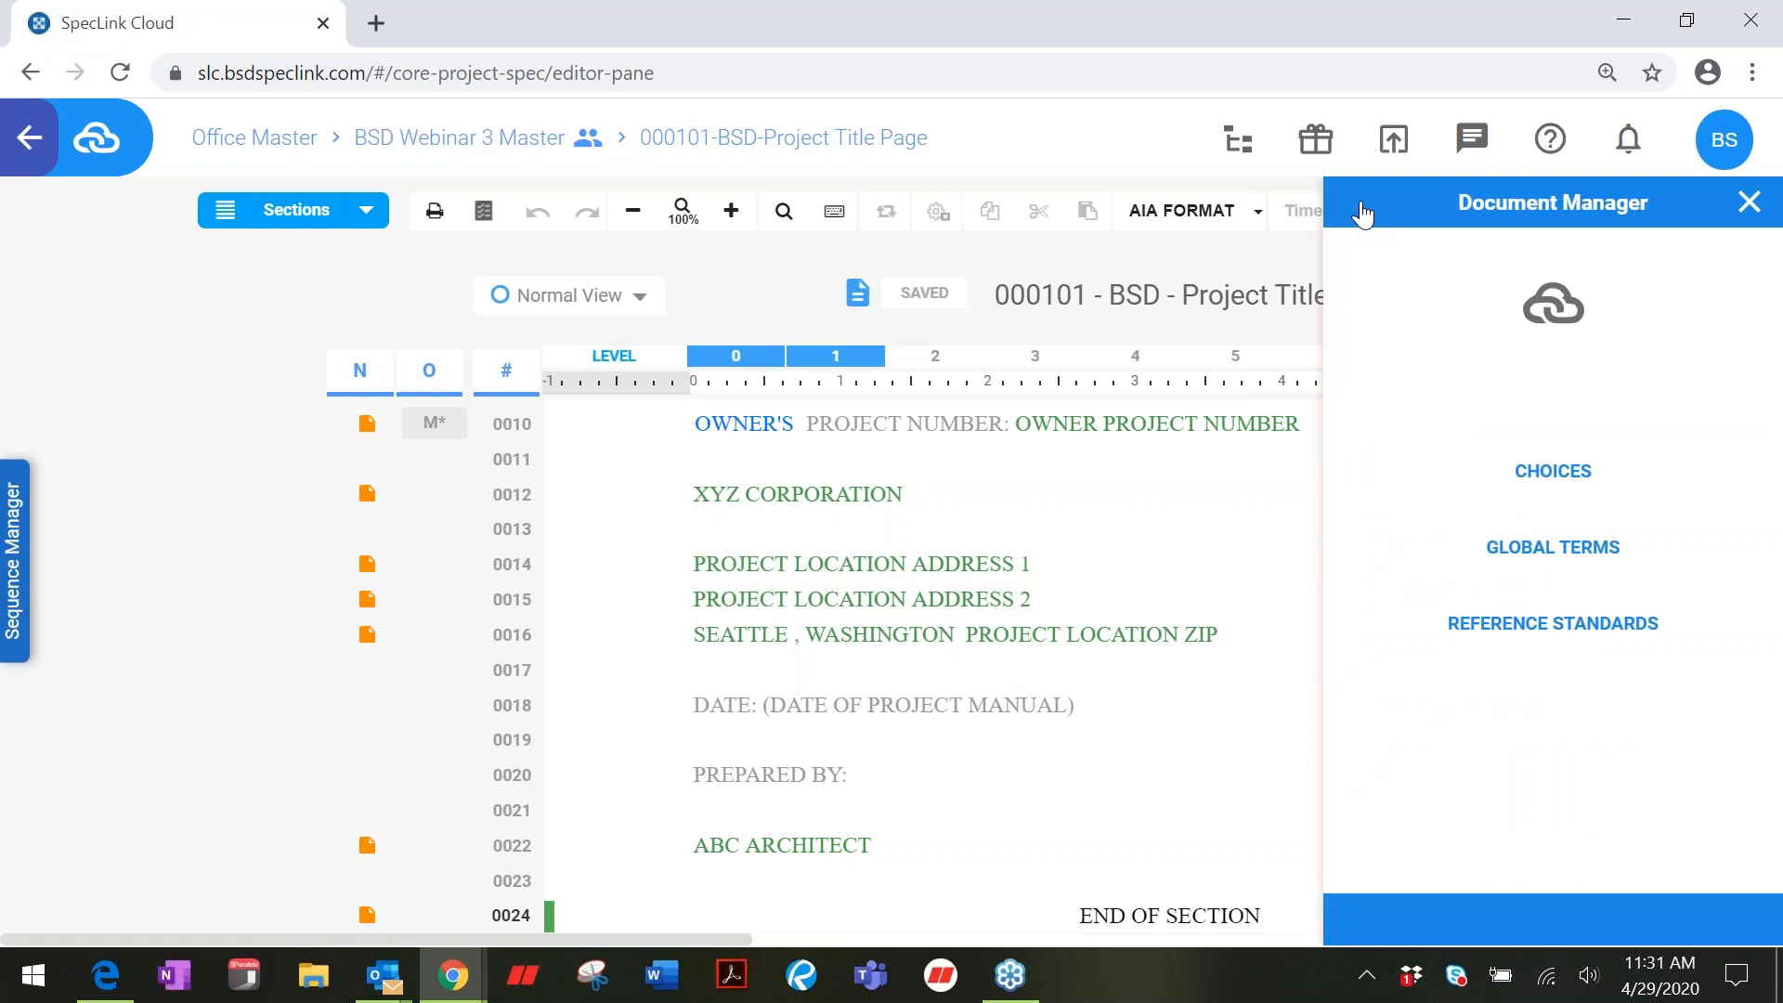
pyautogui.click(1755, 213)
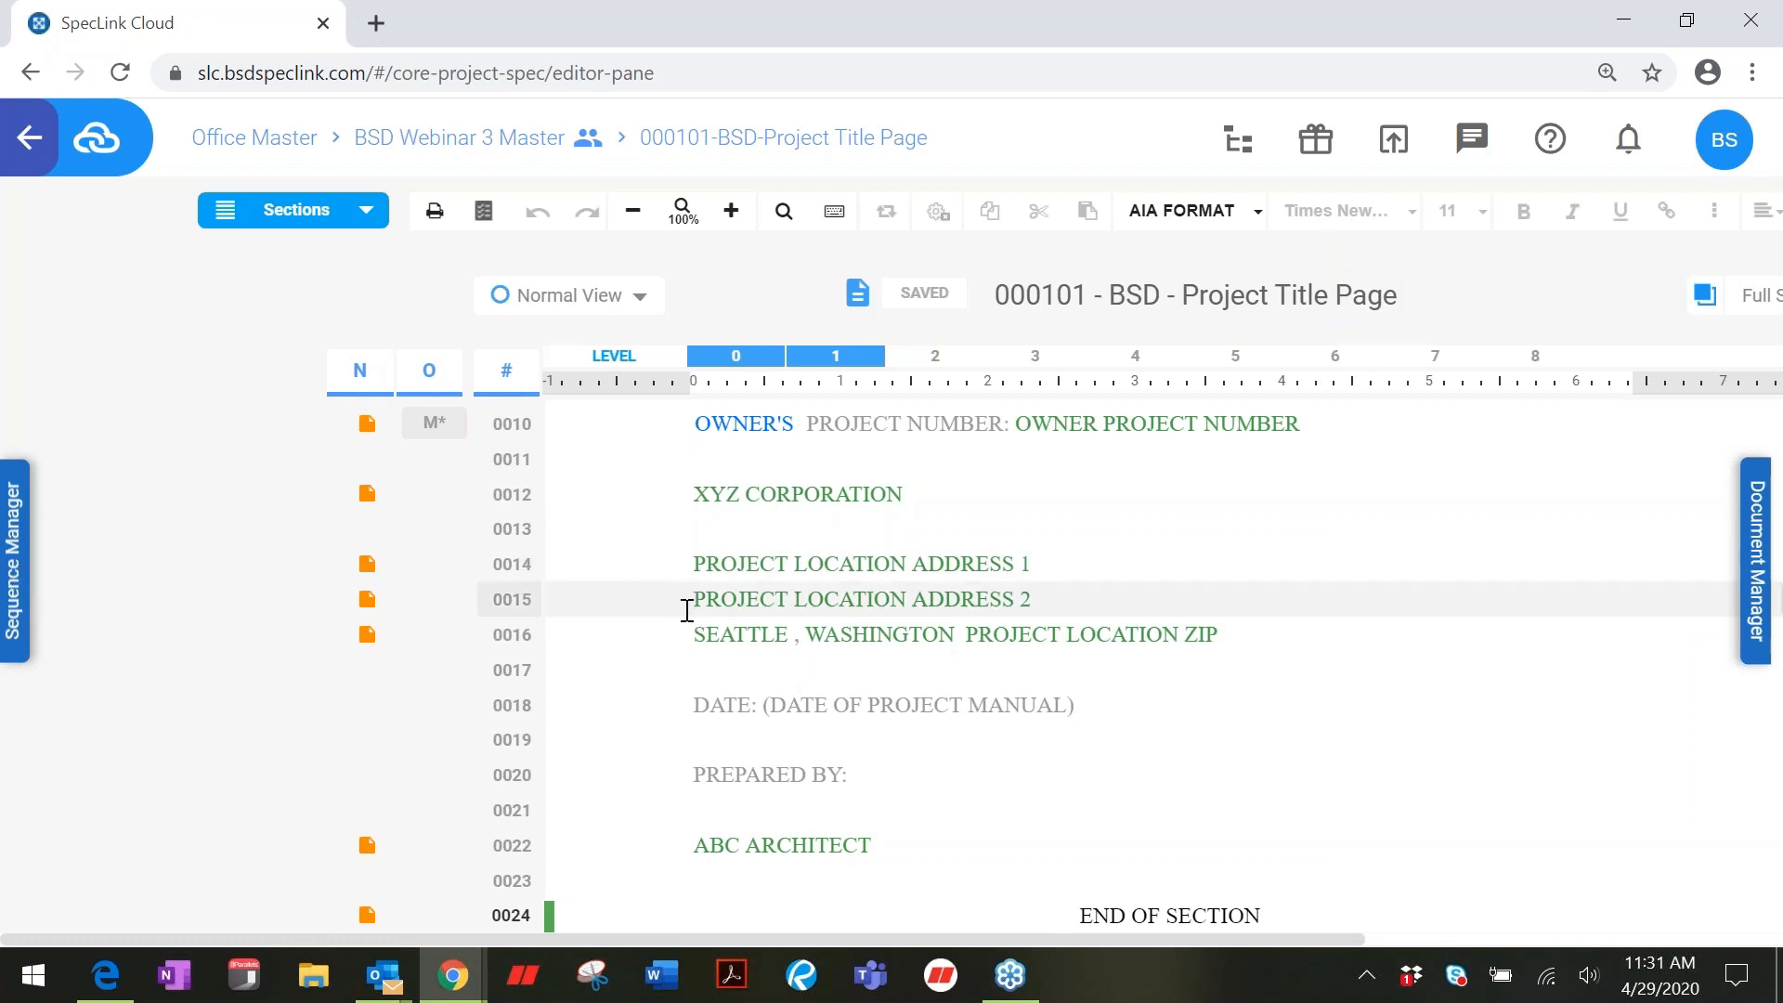
# Step: Return to the BSD Webinar 3 Master section list, filter it to Active Sections, and open the 008300 Civil Rights Title VI section
pyautogui.click(437, 145)
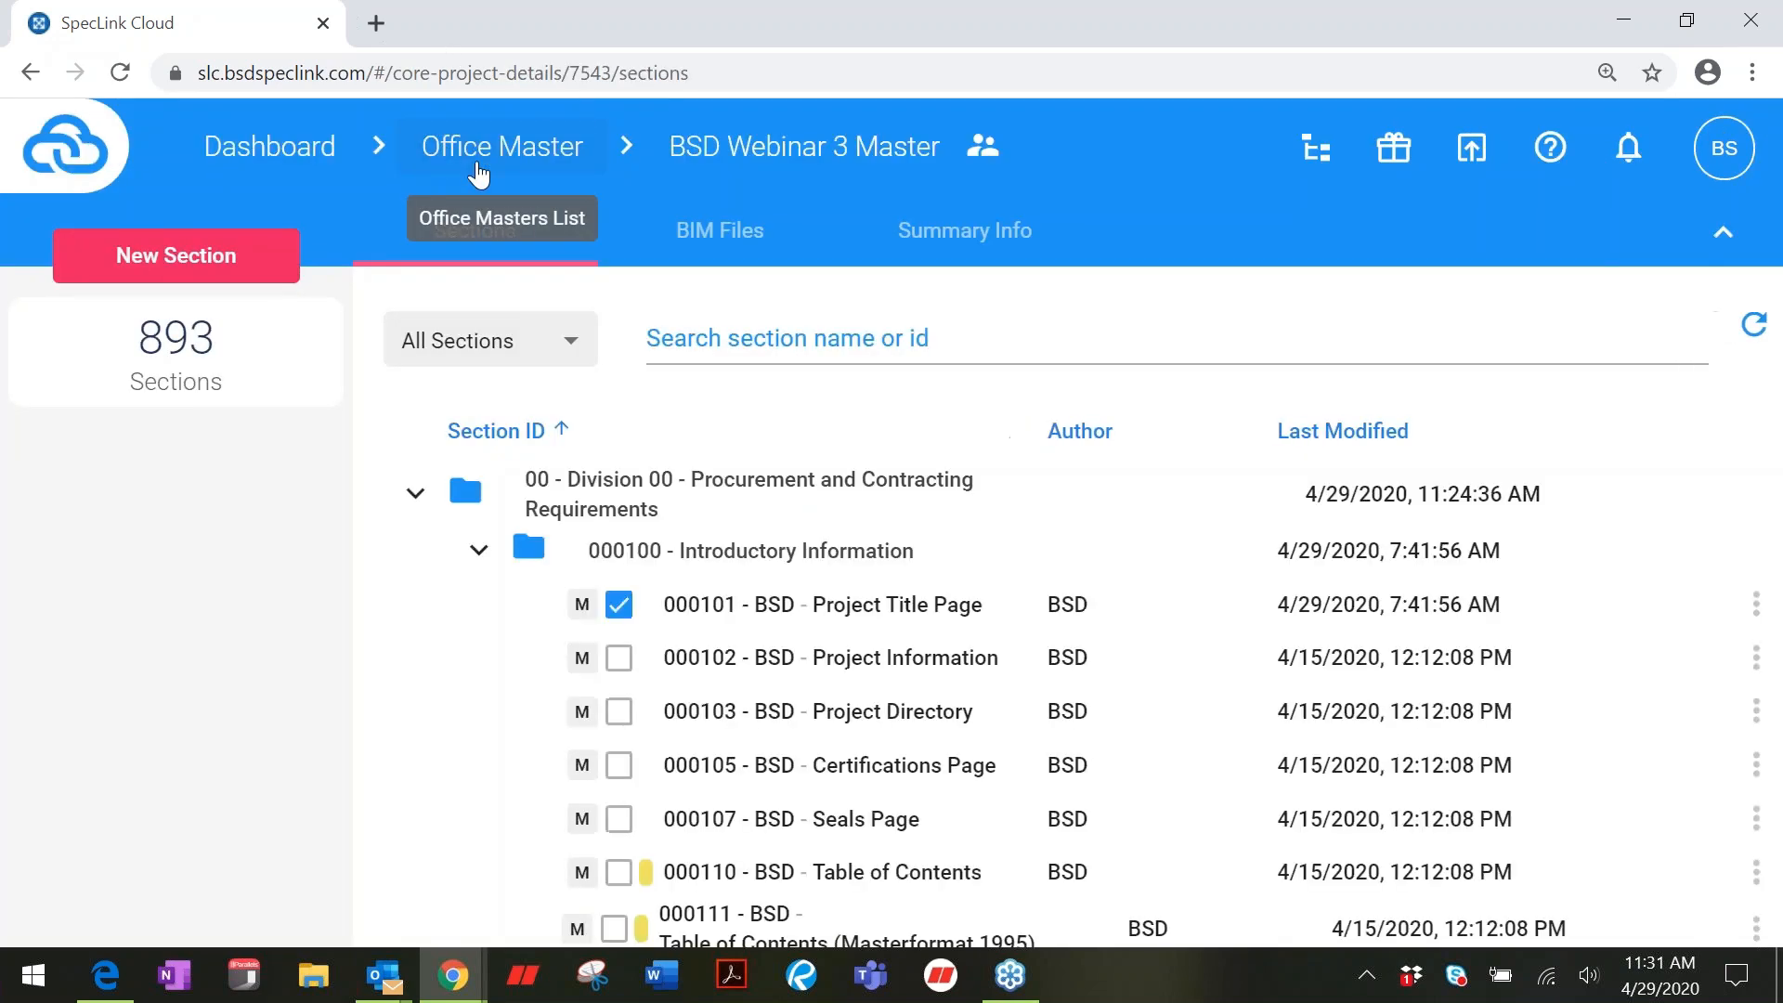
pyautogui.click(546, 345)
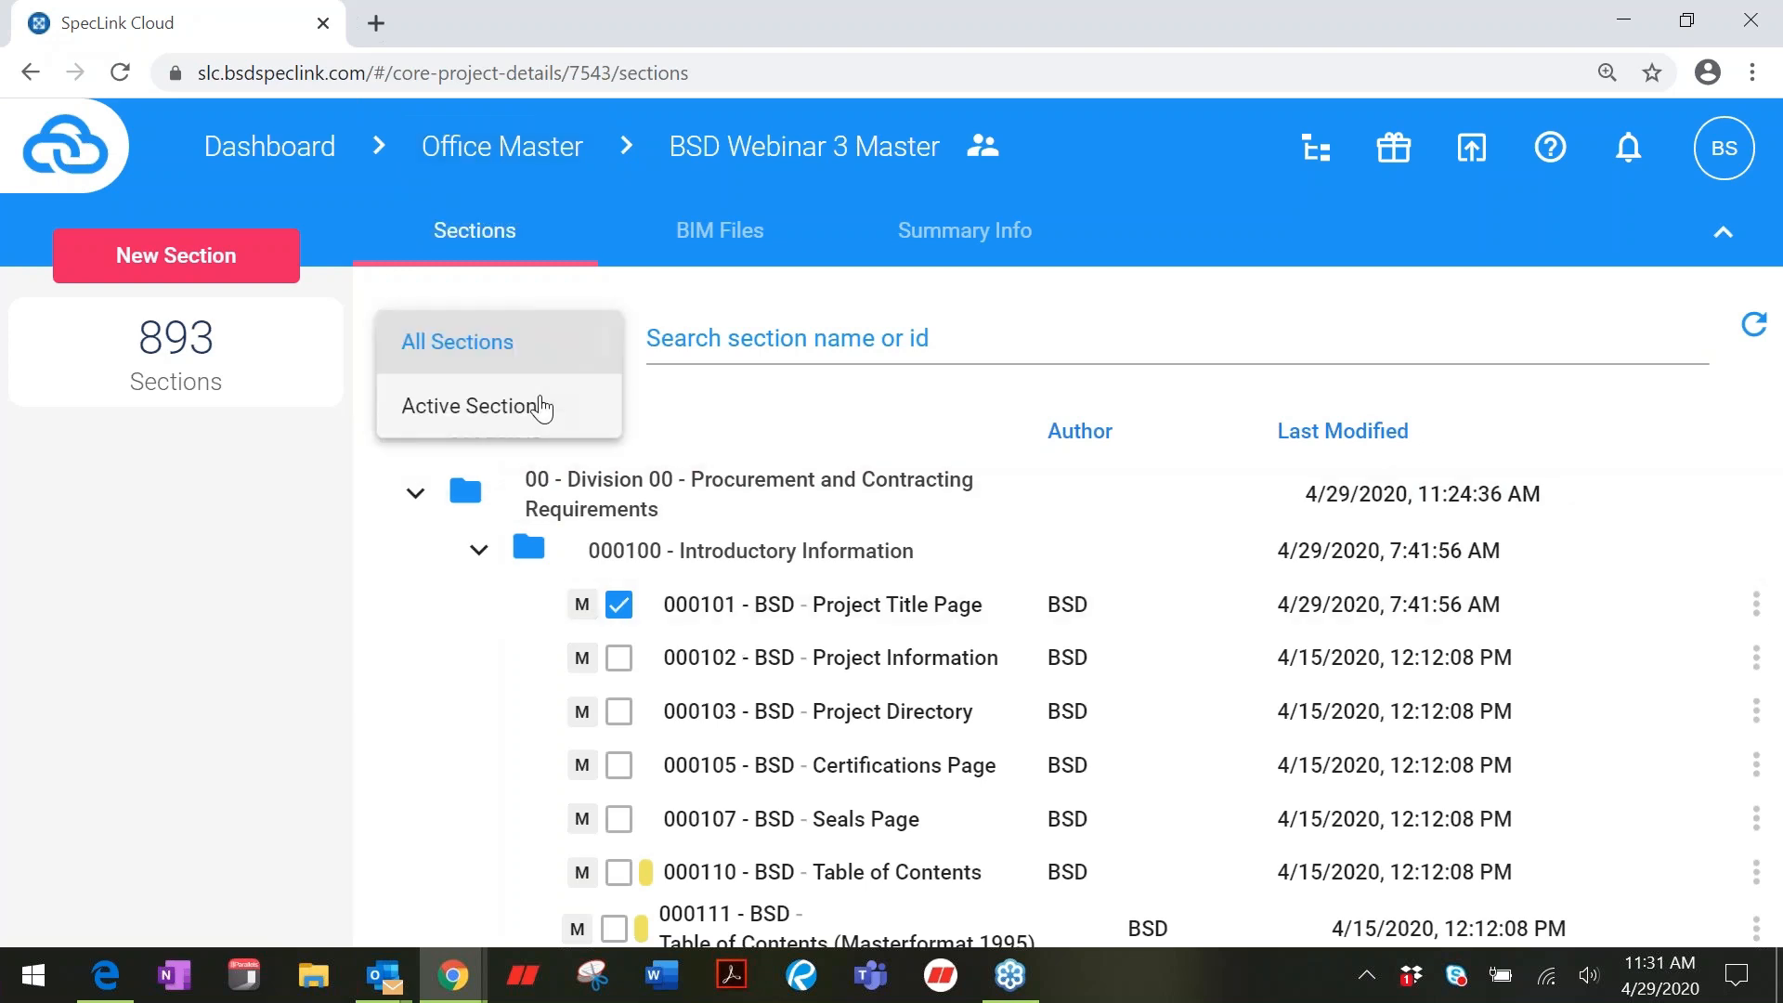
pyautogui.click(539, 410)
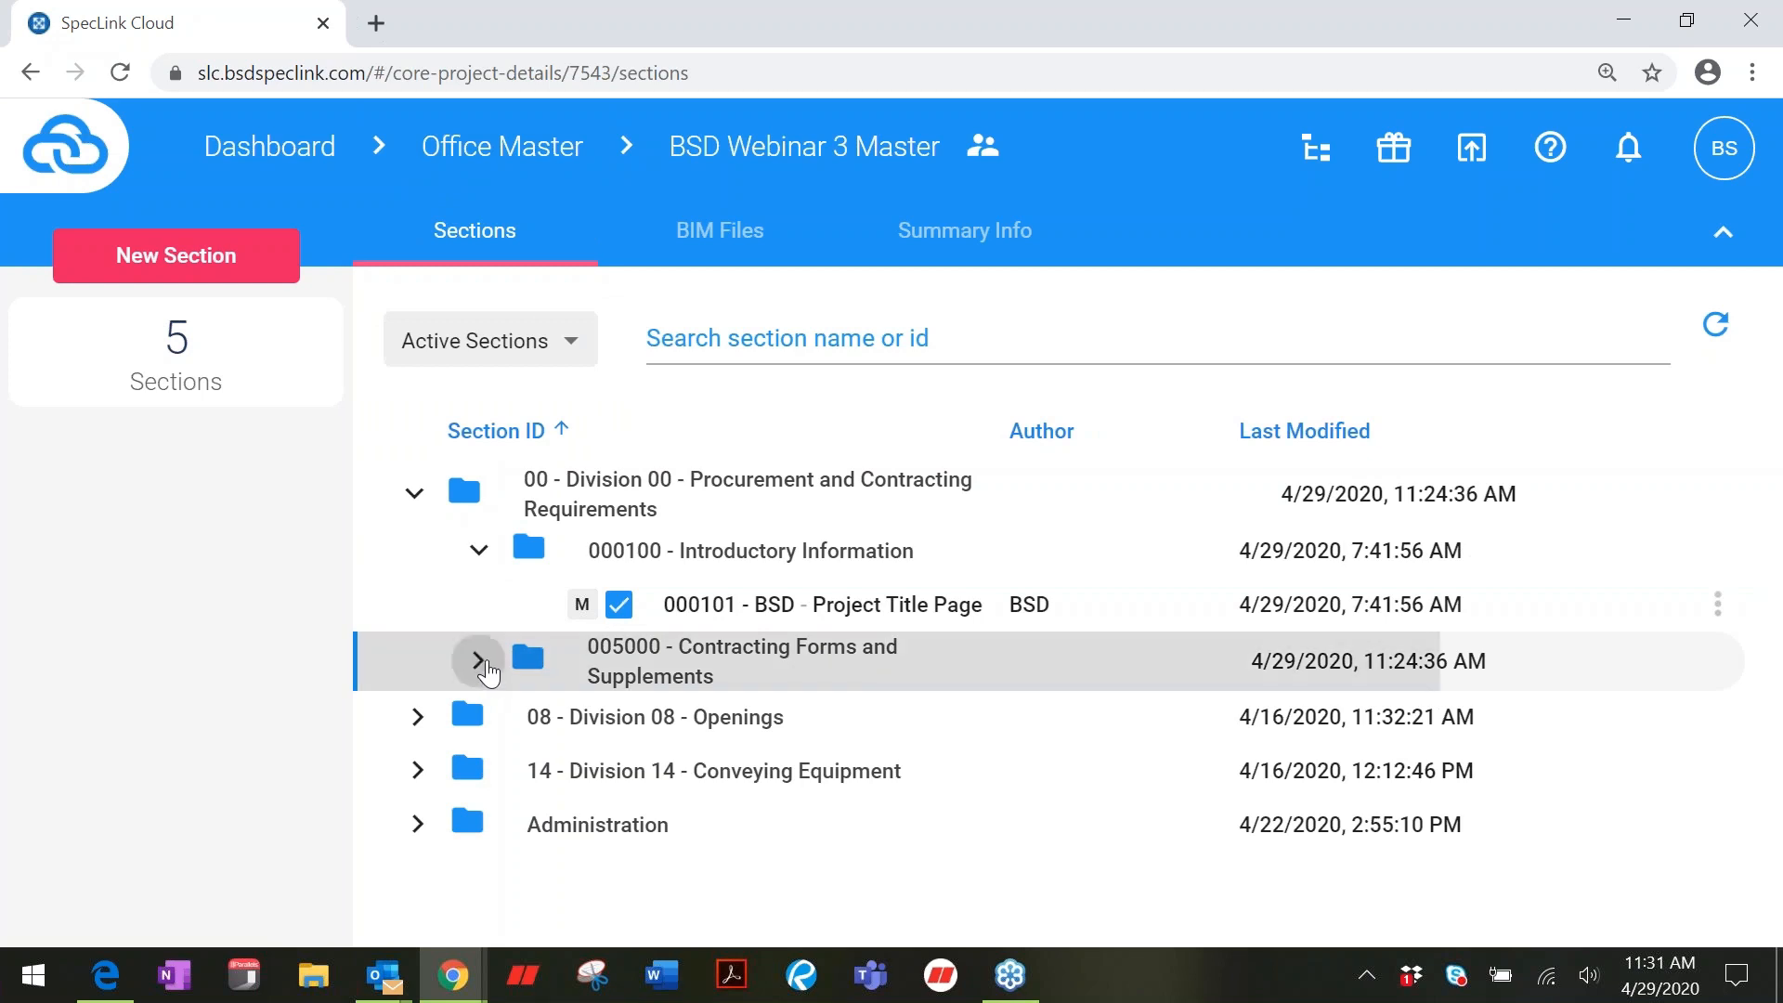
pyautogui.click(477, 661)
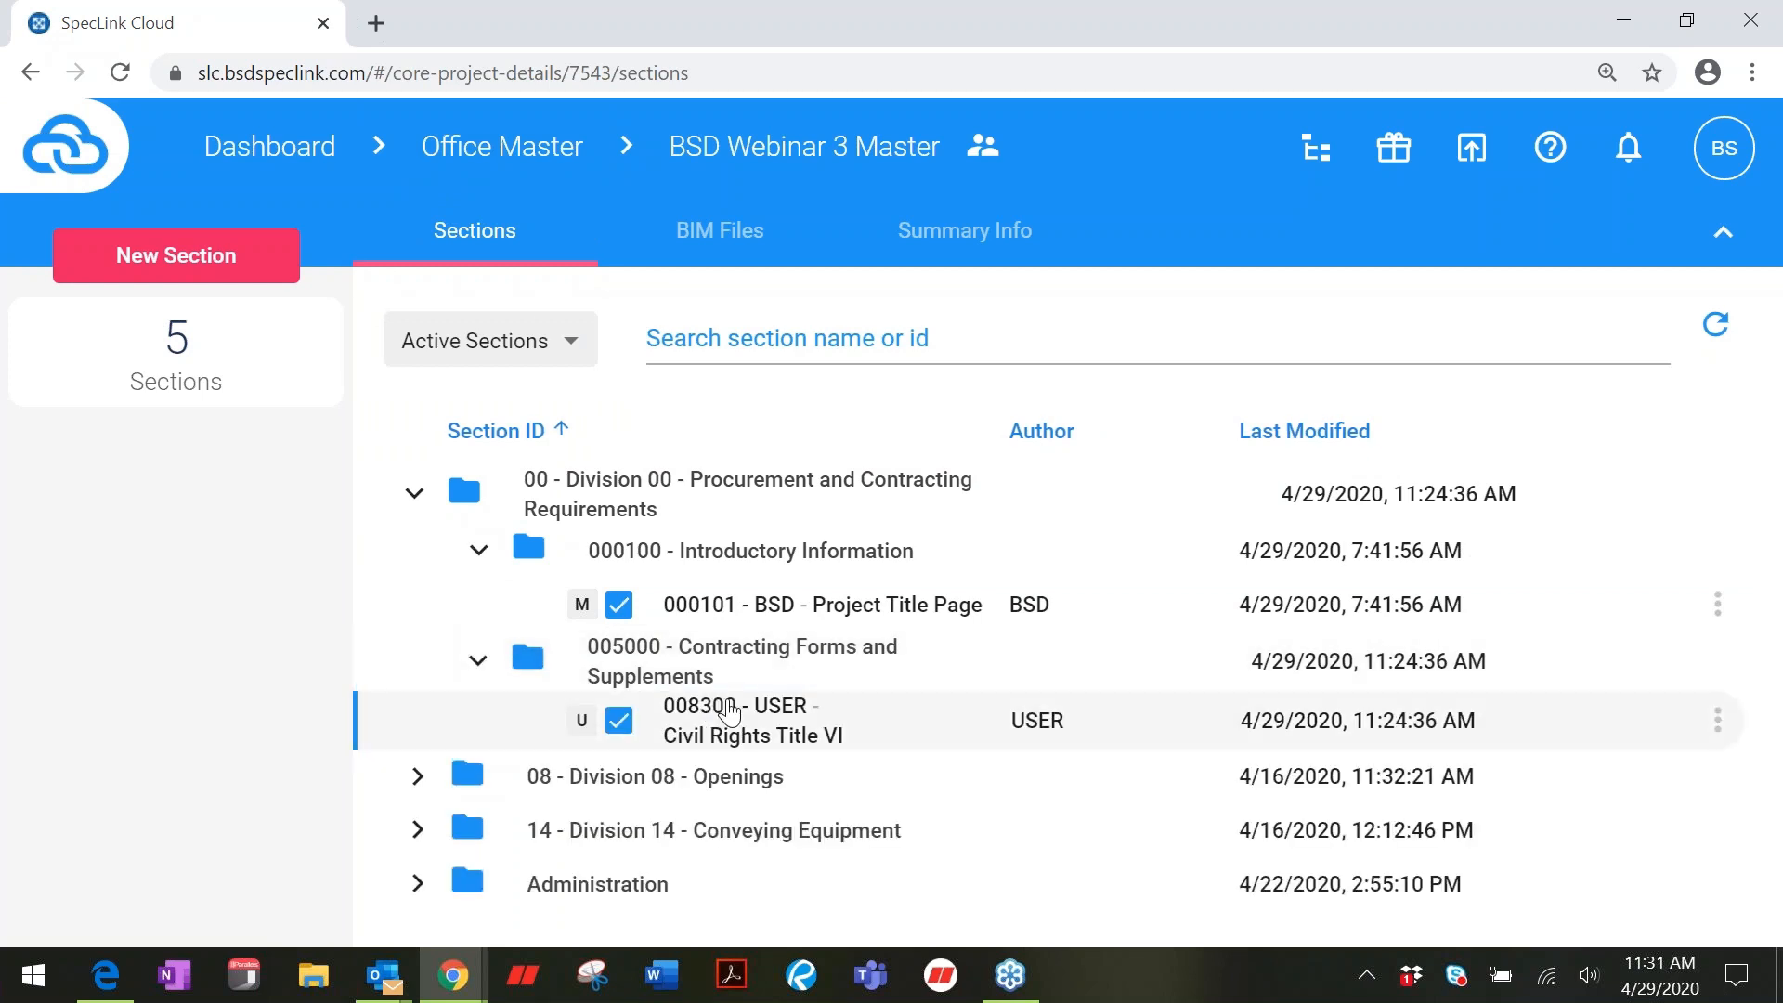
pyautogui.click(730, 712)
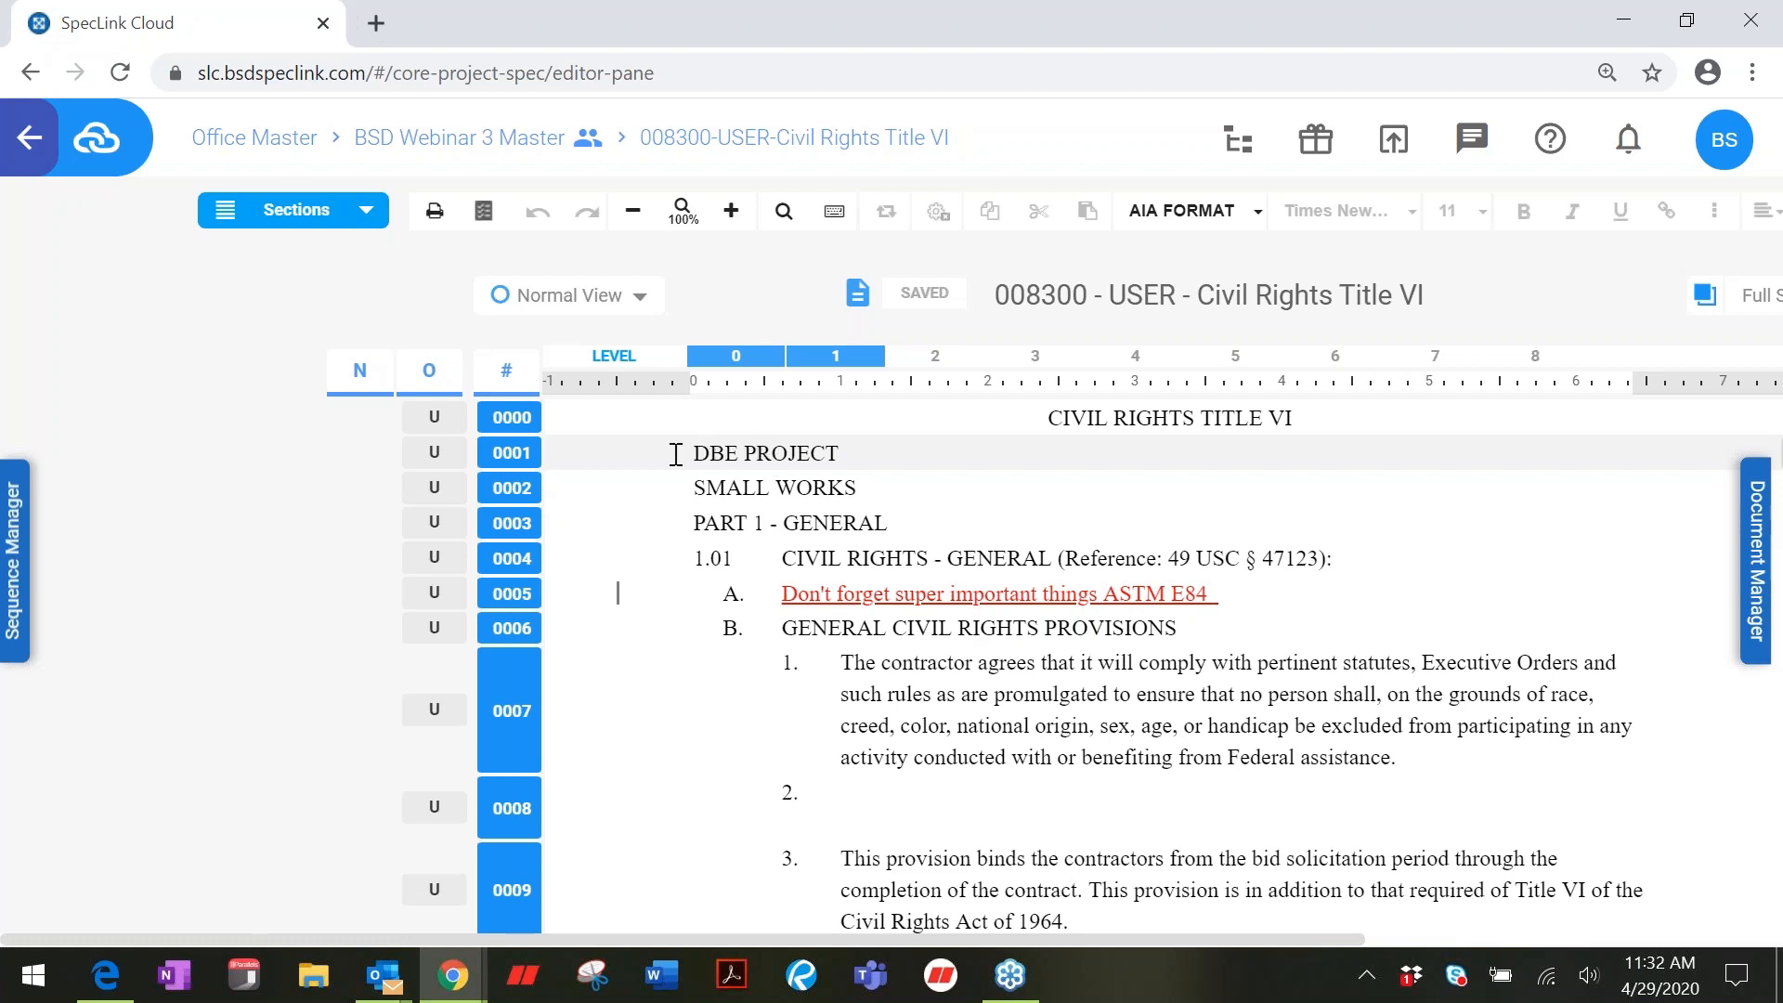
# Step: Show the section's links in the Sequence Manager and deactivate the DBE PROJECT paragraph, sequence 0001
pyautogui.click(12, 536)
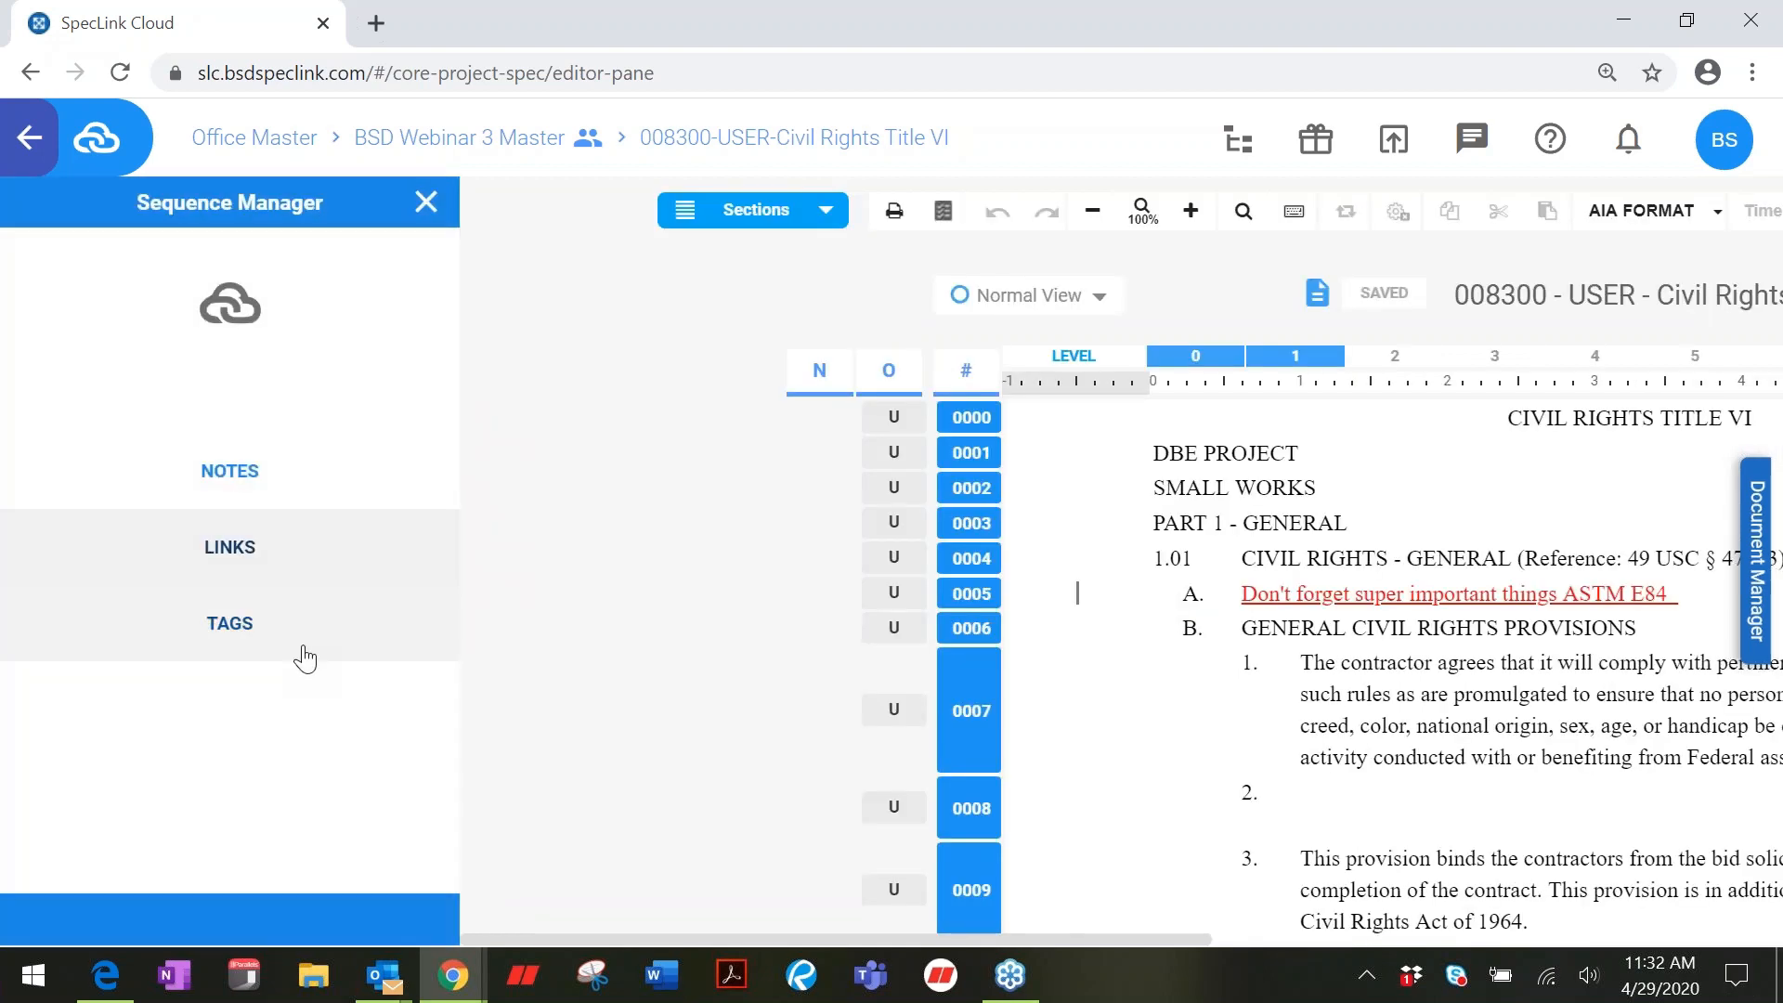
pyautogui.click(266, 557)
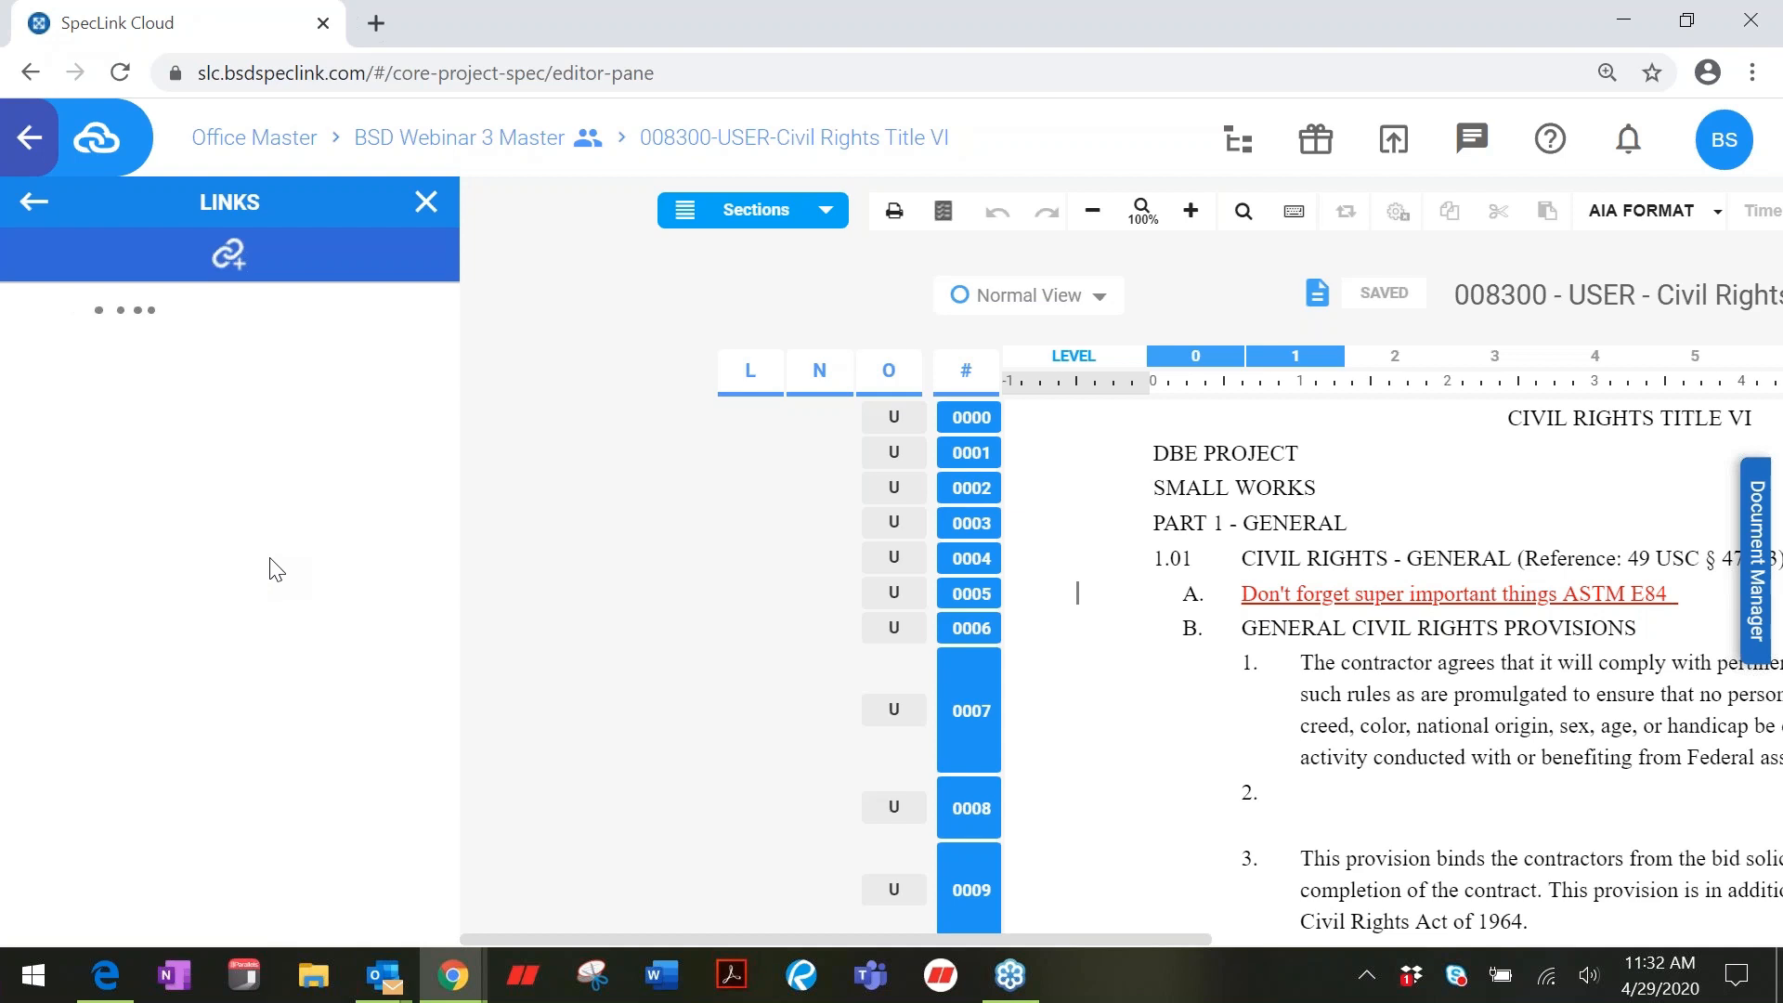
pyautogui.click(1217, 452)
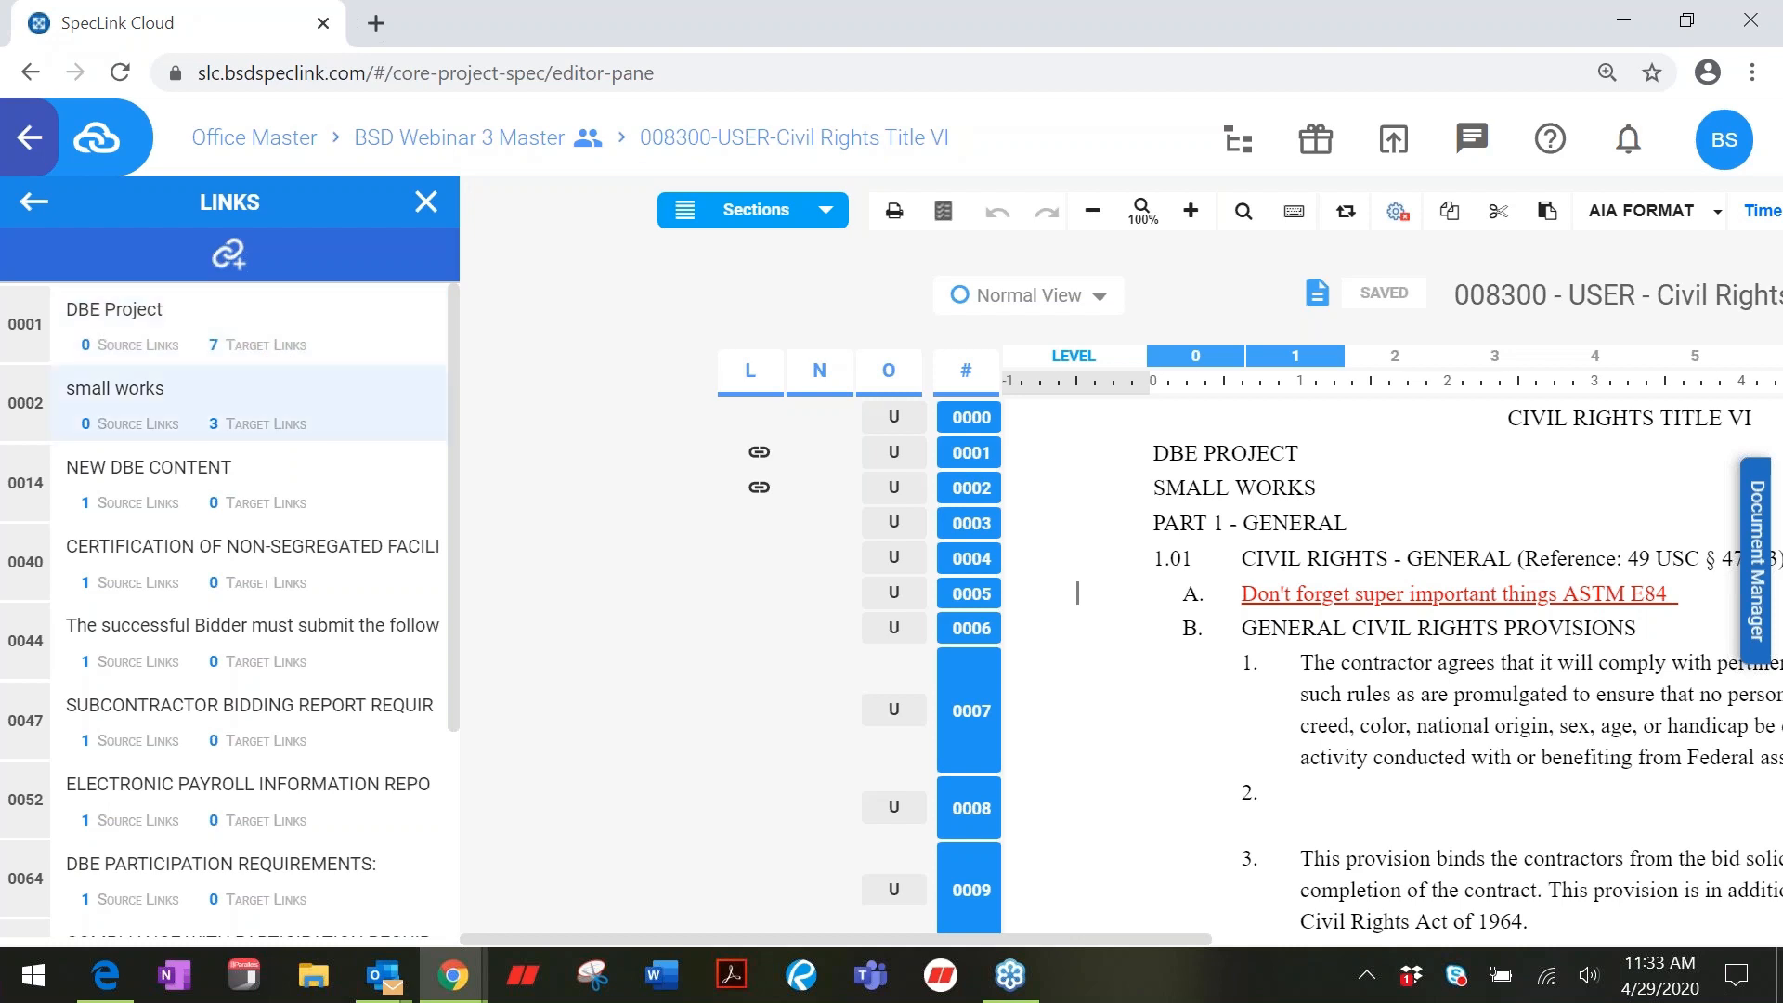
pyautogui.click(985, 462)
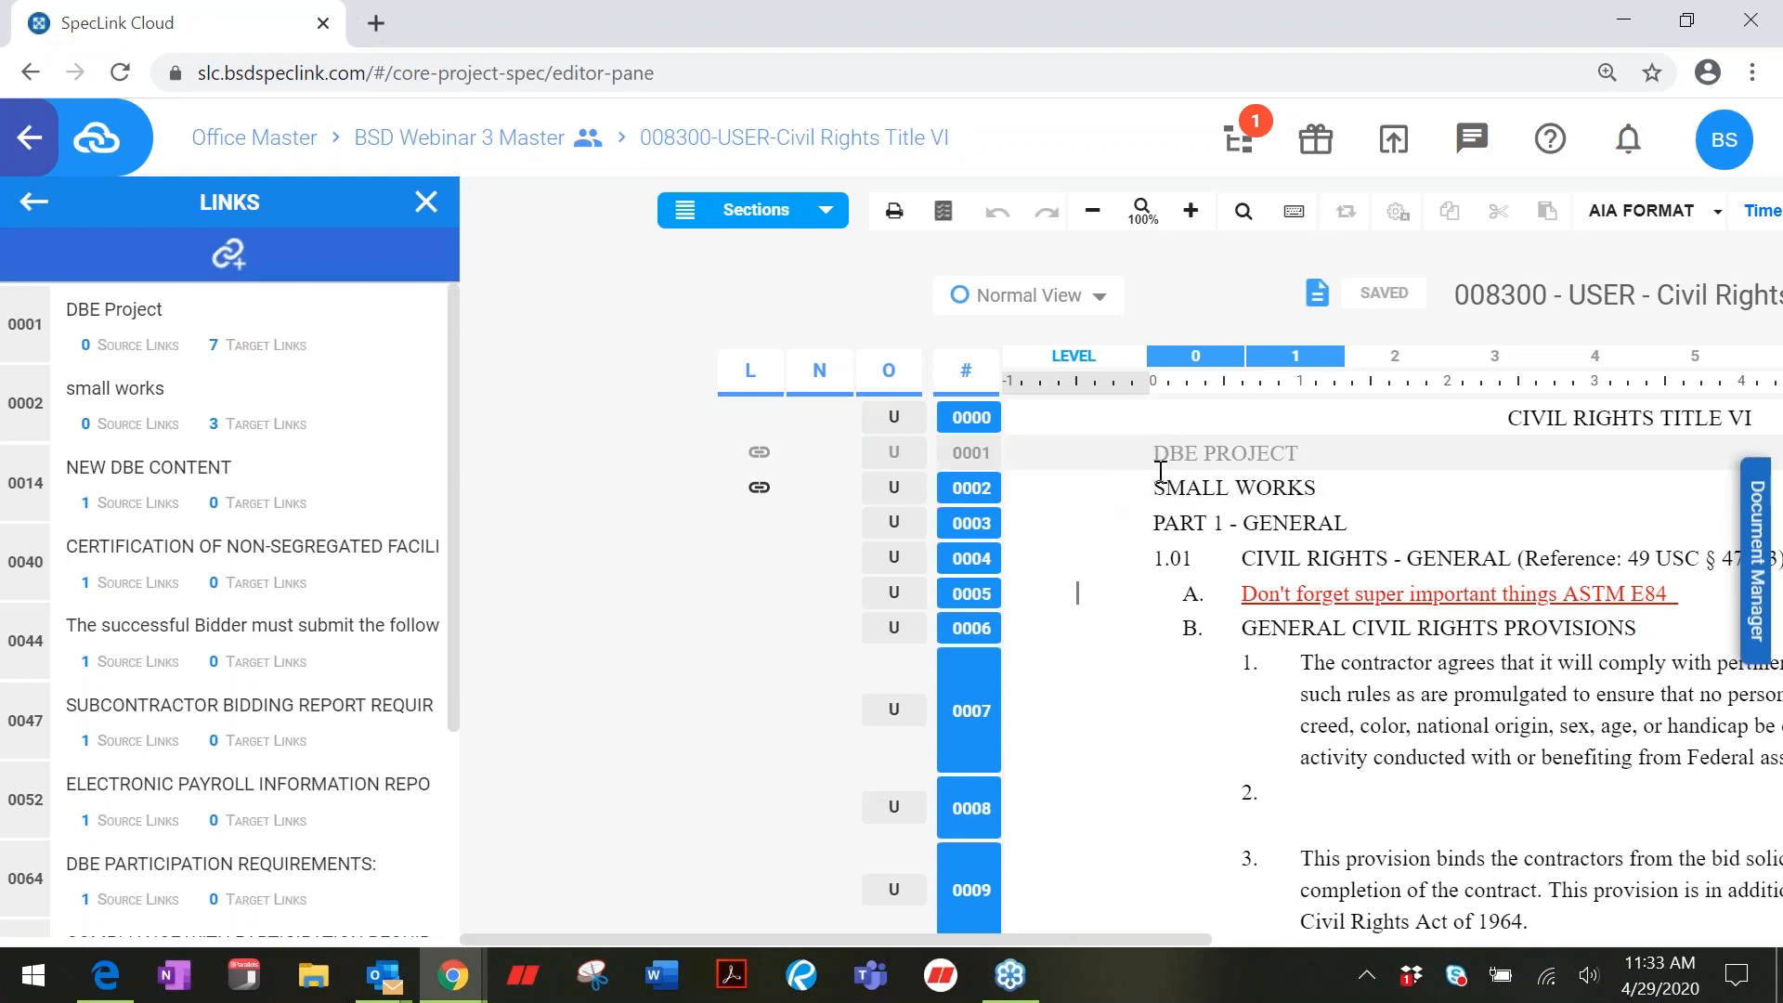
# Step: Open the links of the DBE Project paragraph and examine its target links and the linked paragraphs in the section
pyautogui.scroll(-1, 1175, 634)
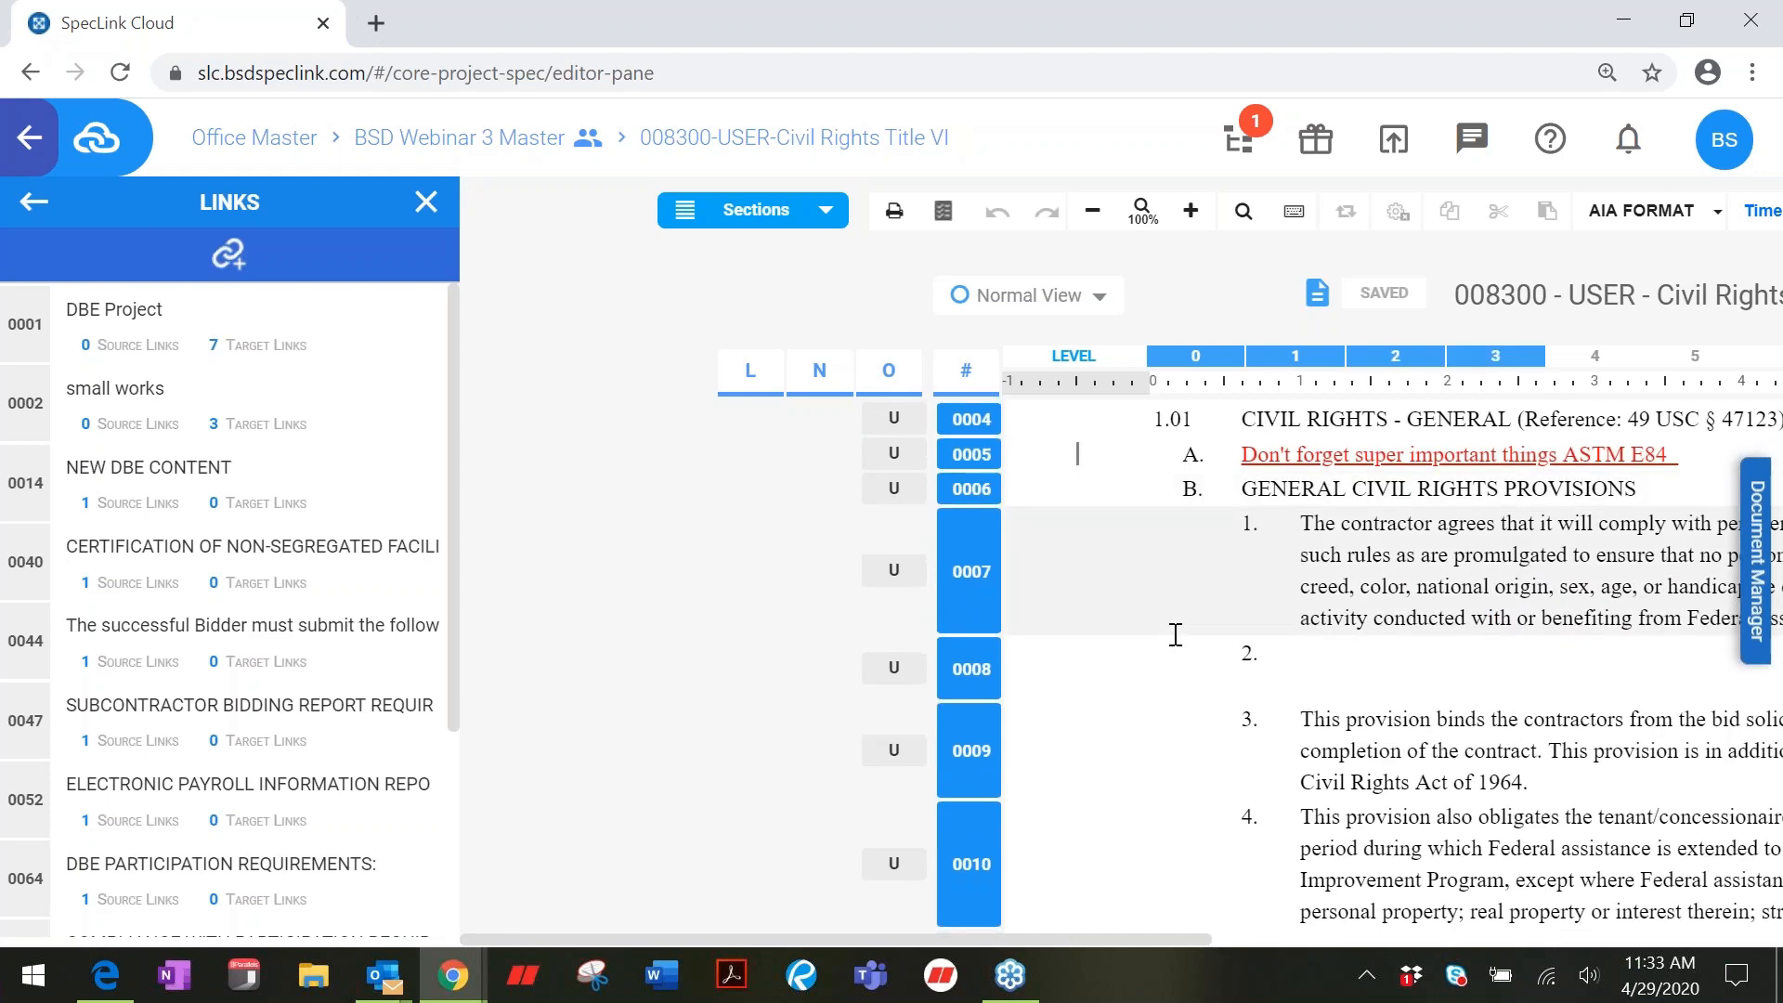
pyautogui.scroll(1, 1175, 634)
pyautogui.click(105, 315)
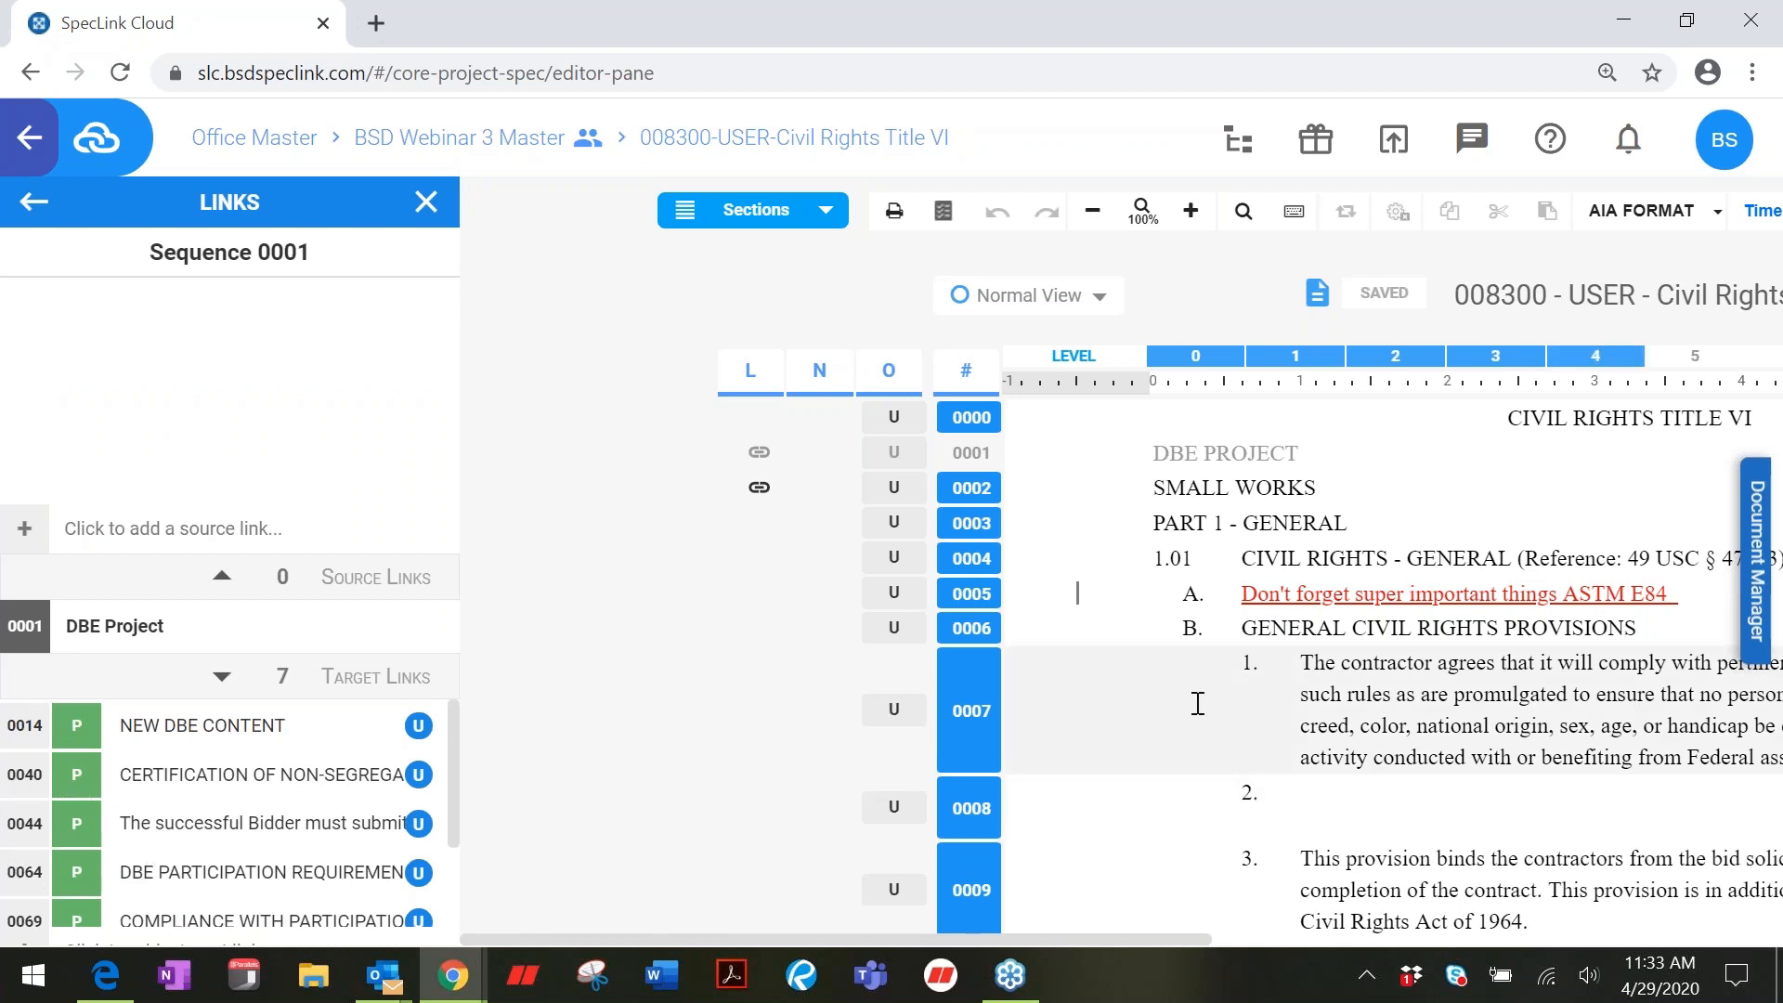
pyautogui.click(1309, 713)
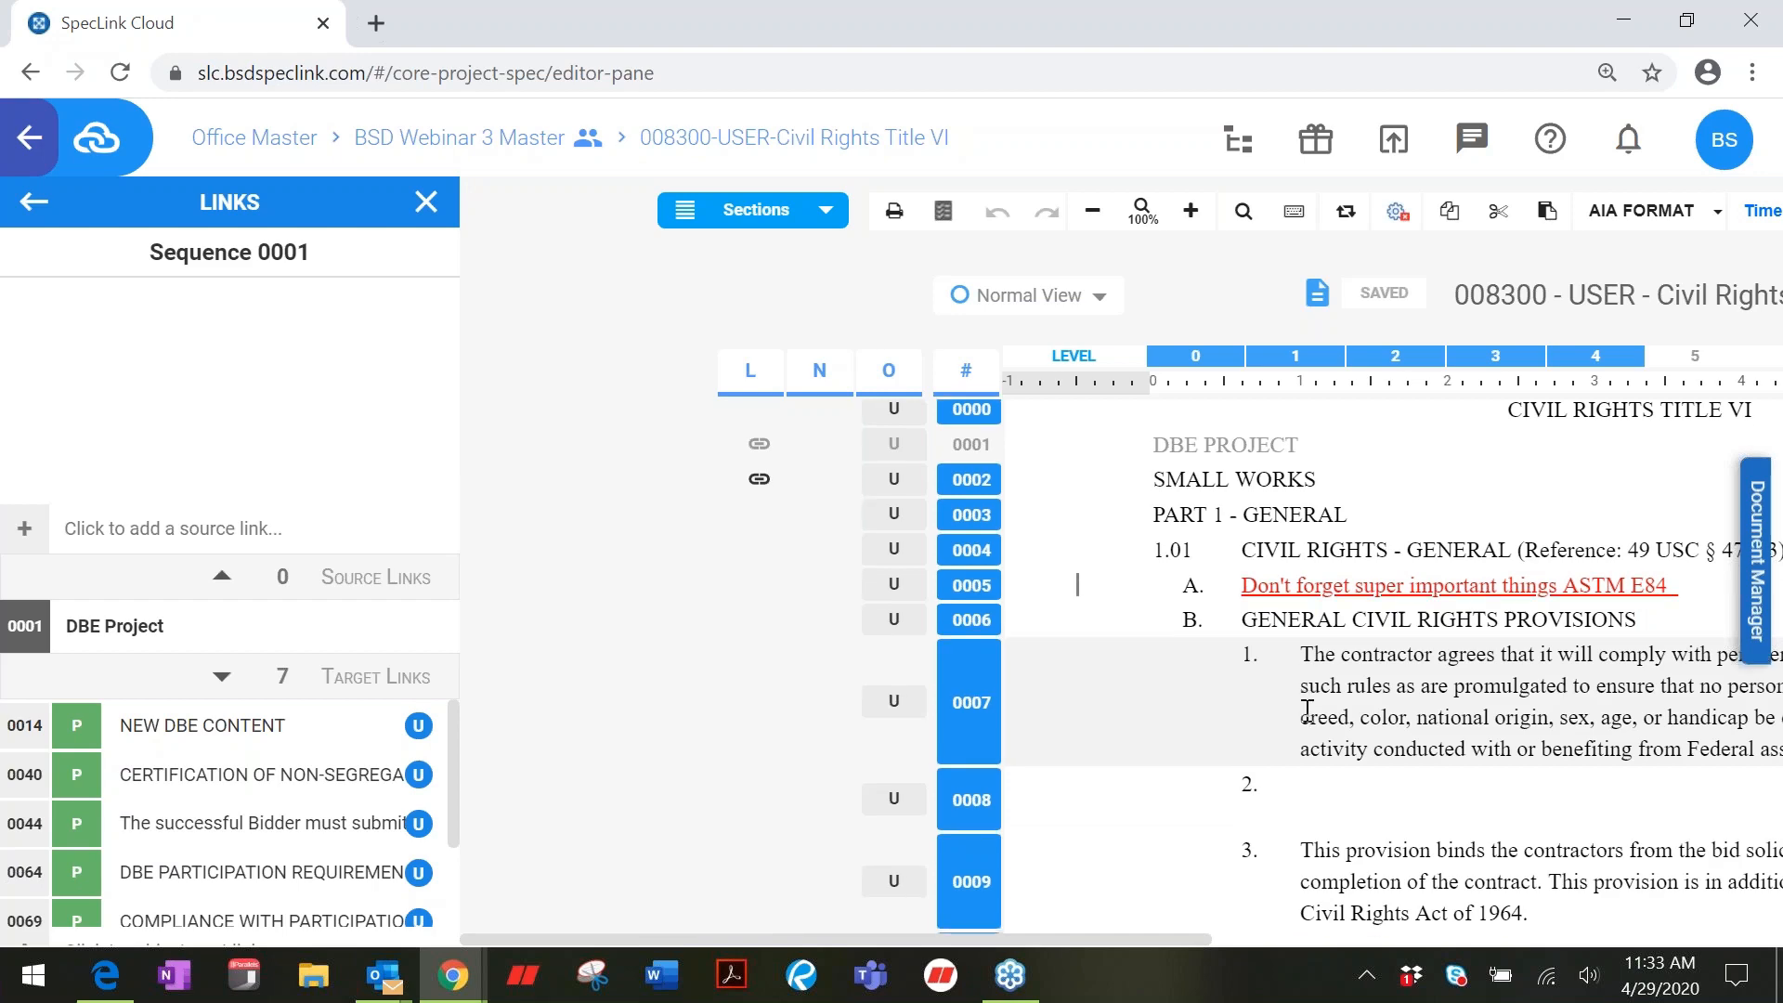
pyautogui.scroll(-7, 1308, 710)
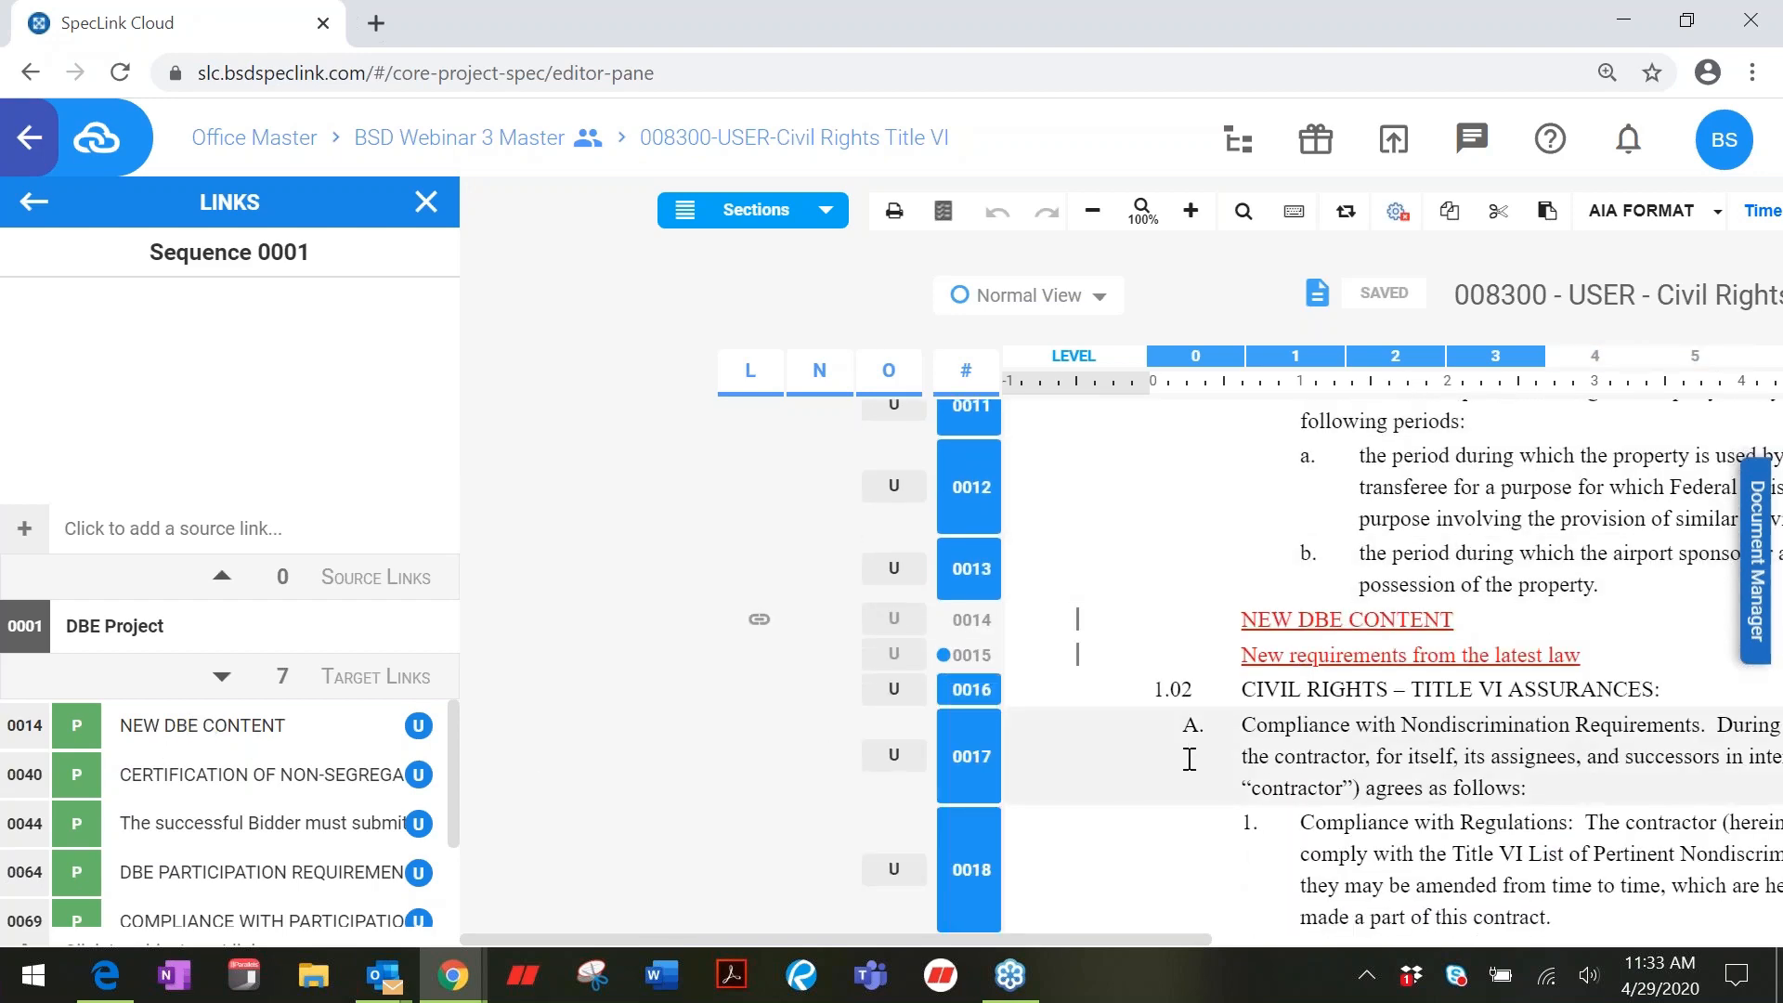
pyautogui.scroll(-2, 1189, 759)
pyautogui.scroll(-6, 1172, 756)
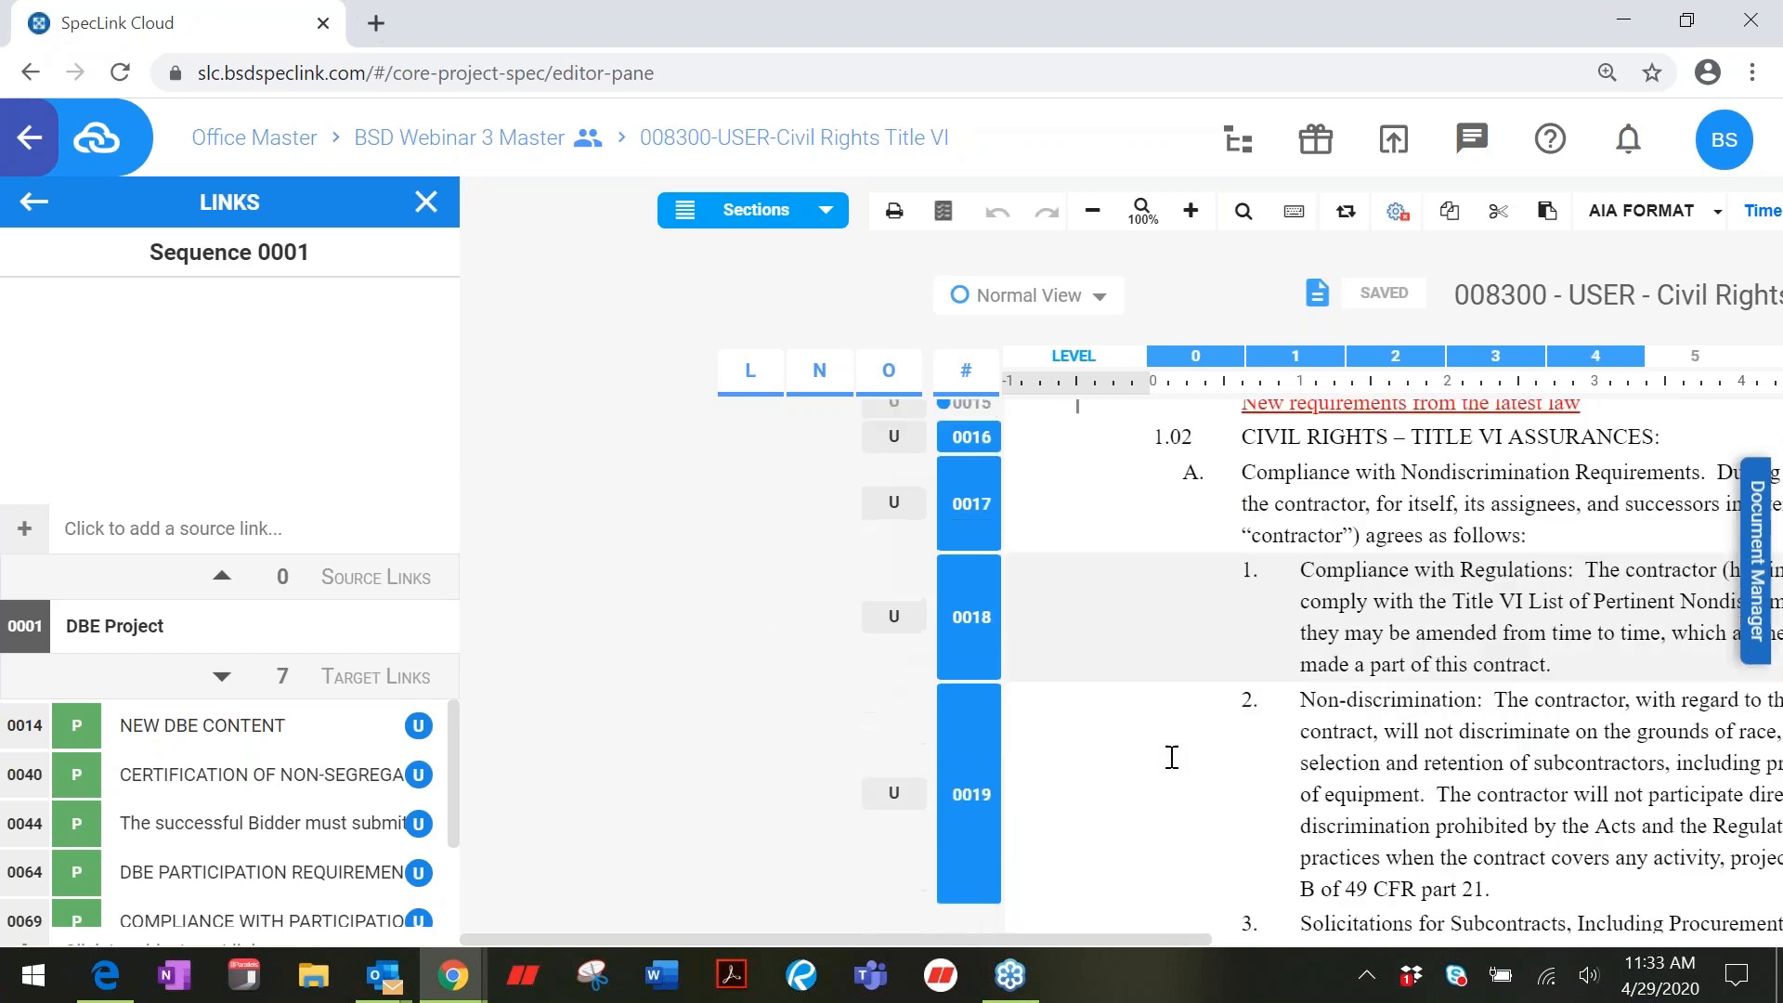
pyautogui.scroll(-4, 1171, 756)
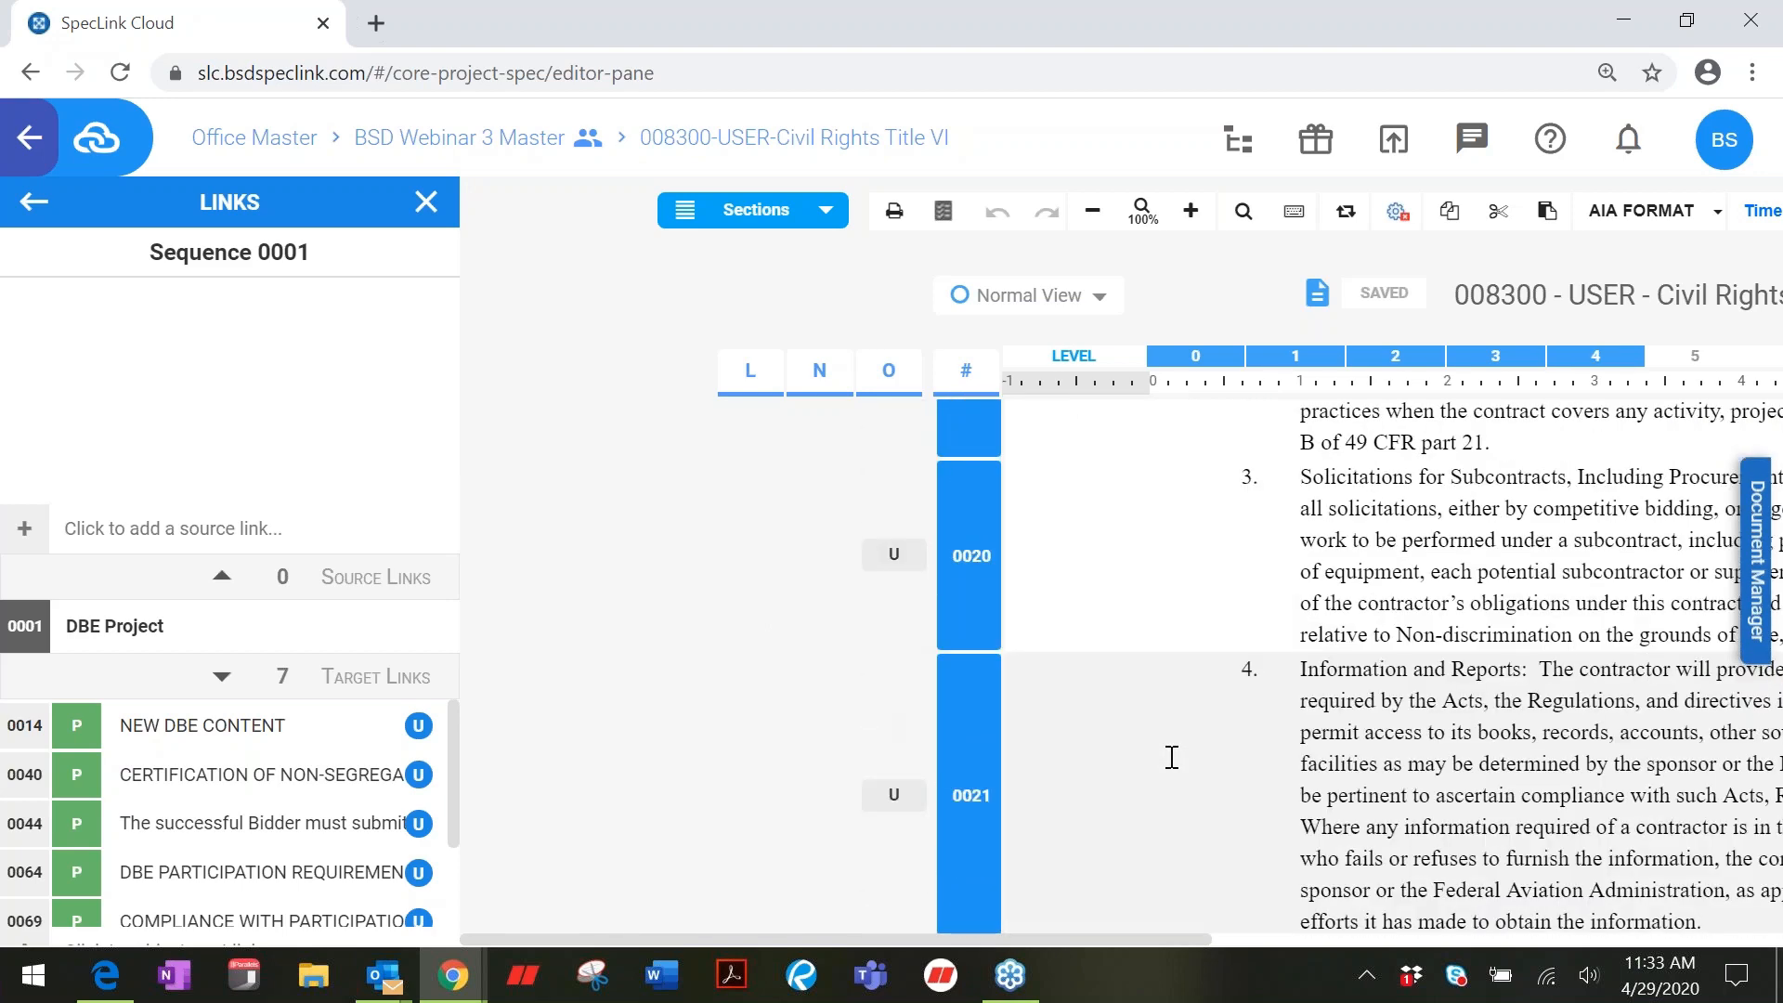
pyautogui.scroll(-10, 1171, 757)
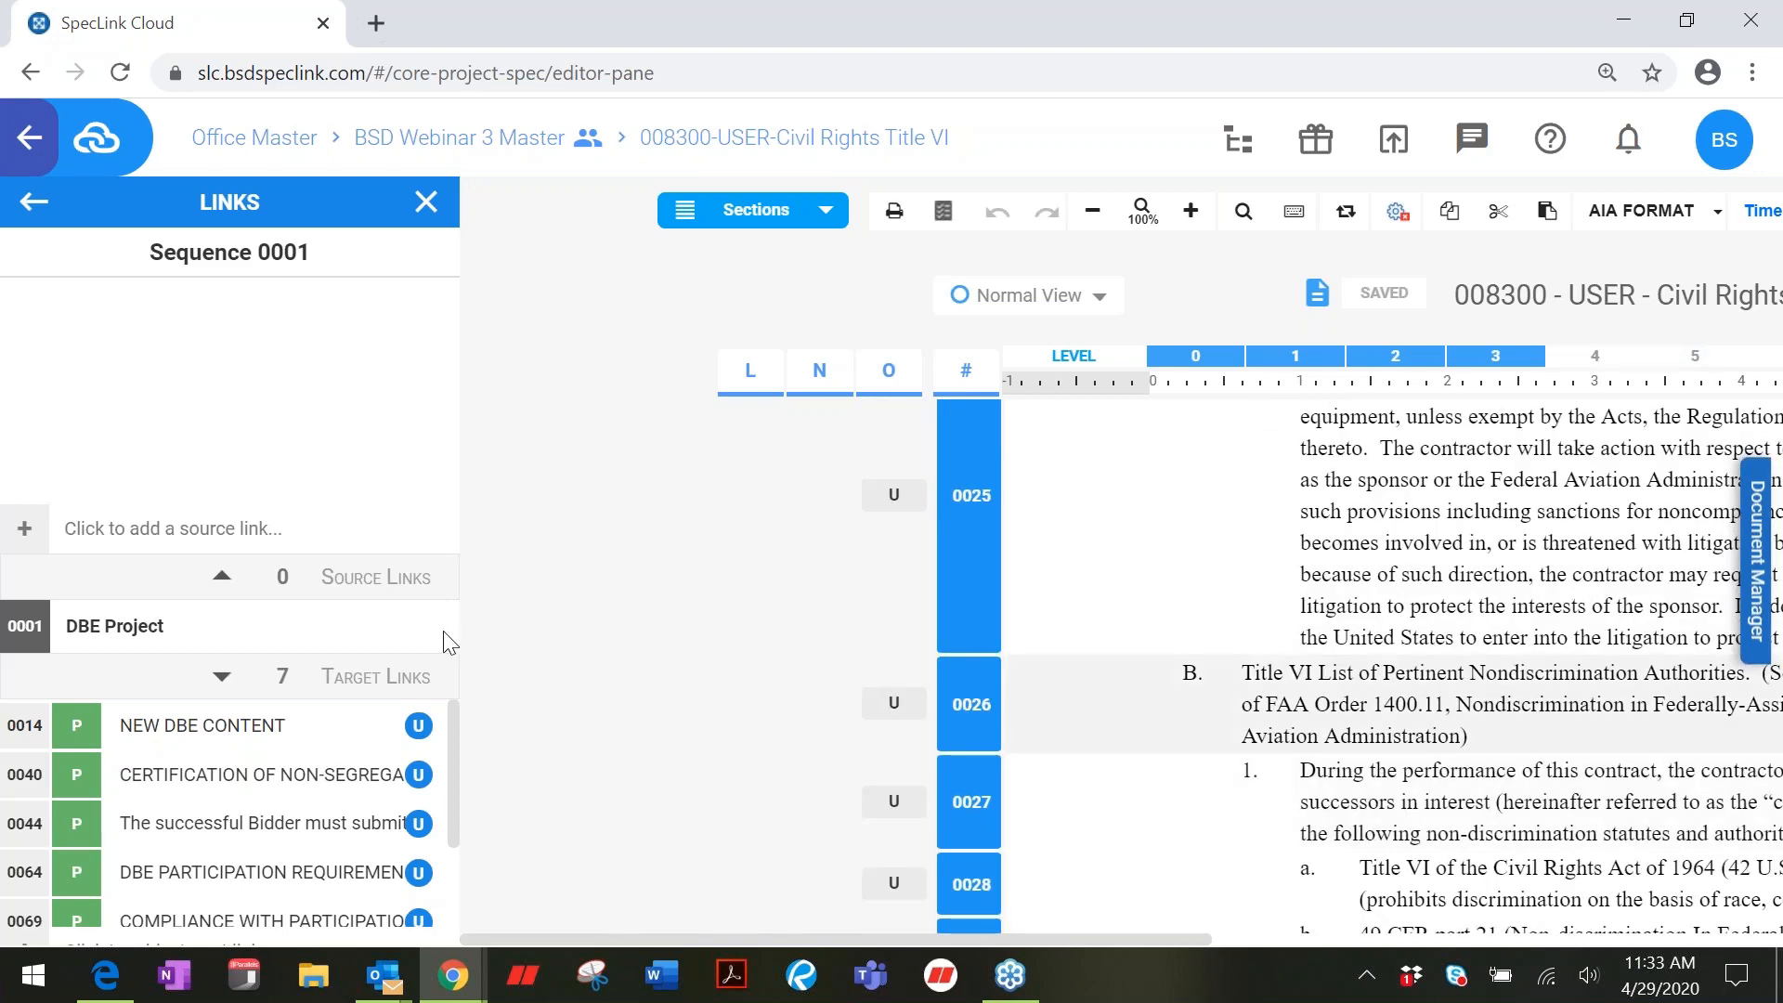
pyautogui.scroll(-2, 451, 754)
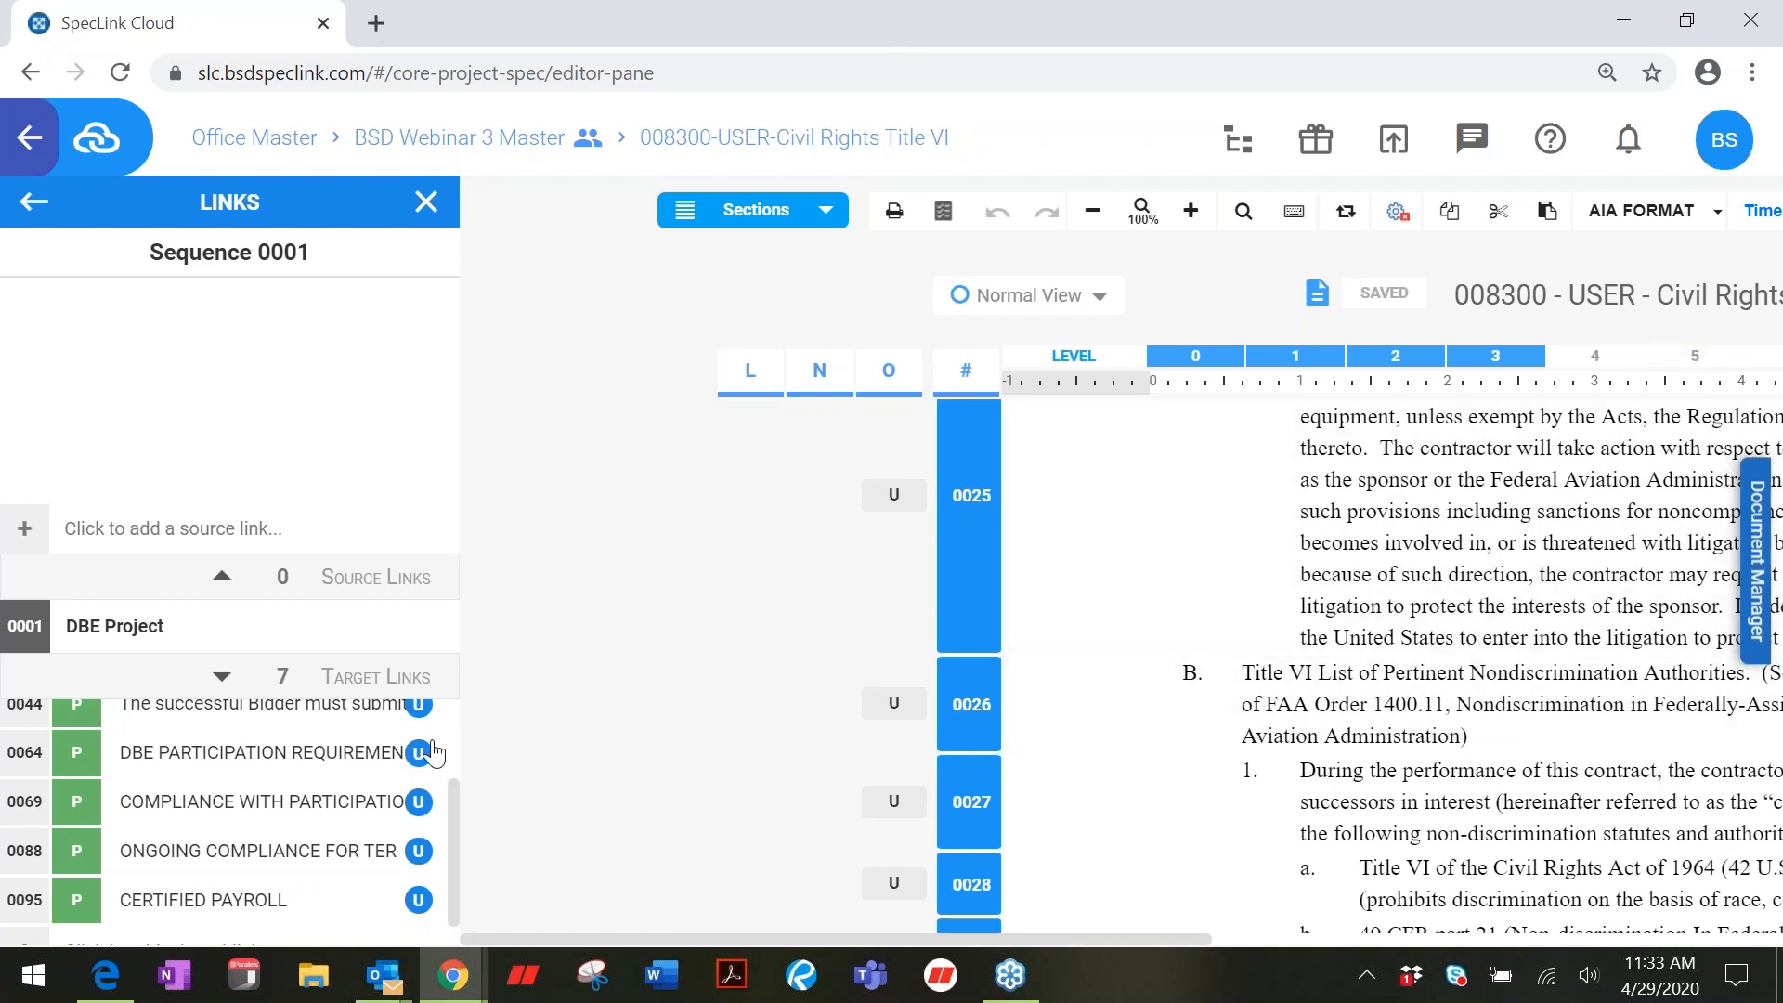
# Step: Add a source link of type P with the Activate color from sequence 0026 to the DBE Project paragraph and save it
pyautogui.click(150, 529)
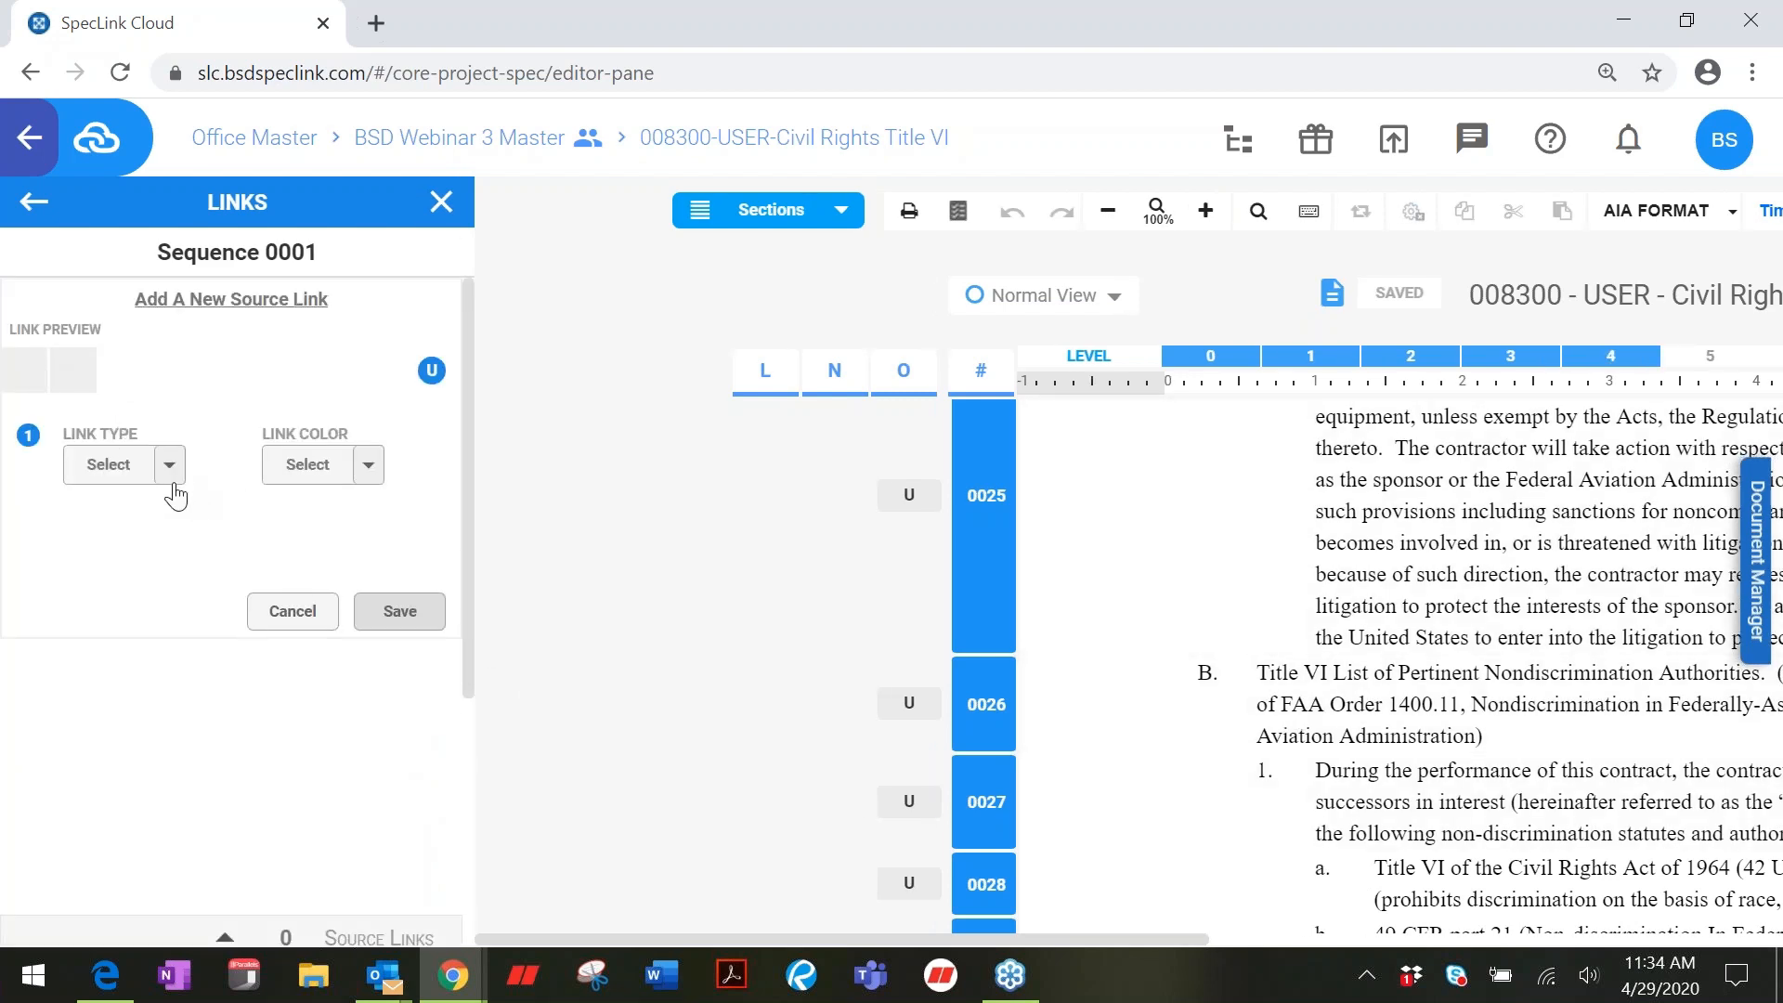
pyautogui.click(170, 466)
pyautogui.click(172, 534)
pyautogui.click(369, 467)
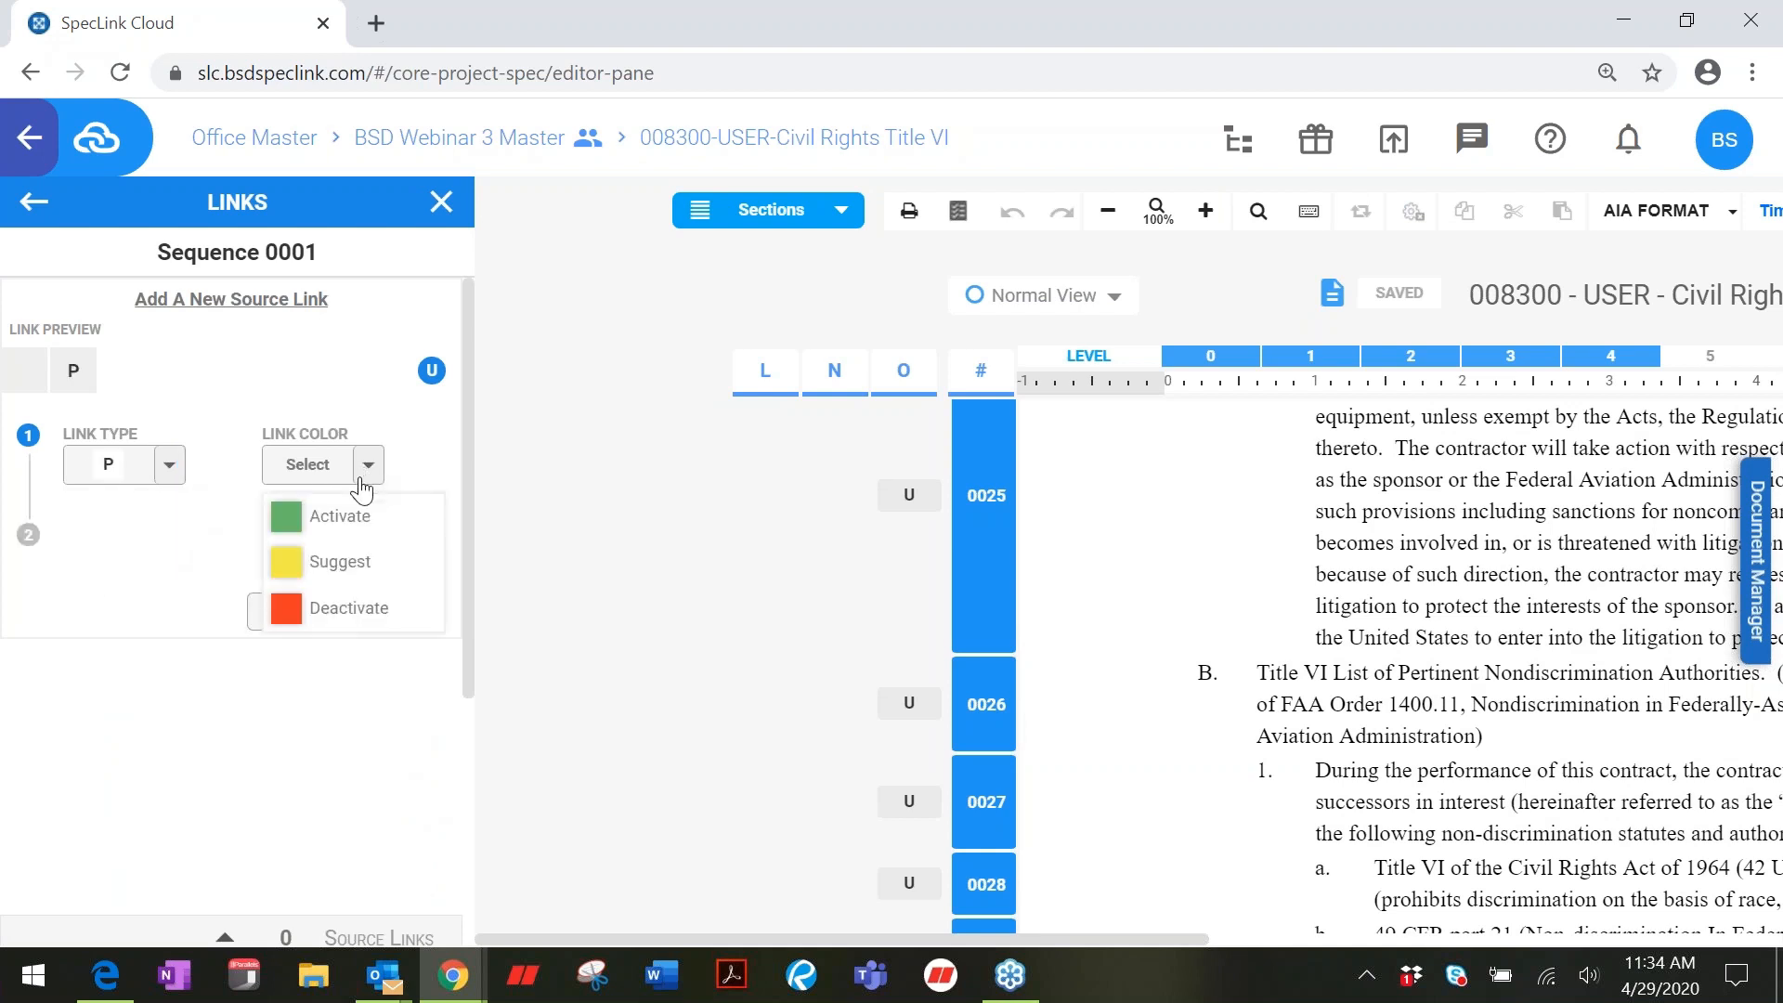
pyautogui.click(359, 516)
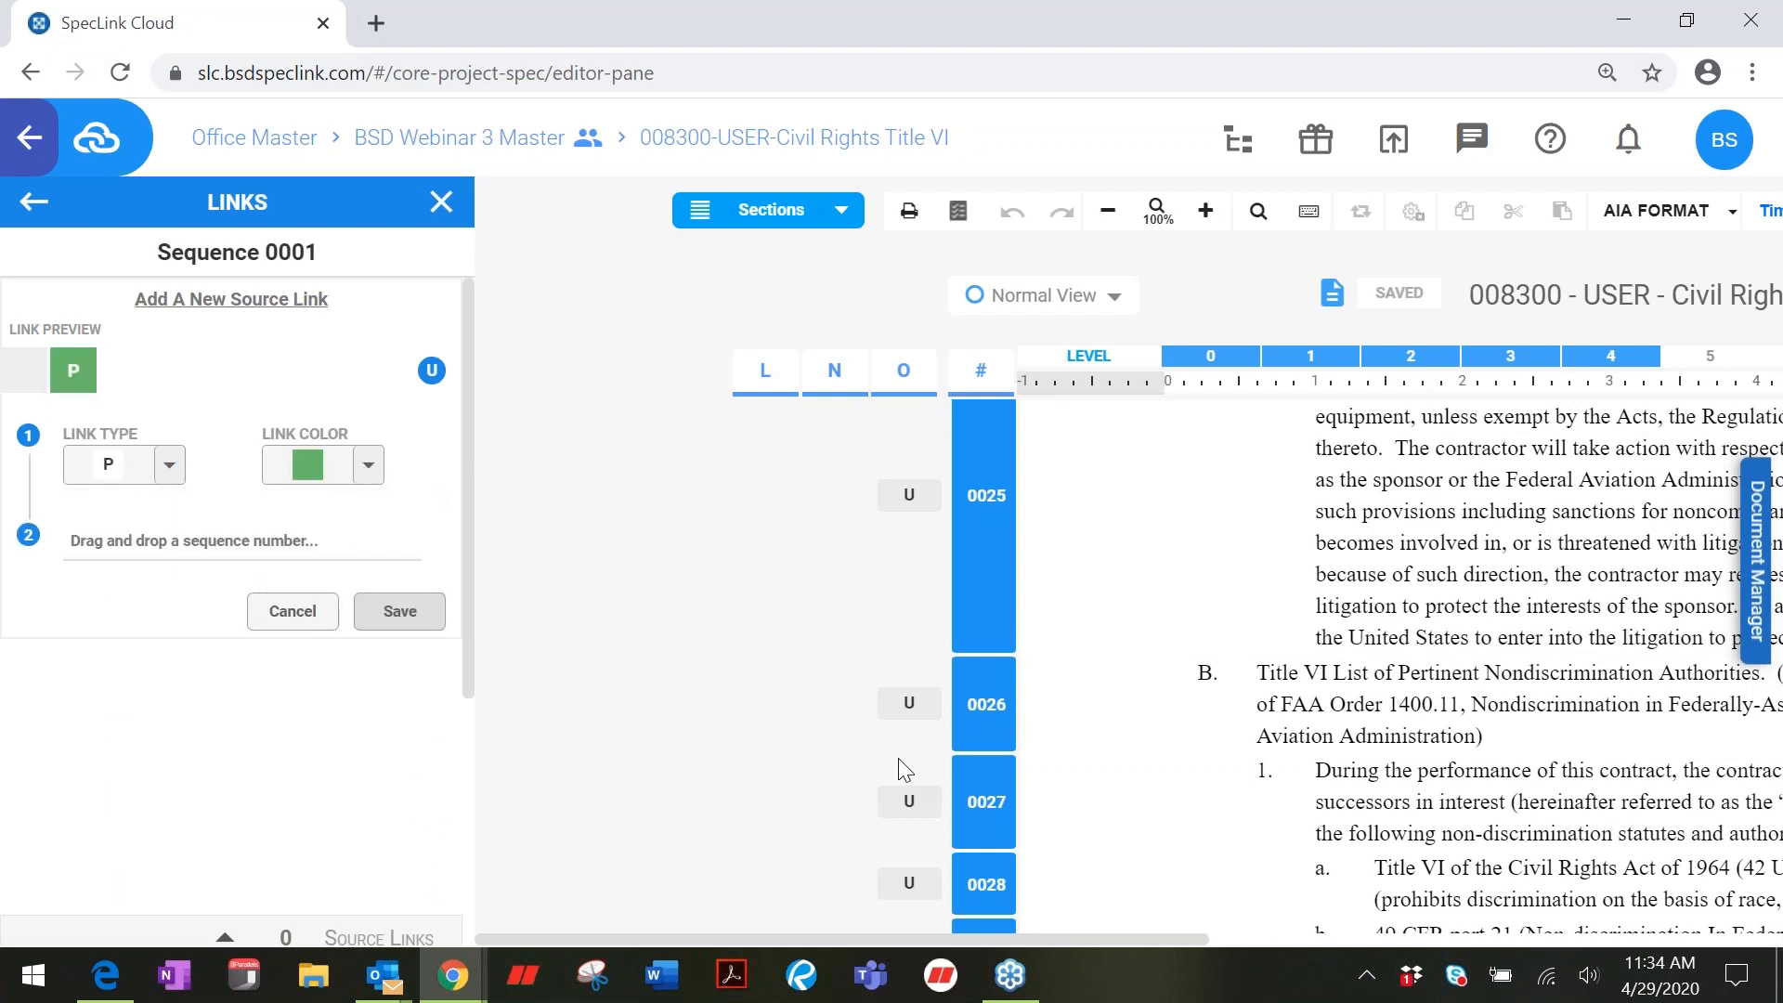
pyautogui.moveTo(988, 713); pyautogui.dragTo(293, 527)
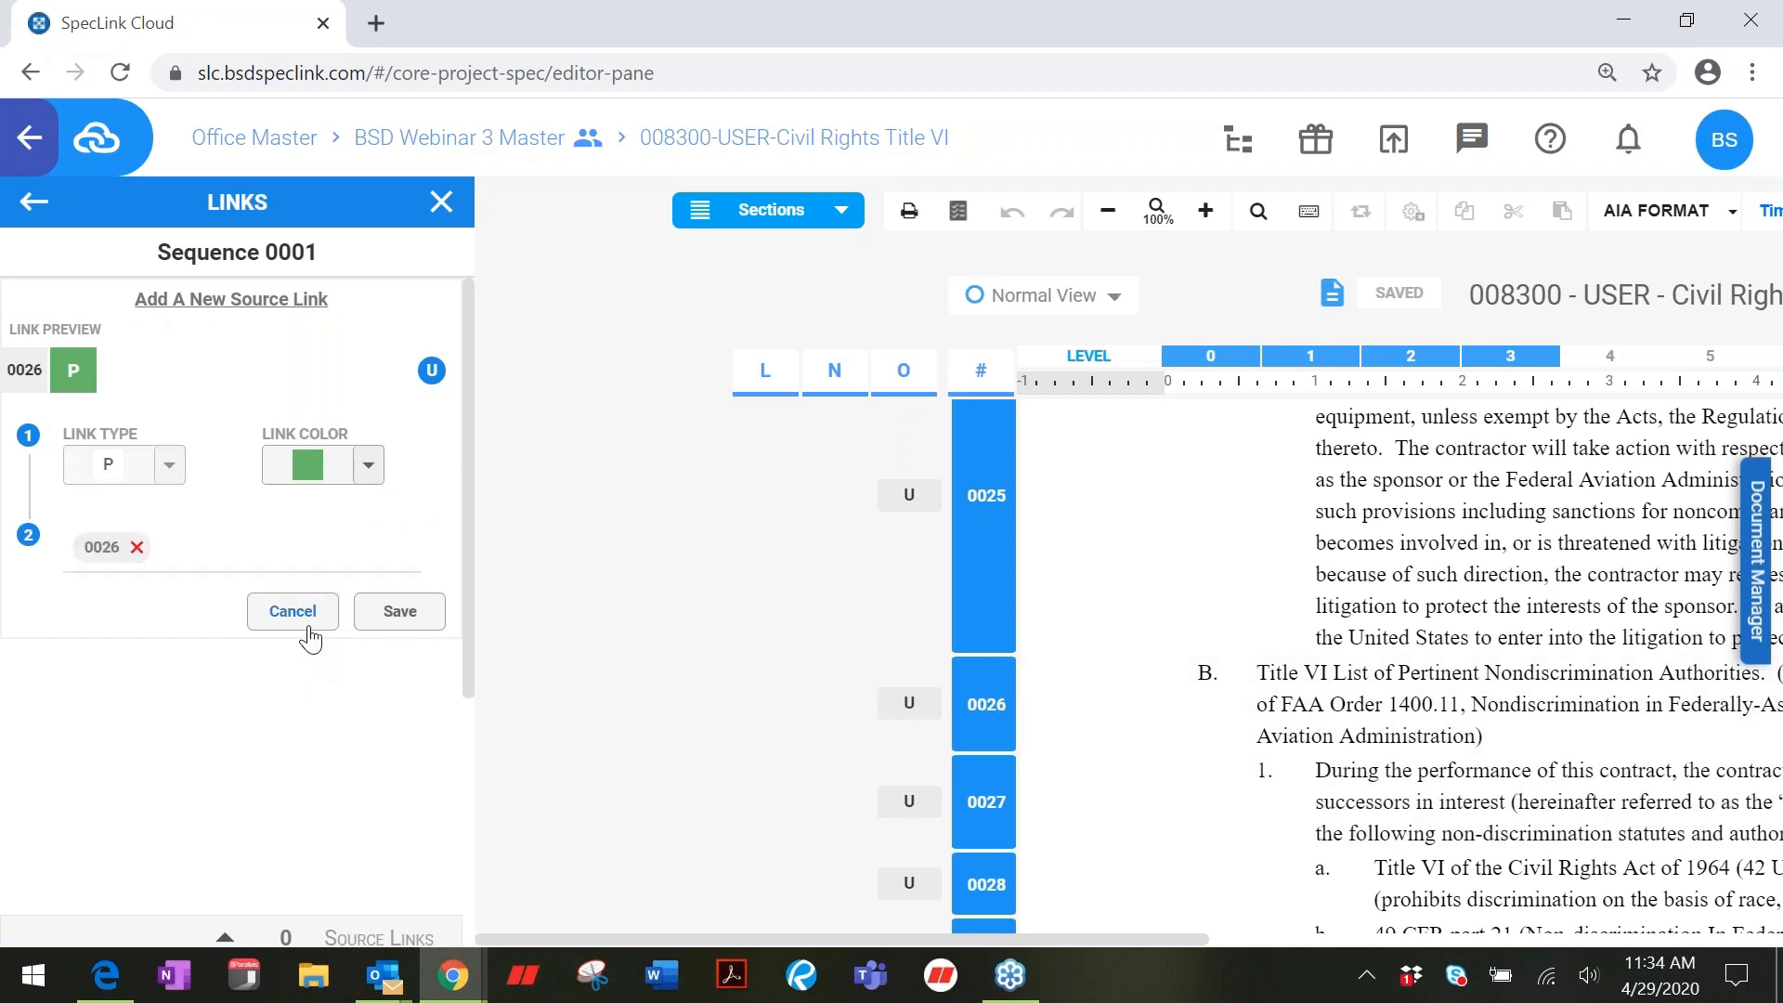
pyautogui.click(405, 615)
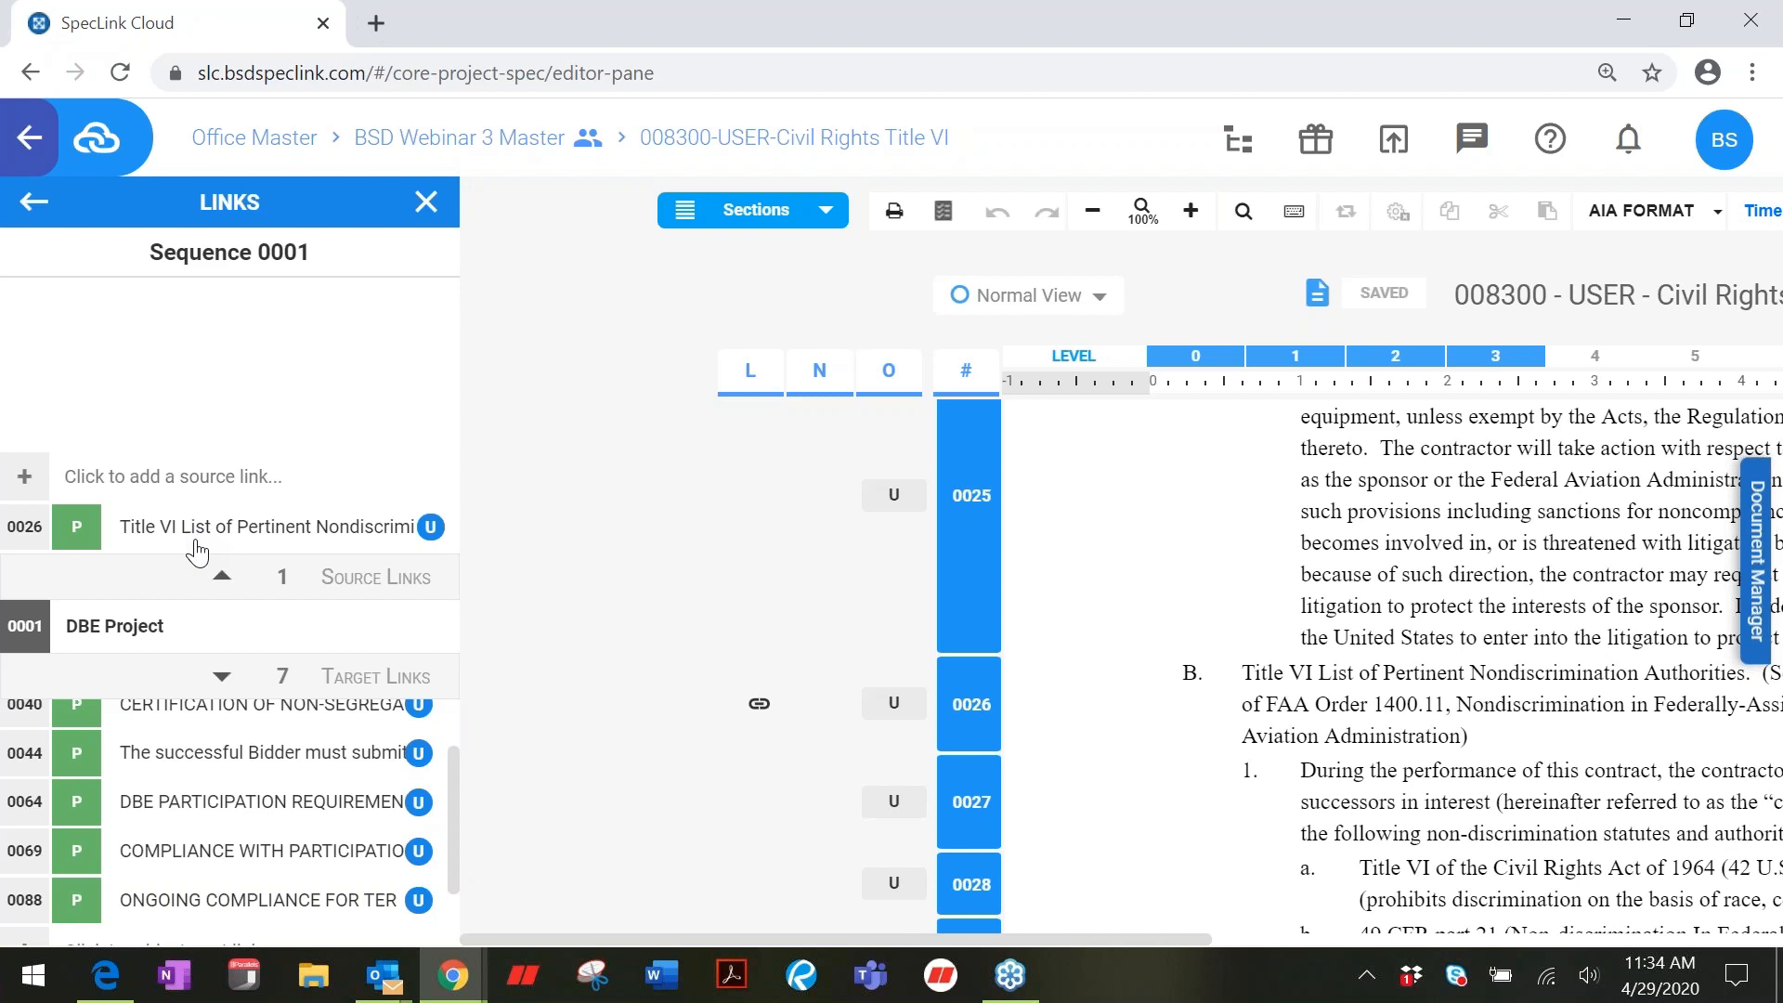
# Step: Deactivate the Title VI List of Pertinent Nondiscrimination Authorities paragraph, sequence 0026
pyautogui.click(1334, 716)
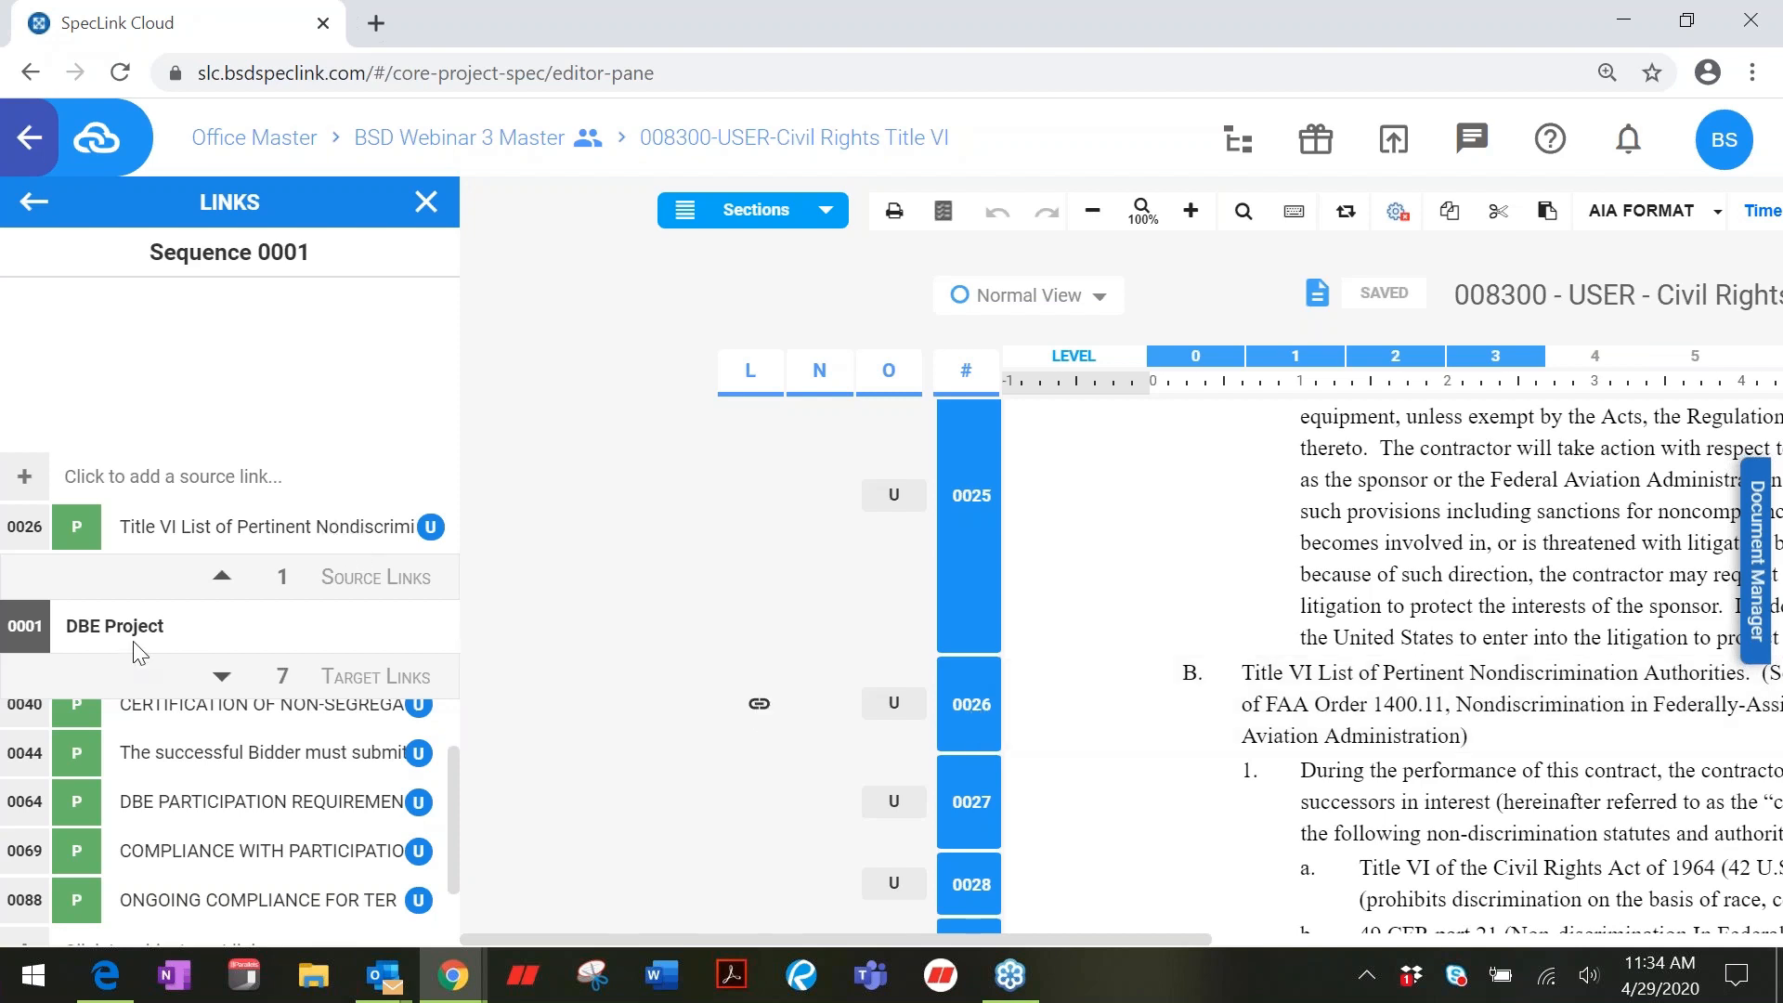
pyautogui.click(969, 720)
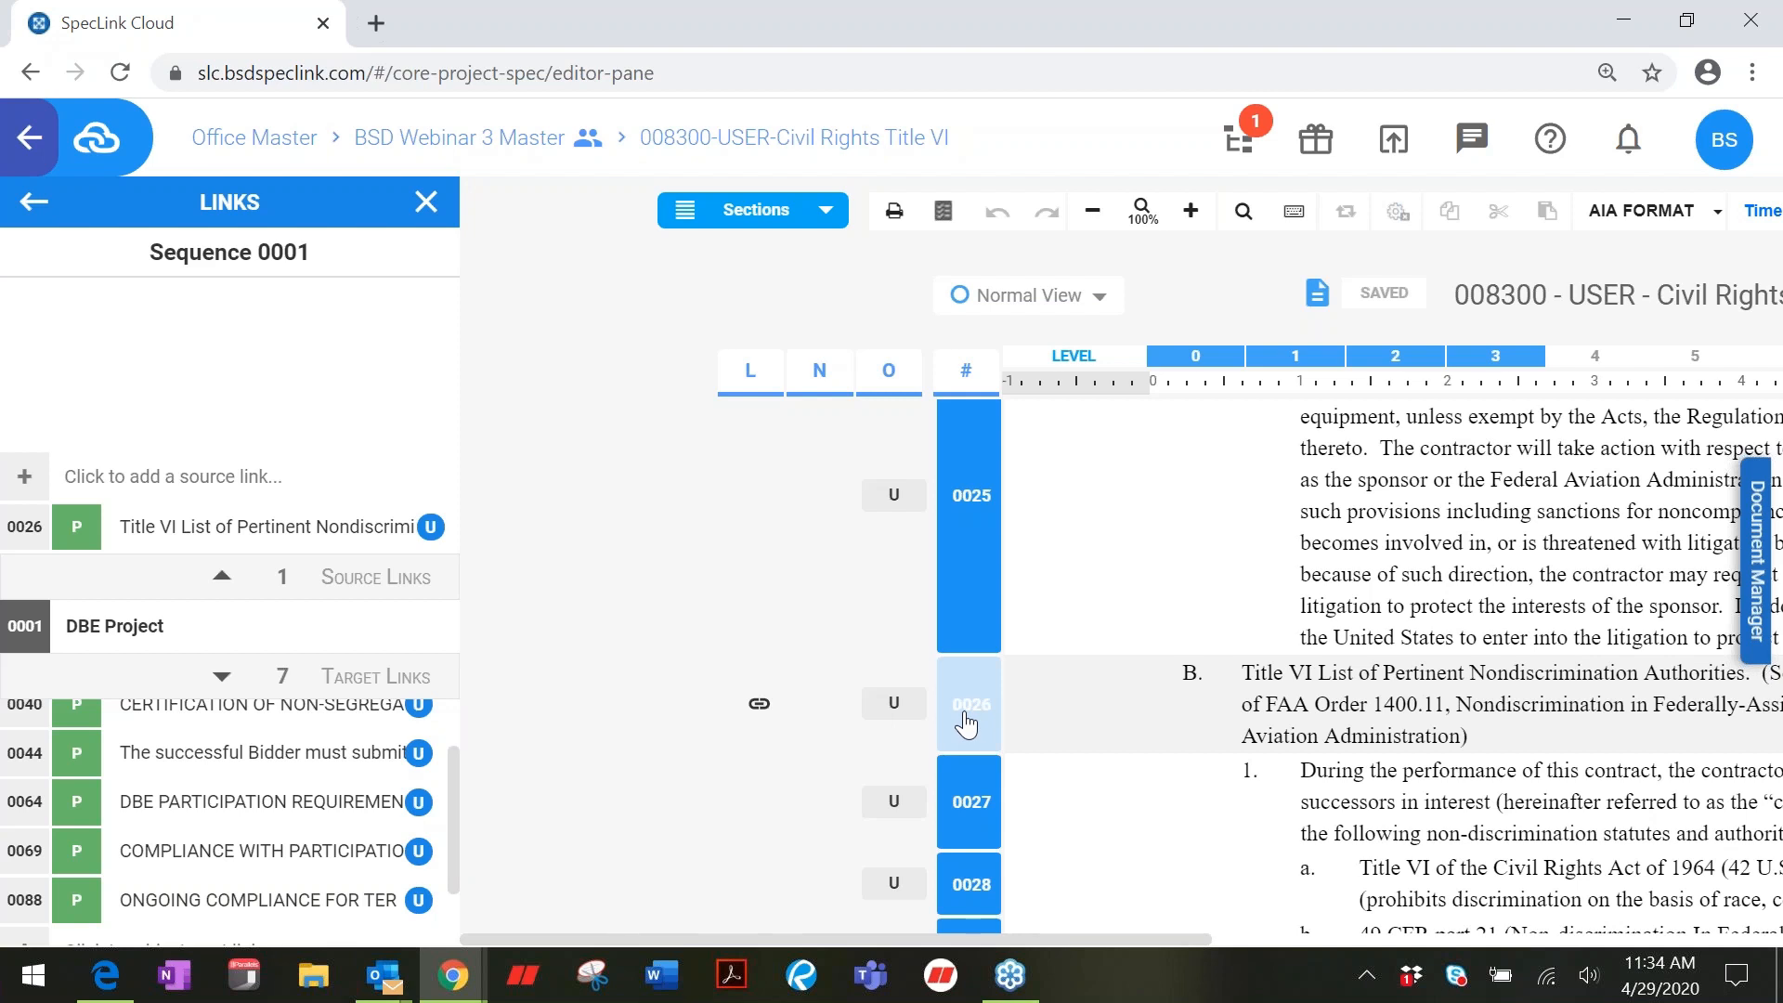
pyautogui.click(966, 723)
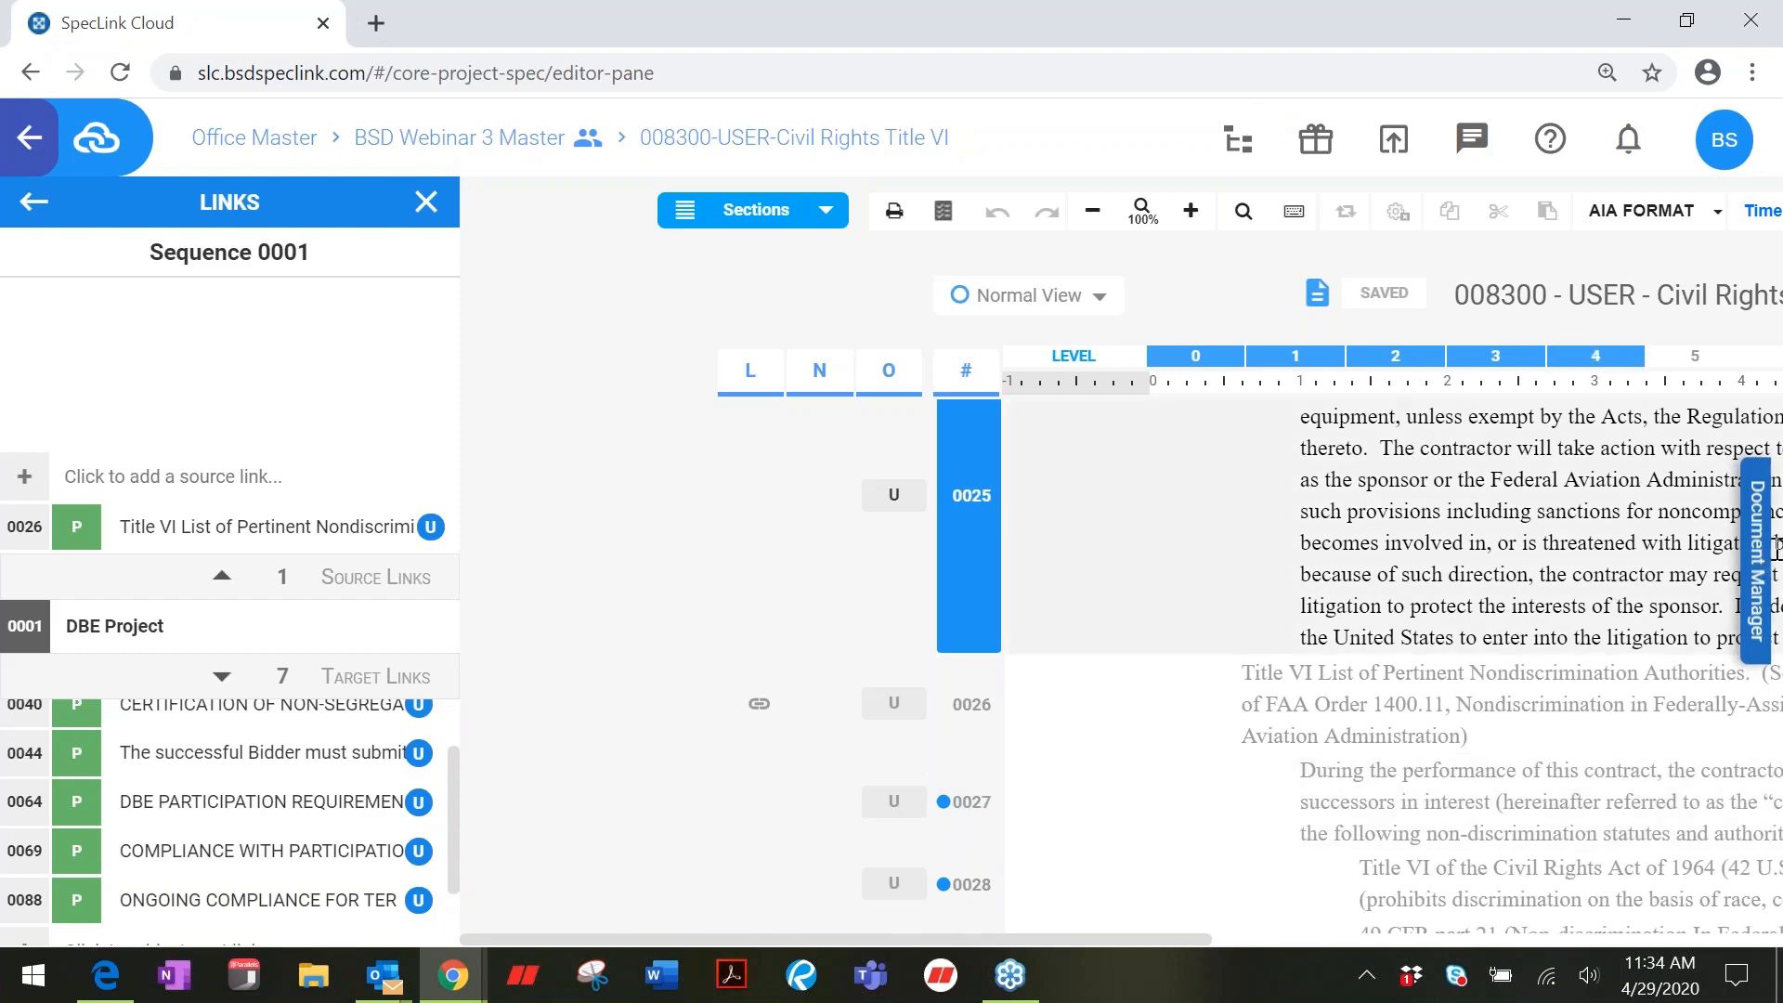
# Step: Check the DBE PROJECT paragraph at the start of the section and return to the list of all the section's links
pyautogui.scroll(1, 1588, 585)
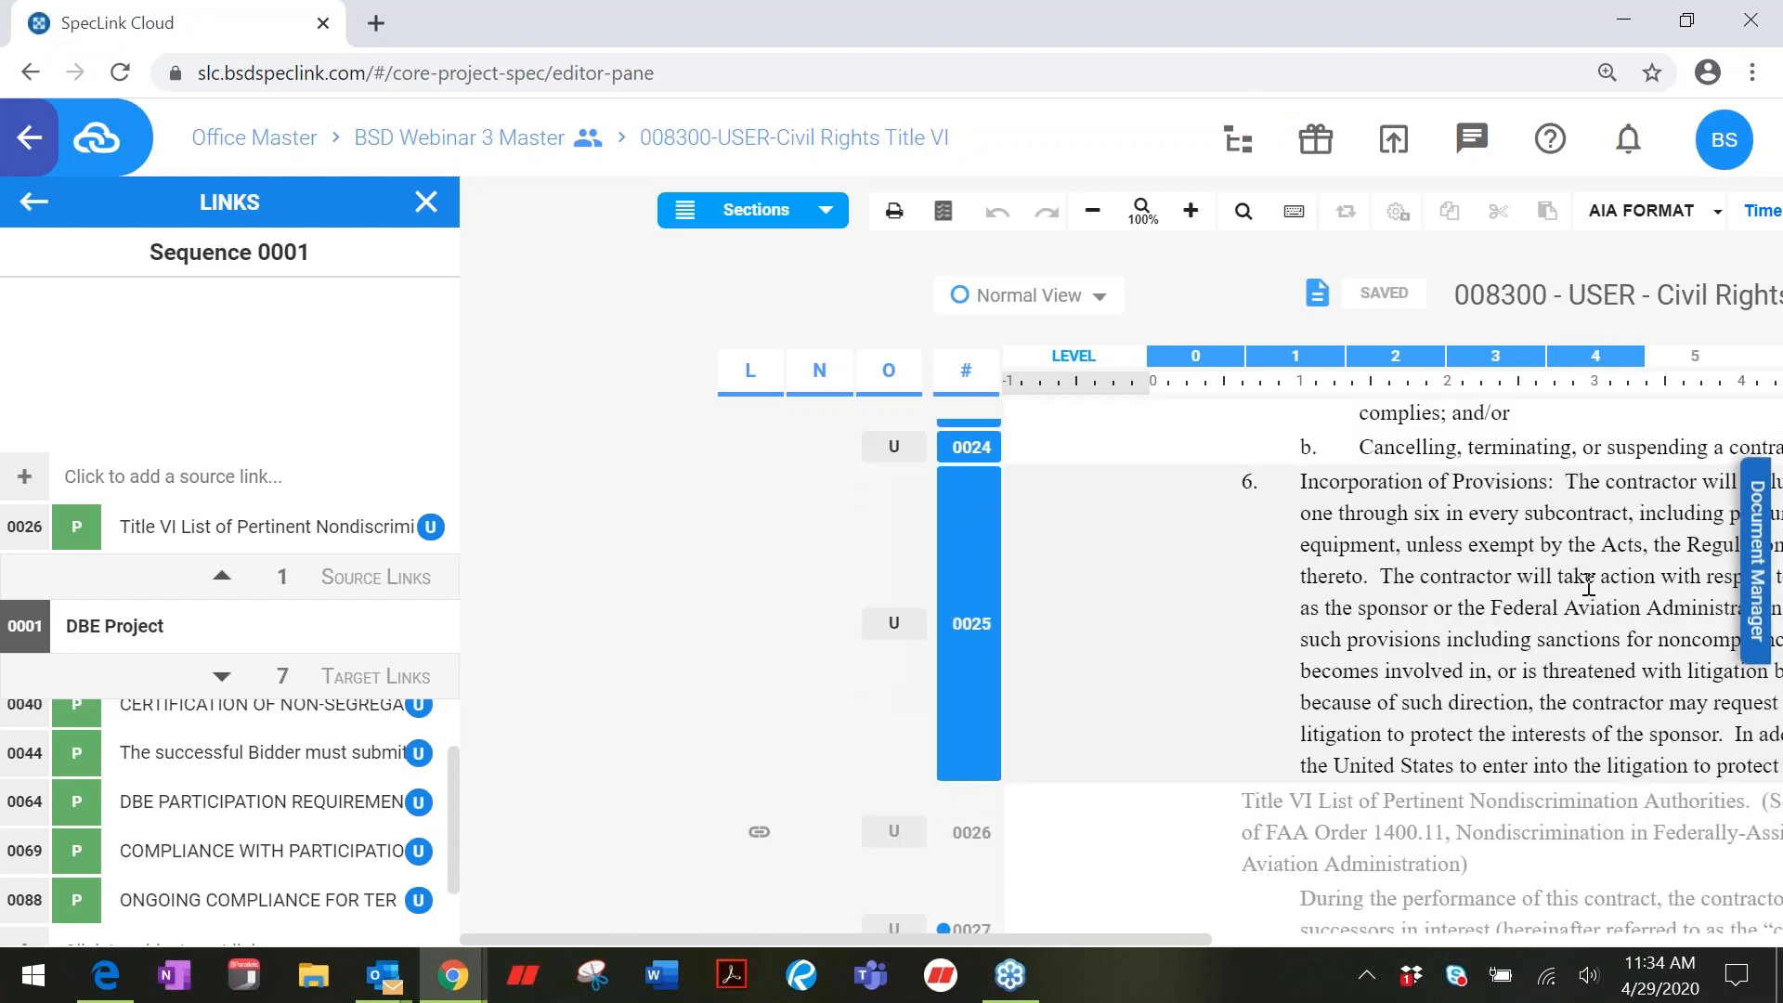
pyautogui.scroll(2, 1588, 585)
pyautogui.scroll(6, 1588, 585)
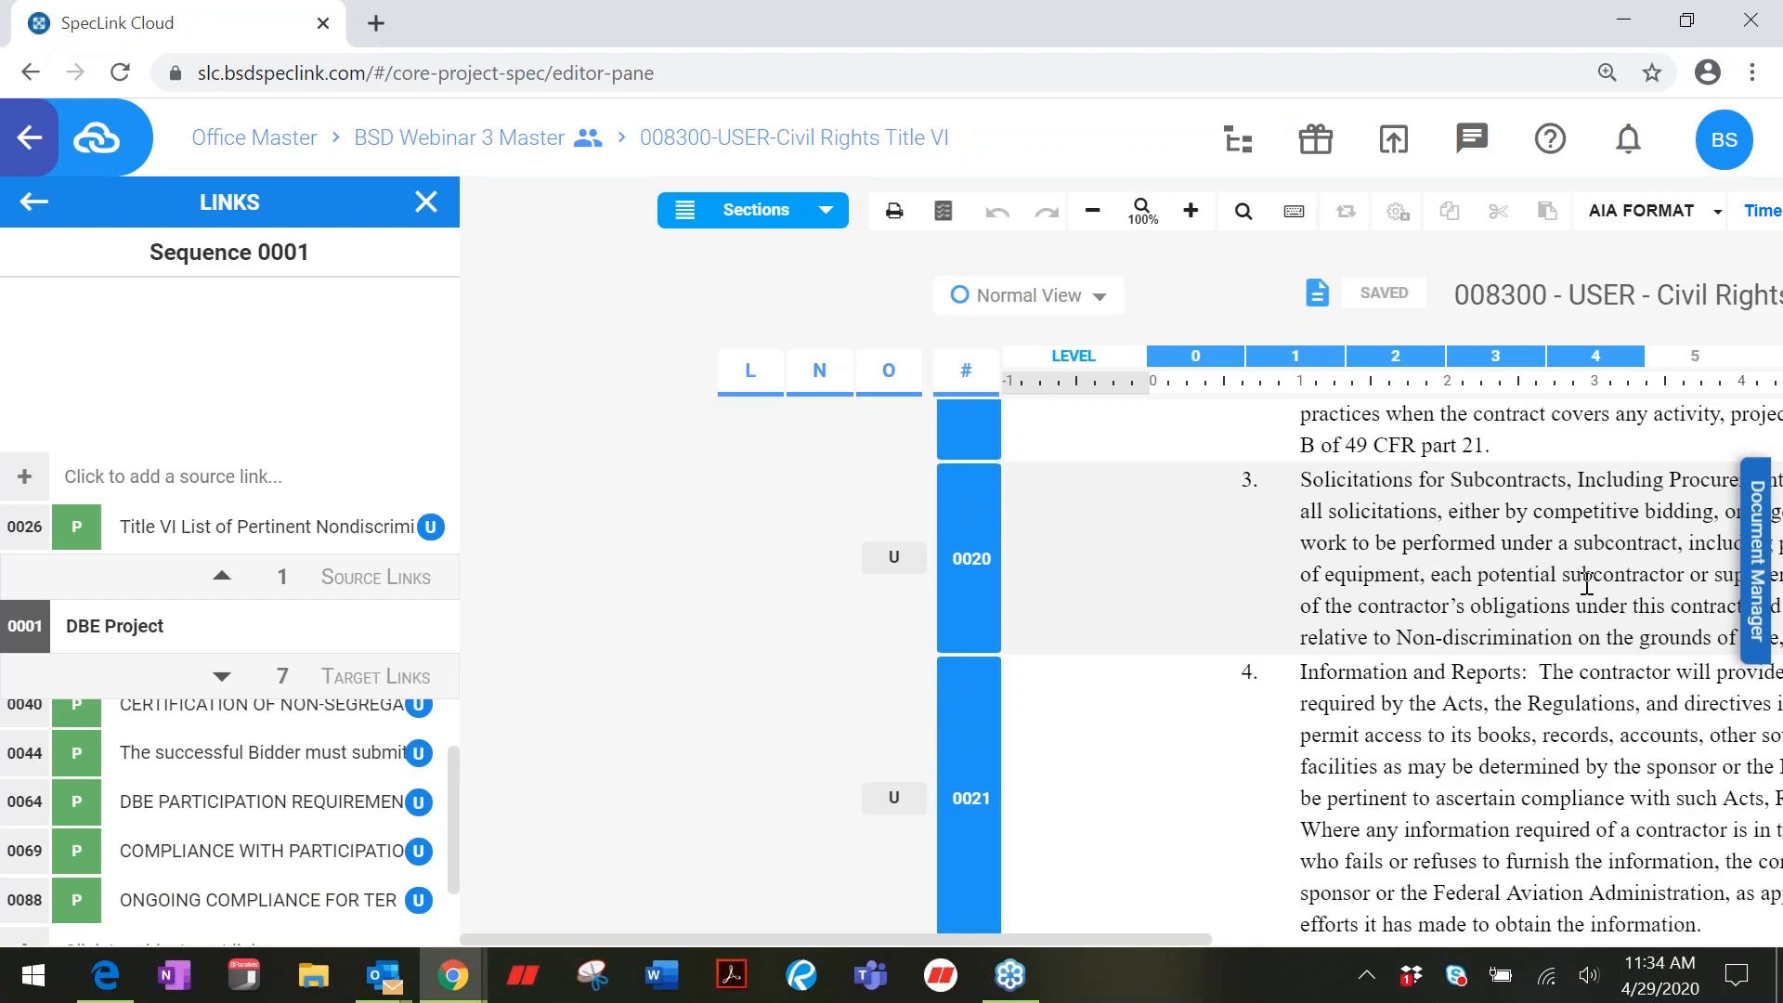
pyautogui.scroll(10, 1588, 583)
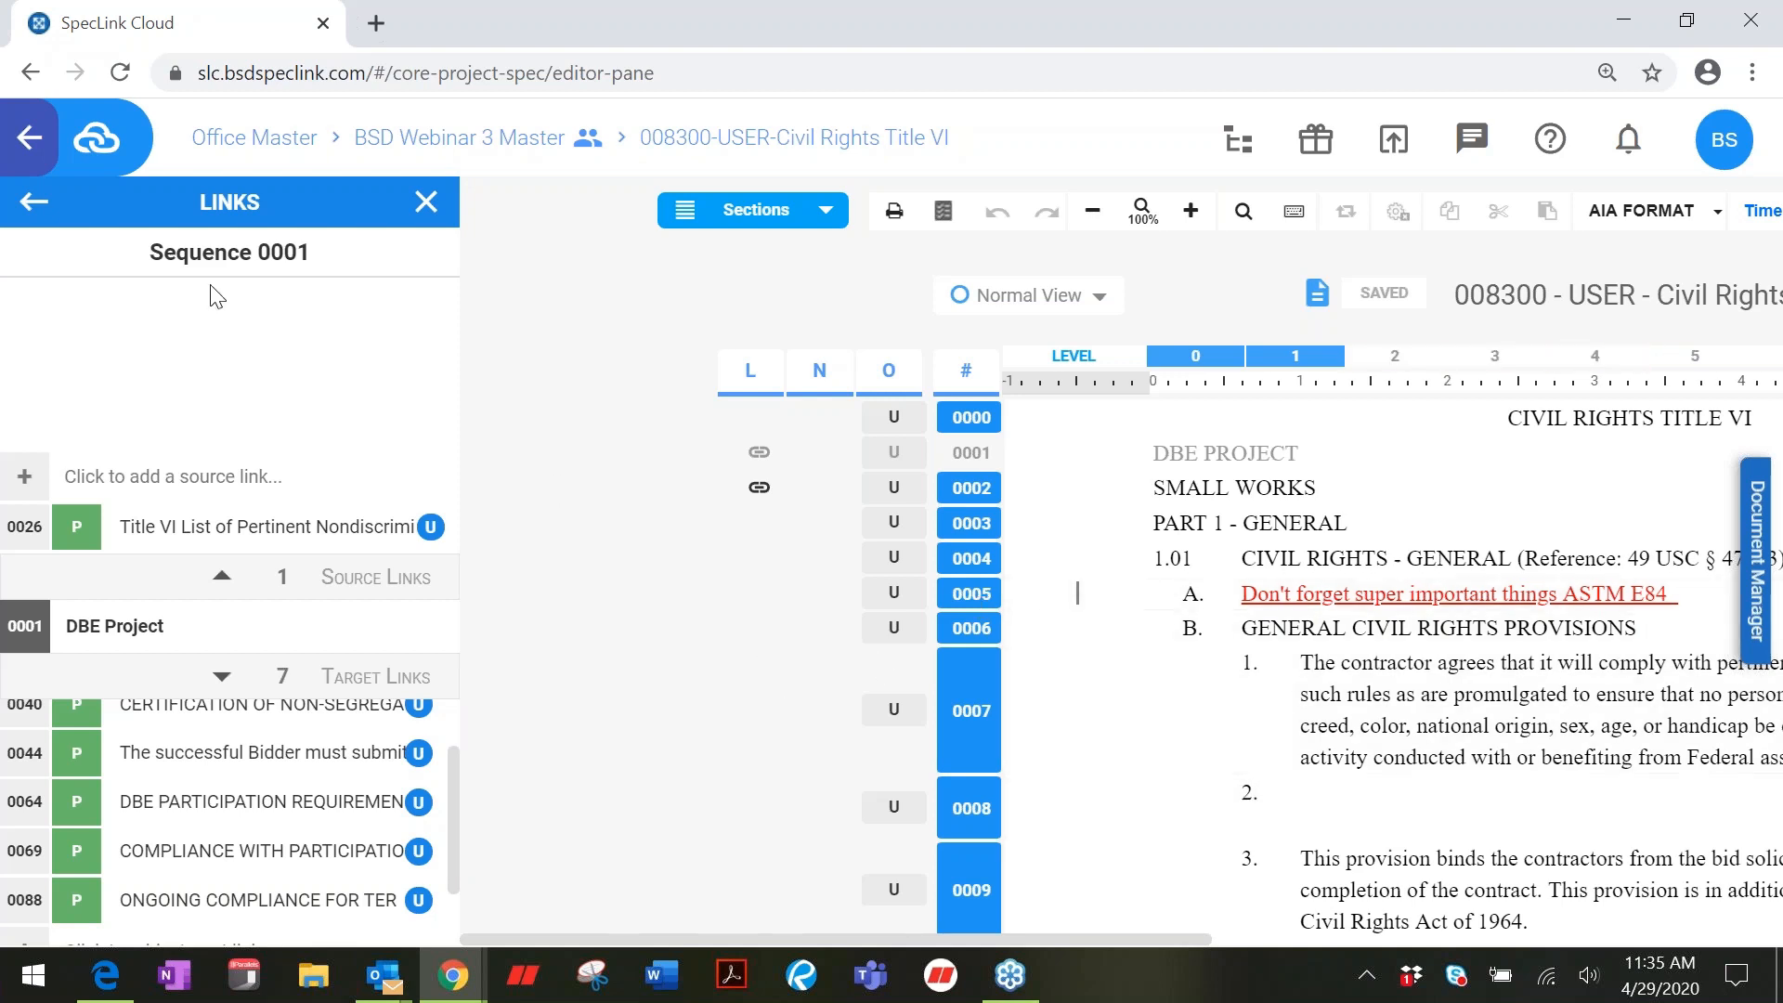
pyautogui.click(35, 208)
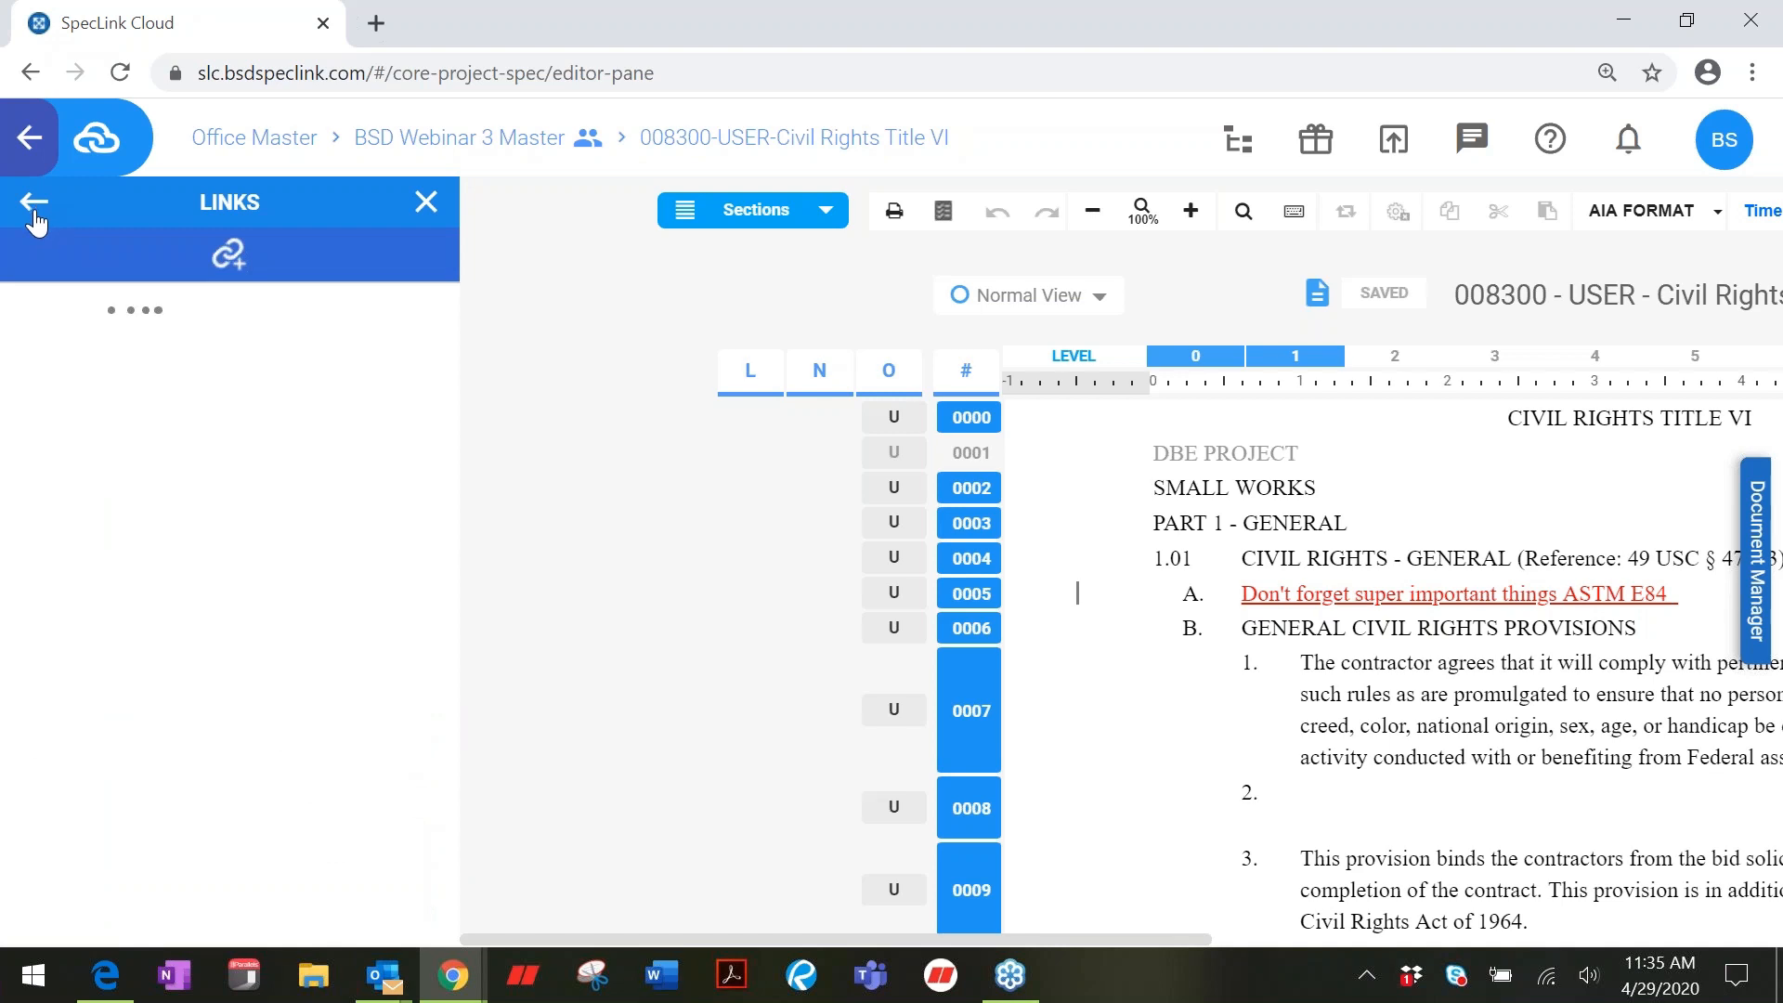
# Step: Activate the DBE PROJECT paragraph, sequence 0001, and display the section's tags
pyautogui.click(428, 206)
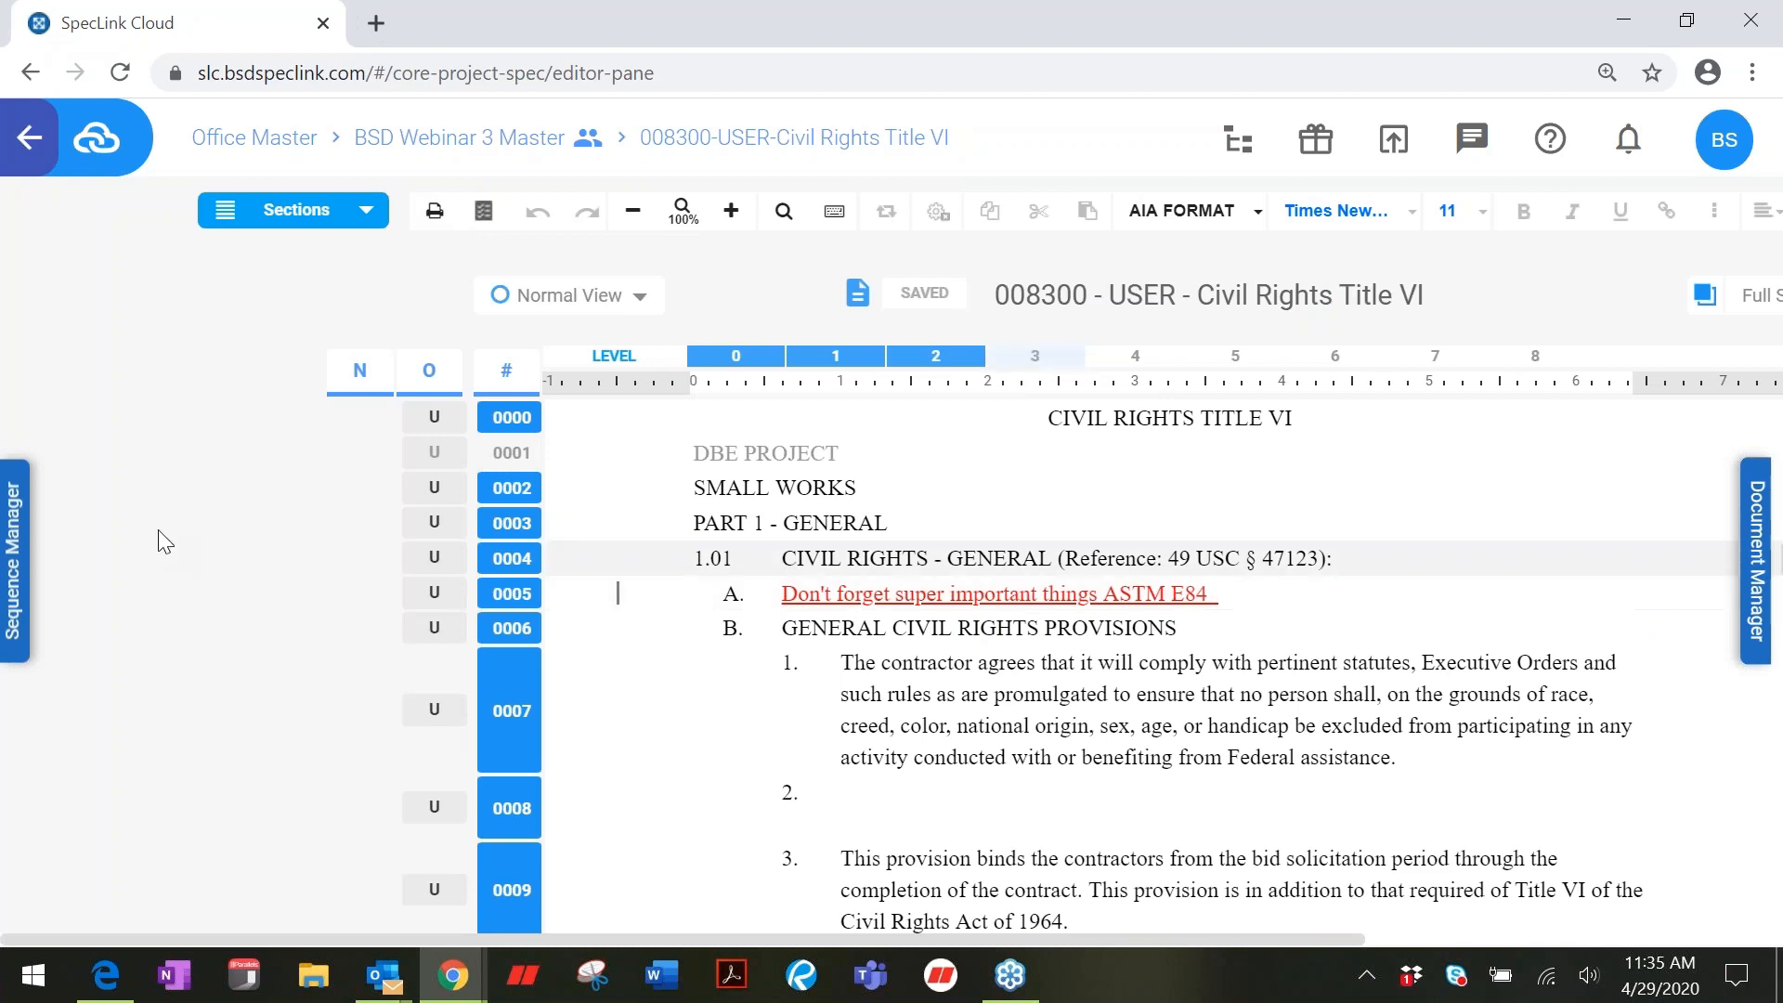
pyautogui.click(512, 453)
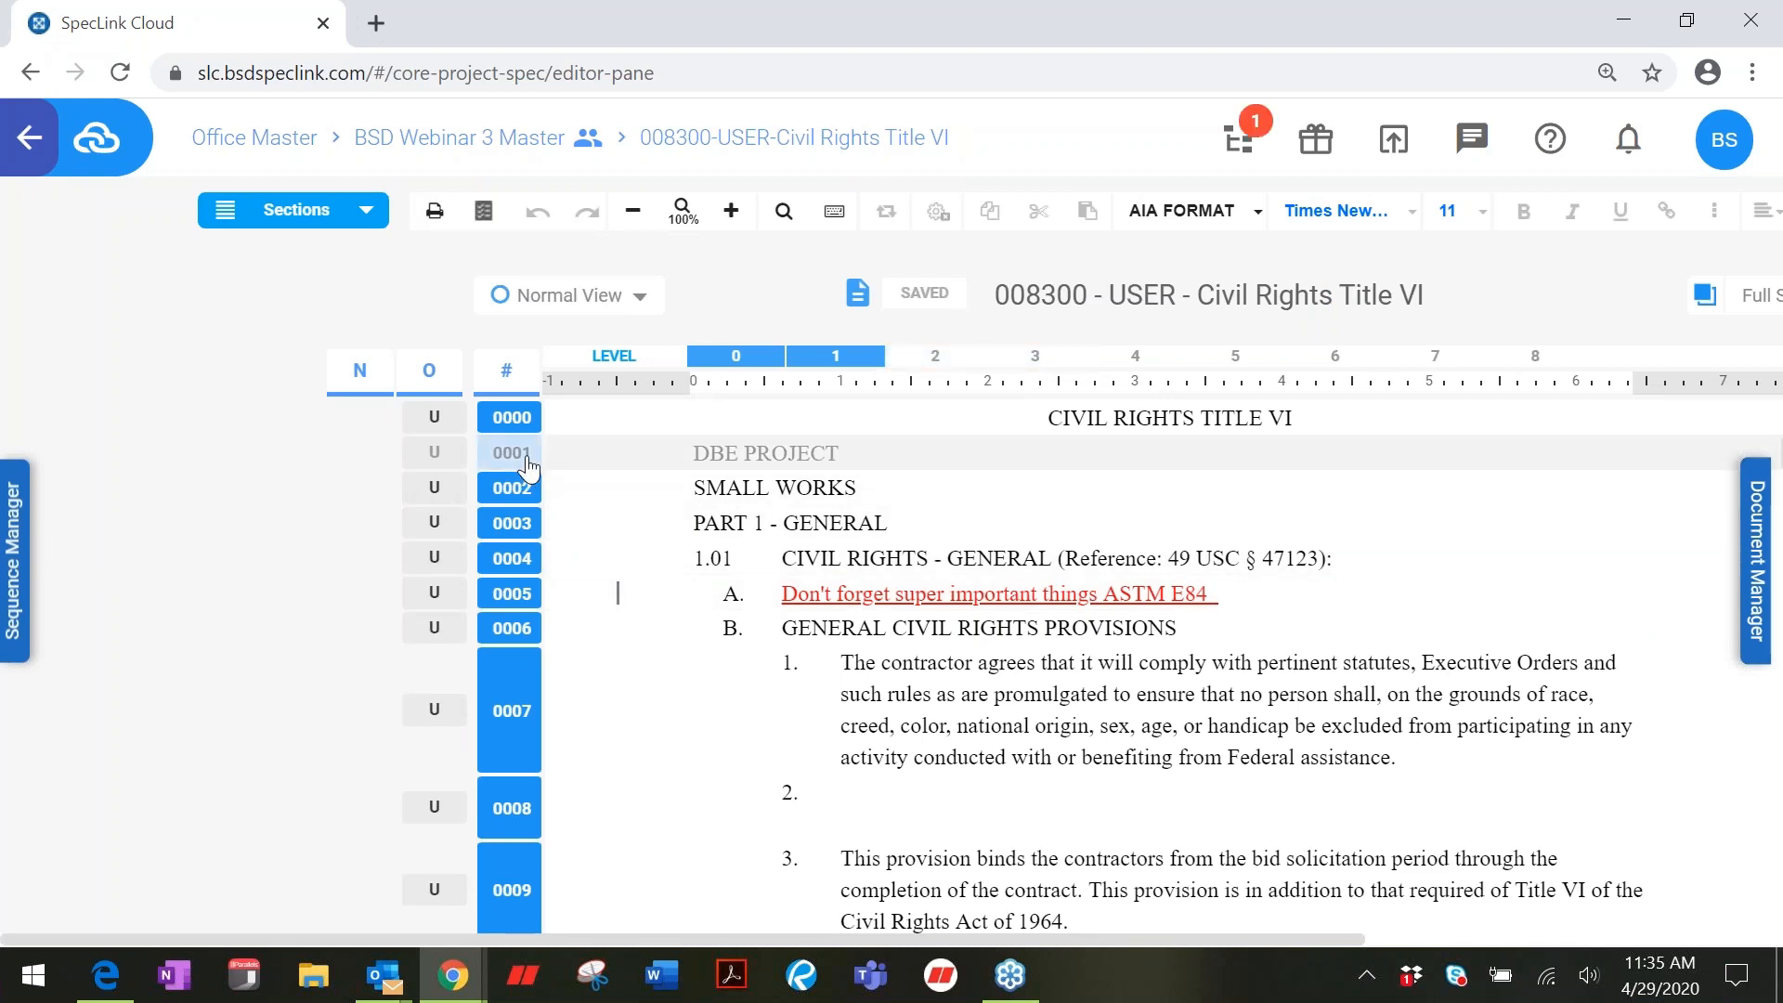
pyautogui.click(732, 469)
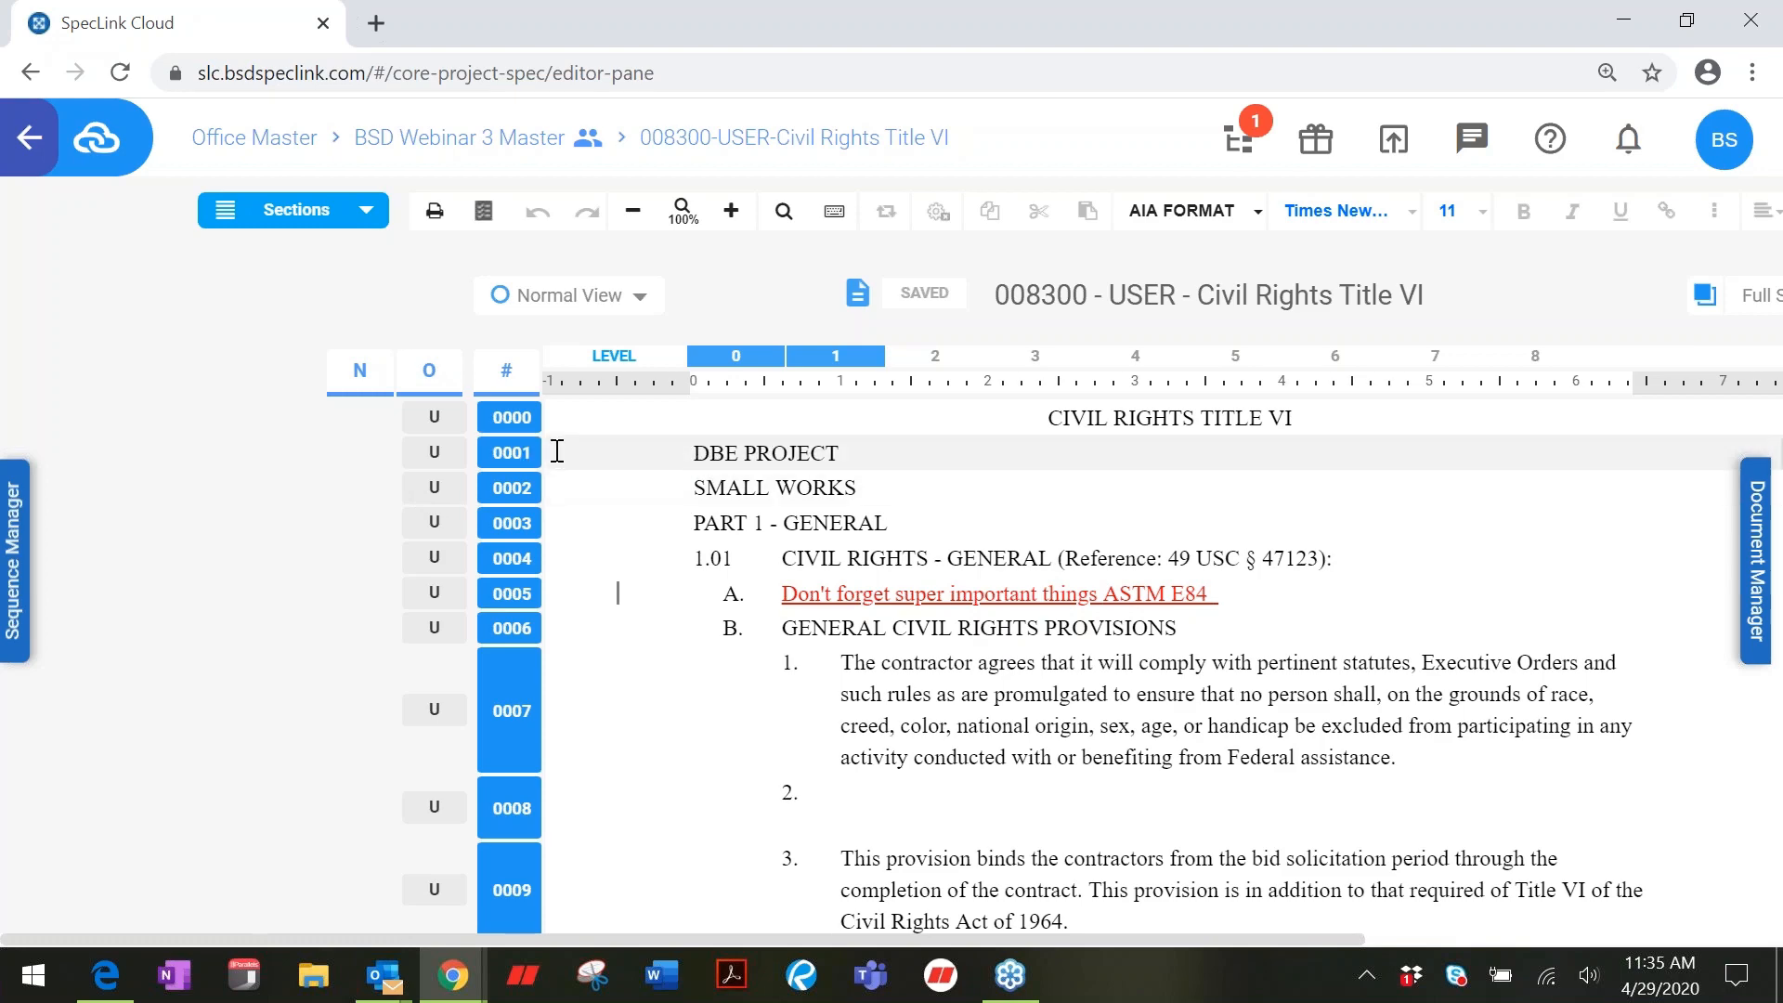
pyautogui.click(13, 608)
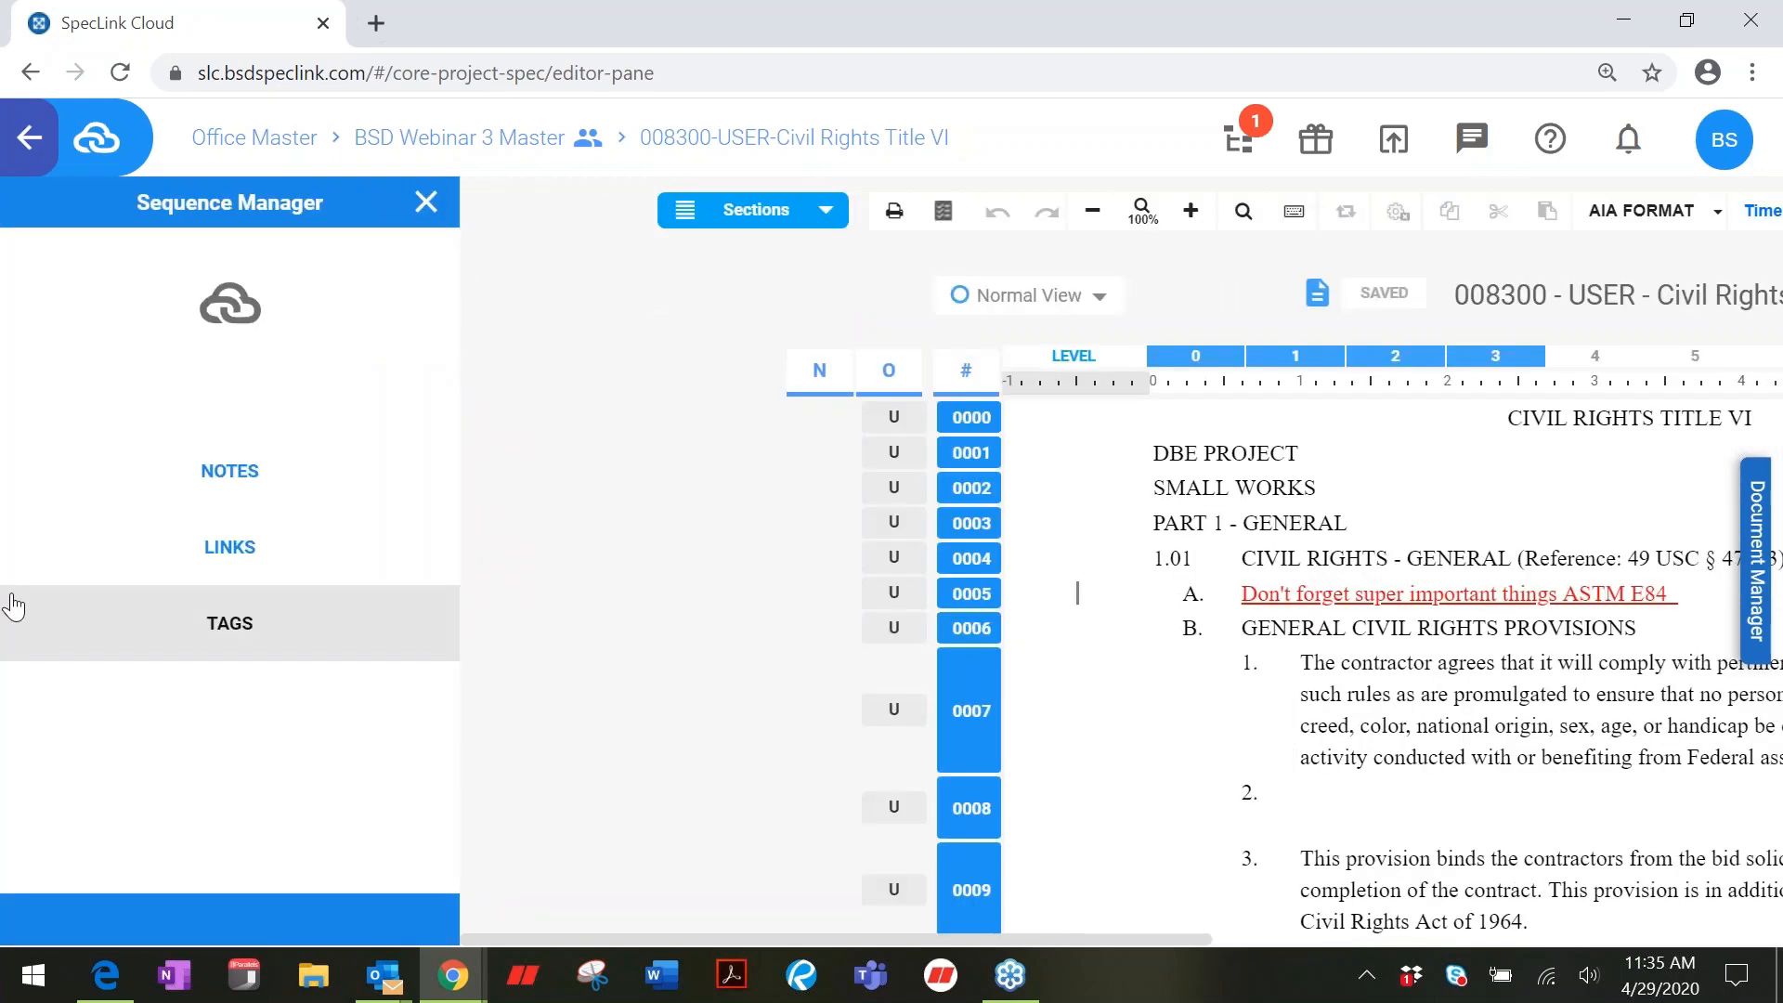
pyautogui.click(206, 635)
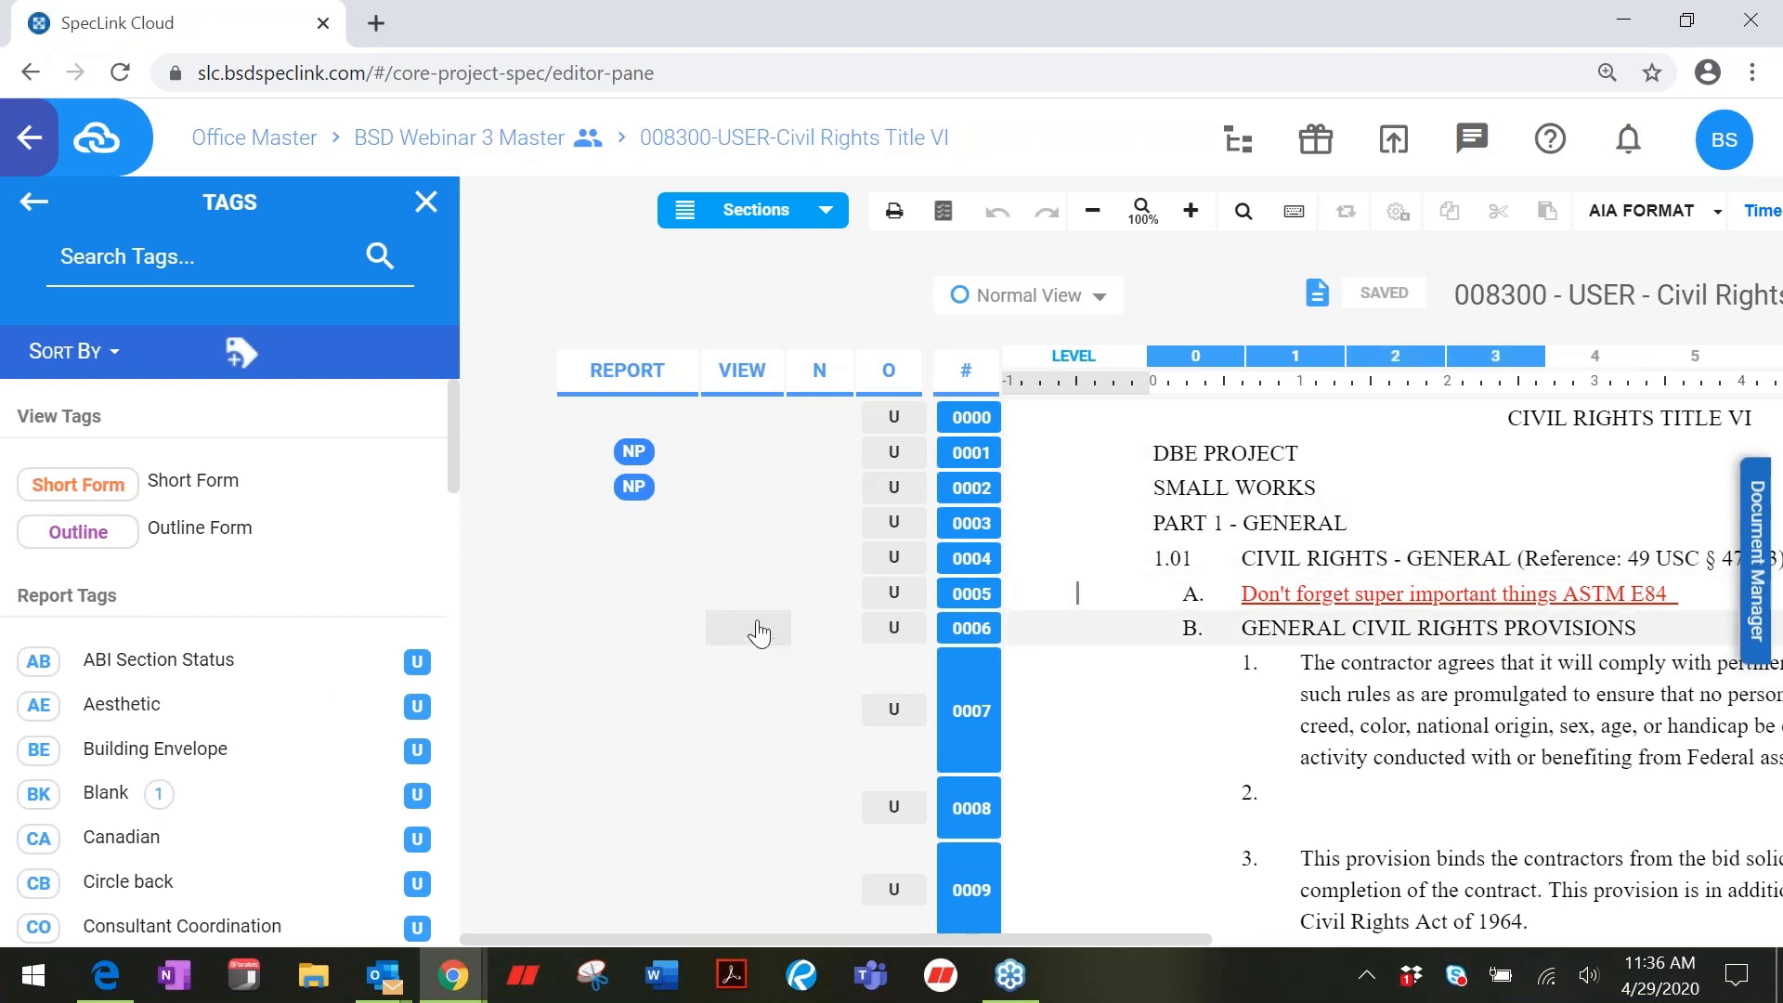
# Step: Print an individual tag report for the DB - DBE Project Only tag with the cover sheet and full text included
pyautogui.click(939, 219)
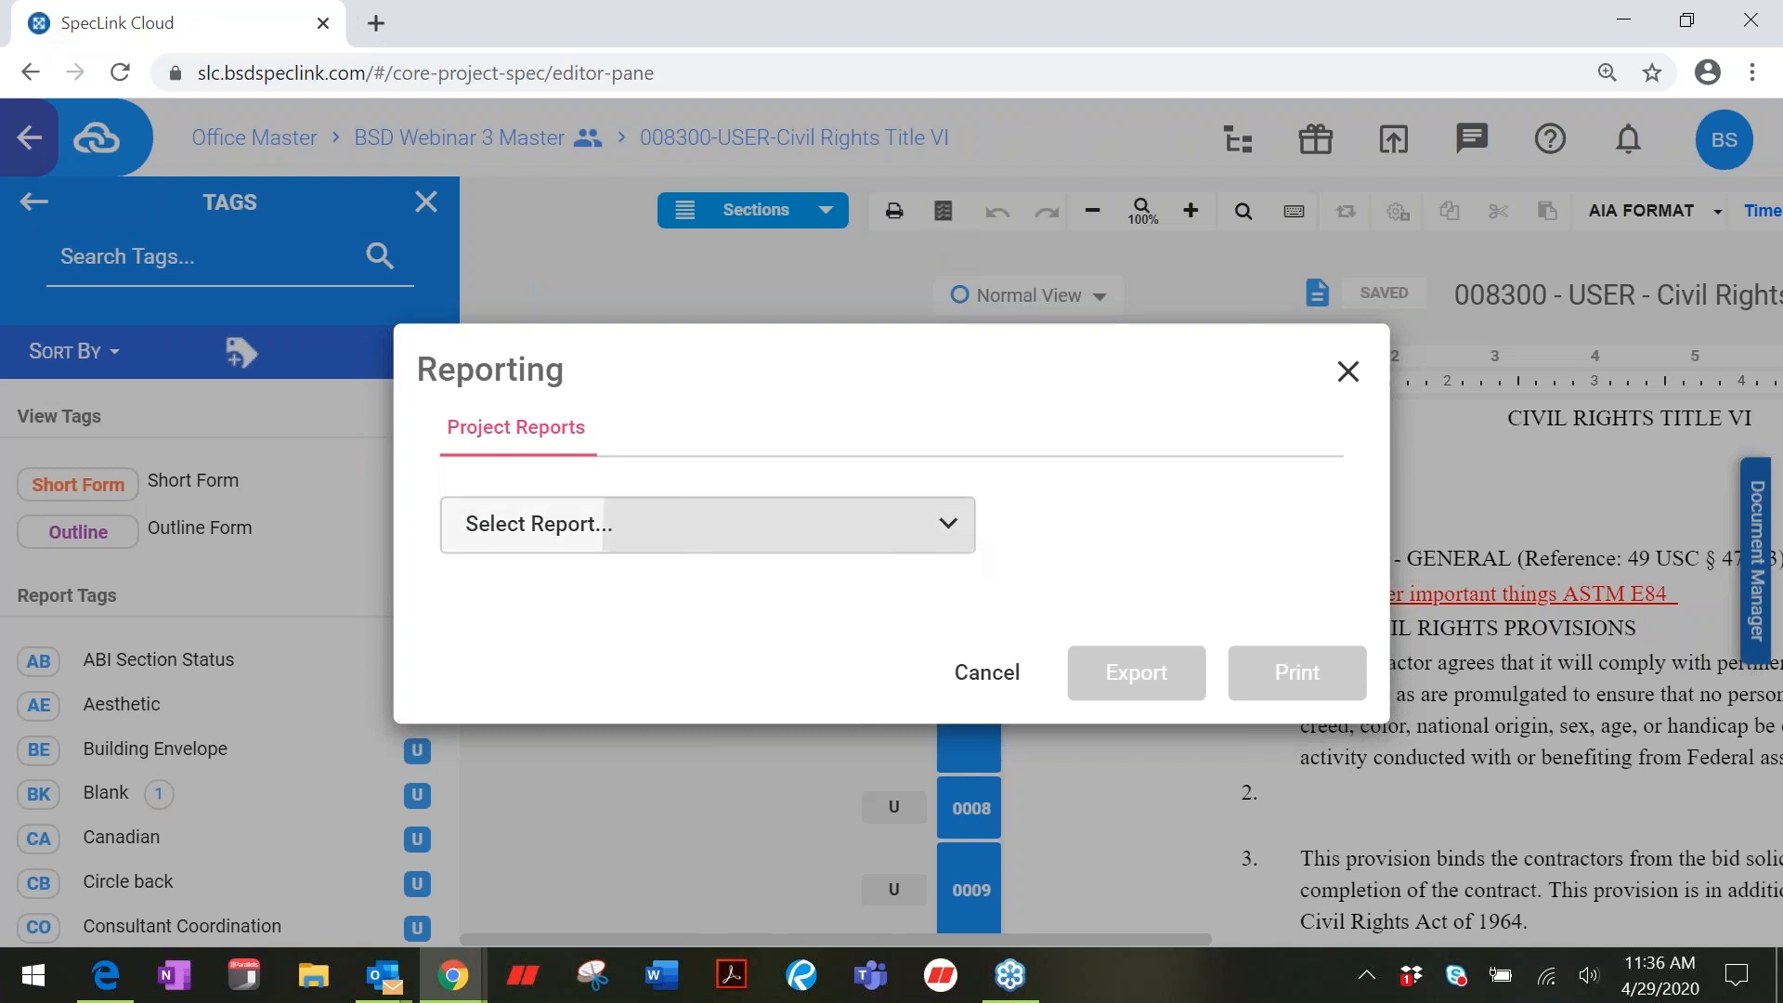
pyautogui.click(951, 531)
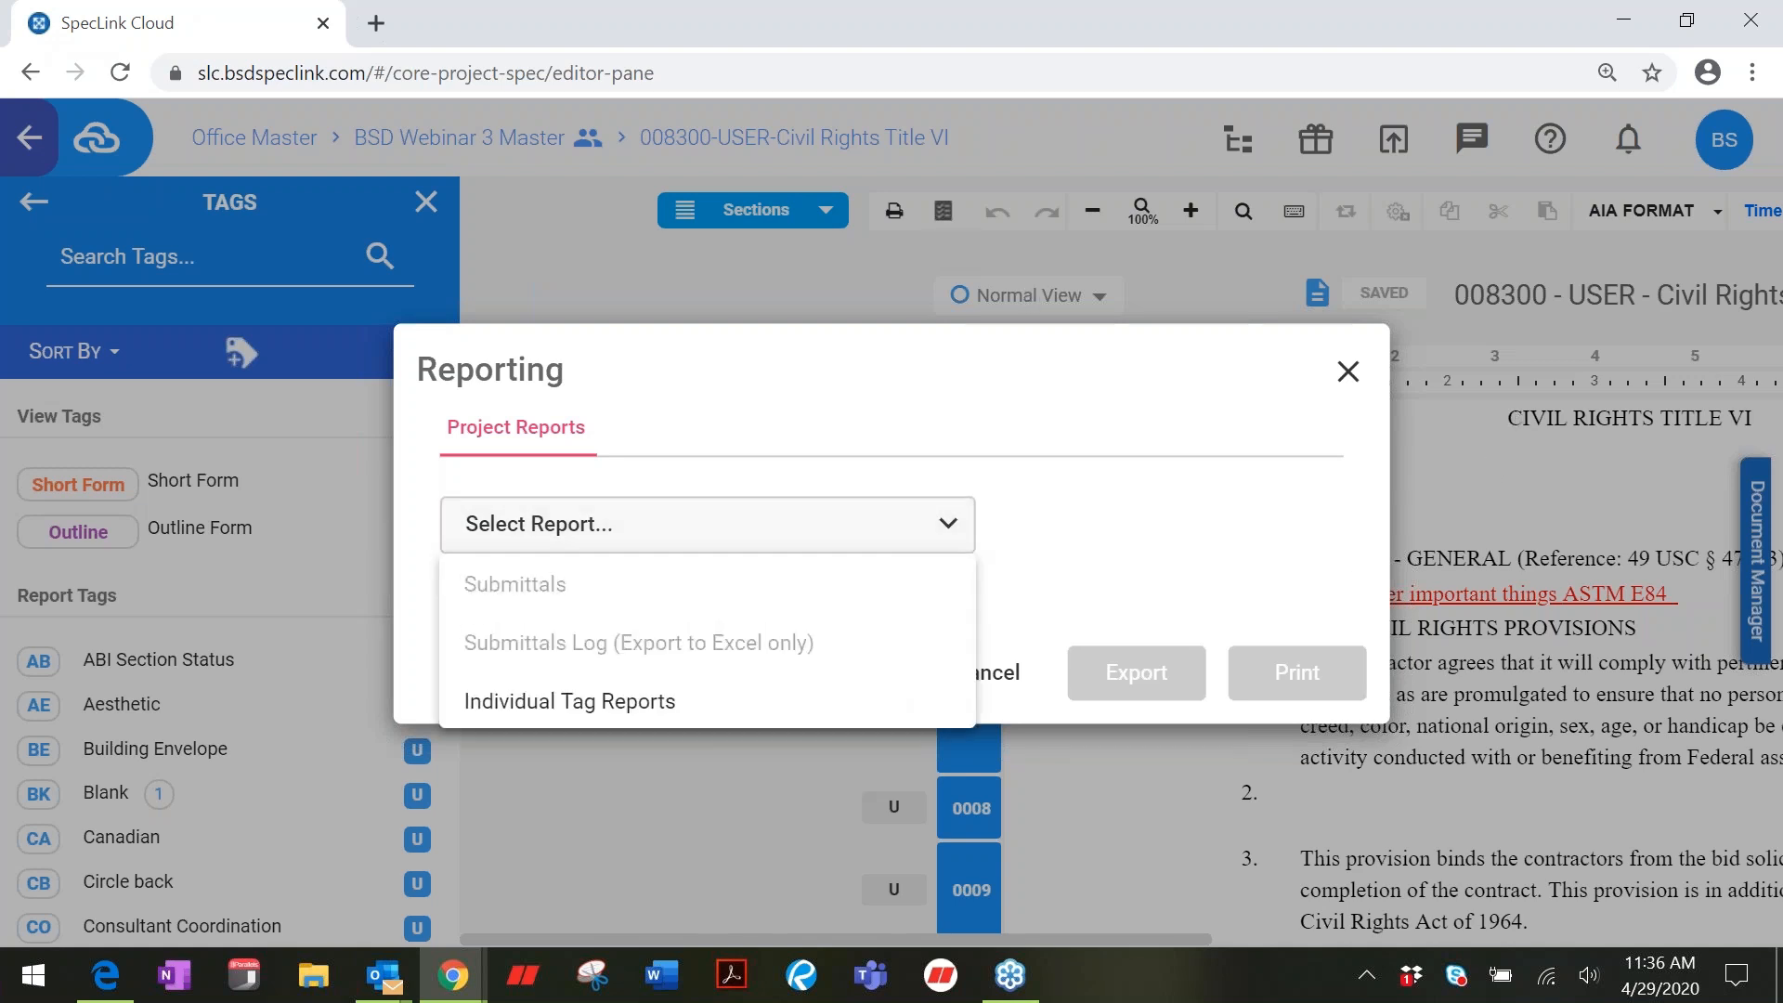
pyautogui.click(625, 706)
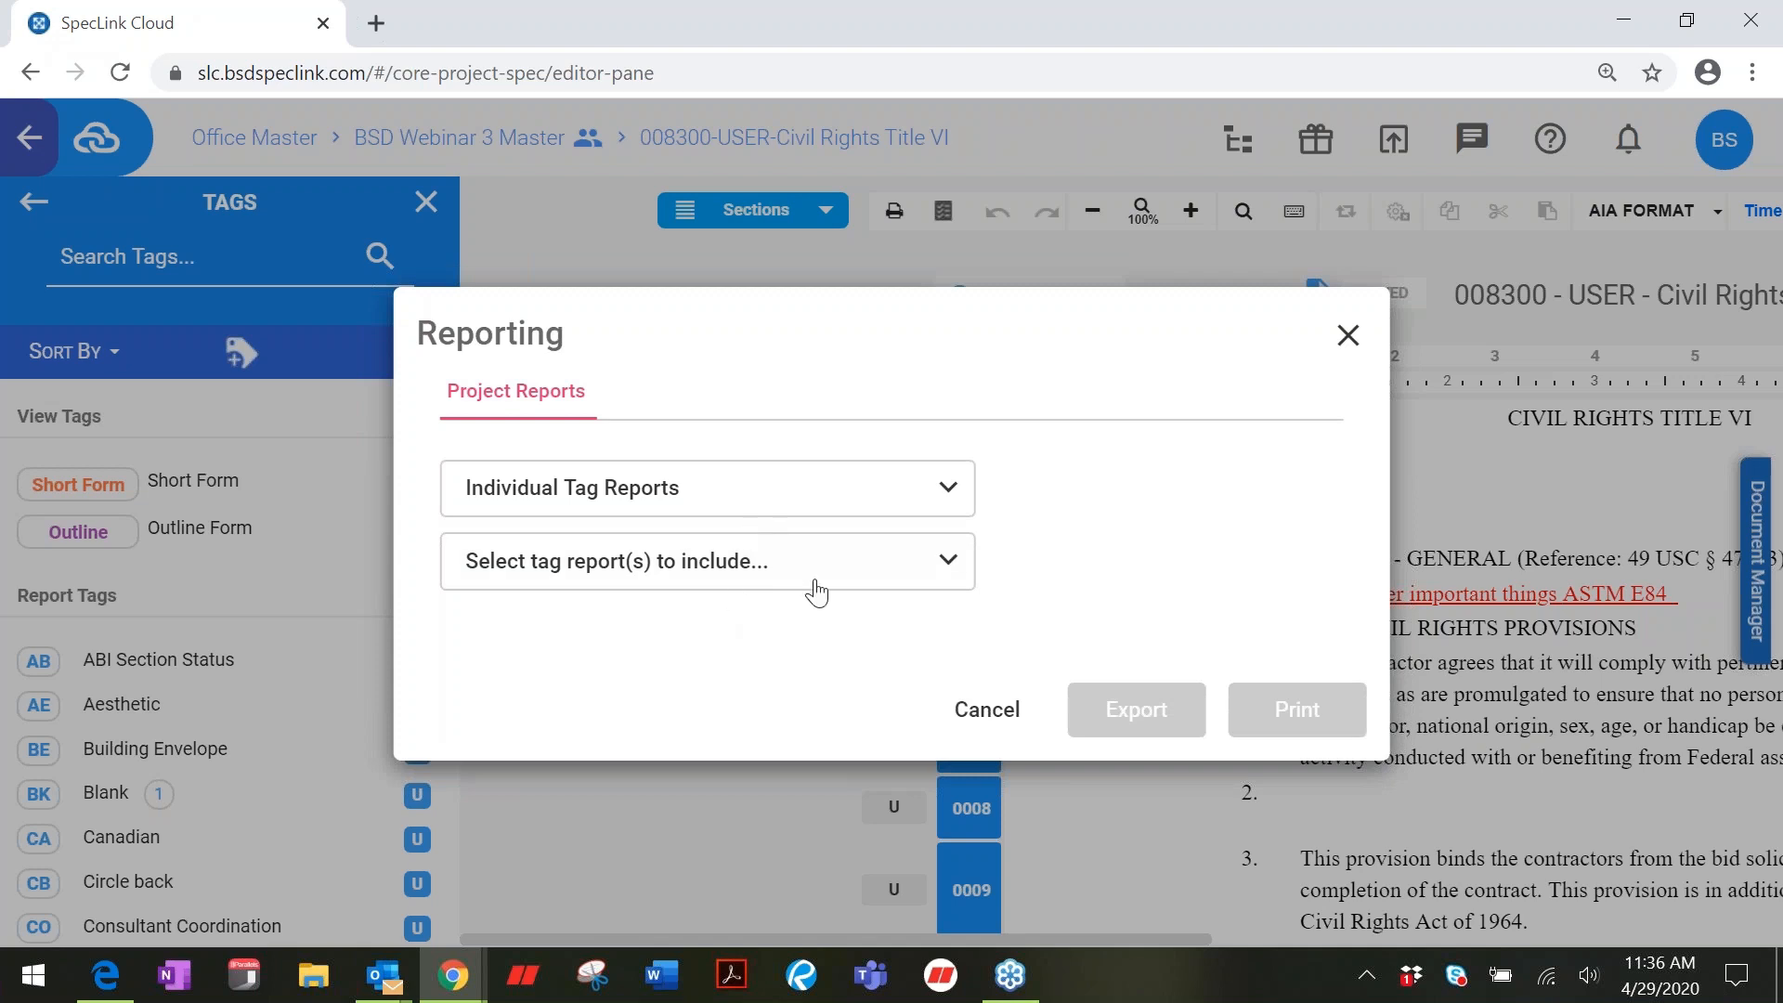
pyautogui.click(785, 585)
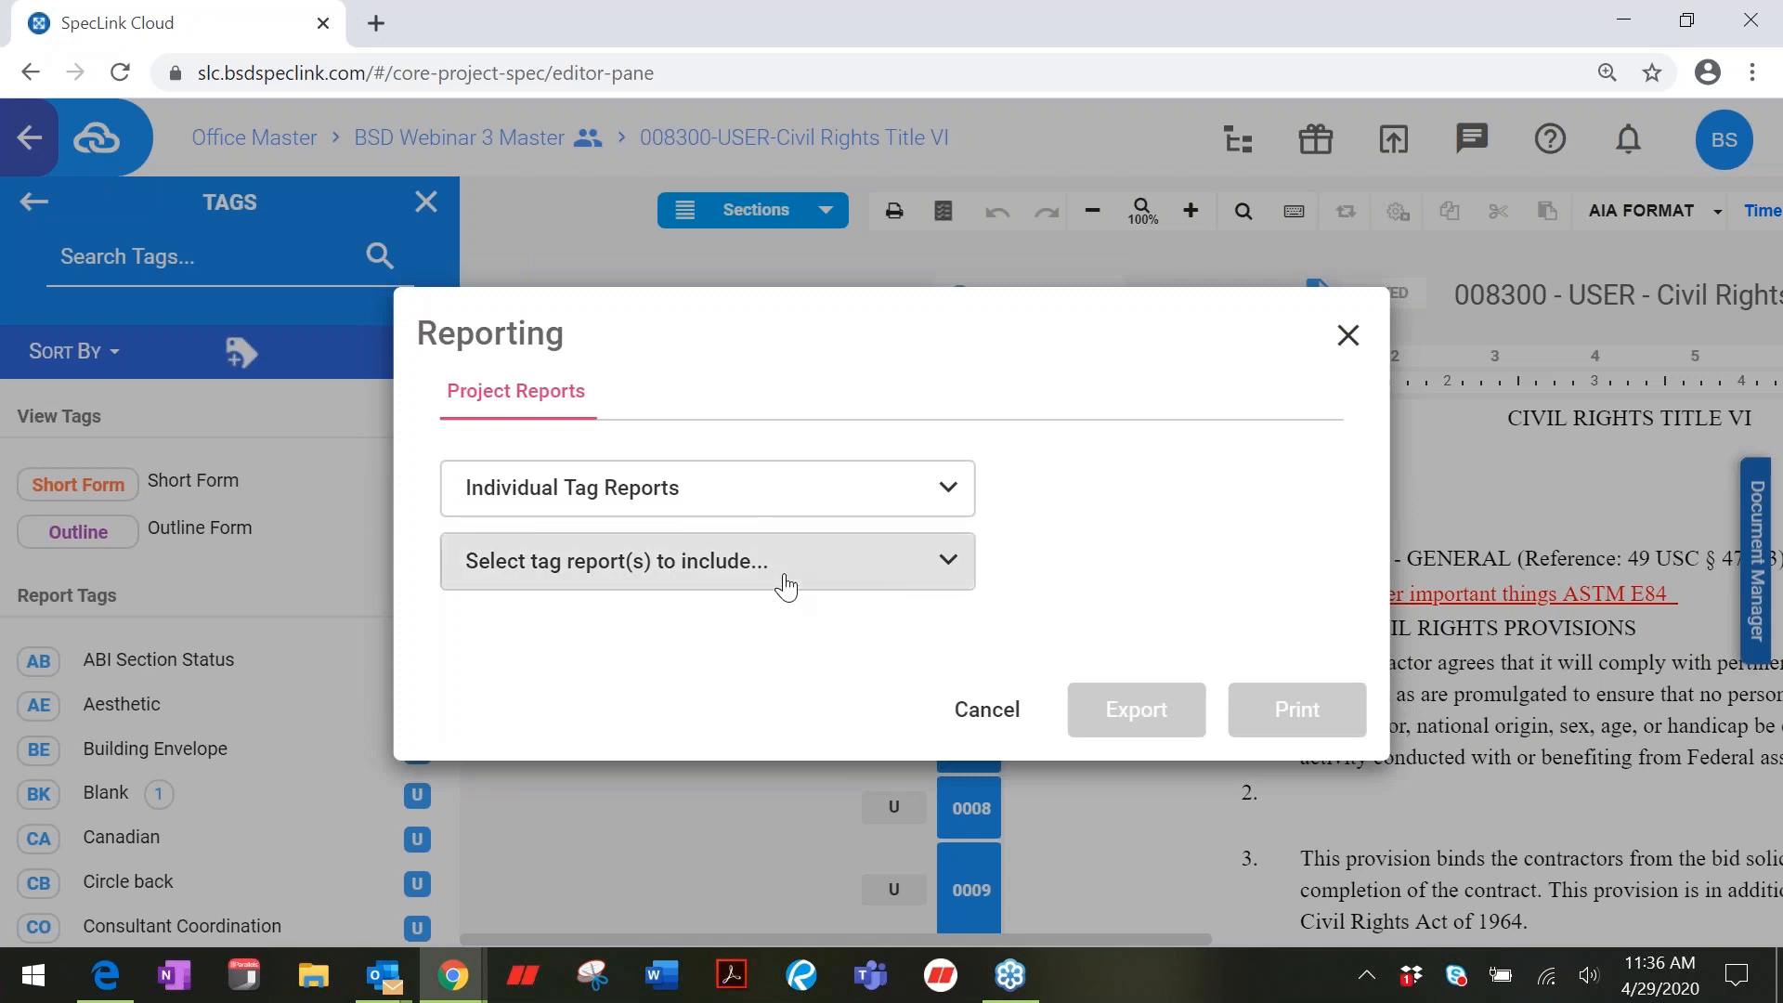
pyautogui.click(671, 147)
pyautogui.write('dbe')
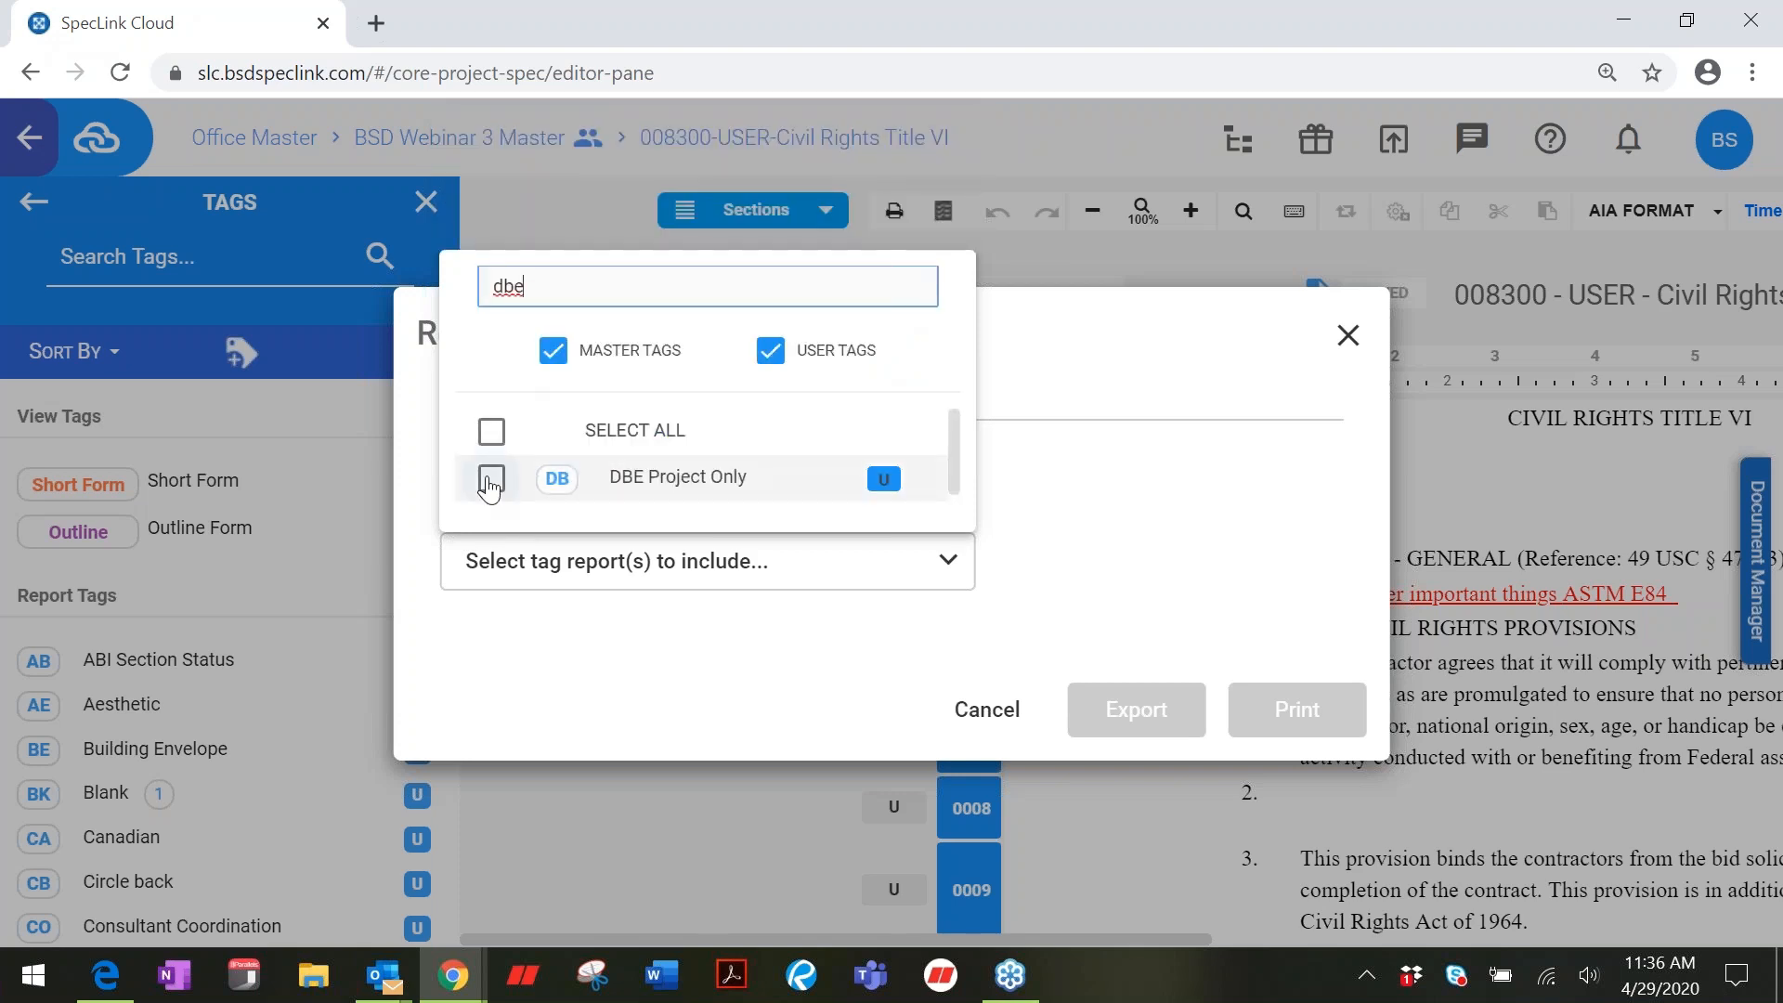
pyautogui.click(491, 481)
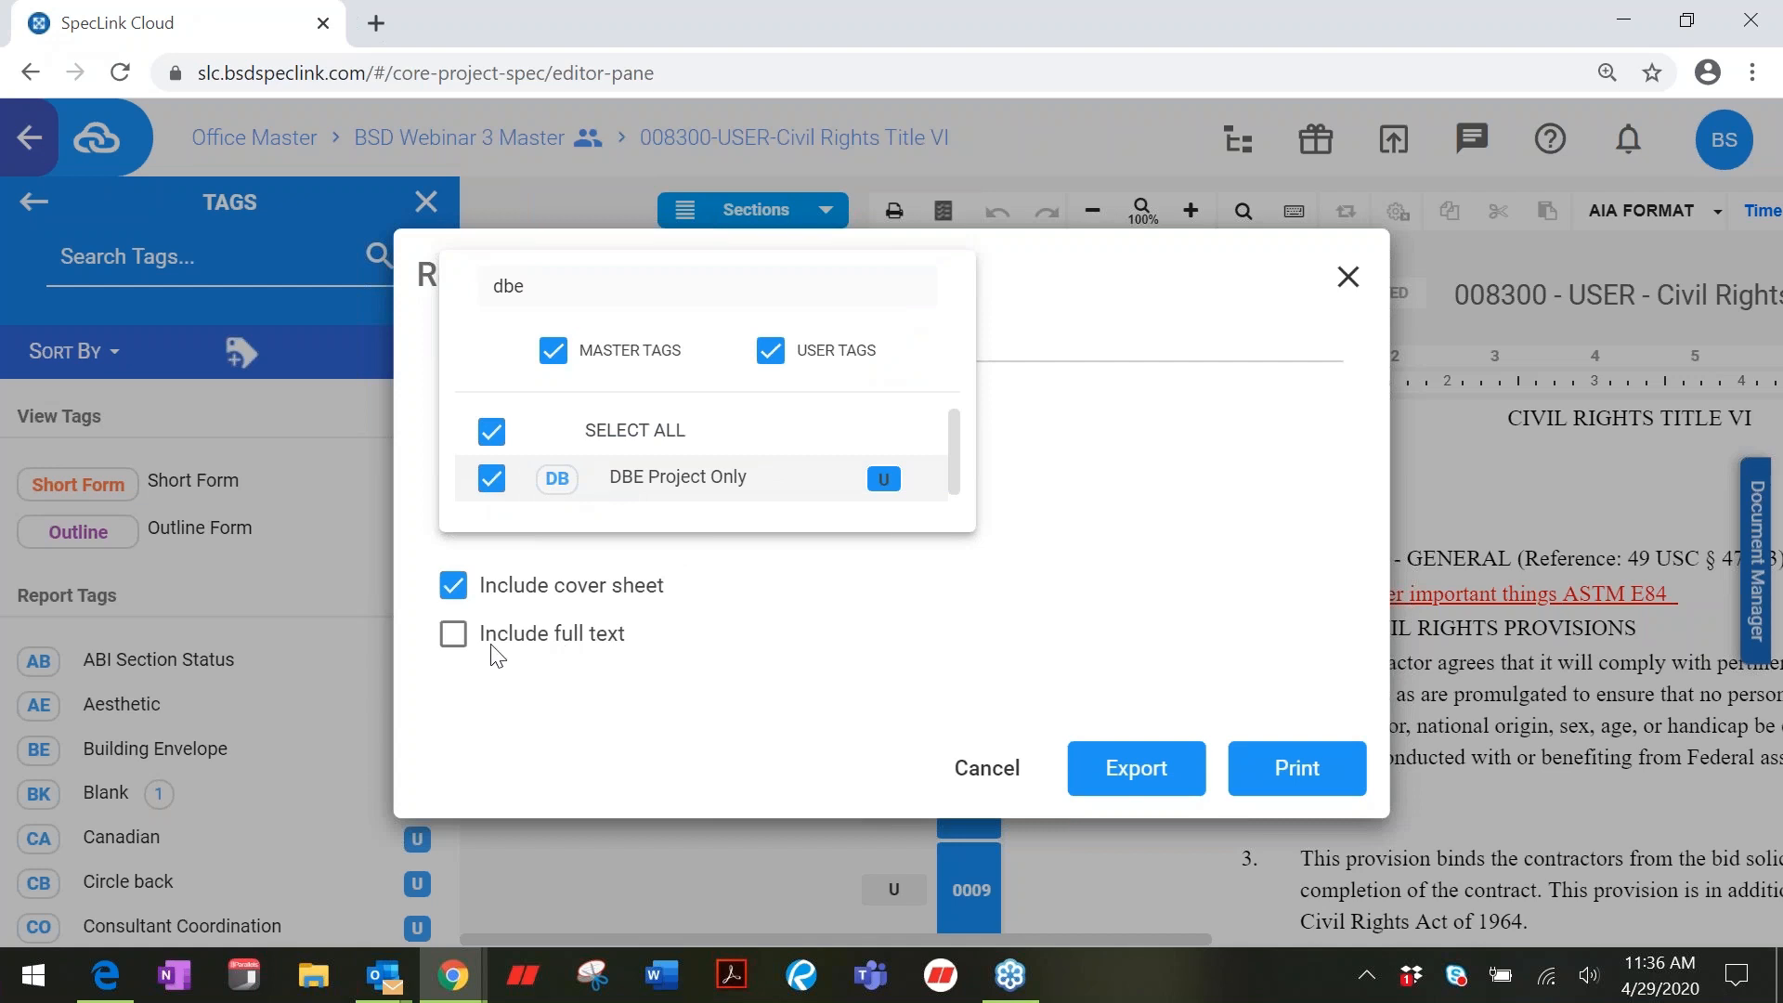
pyautogui.click(1176, 505)
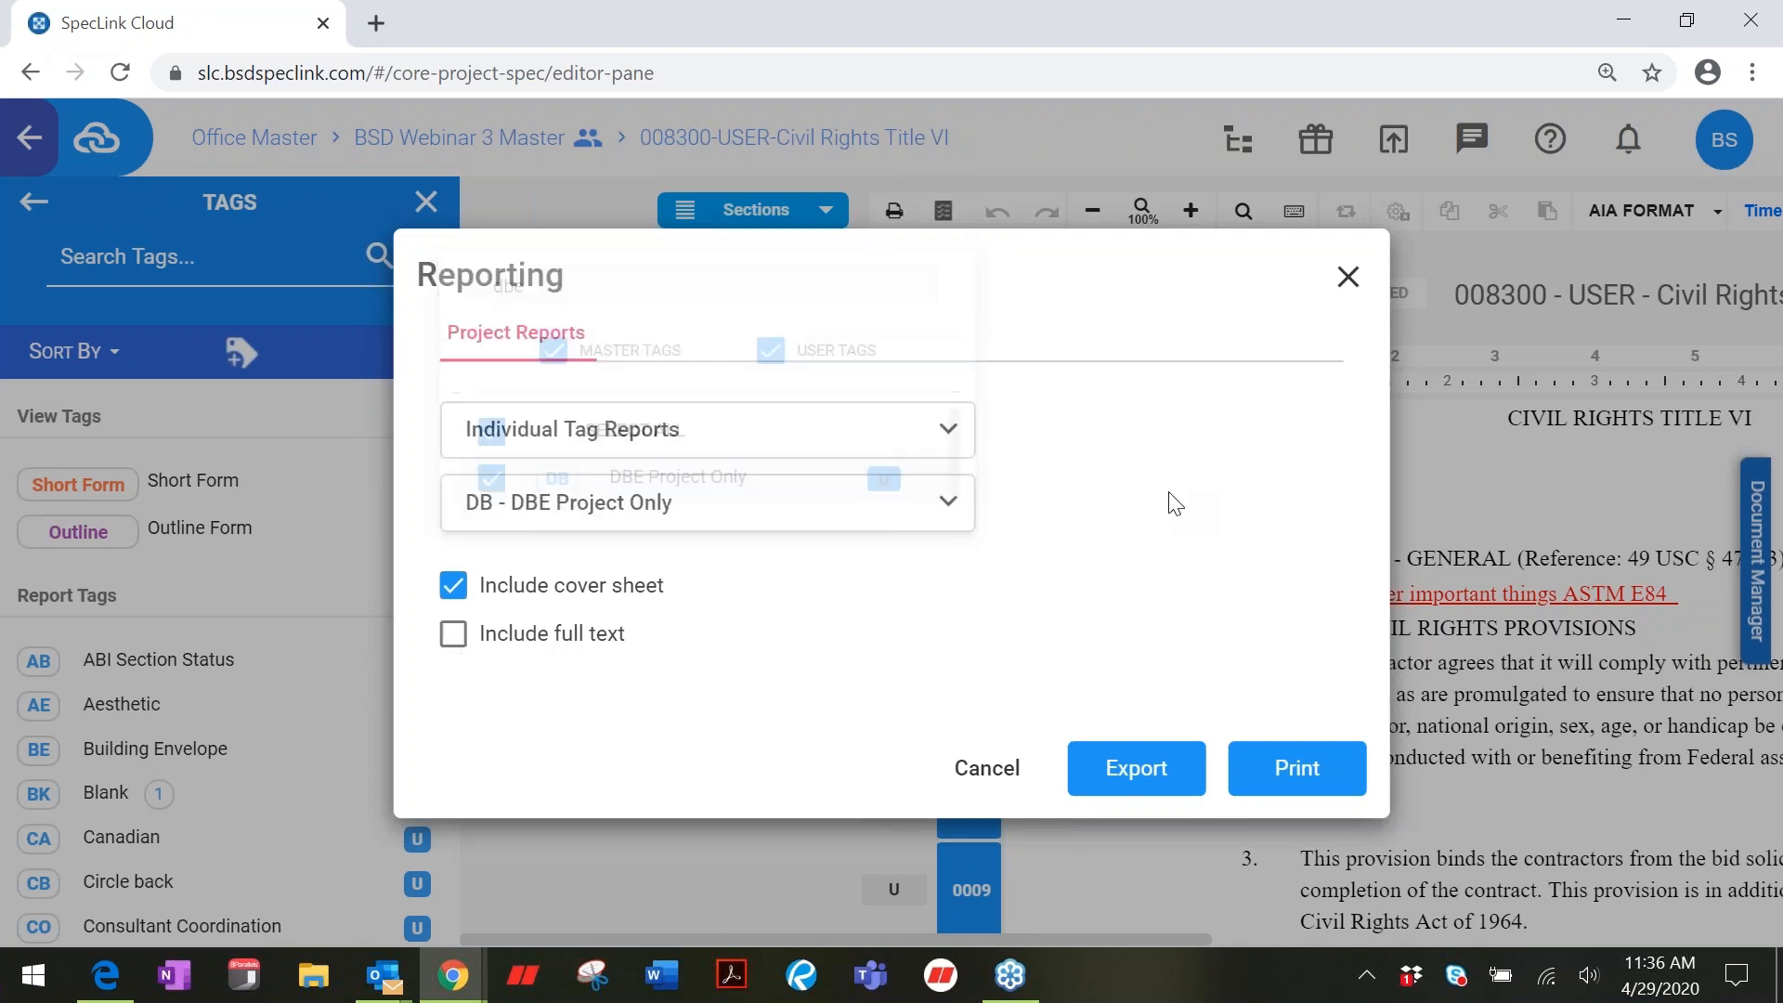
pyautogui.click(453, 640)
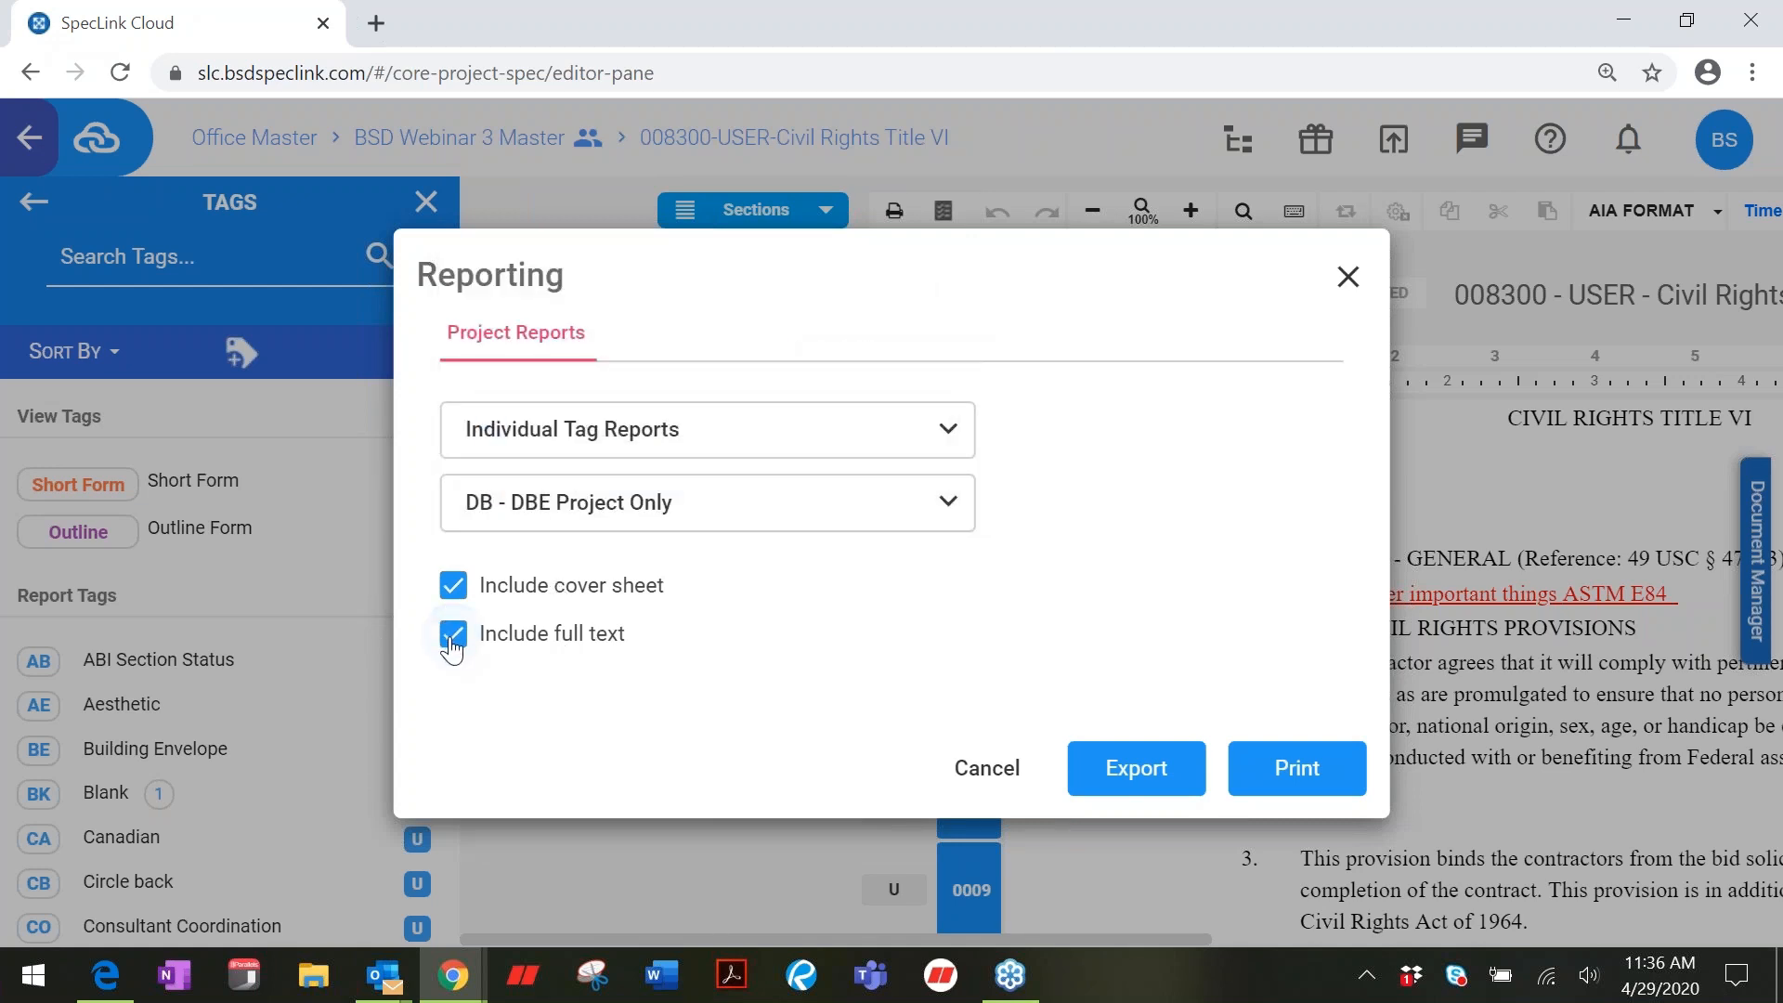
pyautogui.click(1328, 789)
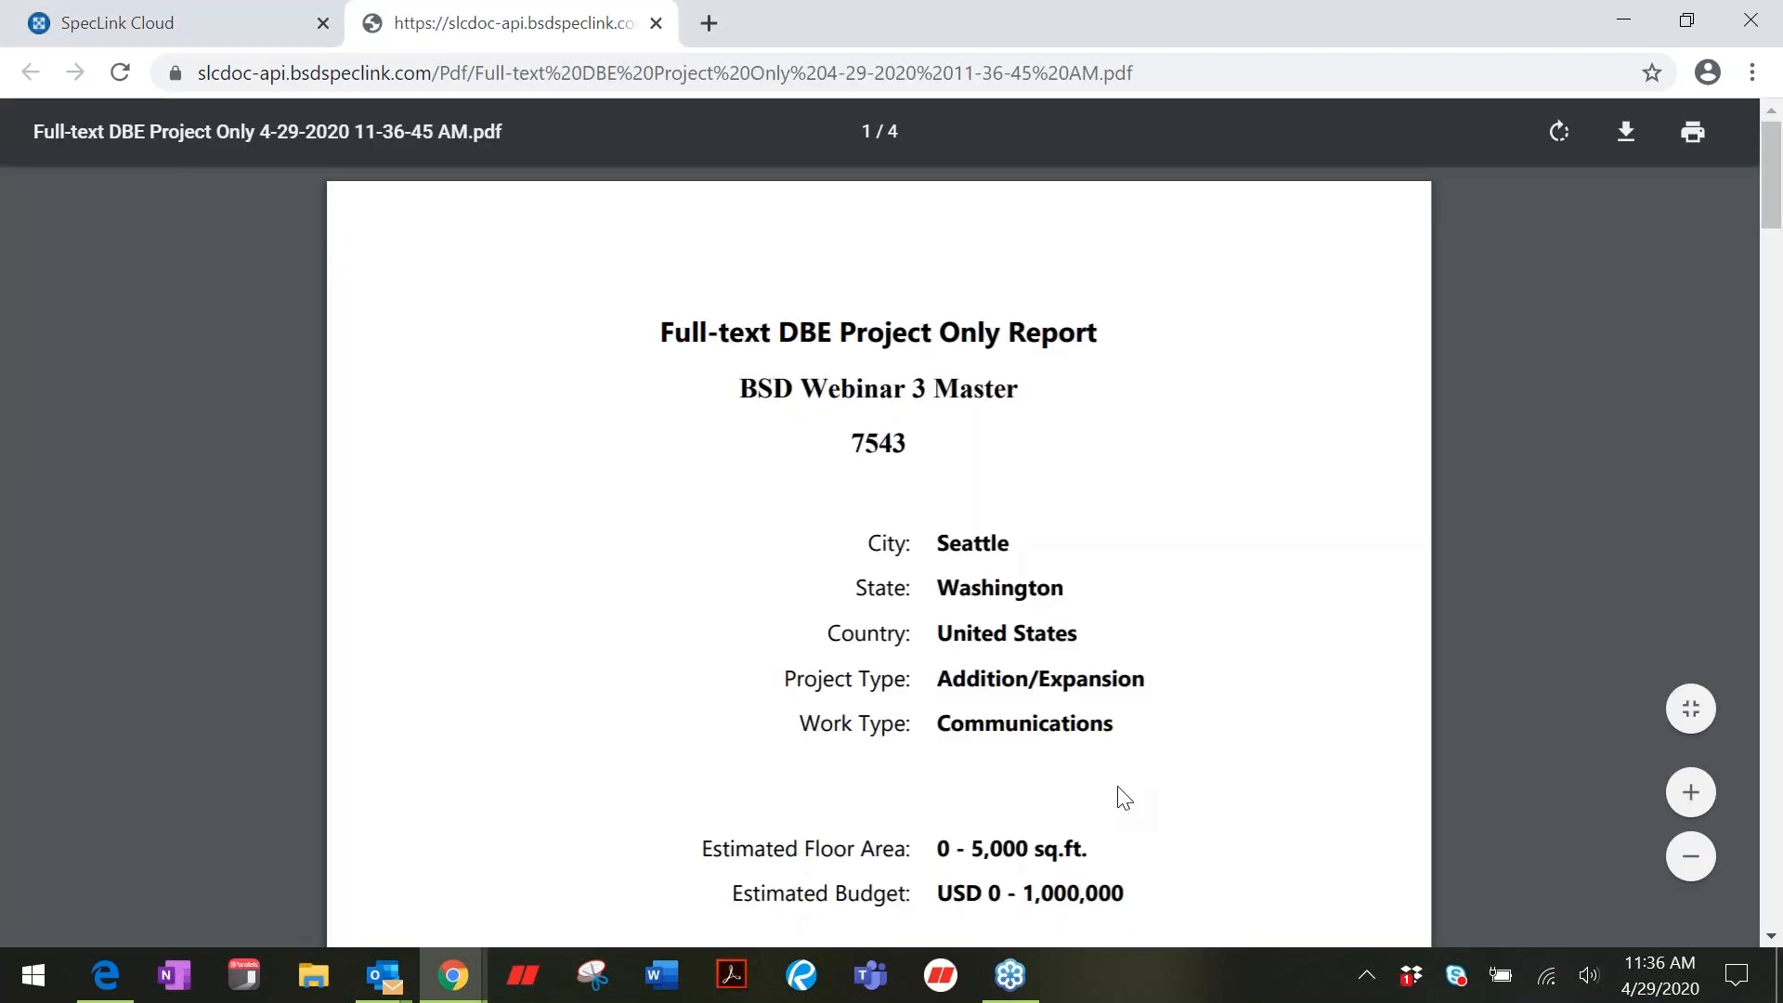
# Step: Read through the full-text DBE Project Only report from cover sheet to last page, and close the report and the reporting dialog
pyautogui.scroll(-10, 1117, 787)
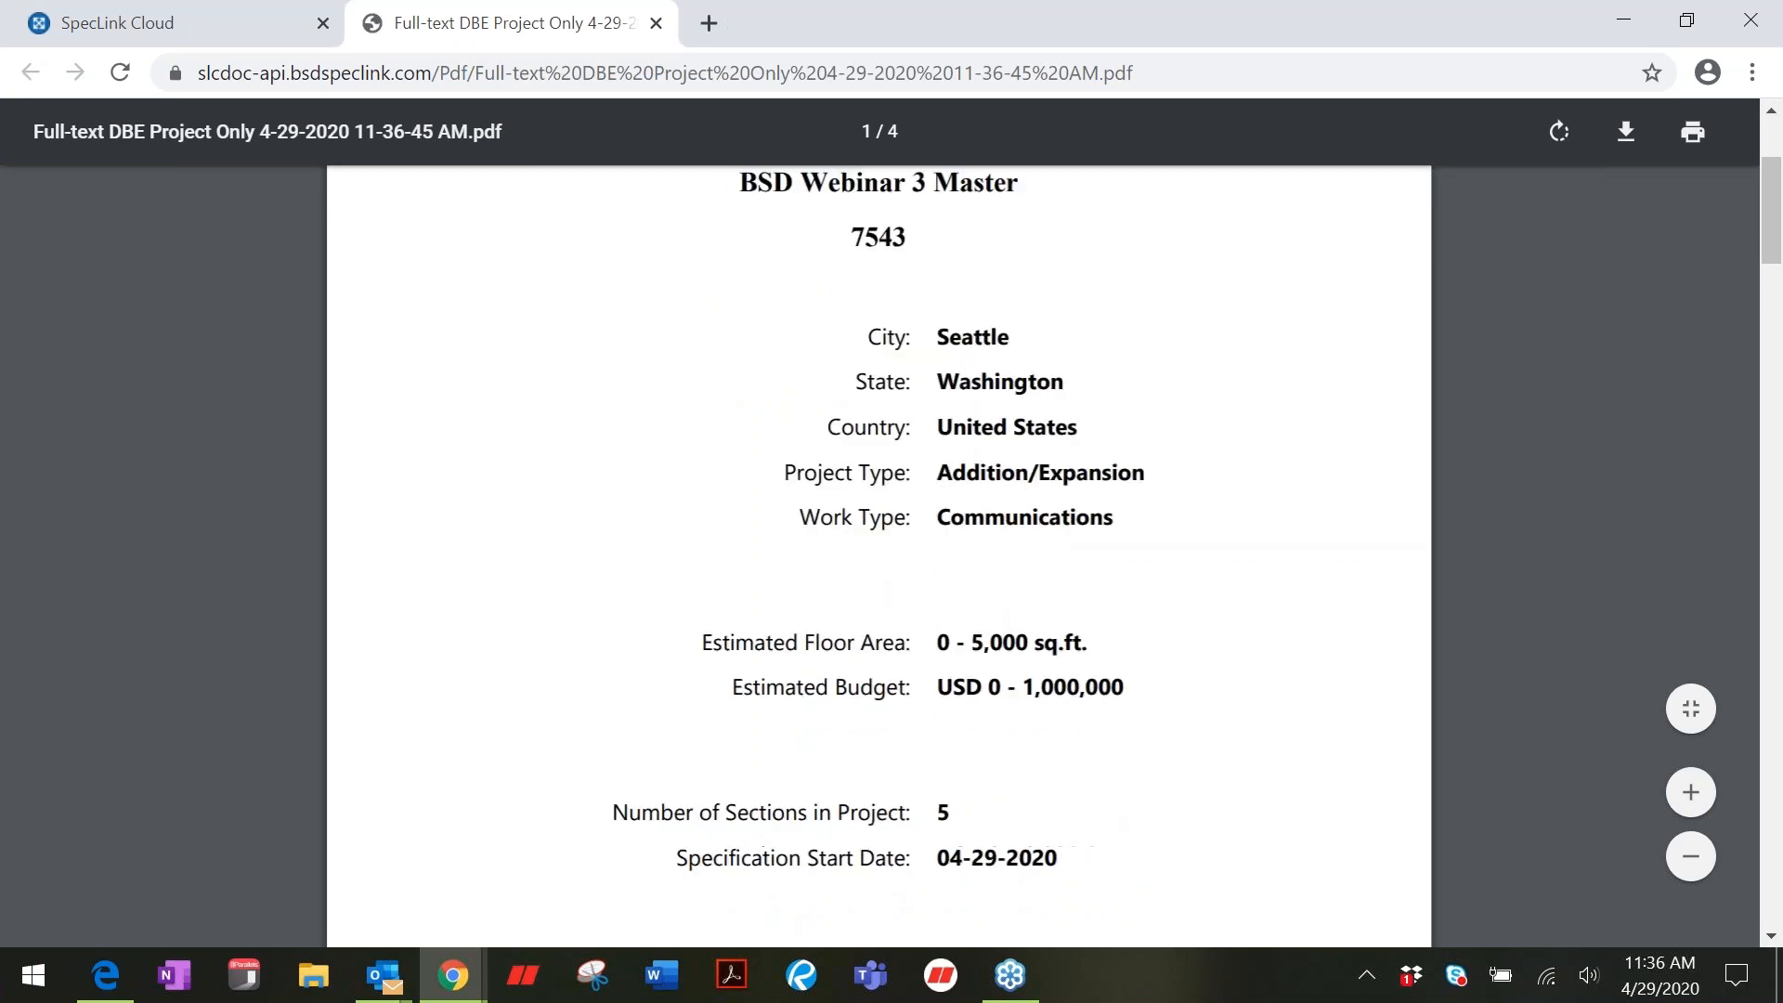
pyautogui.scroll(-3, 1117, 771)
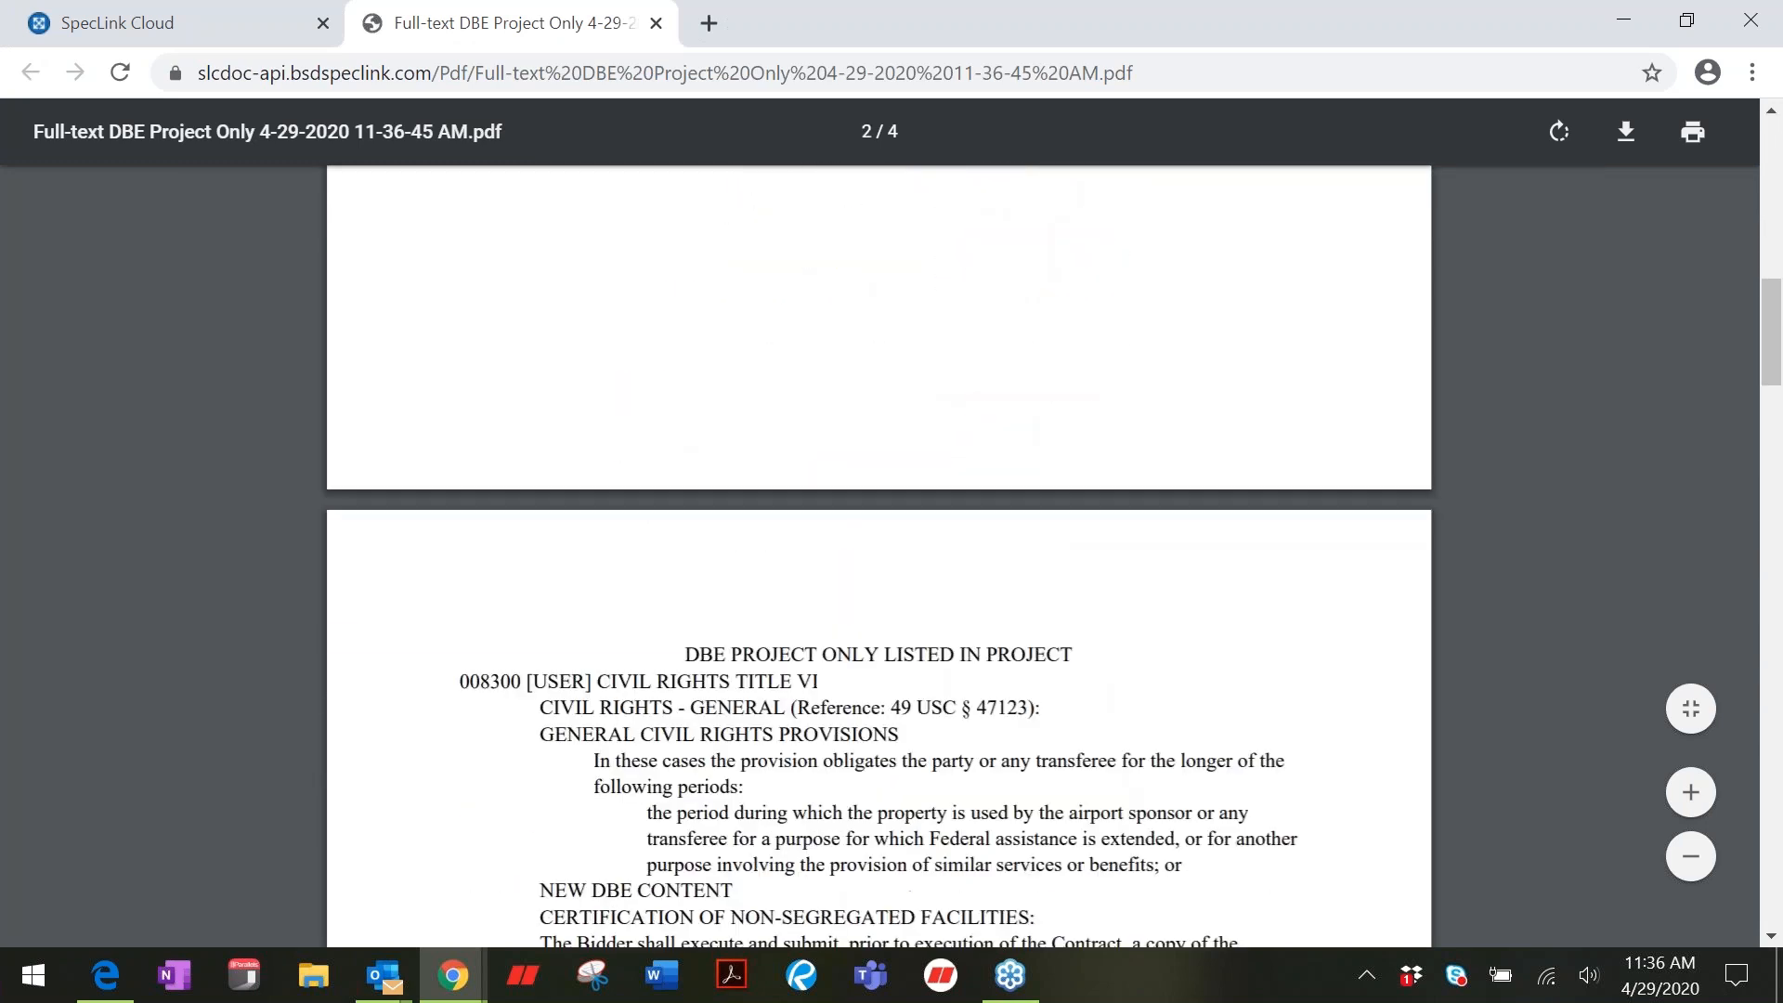
pyautogui.scroll(12, 1112, 757)
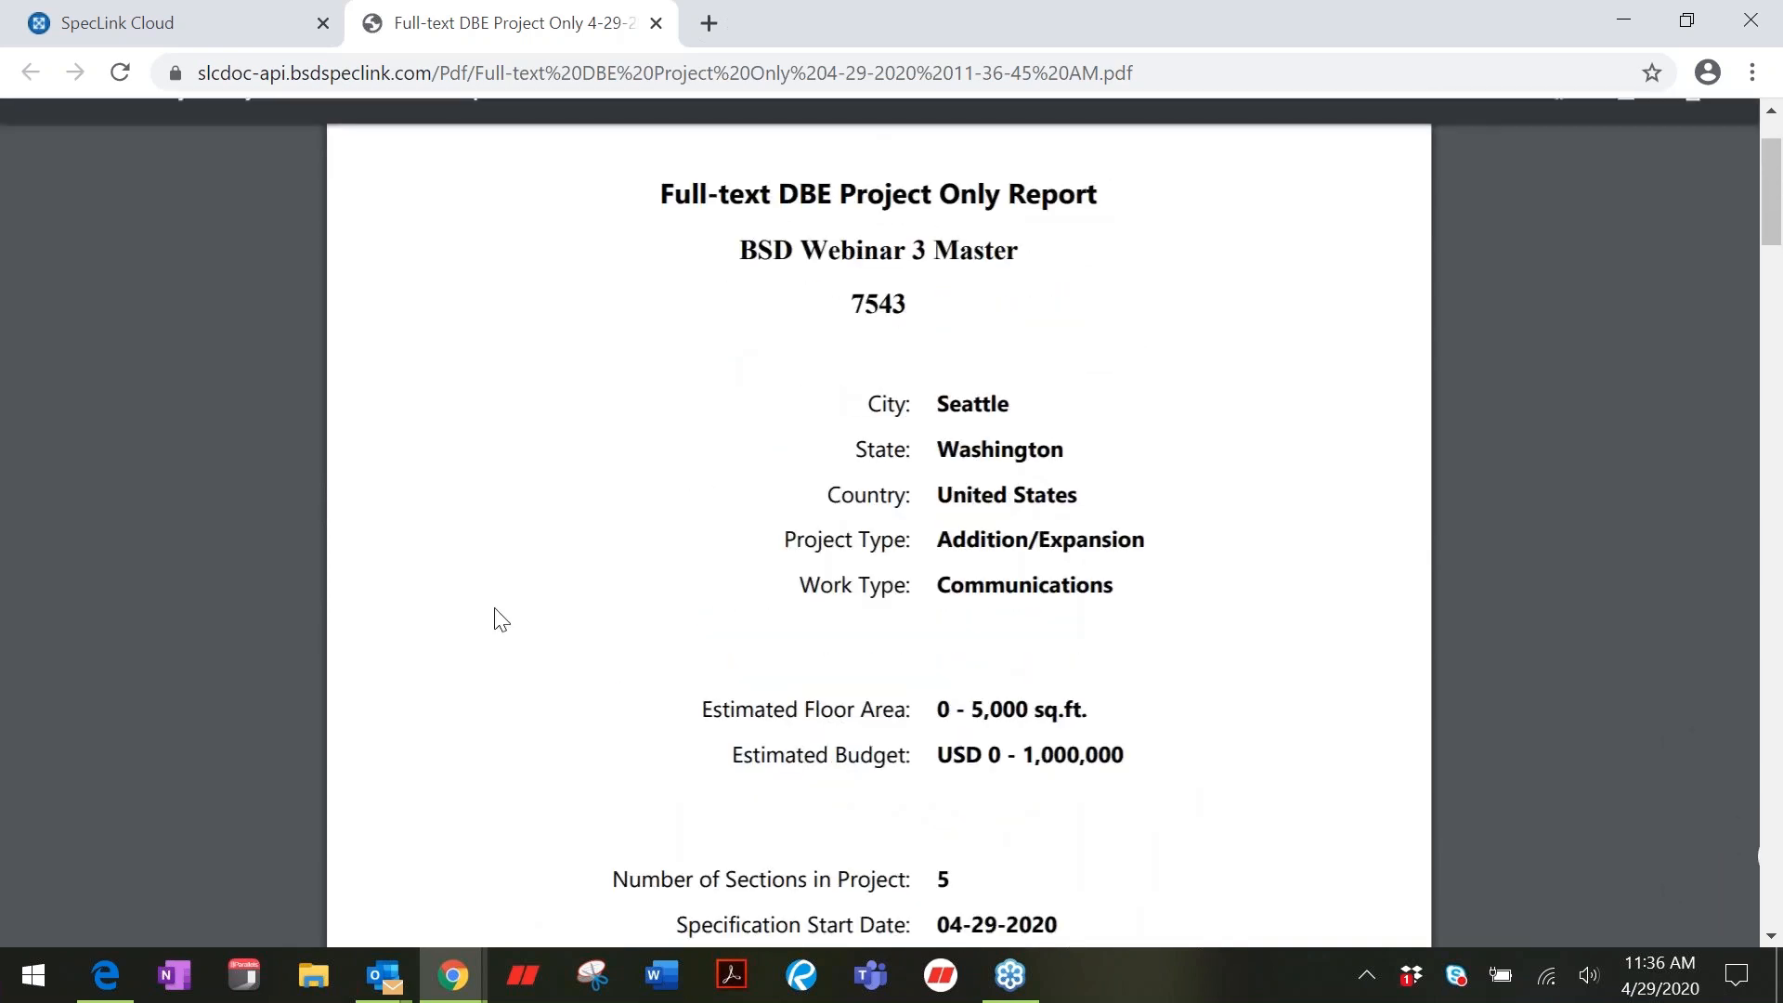
pyautogui.scroll(-10, 502, 619)
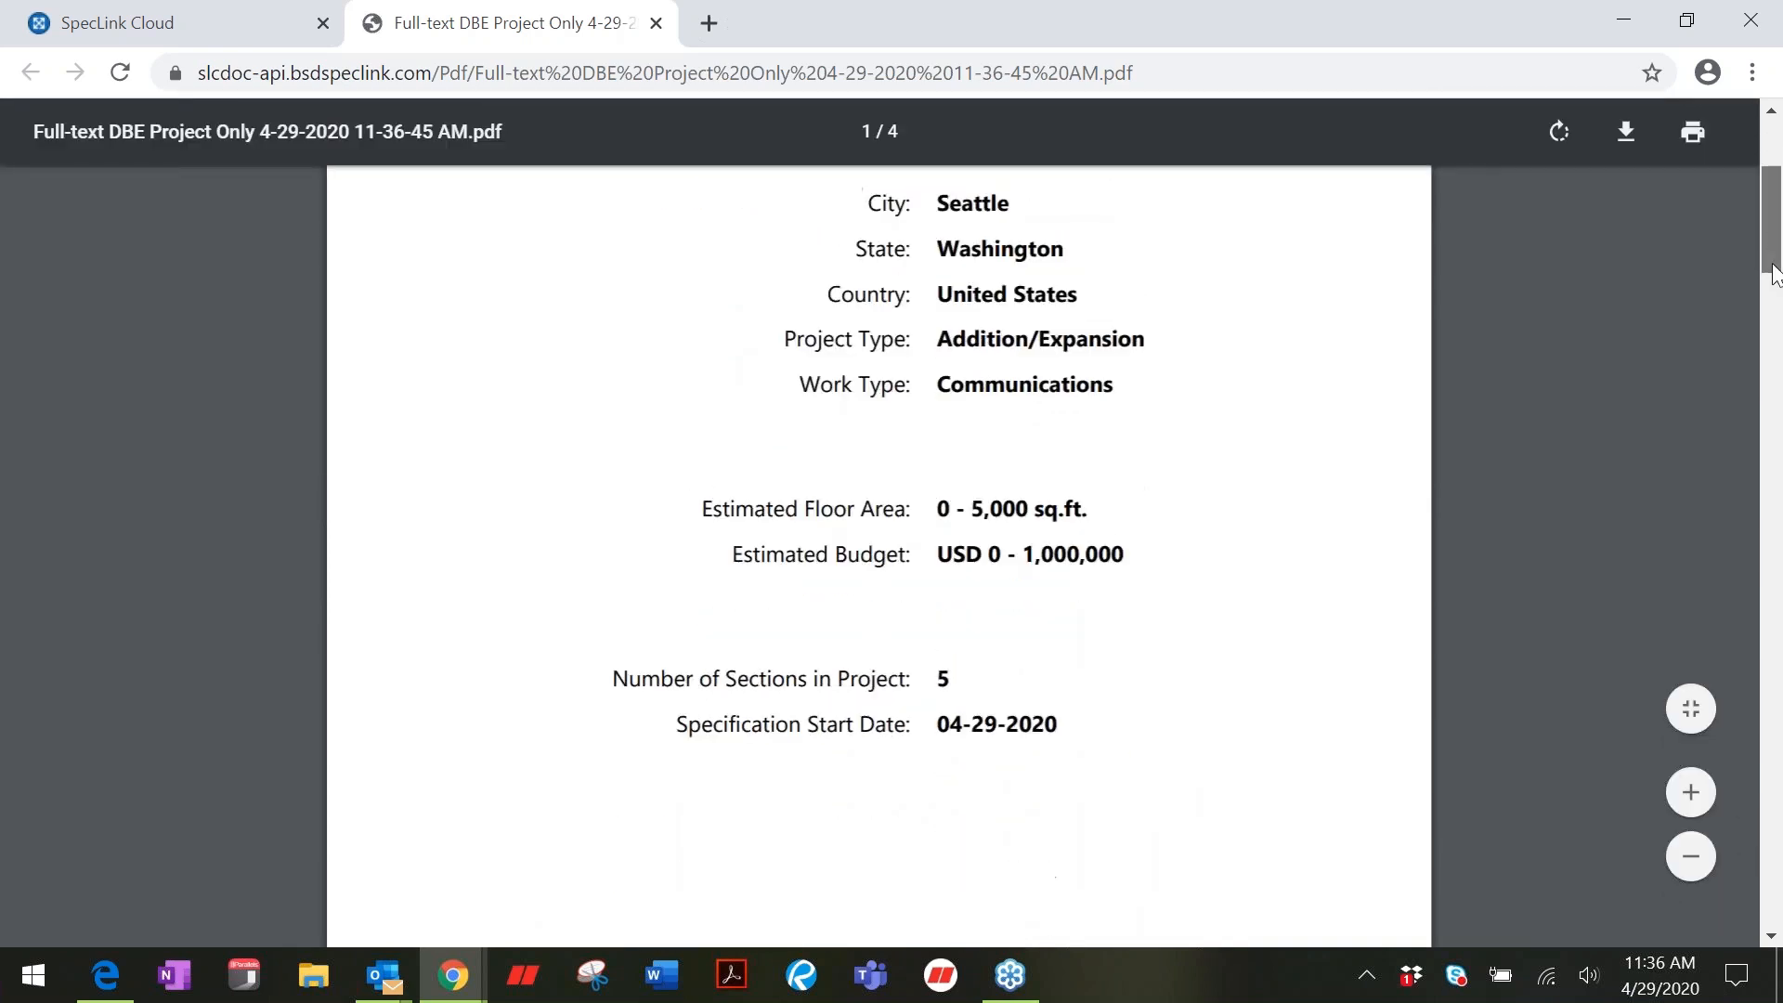
pyautogui.scroll(-1, 878, 557)
pyautogui.scroll(-2, 879, 557)
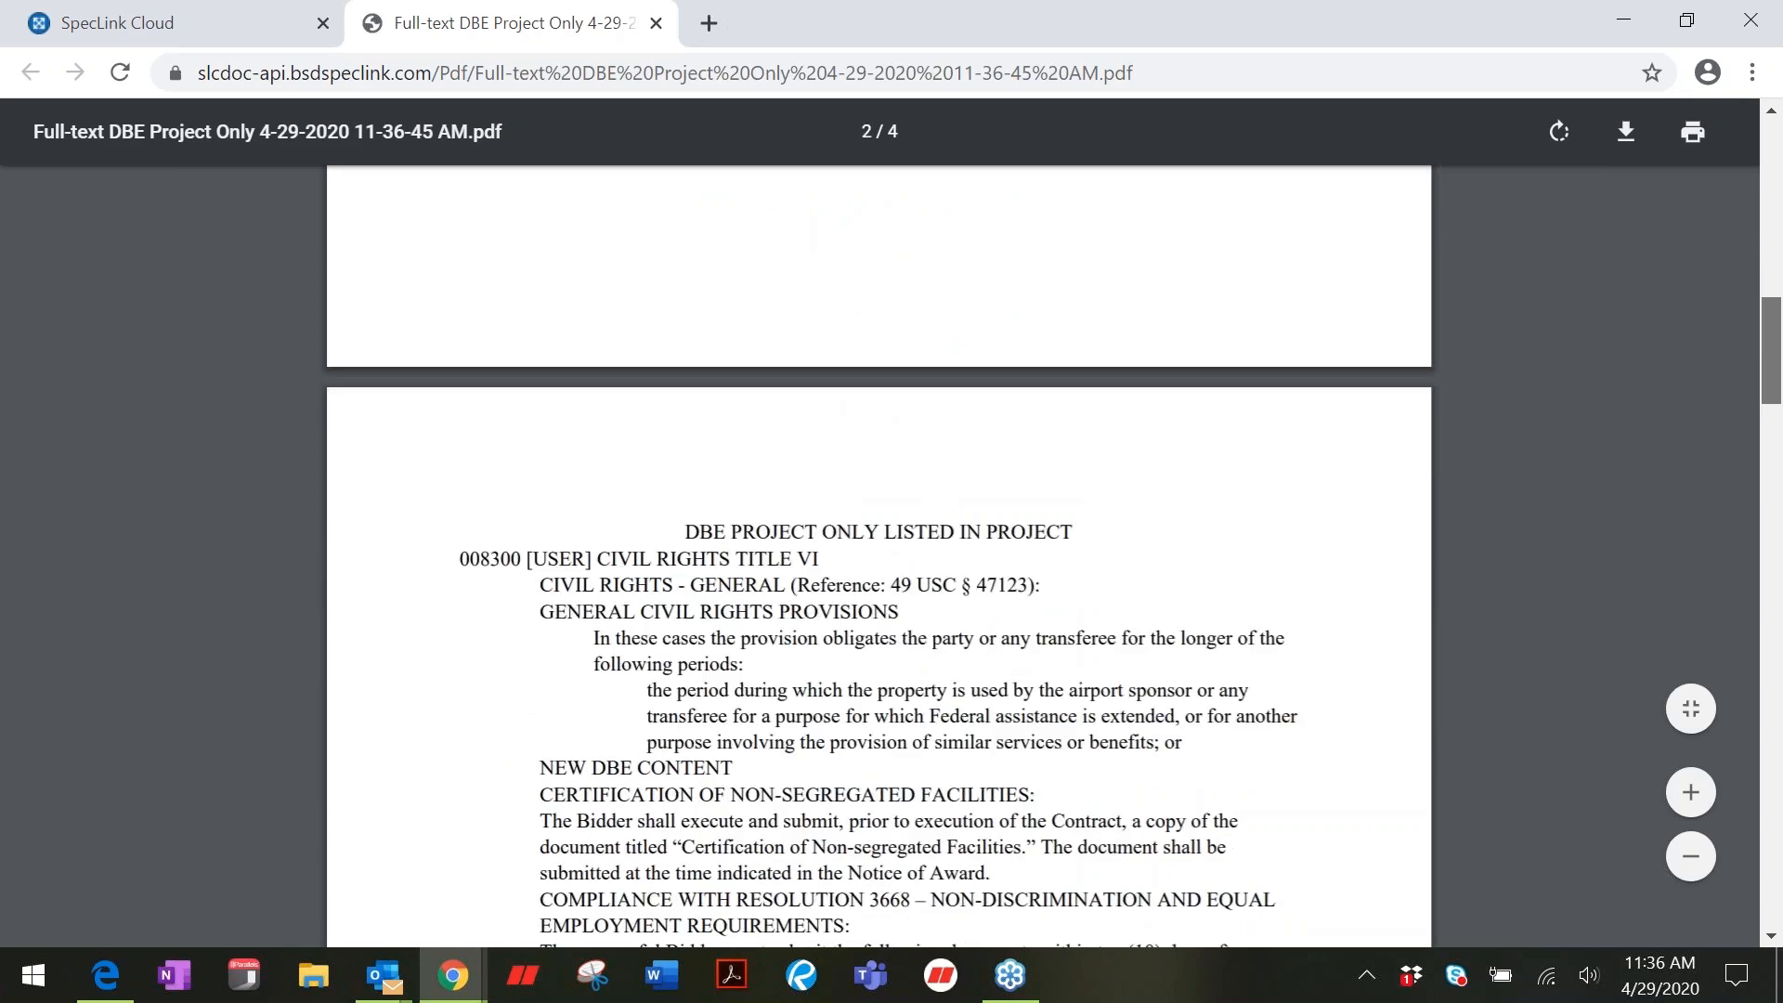
pyautogui.scroll(-2, 878, 557)
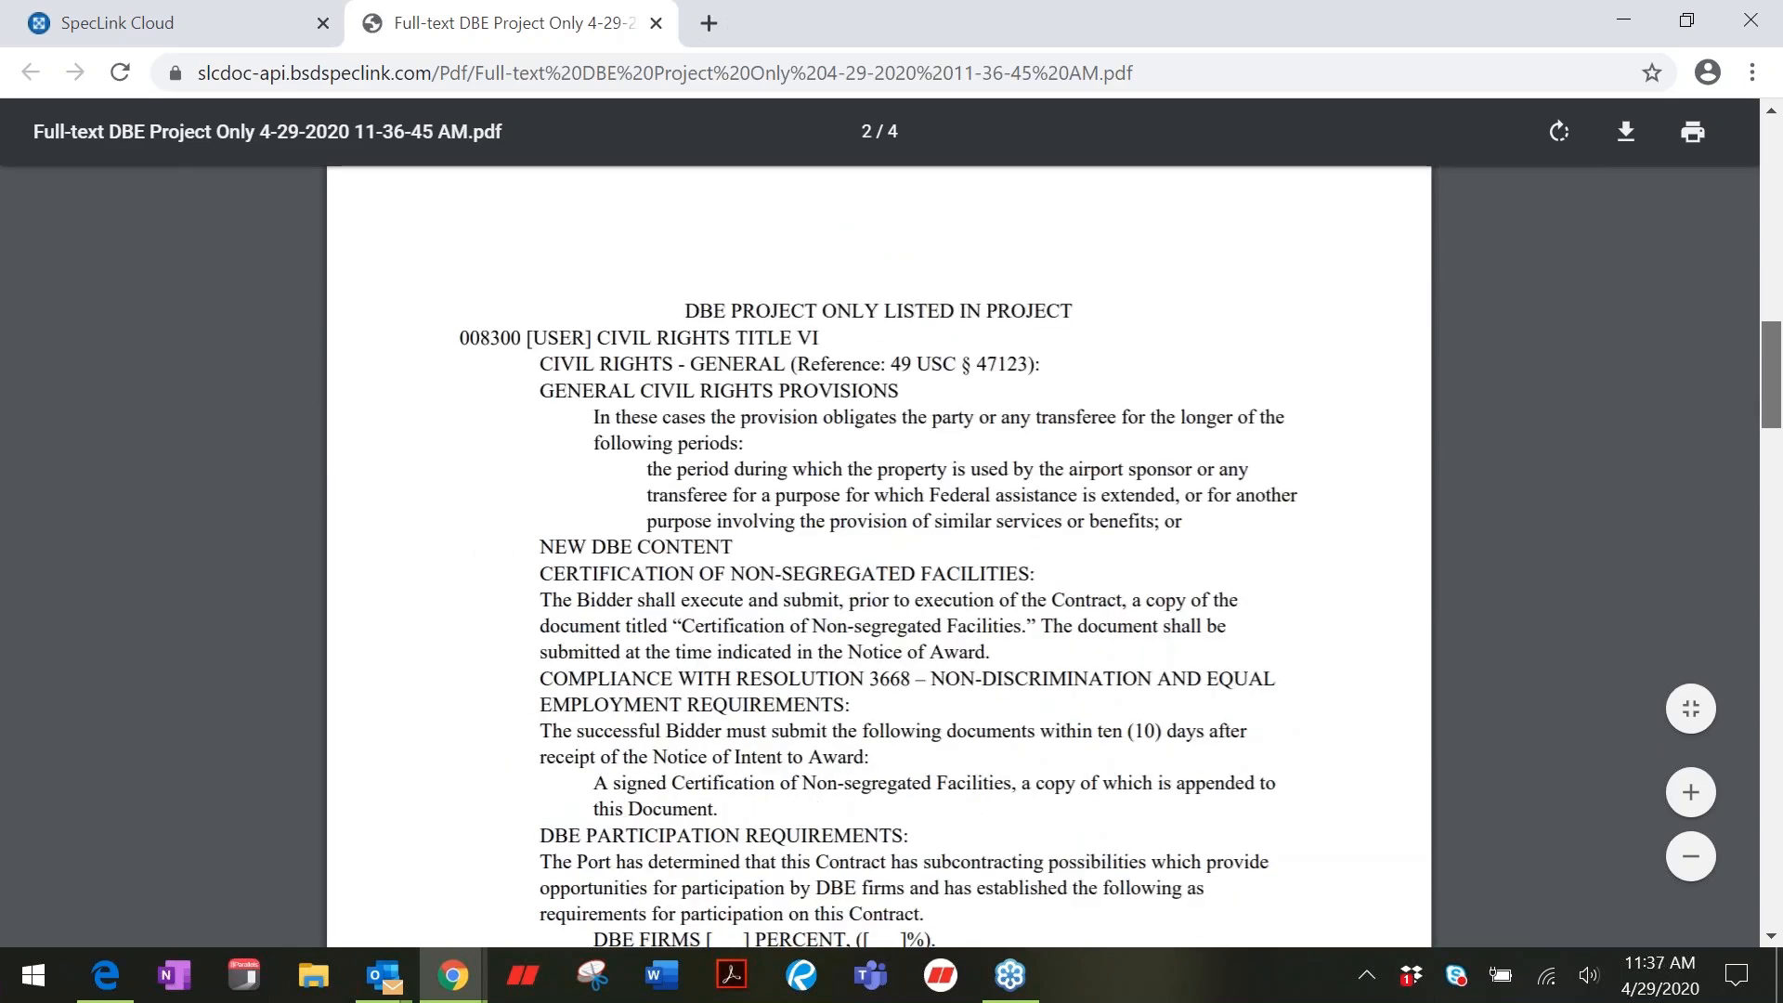
pyautogui.scroll(-3, 878, 557)
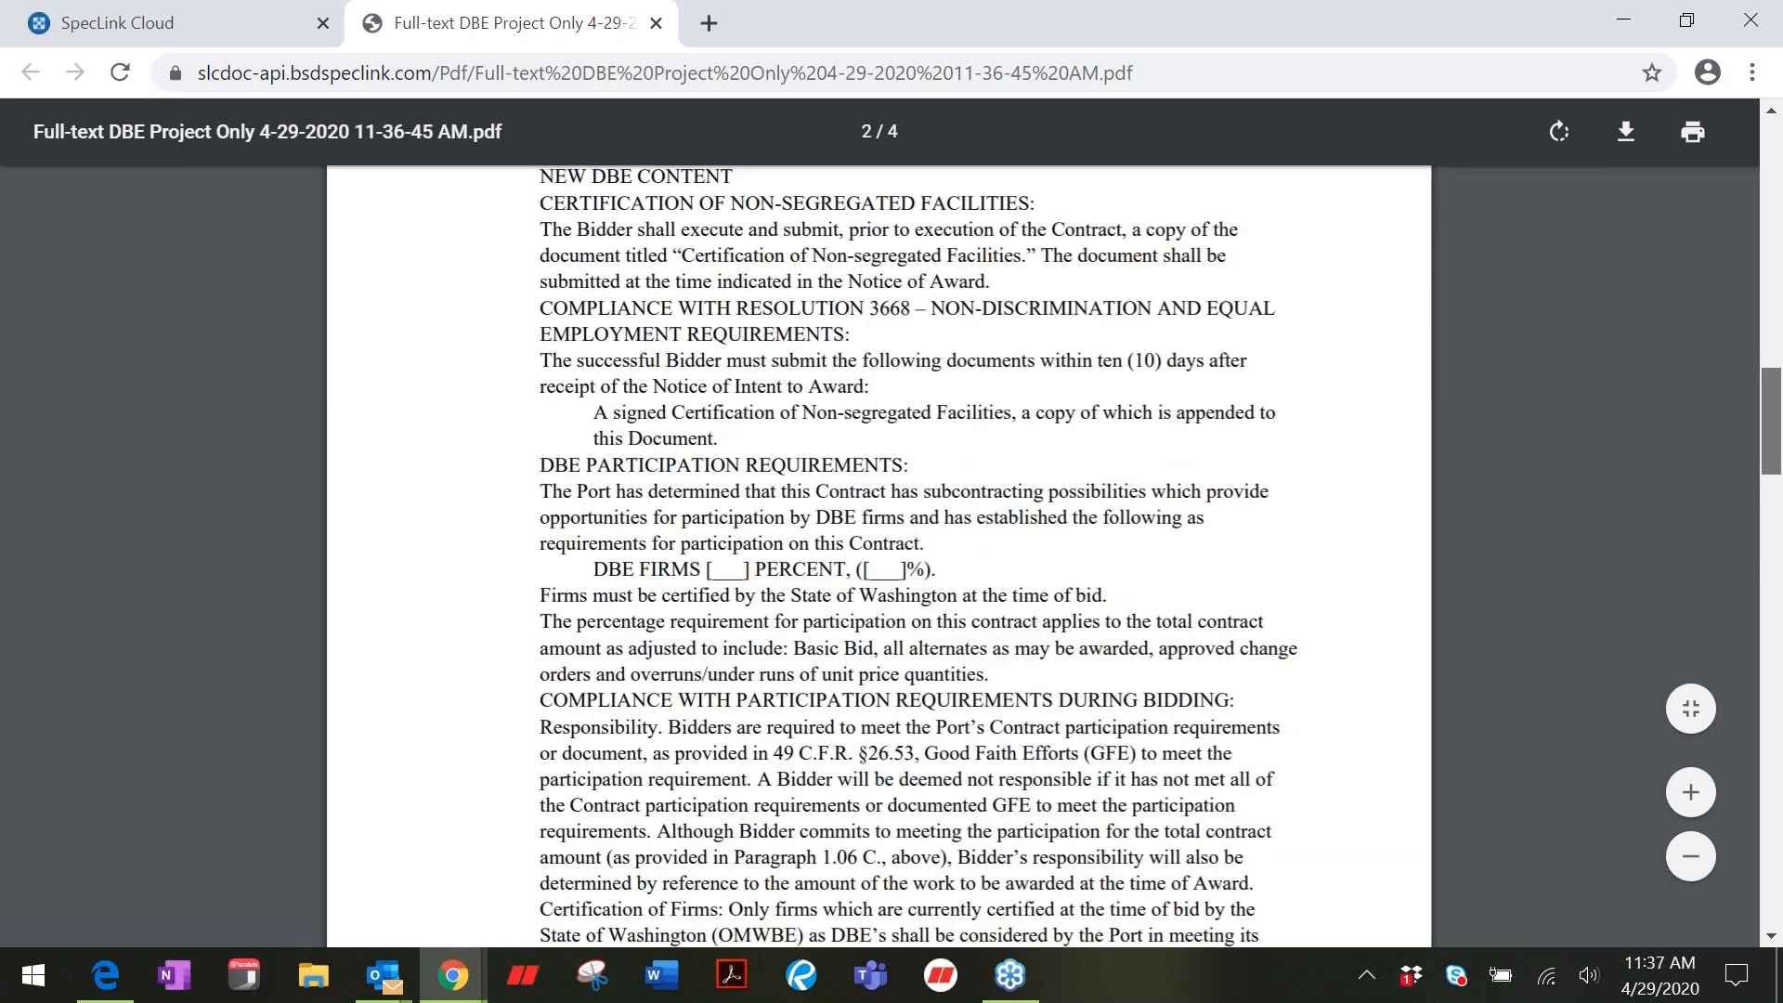
pyautogui.scroll(-10, 878, 557)
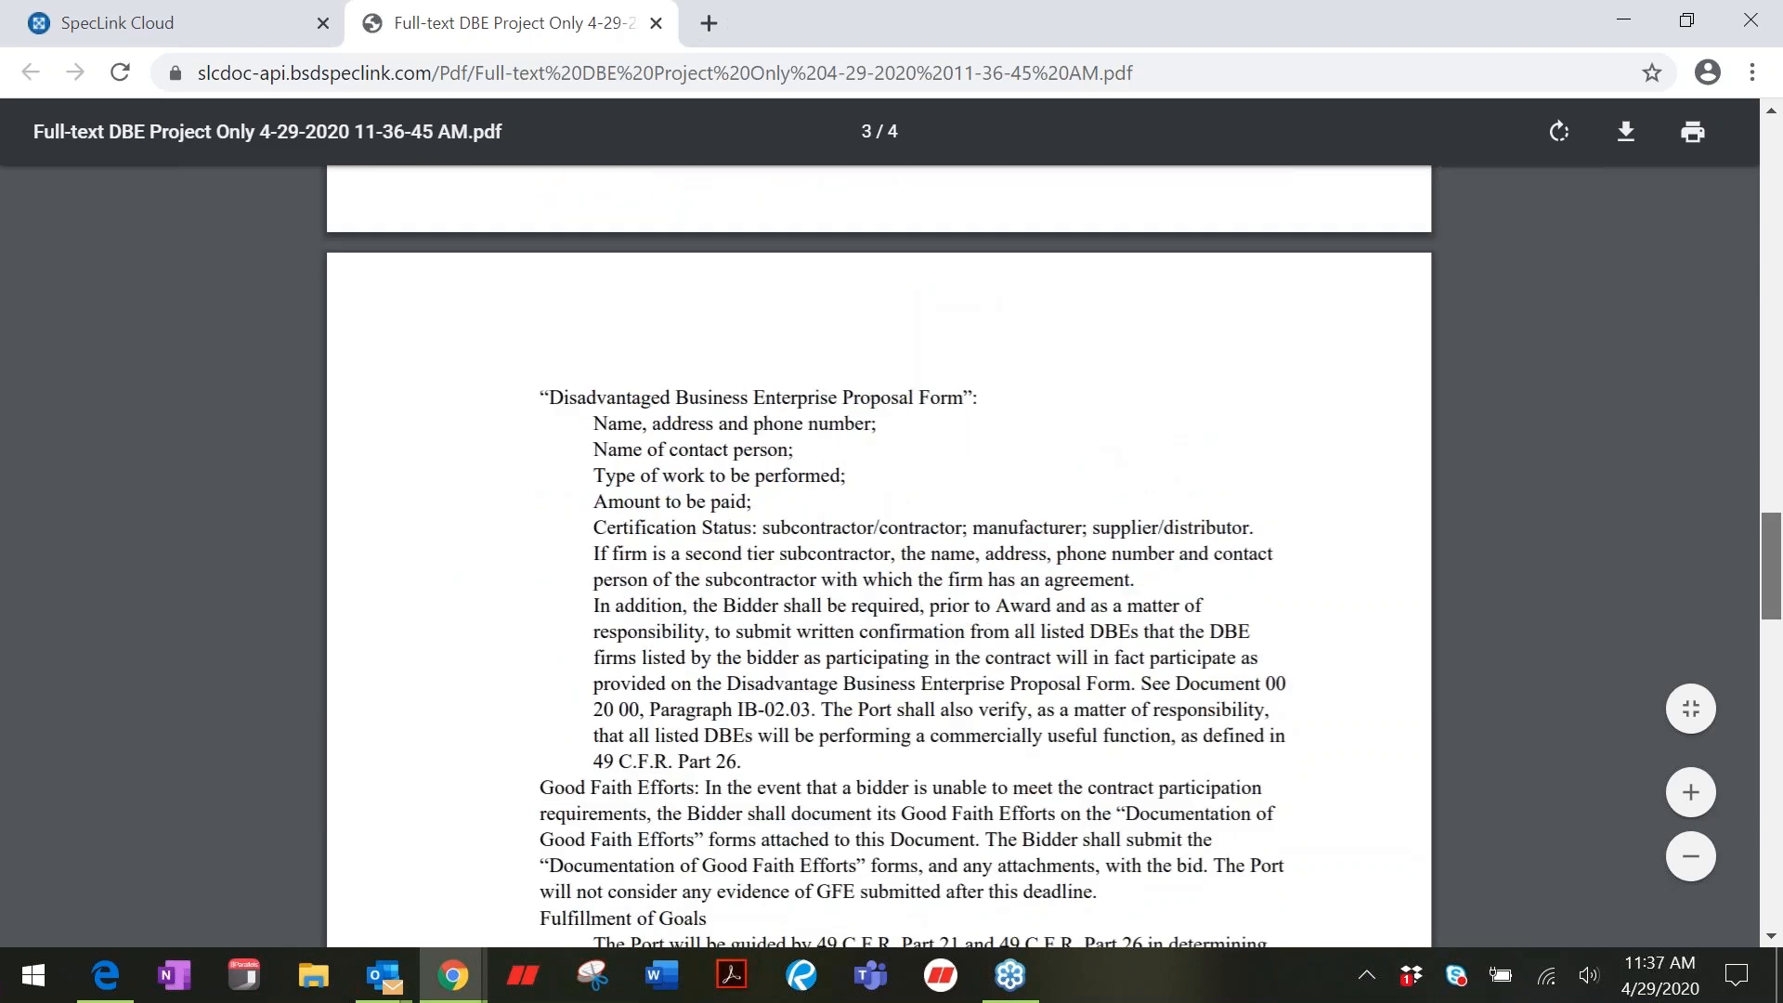
pyautogui.scroll(-6, 879, 557)
pyautogui.scroll(-4, 878, 557)
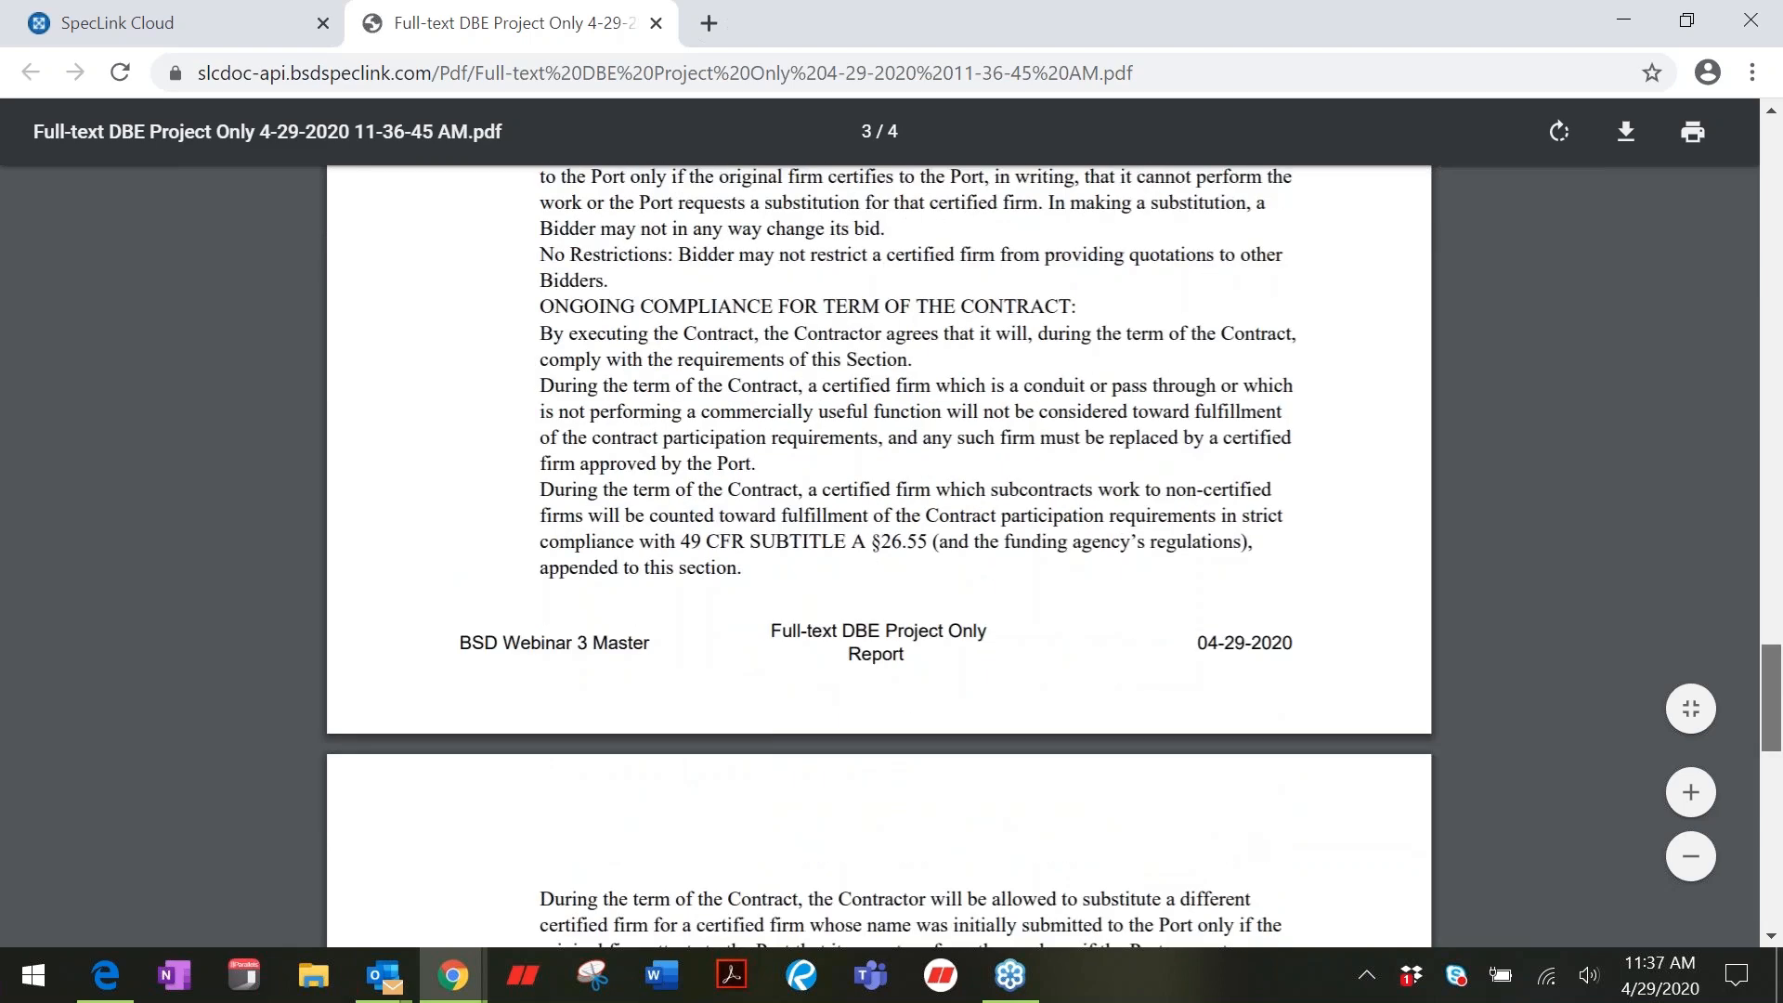
pyautogui.scroll(-2, 878, 557)
pyautogui.scroll(-2, 1749, 808)
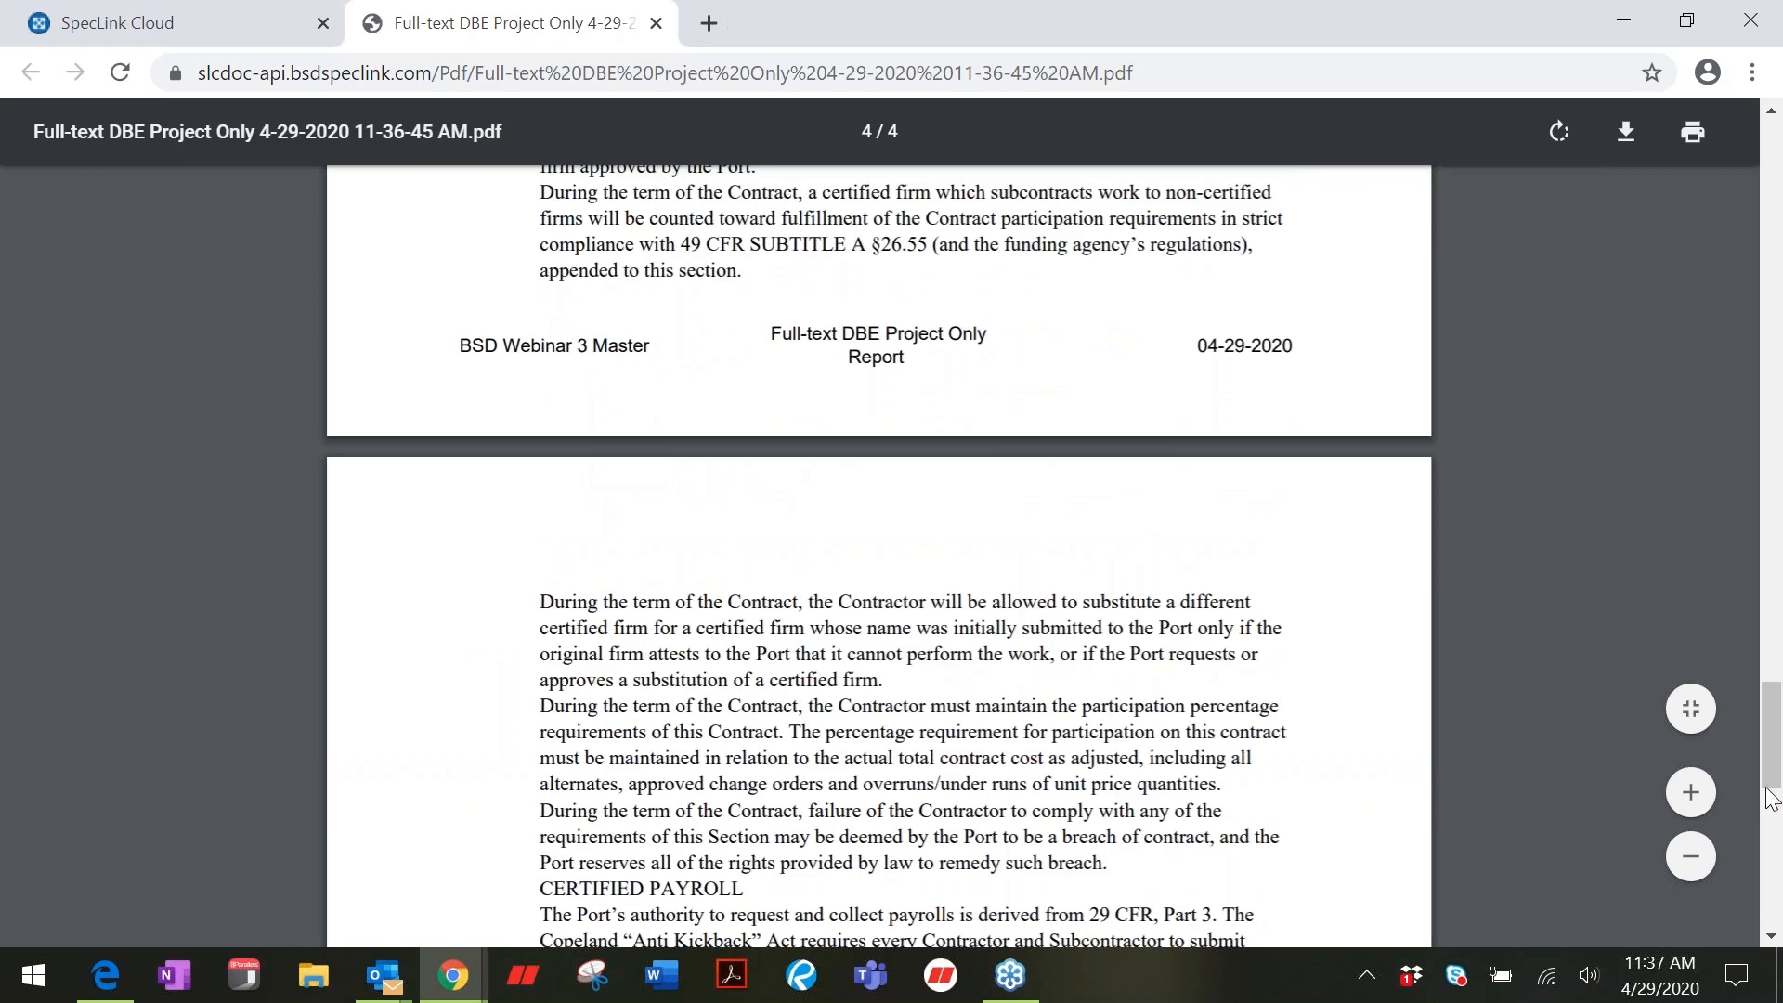
pyautogui.scroll(-3, 1768, 896)
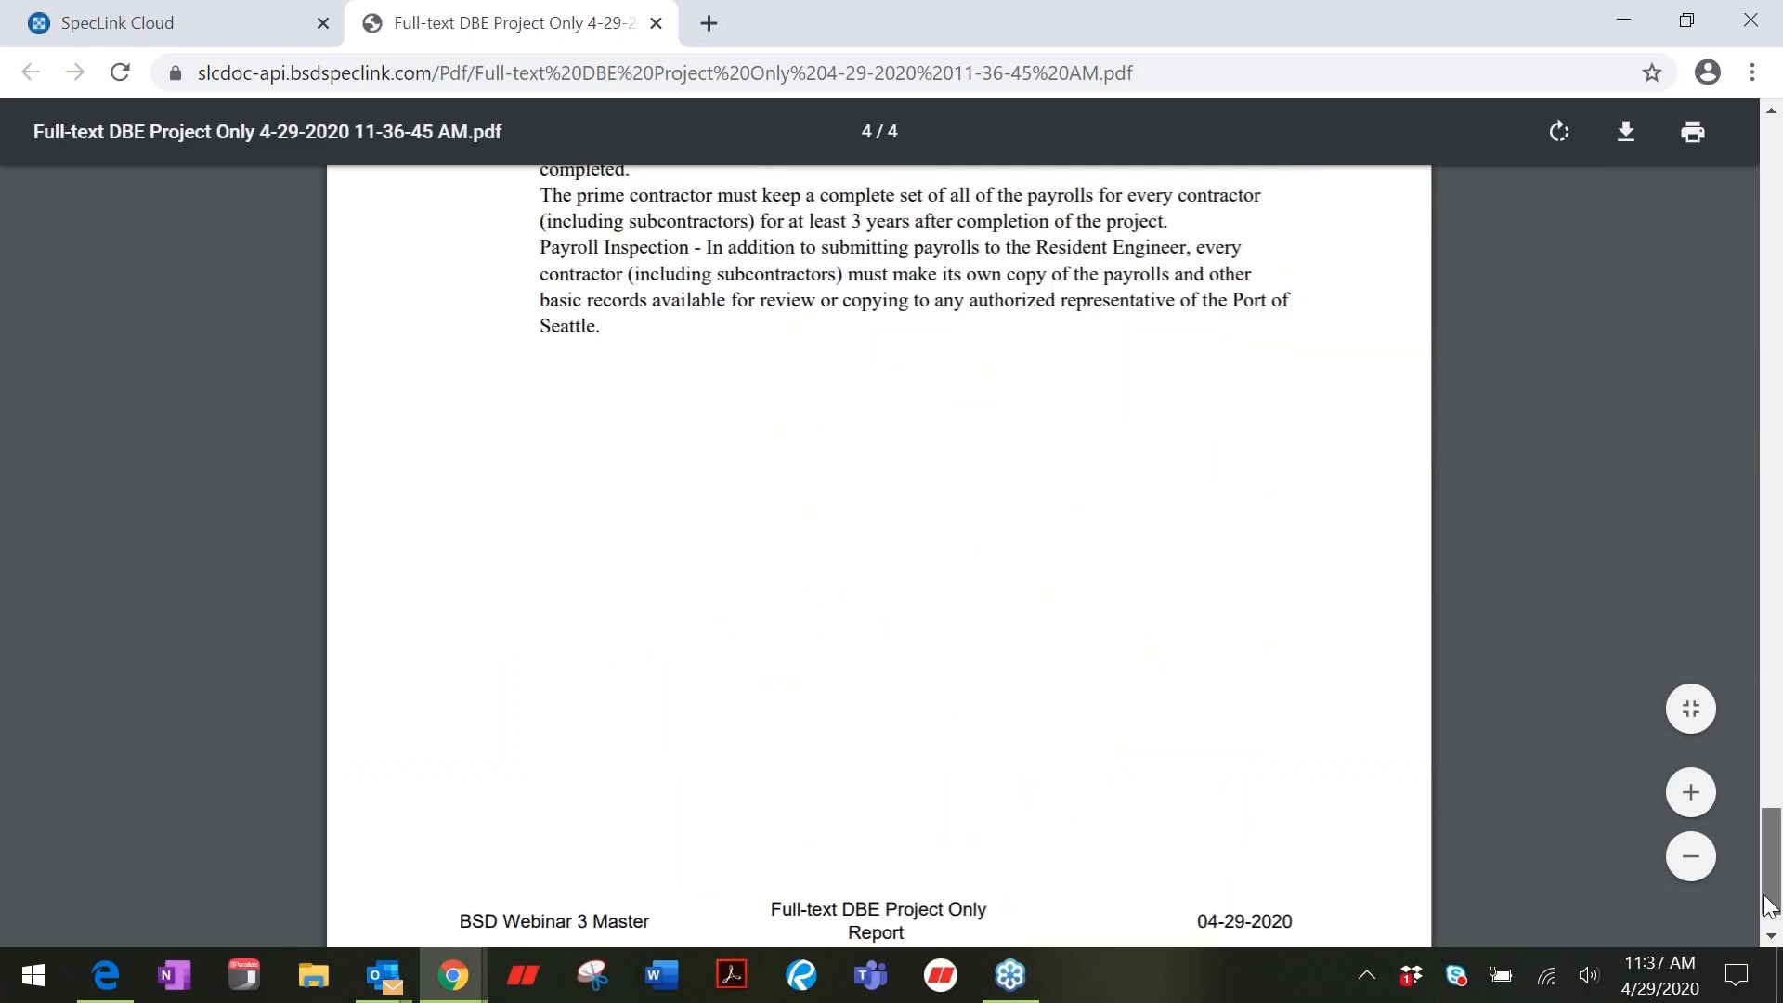
pyautogui.scroll(-1, 1769, 905)
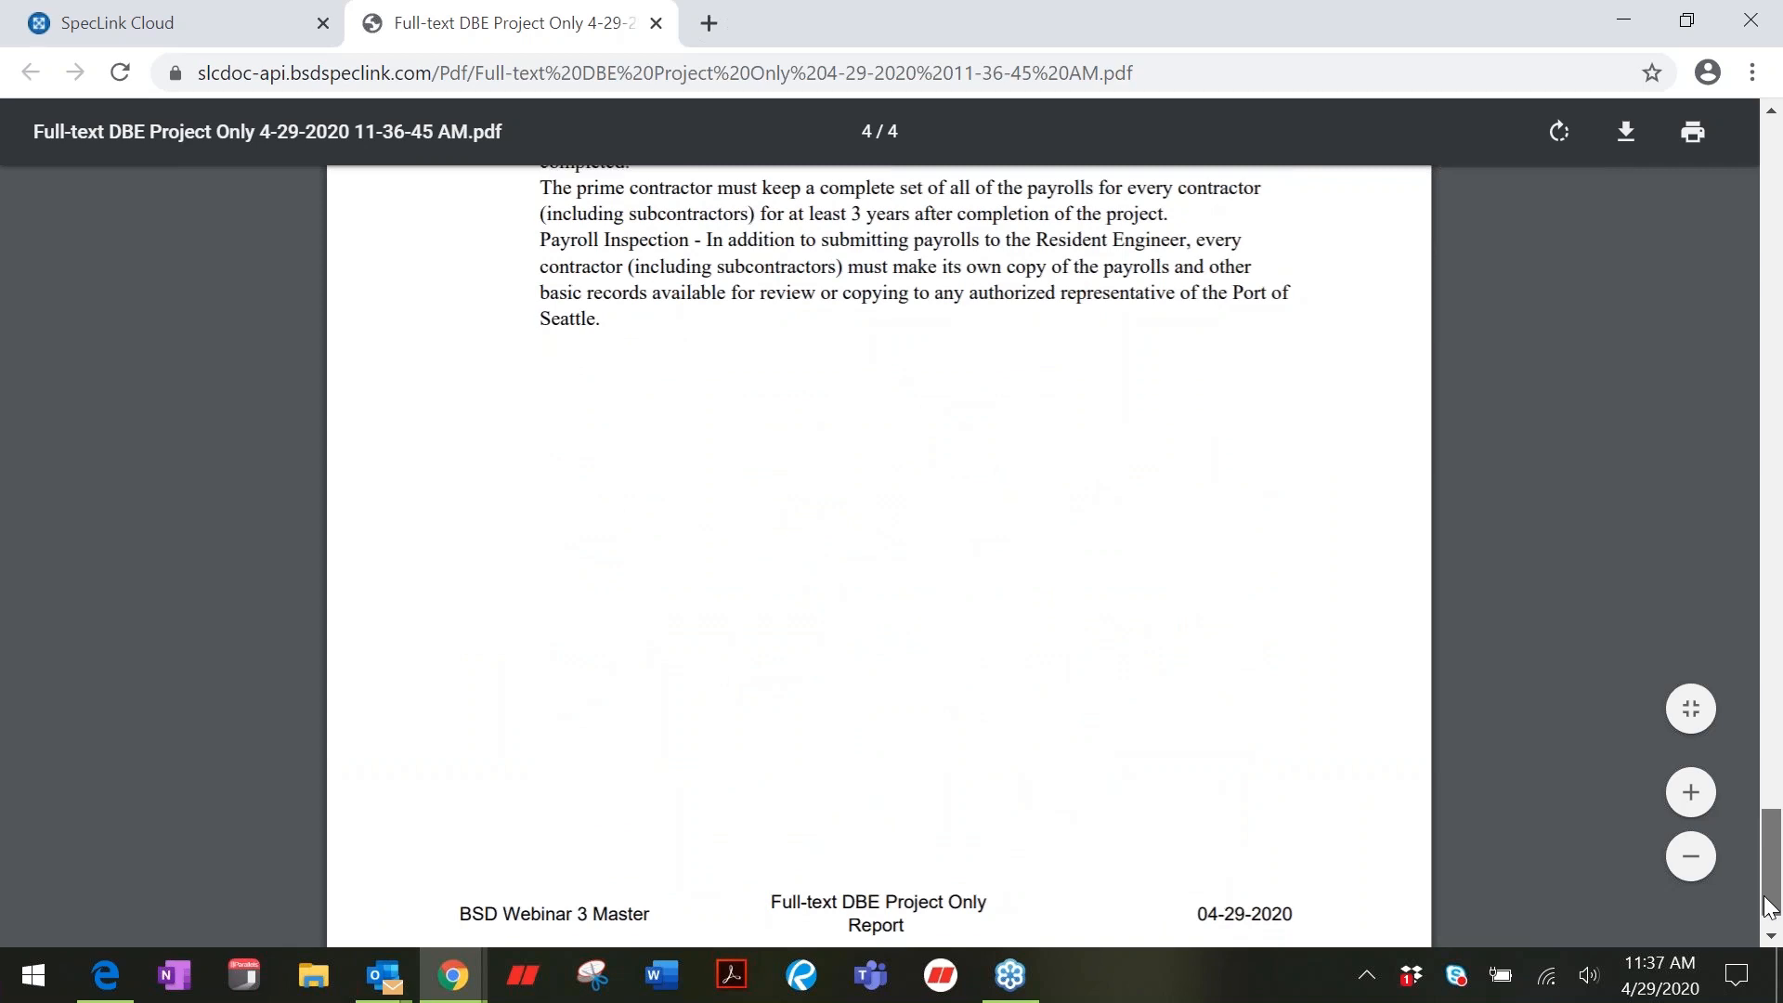
pyautogui.moveTo(1765, 897); pyautogui.dragTo(1776, 200)
pyautogui.click(657, 23)
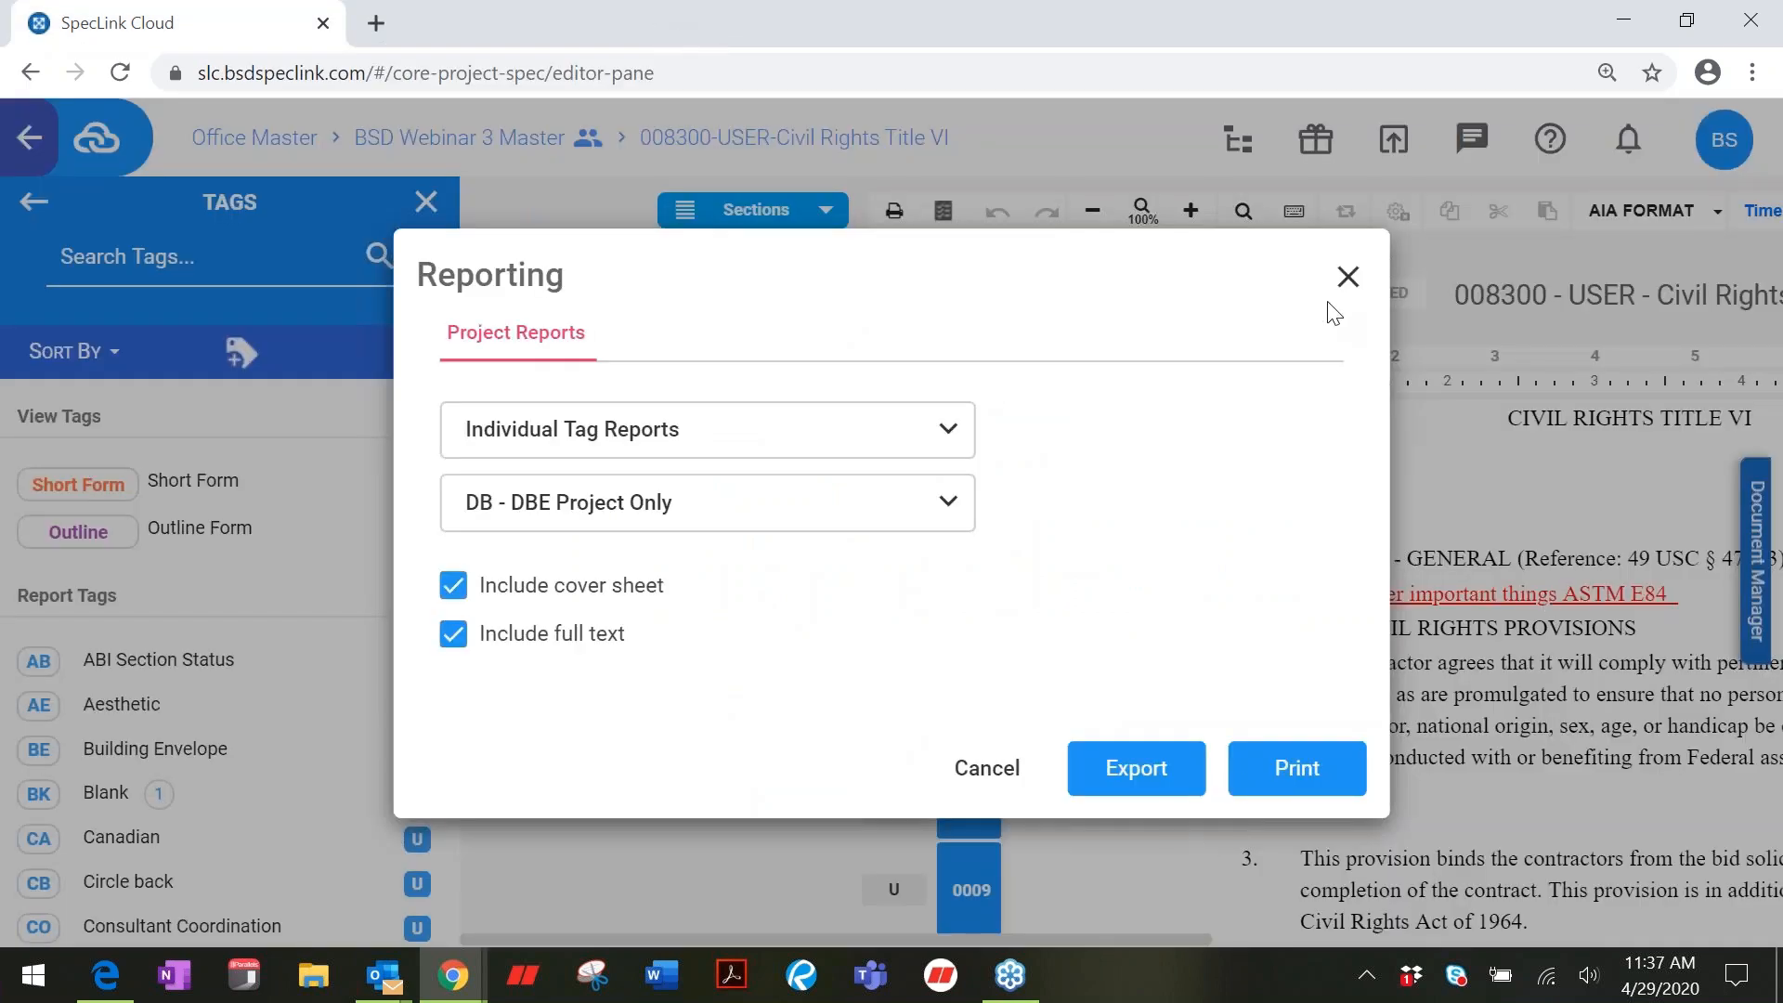
pyautogui.click(1347, 276)
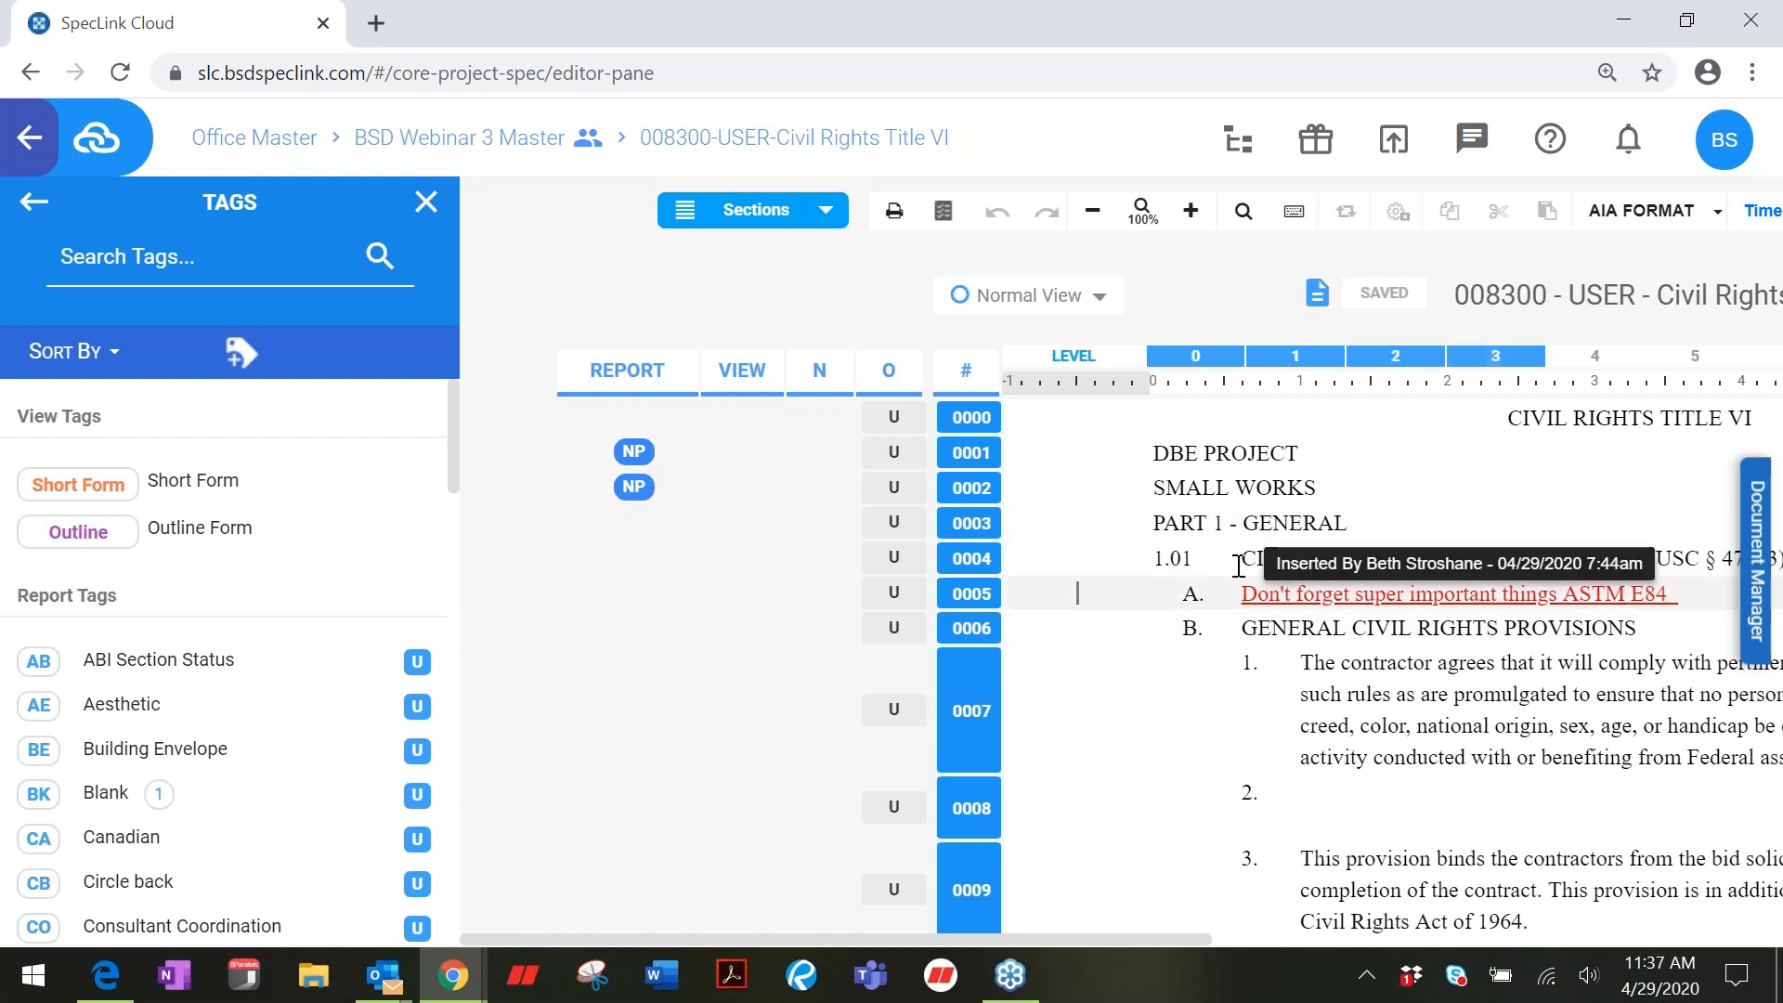
# Step: Deactivate the DBE PROJECT paragraph and print an individual tag report for DB - DBE Project Only with the cover sheet and full text
pyautogui.click(986, 462)
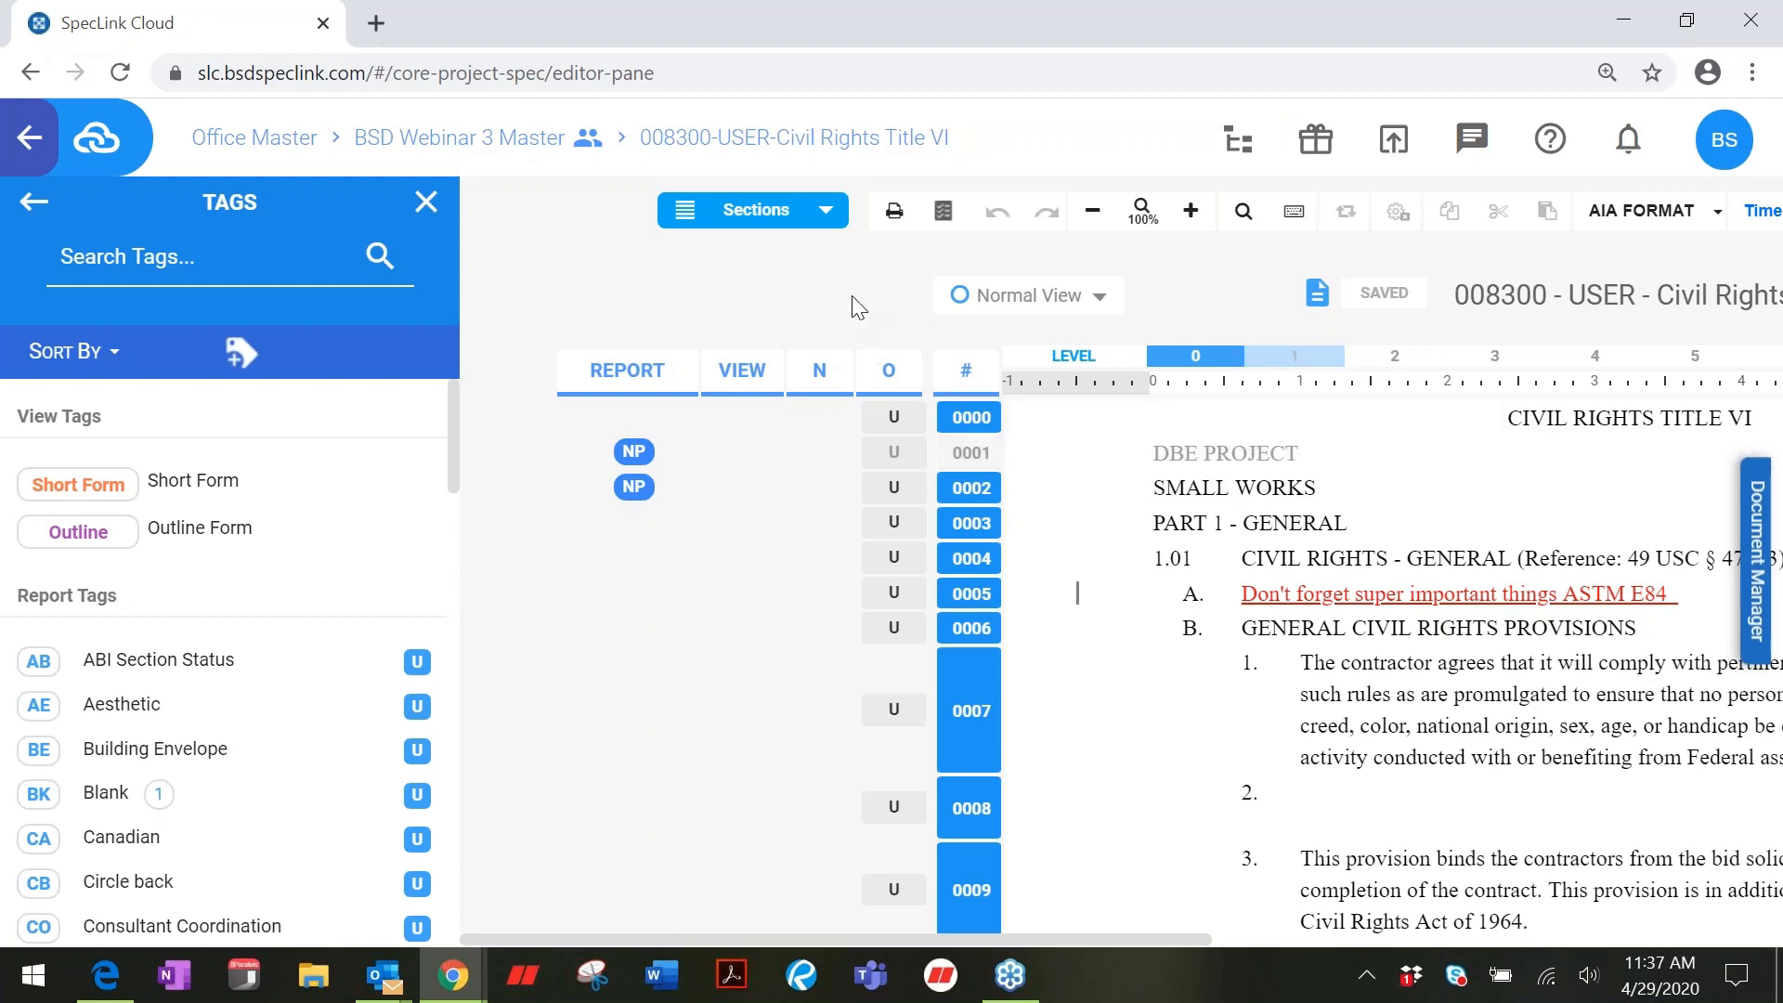
pyautogui.click(943, 212)
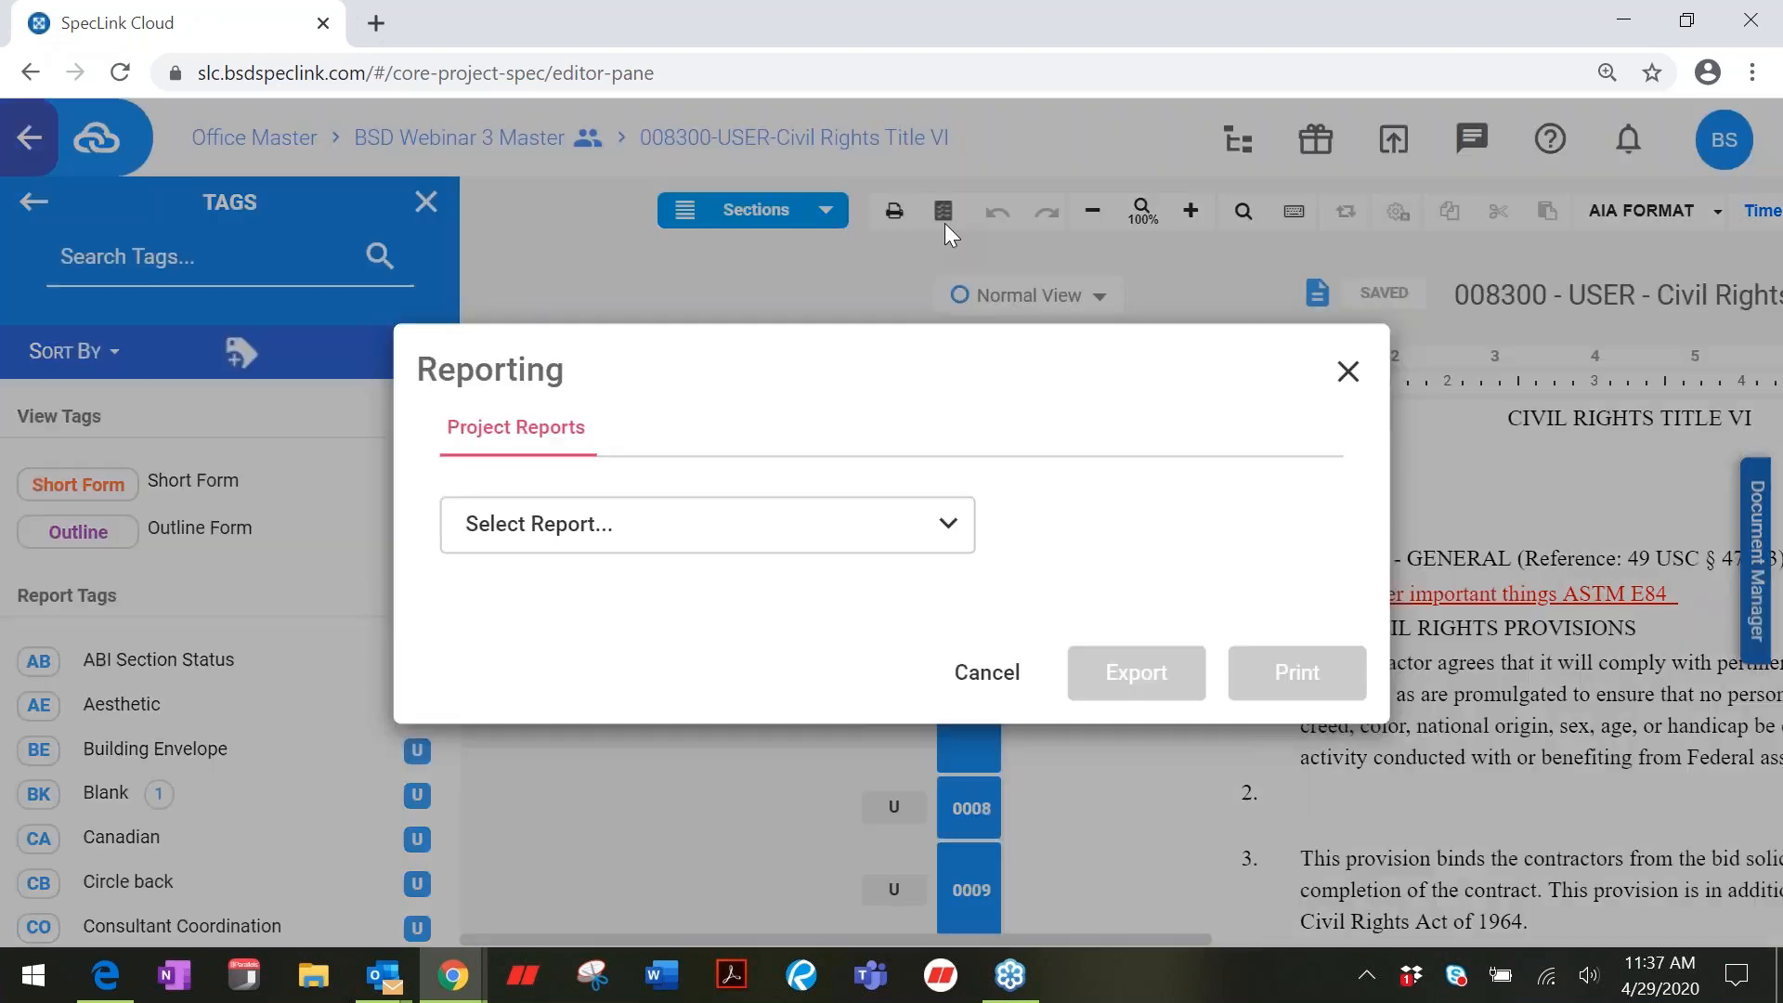
pyautogui.click(957, 530)
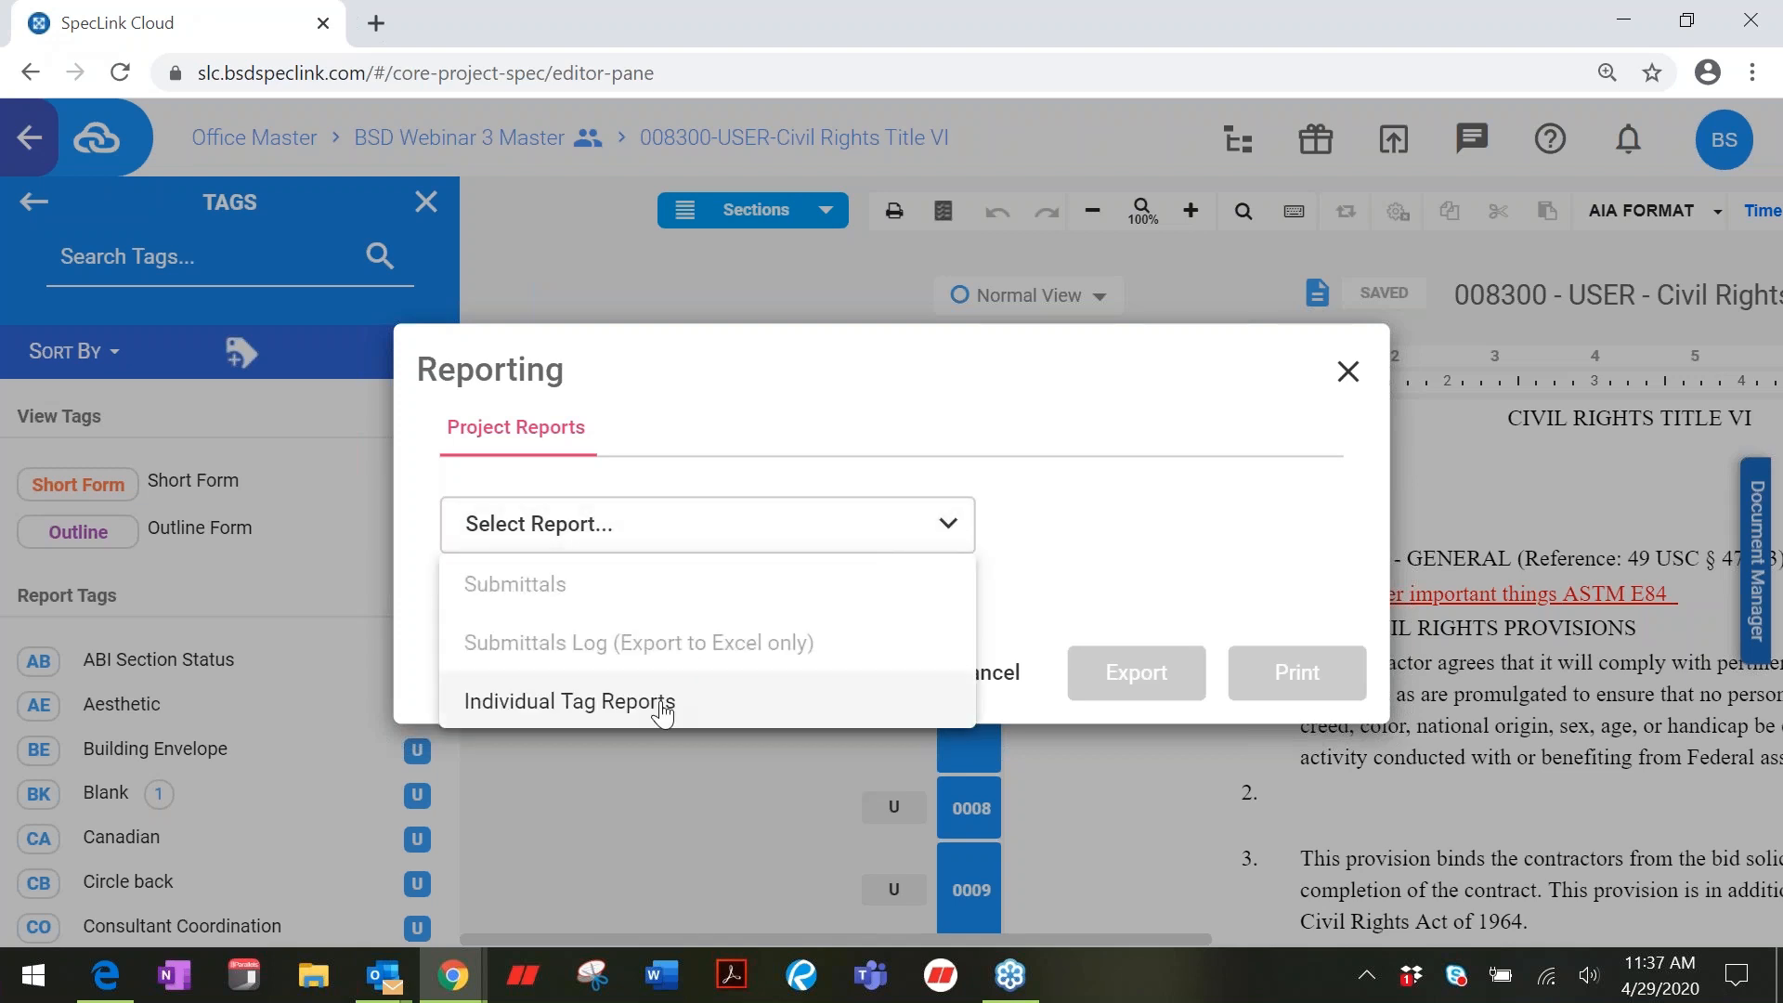
pyautogui.click(665, 700)
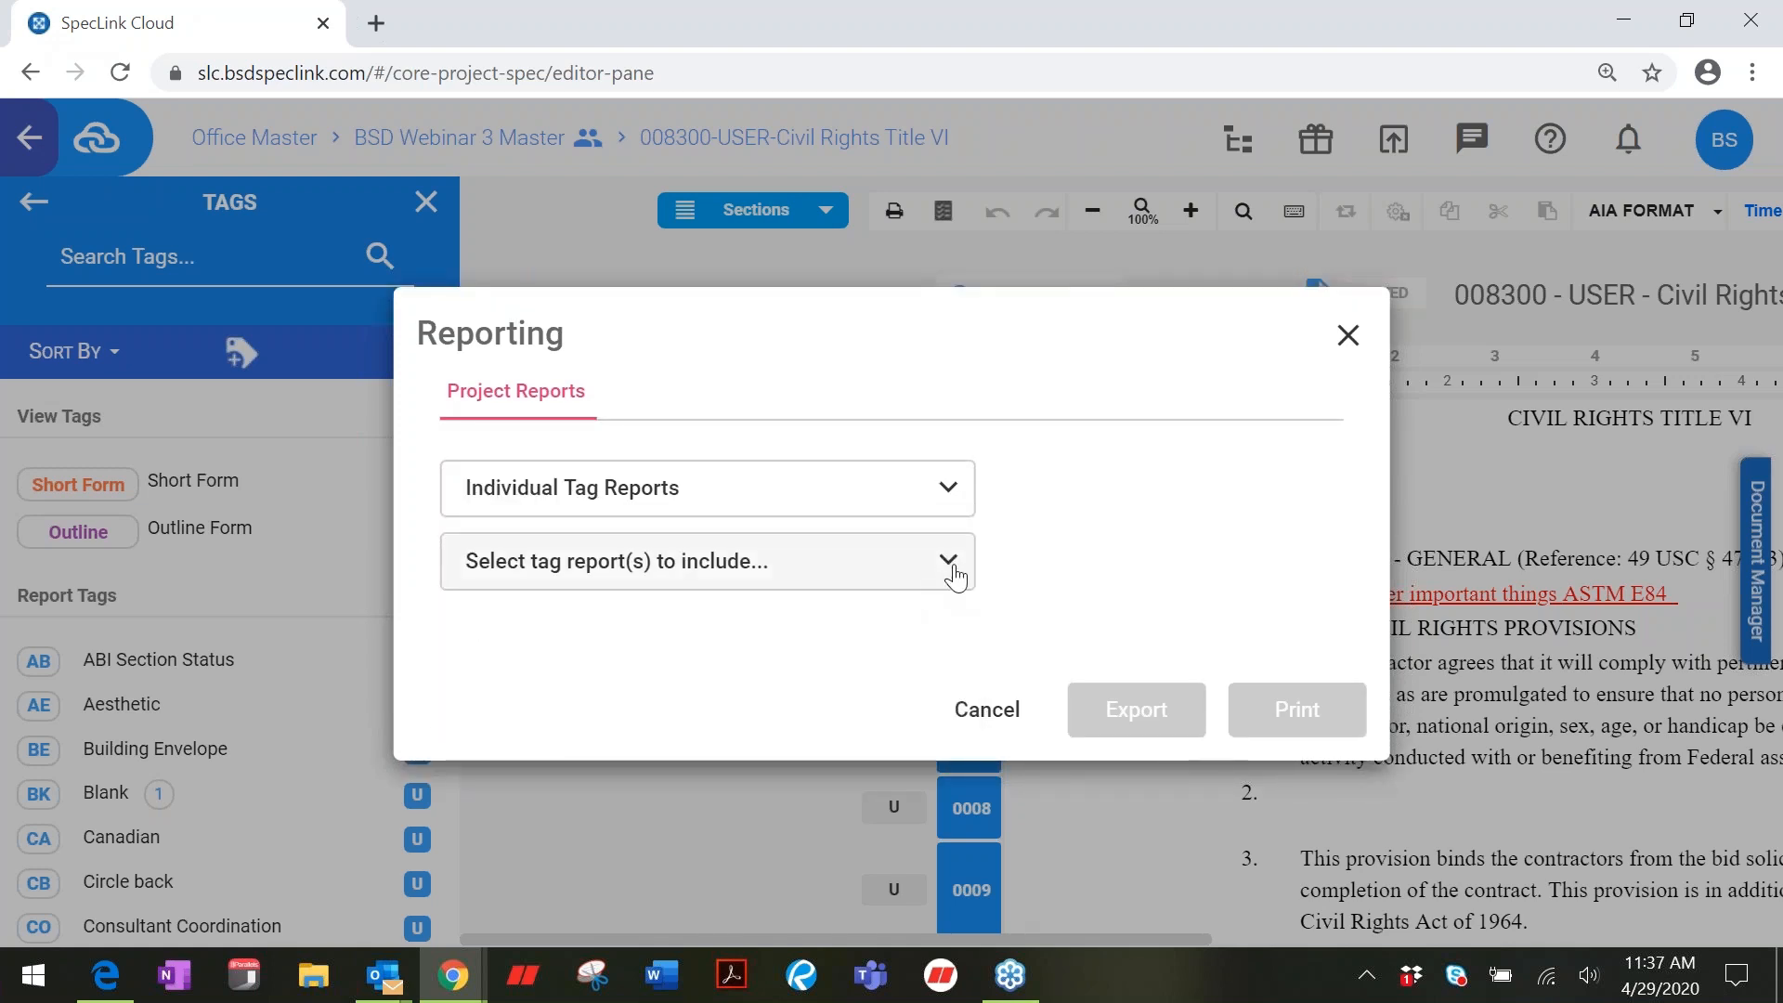
pyautogui.click(951, 567)
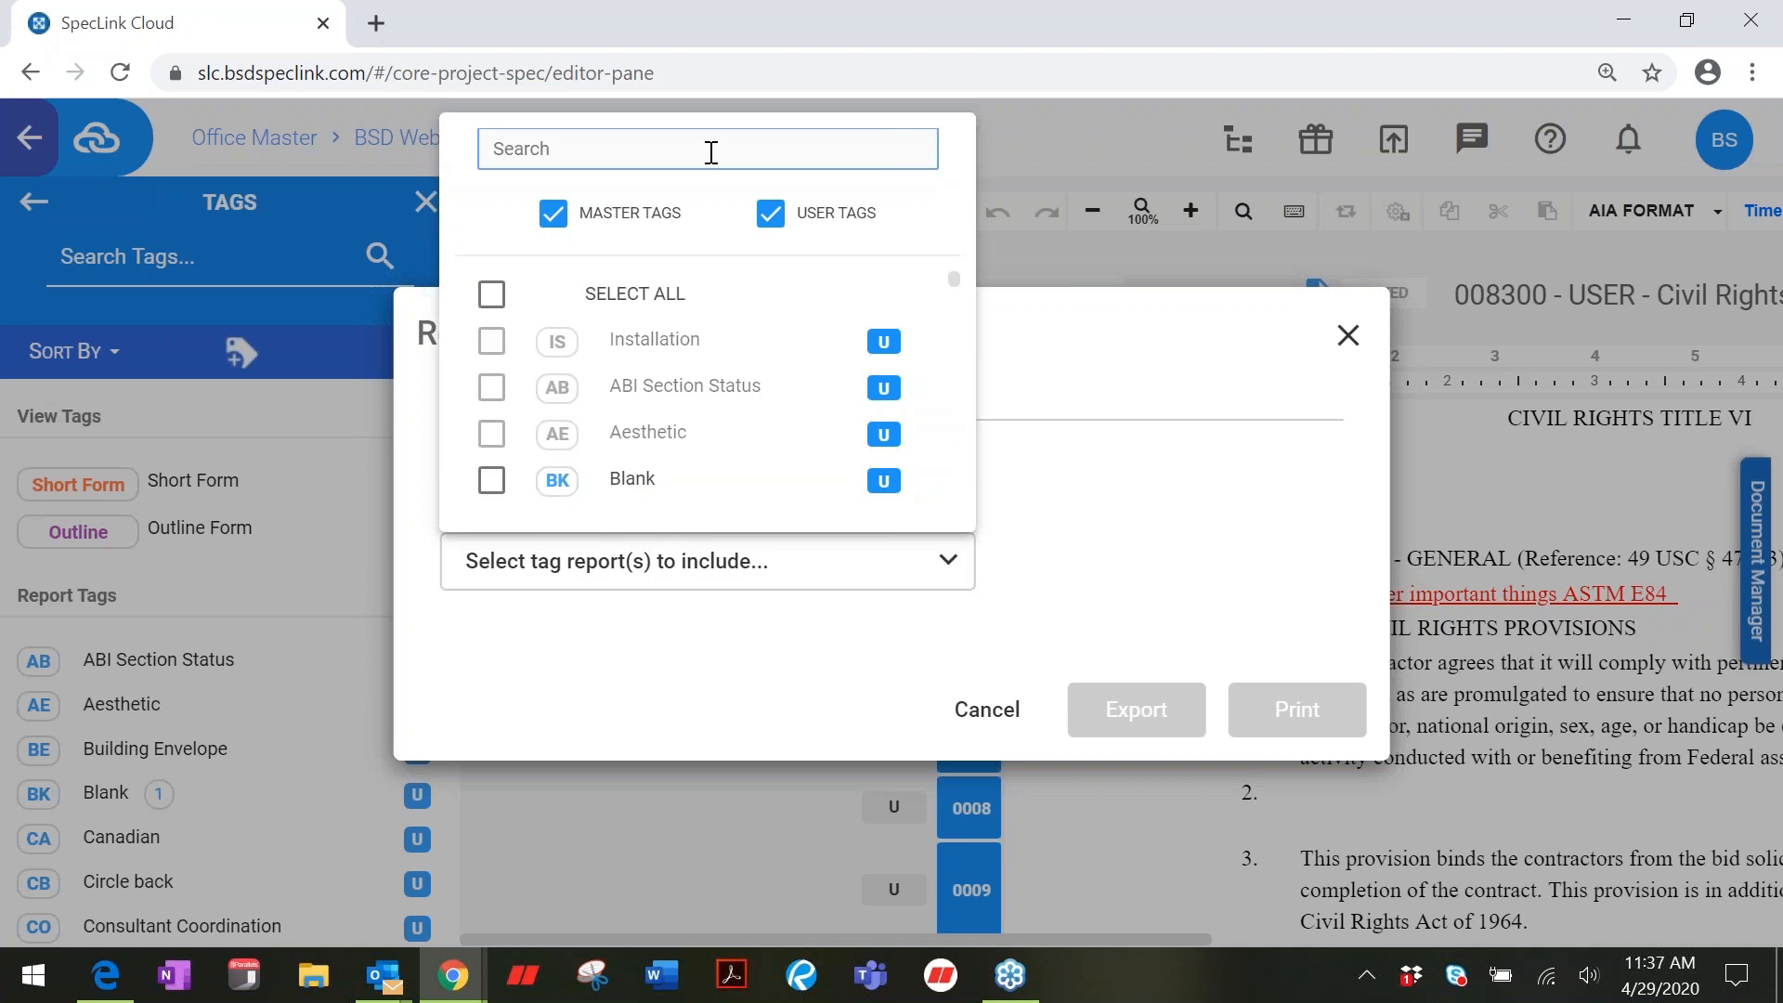
pyautogui.write('db')
pyautogui.click(491, 478)
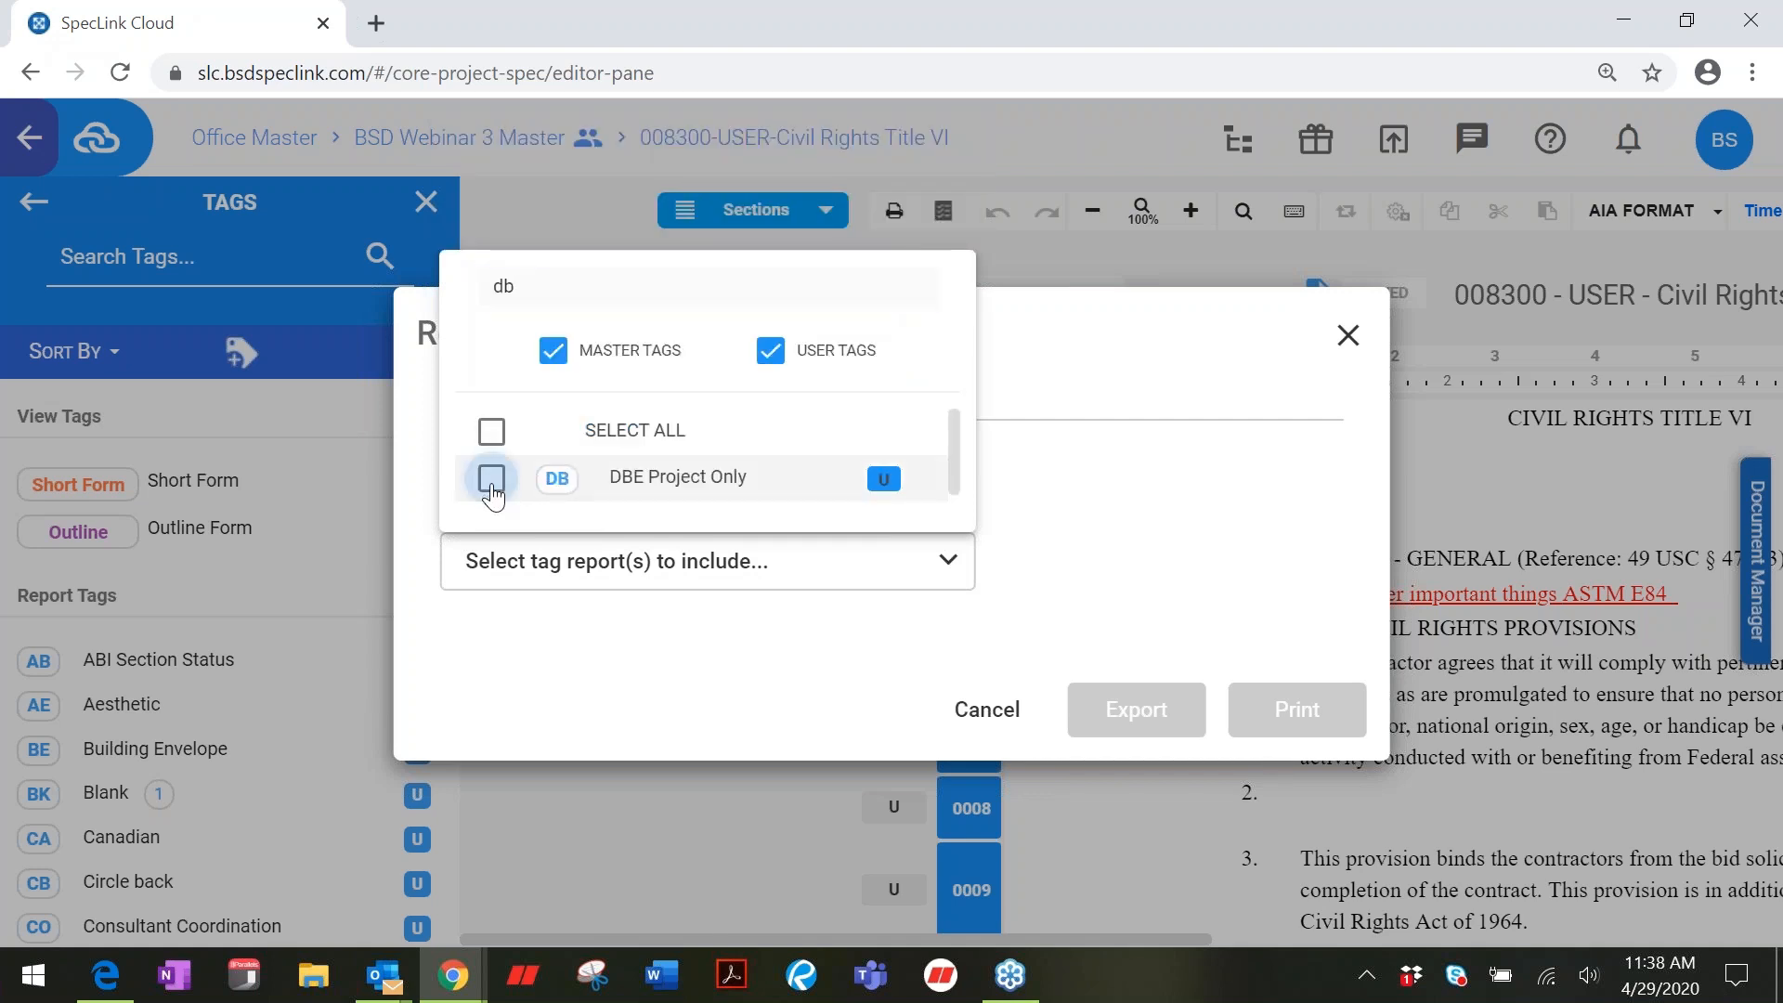
pyautogui.click(455, 633)
pyautogui.click(453, 633)
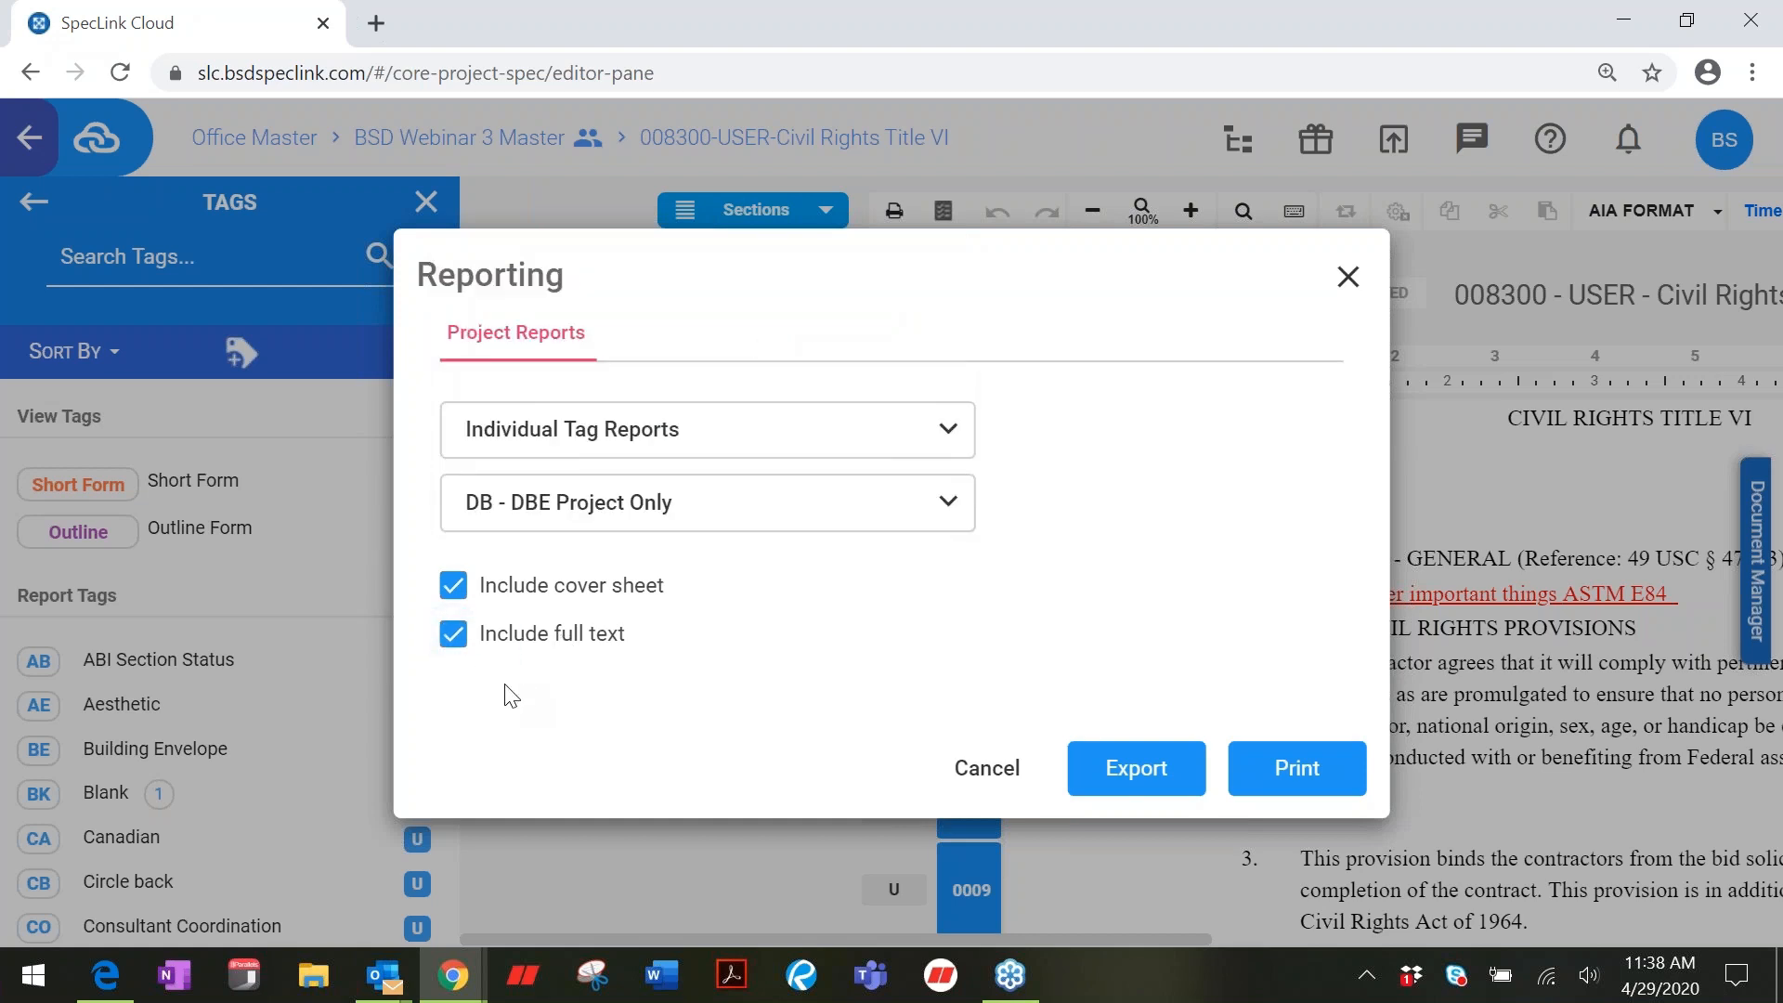
pyautogui.click(1289, 785)
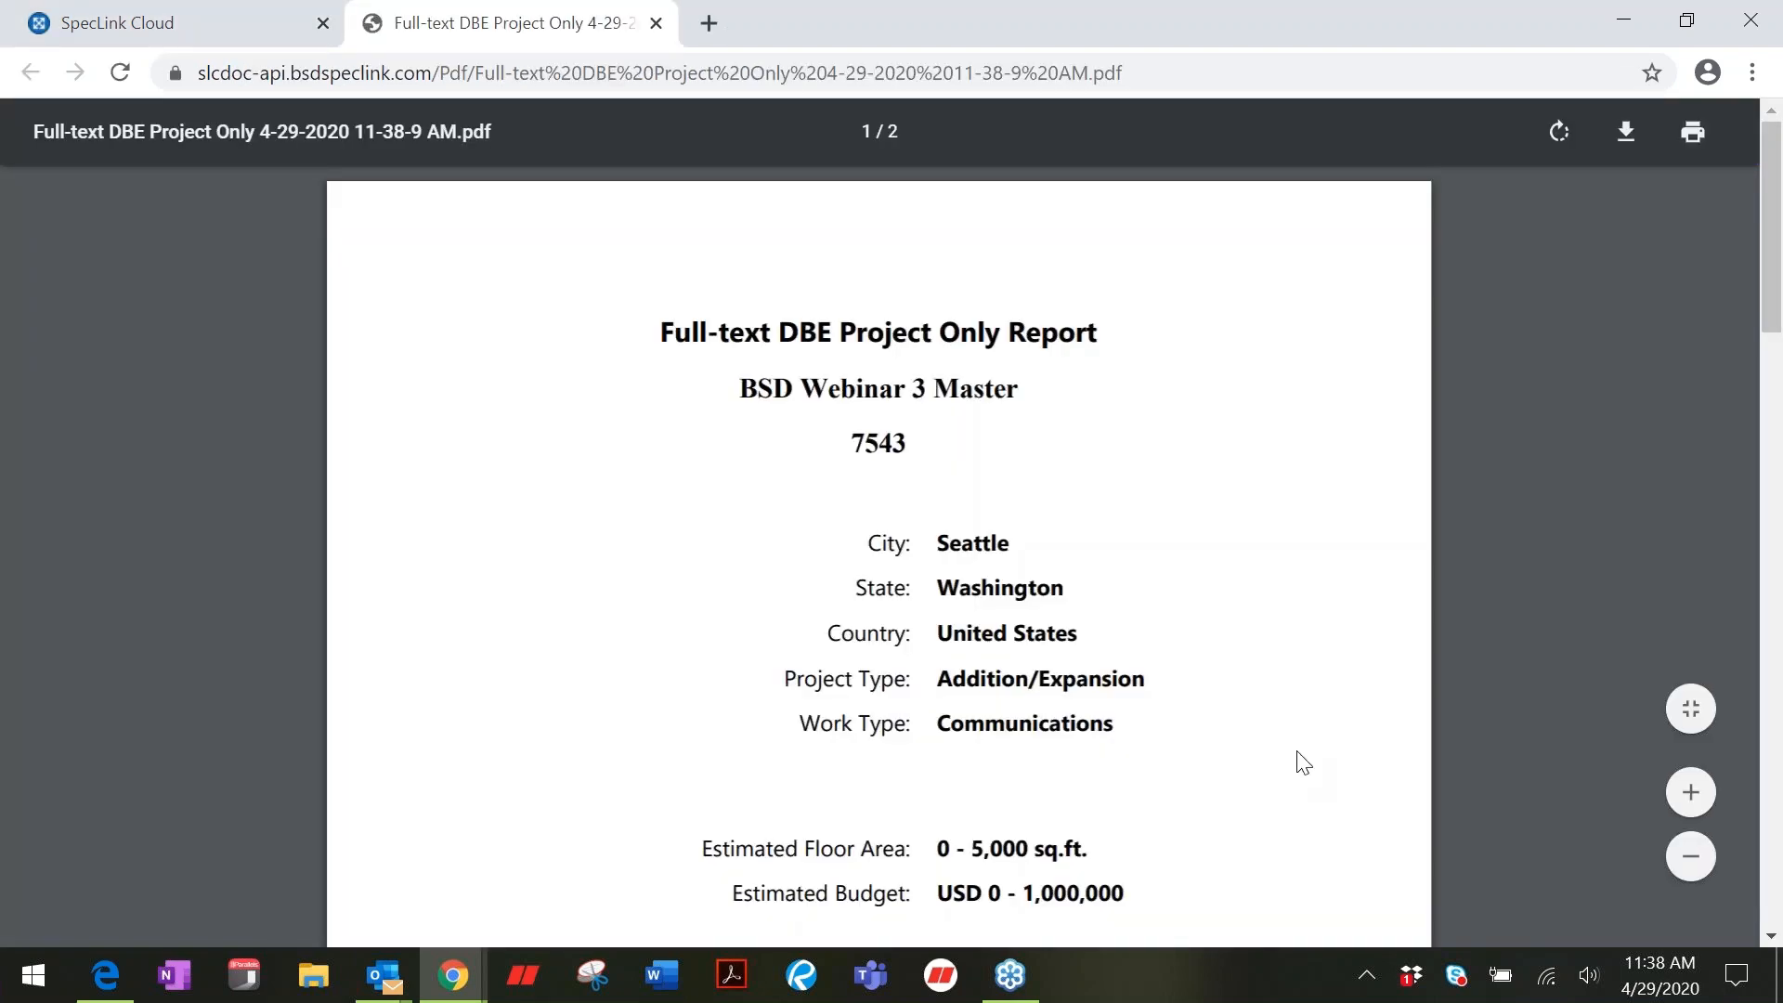
# Step: Read the paragraphs listed in the new DBE Project Only report, return to the section, and close the reporting dialog
pyautogui.scroll(-12, 1300, 761)
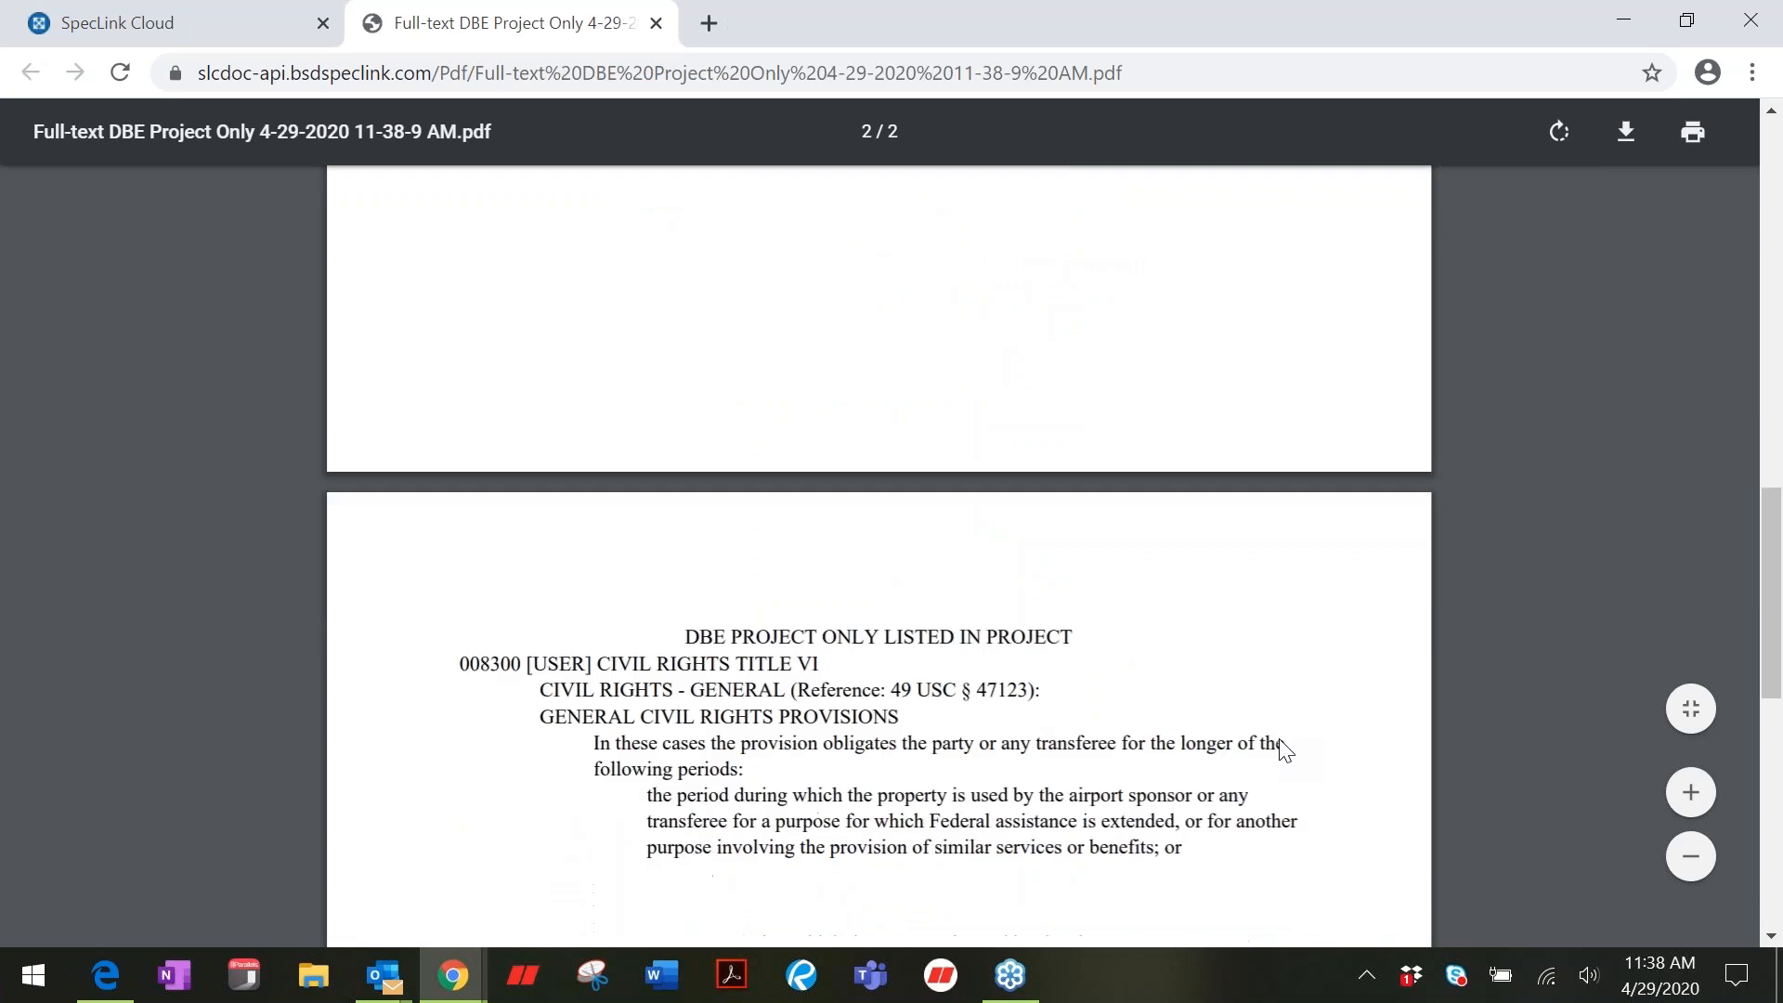
pyautogui.scroll(-3, 1285, 750)
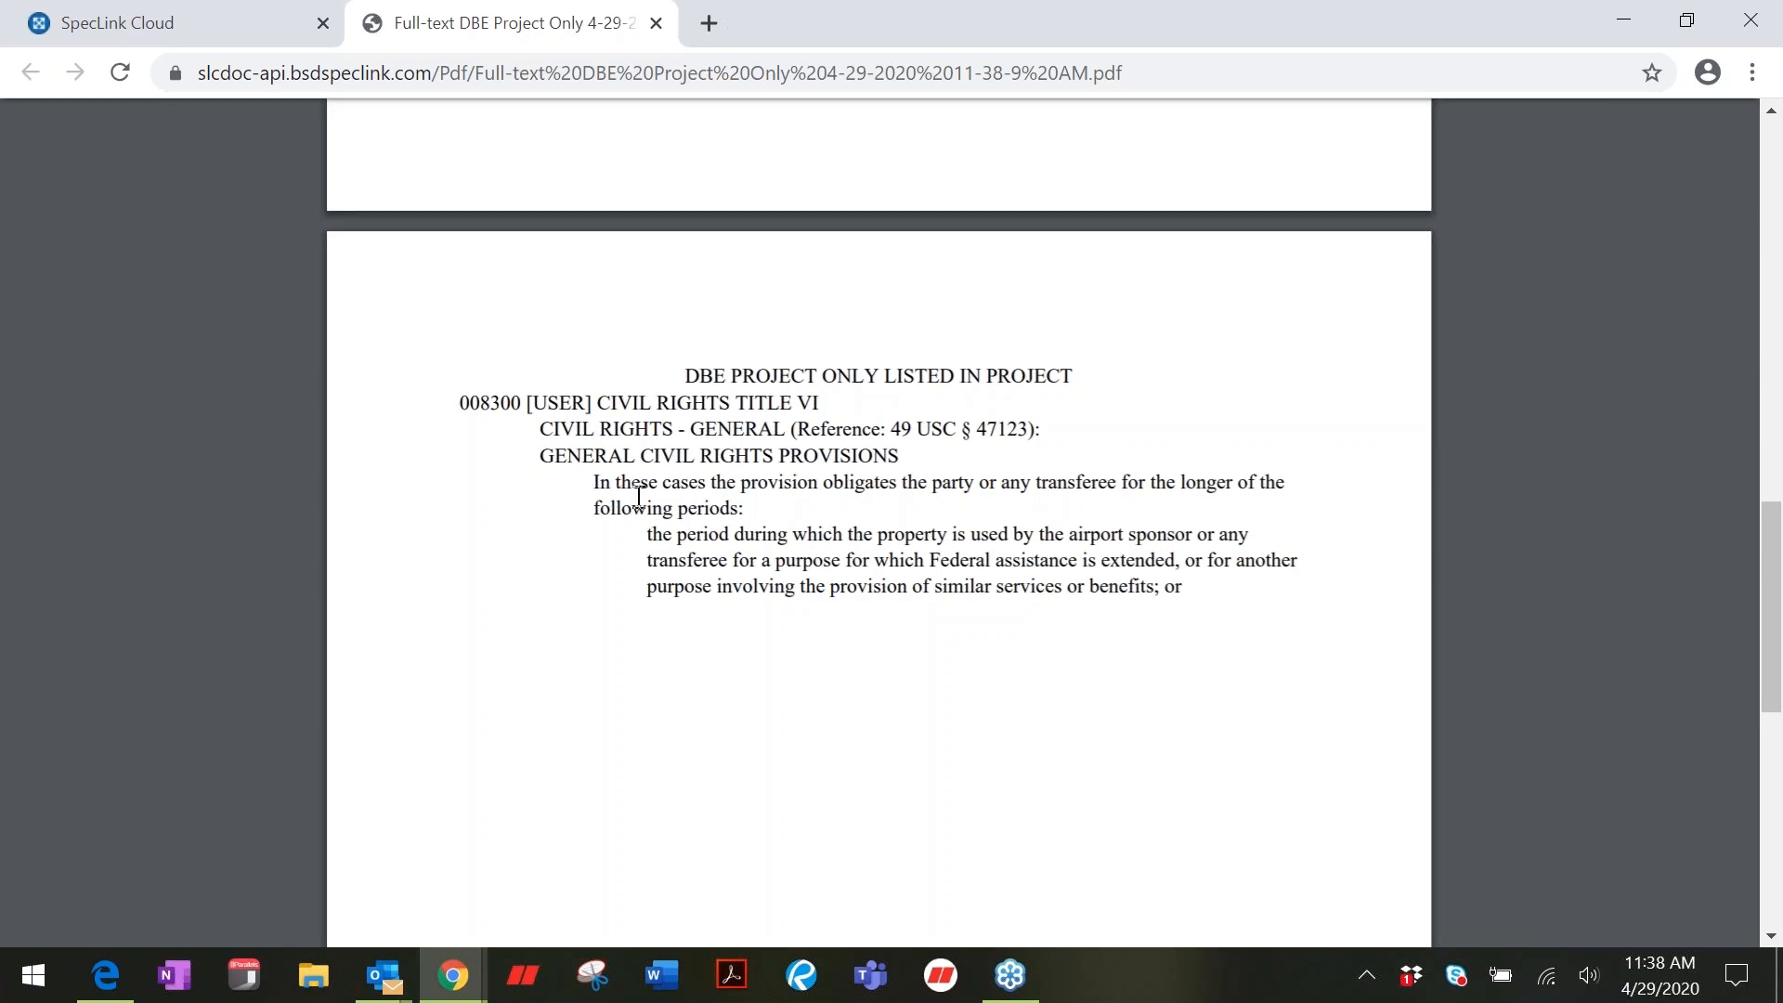
pyautogui.scroll(-3, 637, 498)
pyautogui.scroll(1, 637, 498)
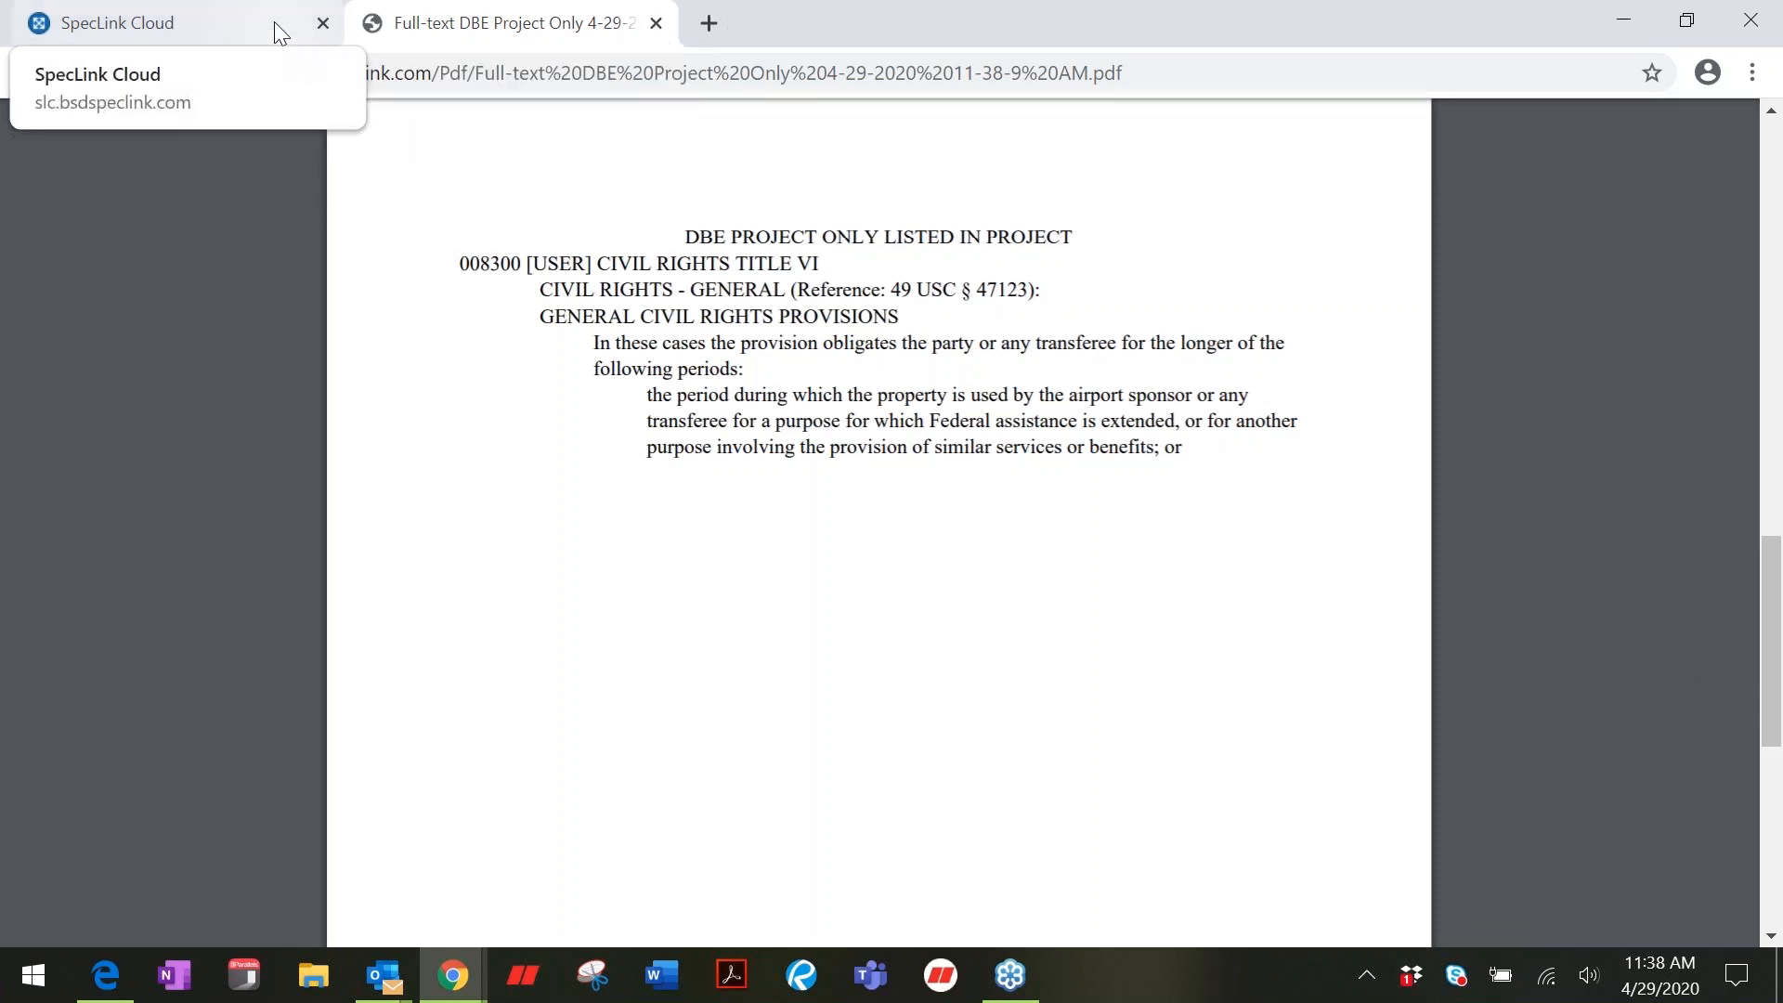
pyautogui.click(248, 19)
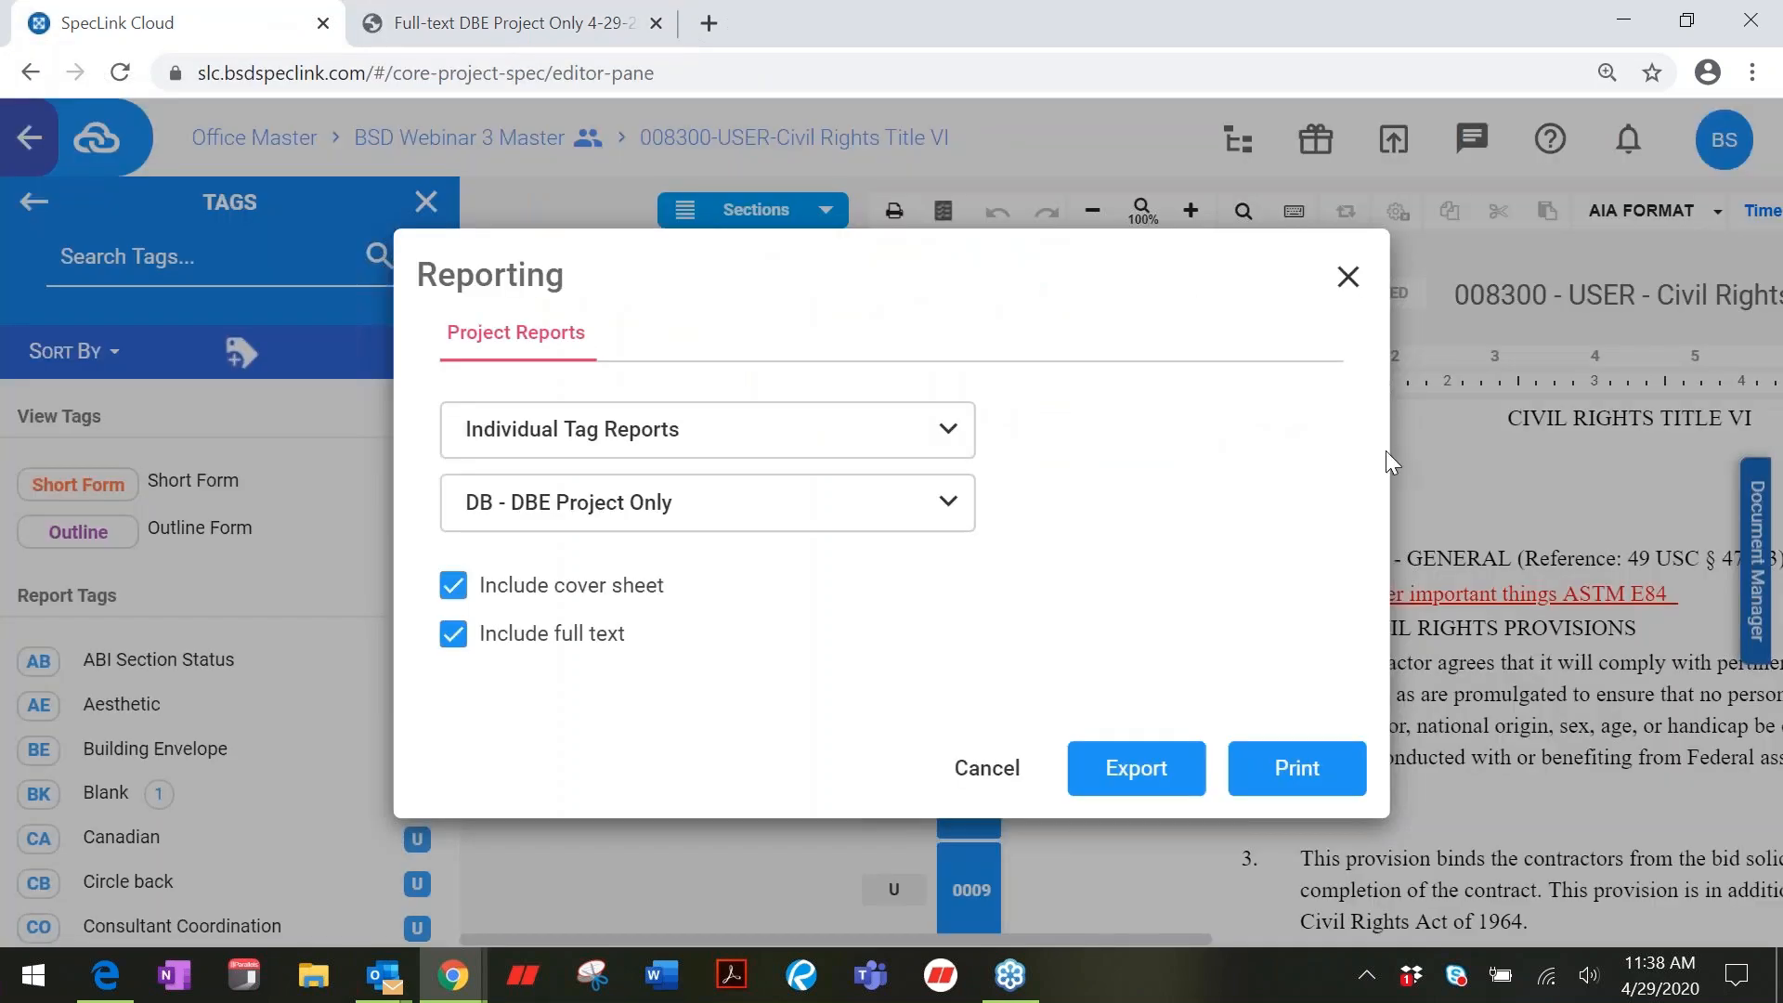
pyautogui.click(1347, 277)
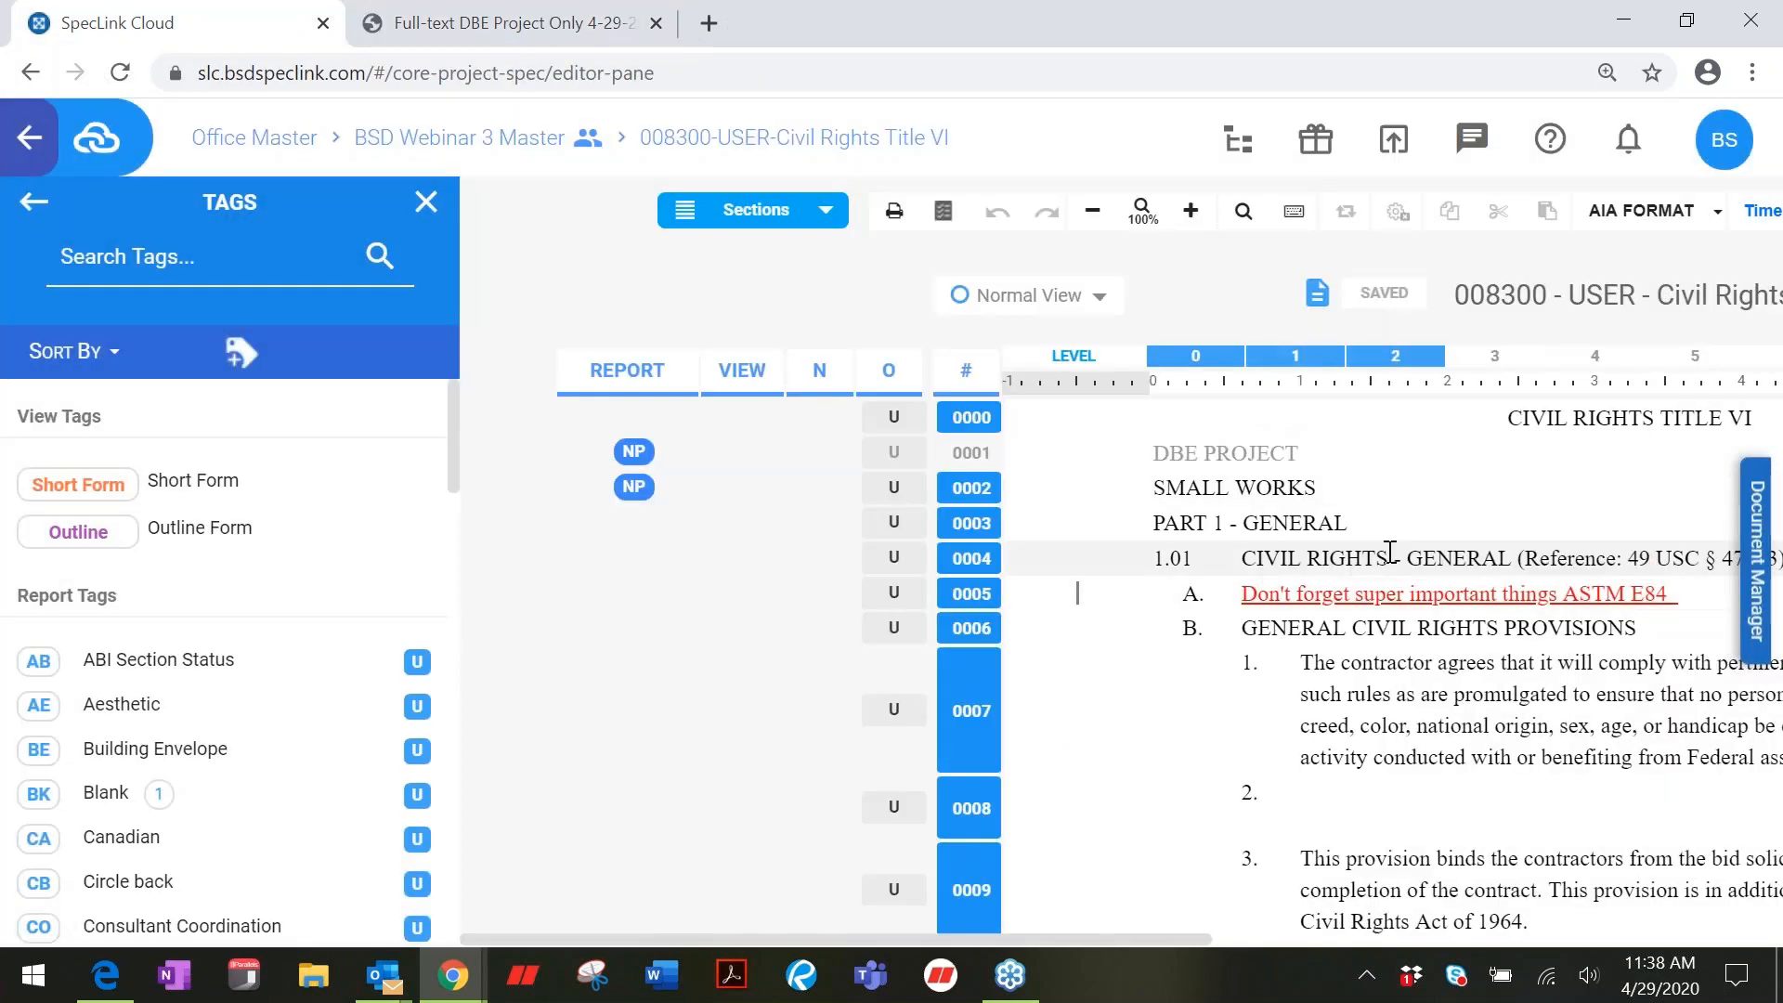
# Step: Find the text "in these ca" in the section and check the report tags beside that paragraph and its subparagraphs
pyautogui.hotkey('ctrl', 'f')
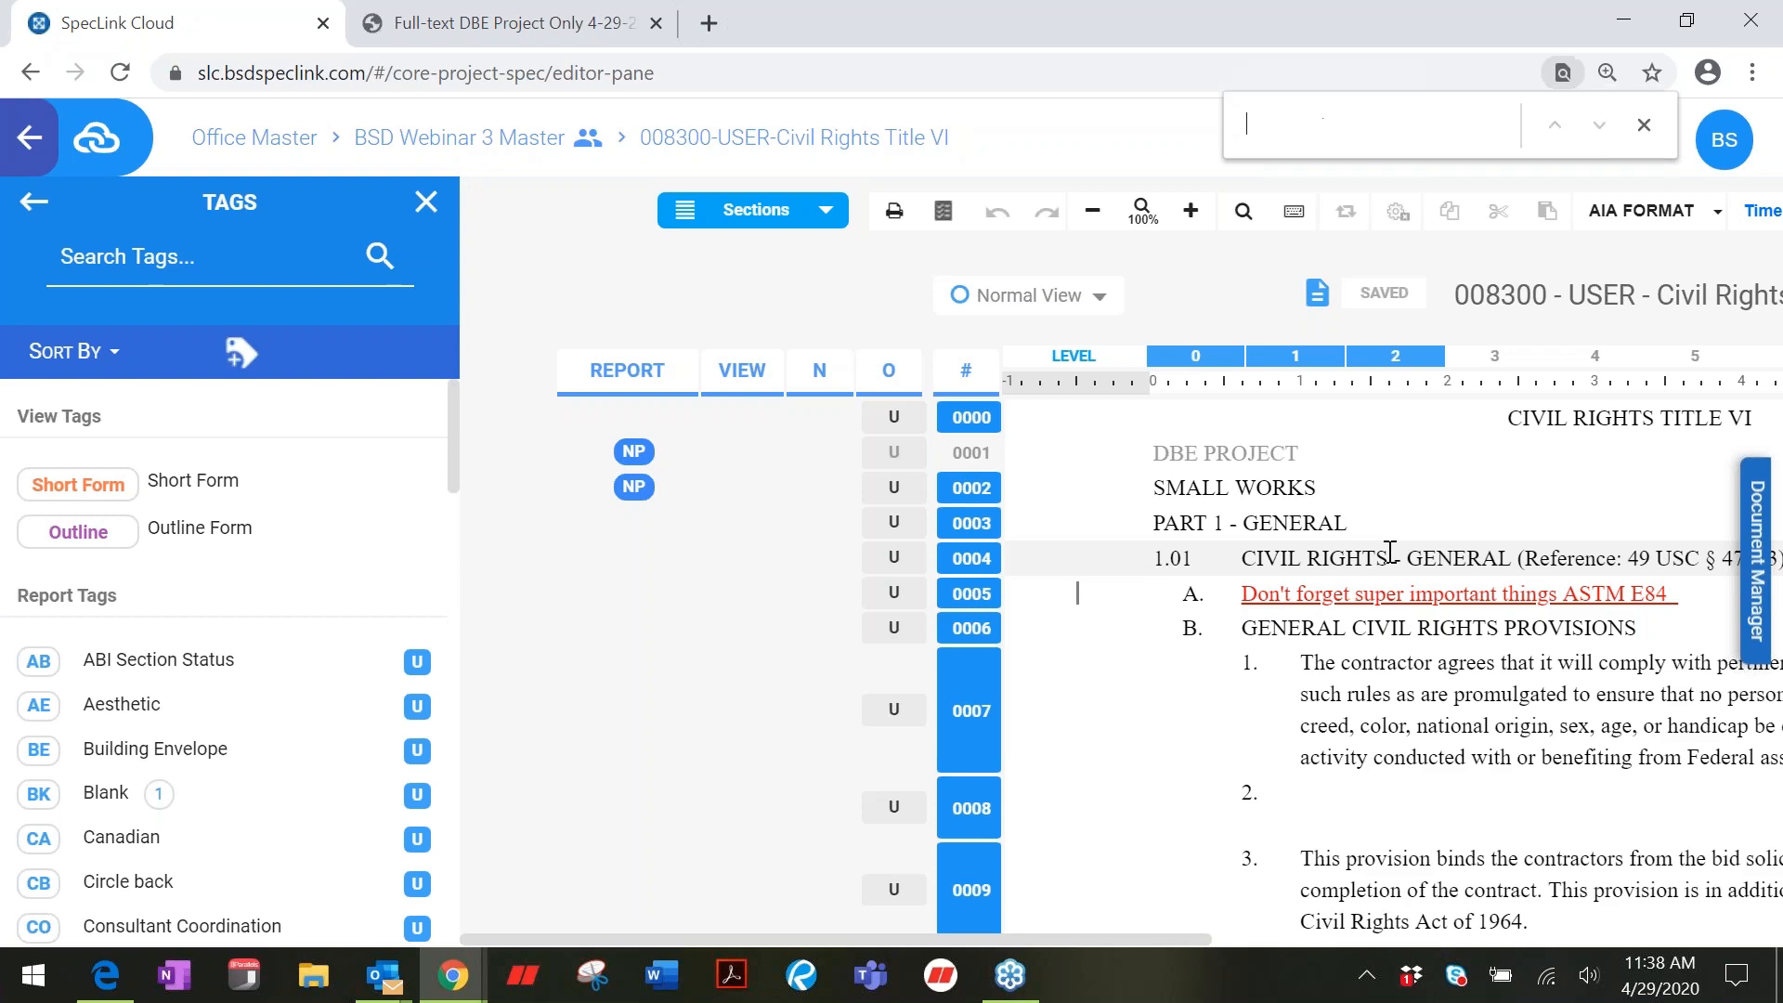
pyautogui.write('i')
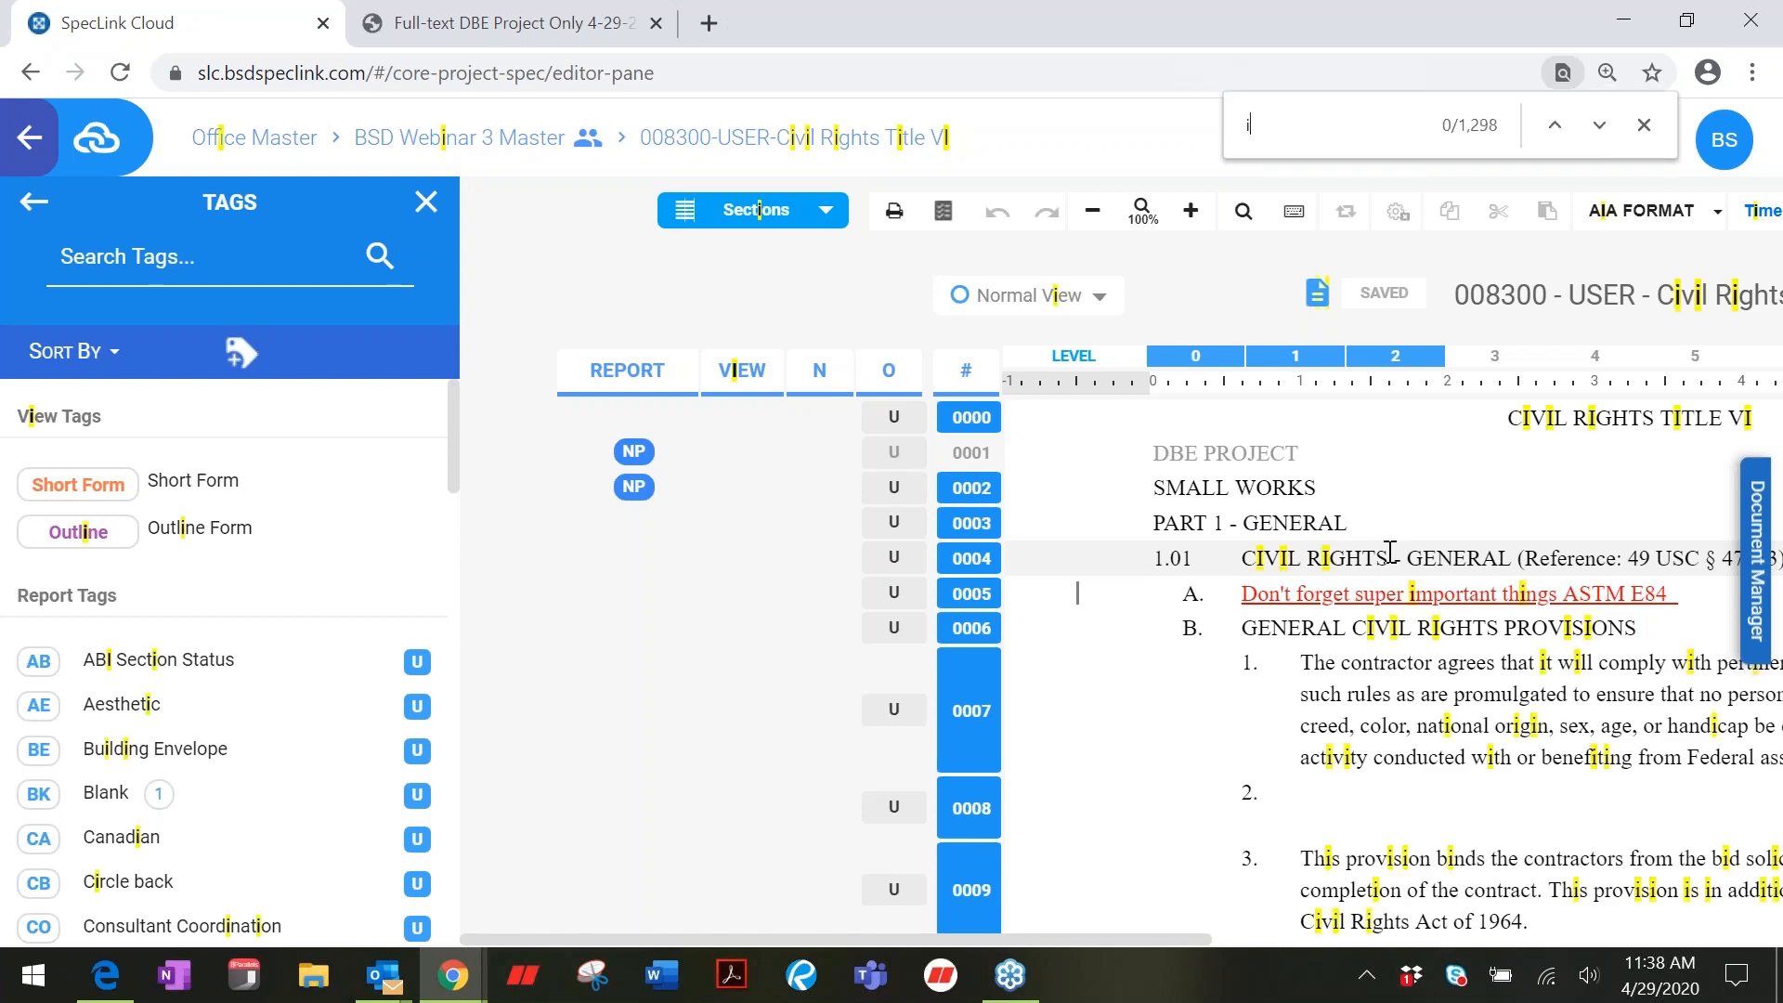
pyautogui.write('n thes')
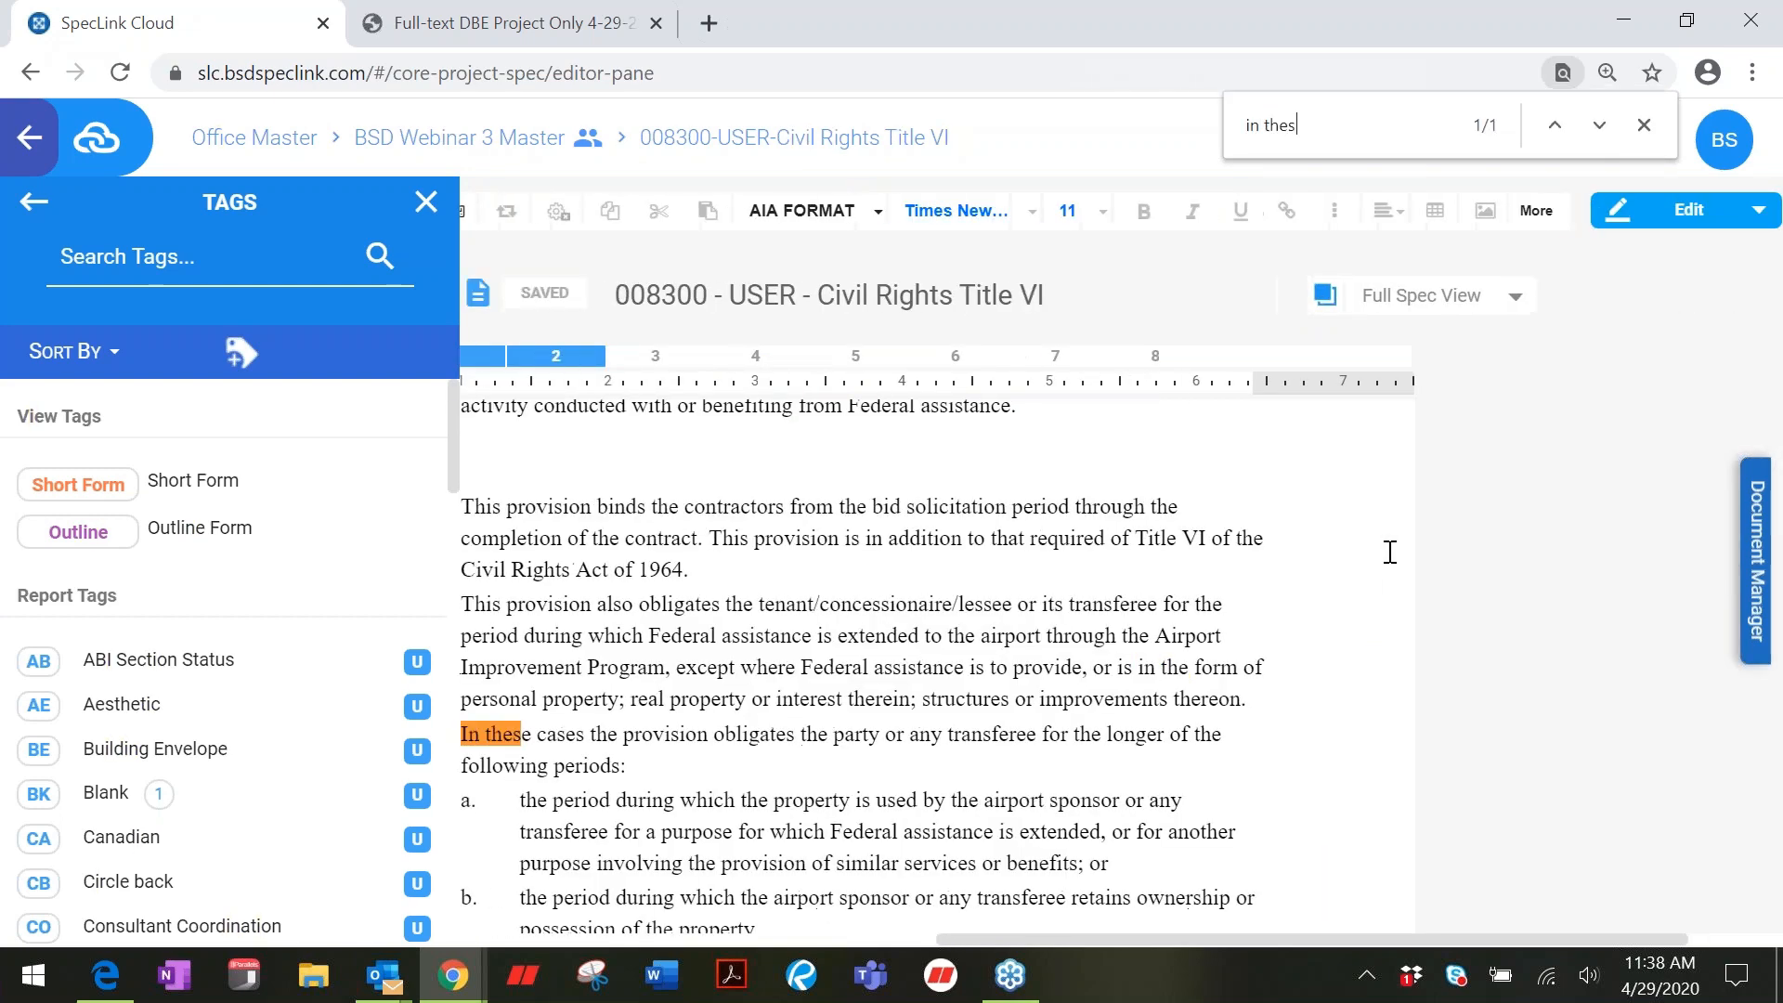
pyautogui.write('e ca')
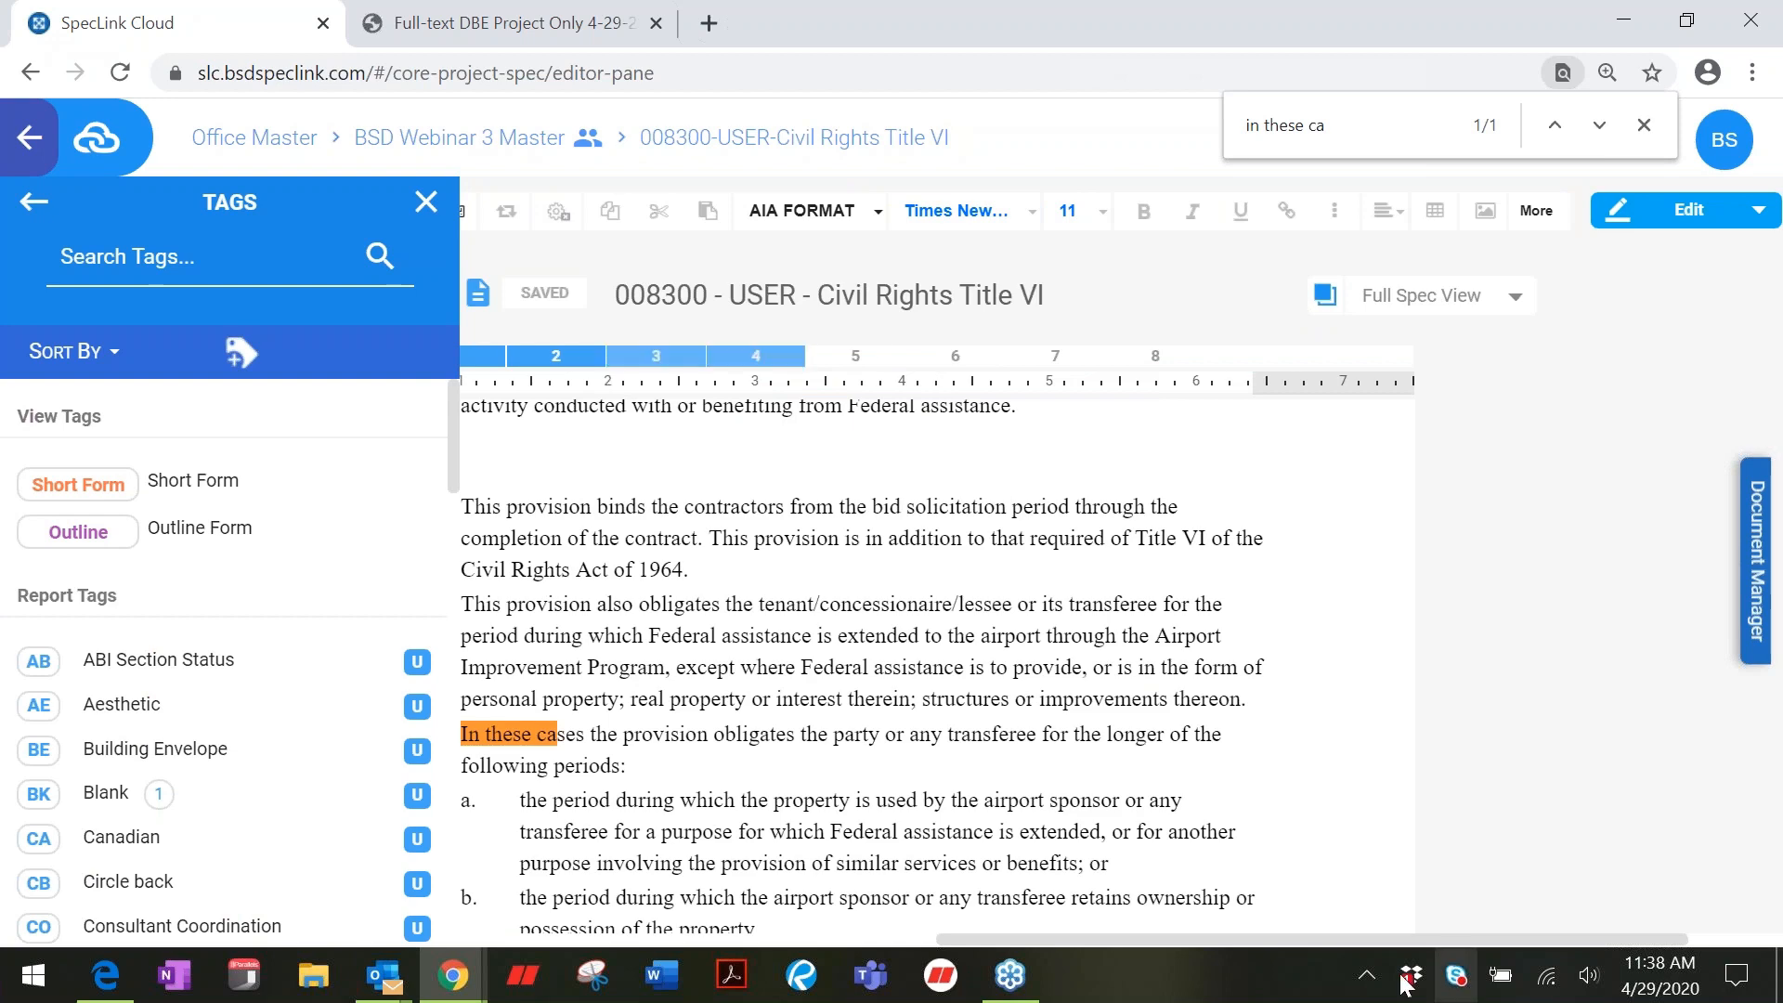
pyautogui.moveTo(968, 940); pyautogui.dragTo(514, 917)
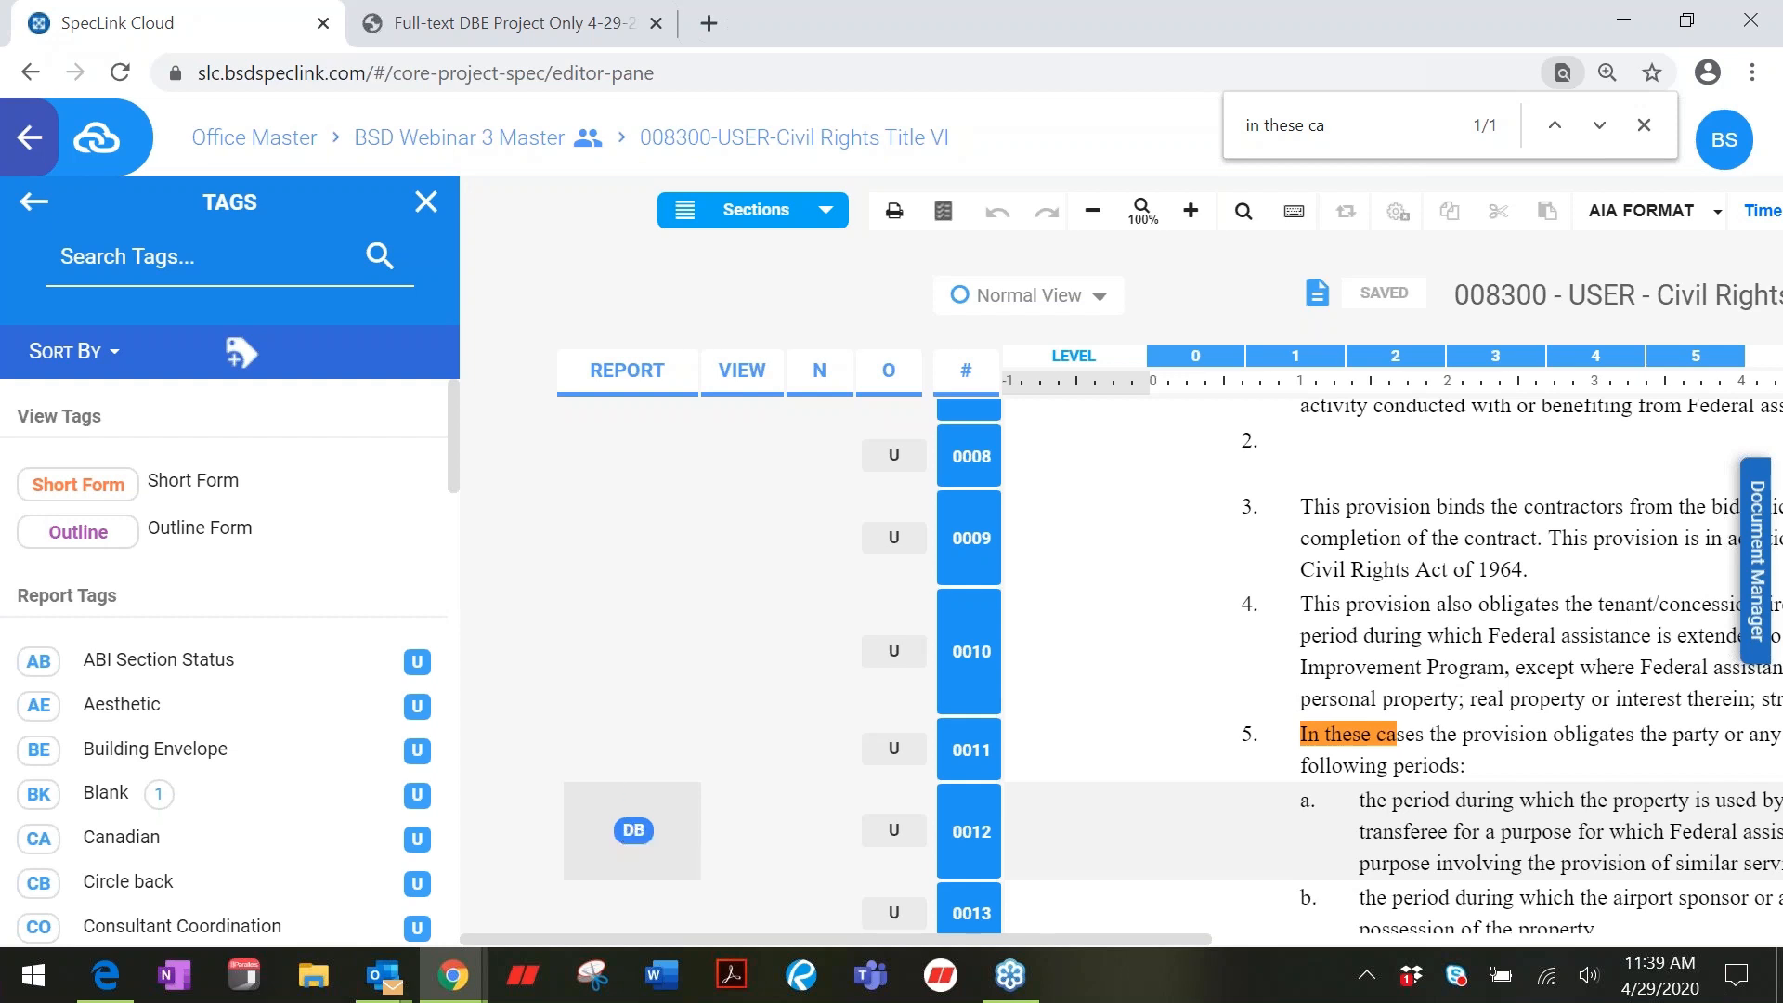
# Step: Display the links of the DBE Project paragraph, sequence 0001, and go through its target links
pyautogui.click(34, 213)
pyautogui.click(234, 561)
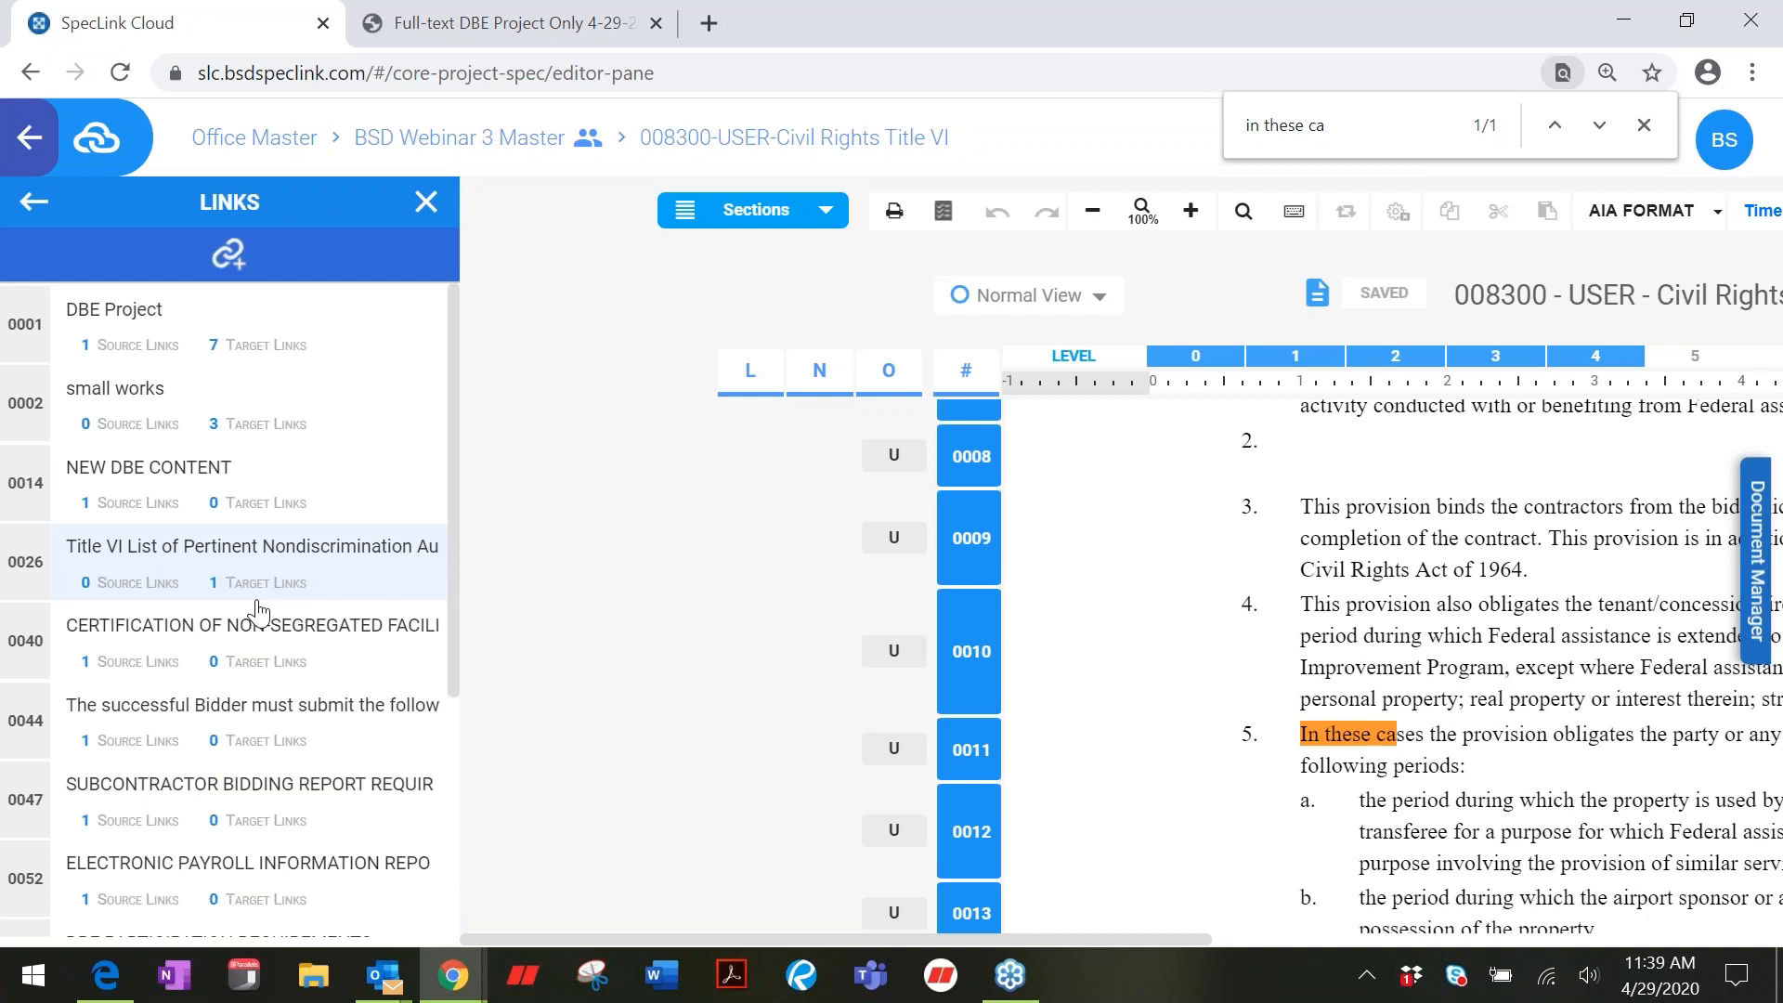
pyautogui.click(258, 342)
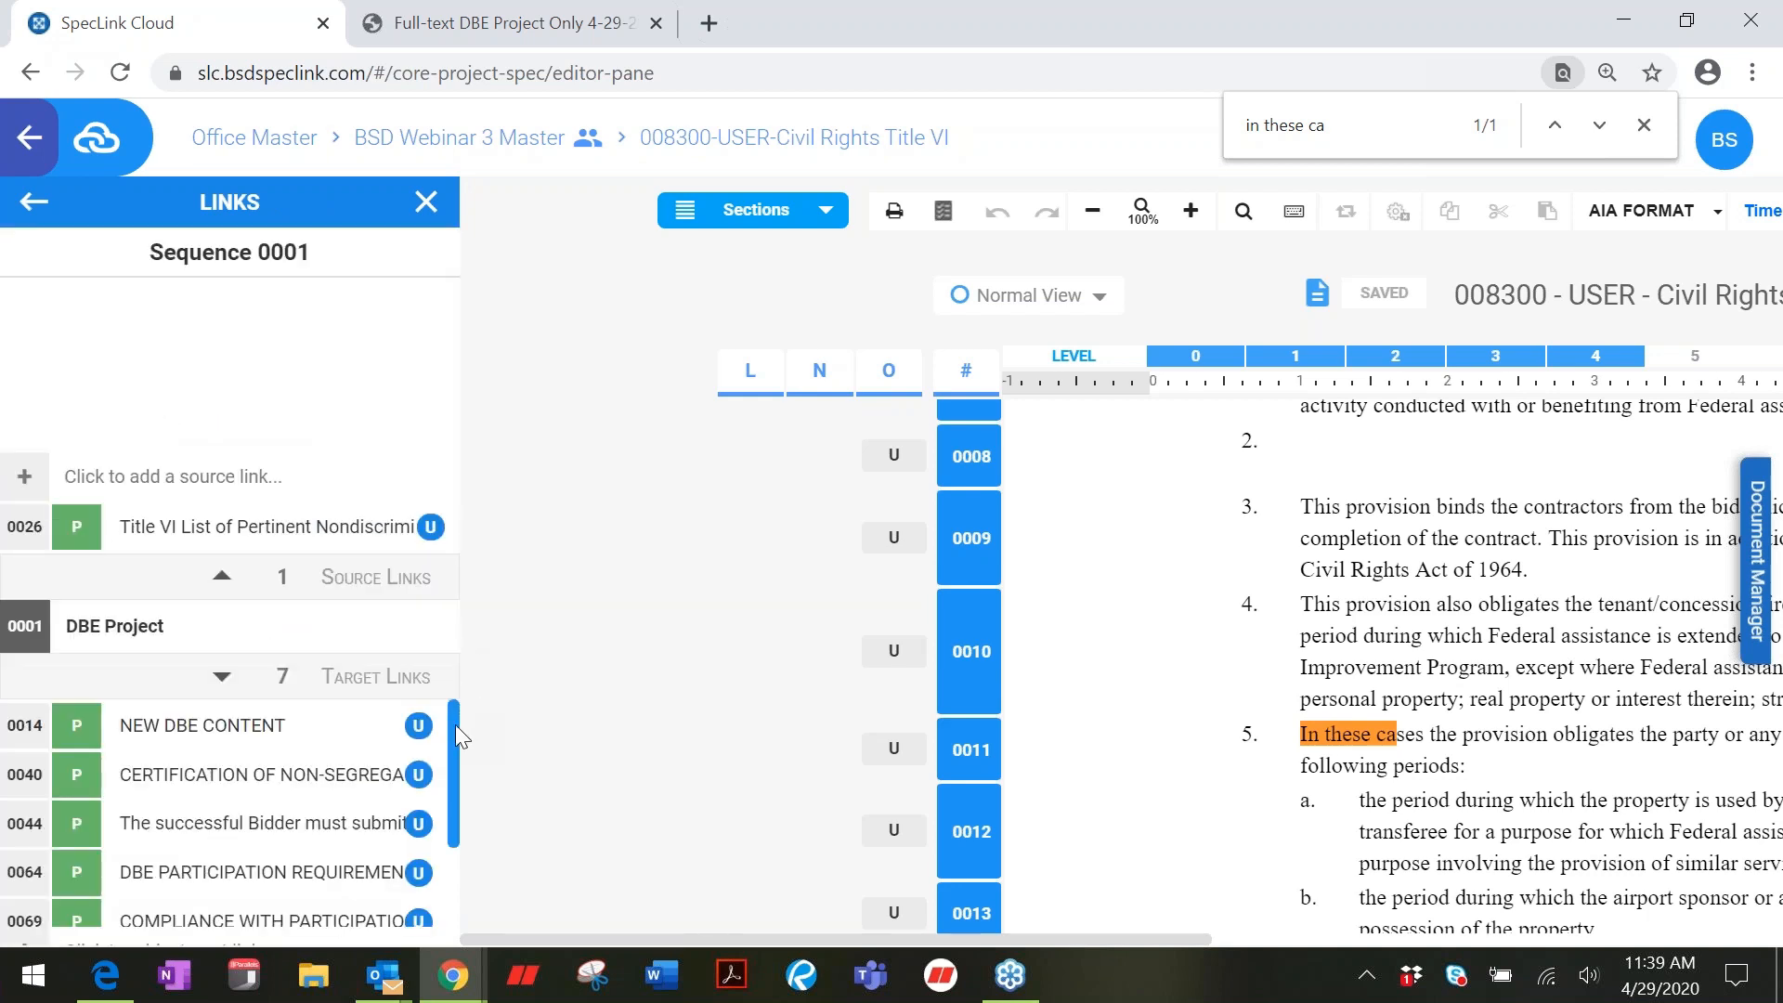
pyautogui.scroll(-3, 453, 743)
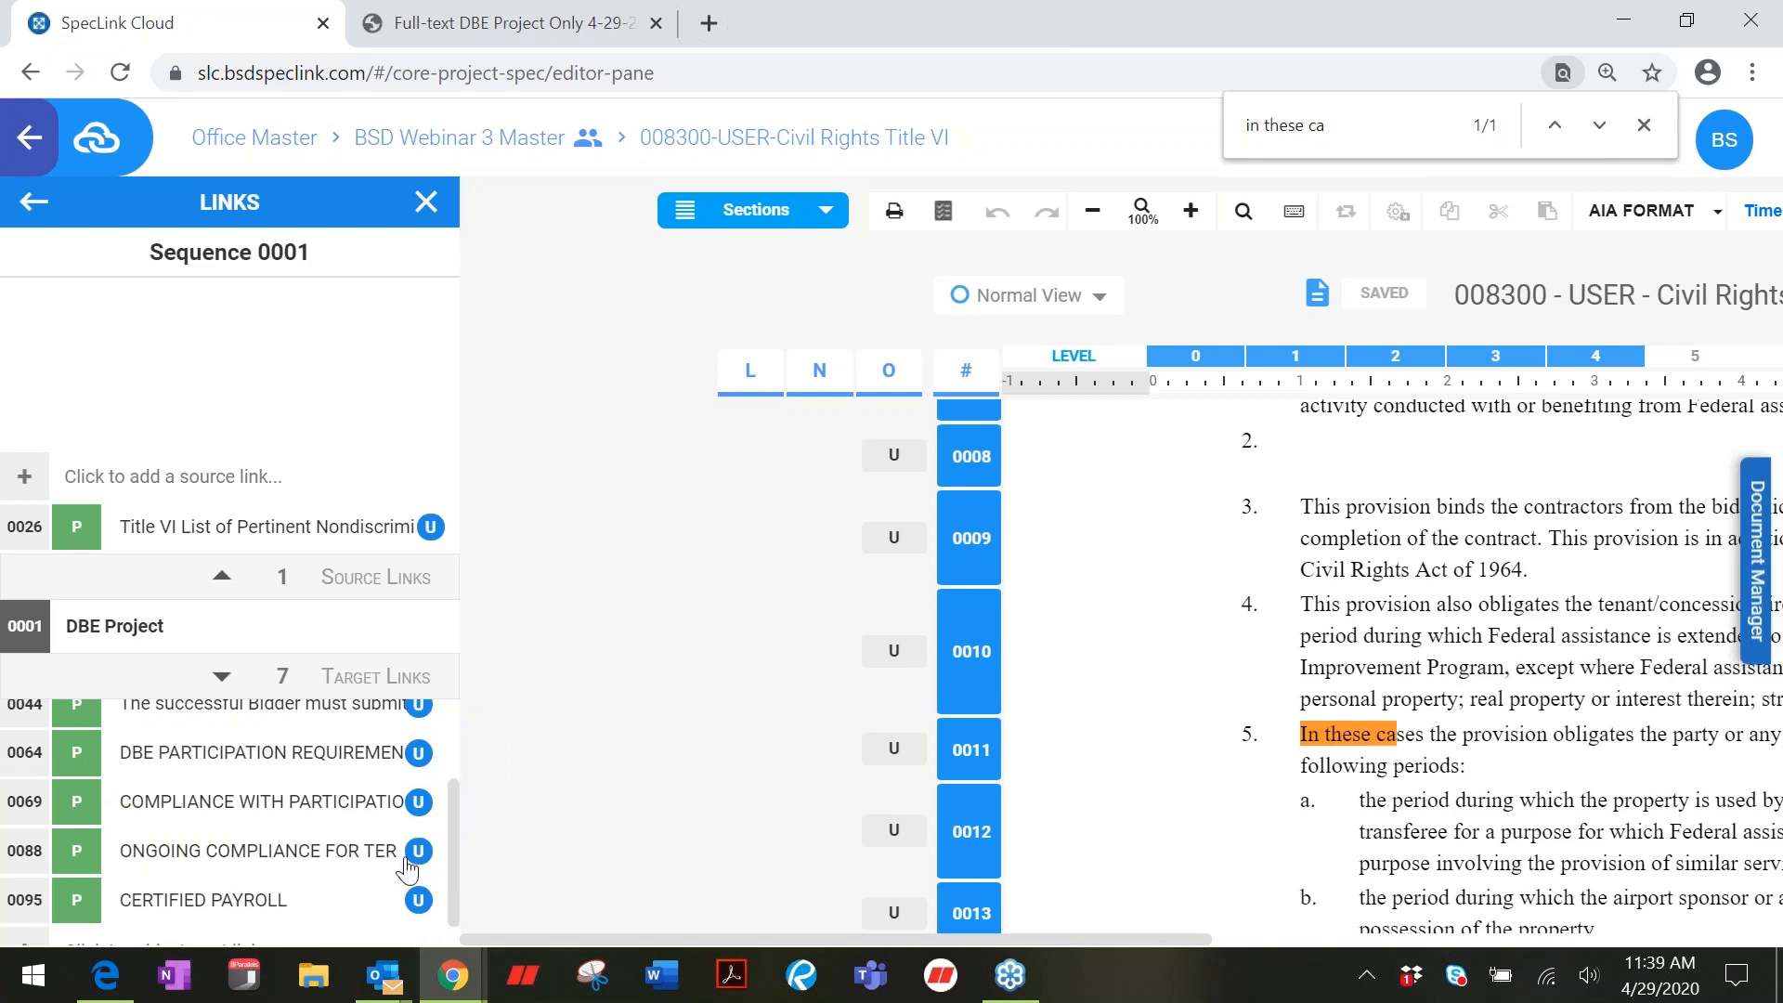
# Step: Restore the browser window to a smaller size, then reposition and lengthen it to expose the full target link list with its add option
pyautogui.doubleClick(998, 21)
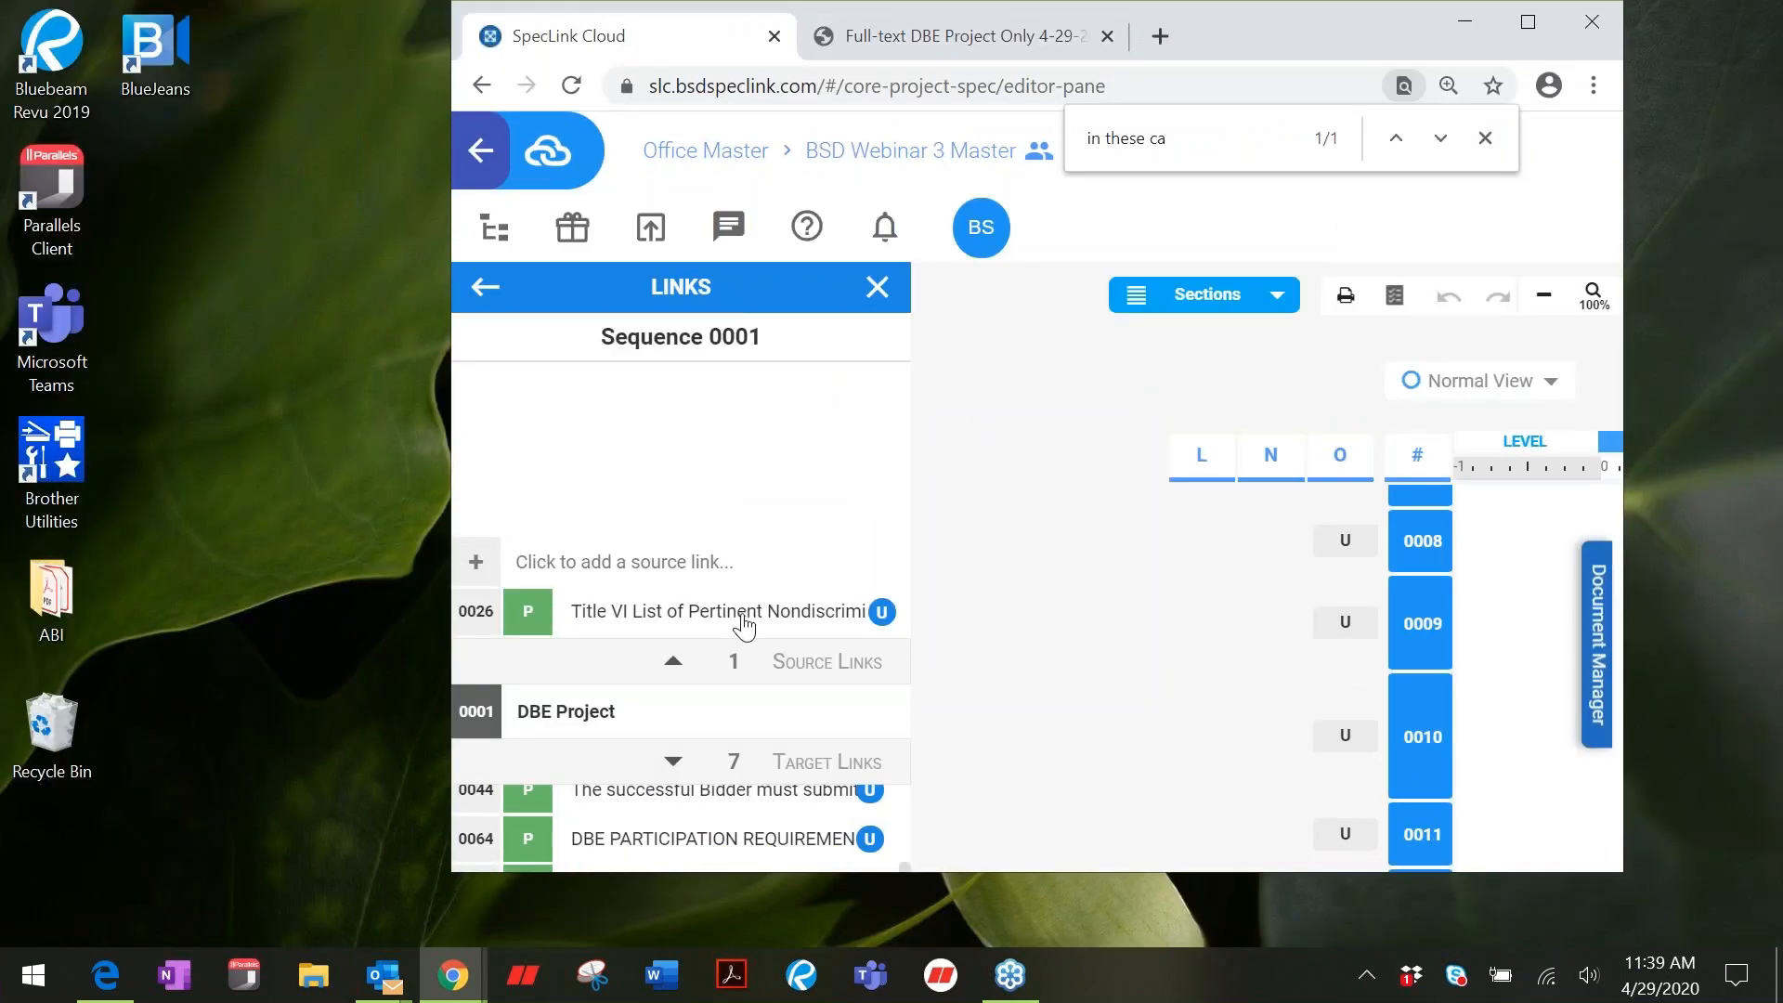
pyautogui.click(977, 890)
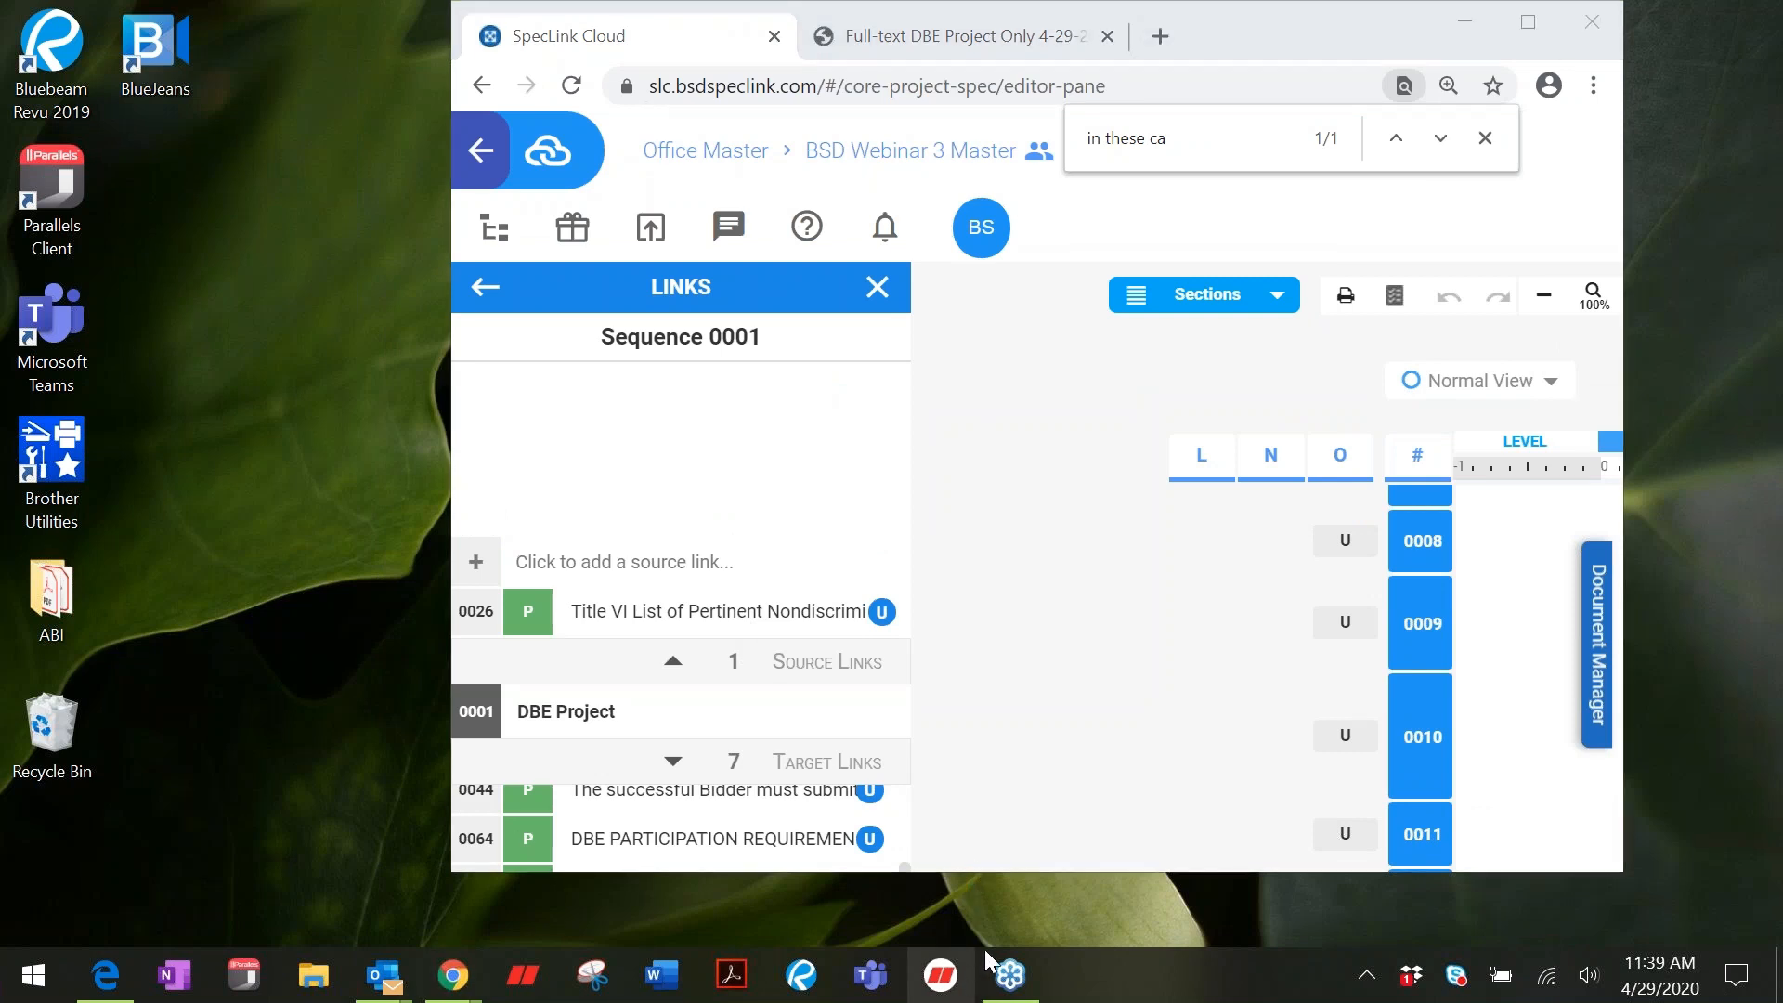
pyautogui.moveTo(1001, 875); pyautogui.dragTo(1005, 949)
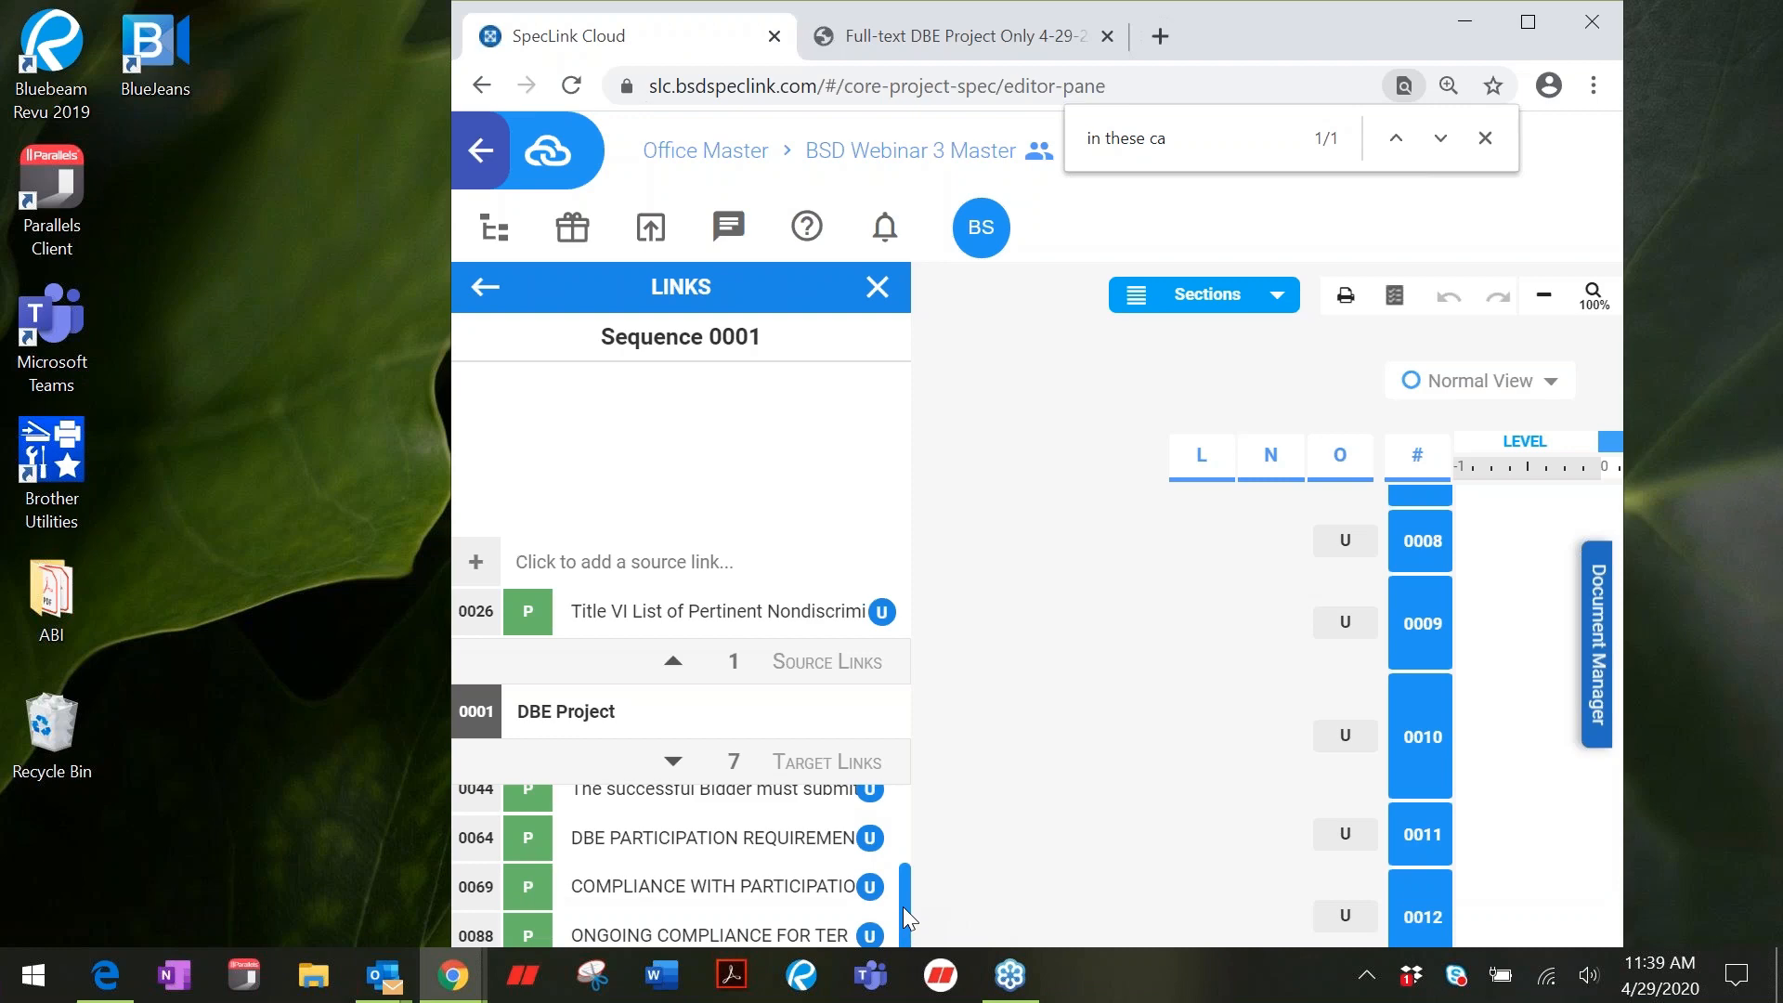
pyautogui.scroll(1, 902, 908)
pyautogui.scroll(-1, 903, 915)
pyautogui.moveTo(1233, 35)
pyautogui.mouseDown()
pyautogui.moveTo(1209, 0)
pyautogui.moveTo(1230, 0)
pyautogui.mouseUp()
pyautogui.moveTo(1068, 586); pyautogui.dragTo(1056, 965)
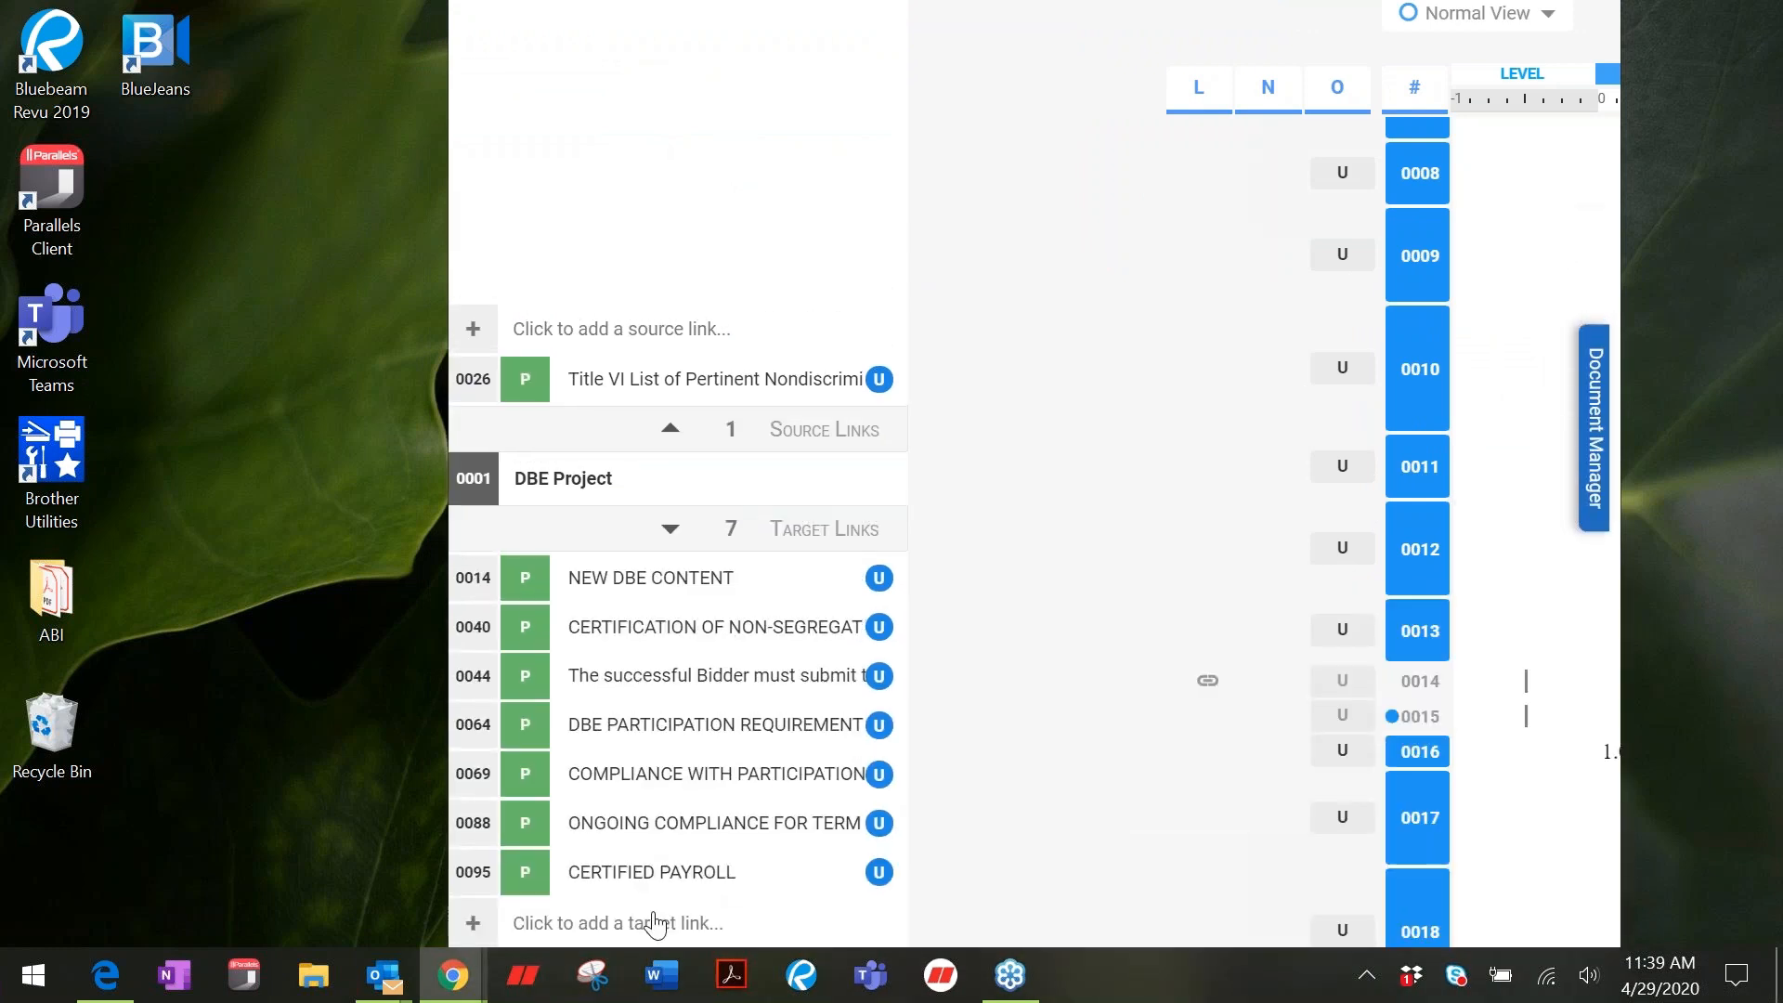
# Step: Add a target link from DBE Project to sequence 0012, using the Paragraph Link type and the green Activate color, and save it
pyautogui.click(658, 925)
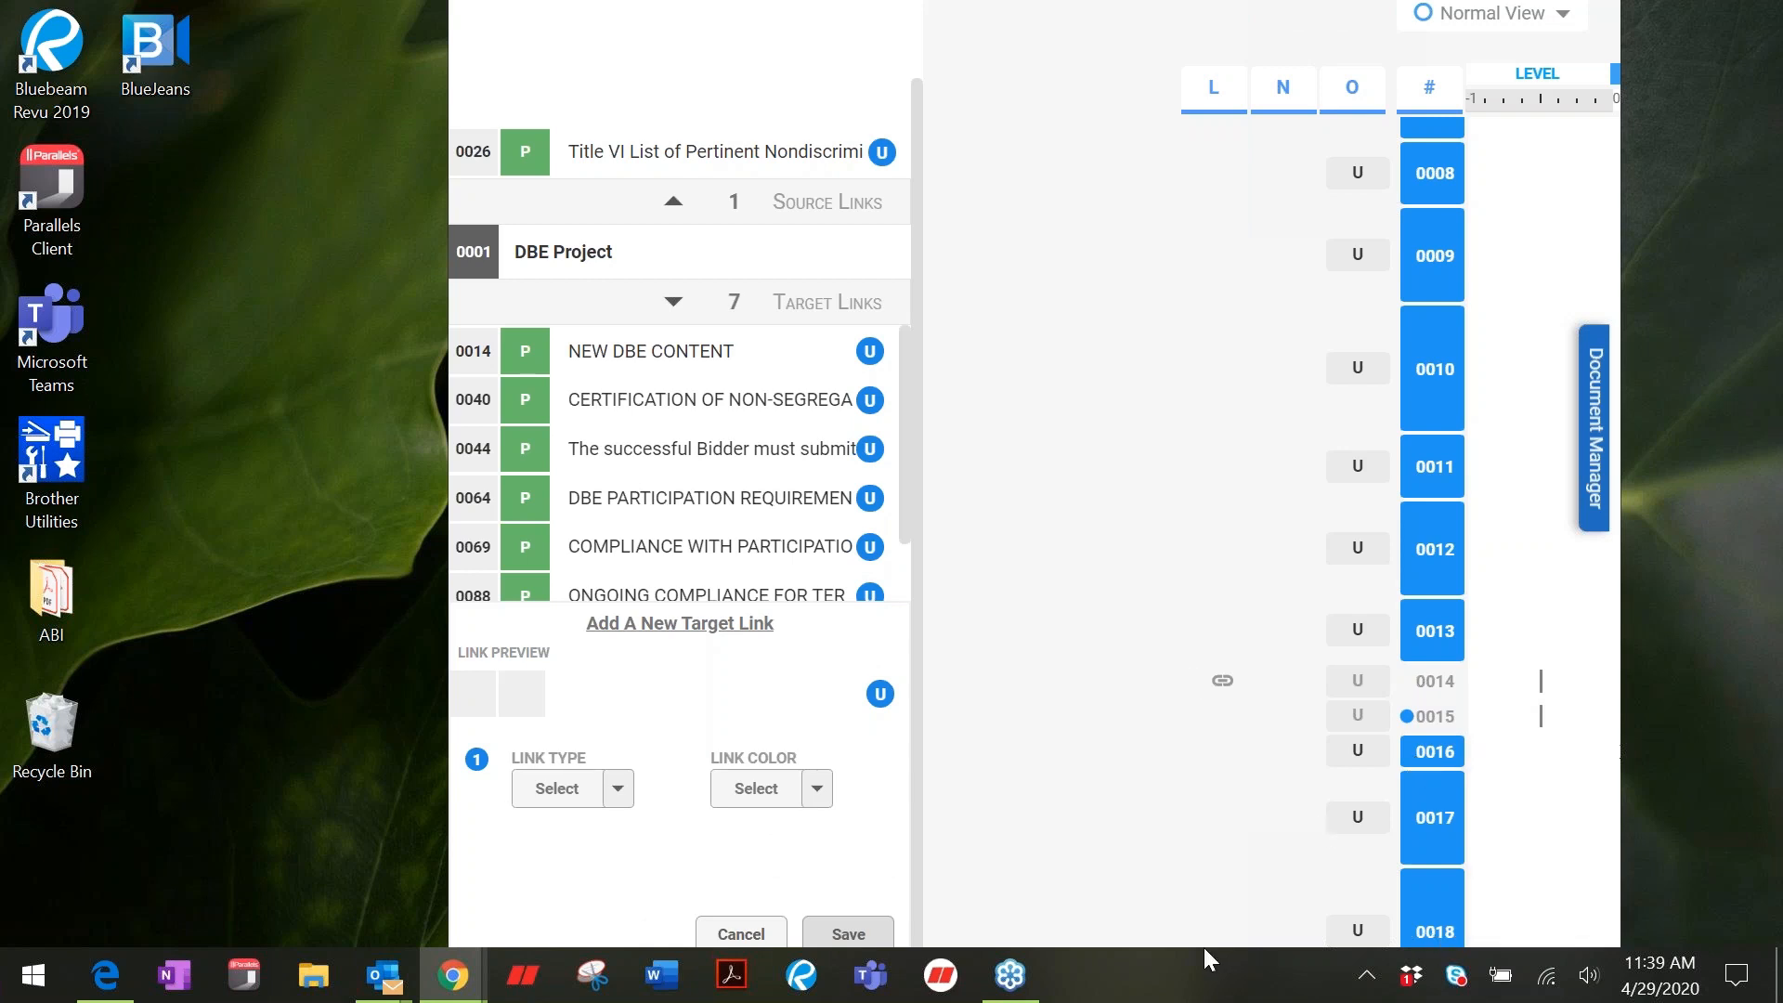
pyautogui.moveTo(1222, 0); pyautogui.dragTo(1191, 0)
pyautogui.moveTo(1062, 855); pyautogui.dragTo(1167, 856)
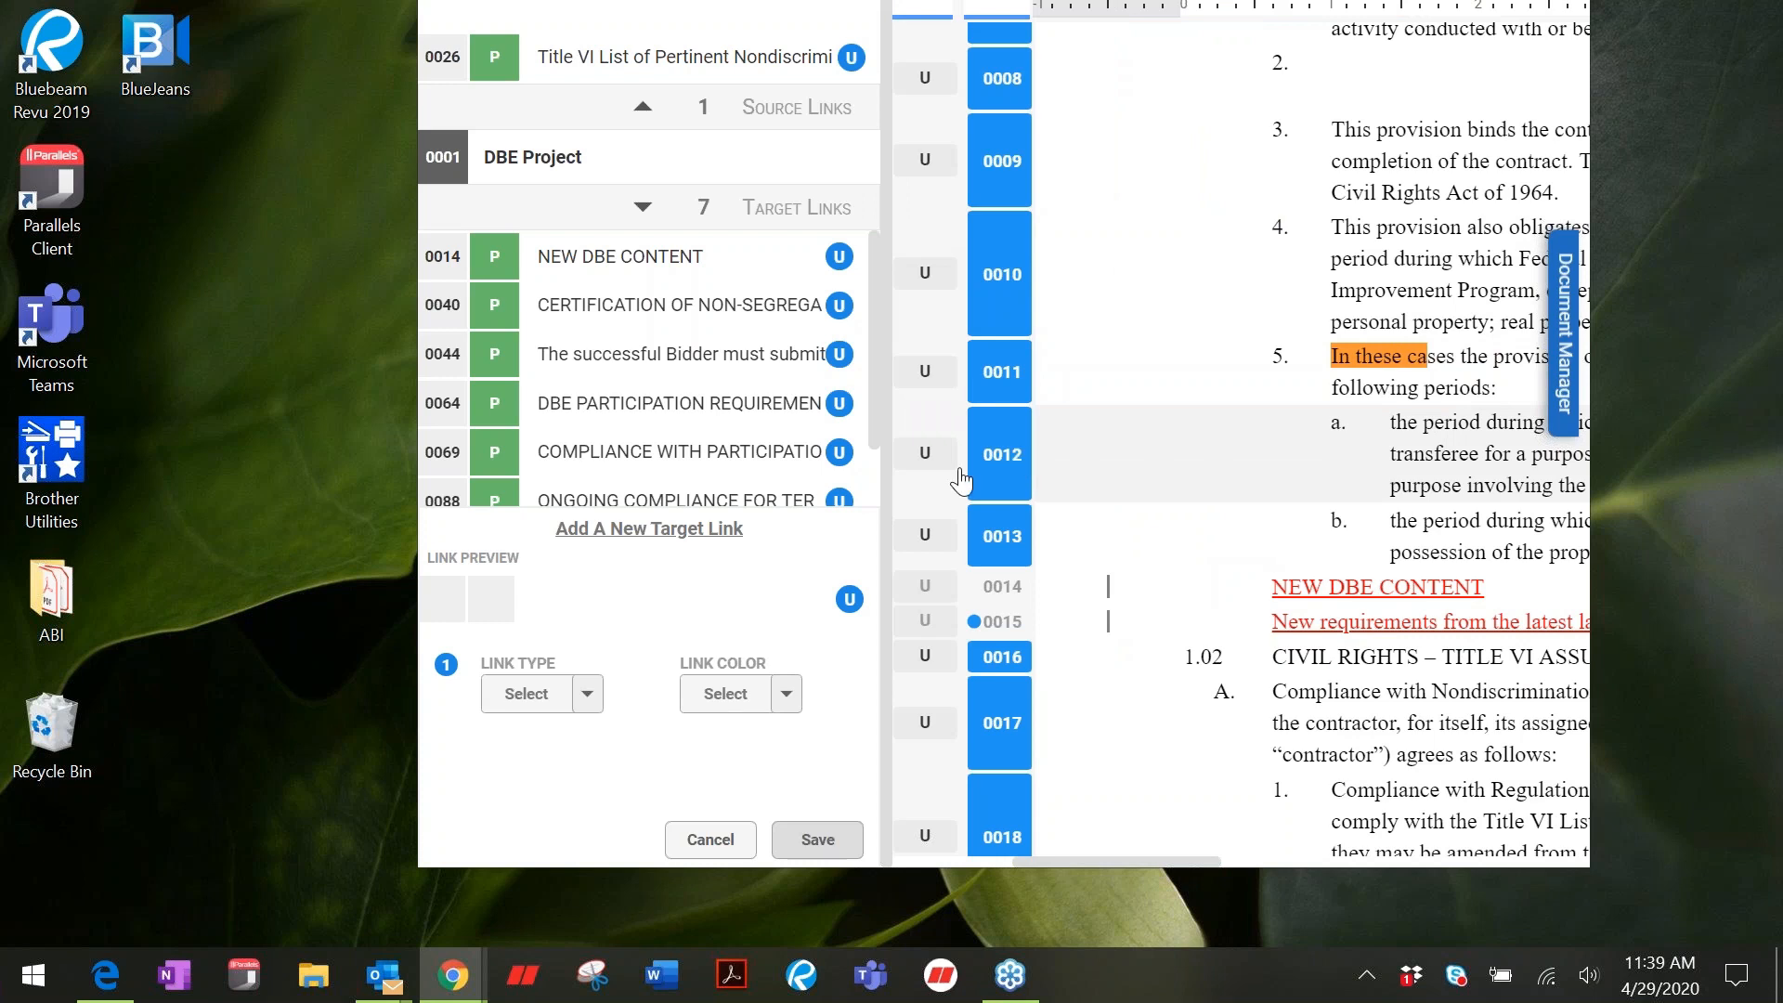
pyautogui.click(587, 697)
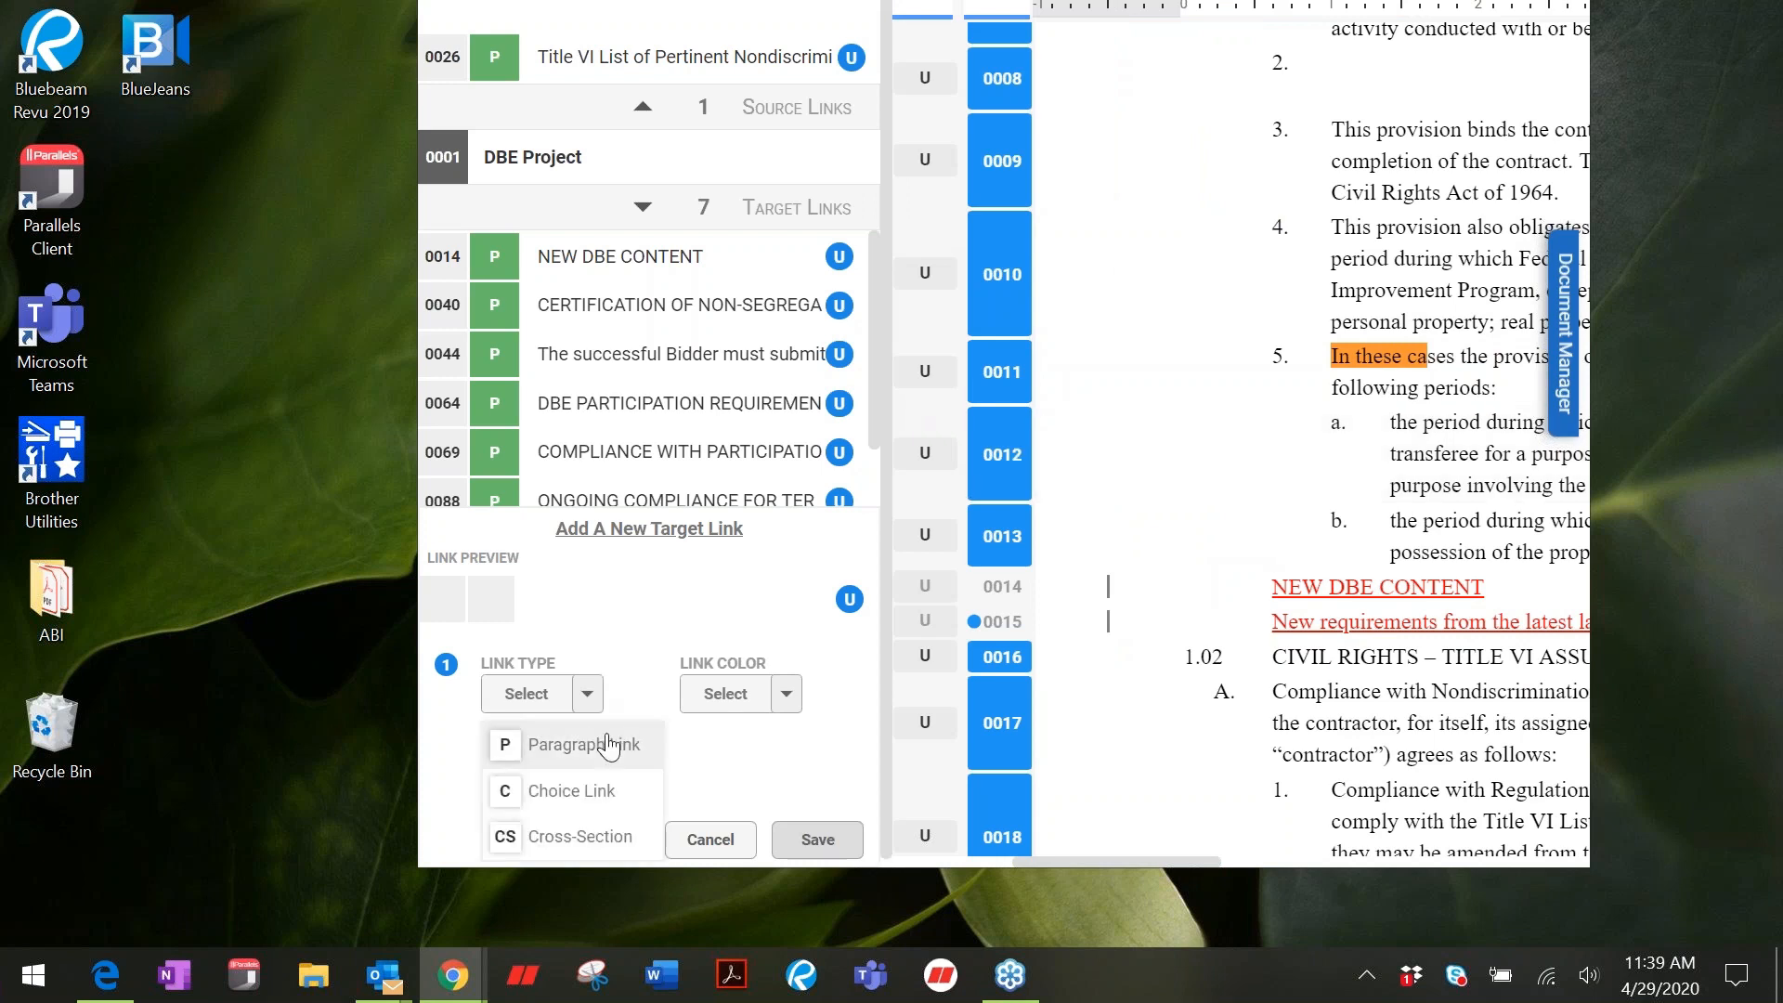
pyautogui.click(608, 746)
pyautogui.click(784, 710)
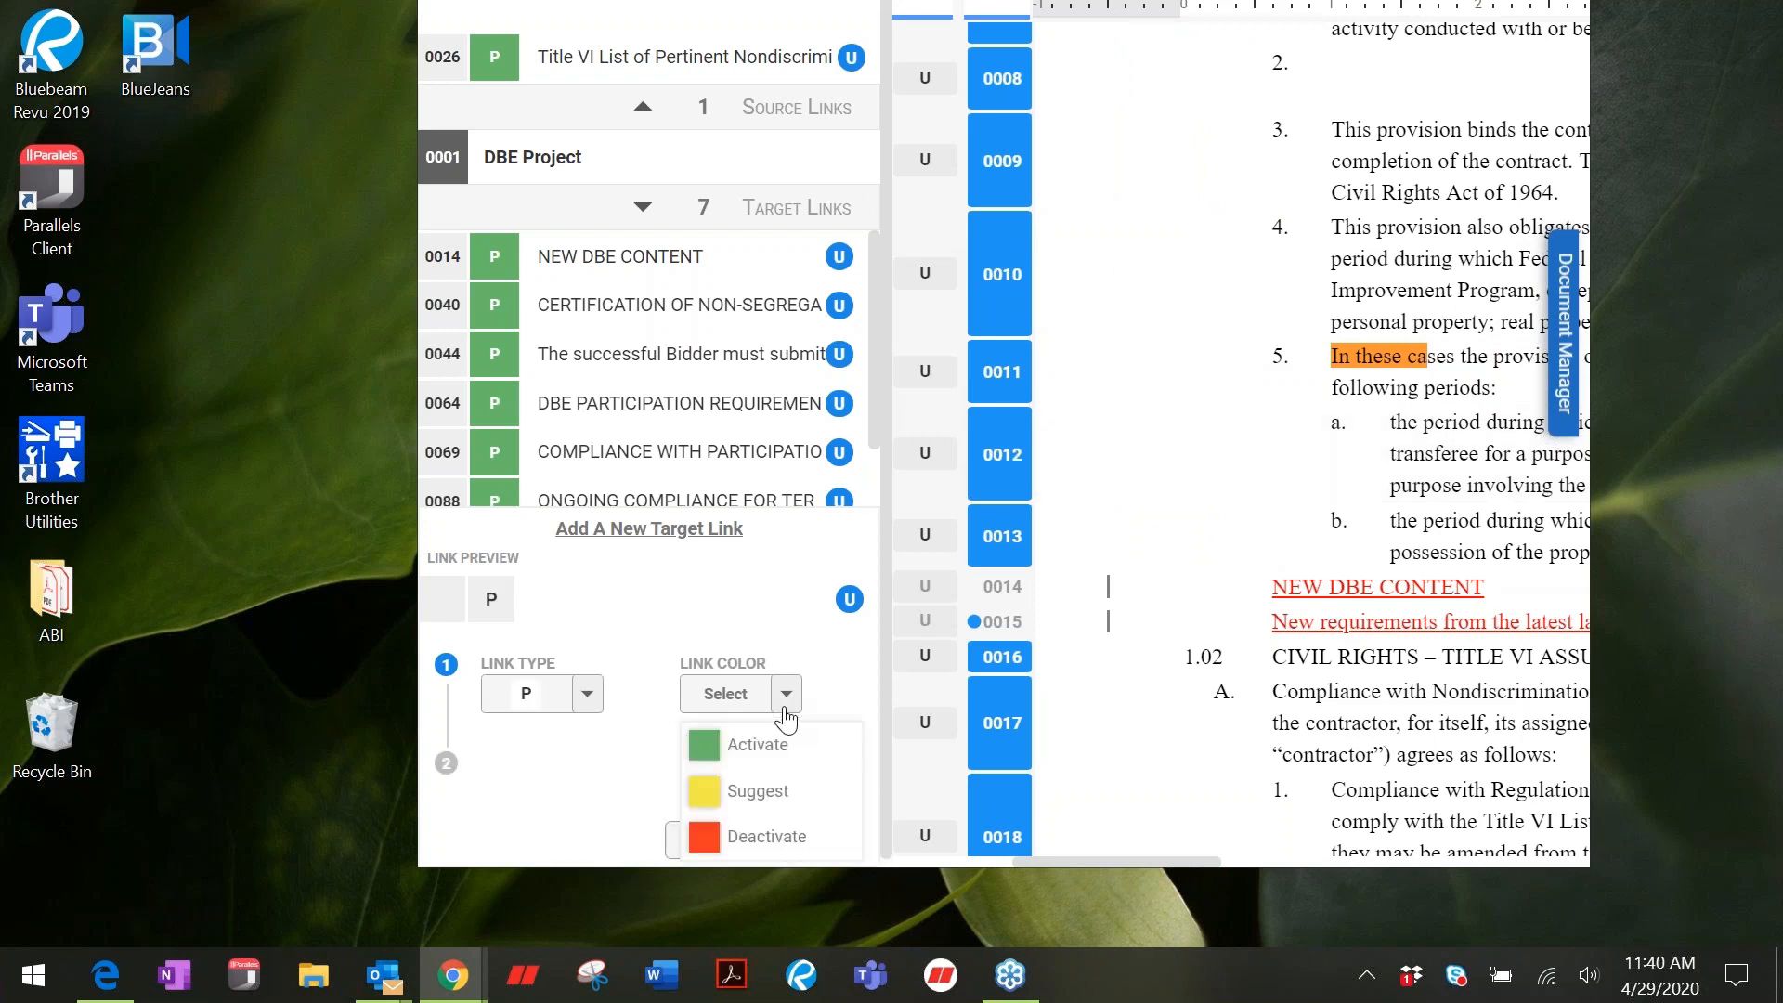
pyautogui.click(775, 744)
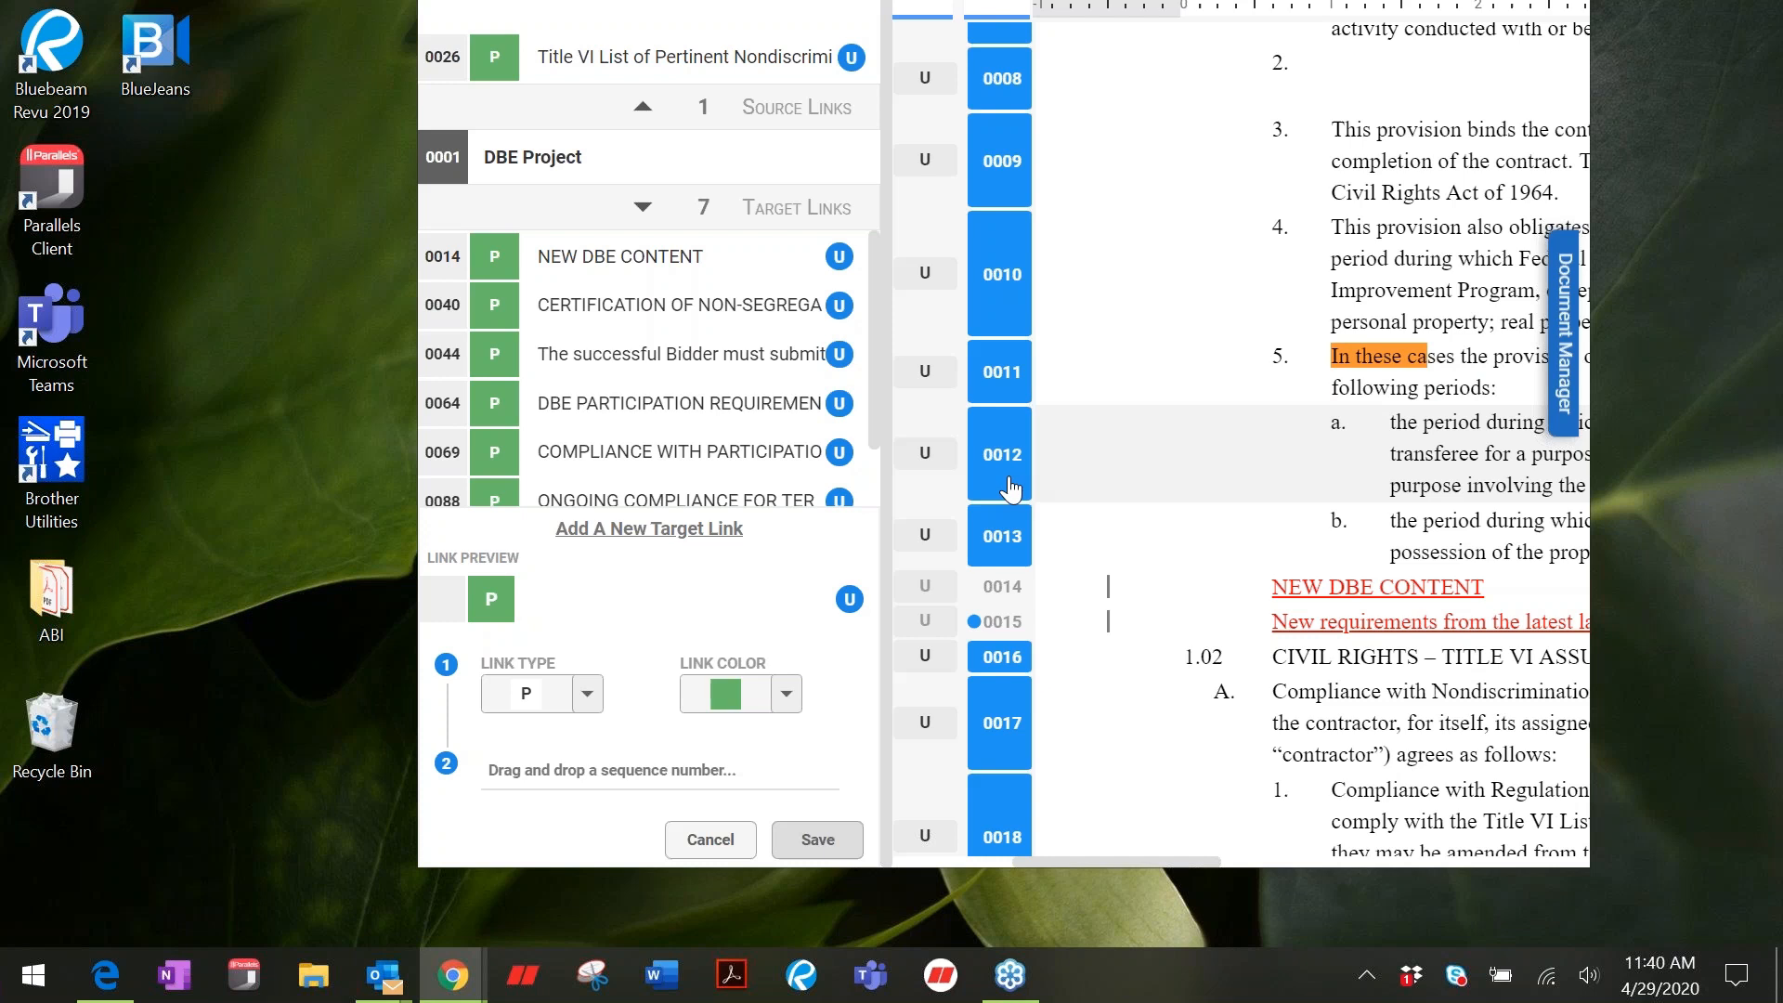
pyautogui.moveTo(1011, 490); pyautogui.dragTo(577, 746)
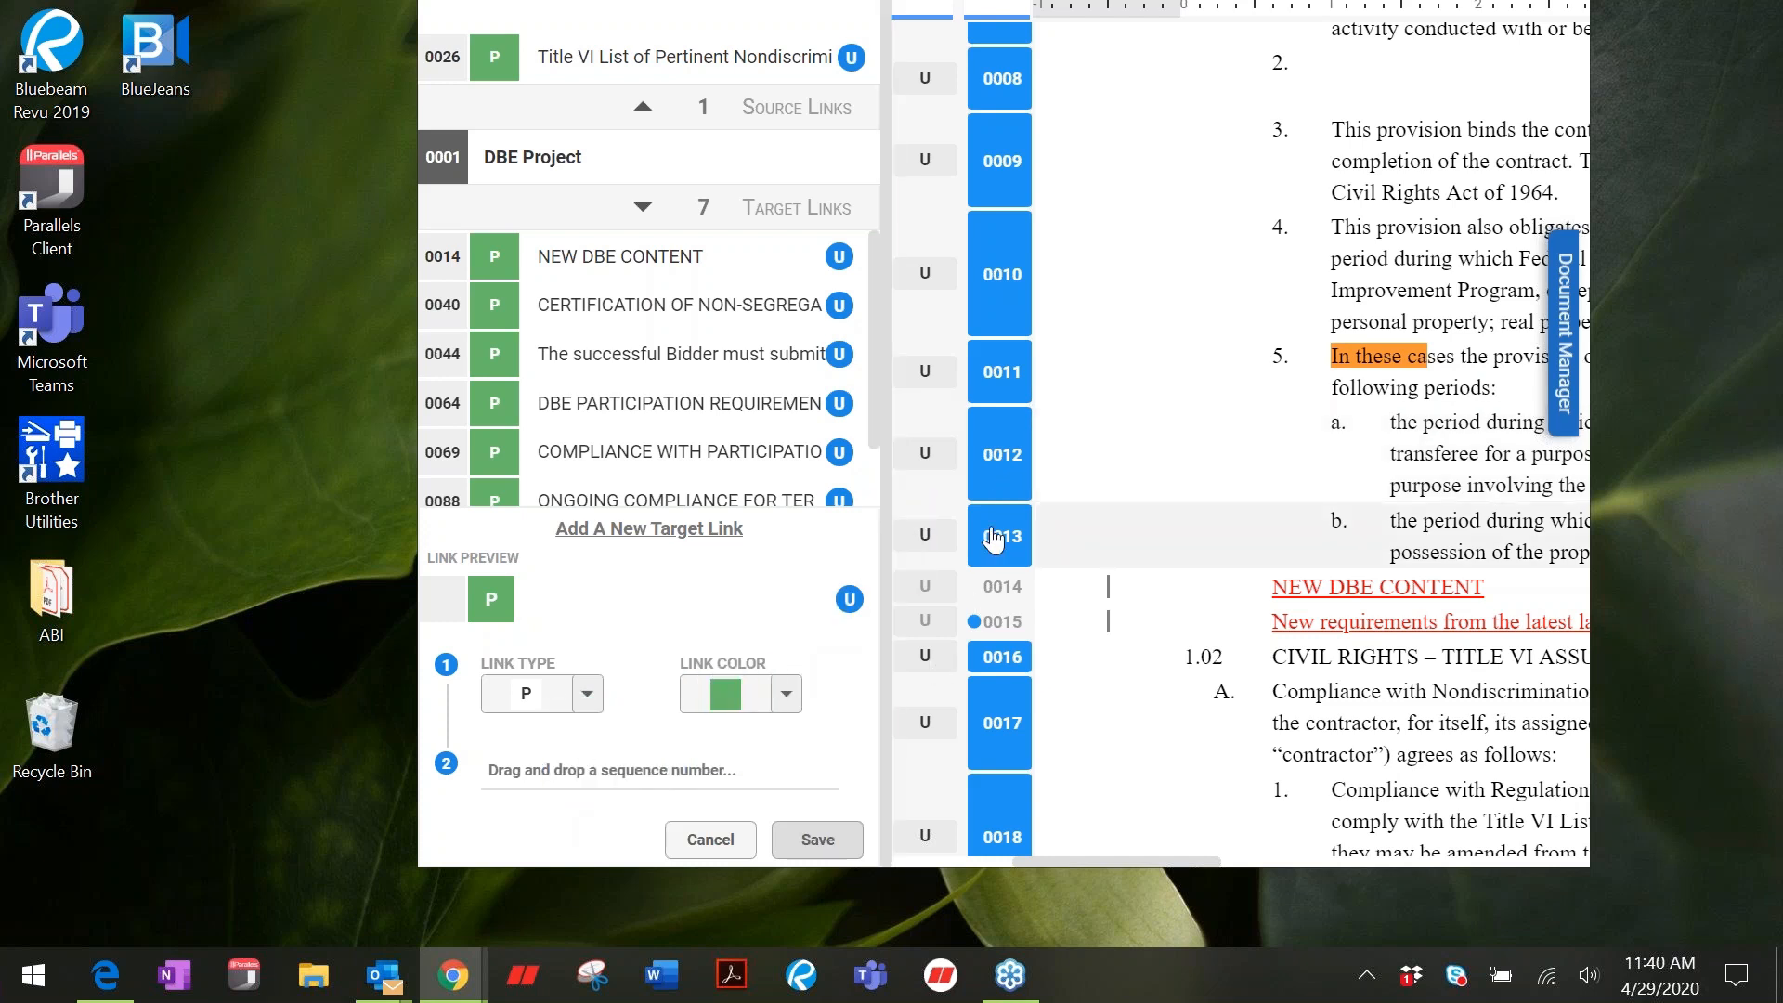
pyautogui.moveTo(999, 482); pyautogui.dragTo(613, 766)
pyautogui.click(814, 838)
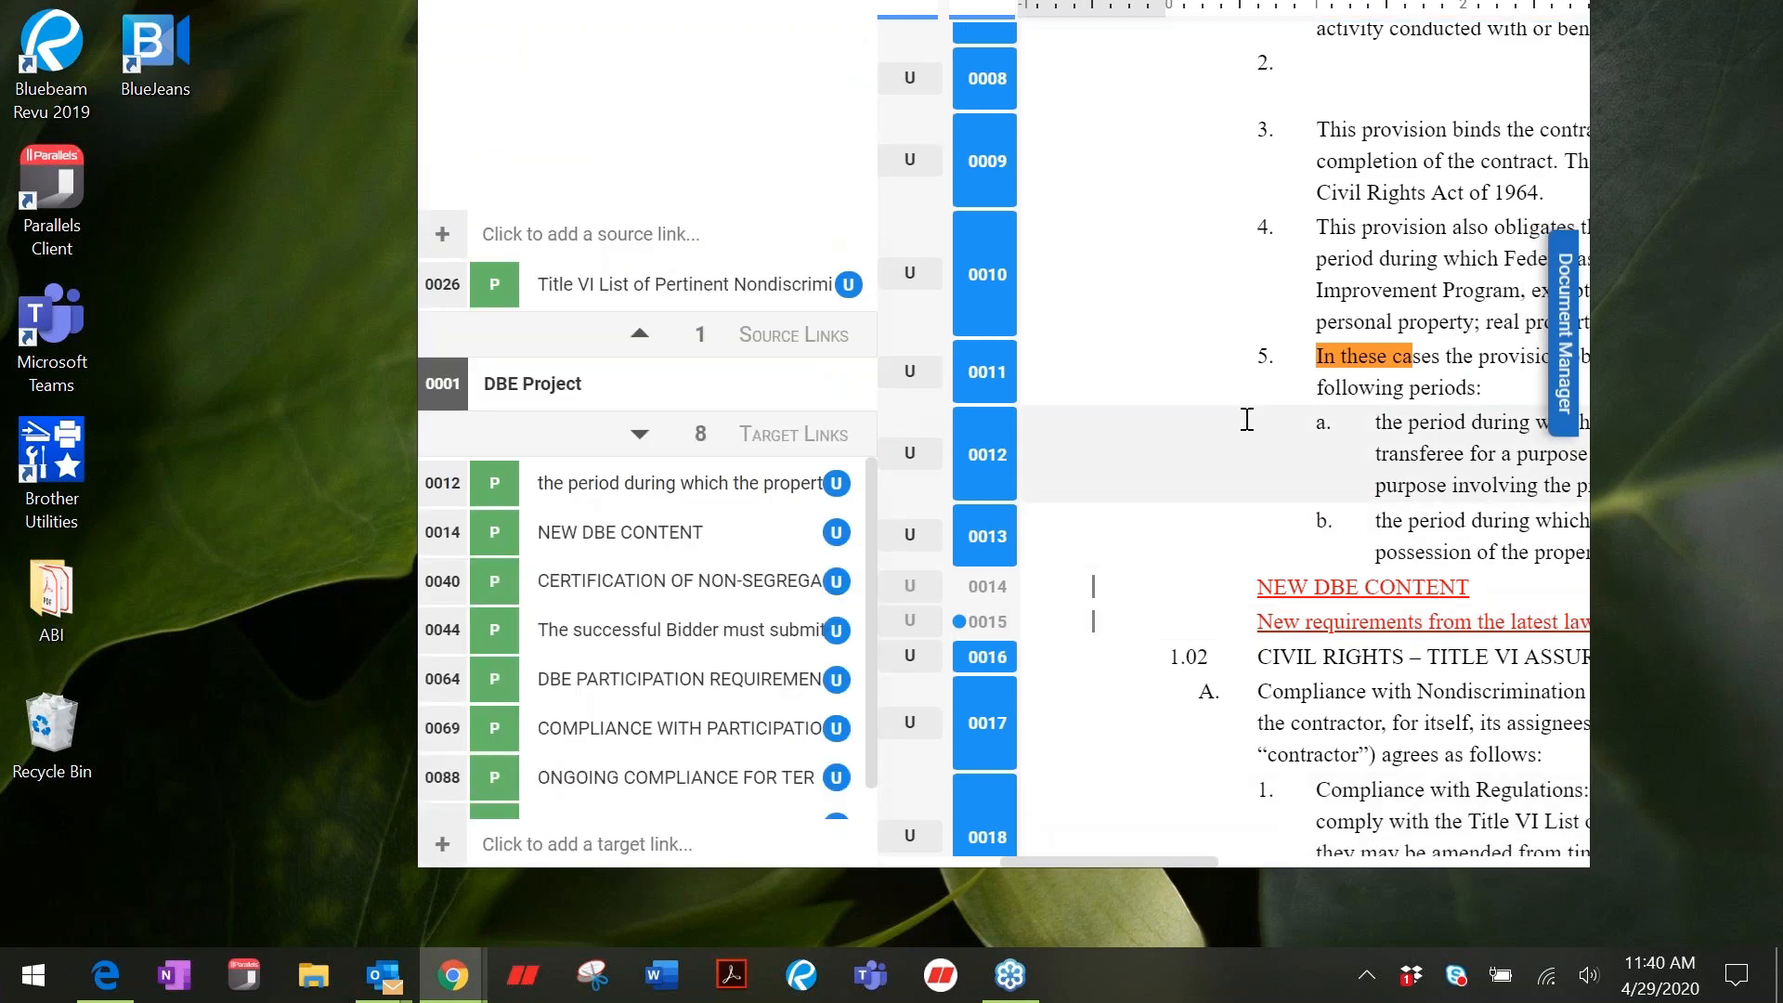
# Step: Return to the start of the section and maximize the browser window
pyautogui.scroll(4, 1246, 419)
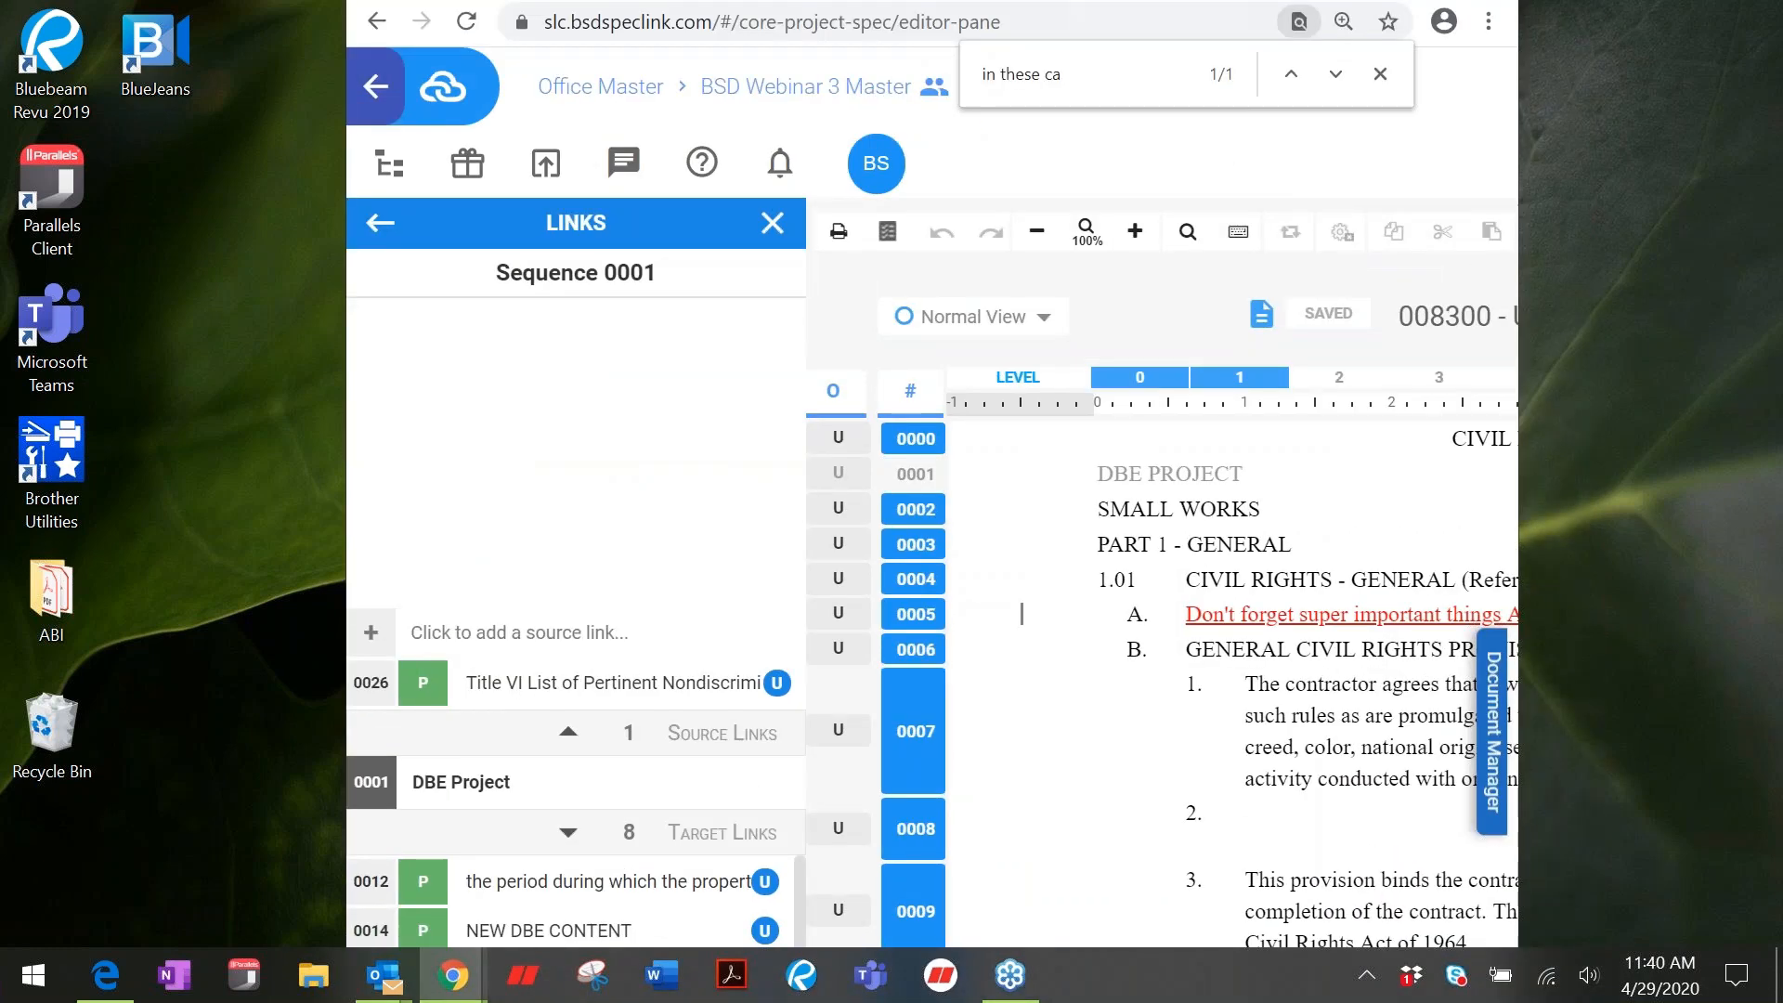
pyautogui.moveTo(1253, 0); pyautogui.dragTo(1244, 33)
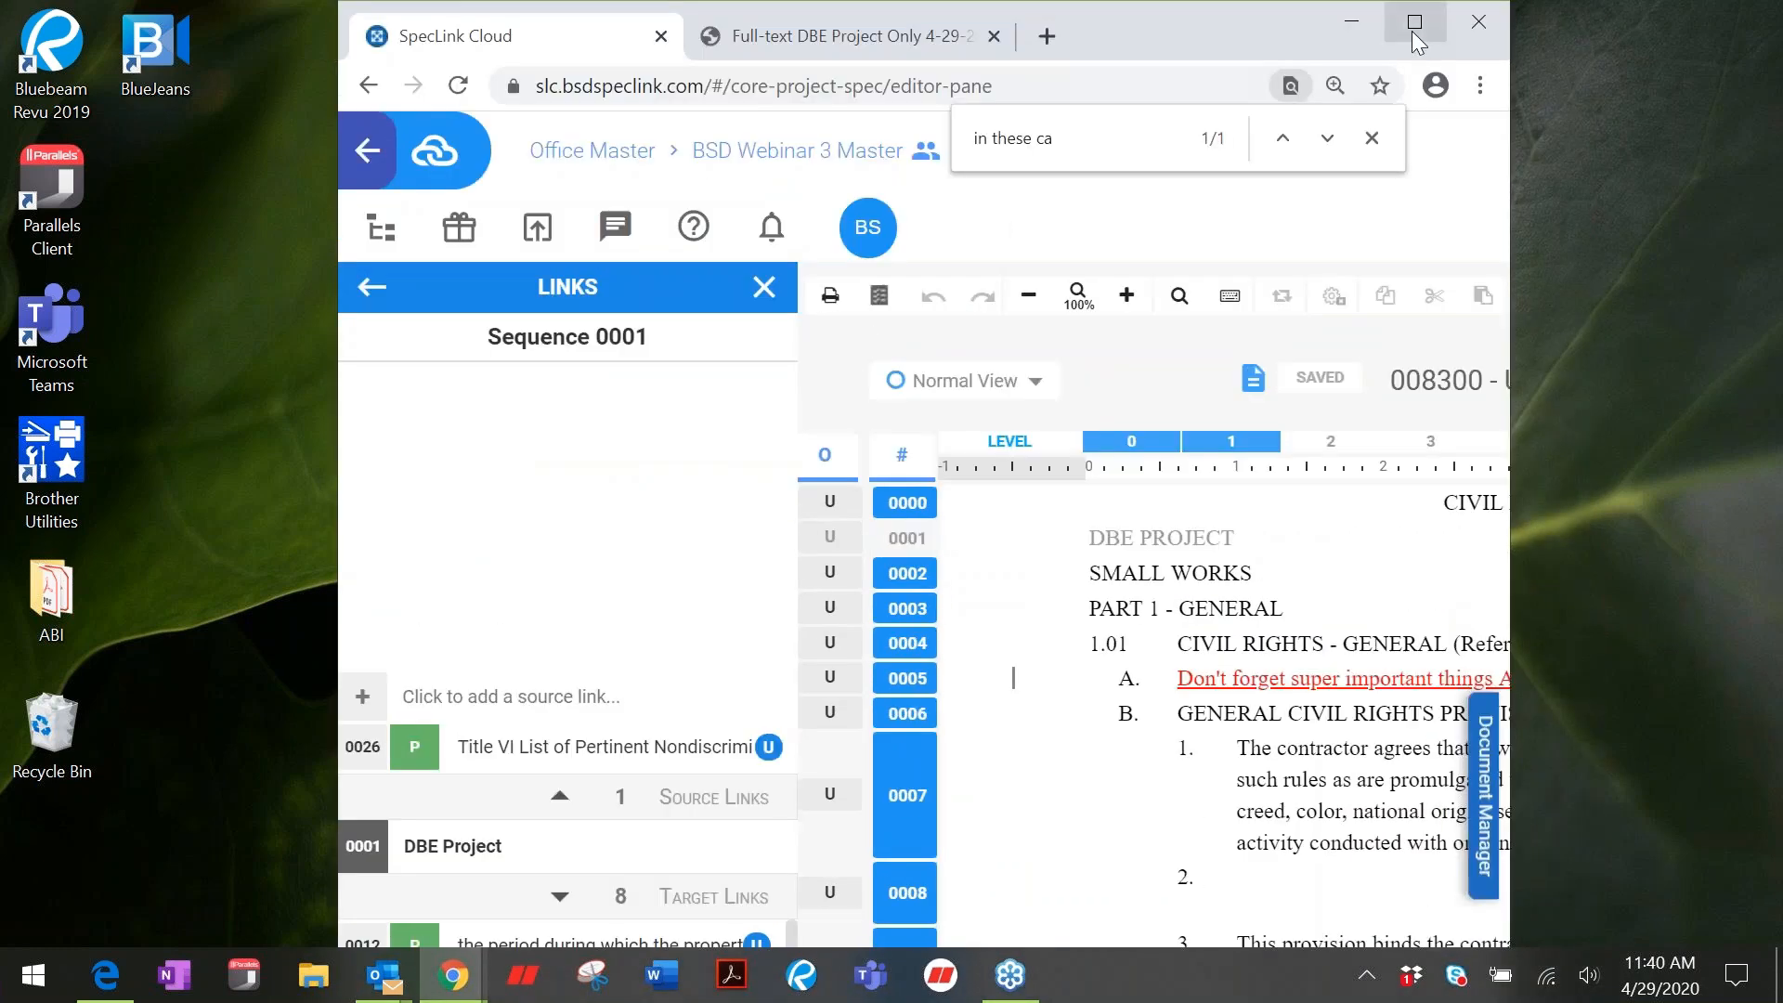
pyautogui.click(1412, 26)
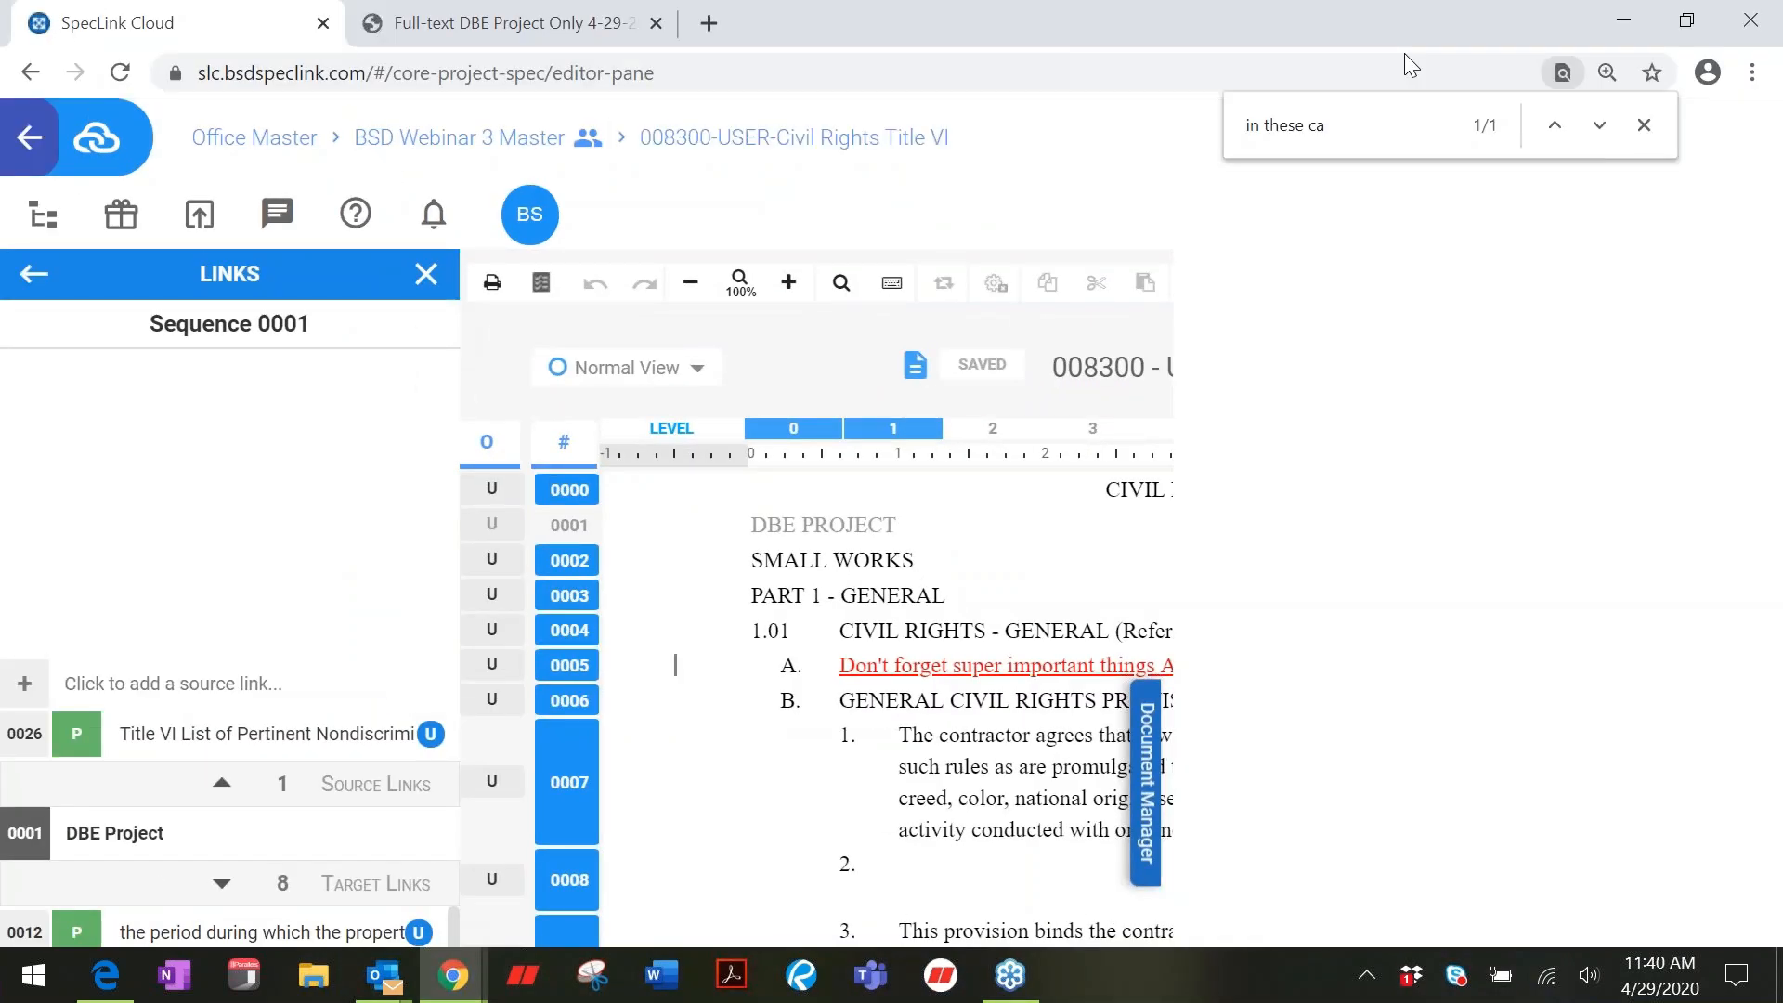
# Step: Set up an Individual Tag Report in project reporting for the DBE Project Only user tag
pyautogui.click(541, 211)
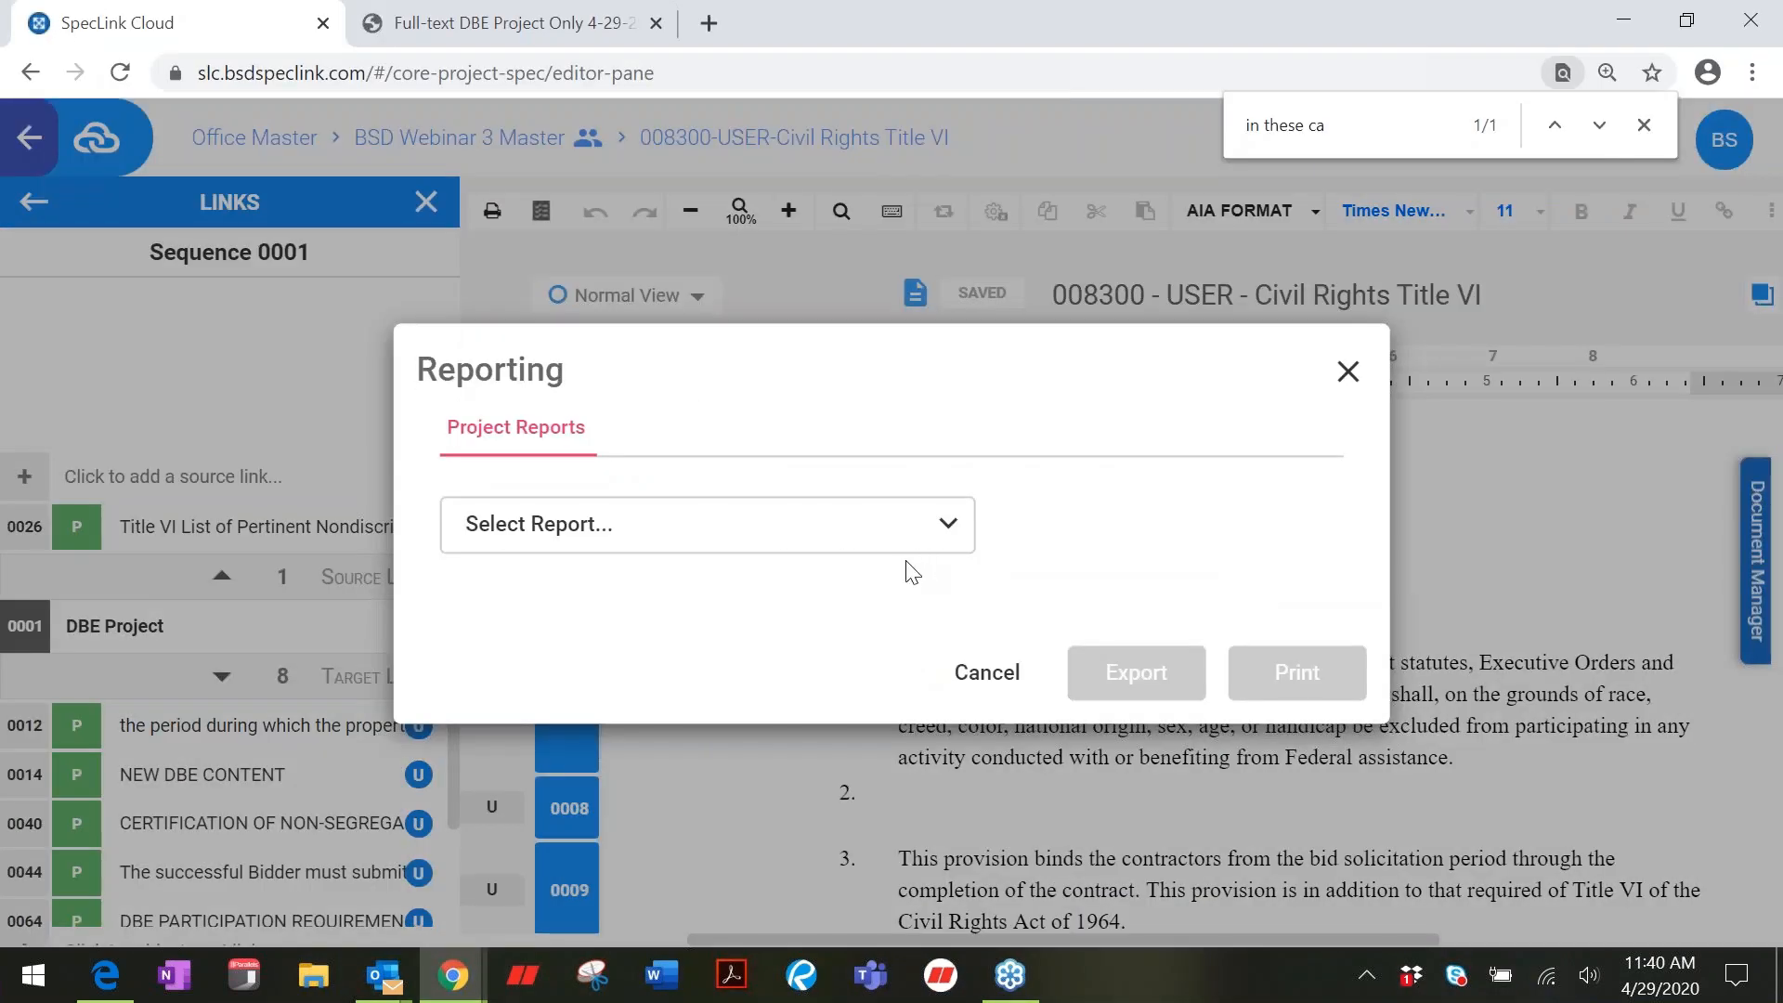
pyautogui.click(957, 525)
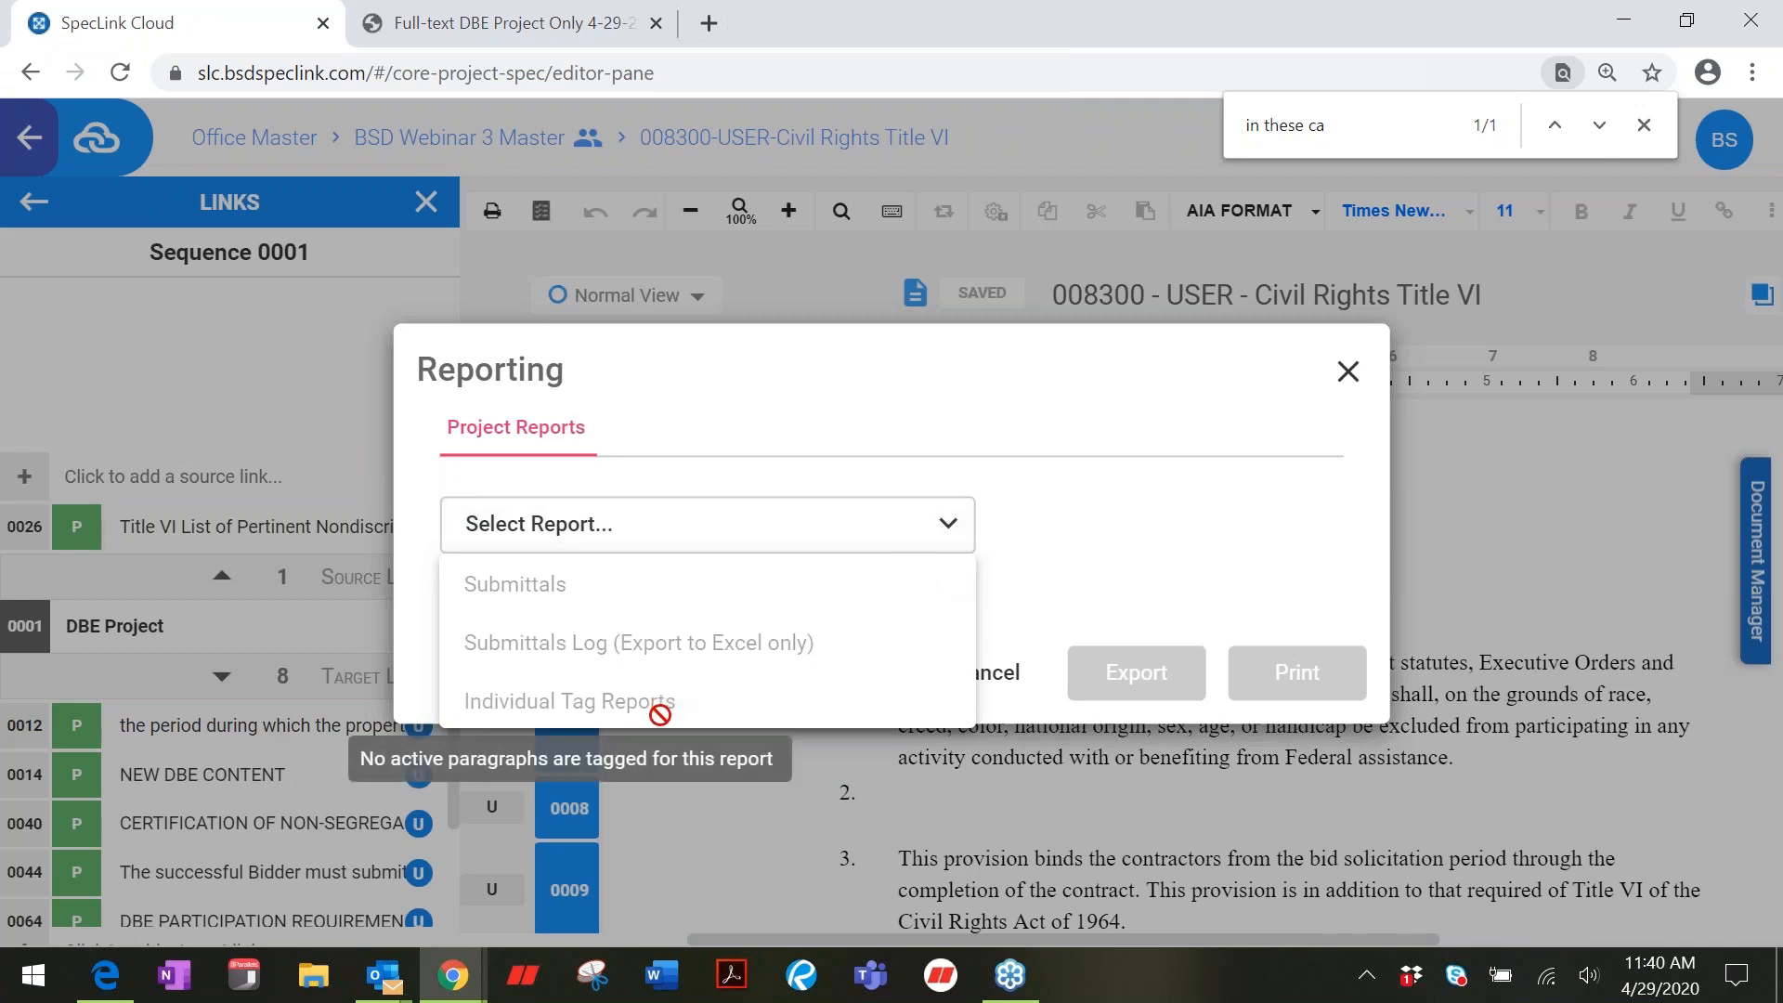
pyautogui.click(666, 702)
pyautogui.click(760, 678)
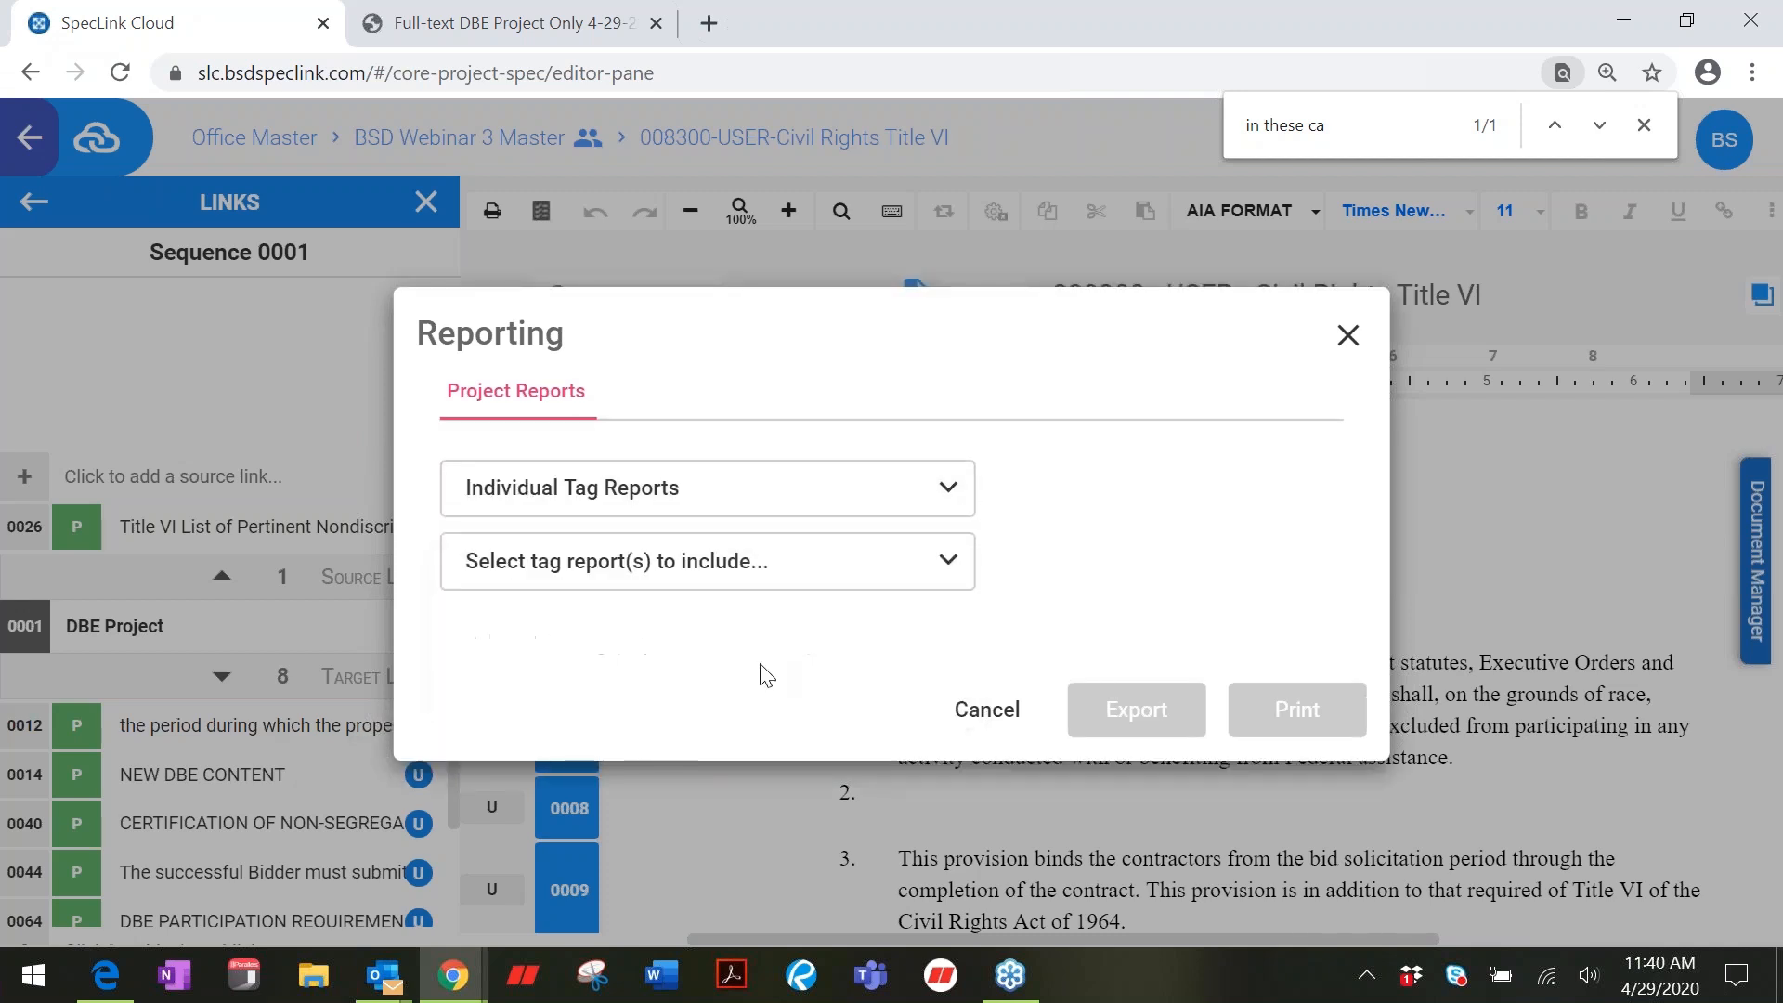
pyautogui.click(948, 564)
pyautogui.click(770, 147)
pyautogui.write('db')
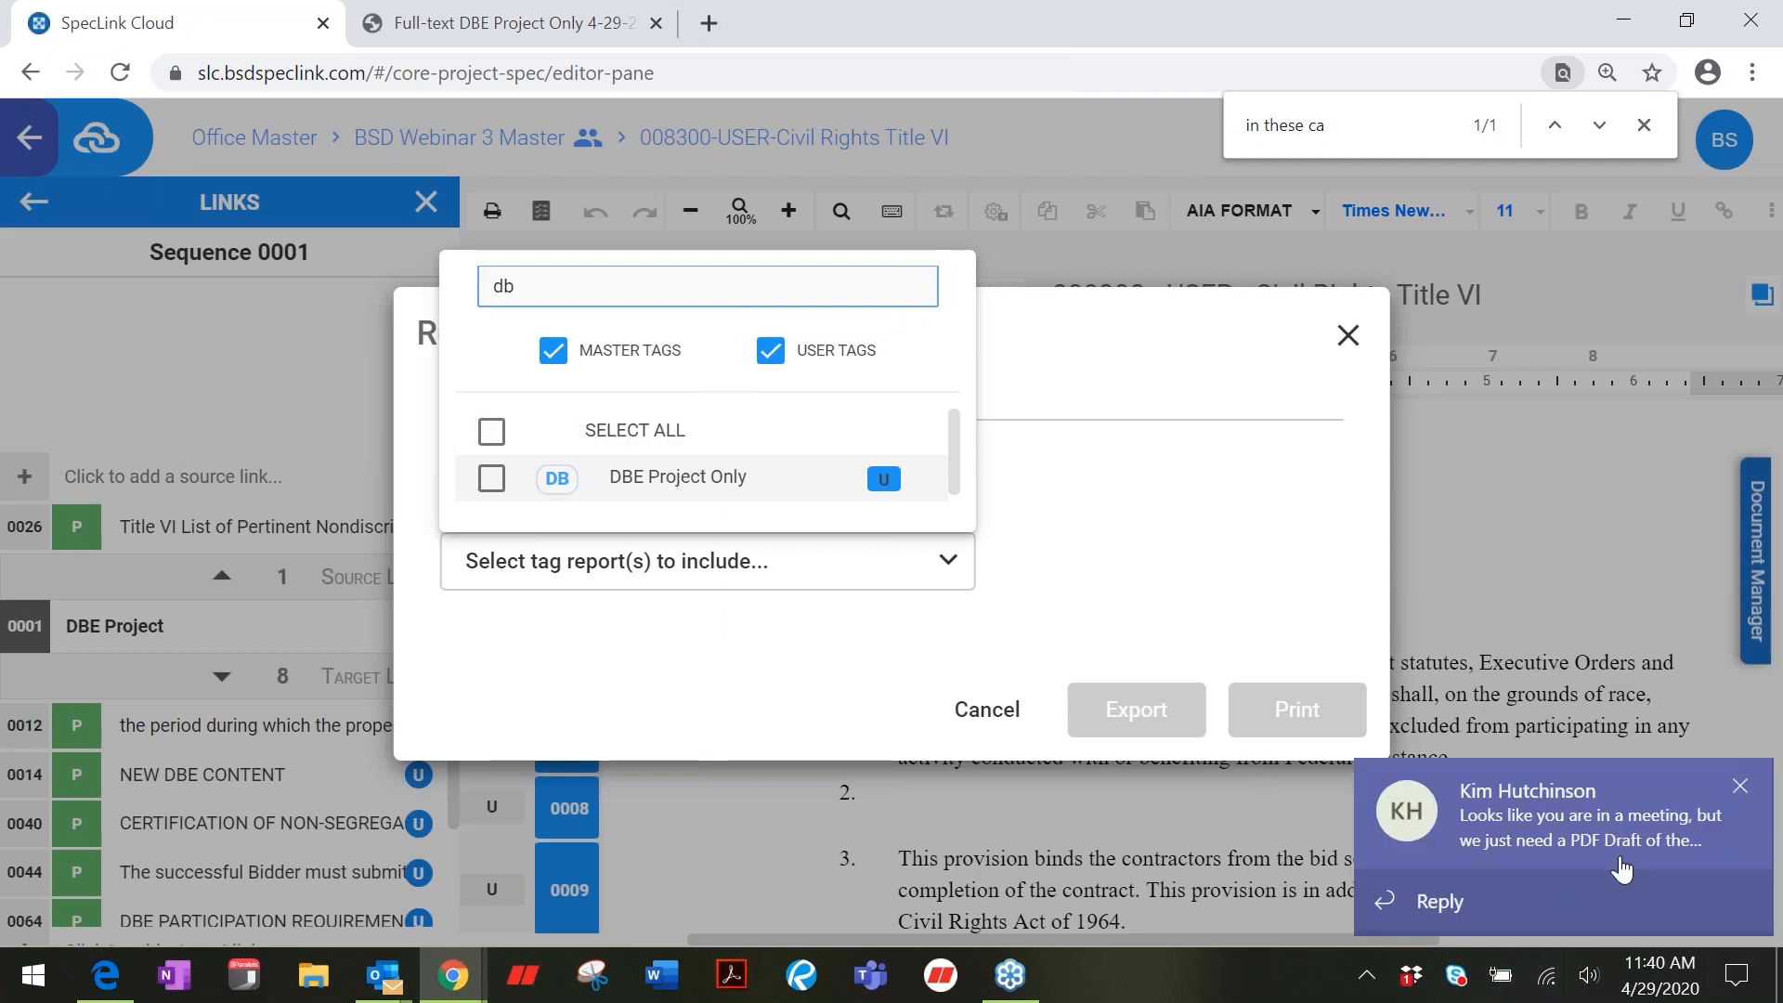
pyautogui.click(1740, 787)
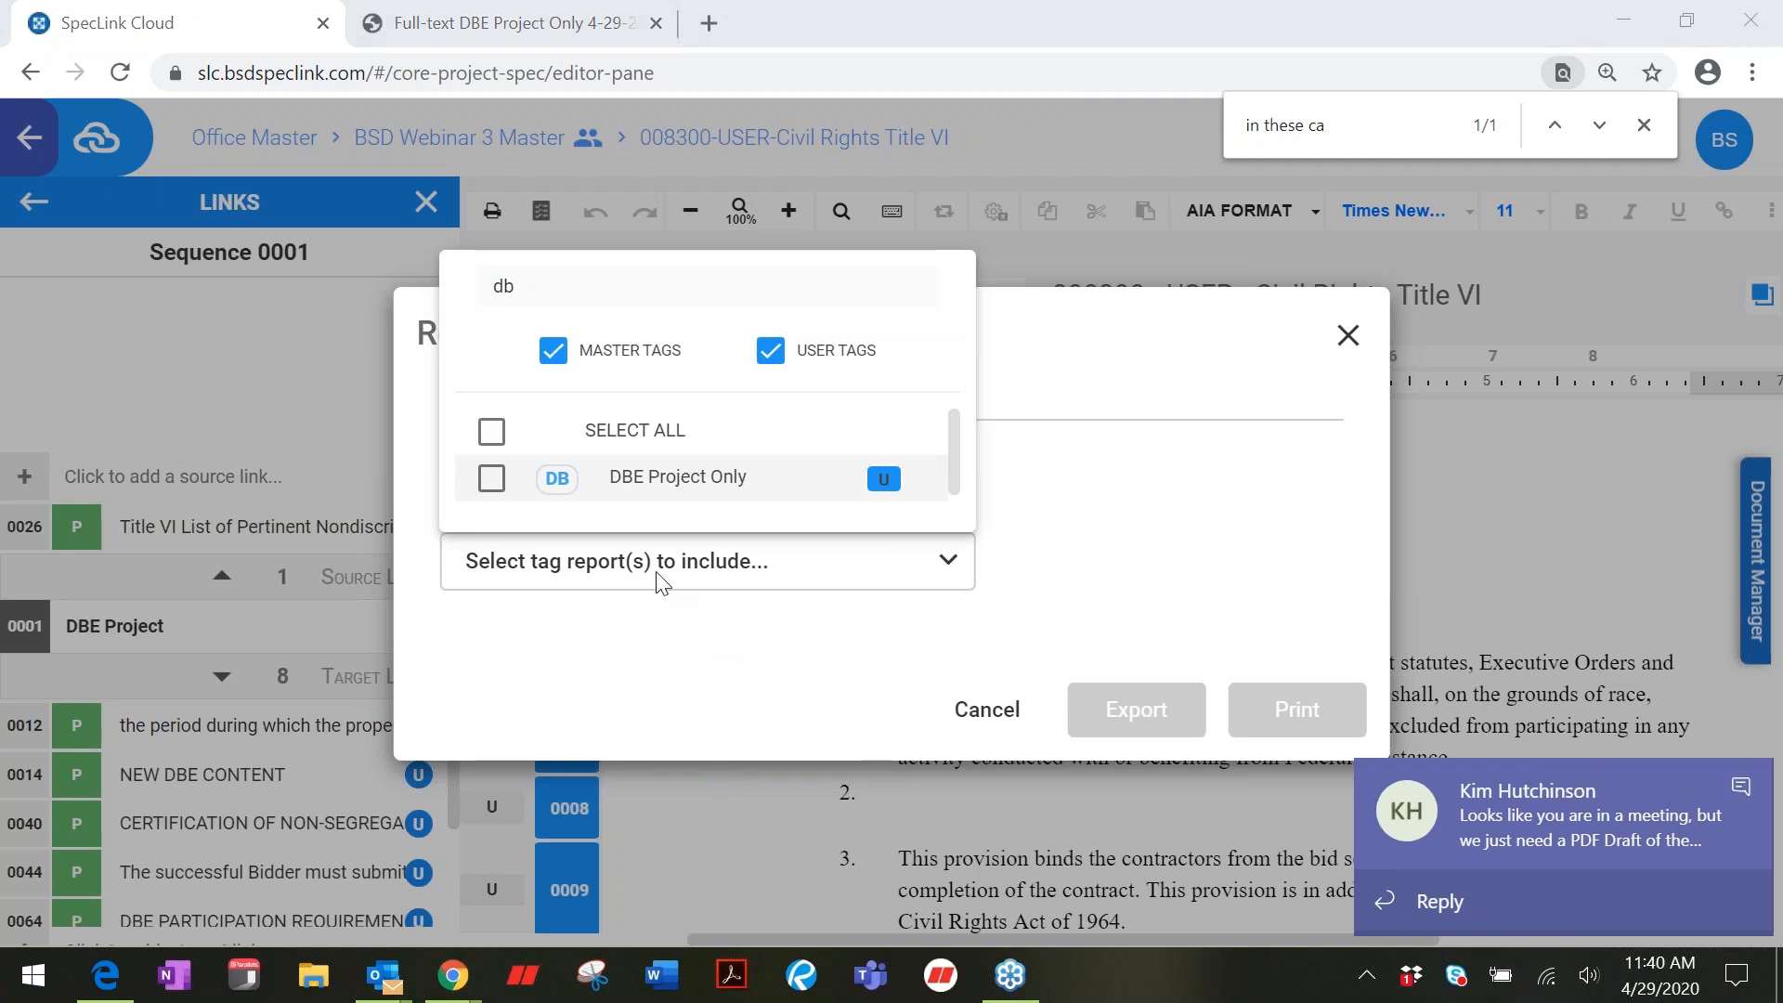
pyautogui.click(491, 479)
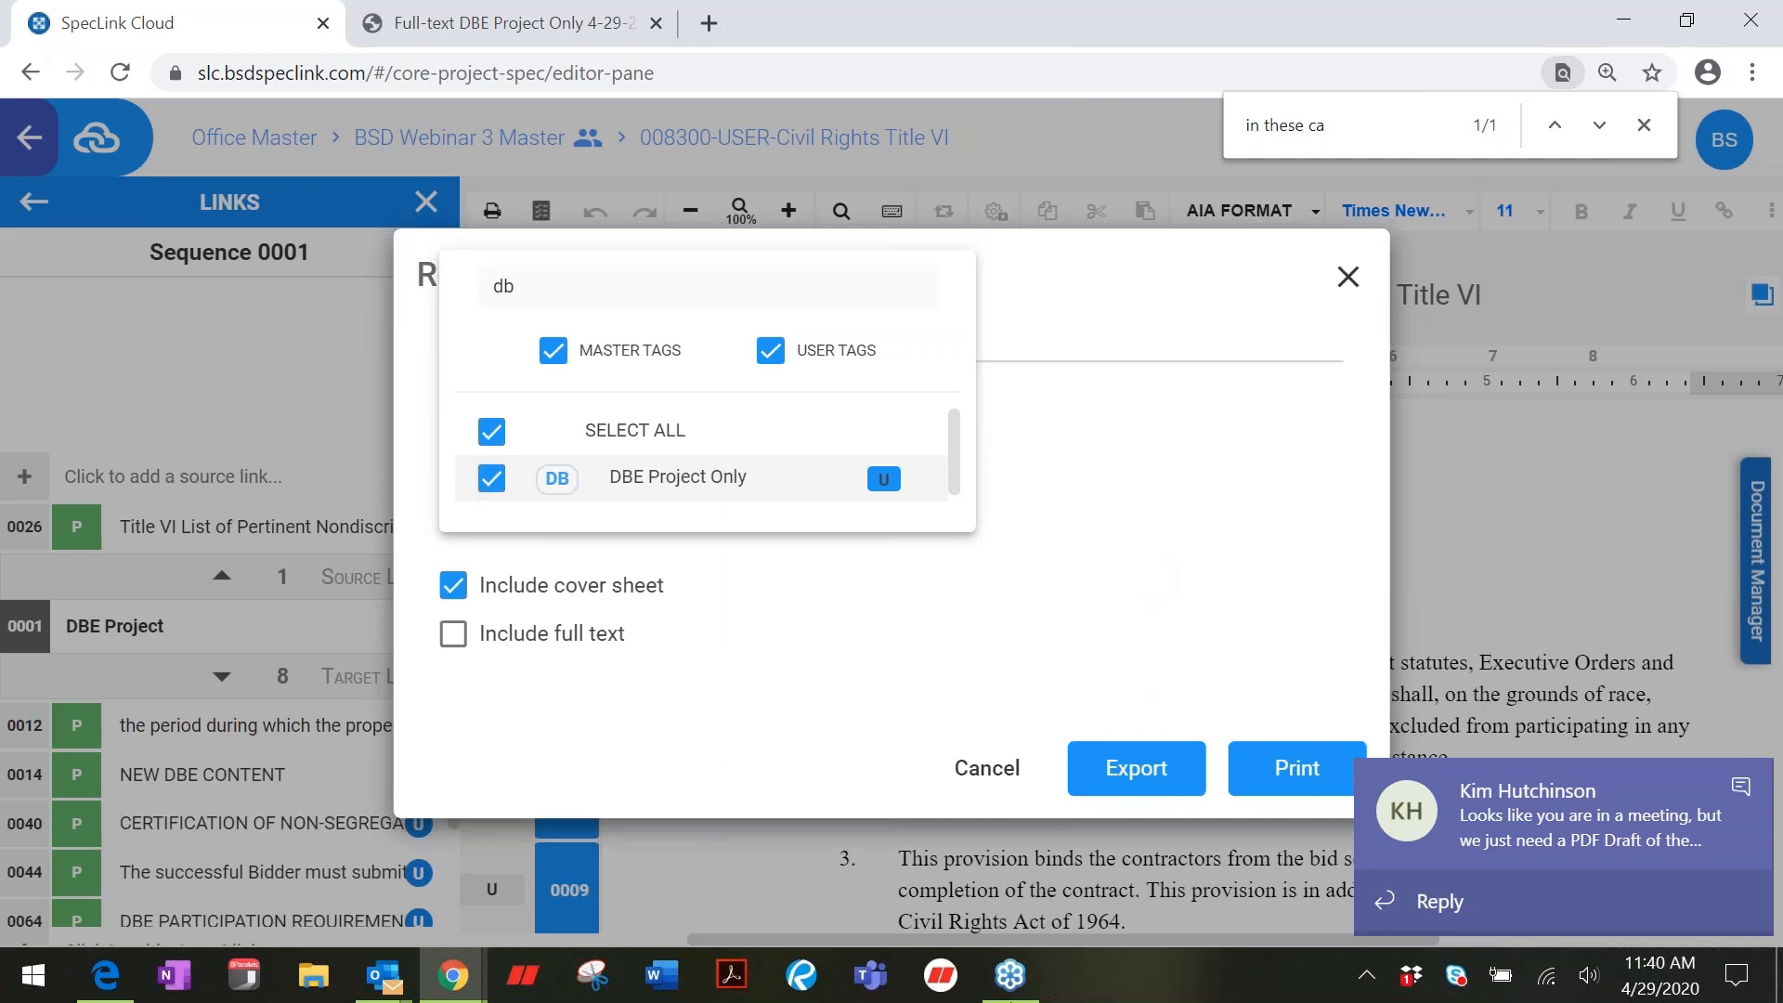
pyautogui.click(1144, 605)
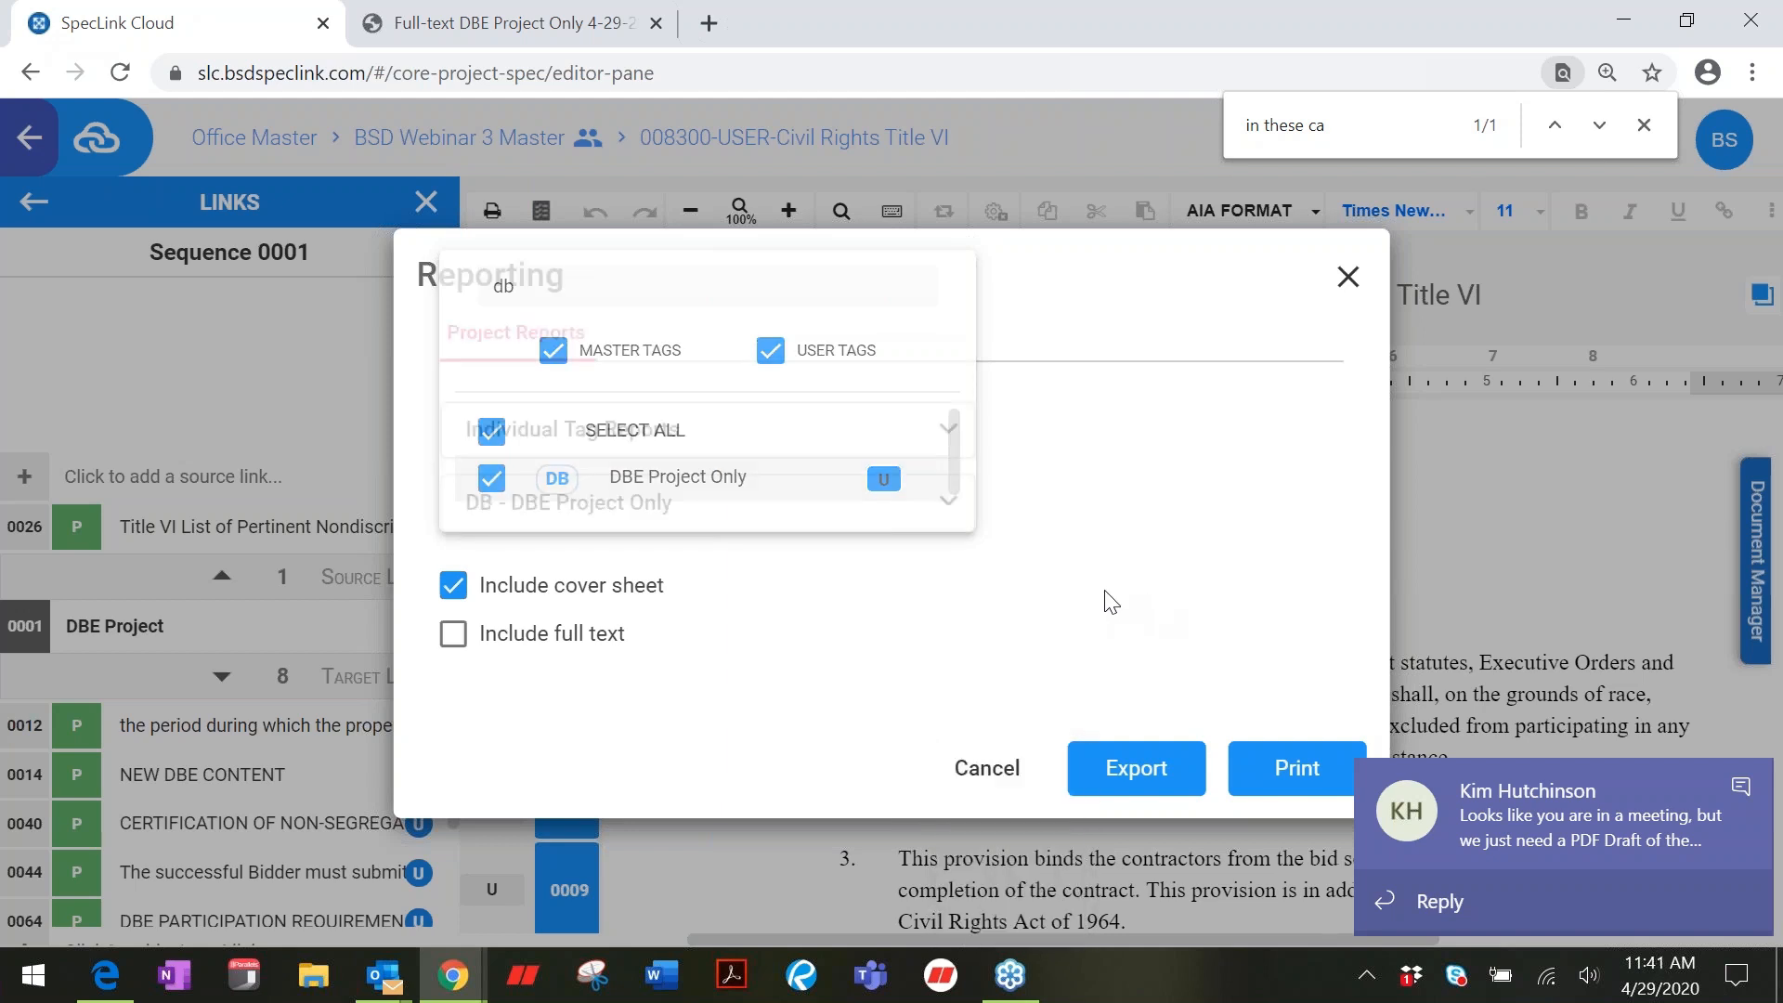
# Step: Include full text in the DBE Project Only report, print it, and review its listed paragraphs
pyautogui.click(571, 640)
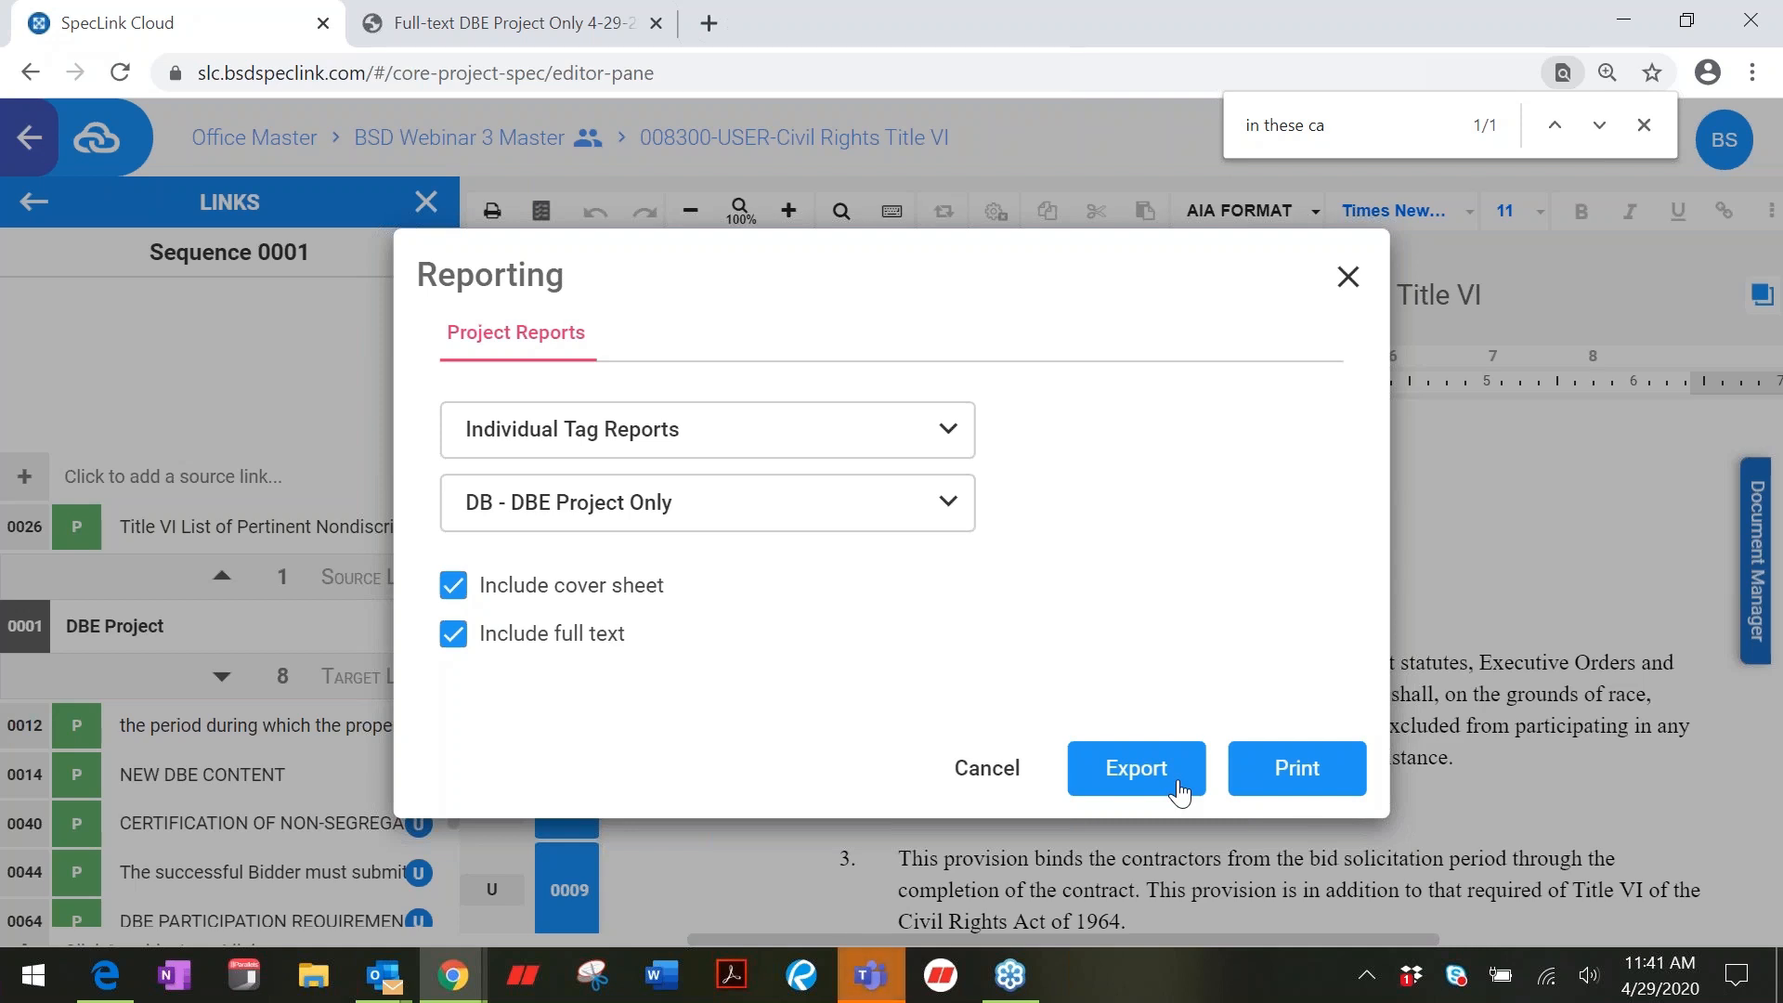
pyautogui.click(1296, 783)
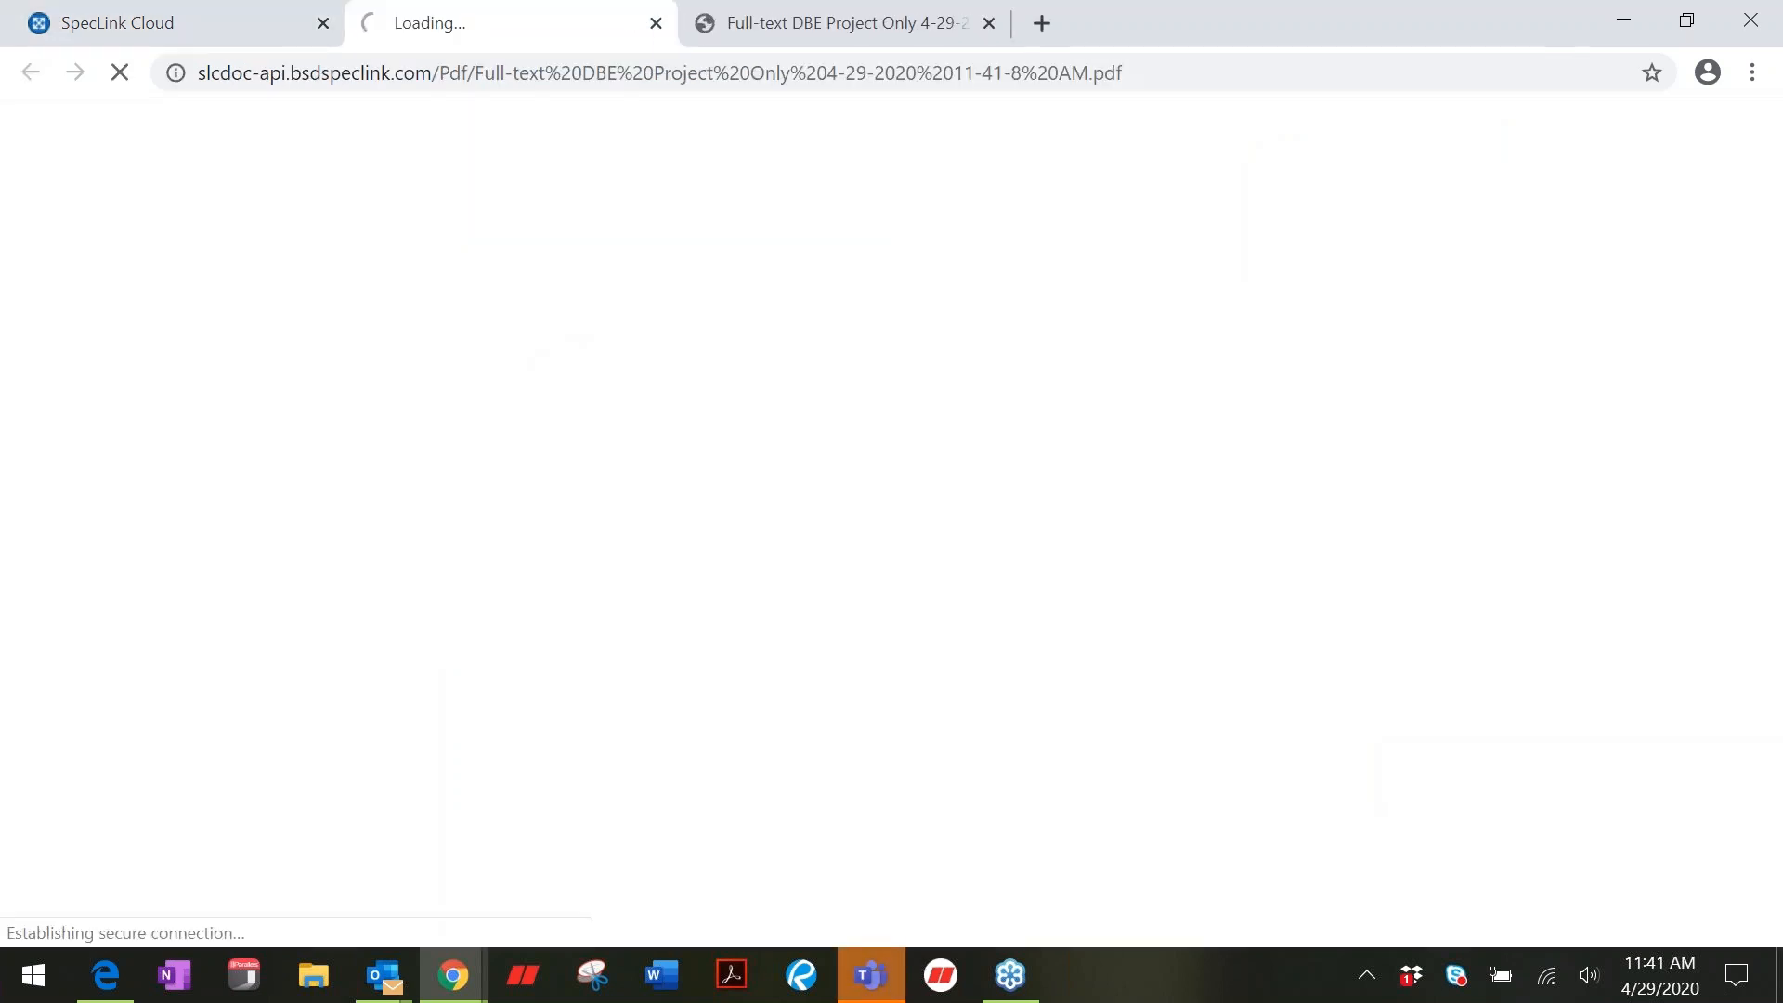
pyautogui.scroll(-15, 1186, 727)
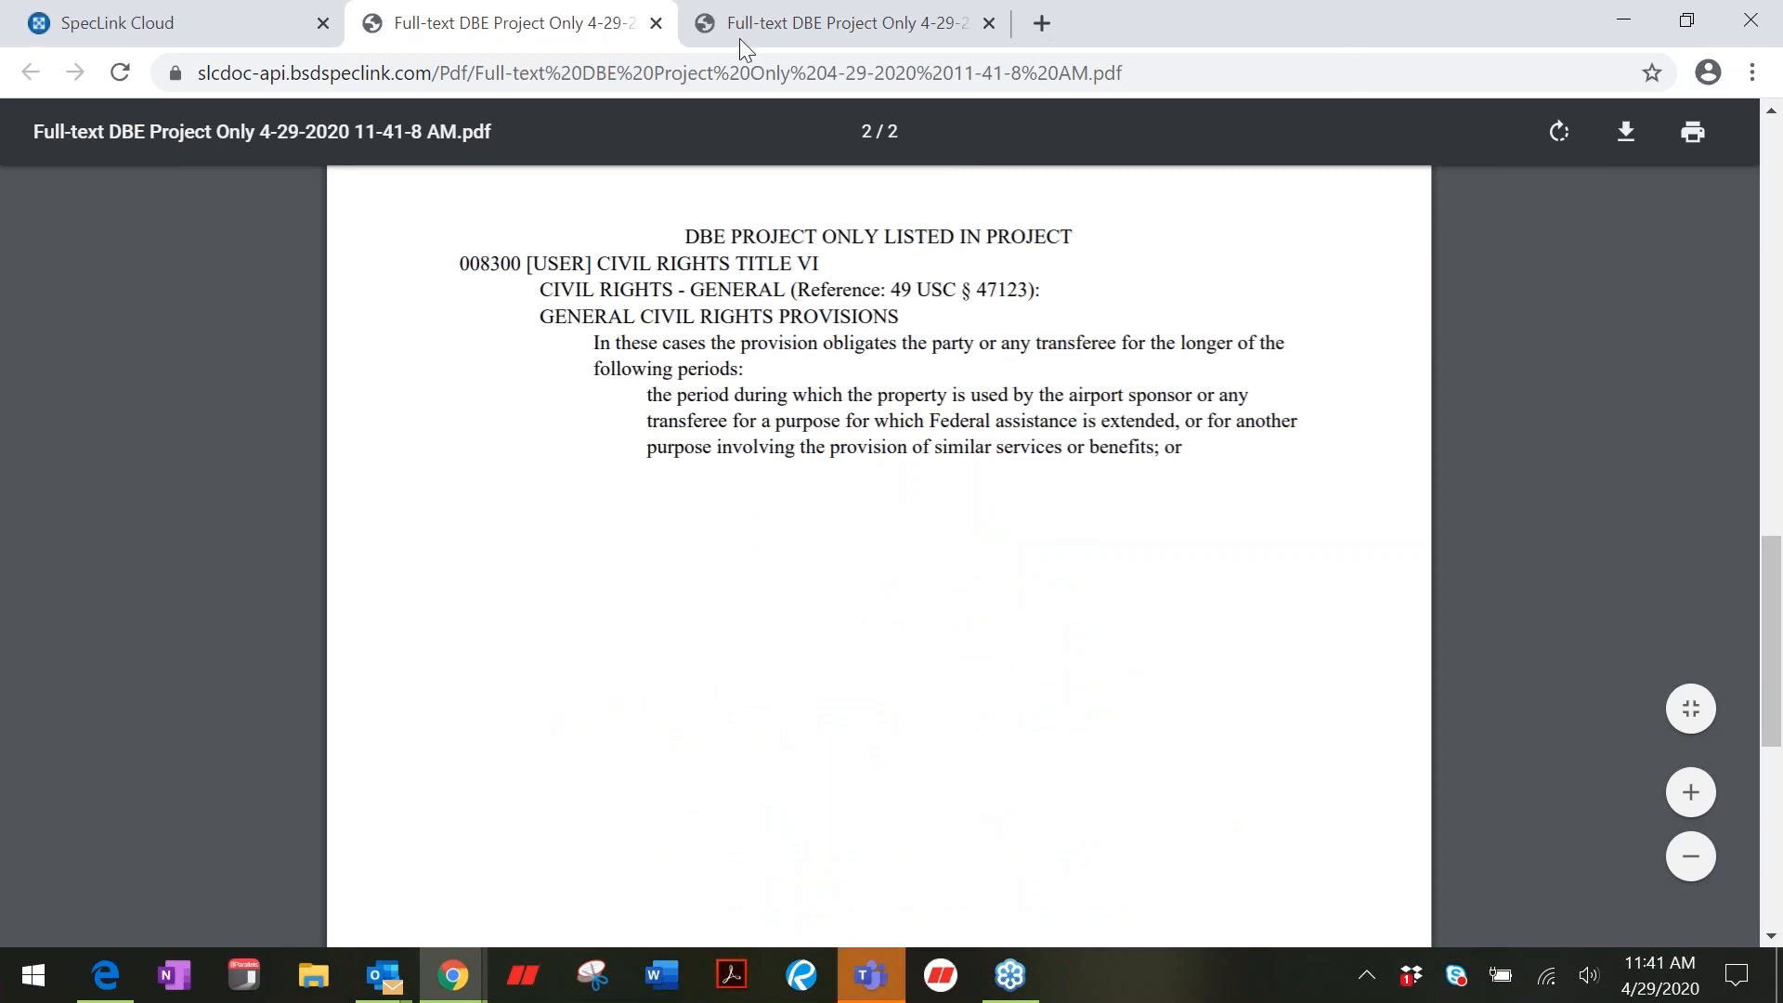
# Step: Close both DBE Project Only report PDFs and leave the reporting dialog
pyautogui.click(656, 23)
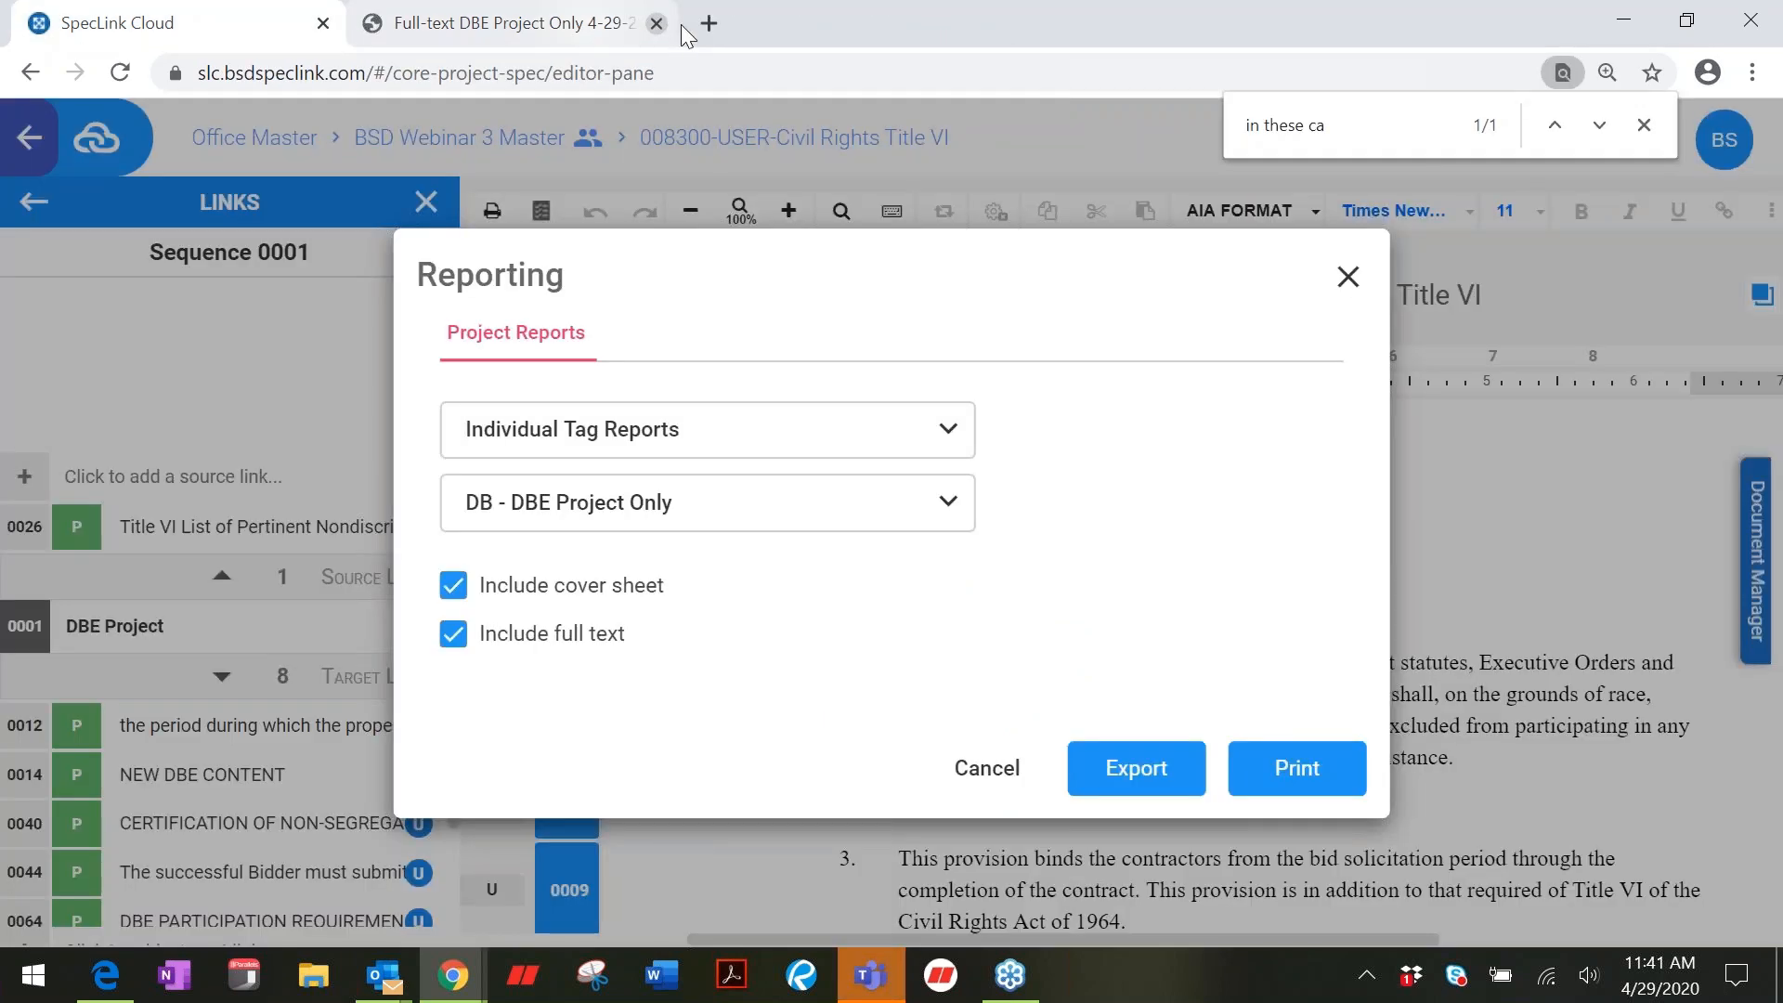
pyautogui.click(651, 25)
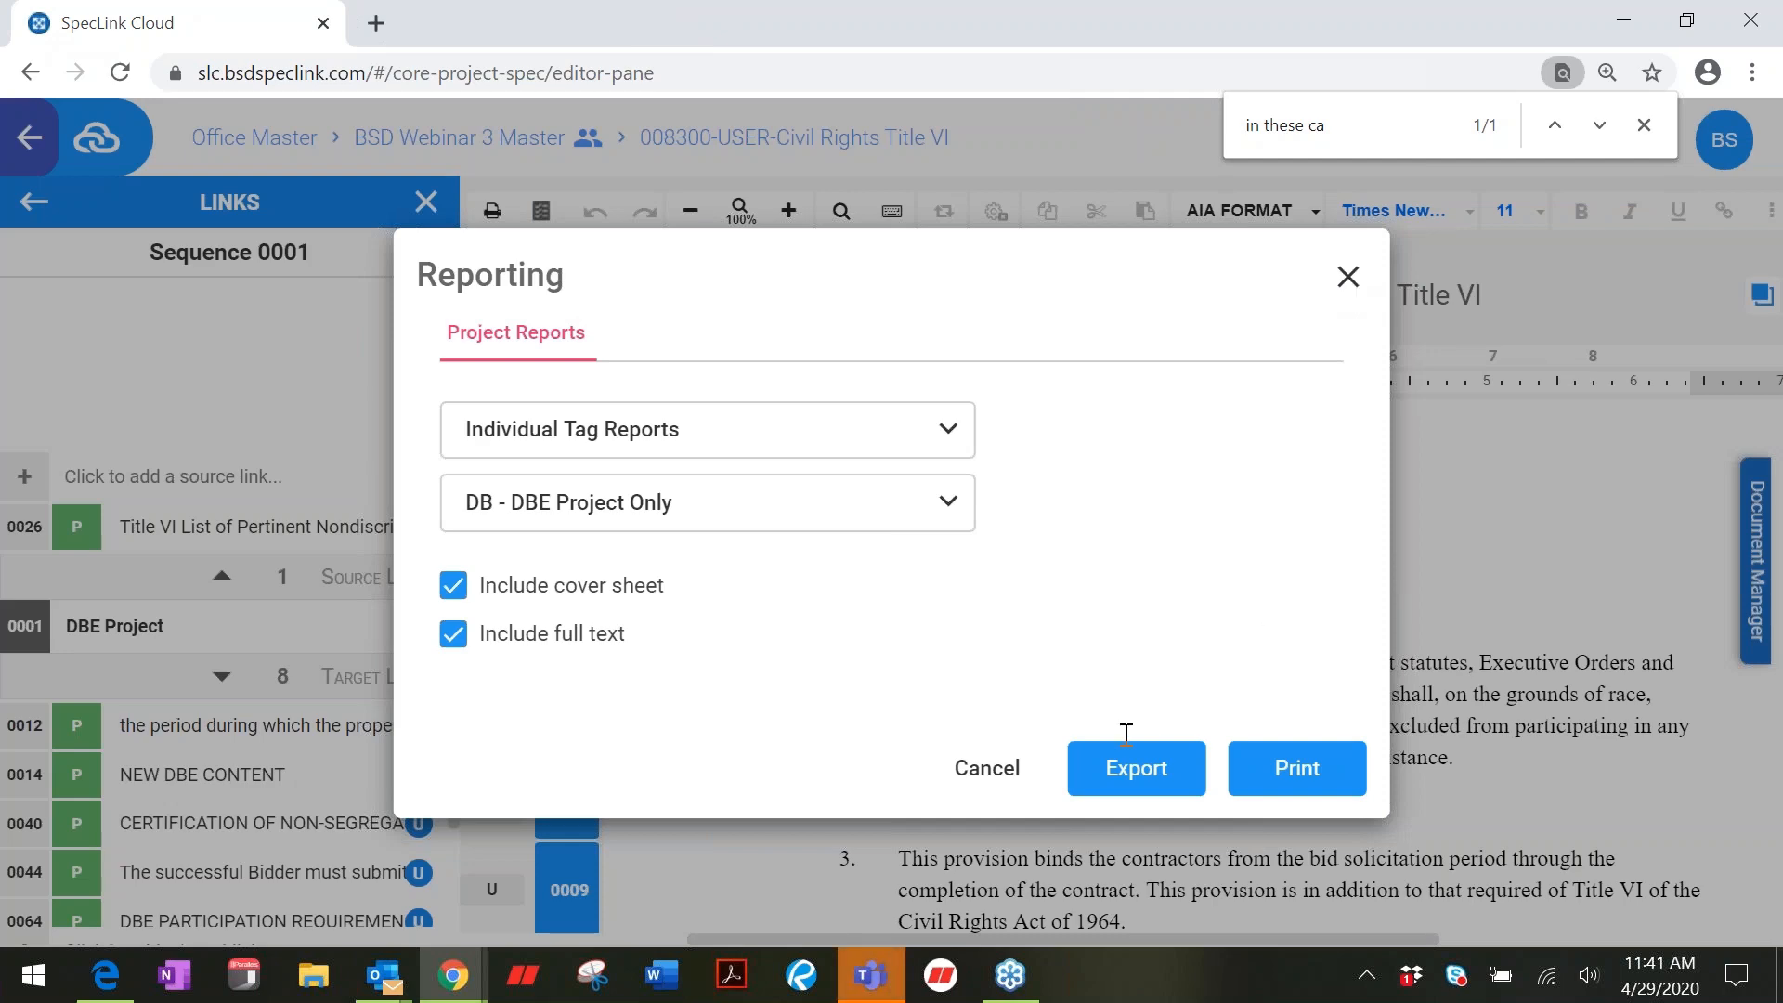
pyautogui.click(1003, 767)
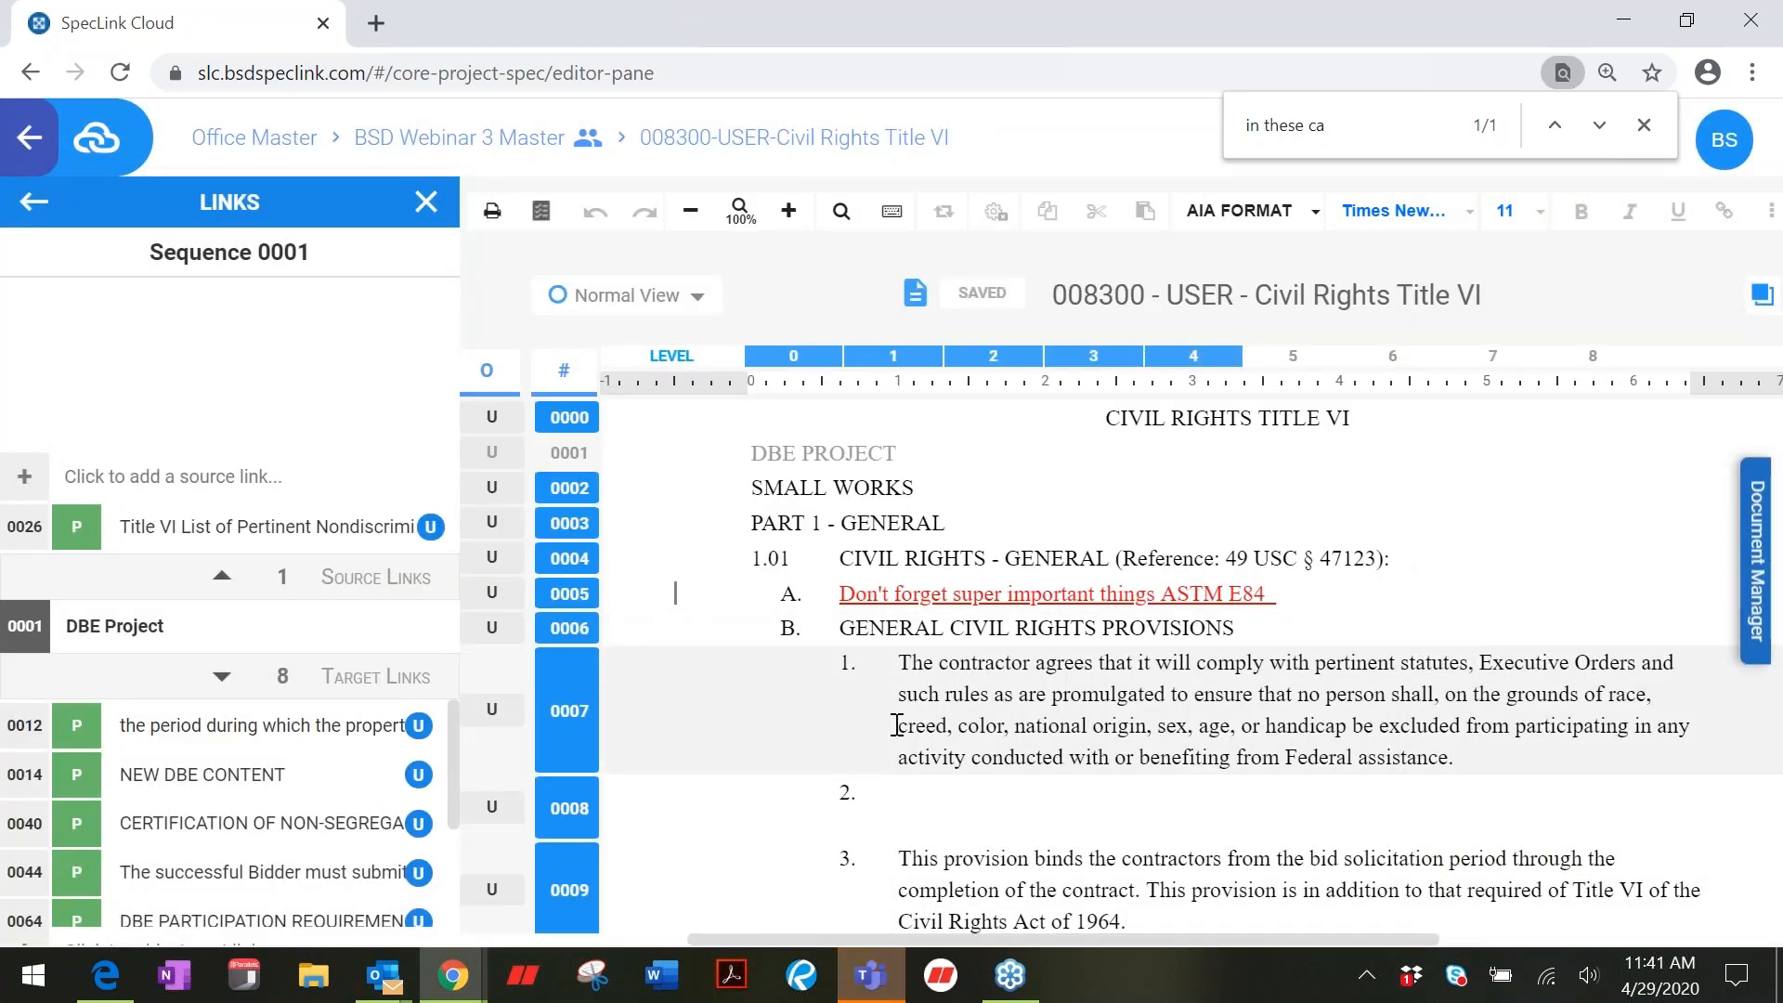
# Step: Activate the DBE PROJECT paragraph, sequence 0001, and deactivate it again
pyautogui.click(568, 455)
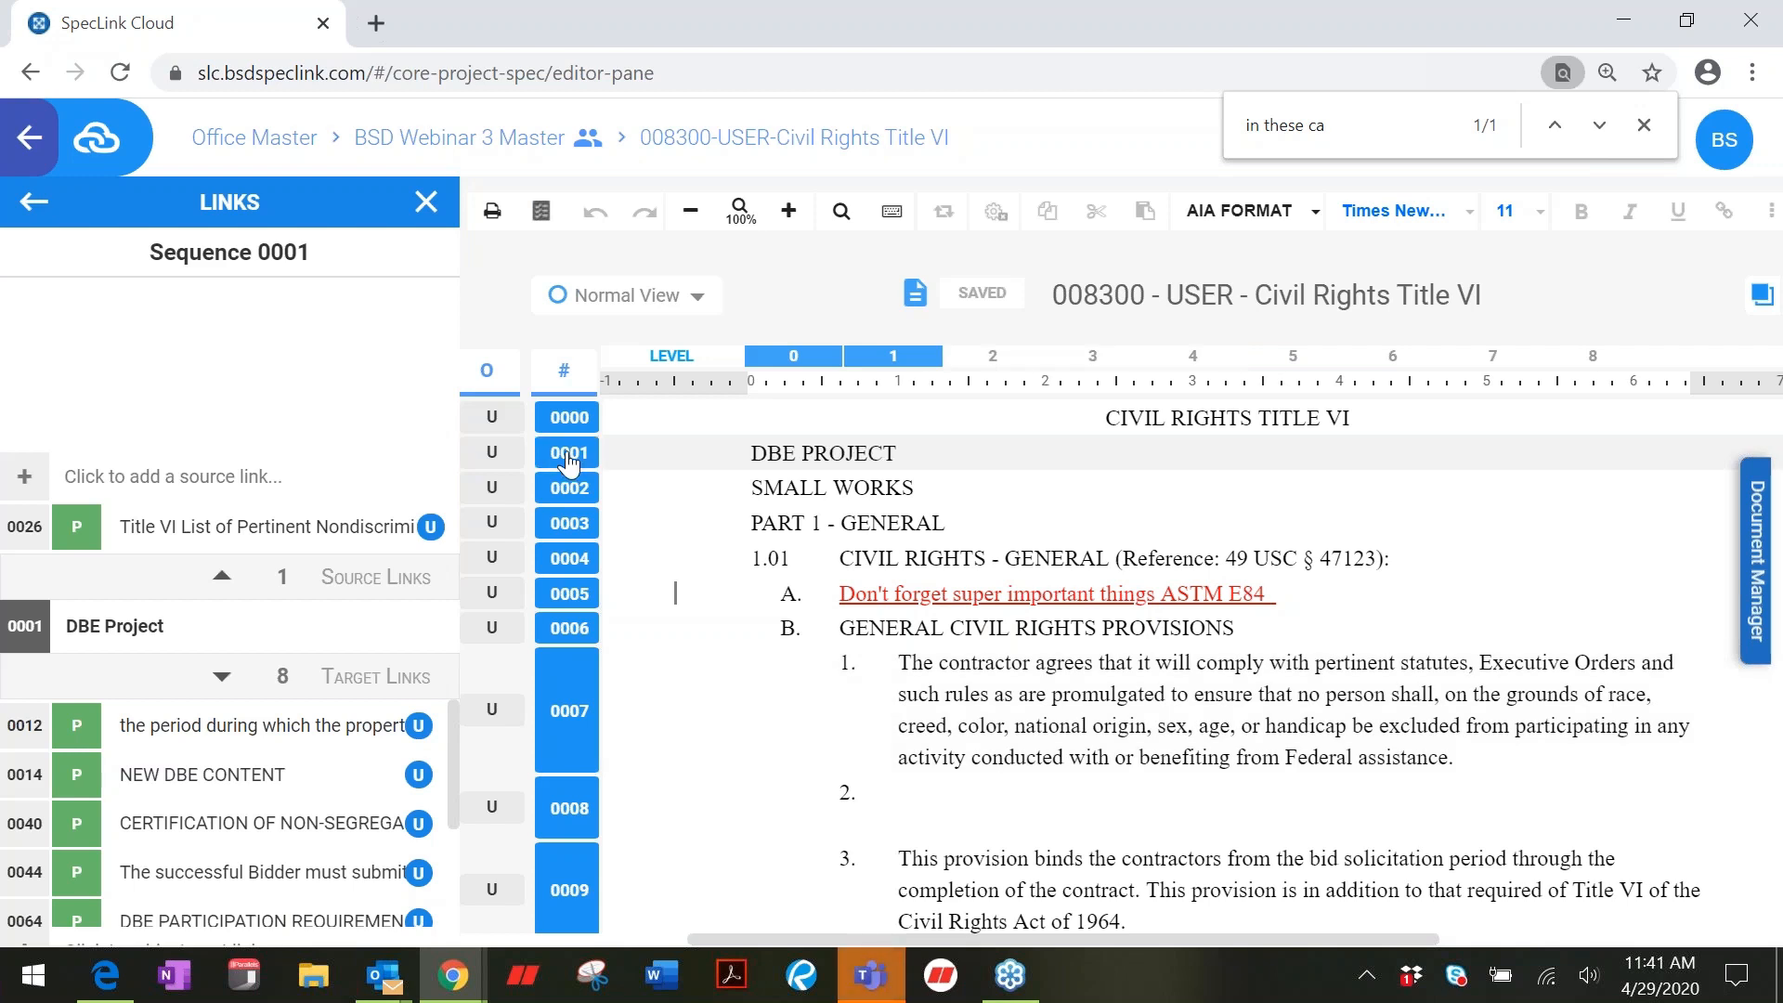
pyautogui.click(569, 454)
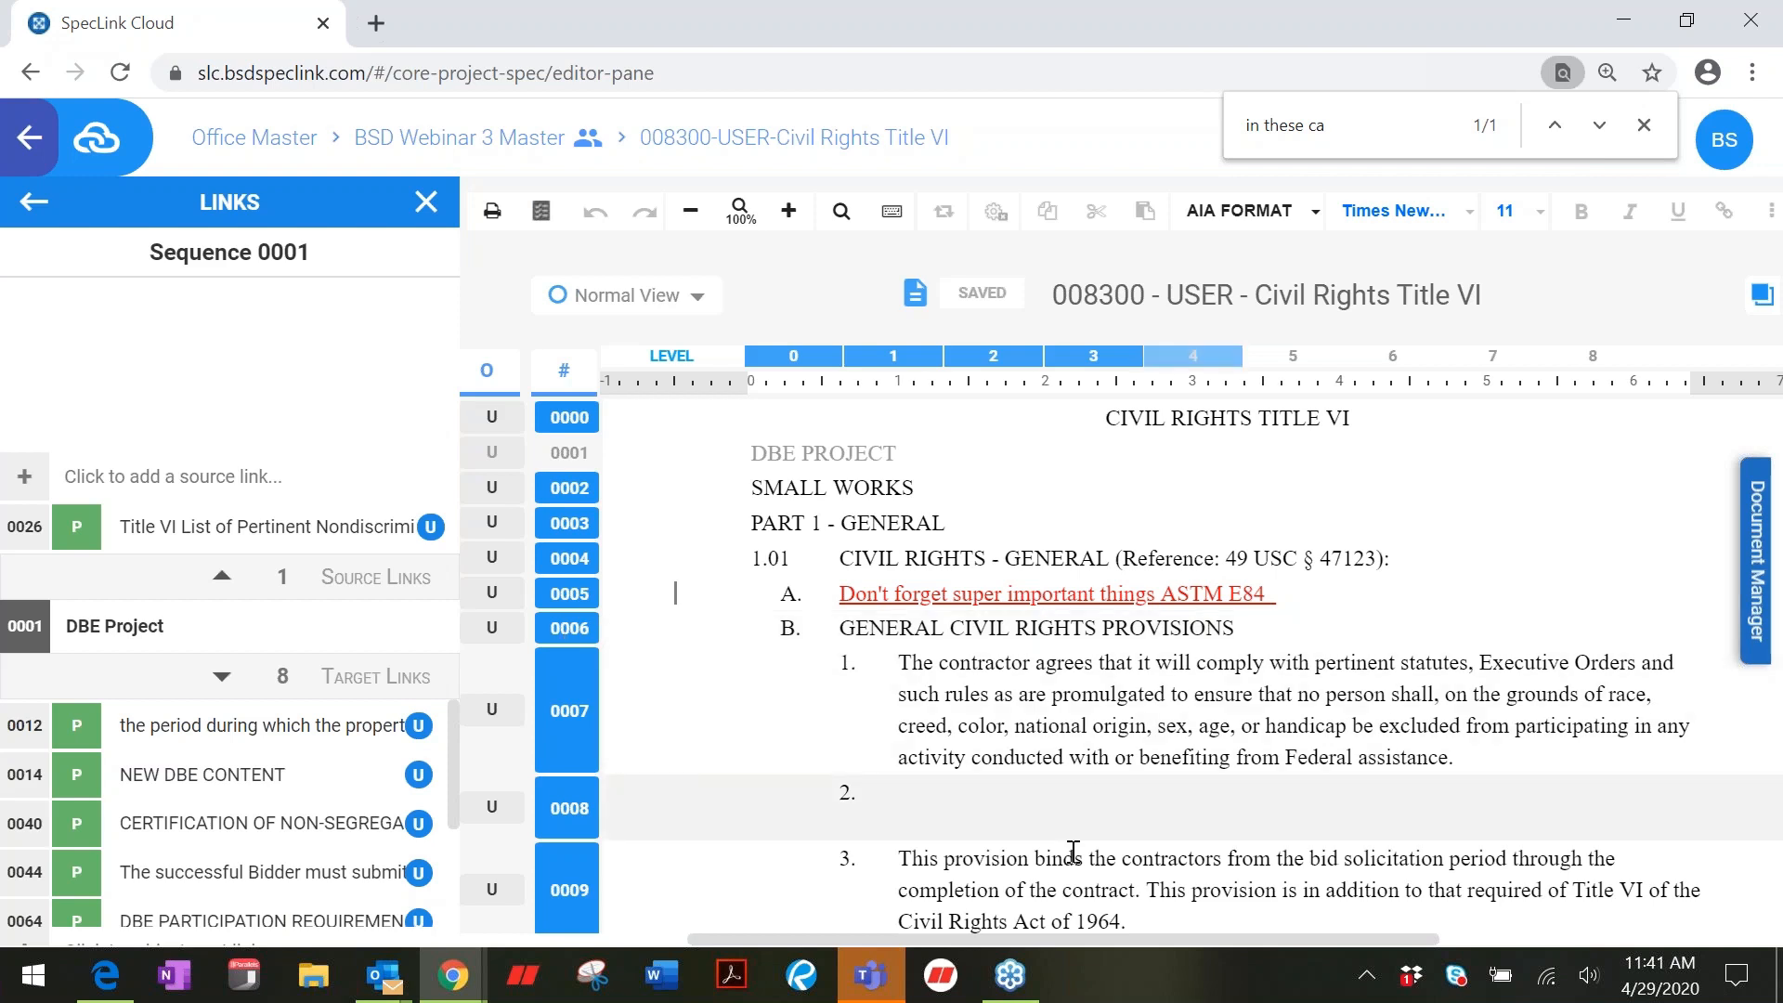
# Step: Delete the empty user paragraph at sequence 0008 under GENERAL CIVIL RIGHTS PROVISIONS
pyautogui.click(973, 810)
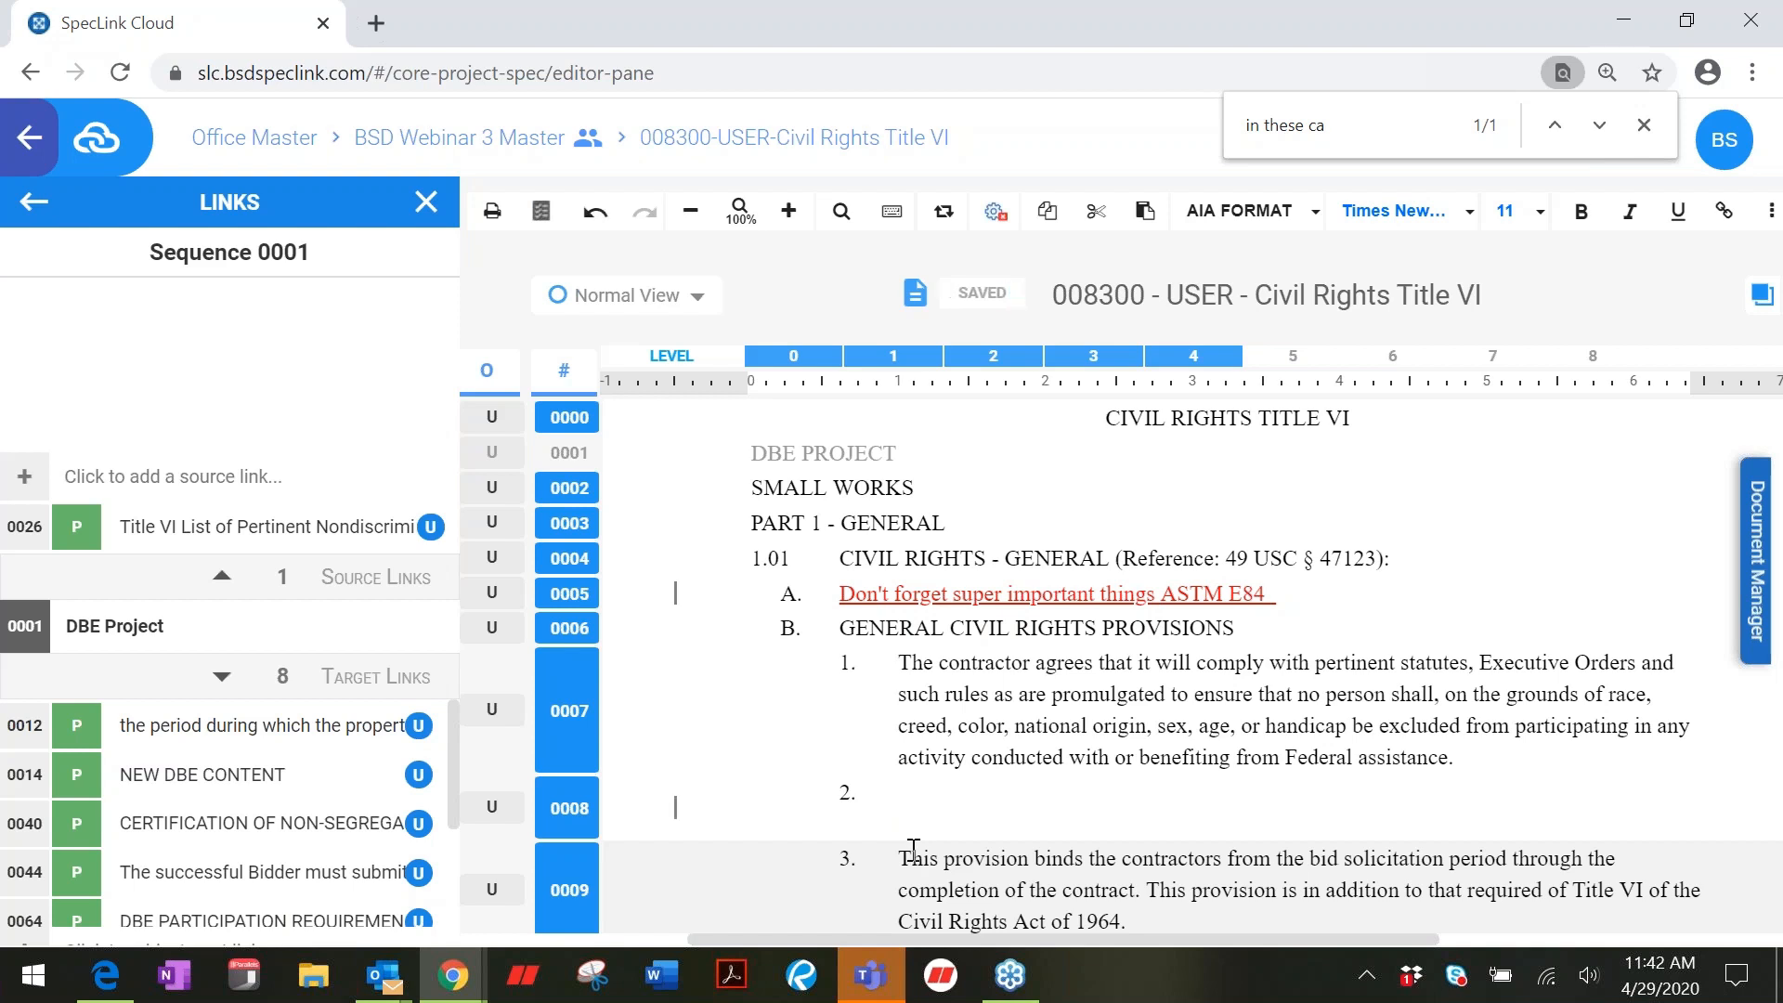
pyautogui.click(906, 787)
pyautogui.rightClick(906, 787)
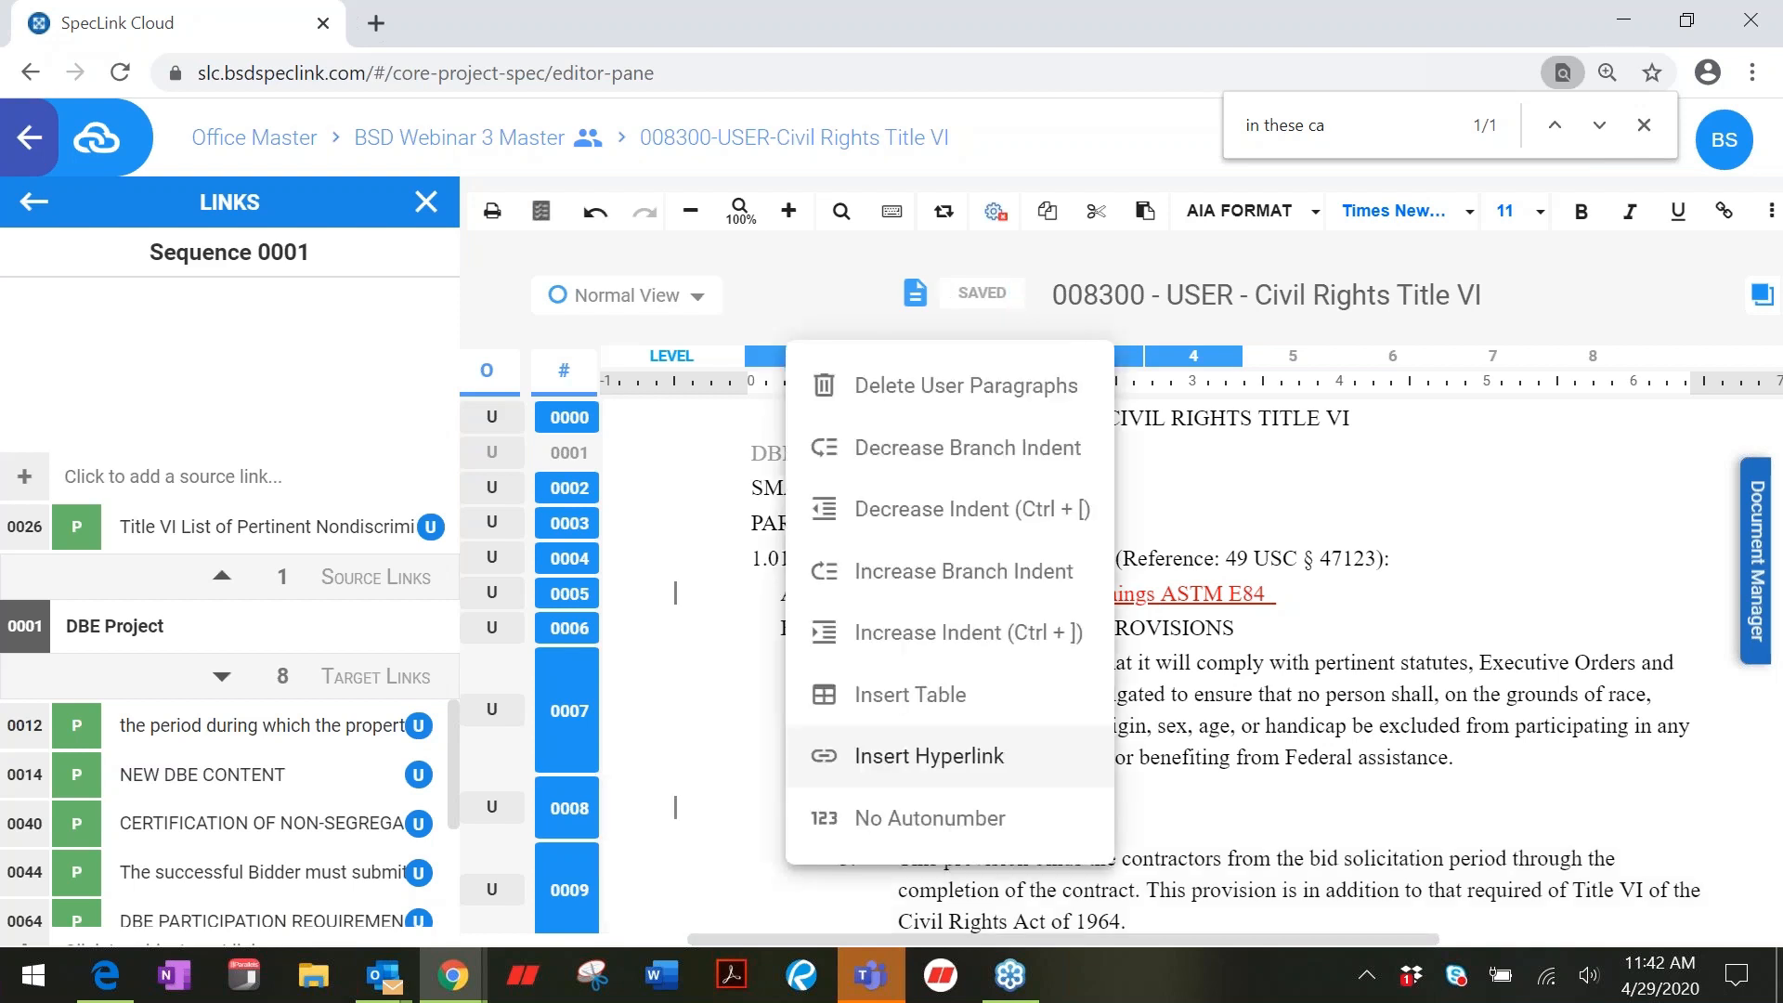
pyautogui.click(943, 393)
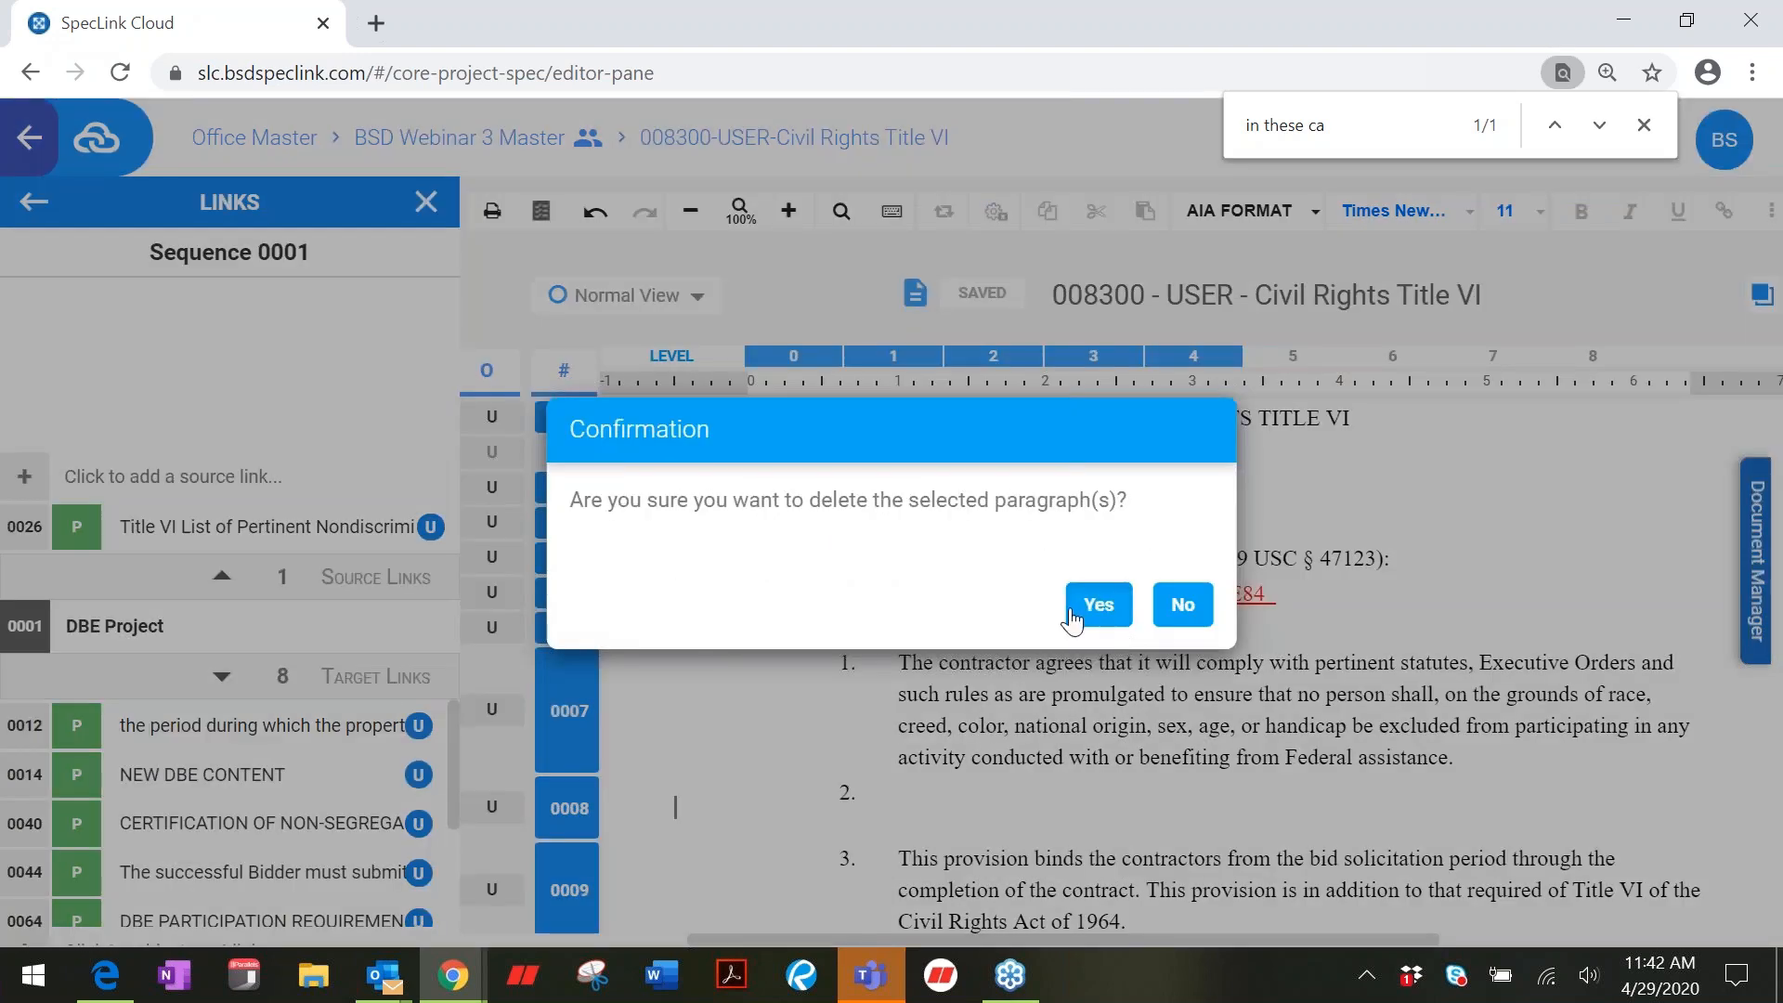
pyautogui.click(1074, 612)
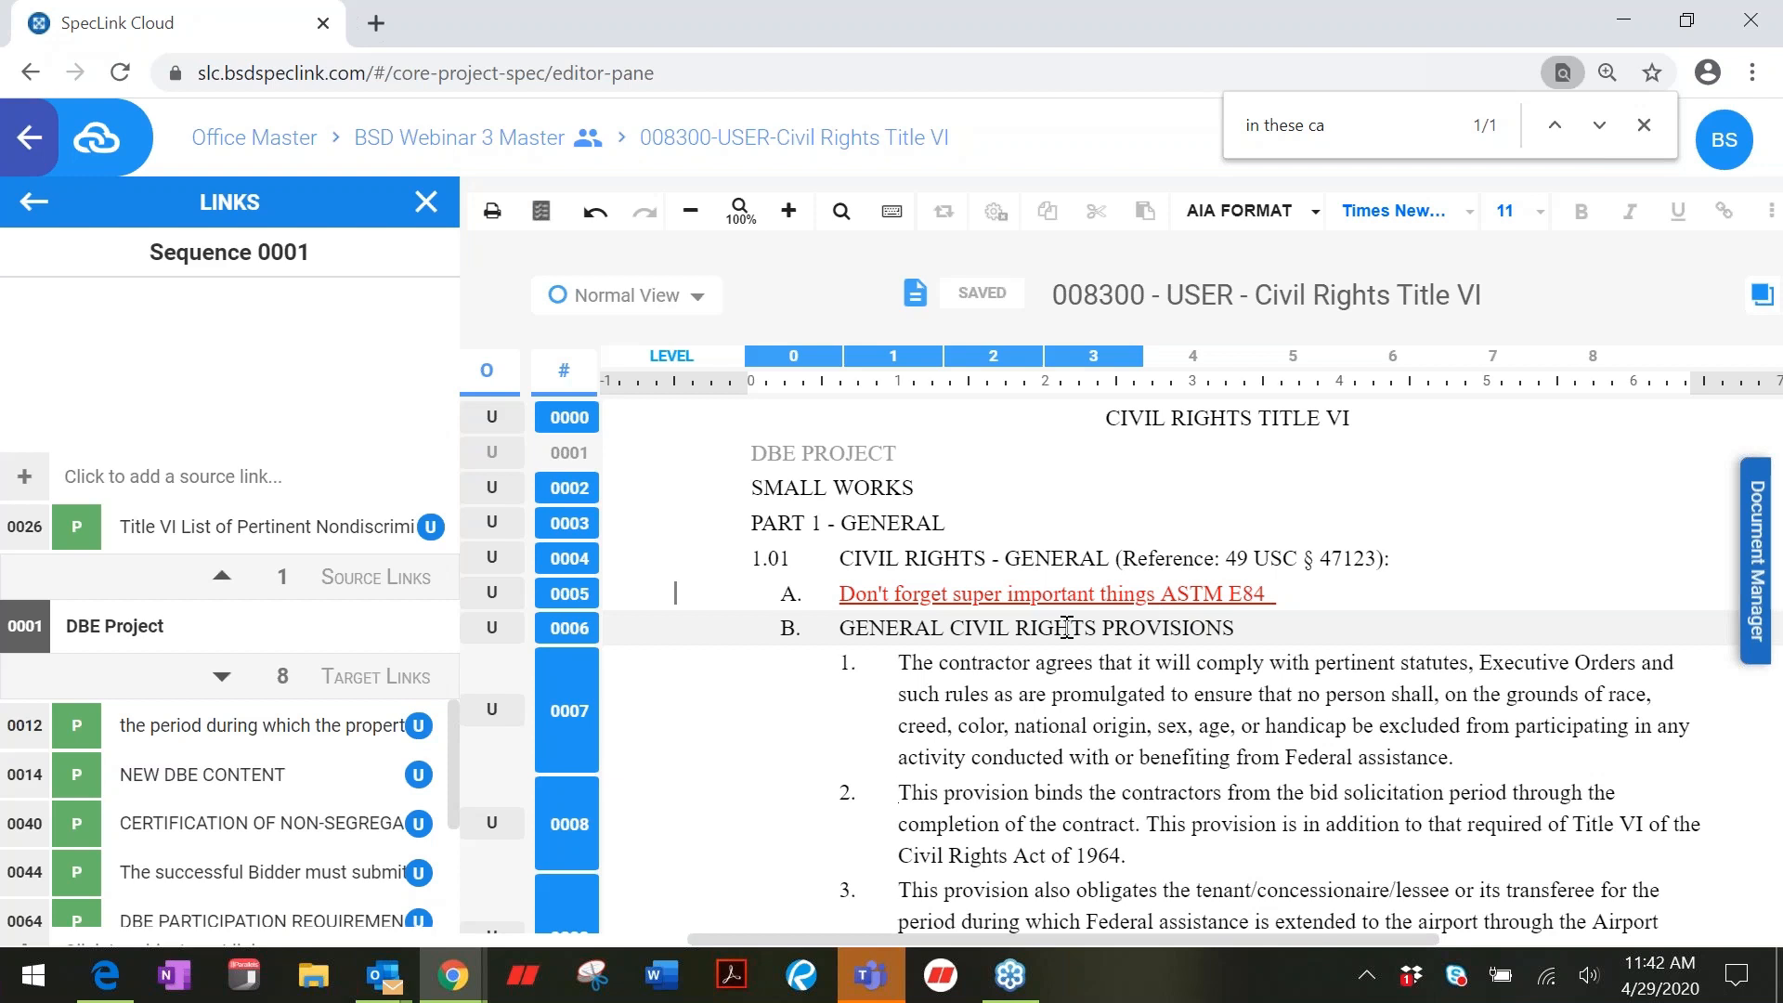
pyautogui.click(905, 532)
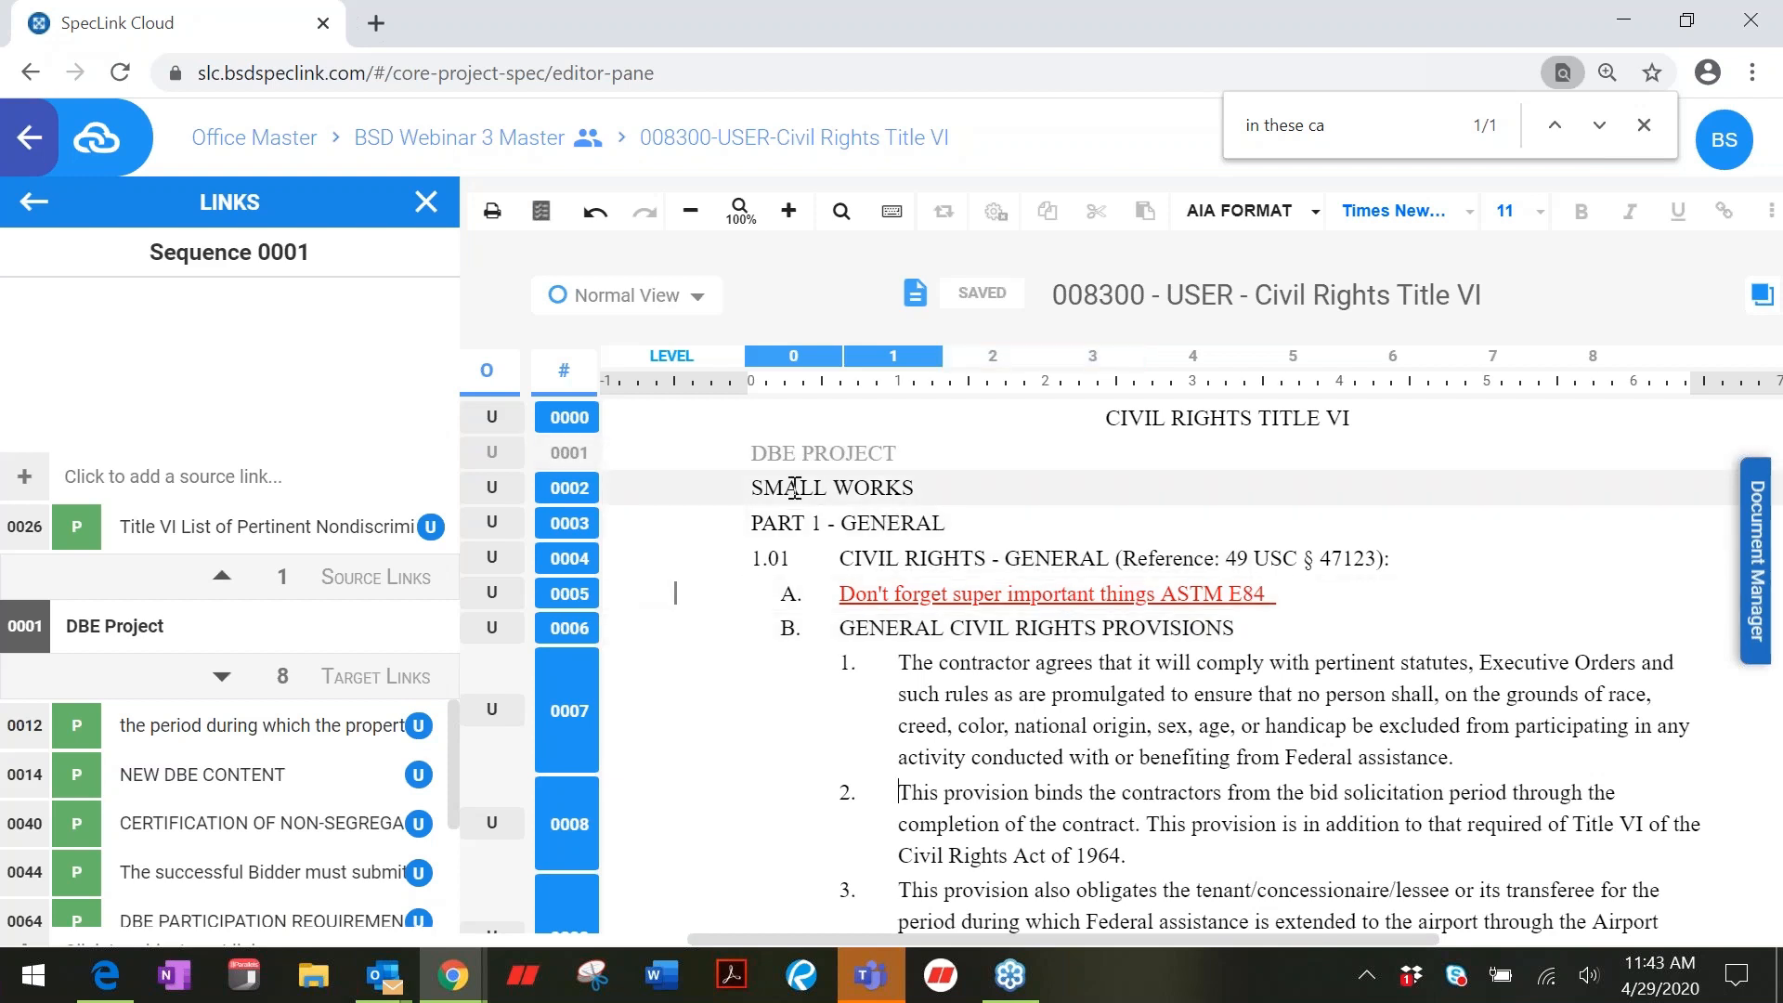
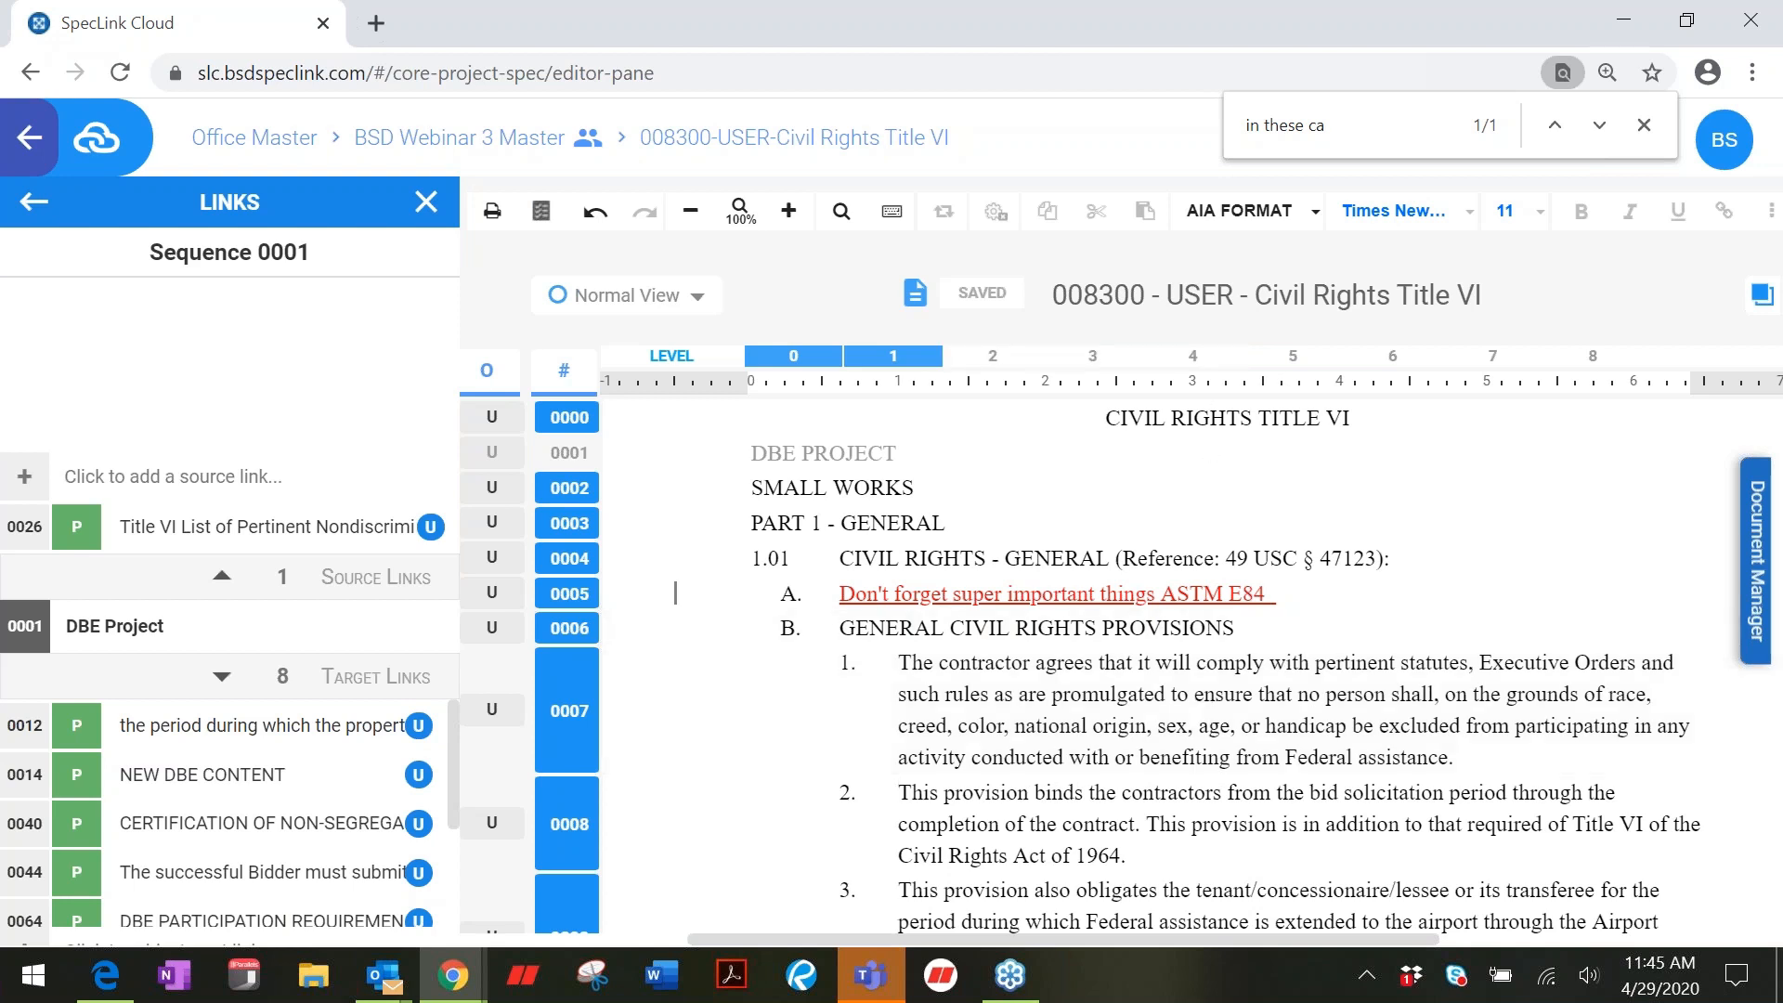
pyautogui.doubleClick(1133, 36)
pyautogui.moveTo(1120, 35); pyautogui.dragTo(669, 52)
pyautogui.moveTo(1242, 207); pyautogui.dragTo(1782, 262)
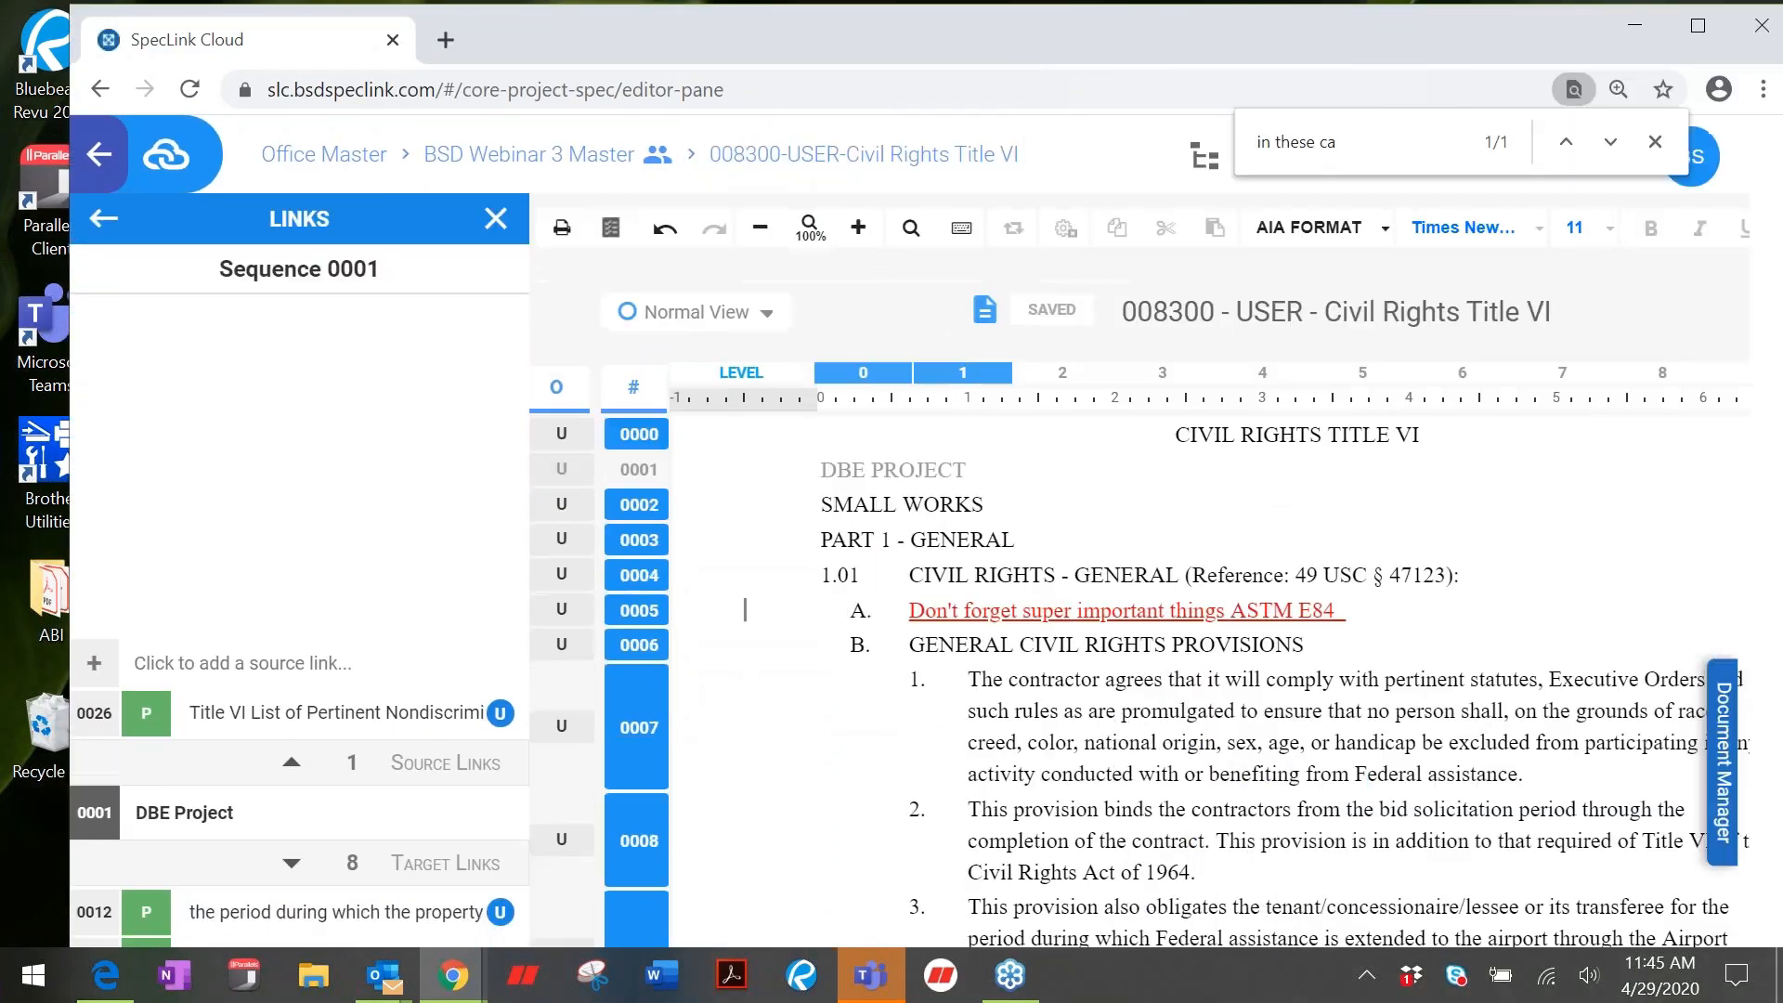
pyautogui.click(1693, 35)
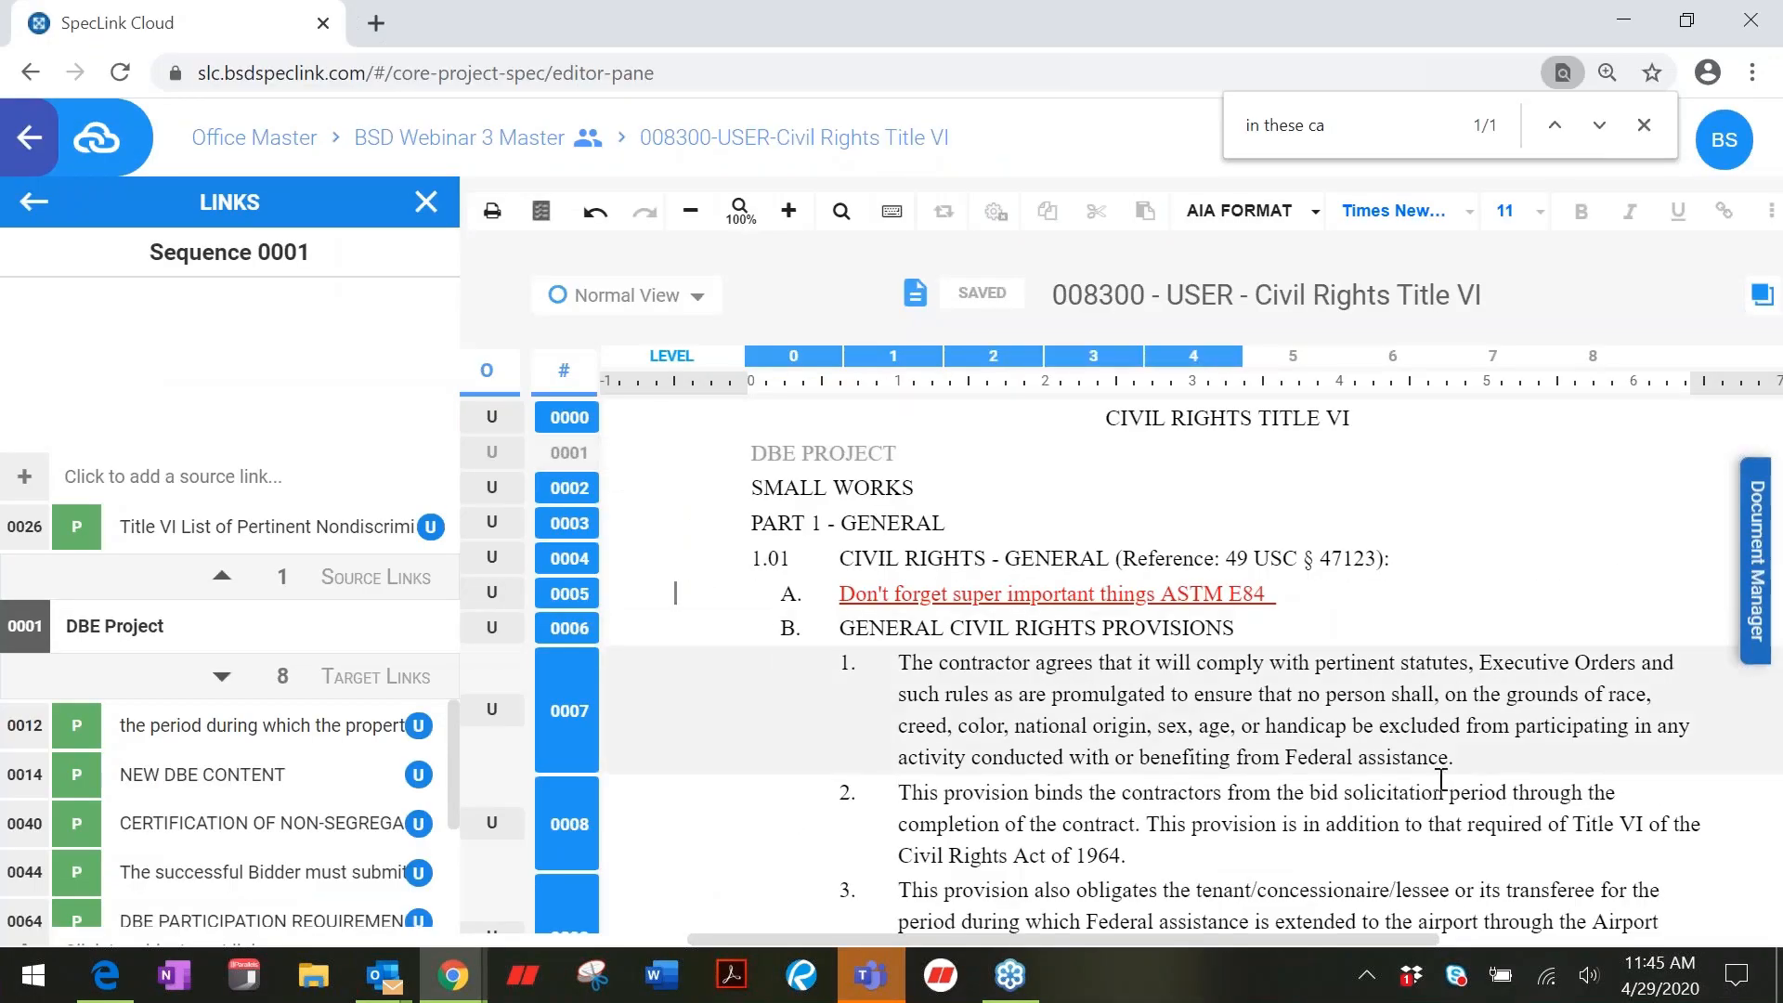
pyautogui.click(1441, 779)
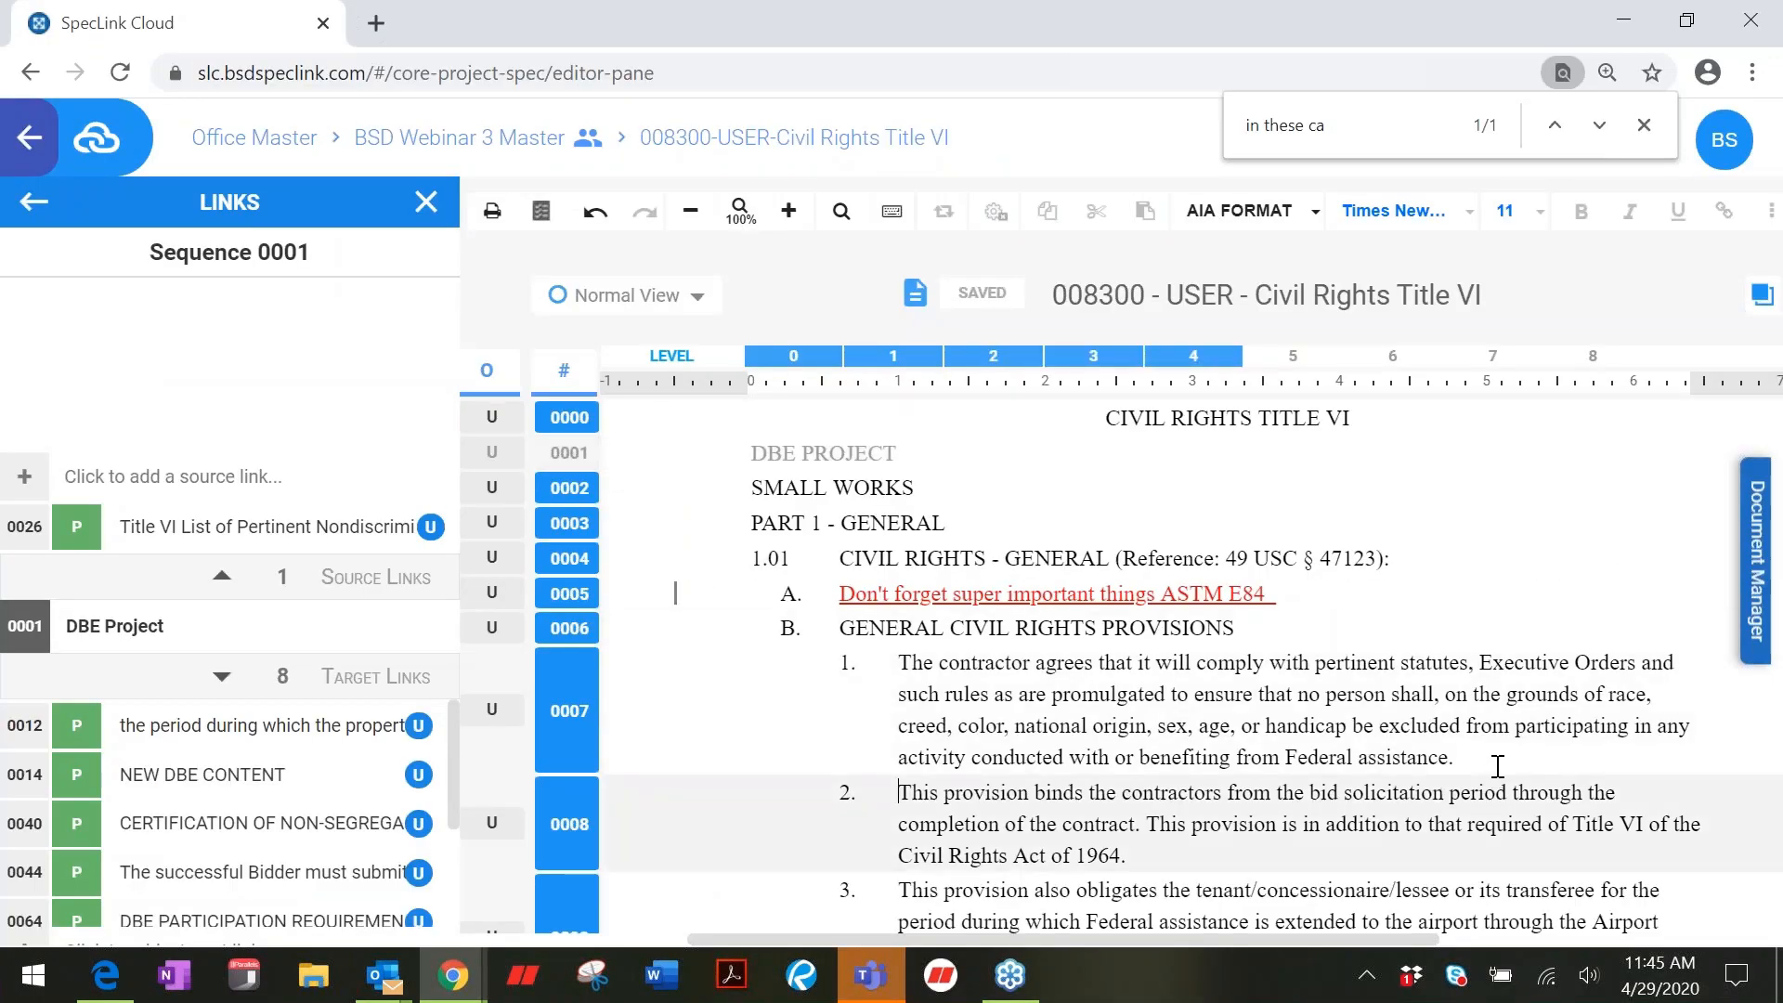
pyautogui.click(1484, 763)
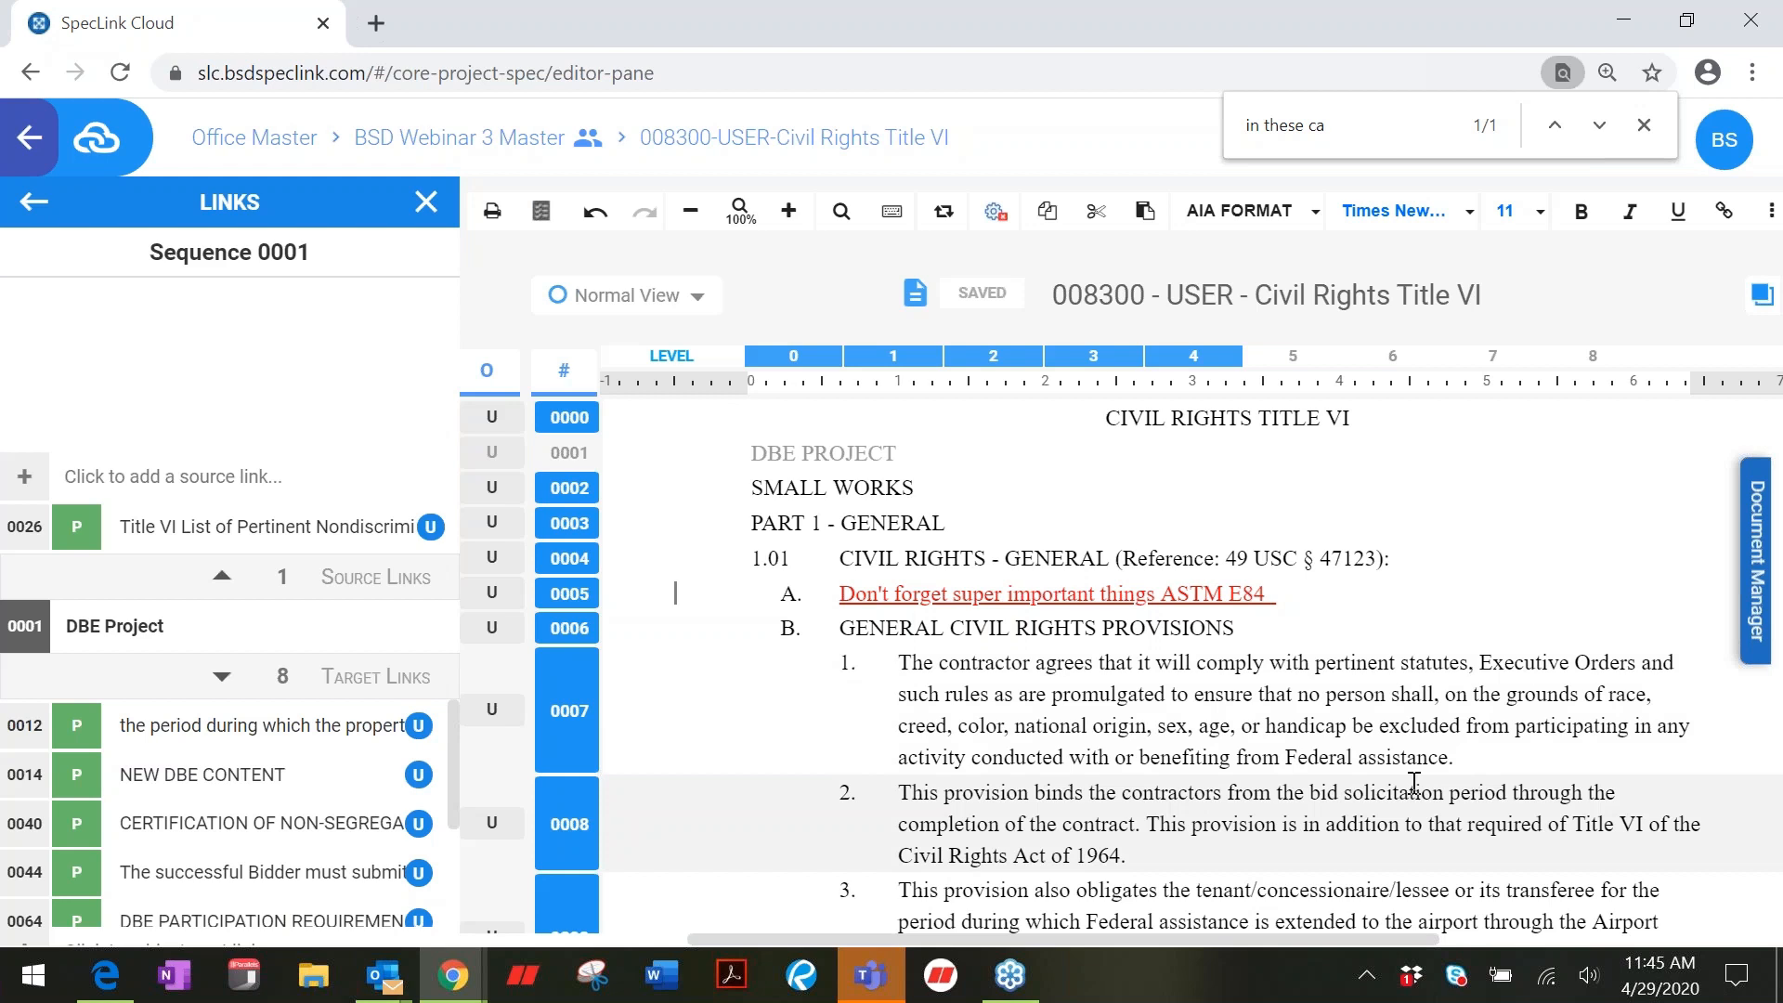
pyautogui.click(1086, 637)
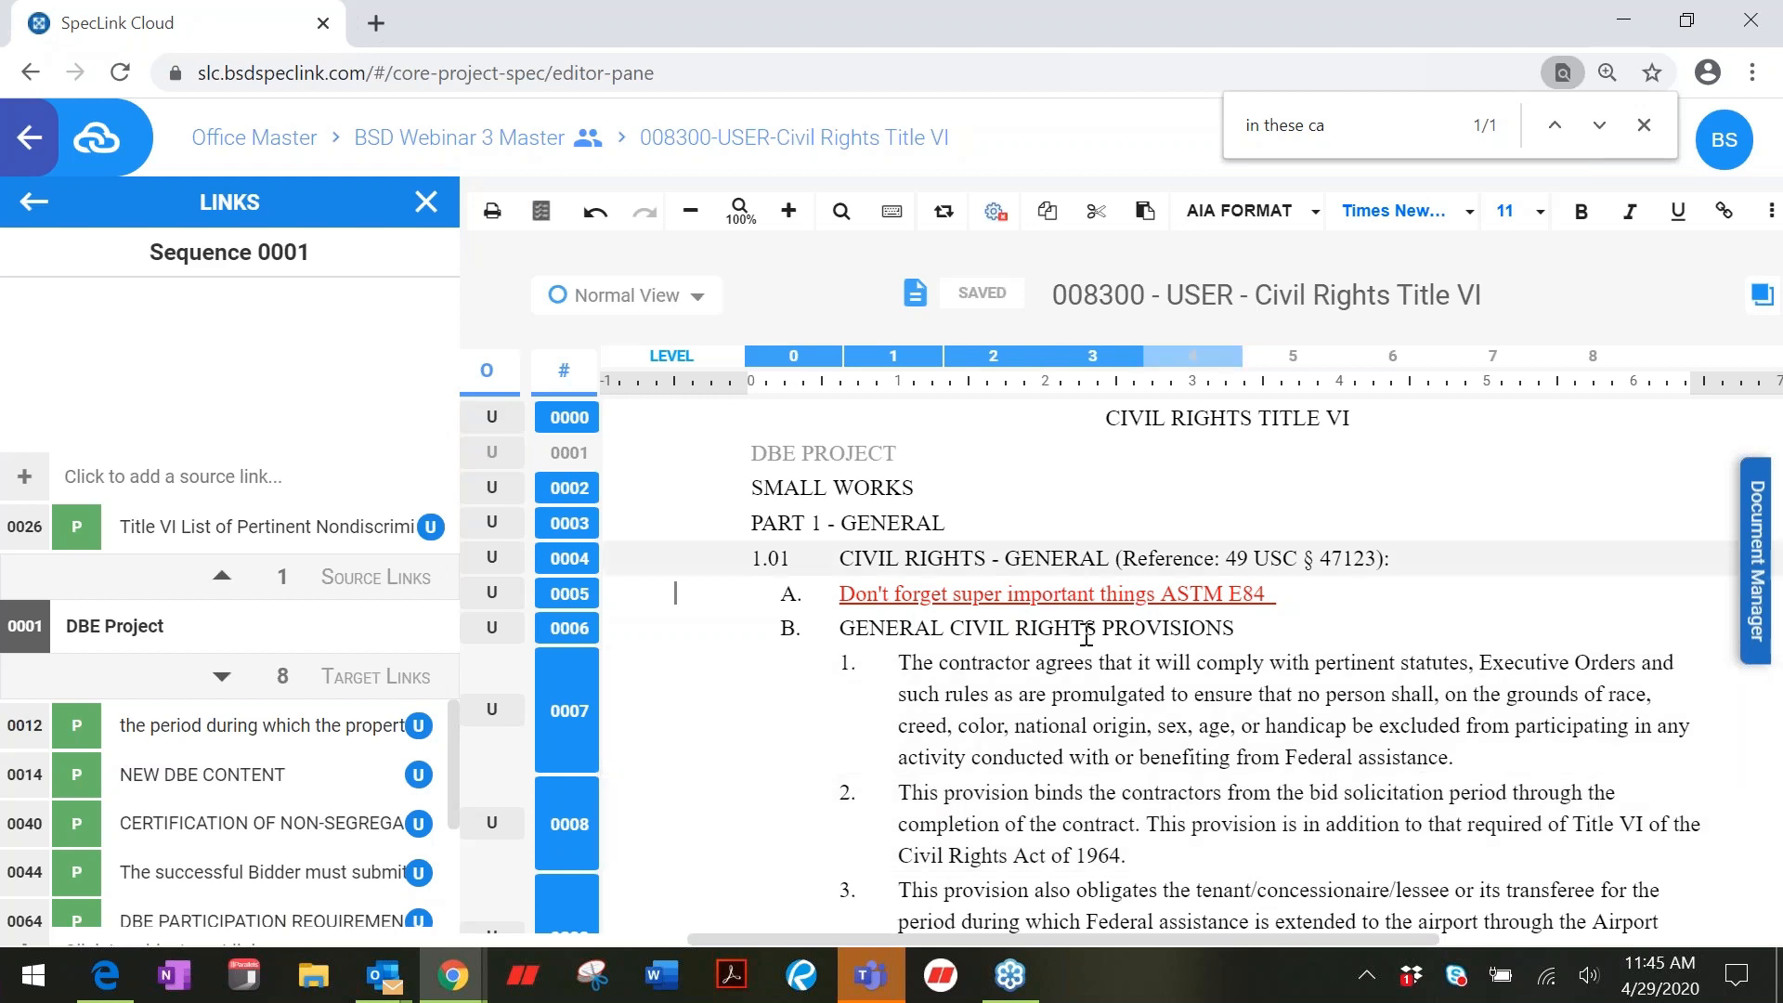
pyautogui.click(1435, 752)
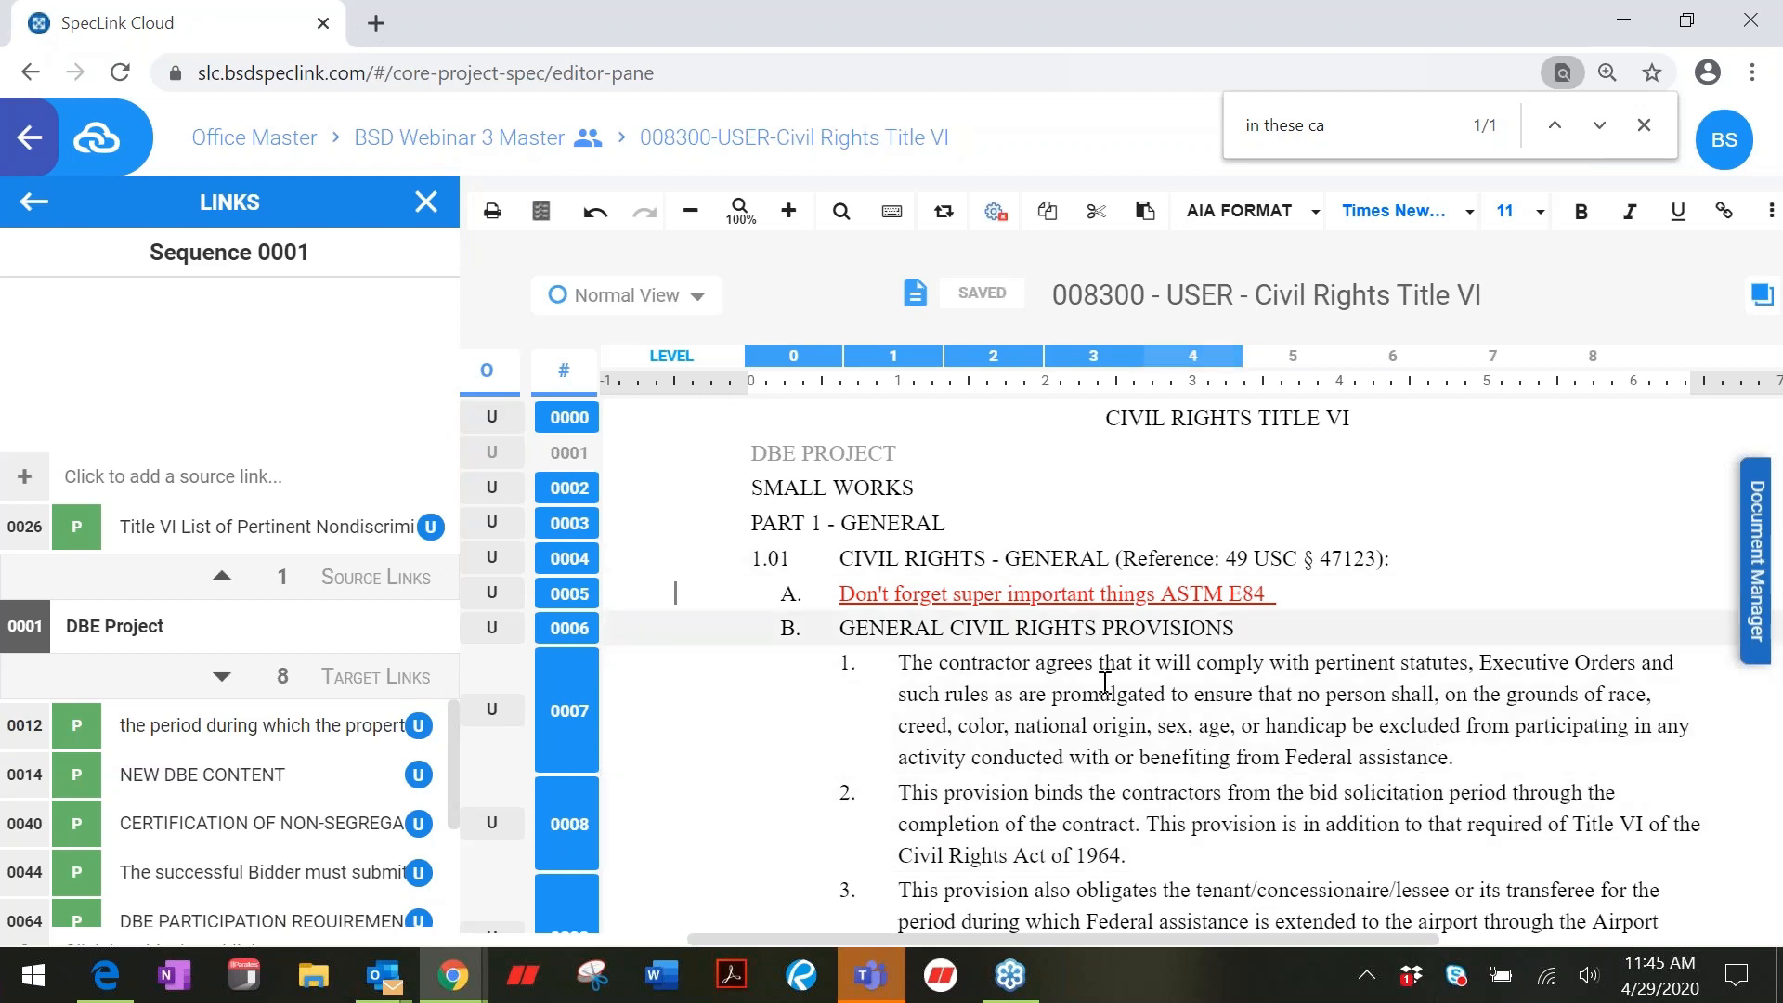
# Step: Display the comment attached to the paragraph "New requirements from the latest law" and read it beside the text
pyautogui.moveTo(1044, 940); pyautogui.dragTo(1188, 971)
pyautogui.scroll(-5, 1346, 812)
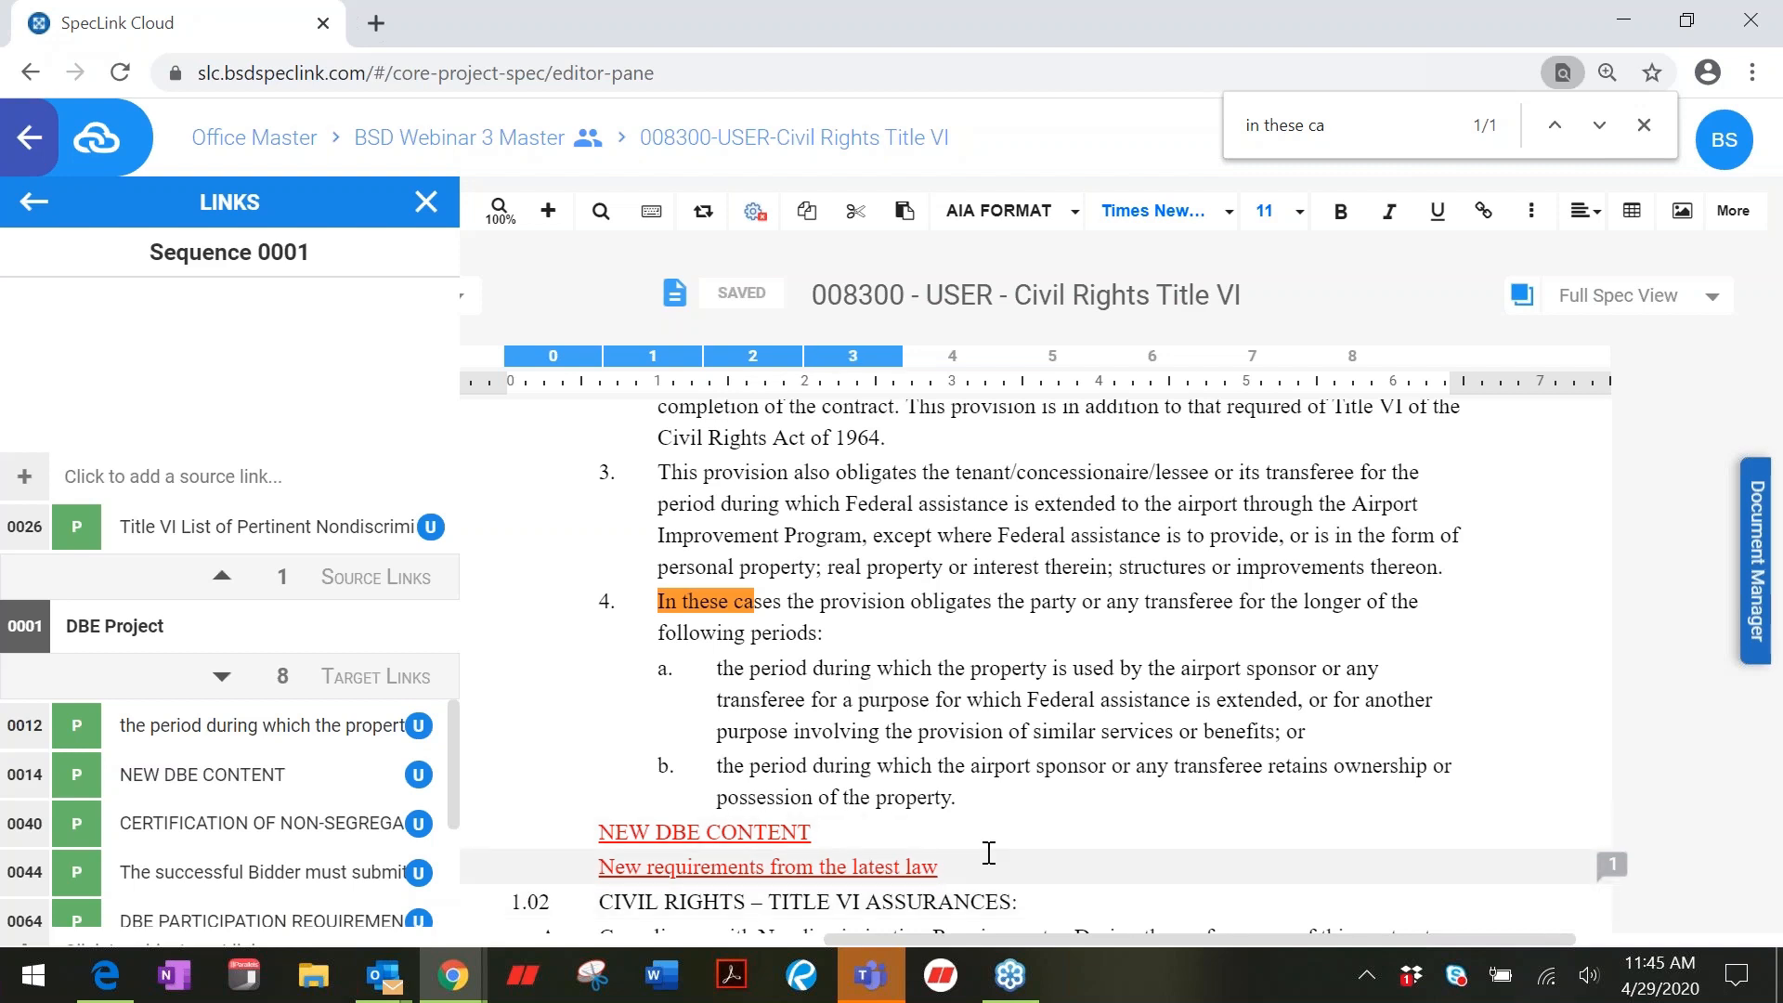
pyautogui.click(1611, 867)
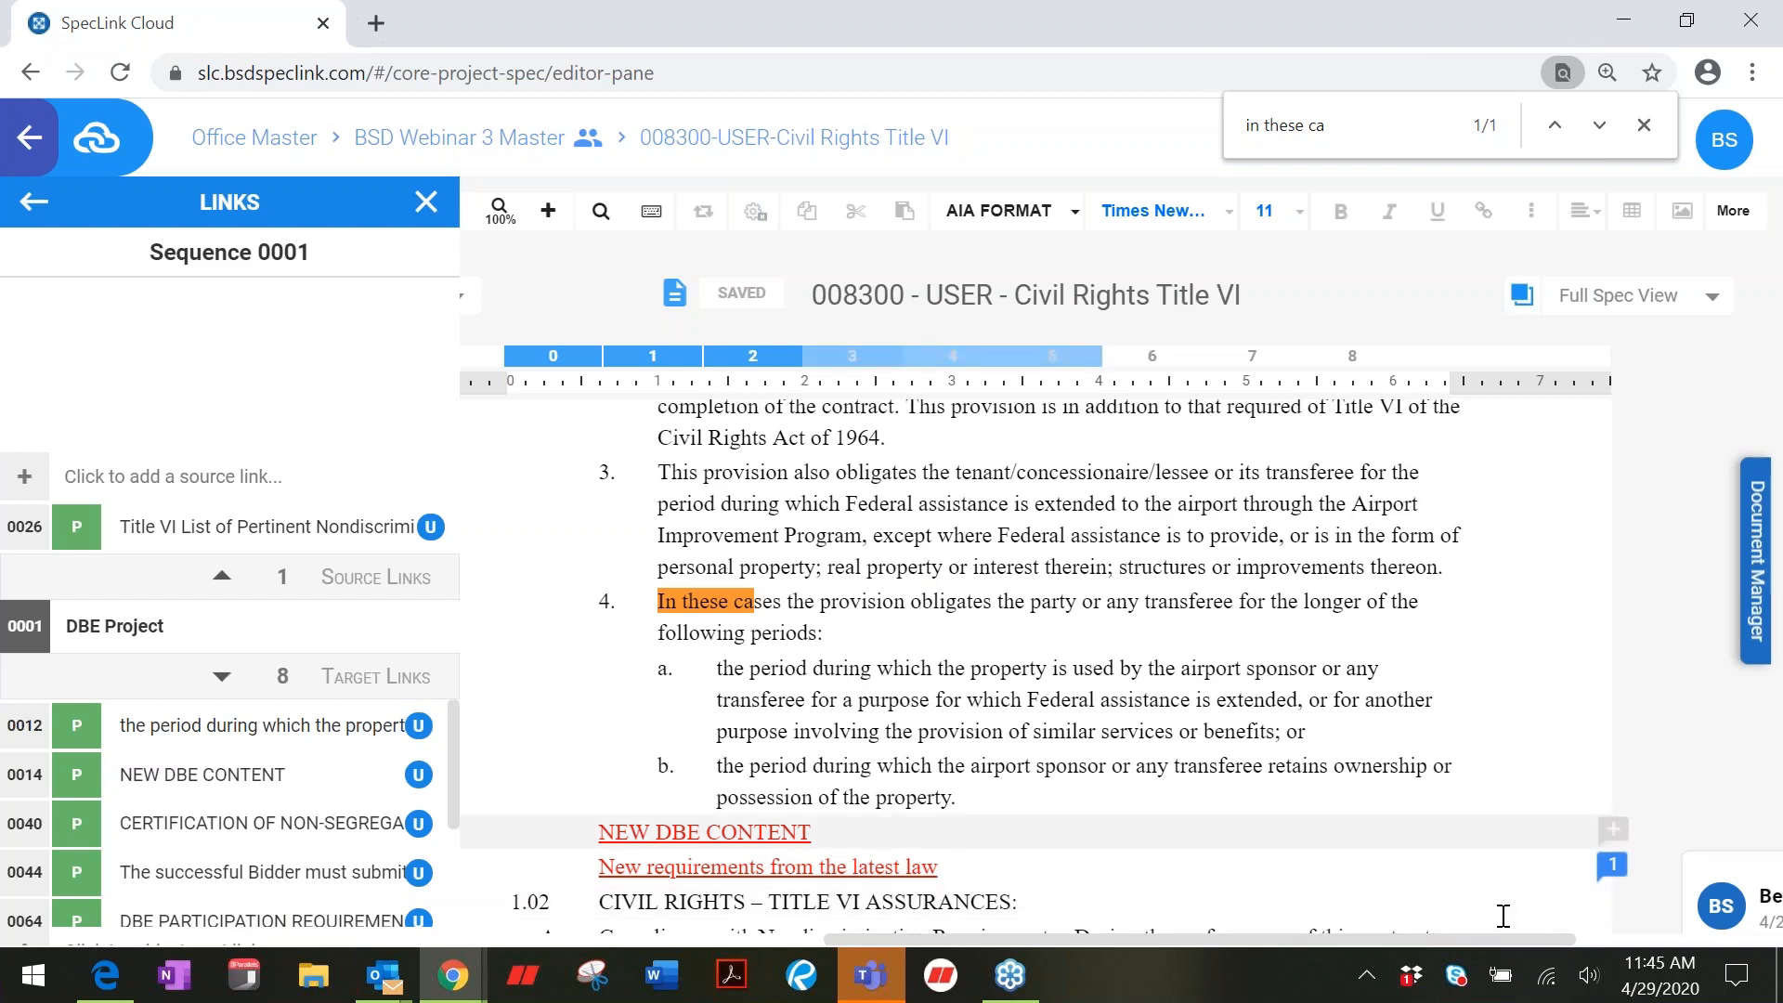
pyautogui.moveTo(1493, 943); pyautogui.dragTo(1675, 962)
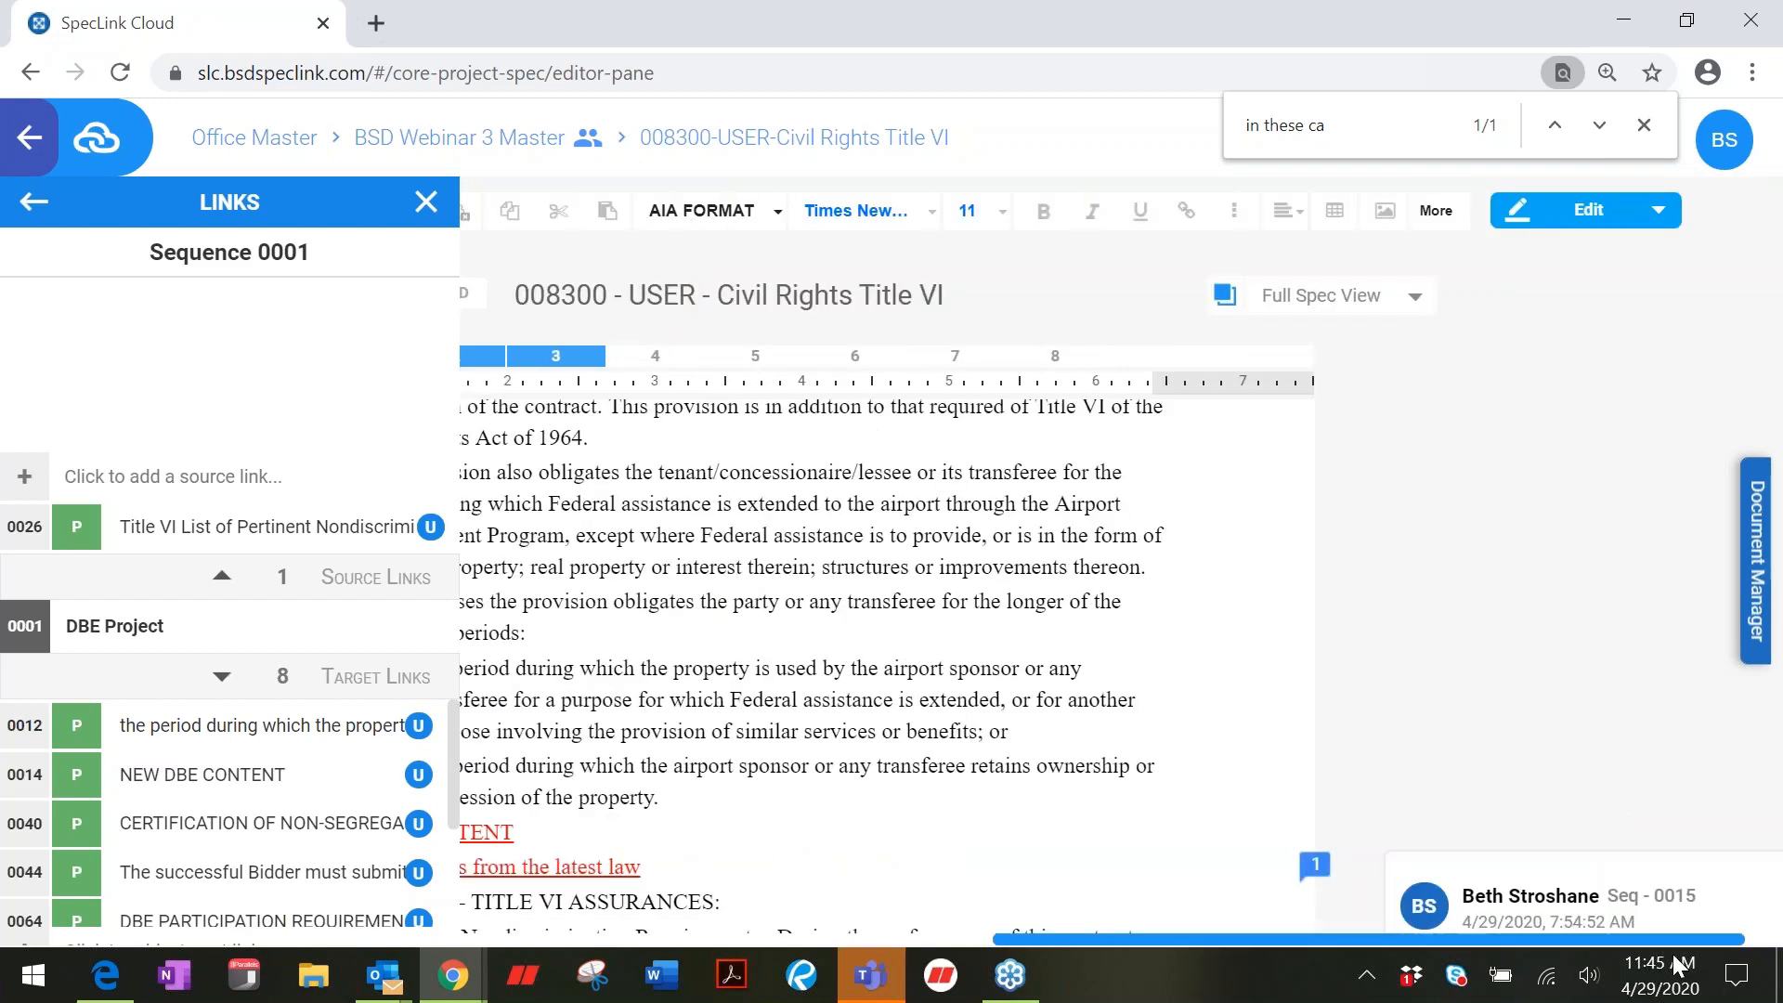
pyautogui.scroll(-3, 1514, 780)
pyautogui.scroll(1, 1514, 780)
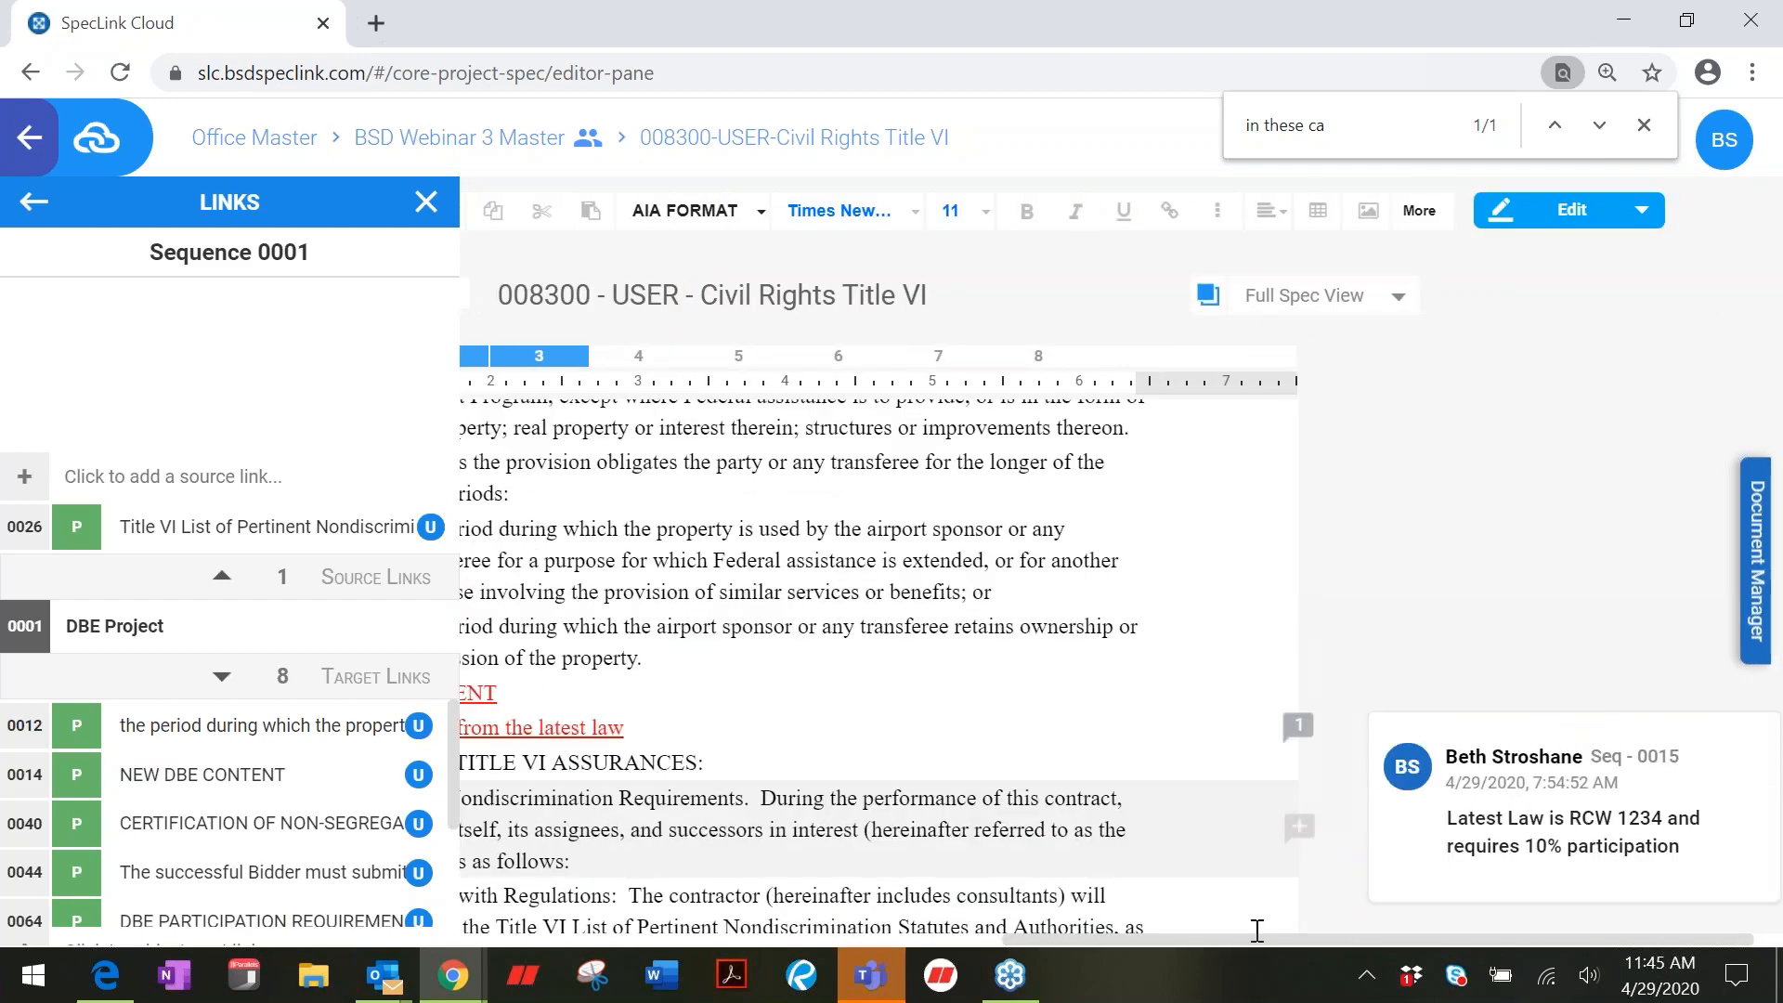
pyautogui.moveTo(1247, 939); pyautogui.dragTo(1040, 942)
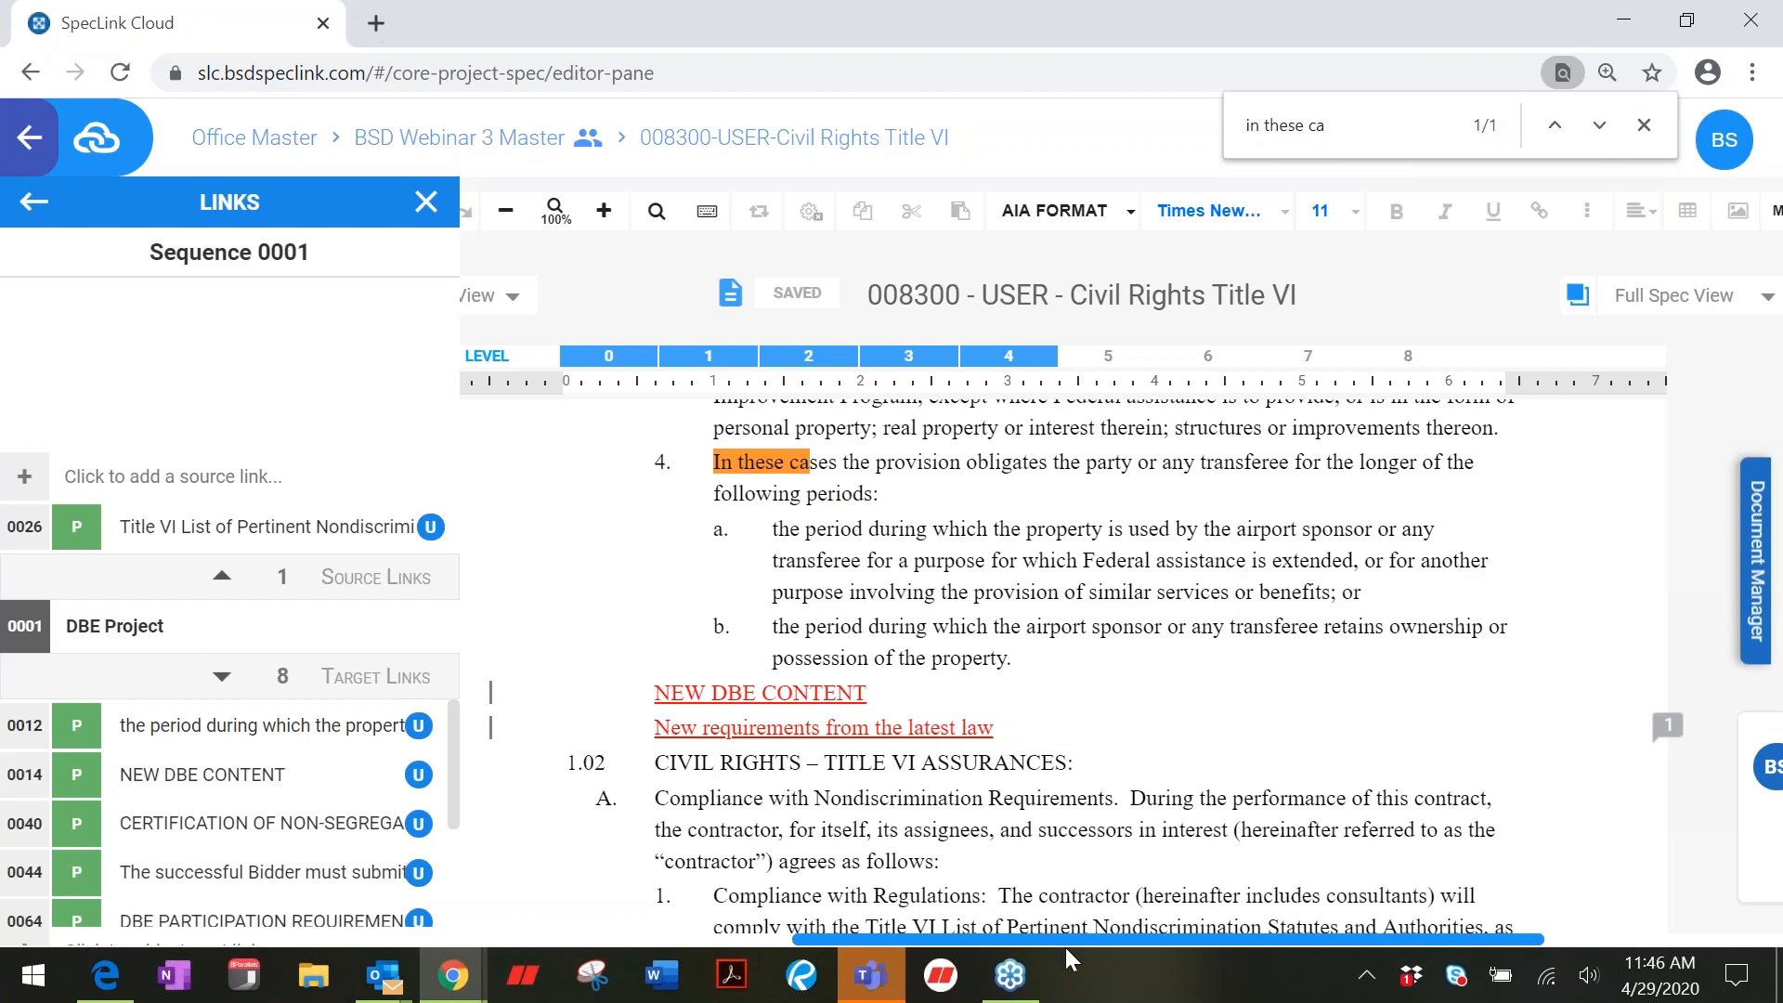
pyautogui.moveTo(1066, 947); pyautogui.dragTo(1192, 955)
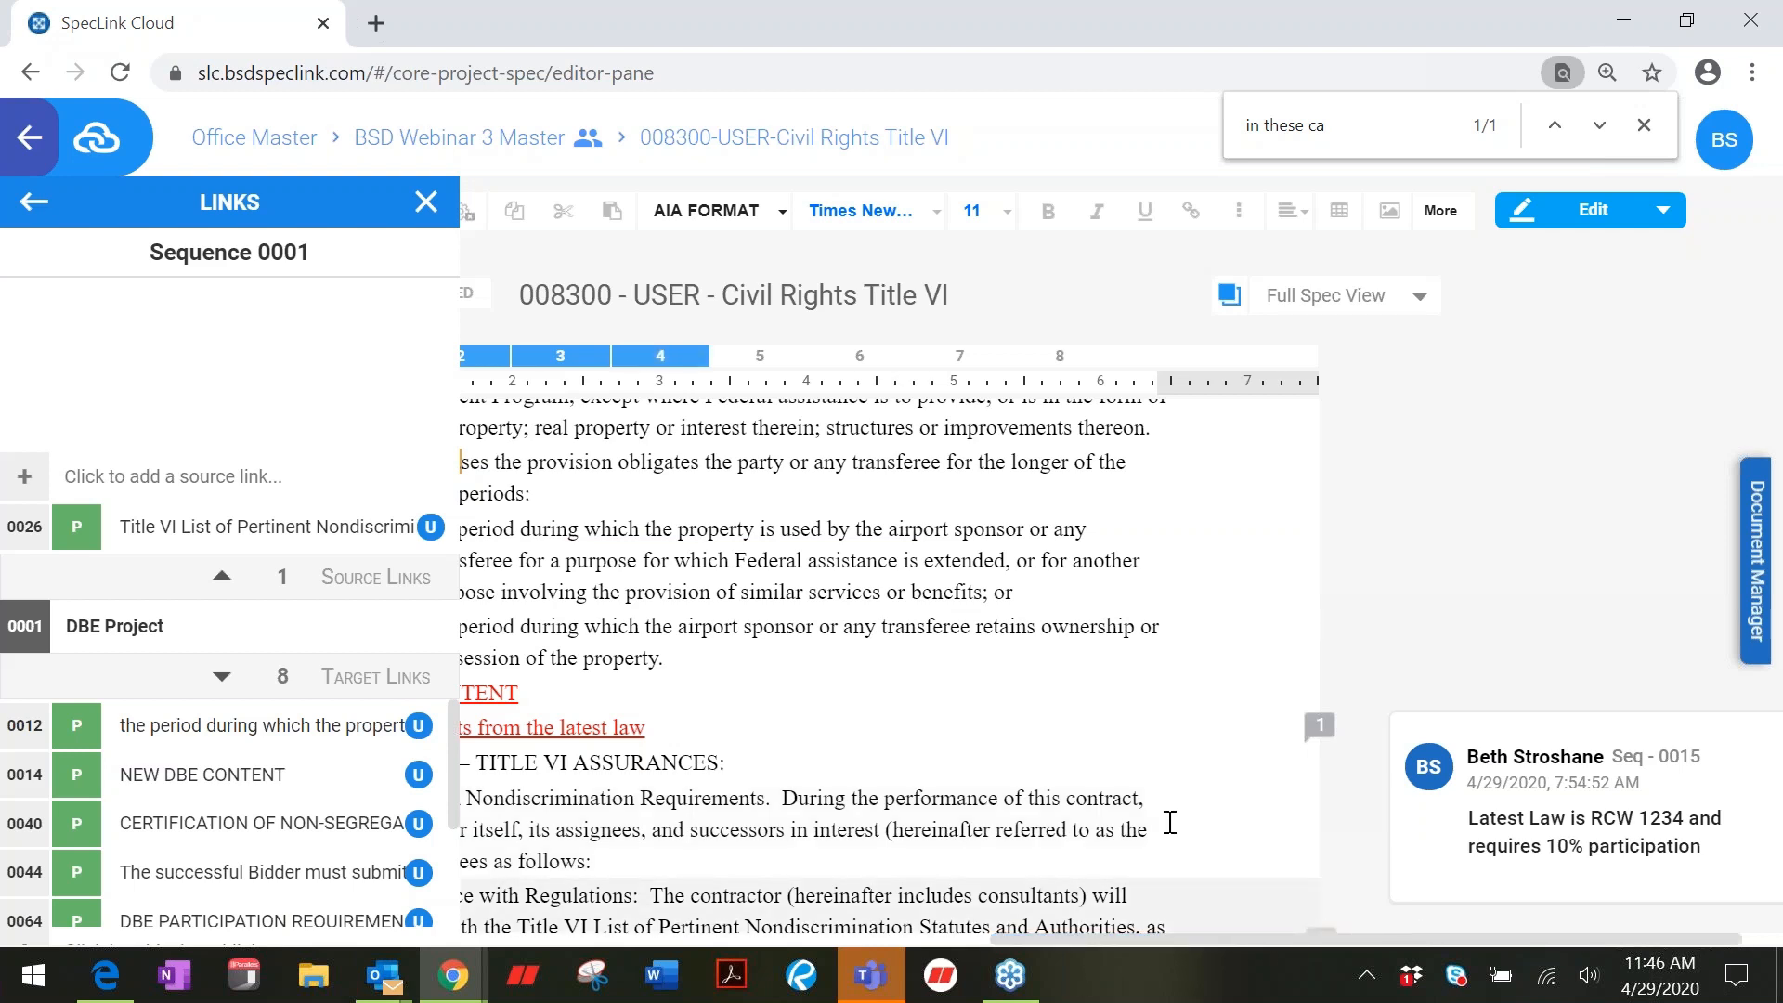
# Step: Reply to the comment on "New requirements from the latest law" with "10% total or 10% DBE and 5% WBE?"
pyautogui.moveTo(1586, 860)
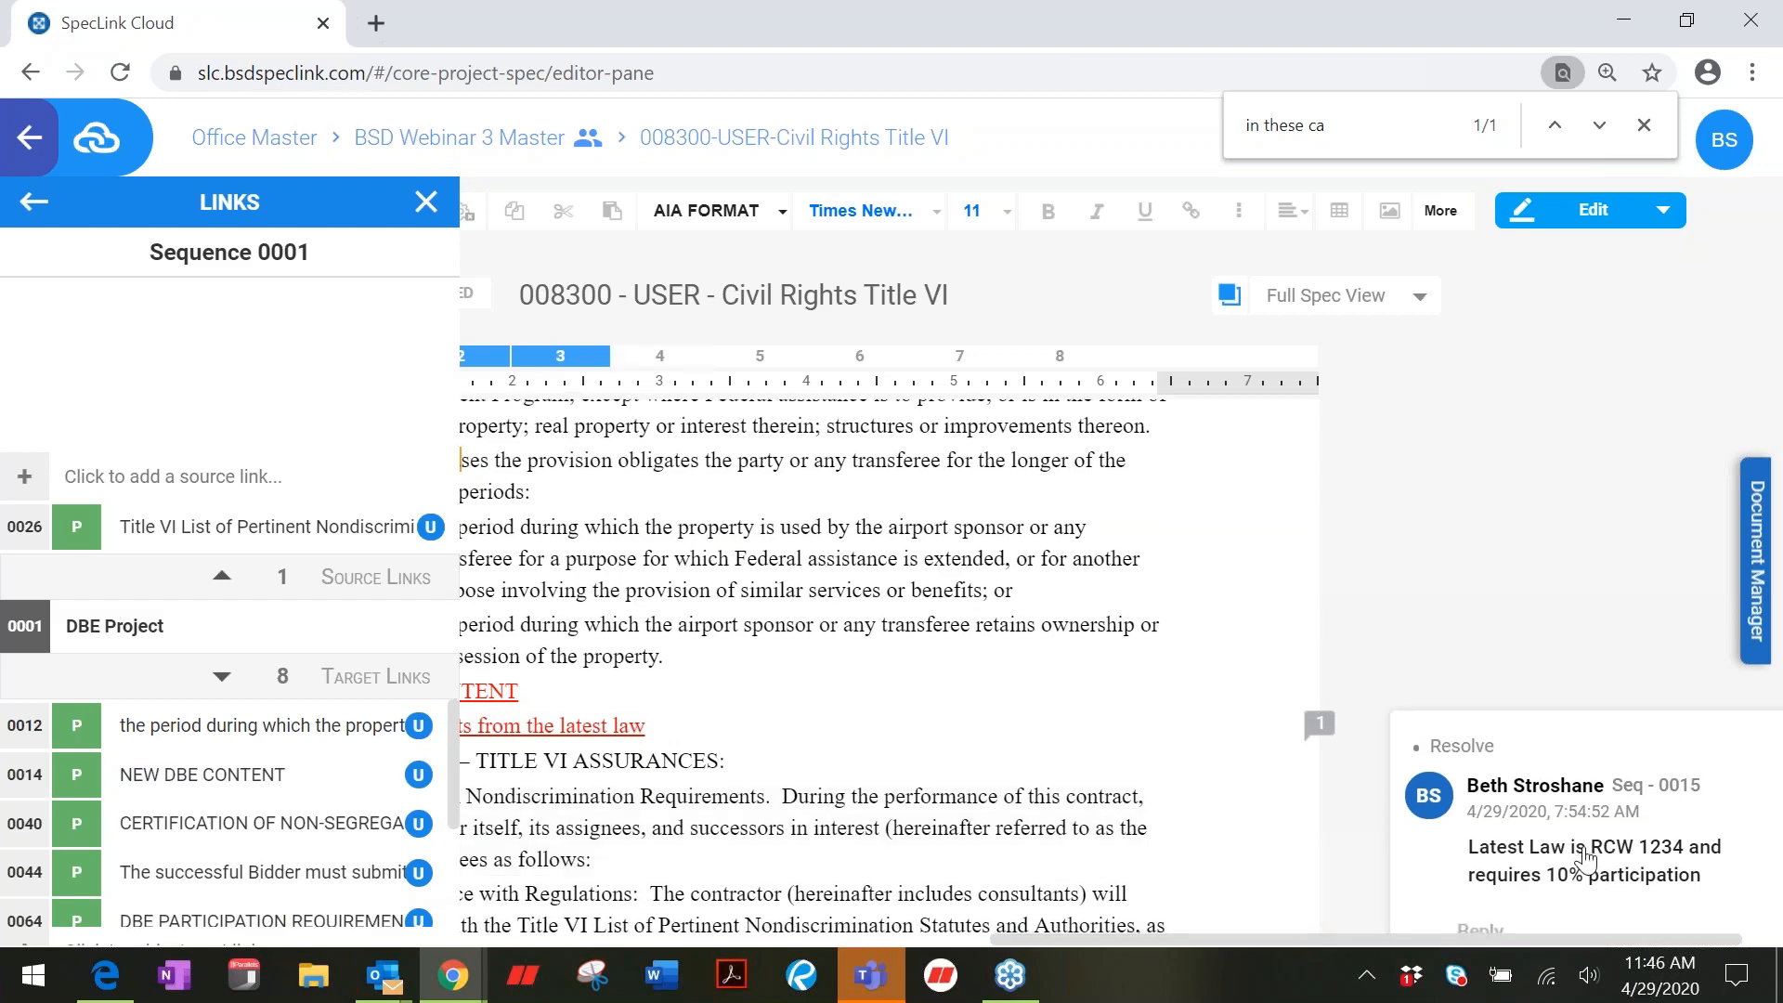
pyautogui.scroll(-1, 1586, 860)
pyautogui.click(1553, 815)
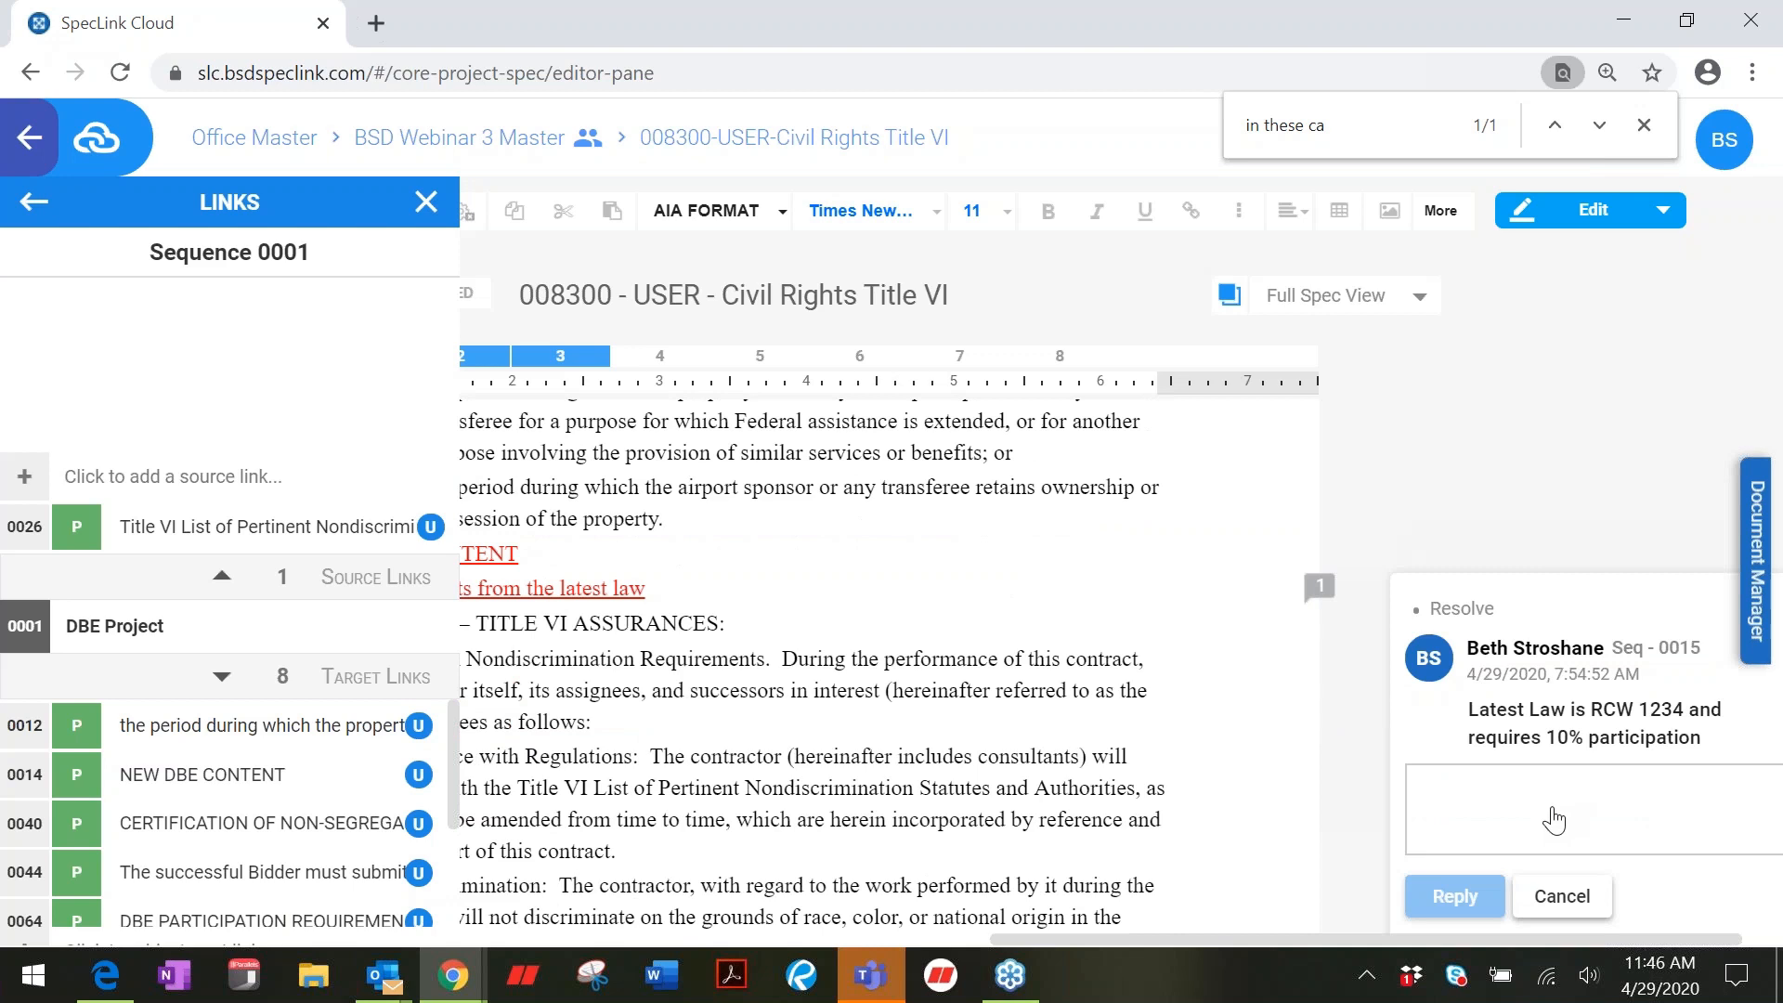
pyautogui.write('10')
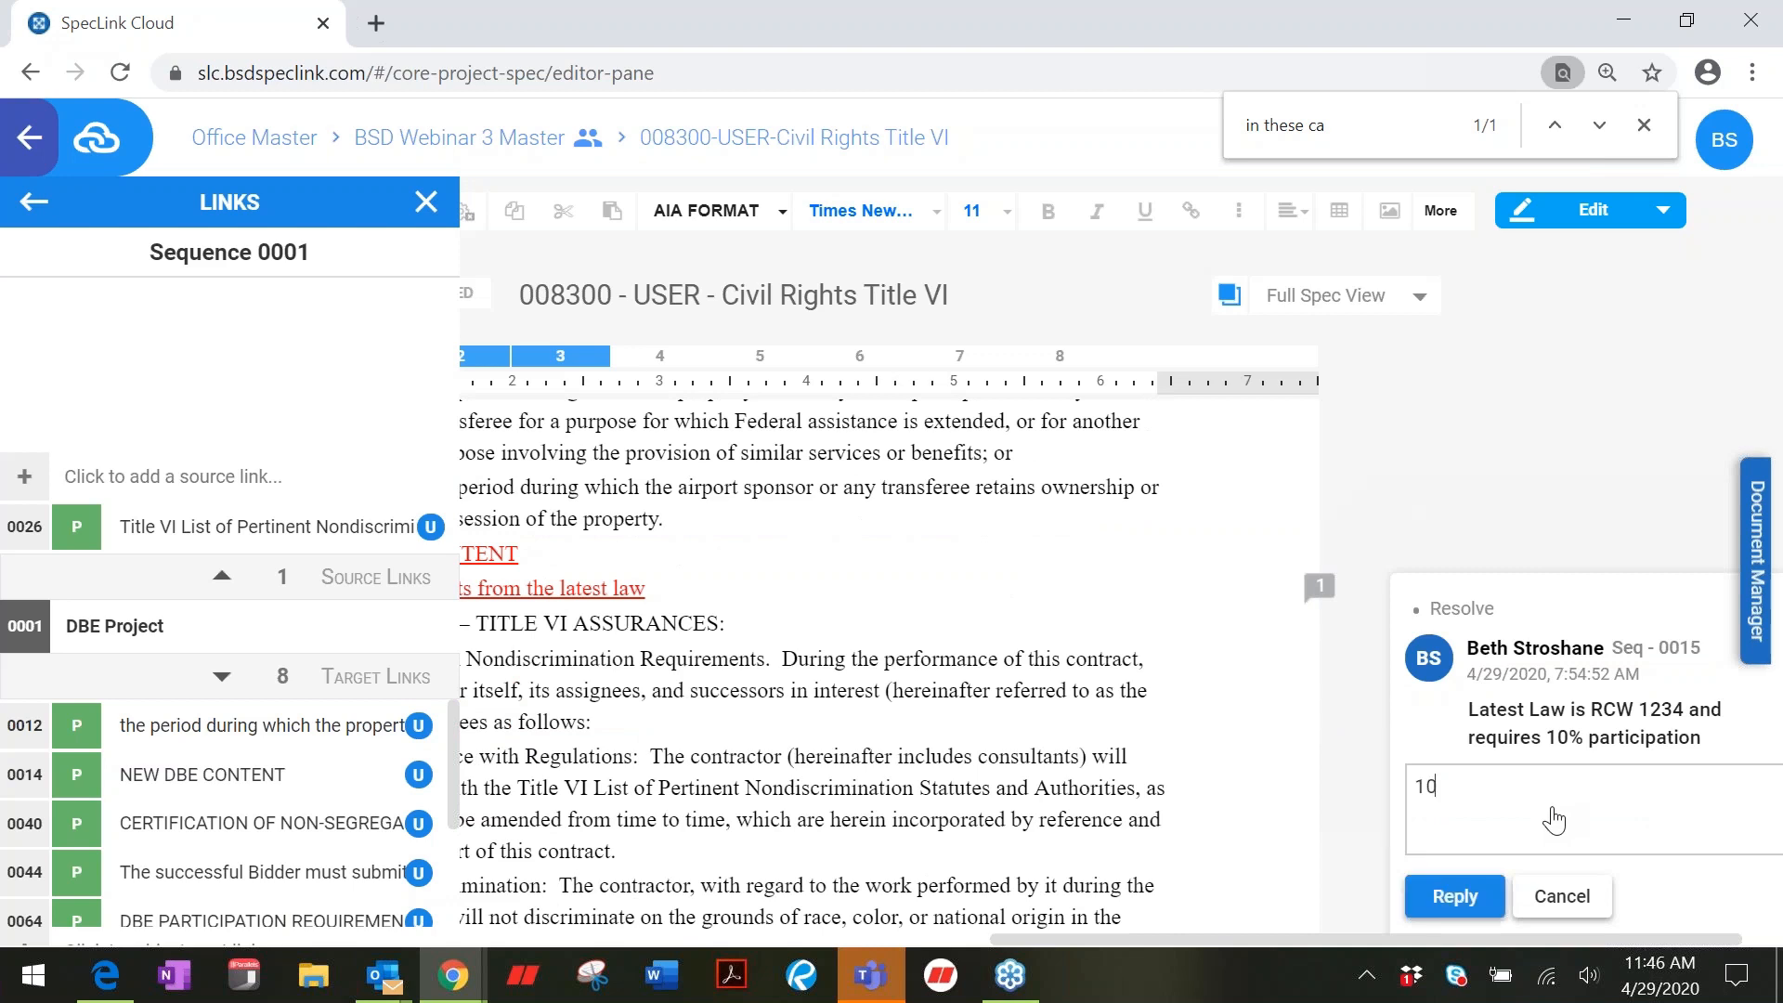
pyautogui.write('% total or 10% DBE and 5% WB')
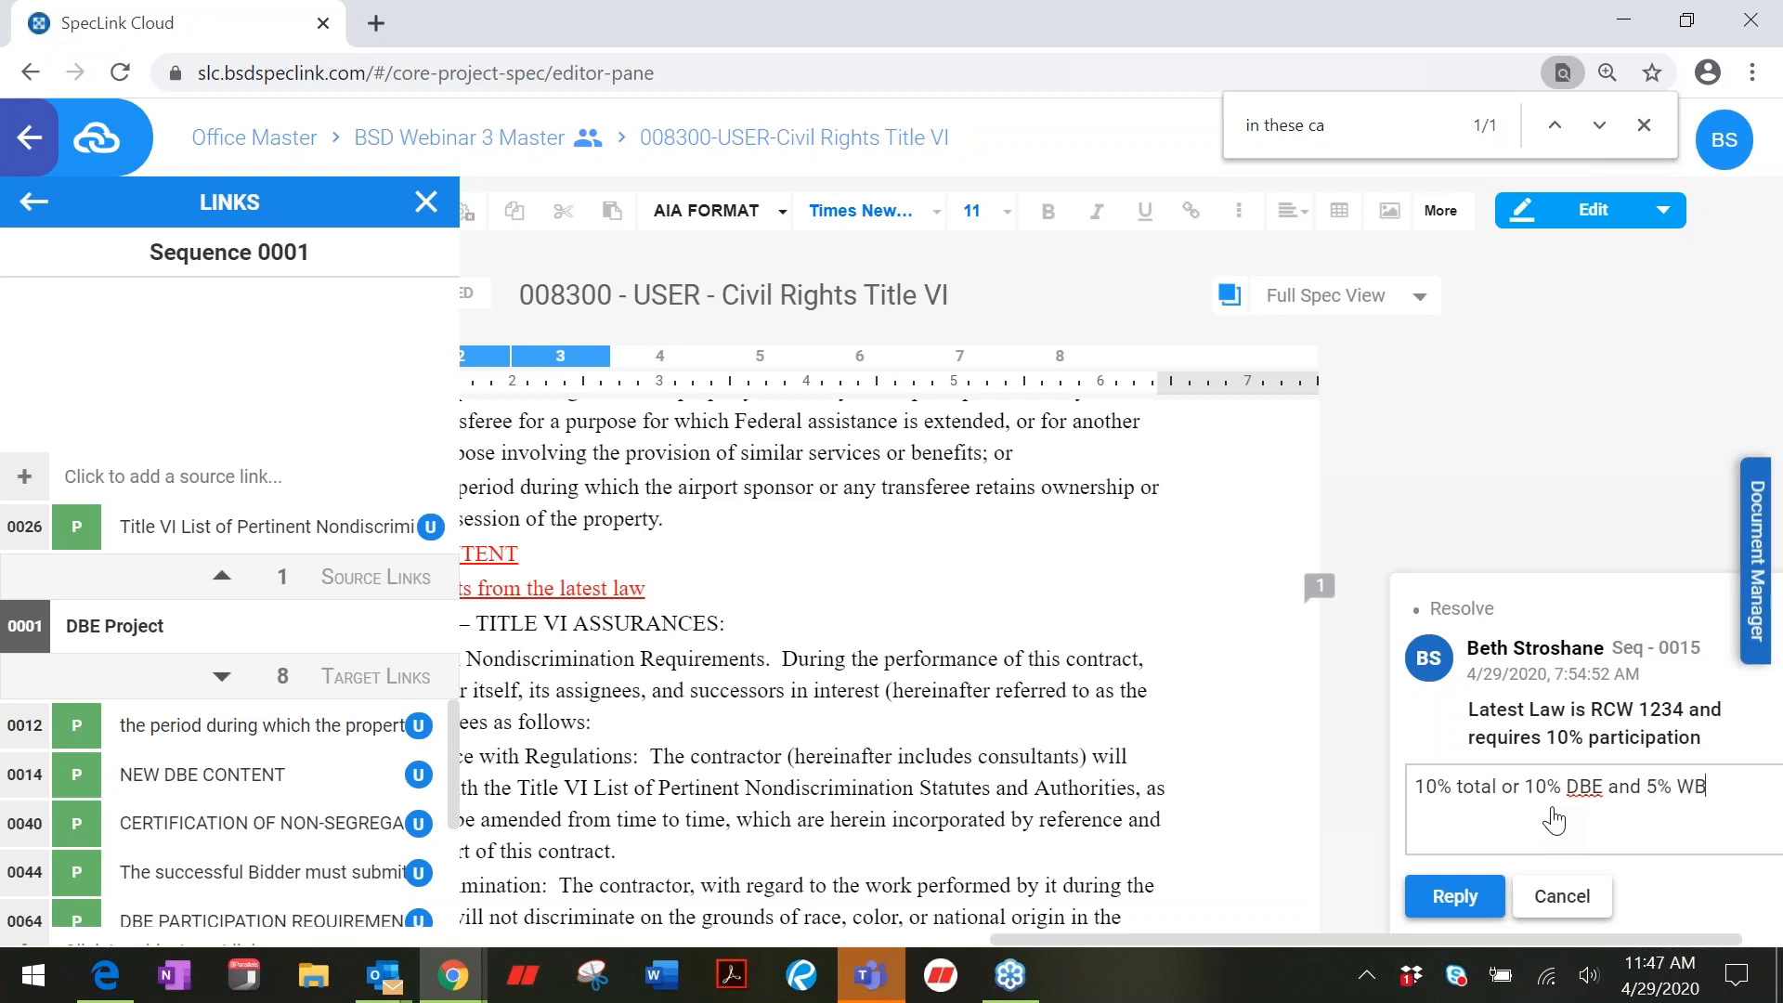
pyautogui.write('E?')
pyautogui.click(1454, 897)
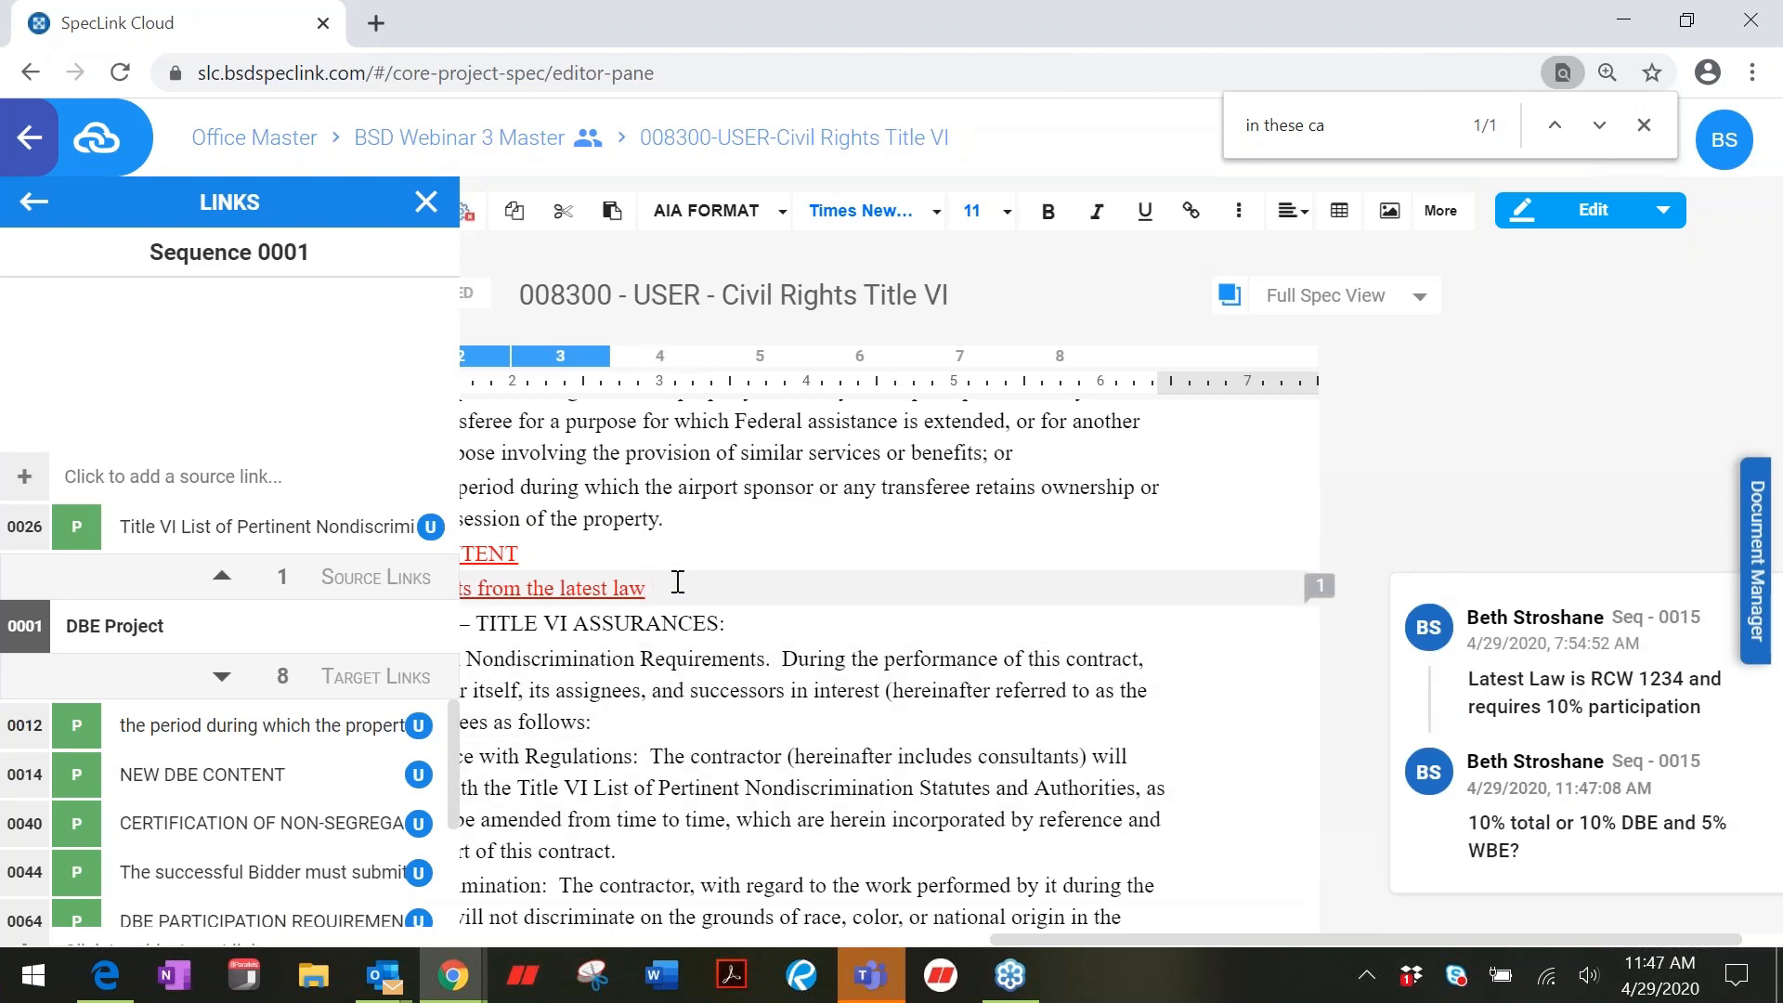
# Step: Add a paragraph reading "10% Total DBE + WBE" directly below "New requirements from the latest law"
pyautogui.press('Return')
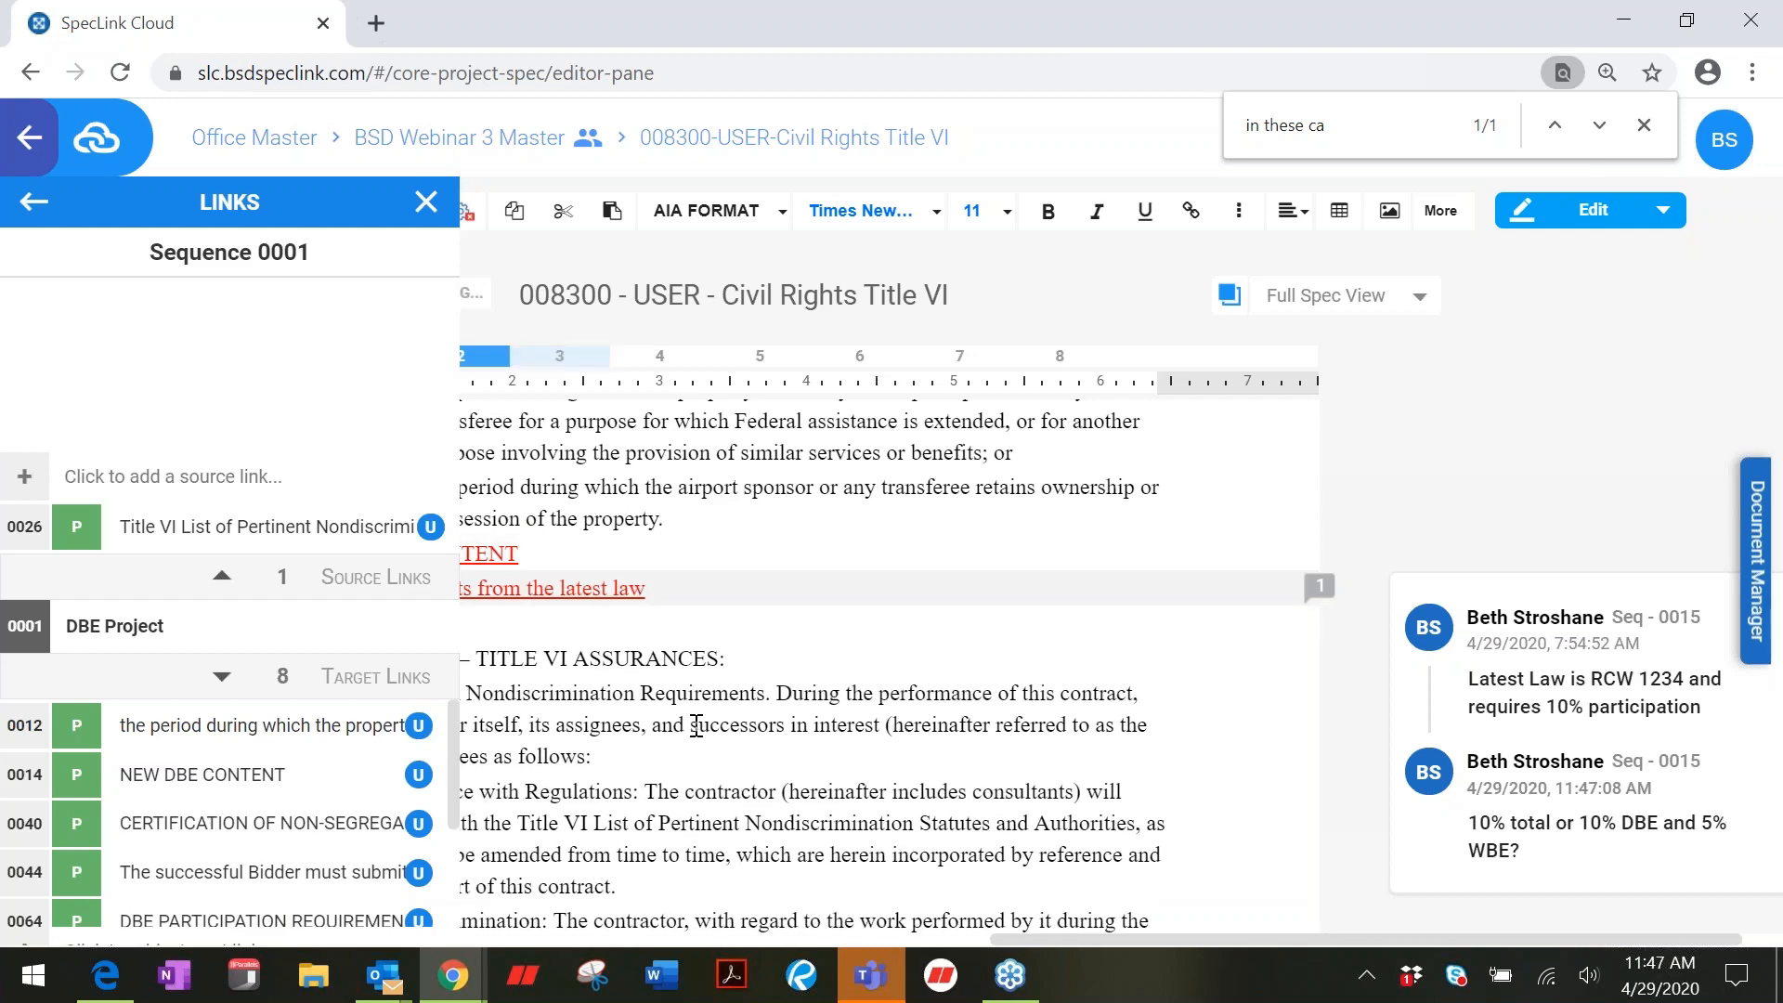
pyautogui.moveTo(1003, 938); pyautogui.dragTo(724, 931)
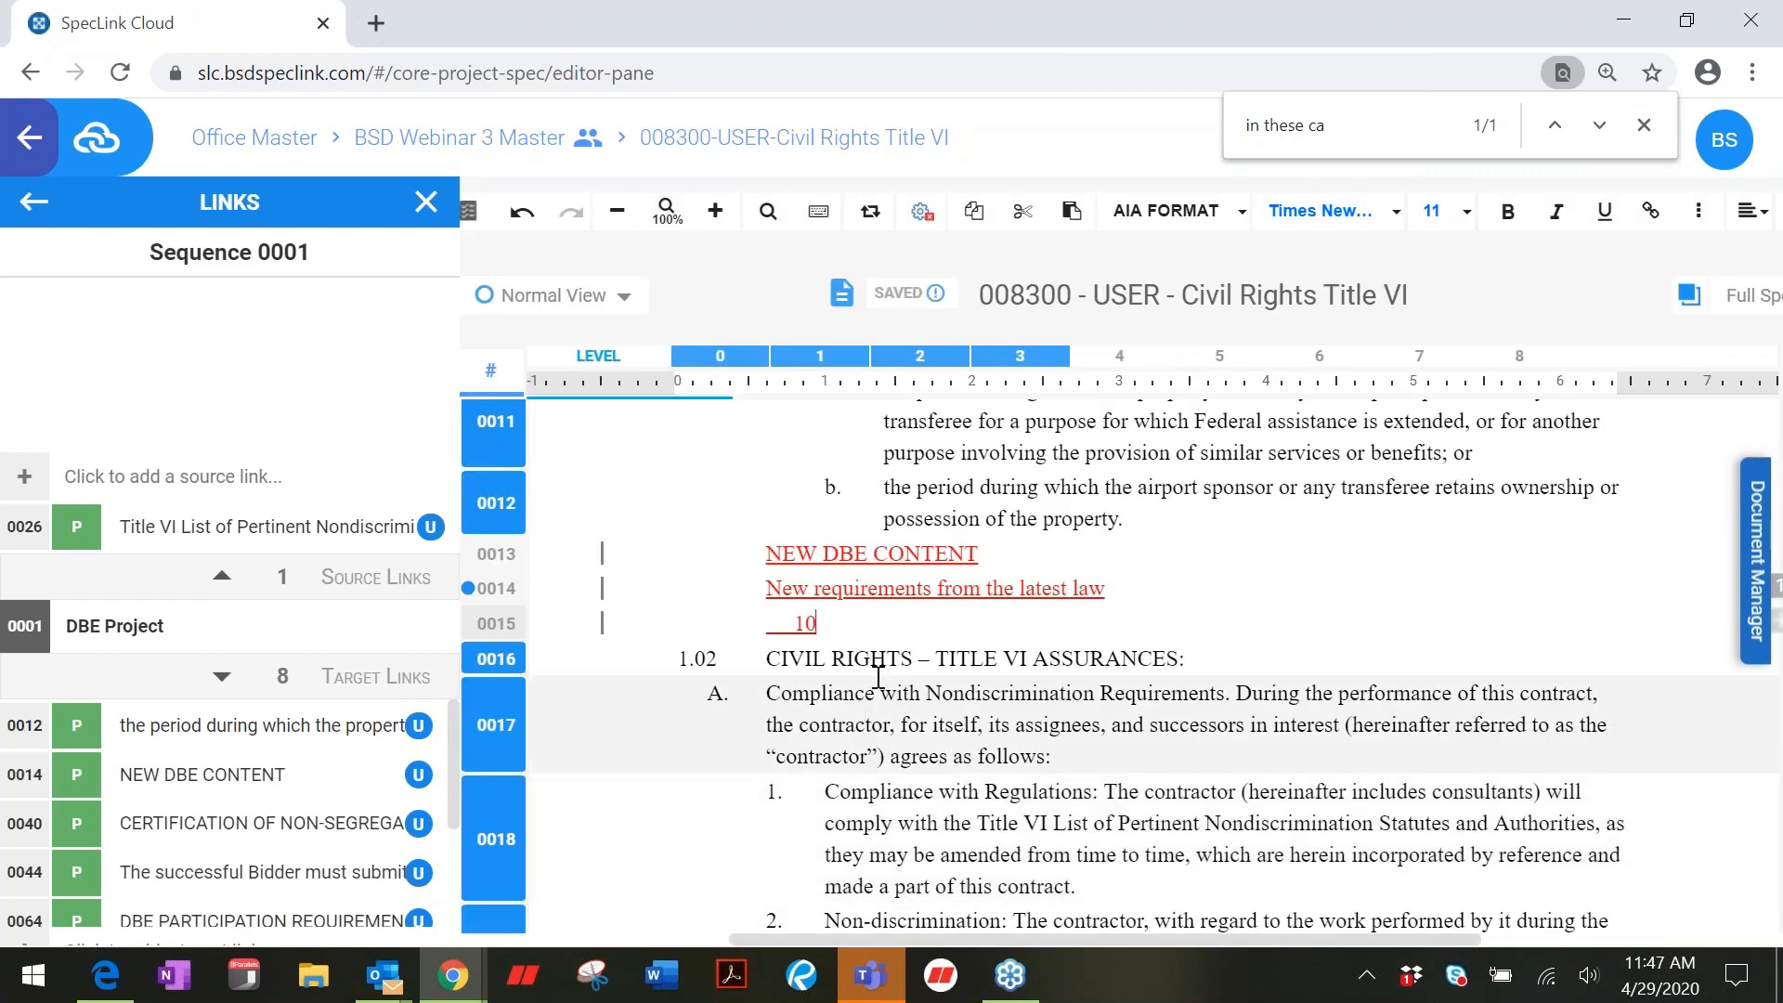
pyautogui.write('% Total.')
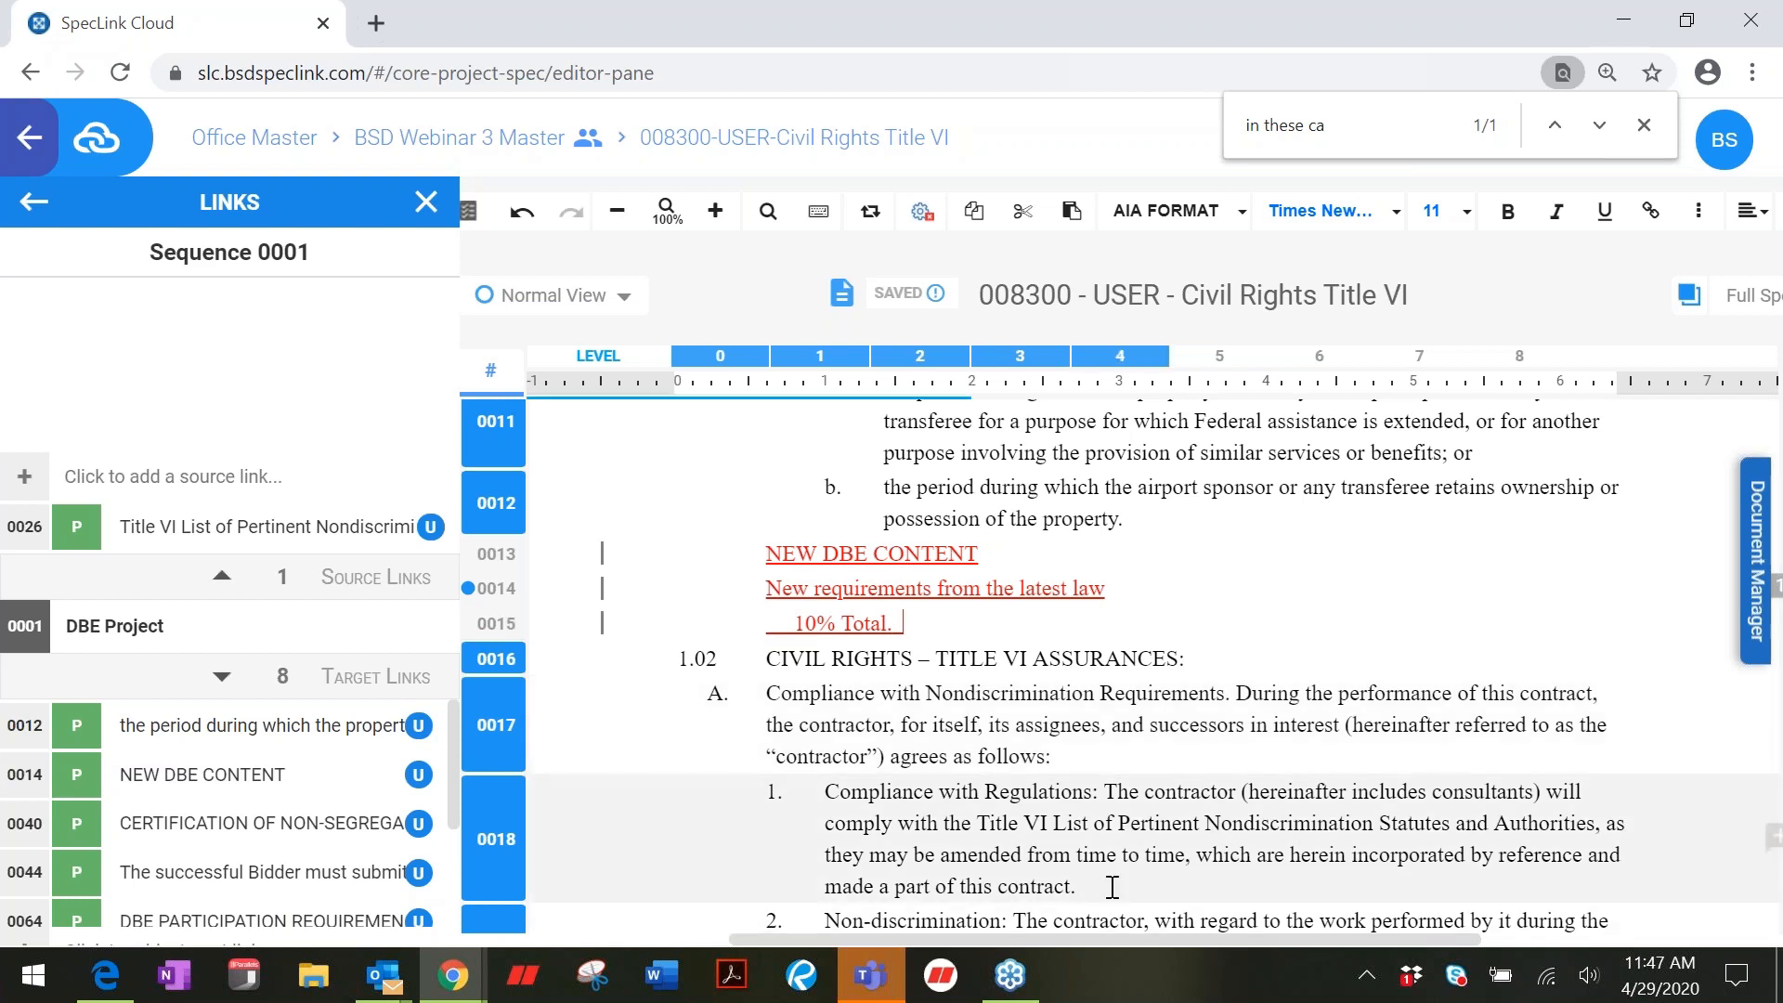
pyautogui.press('BackSpace')
pyautogui.press('BackSpace')
pyautogui.write('DBE')
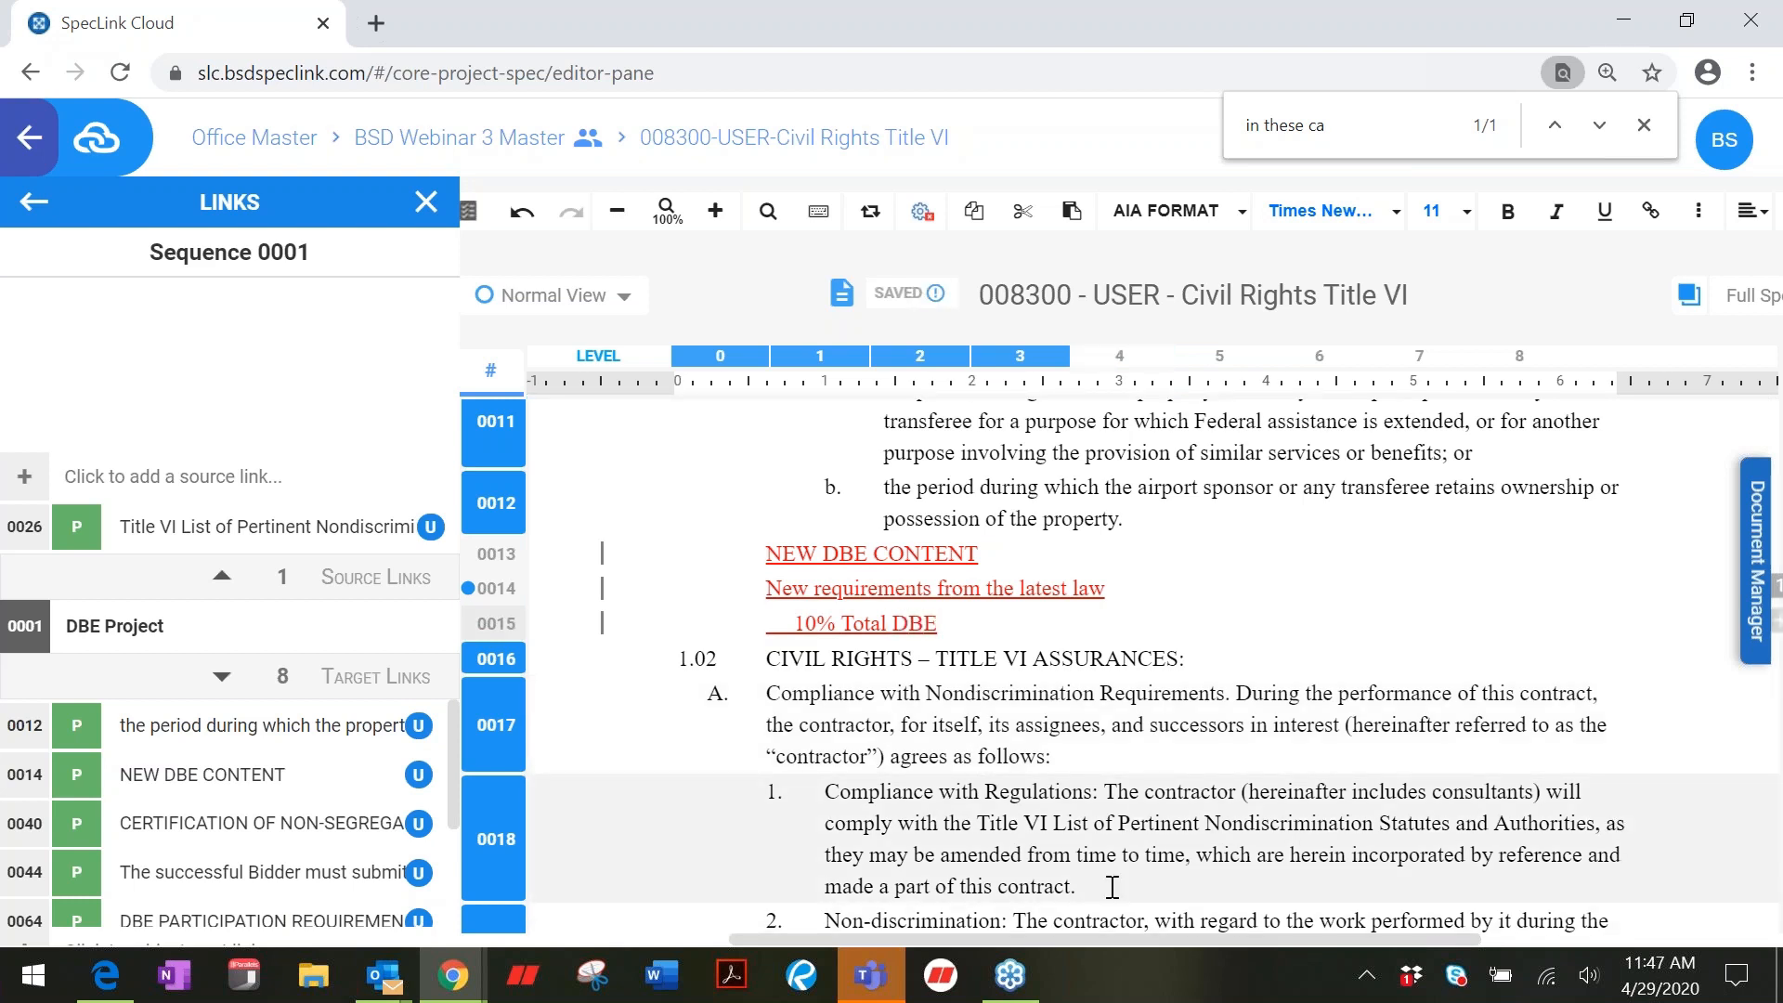
pyautogui.write(' + WBE')
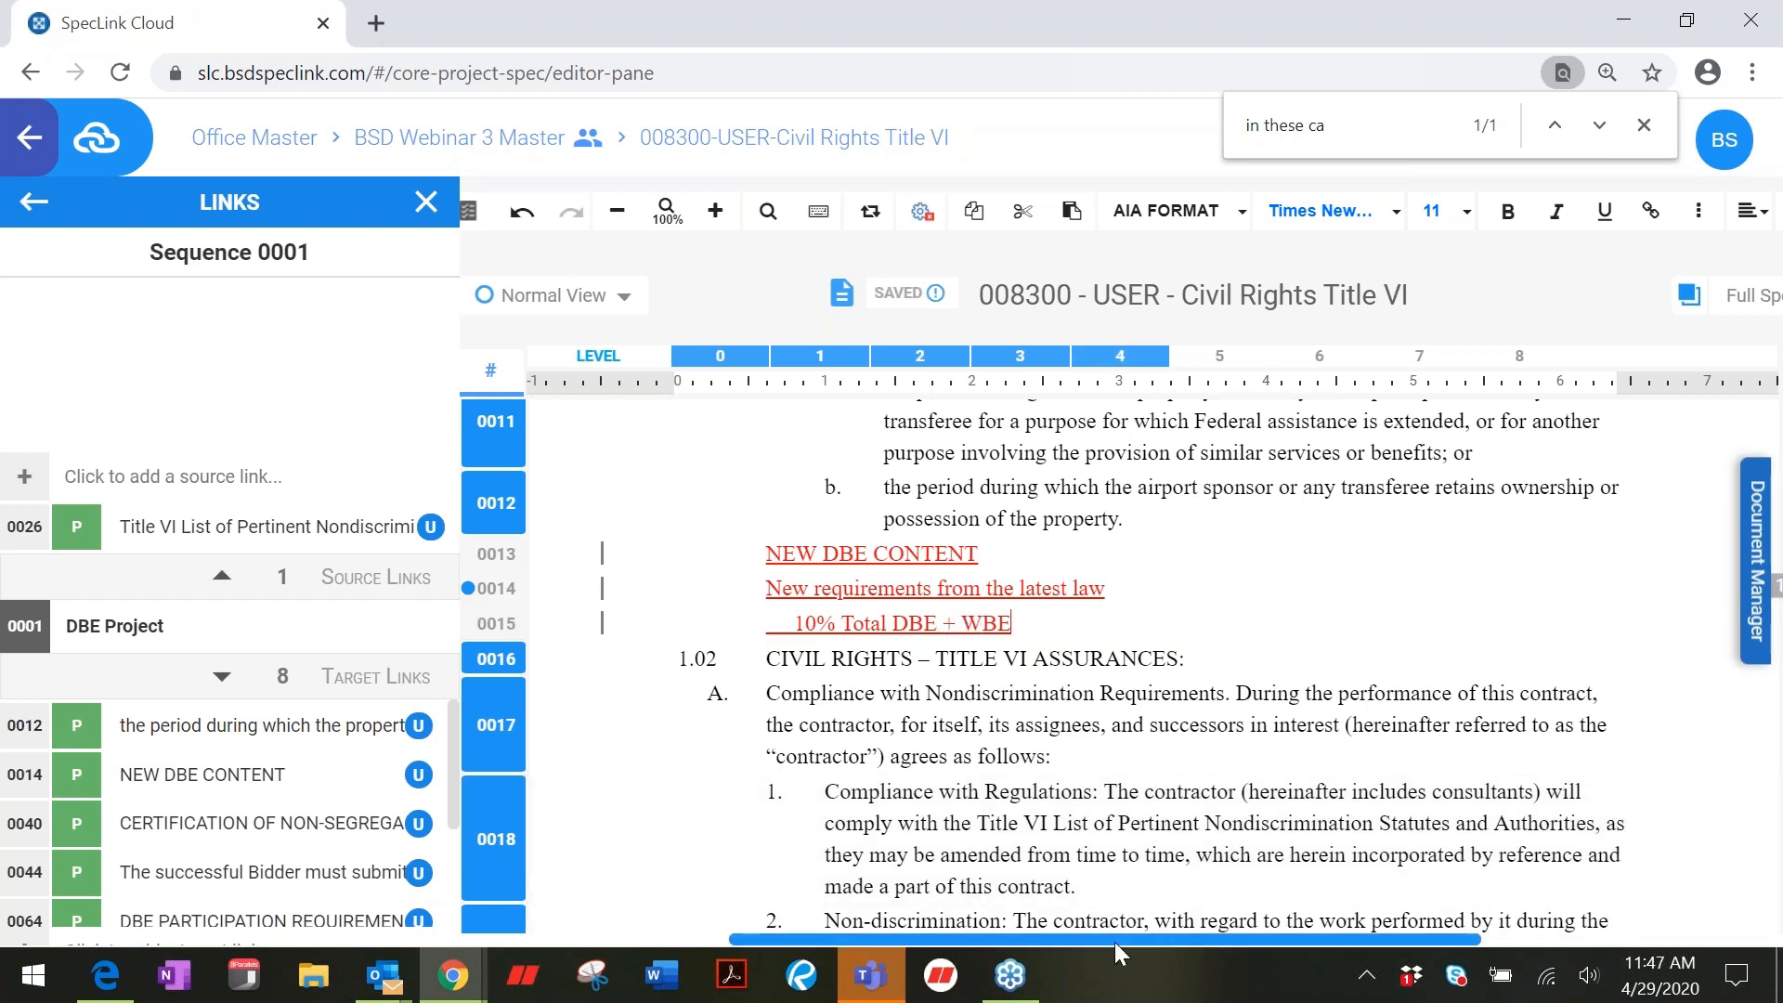
pyautogui.moveTo(1114, 940); pyautogui.dragTo(1510, 947)
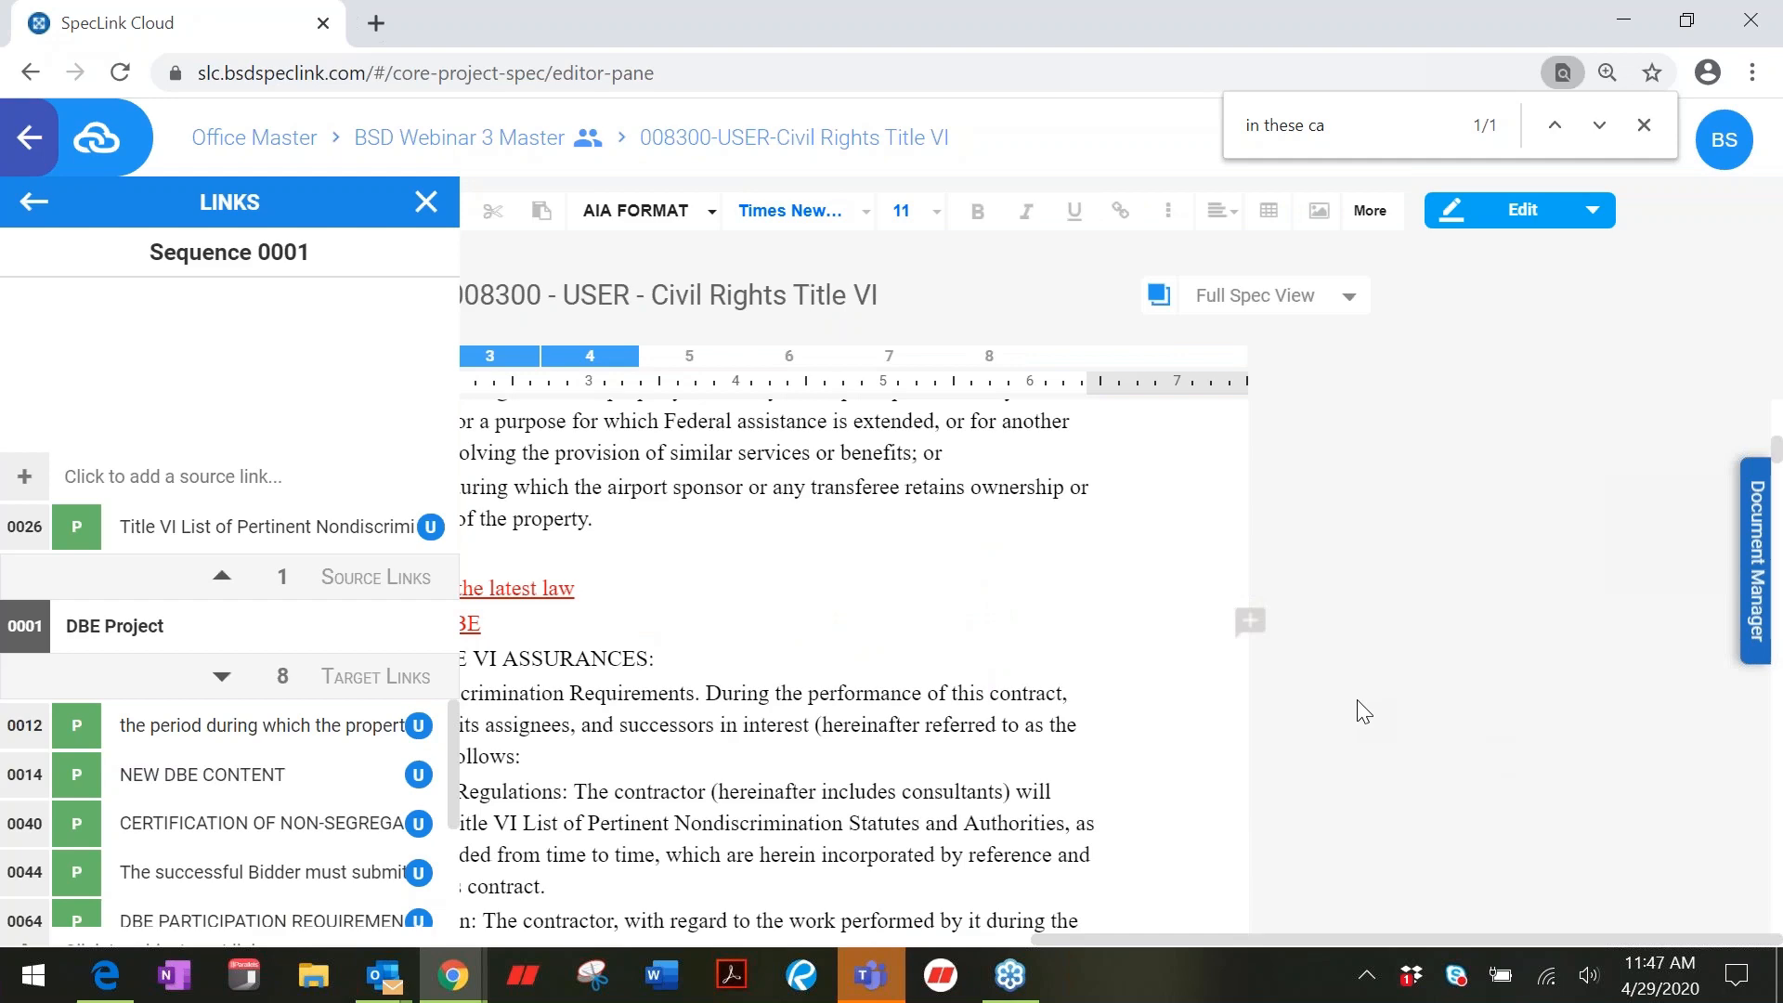
pyautogui.moveTo(1262, 936); pyautogui.dragTo(1147, 929)
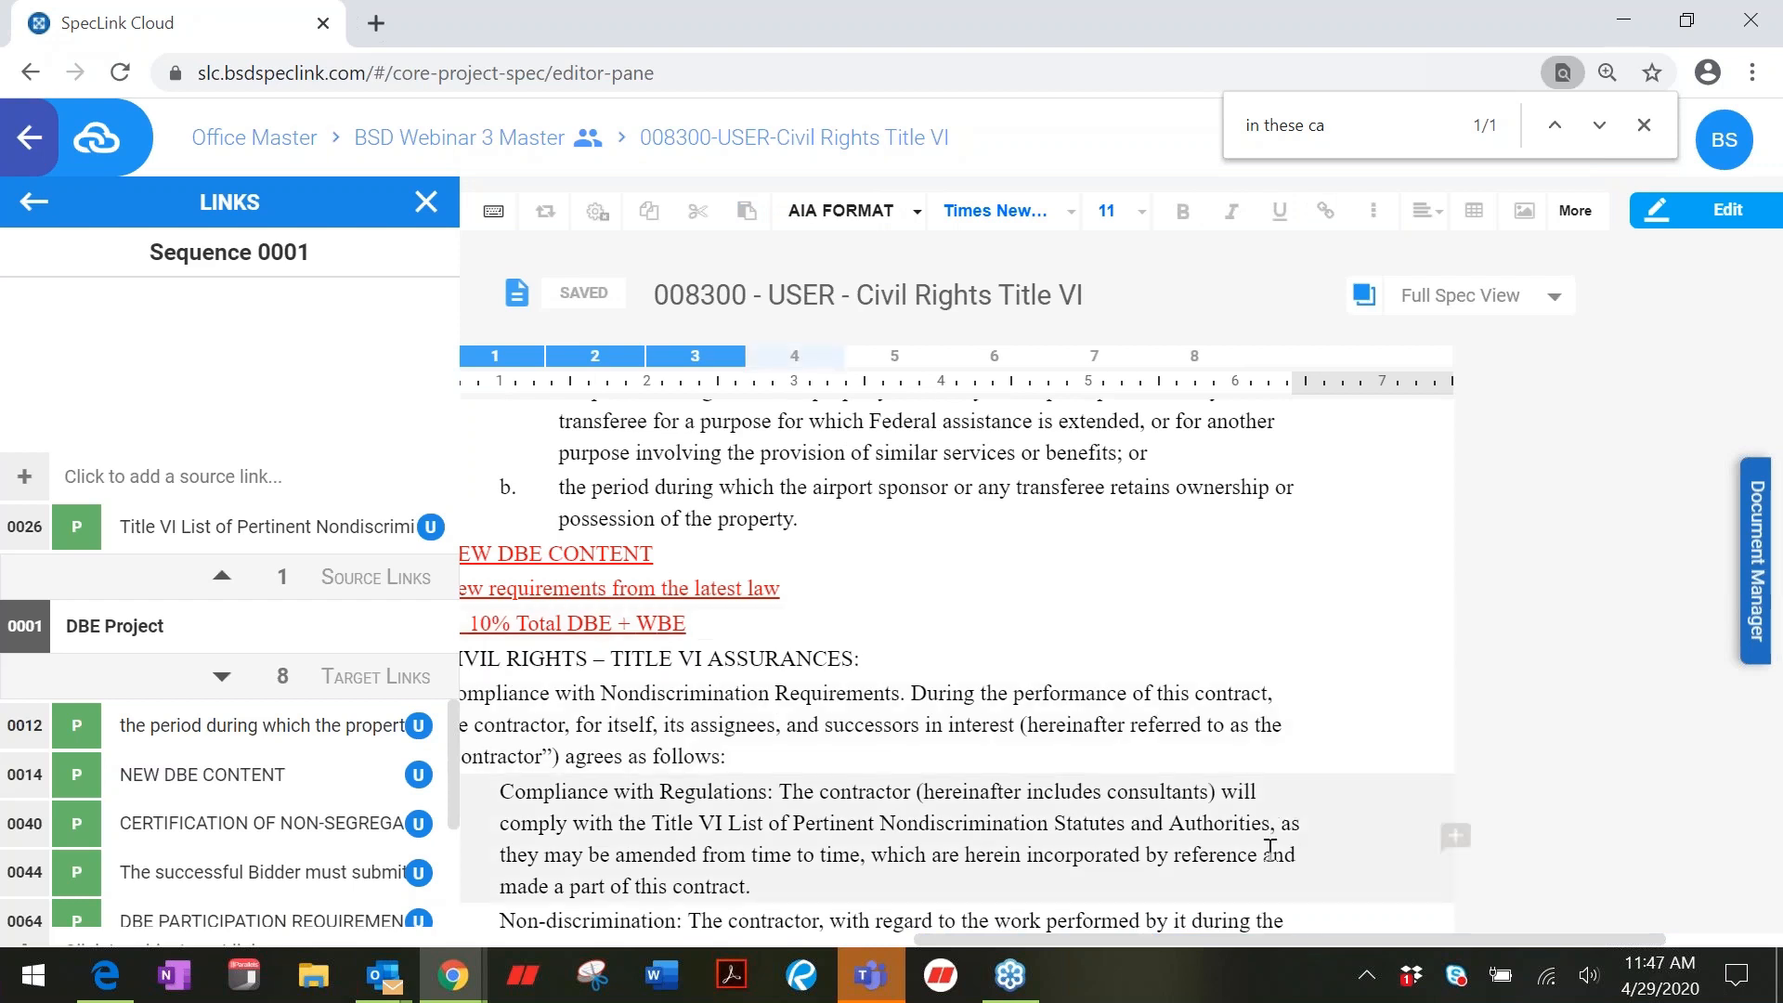
pyautogui.moveTo(1279, 938); pyautogui.dragTo(1170, 940)
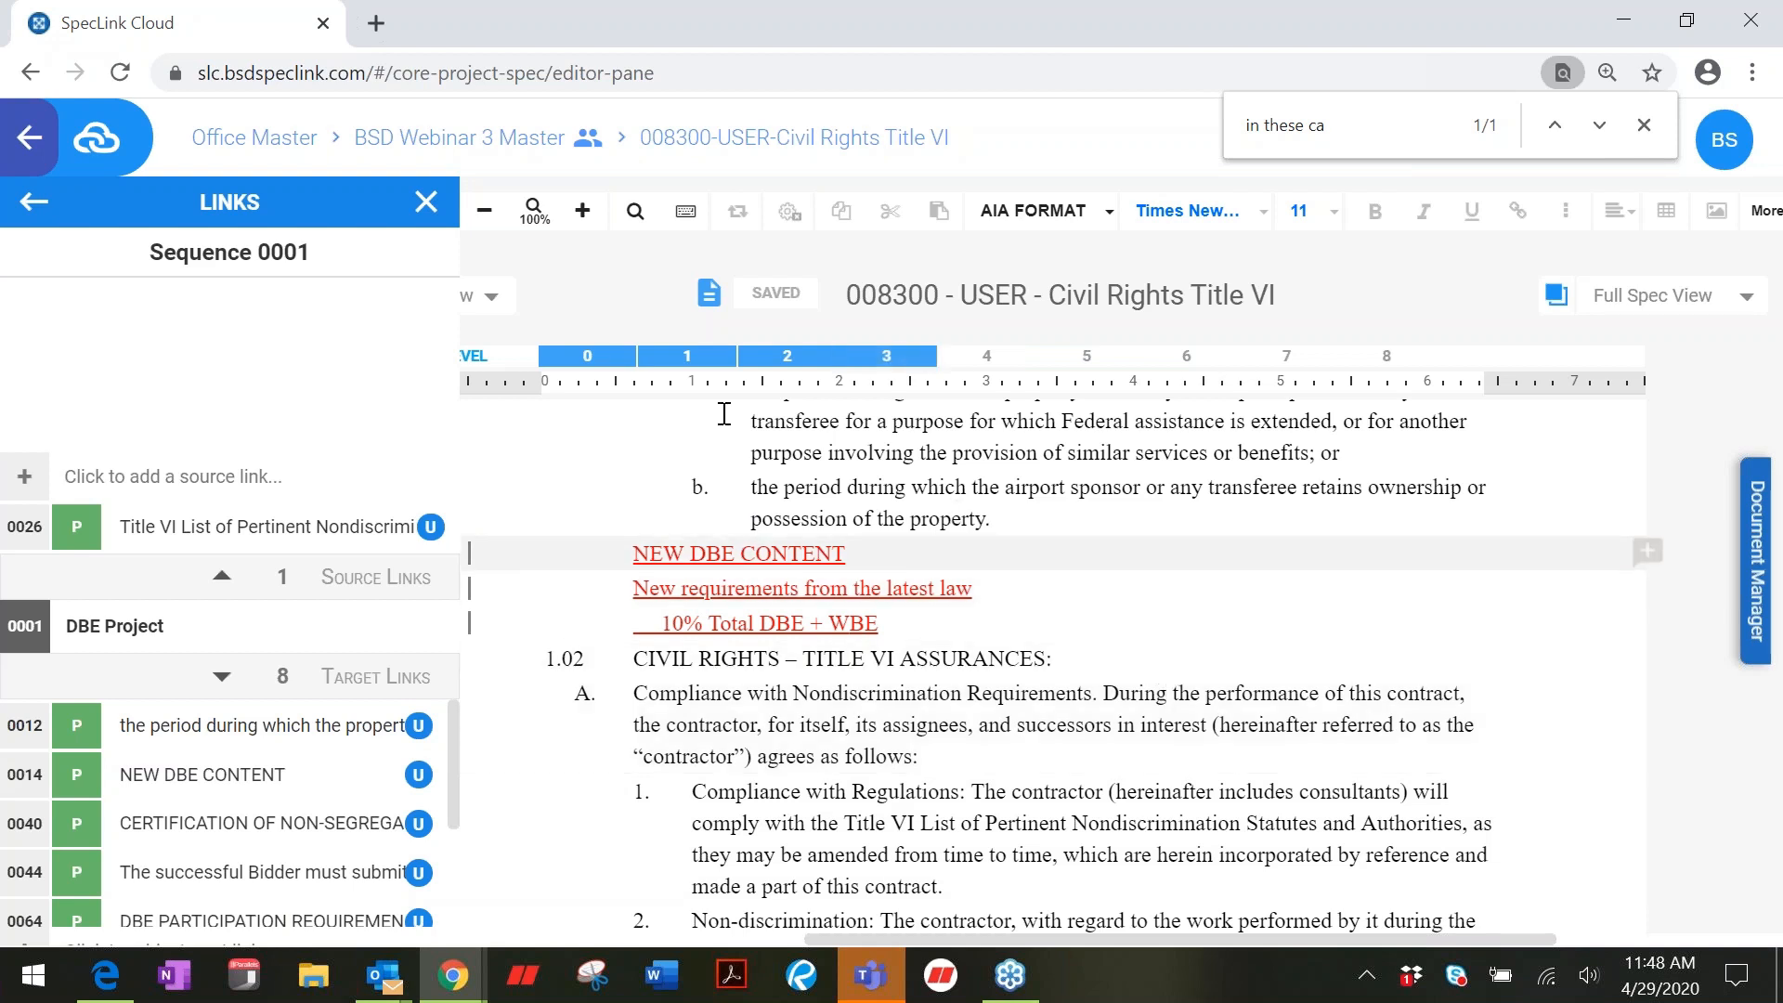
# Step: Leave the section for the dashboard, view the office masters list and return to the list of projects
pyautogui.click(447, 150)
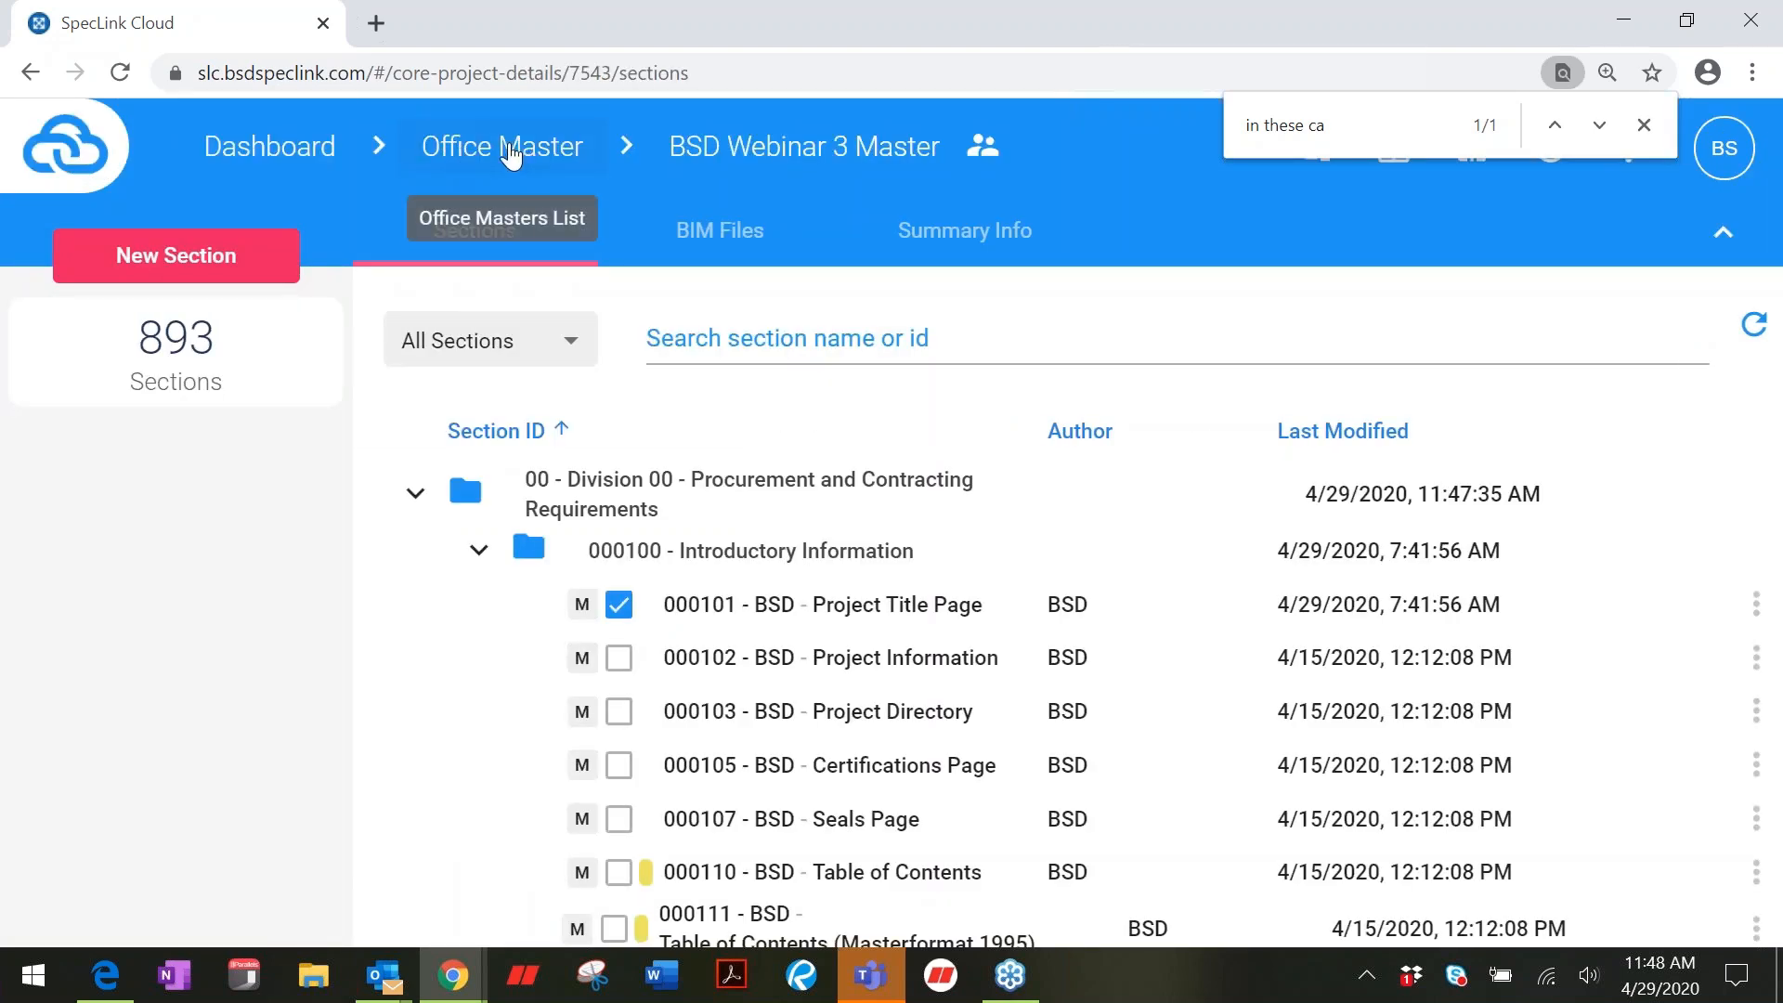
pyautogui.click(320, 160)
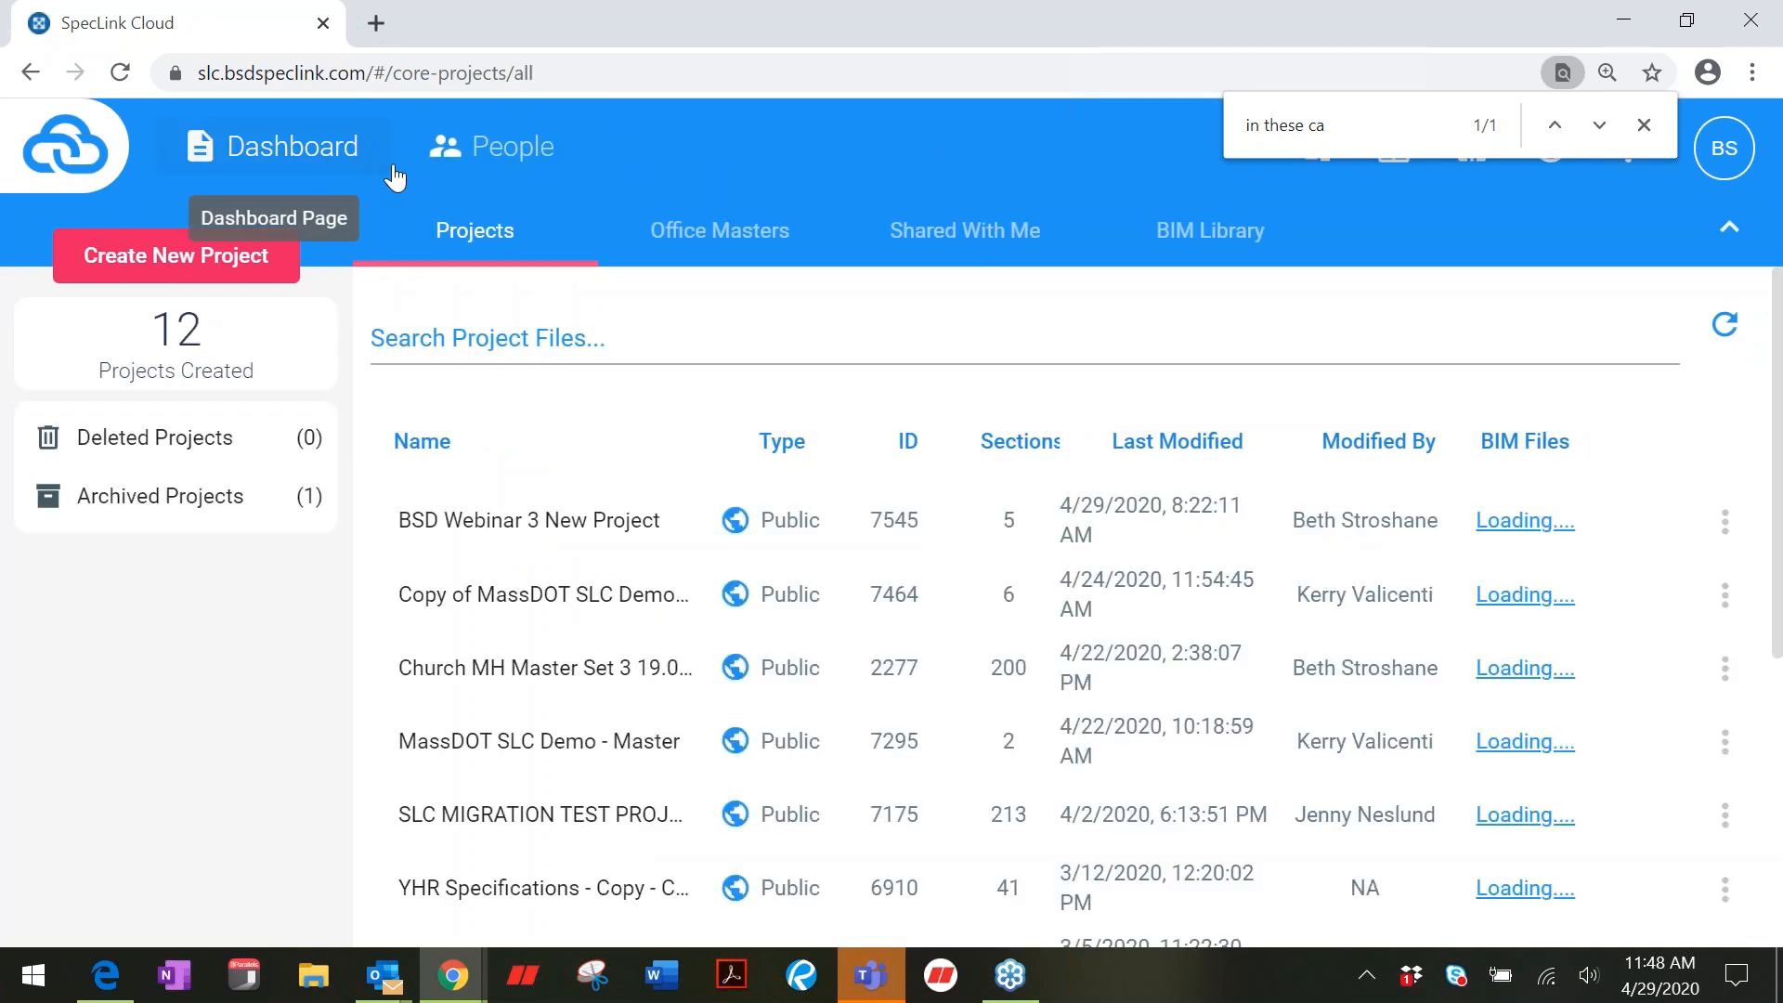
pyautogui.click(776, 240)
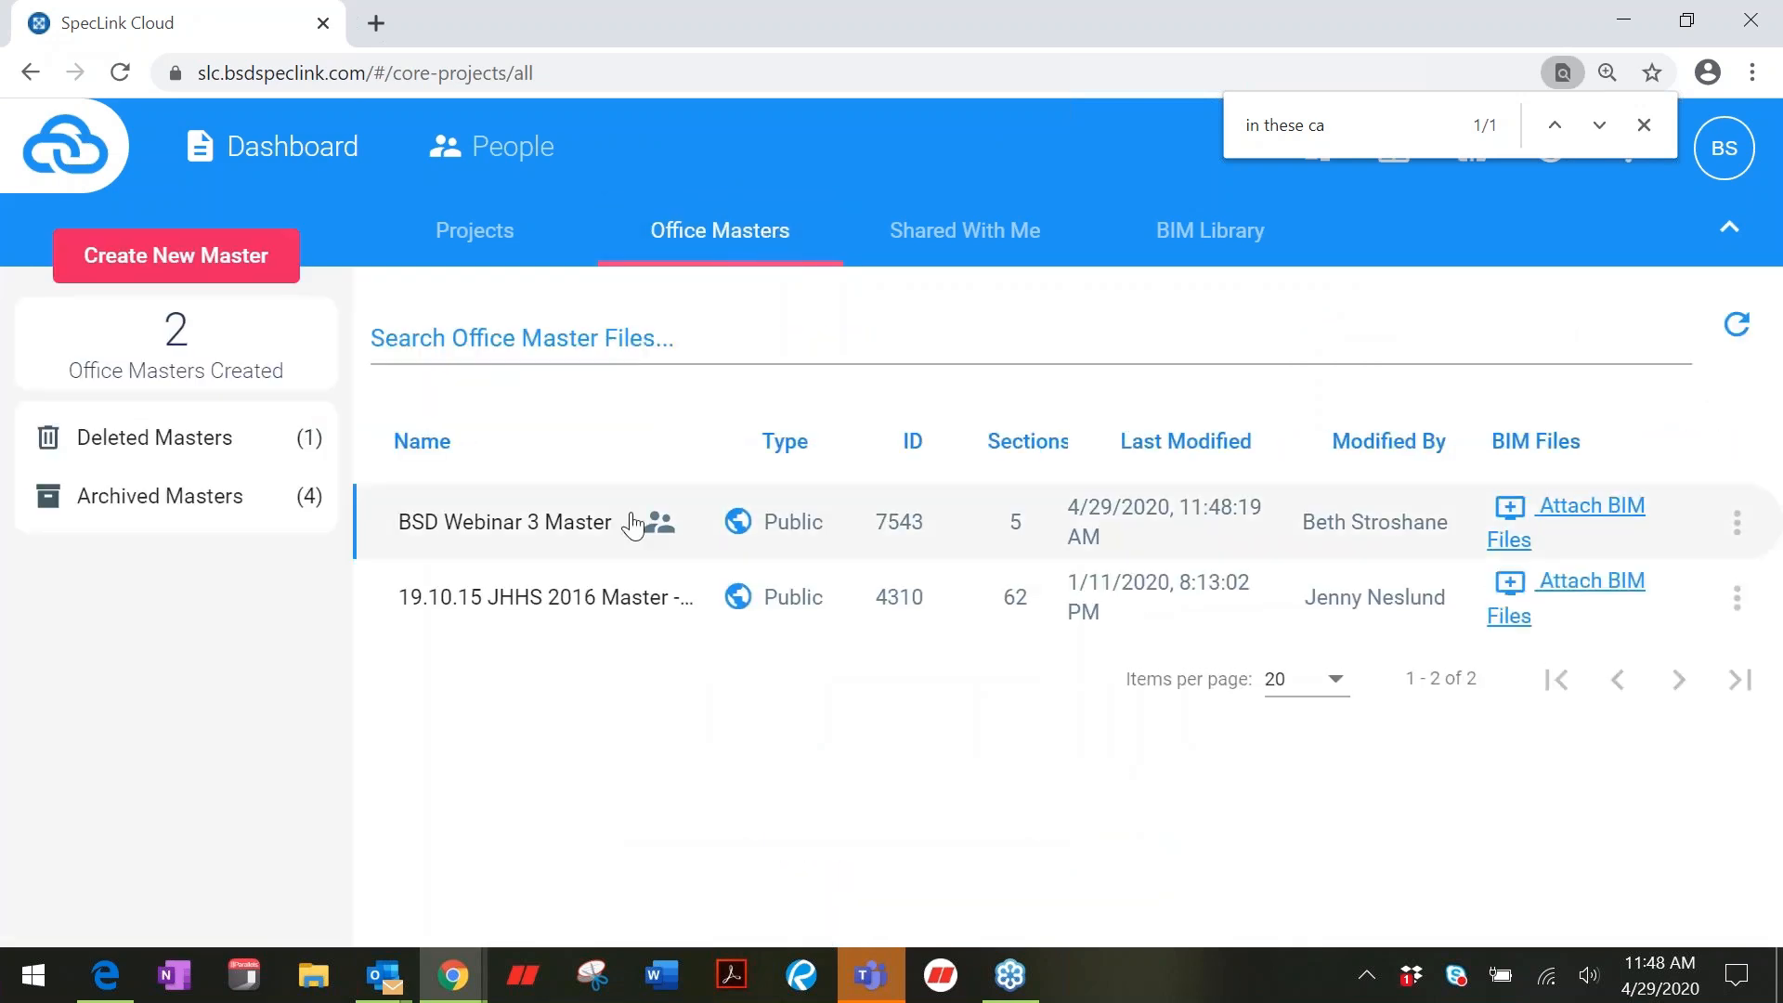
pyautogui.click(472, 244)
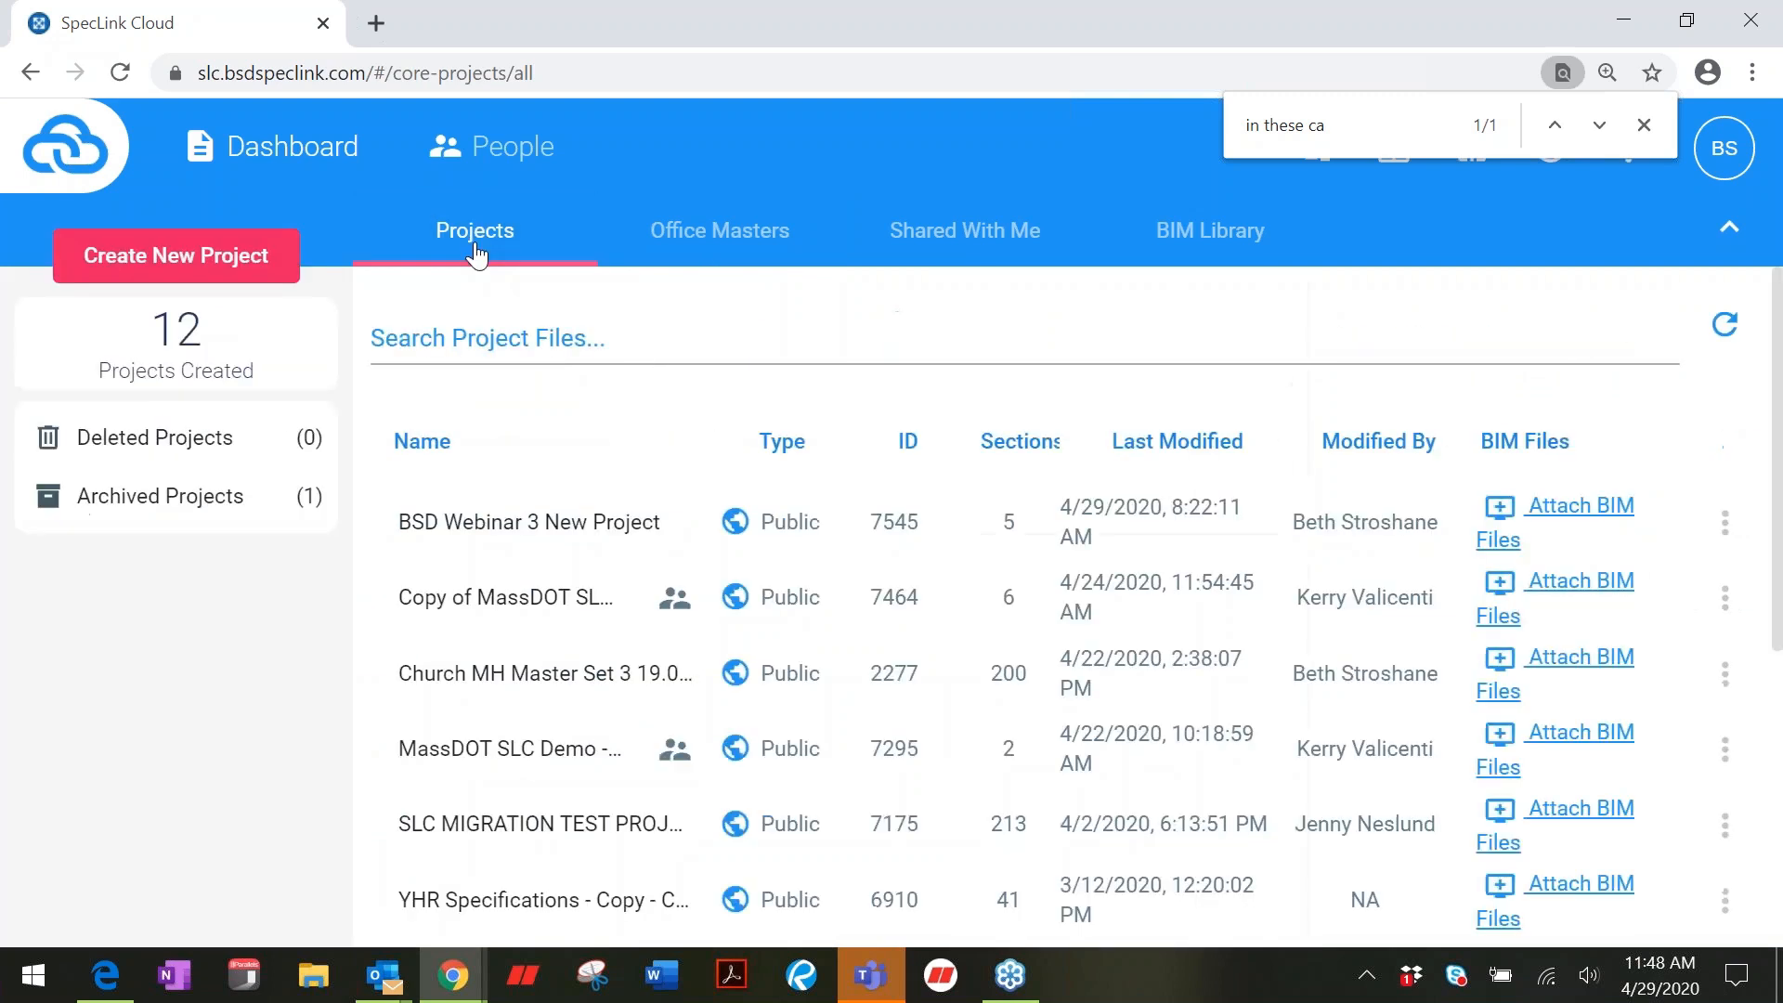
# Step: Try setting up a new active project copied from the BSD Webinar 3 office master and cancel the creation
pyautogui.click(241, 259)
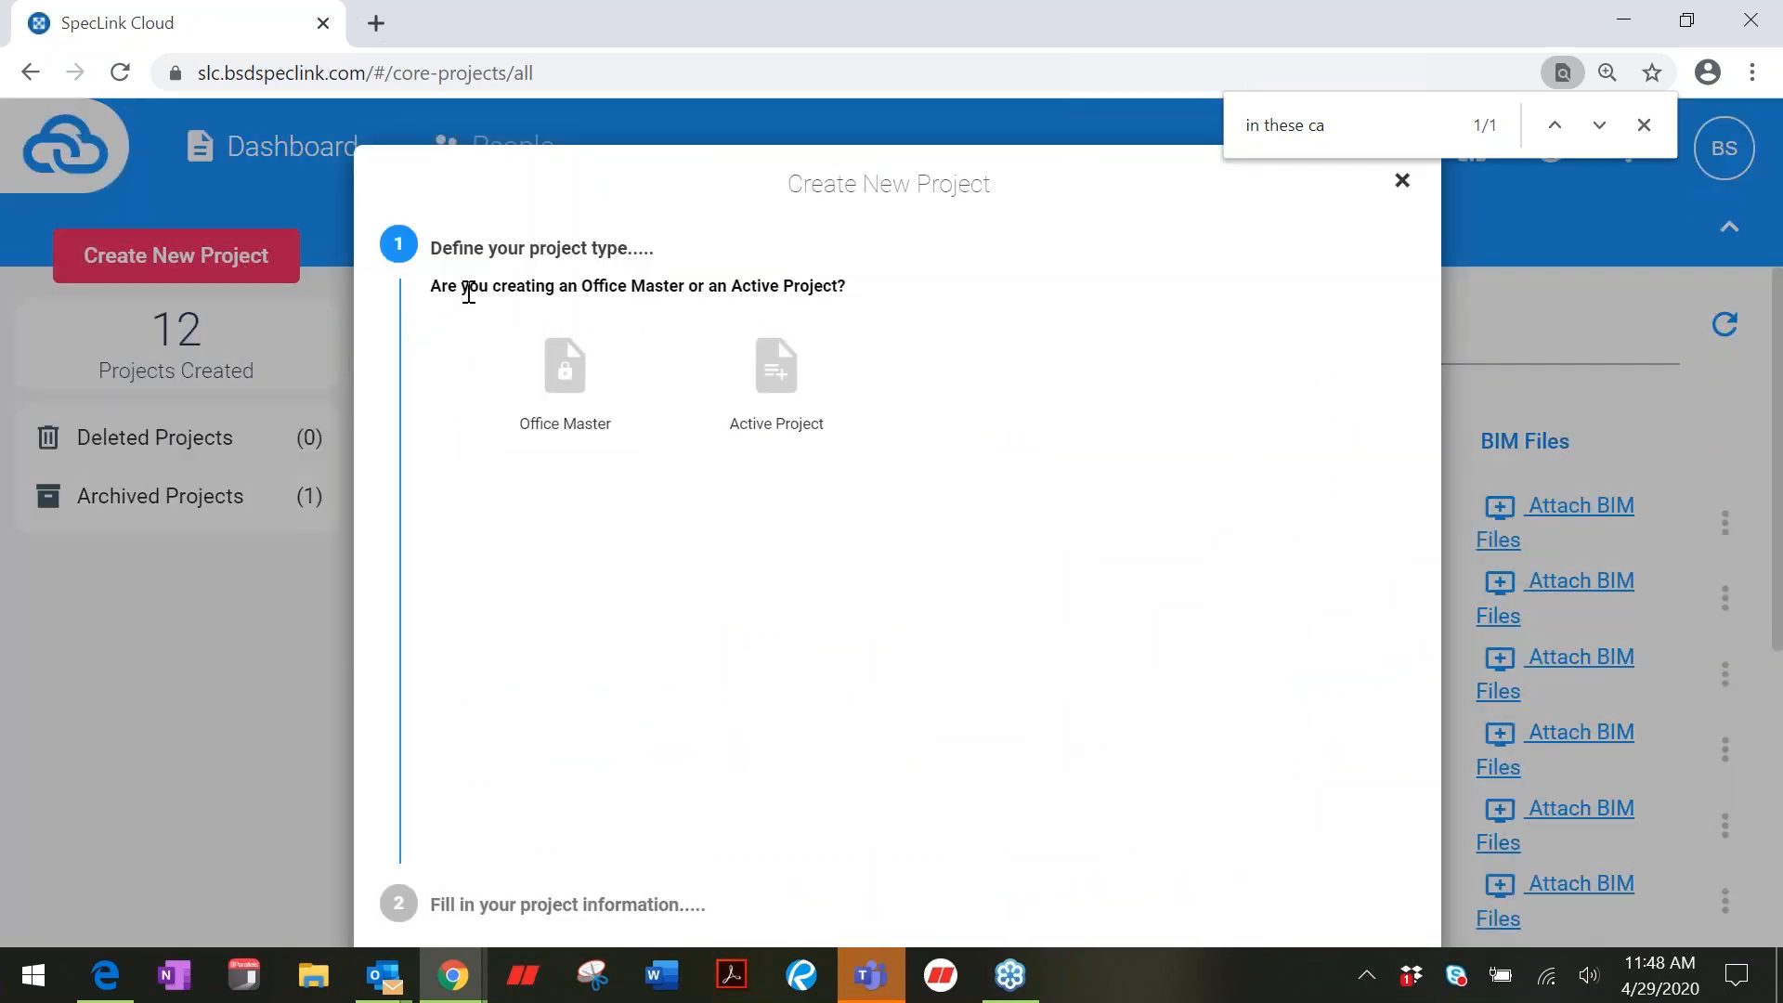
pyautogui.click(778, 355)
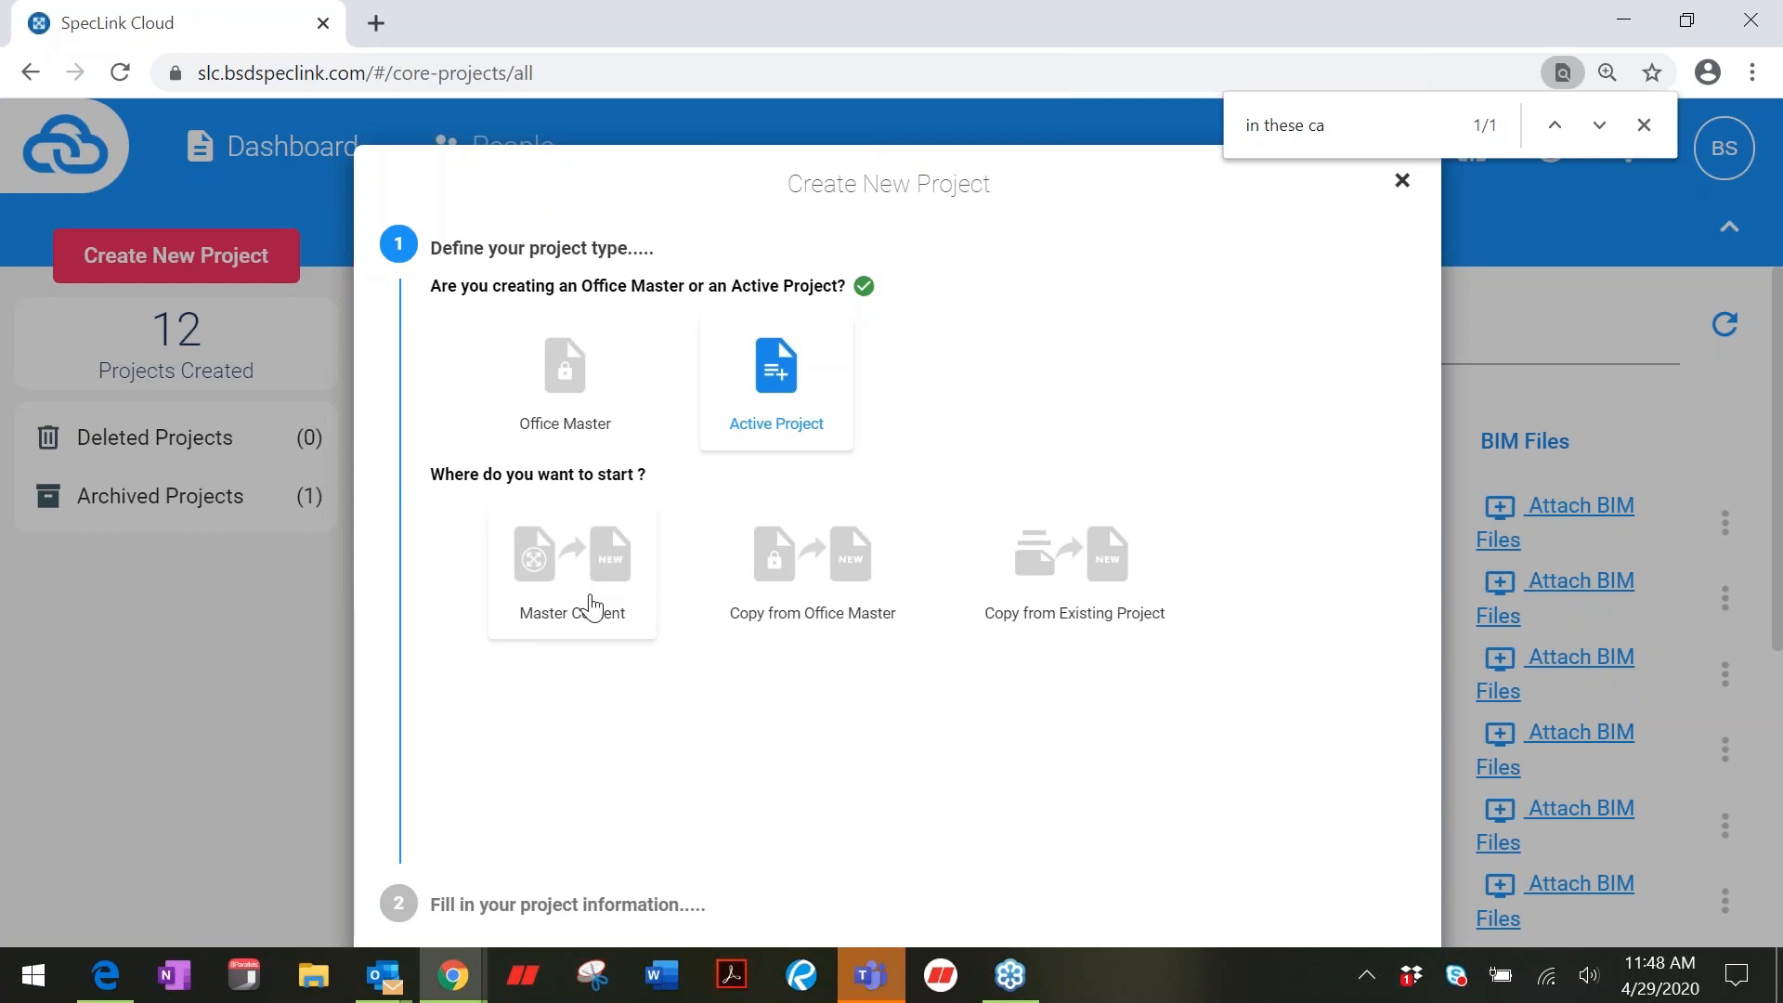
pyautogui.click(828, 610)
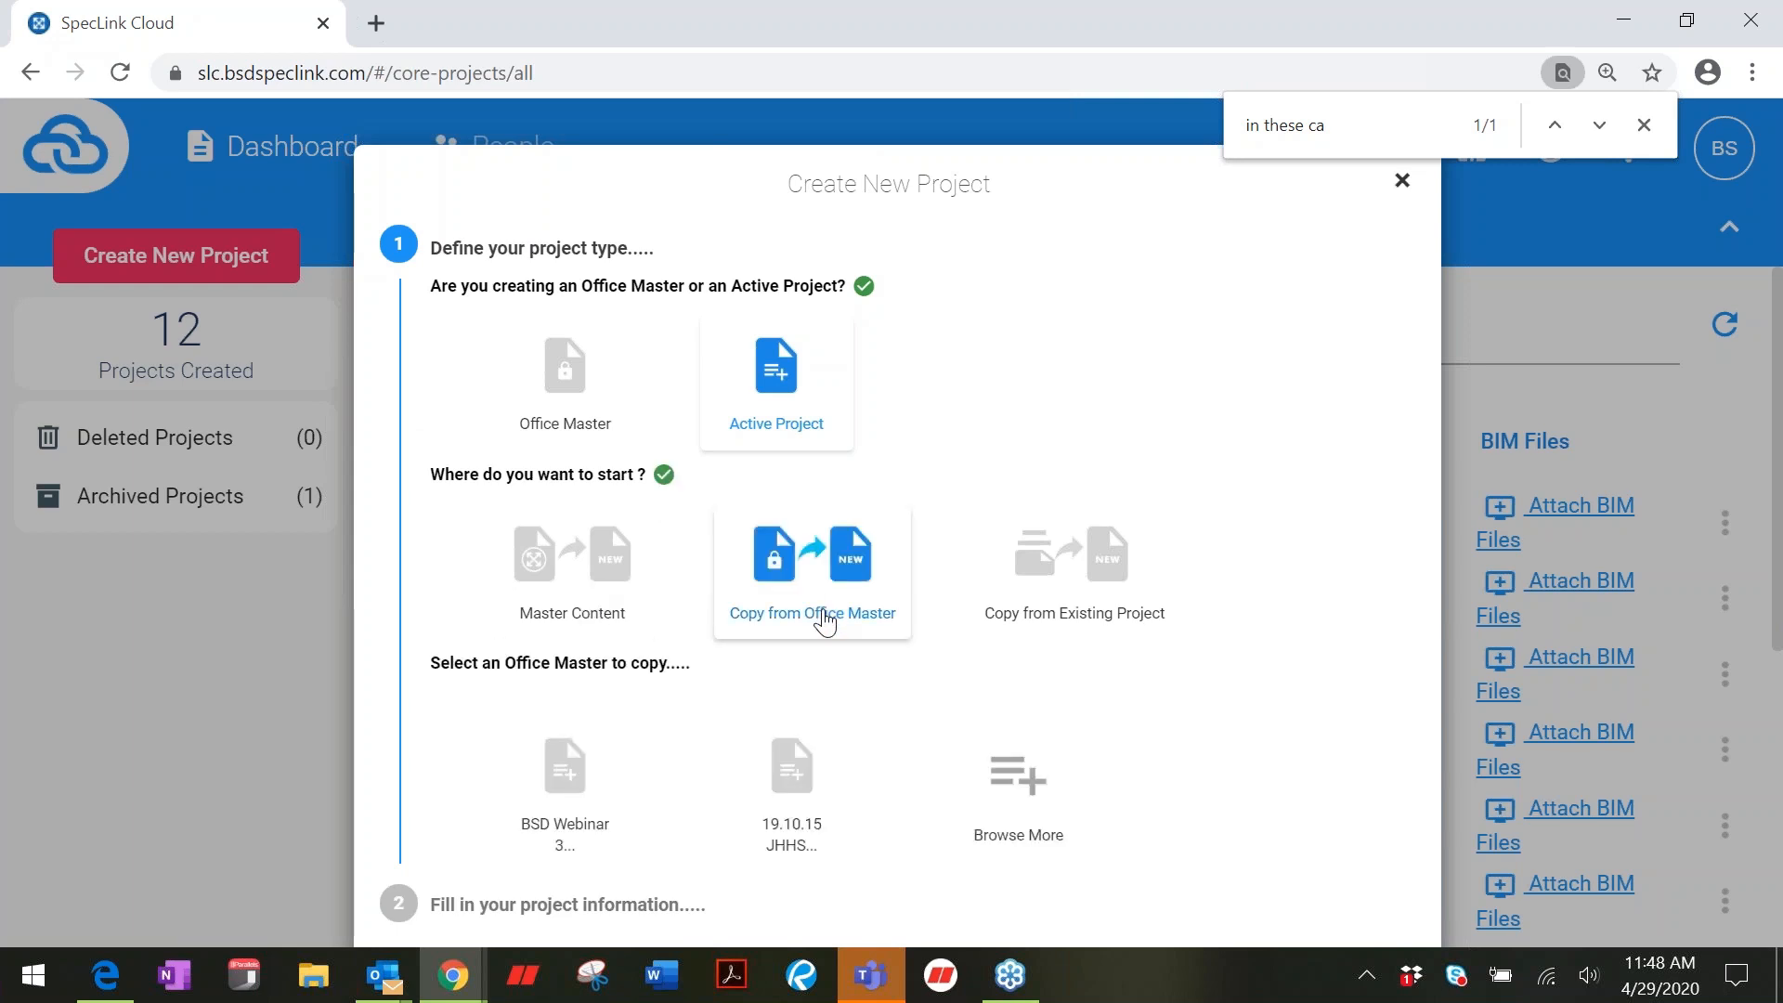
pyautogui.click(605, 823)
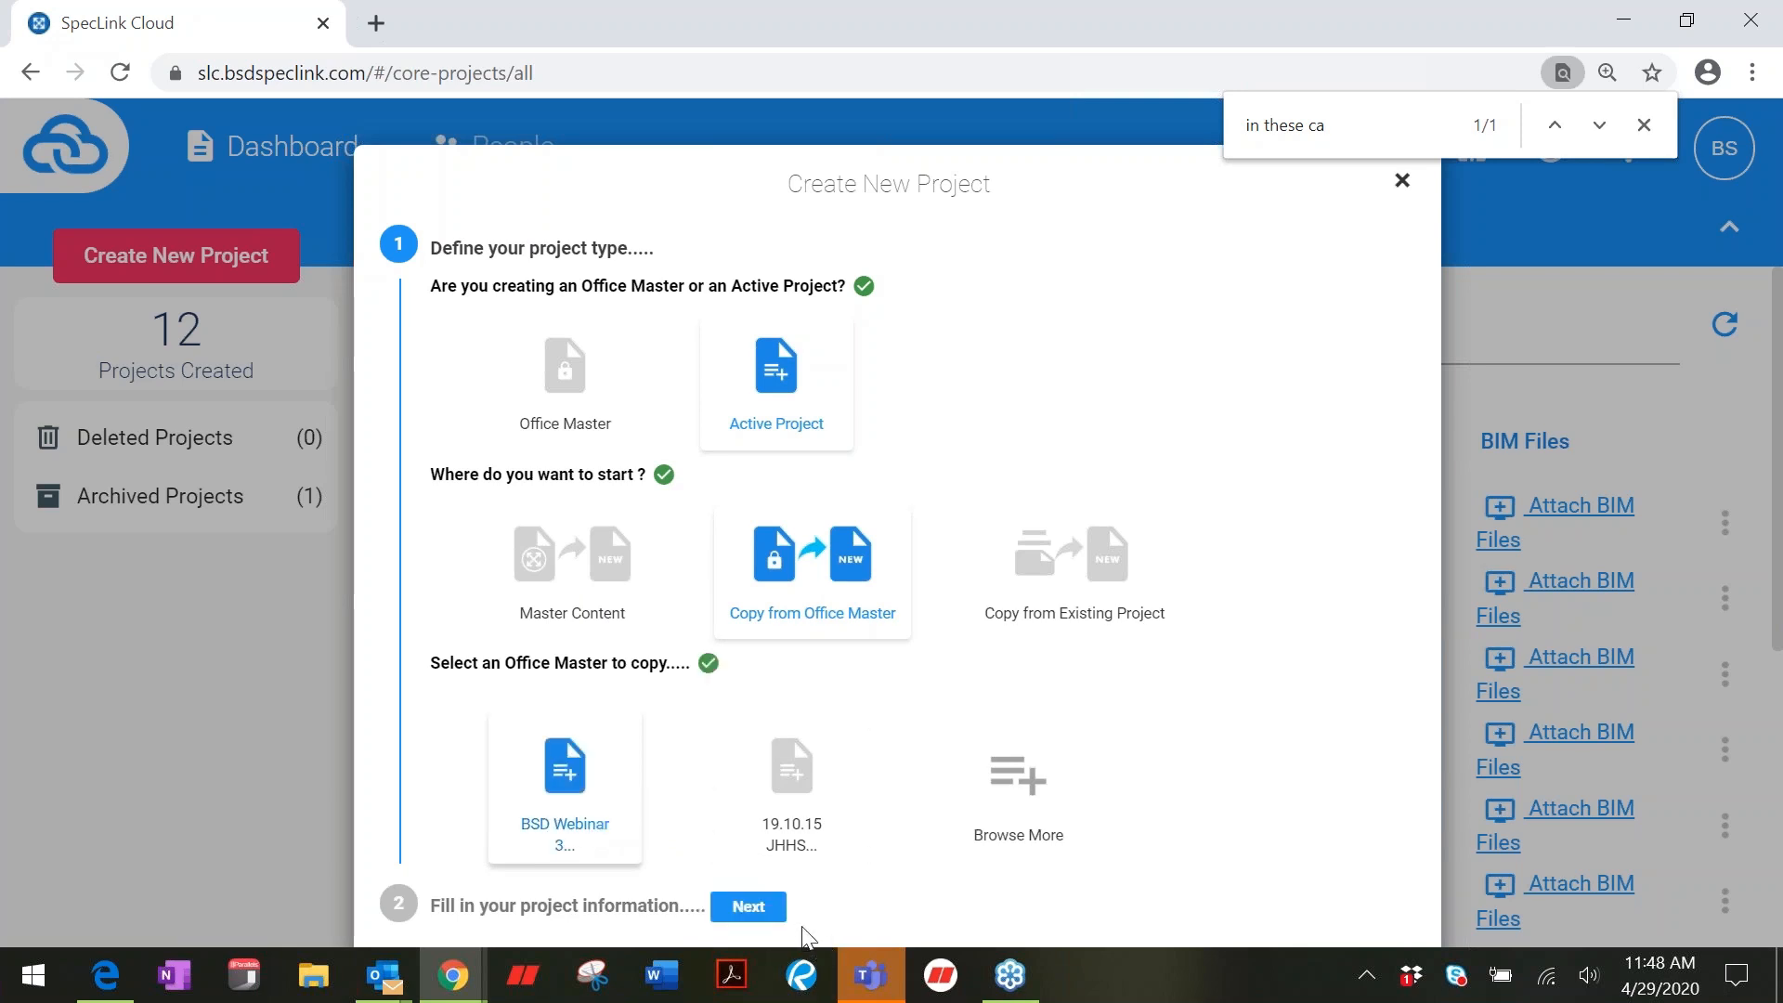
pyautogui.click(1398, 190)
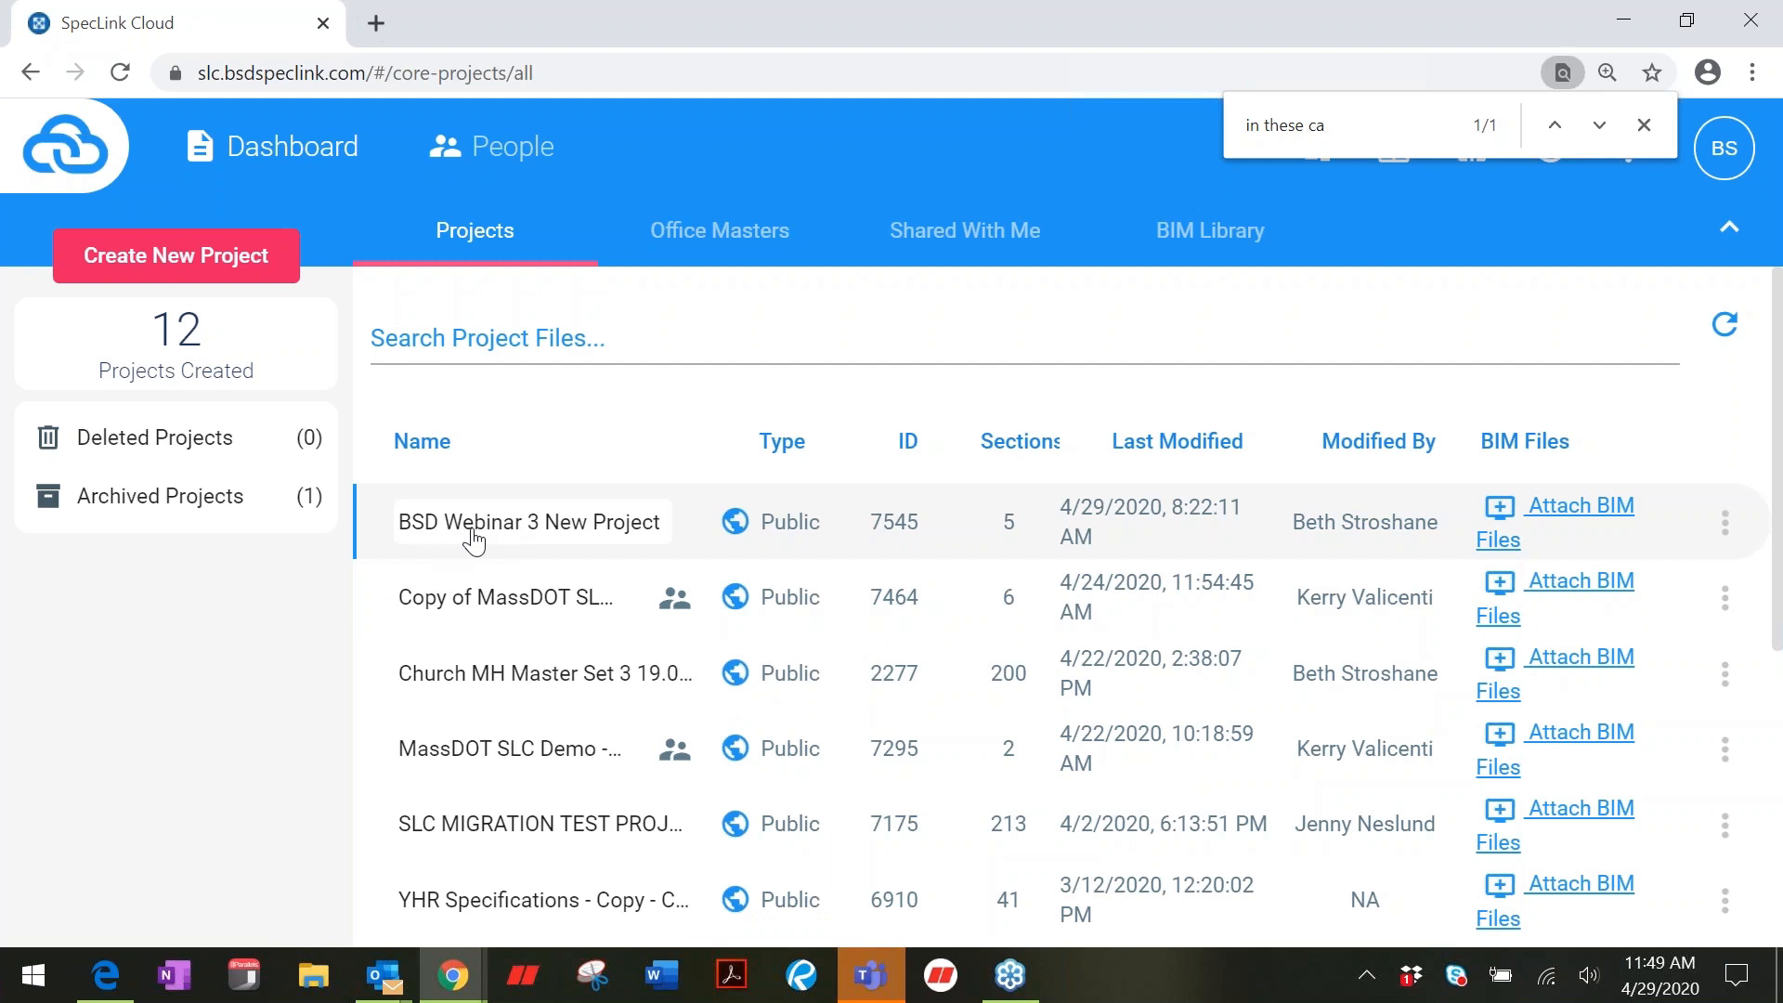
# Step: Open BSD Webinar 3 New Project, filter it to active sections and open section 000101 Project Title Page
pyautogui.click(536, 544)
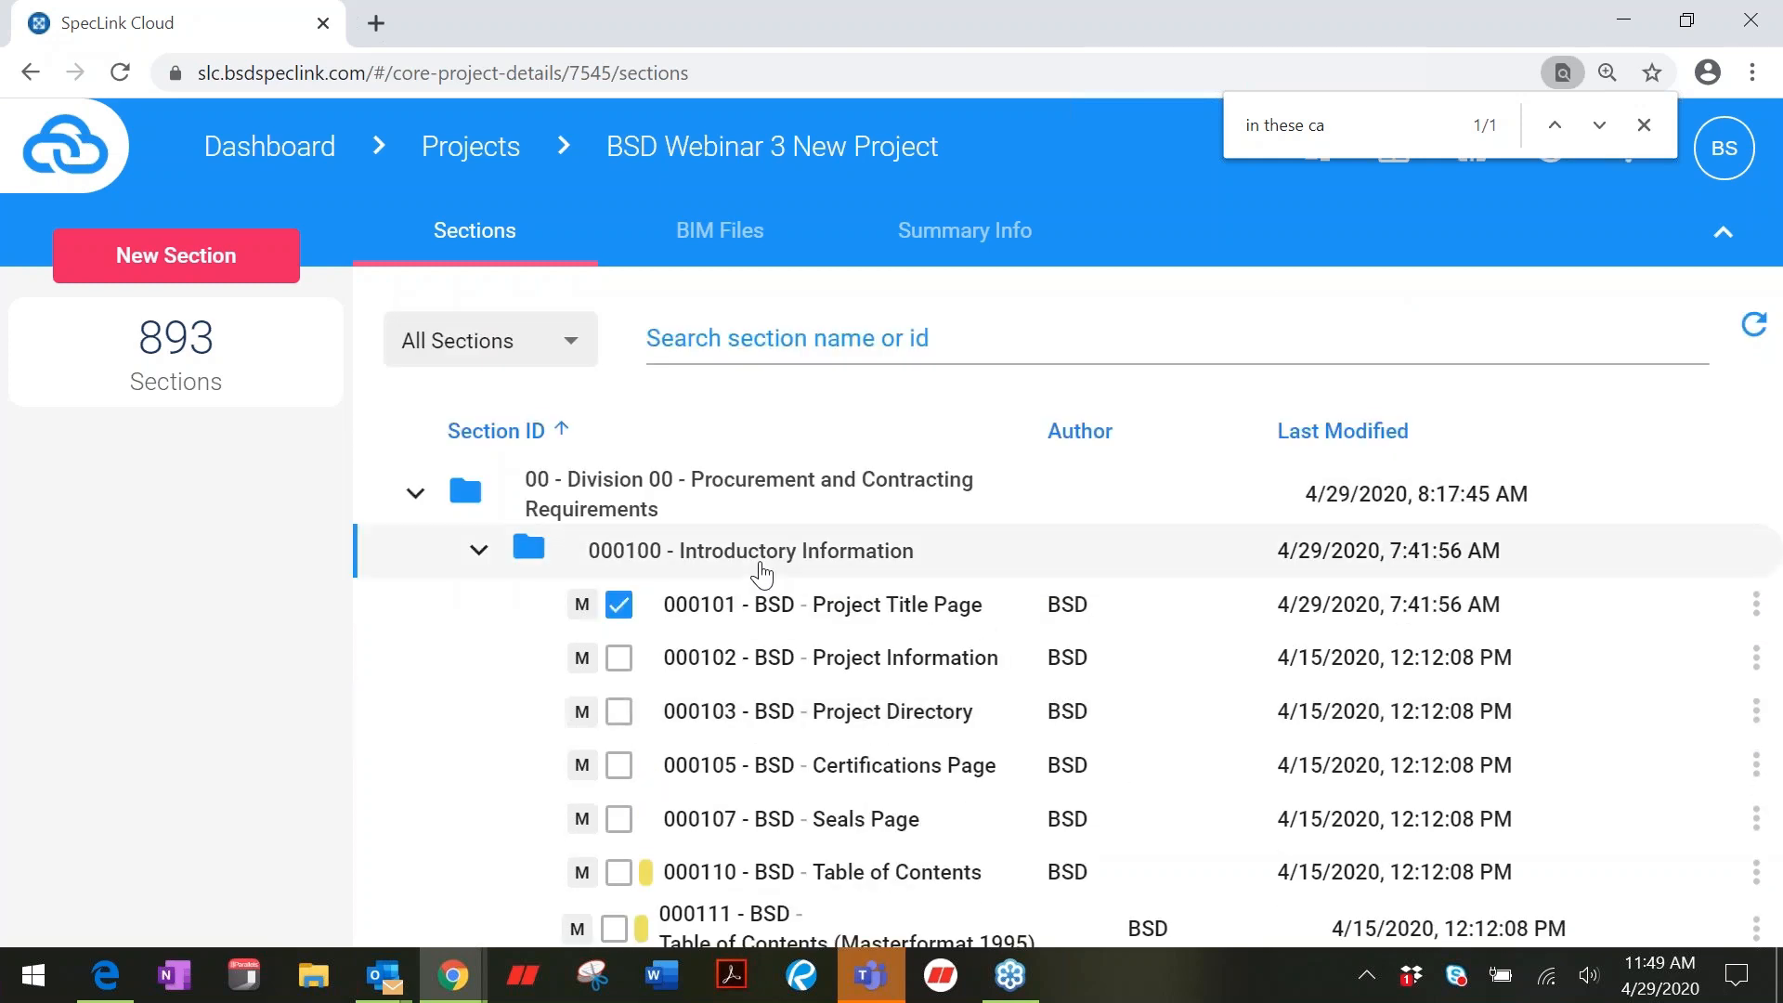
pyautogui.click(576, 359)
pyautogui.click(547, 407)
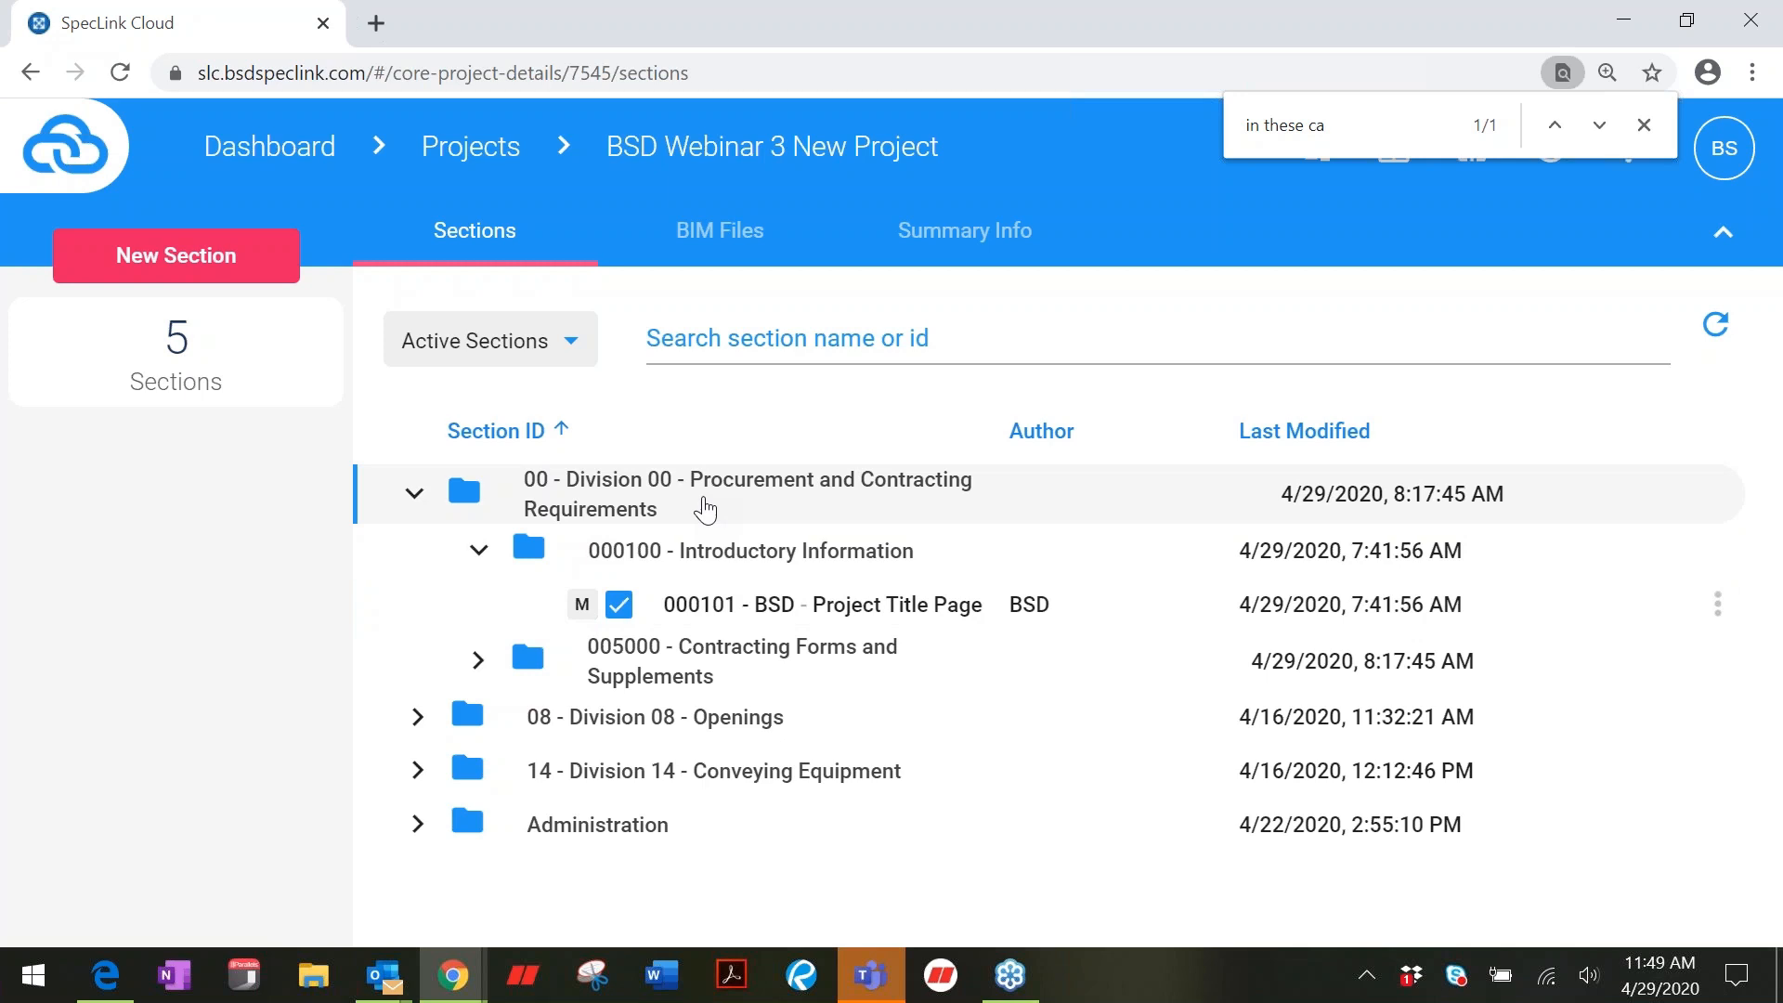
pyautogui.click(705, 507)
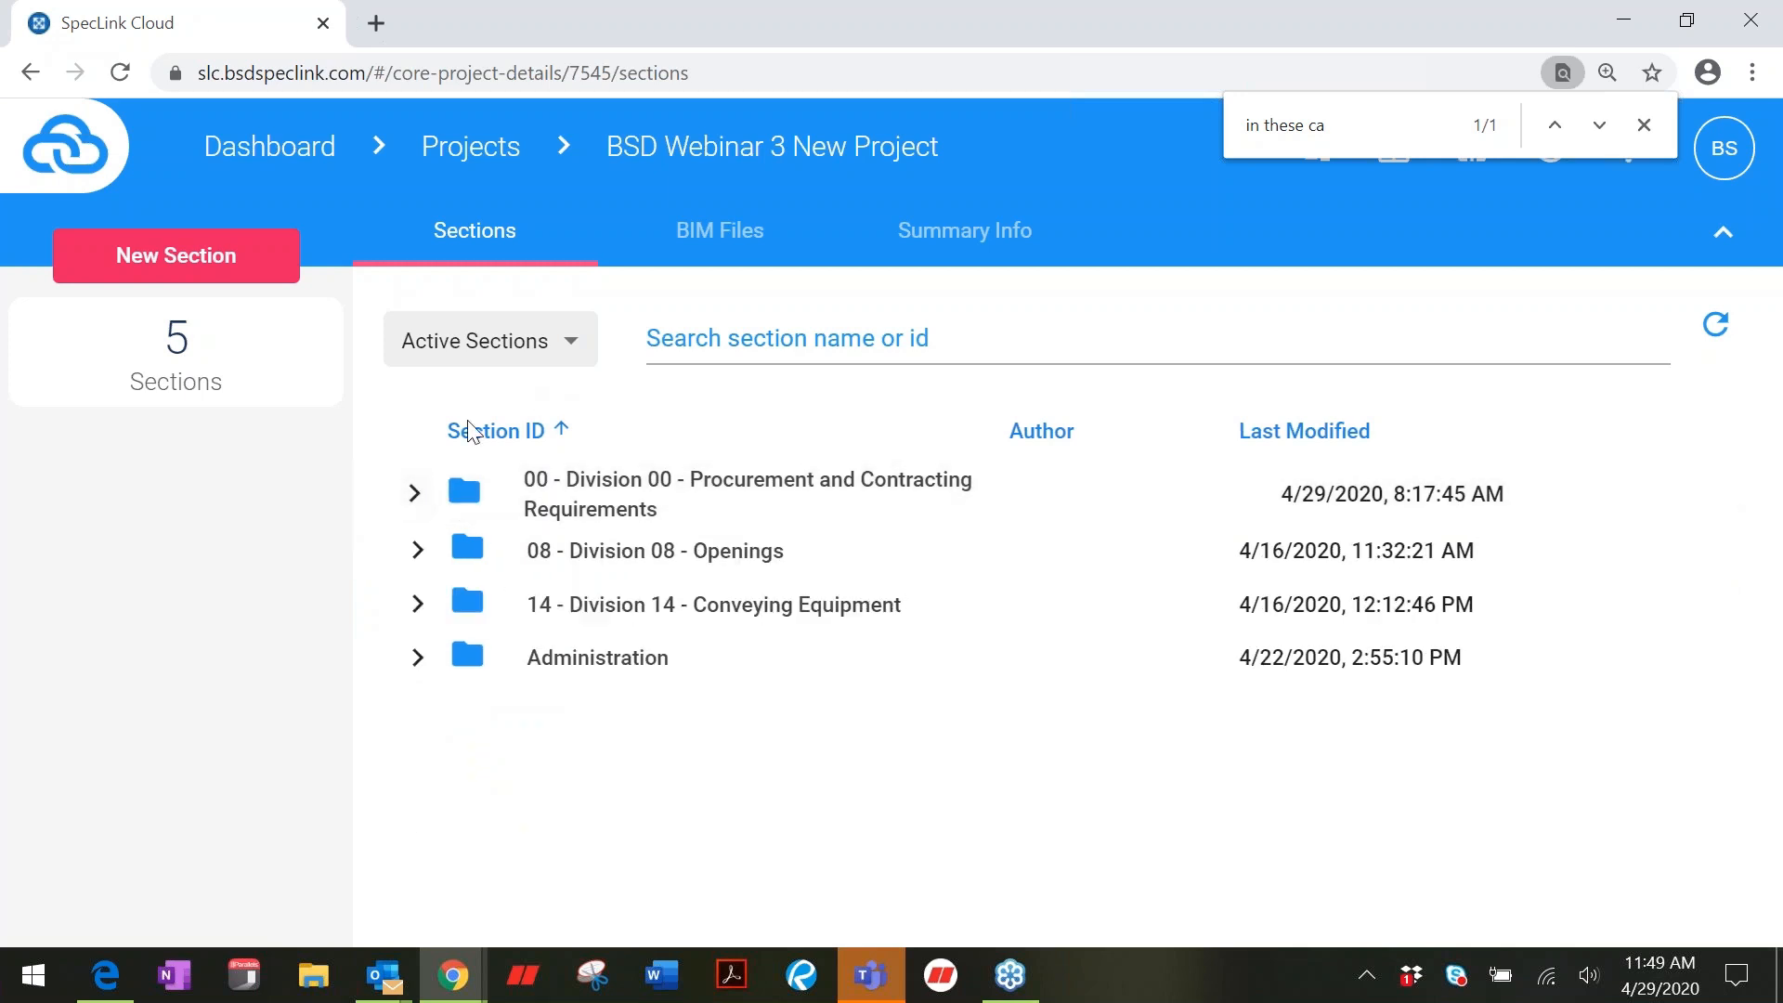
pyautogui.click(414, 493)
pyautogui.click(783, 614)
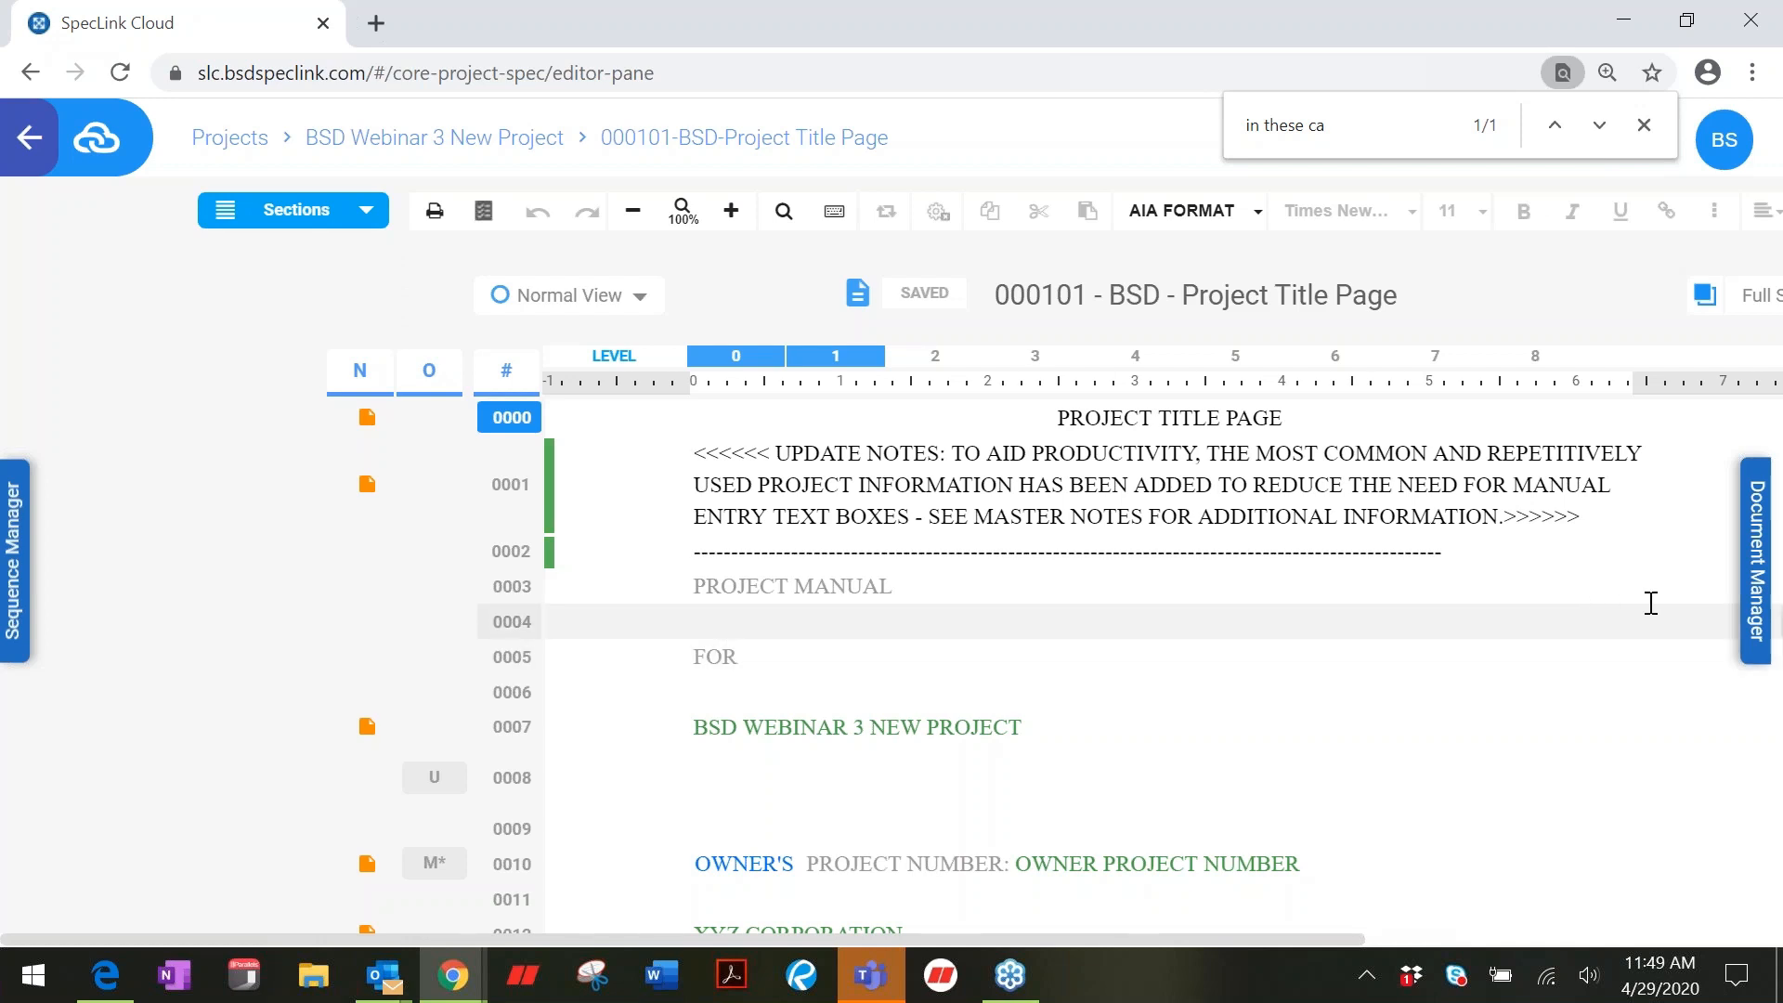
# Step: Display the project's global terms and look through the whole list of terms
pyautogui.click(1750, 599)
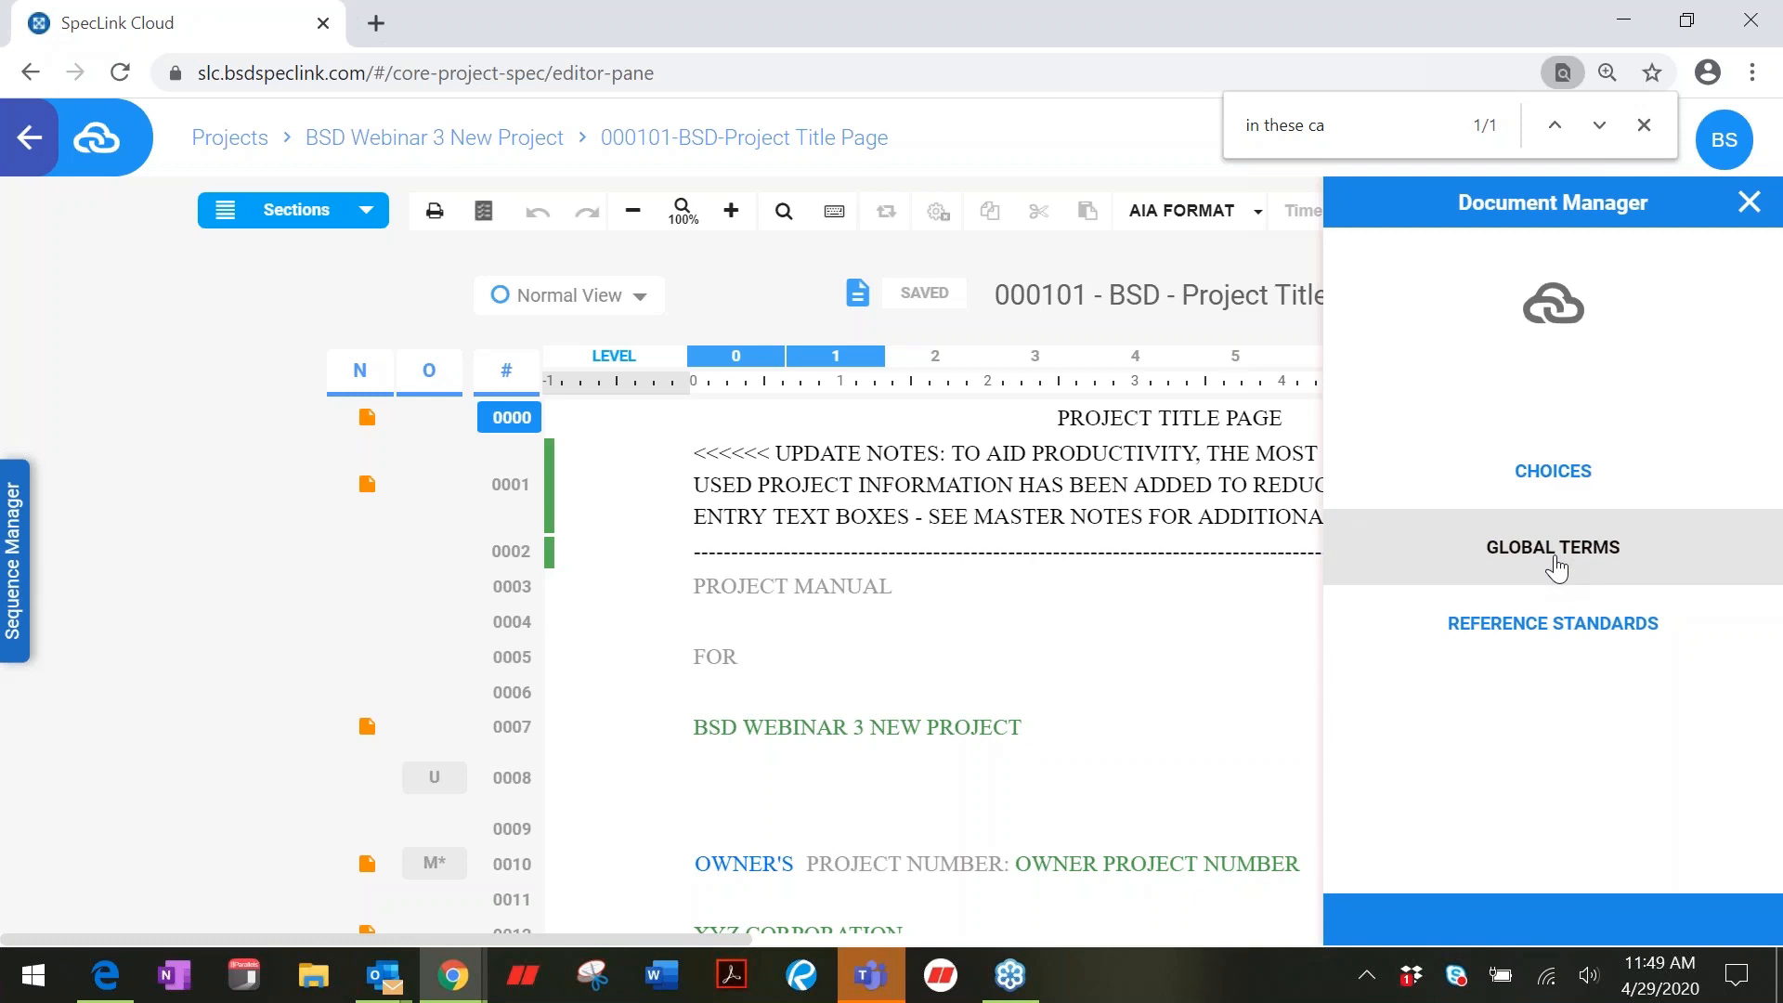
pyautogui.click(1552, 548)
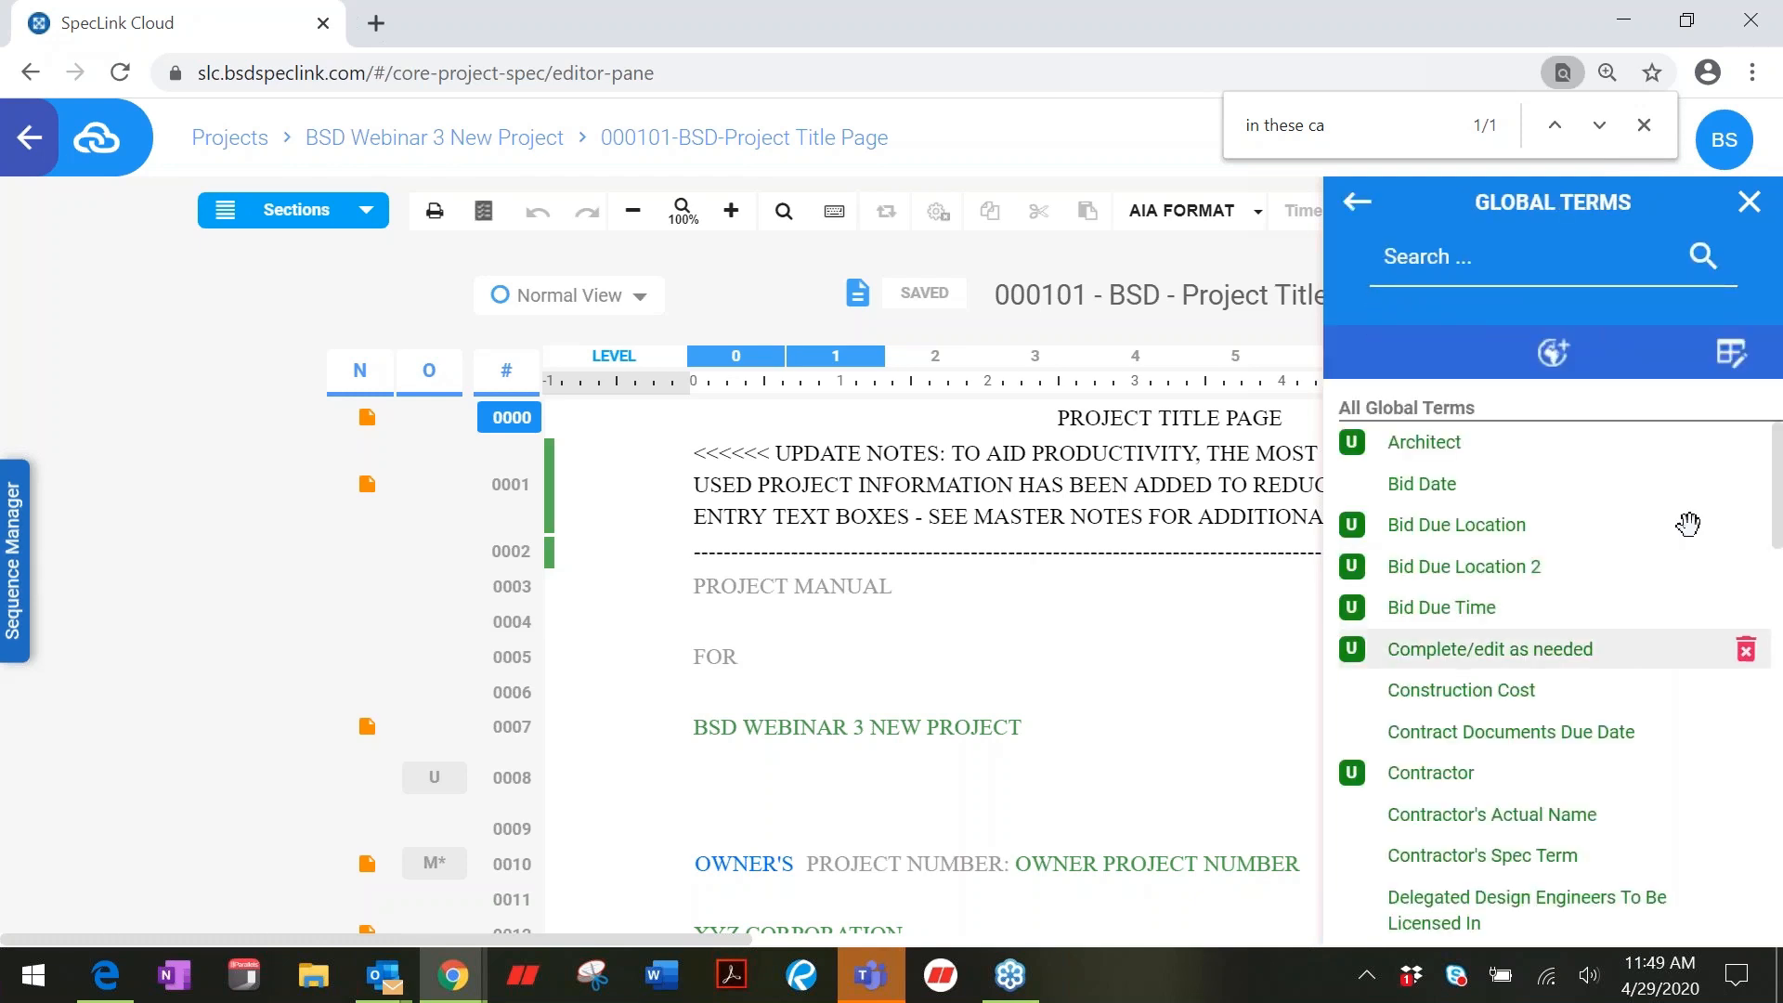
pyautogui.moveTo(1775, 501); pyautogui.dragTo(1761, 696)
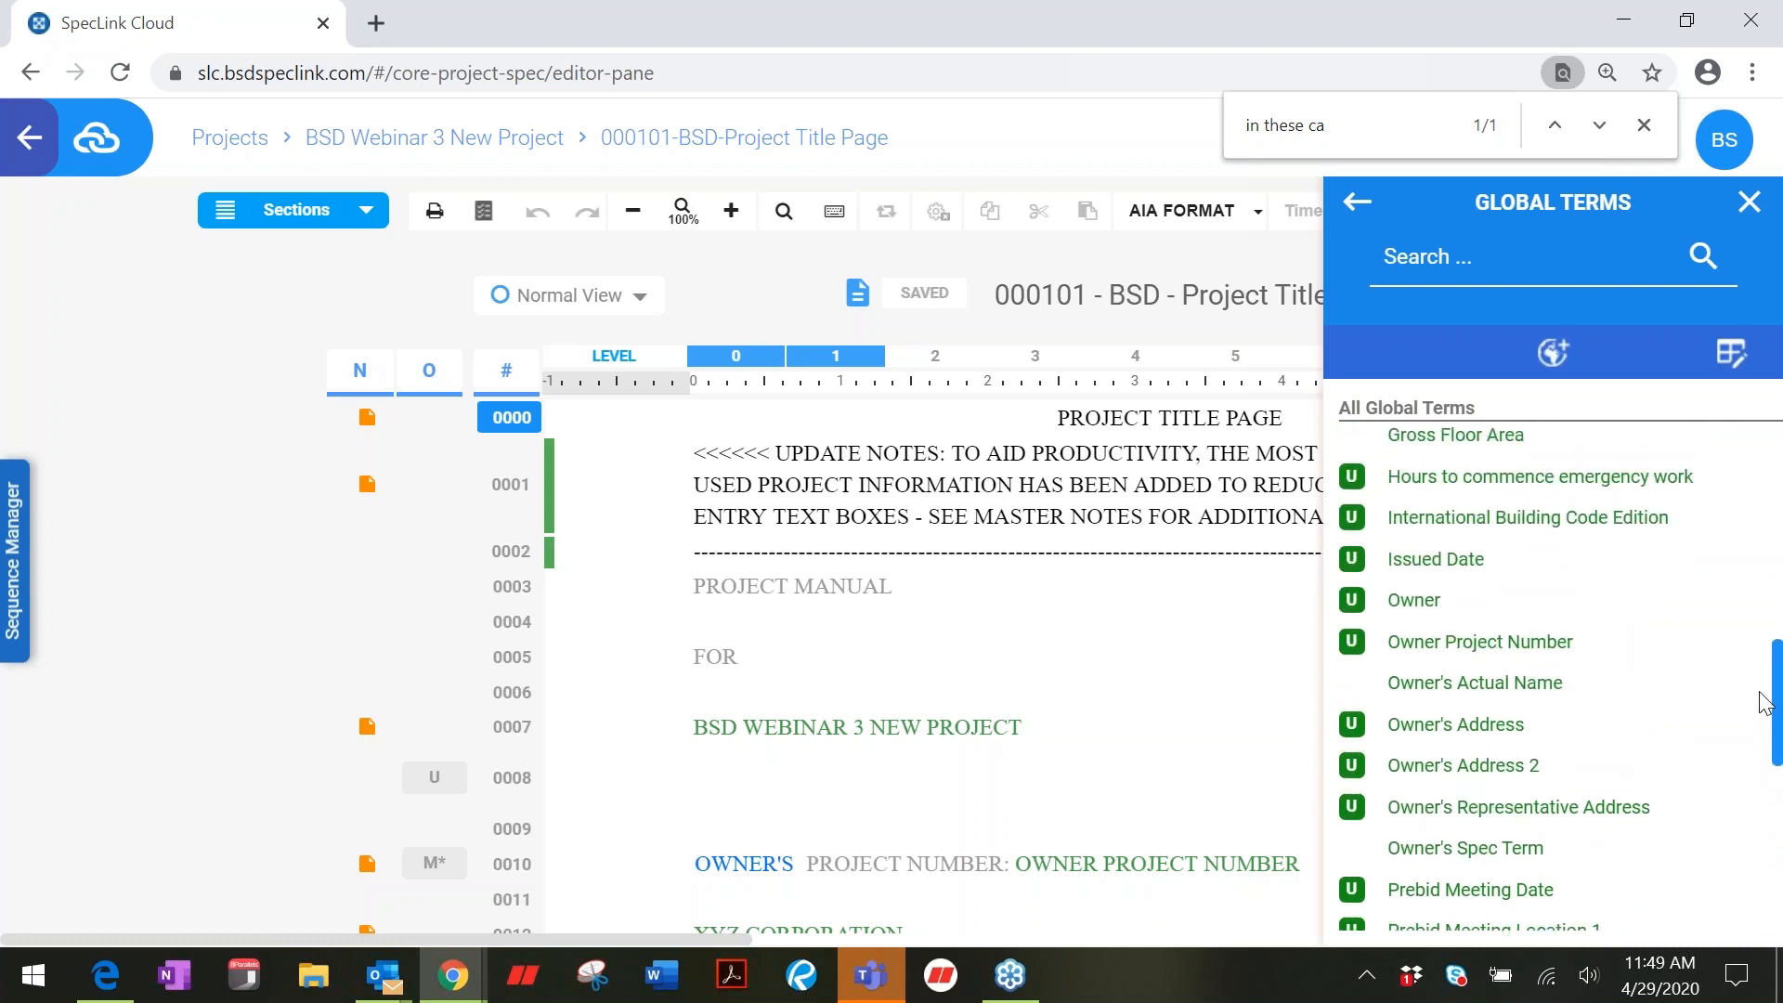
pyautogui.moveTo(1764, 703); pyautogui.dragTo(1754, 830)
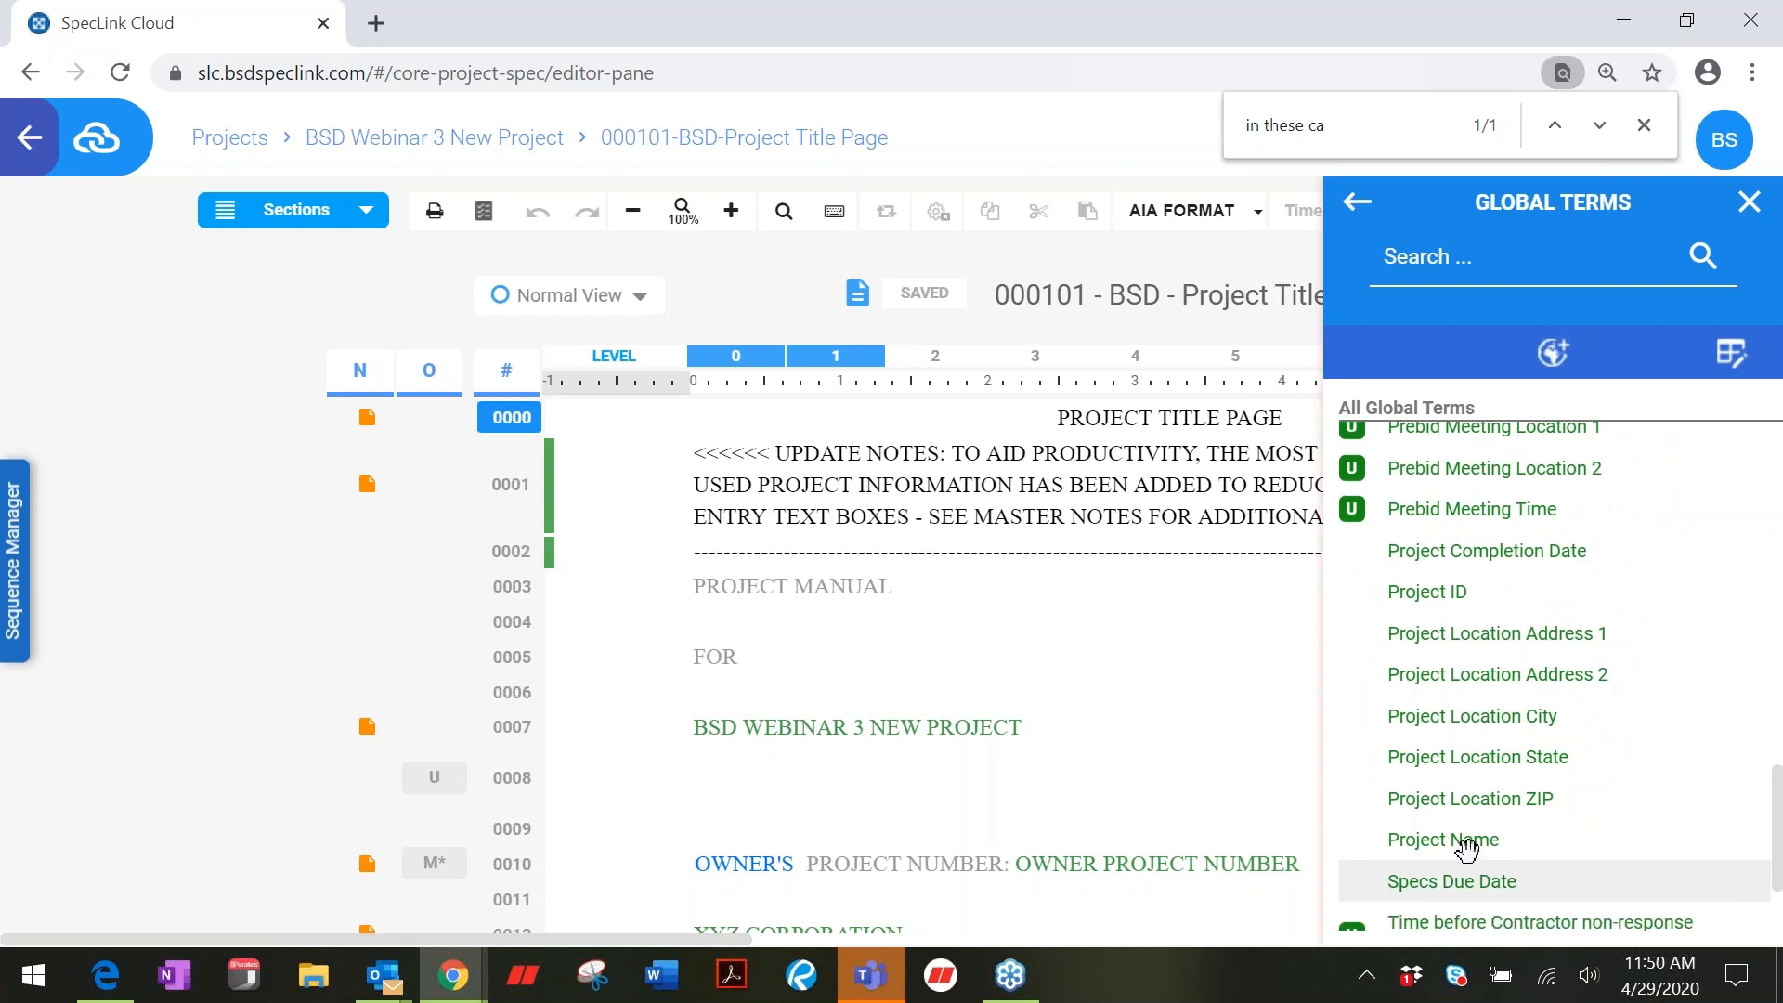
# Step: Open the global terms for value editing and set the Project Name to SPD Toxicology Lab building 27 TI
pyautogui.click(1725, 359)
pyautogui.moveTo(1774, 411); pyautogui.dragTo(1750, 825)
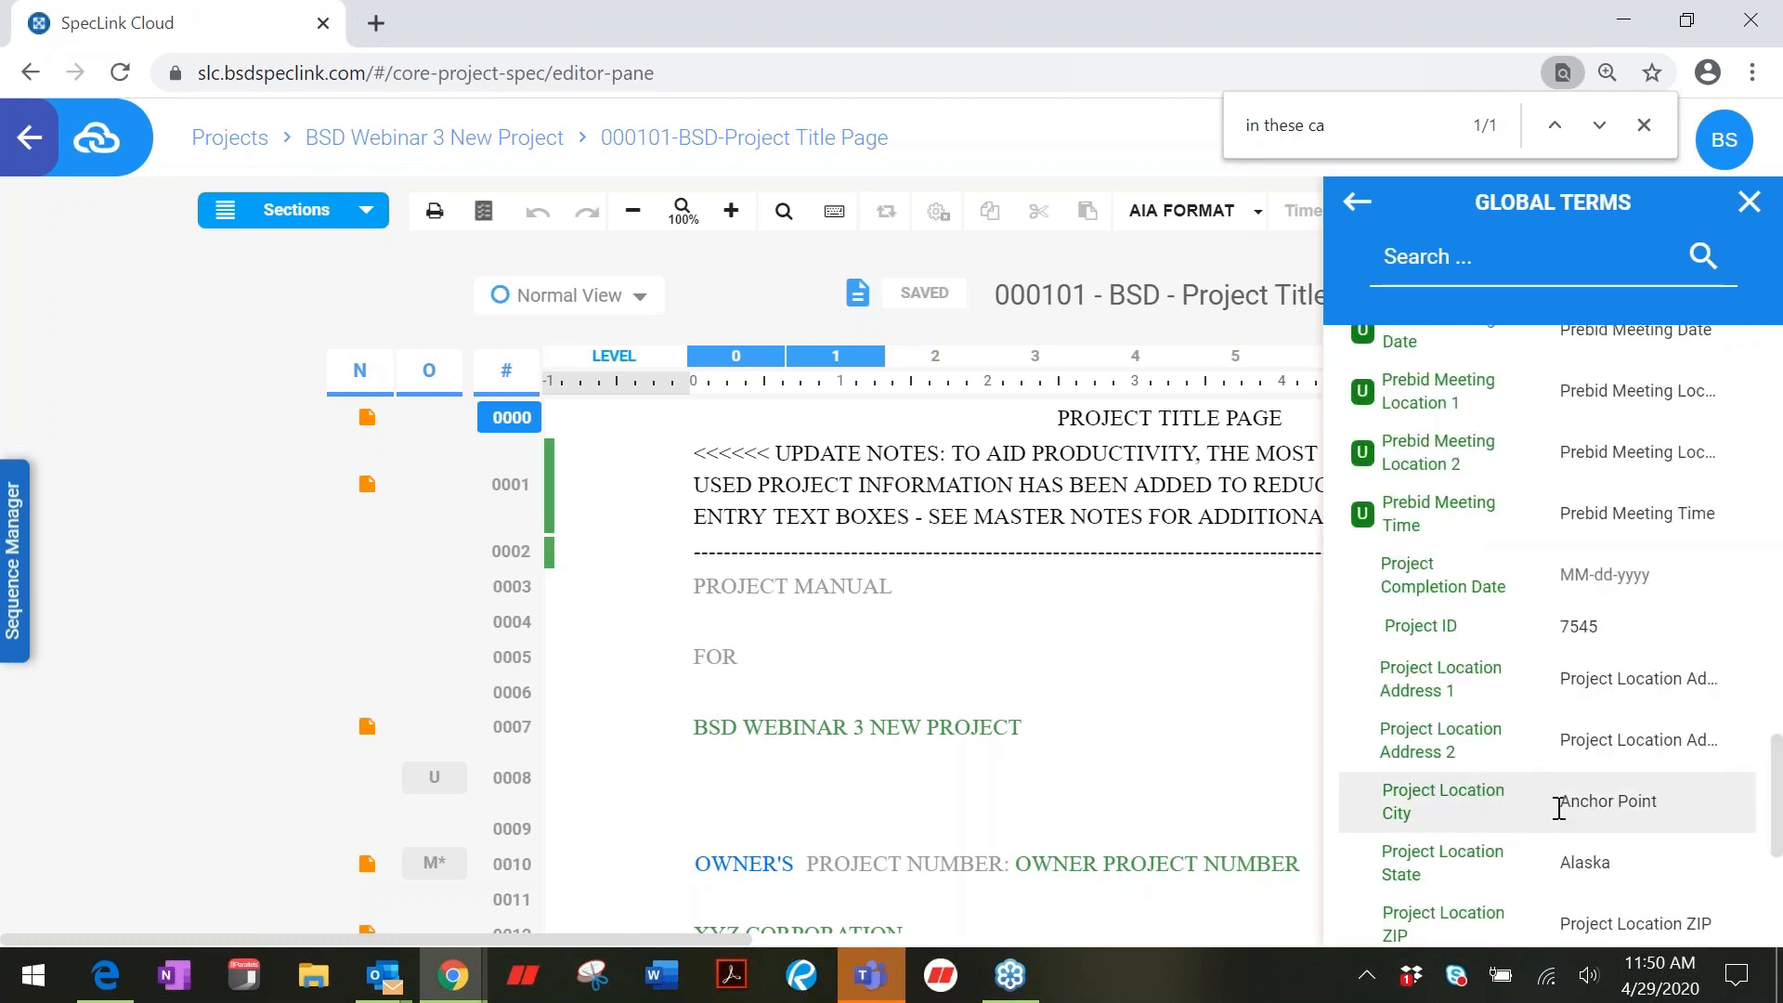
pyautogui.scroll(-3, 1560, 806)
pyautogui.click(1642, 697)
pyautogui.moveTo(1559, 696); pyautogui.dragTo(1755, 716)
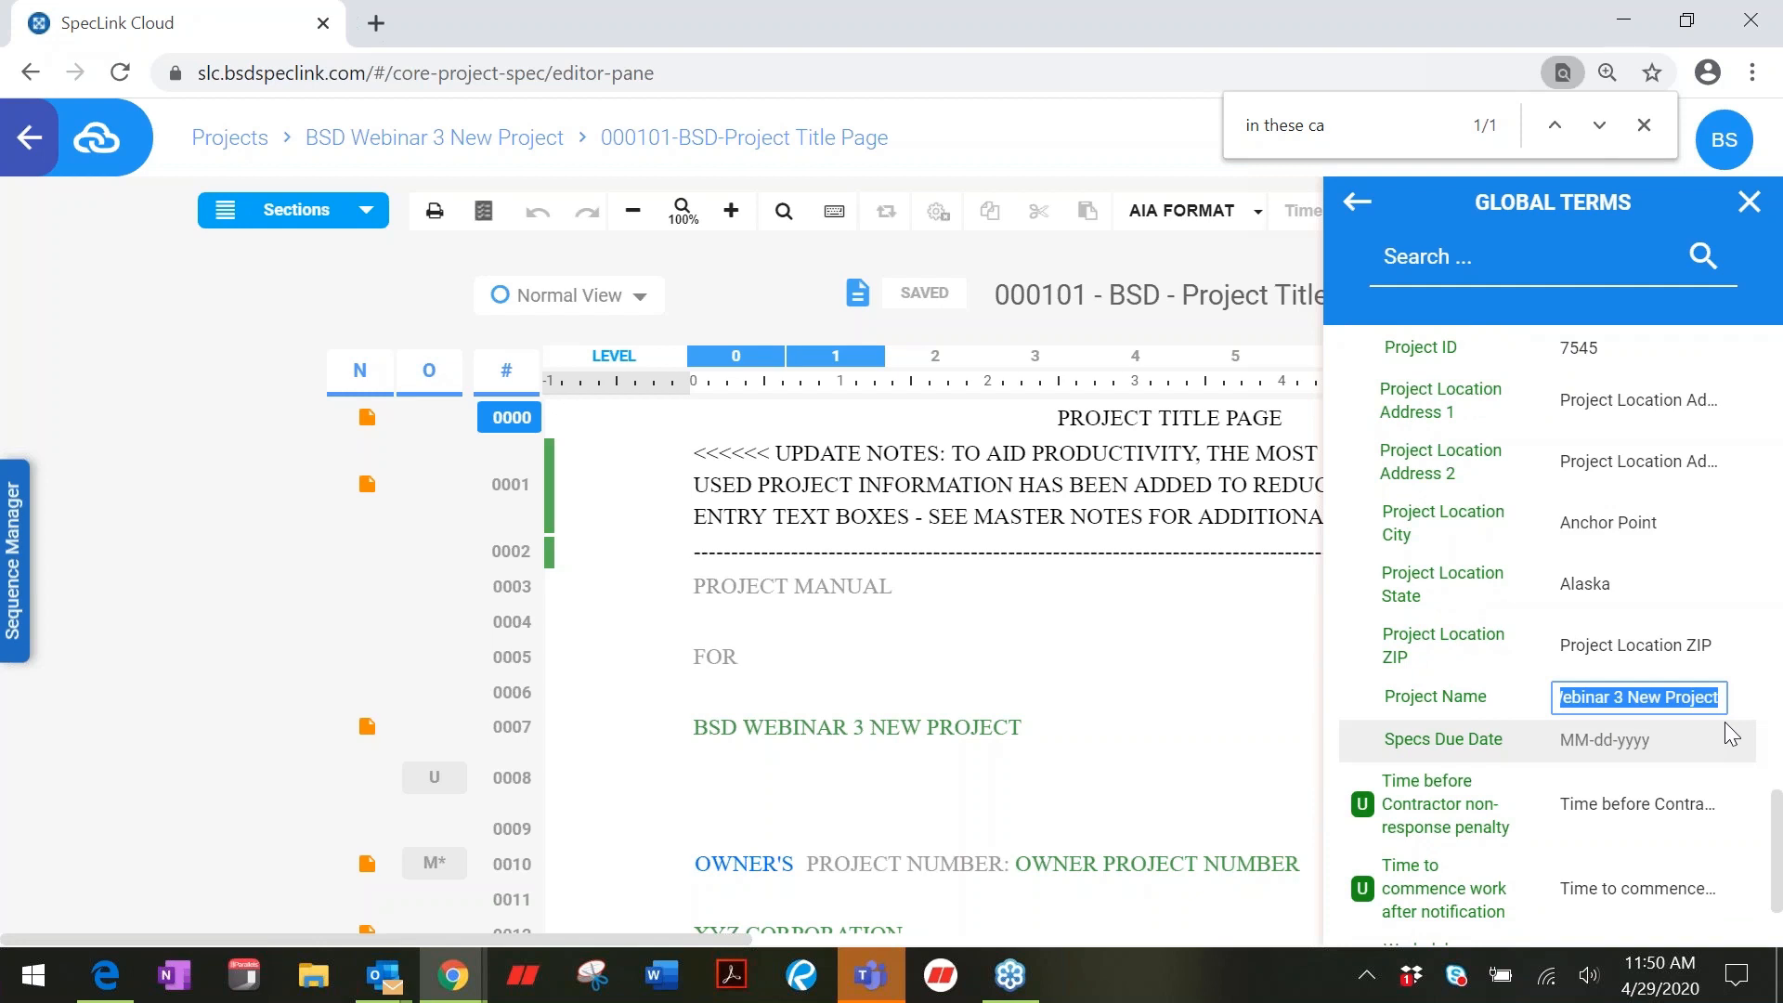
pyautogui.write('SPE')
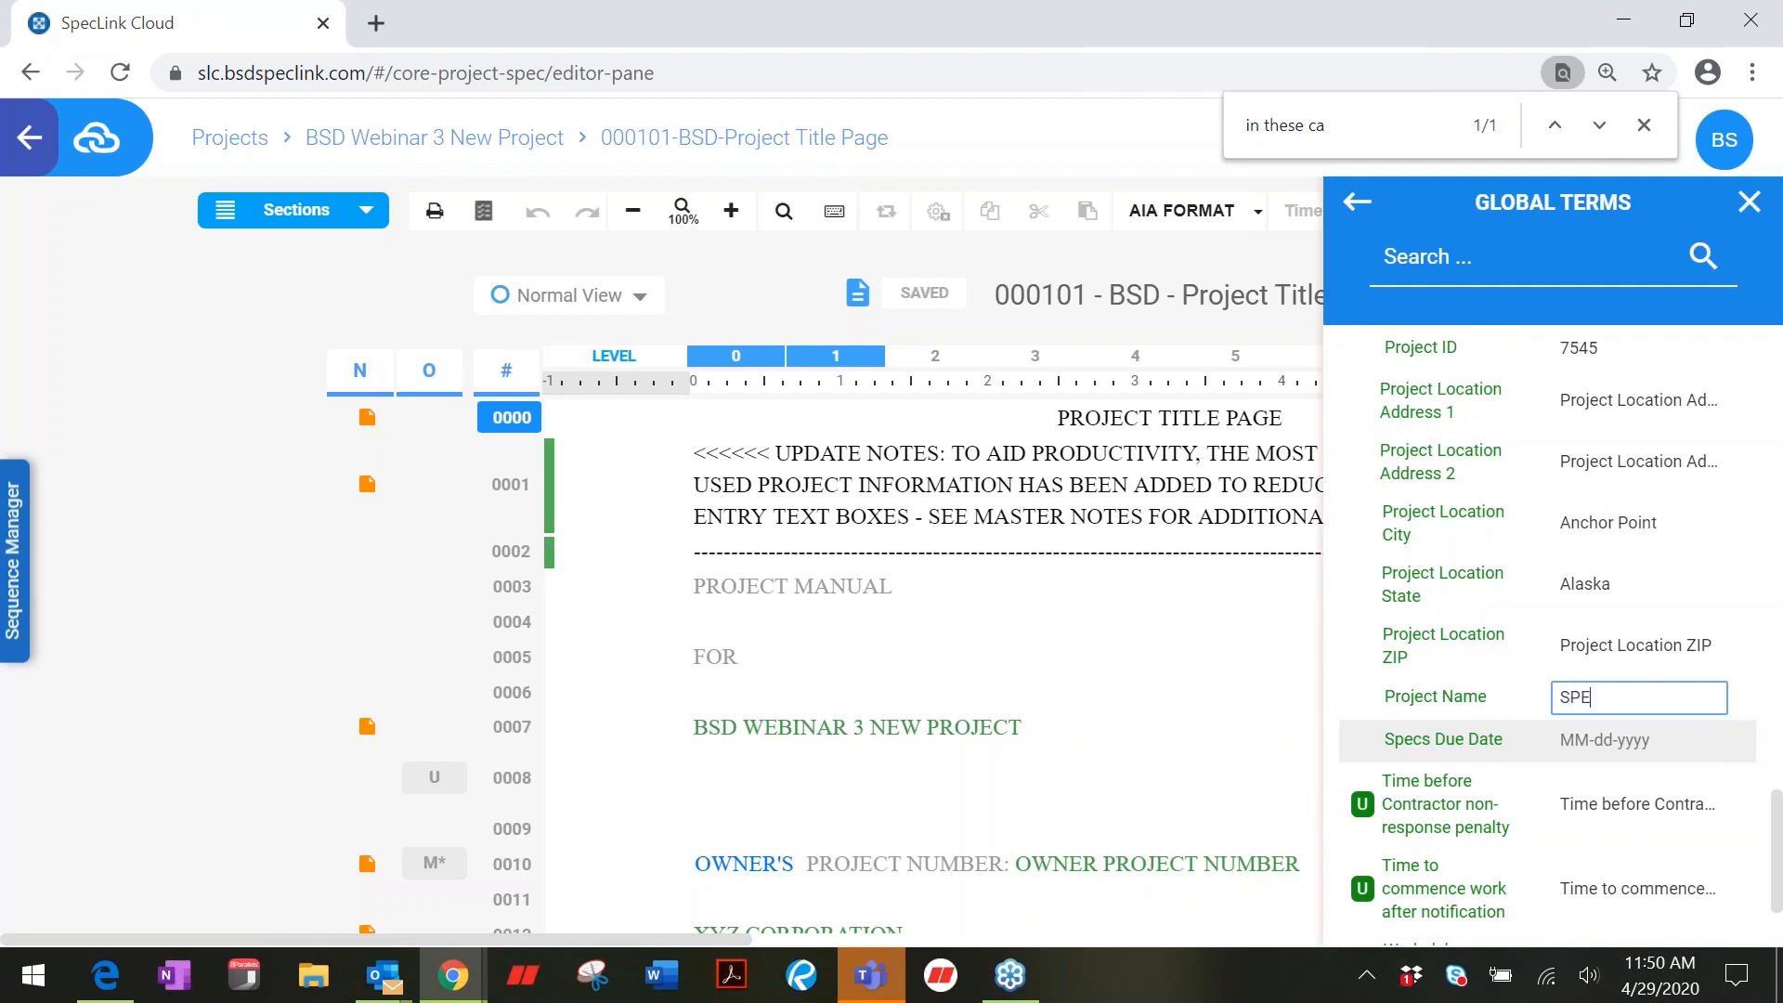
pyautogui.write('D ')
pyautogui.write('Toxico')
pyautogui.write('logy Lab building')
pyautogui.write(' 2')
pyautogui.write('7')
pyautogui.write(' Tl')
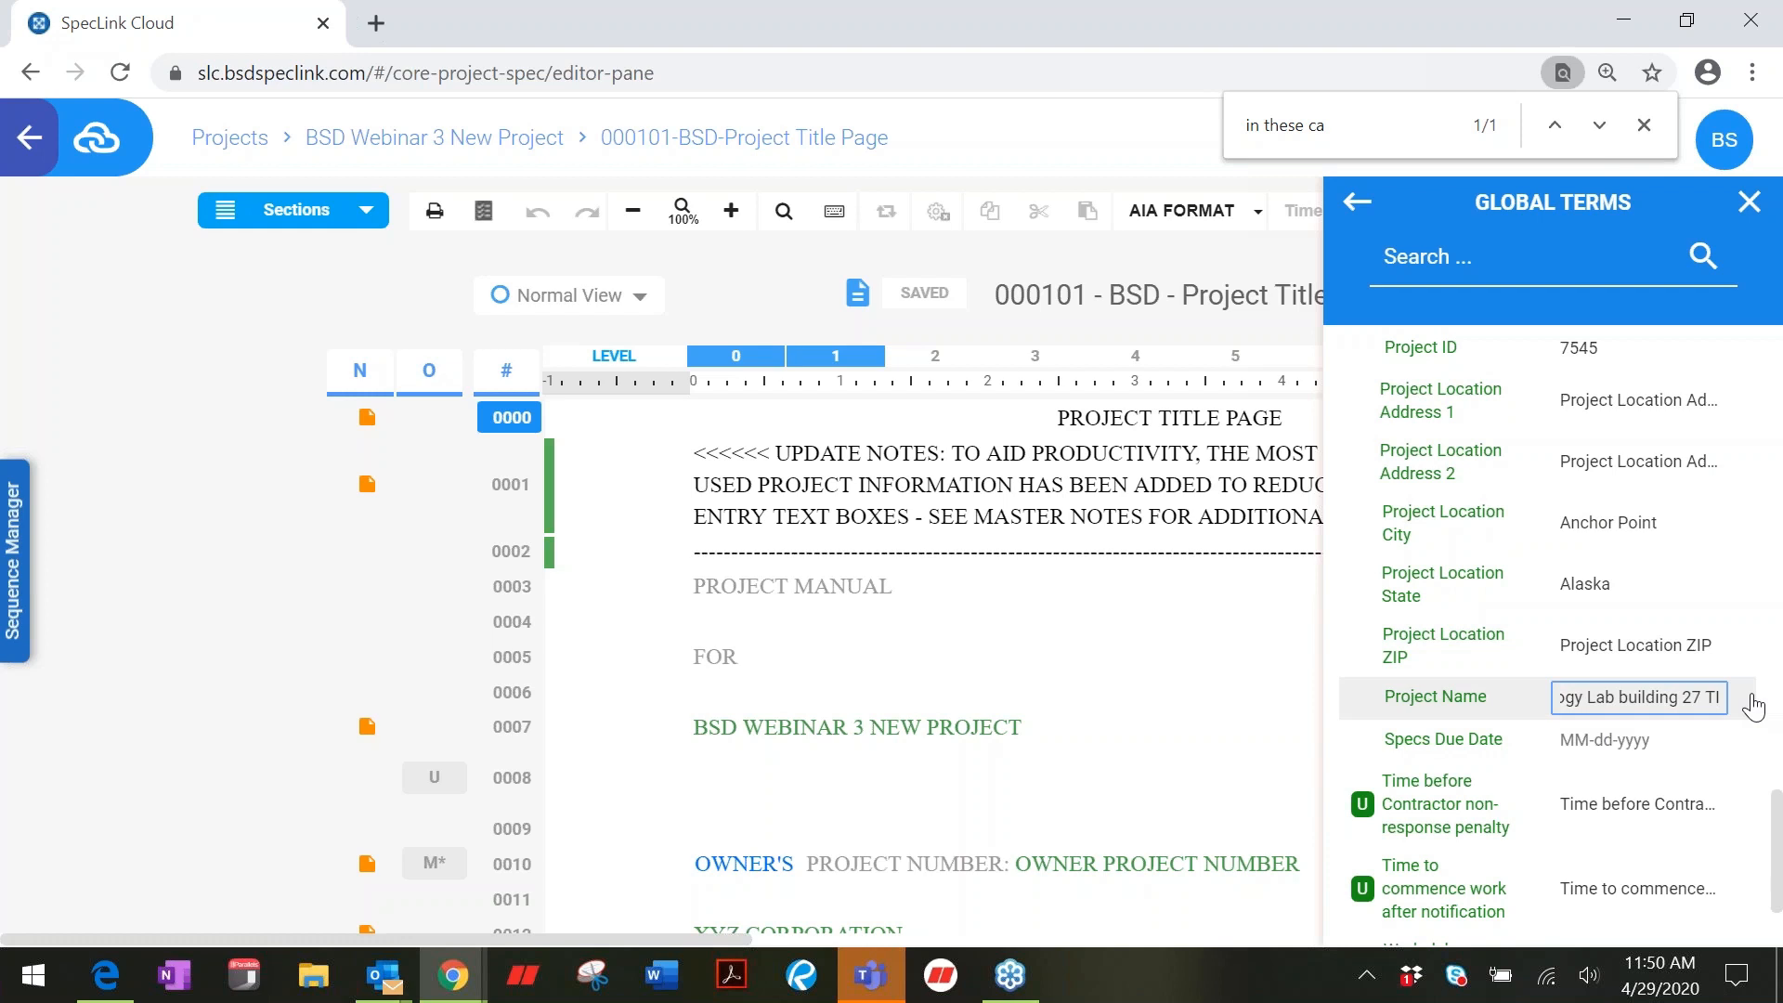
pyautogui.scroll(-2, 1775, 836)
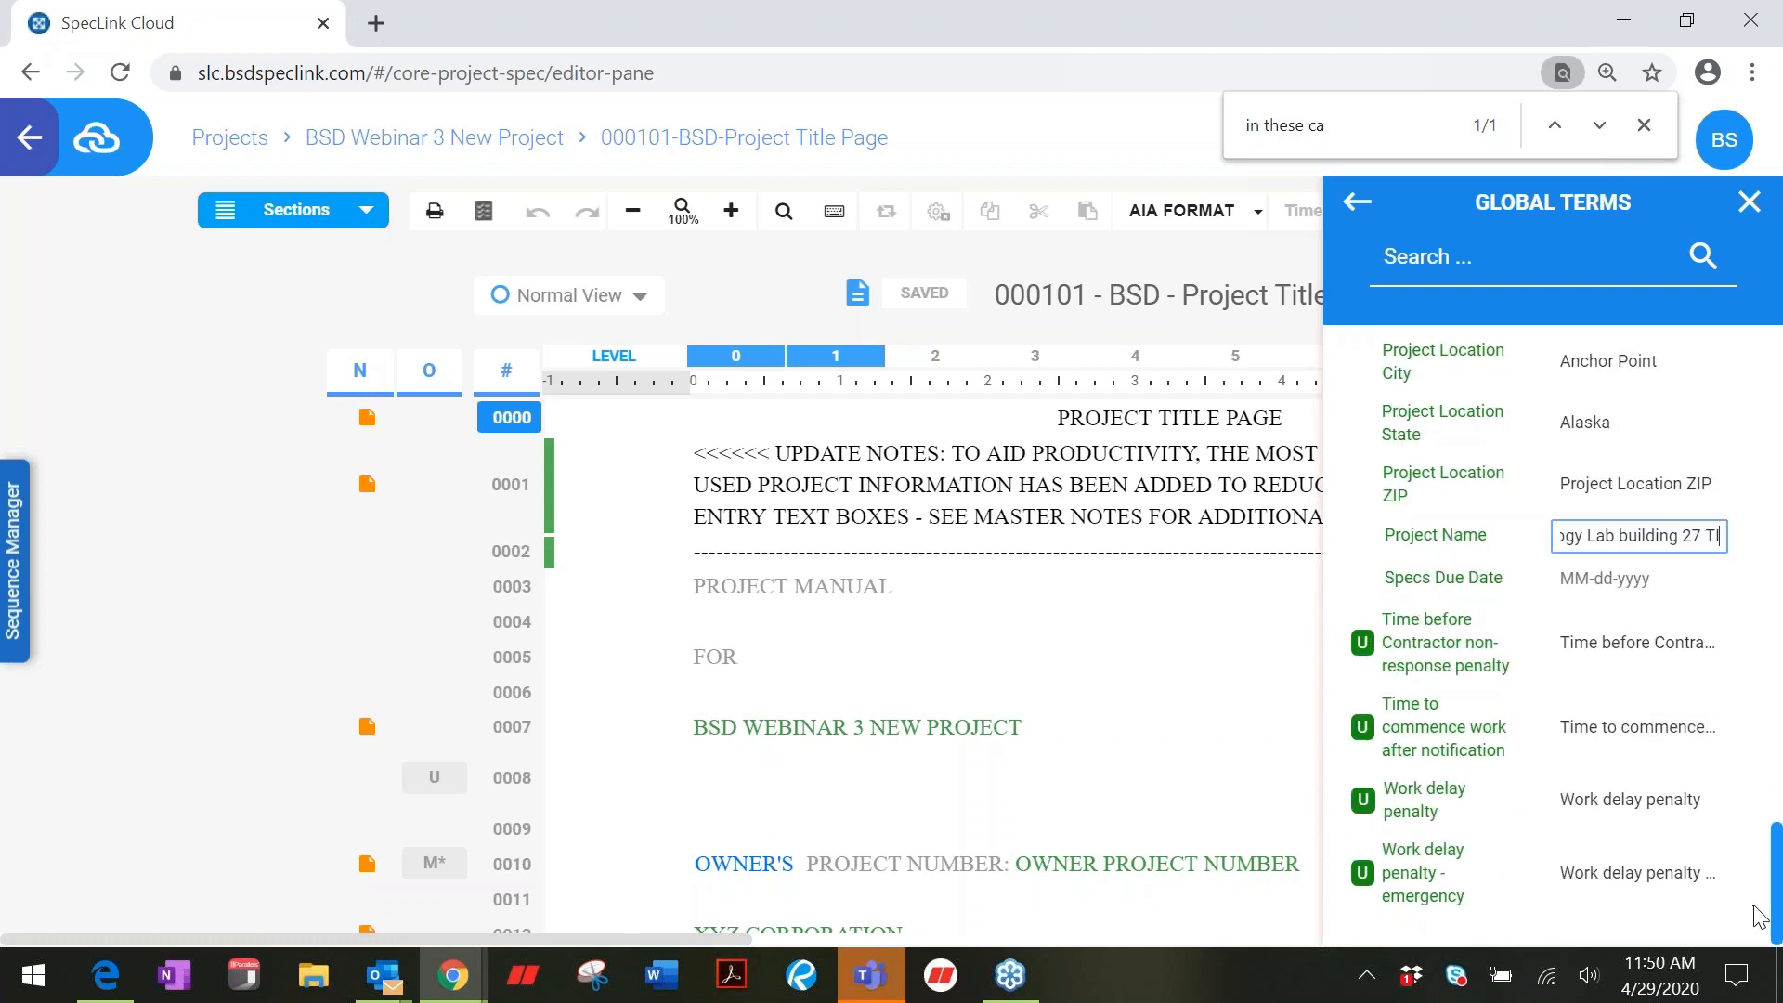
pyautogui.scroll(1, 1771, 845)
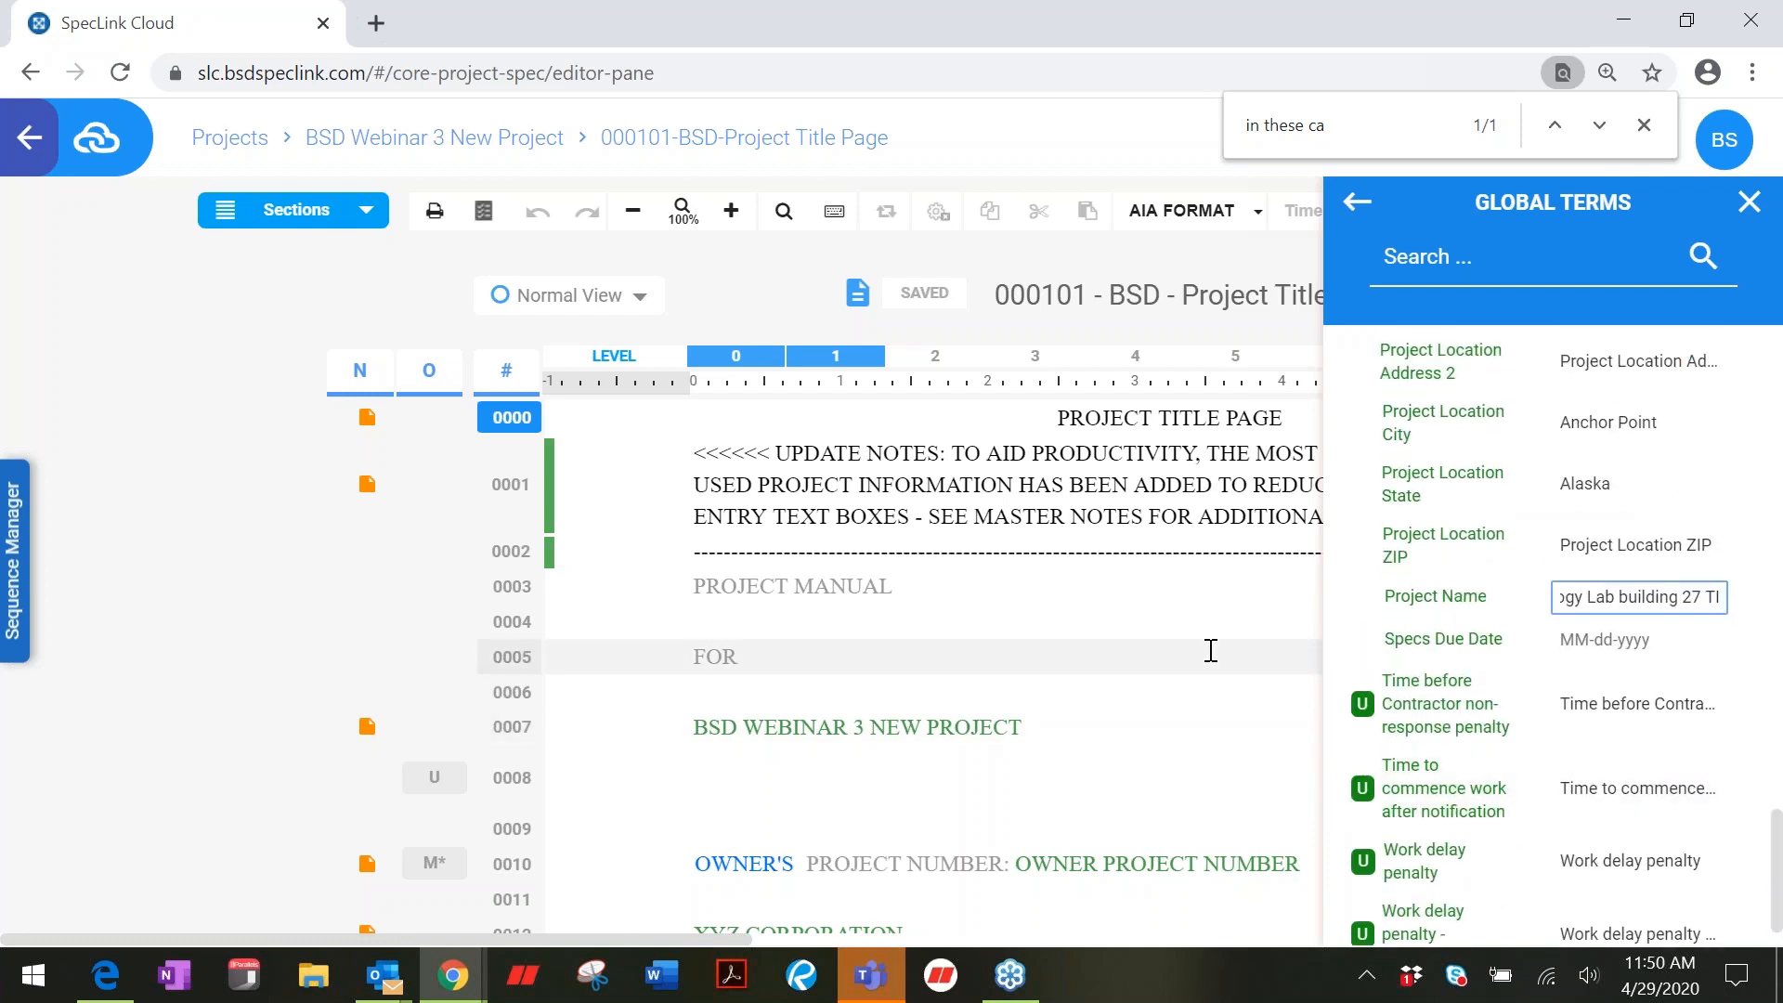
pyautogui.click(1438, 256)
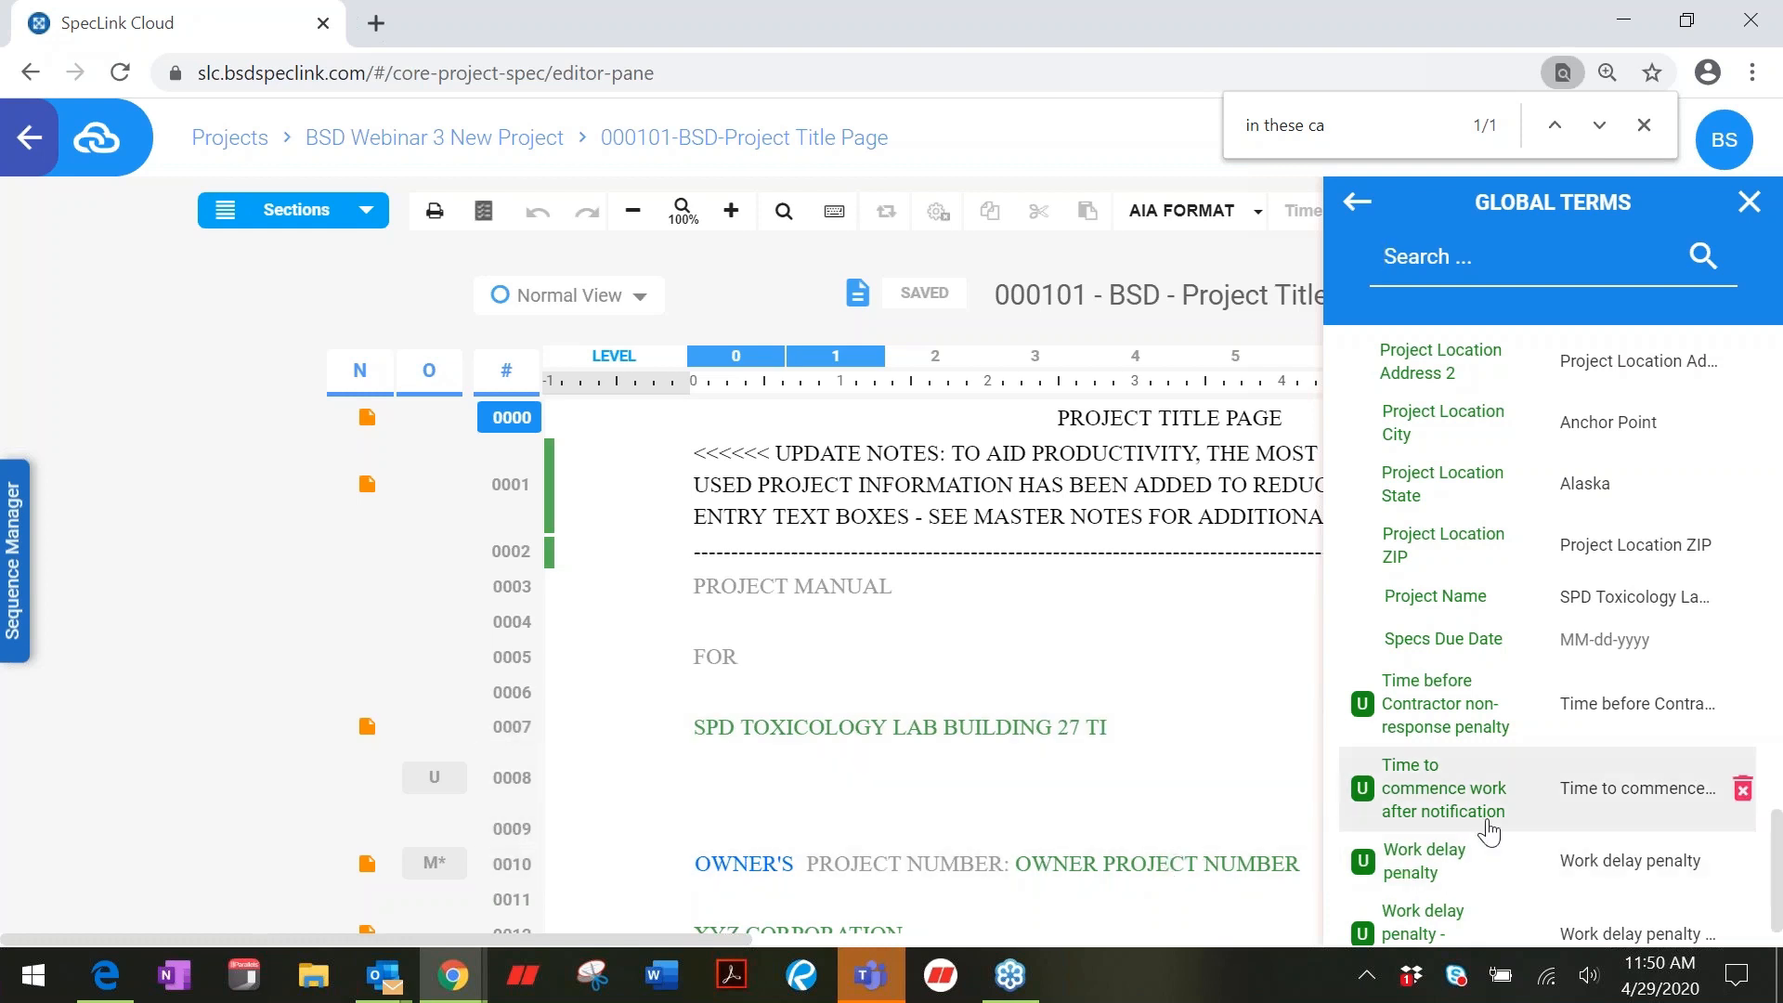
# Step: Set the Owner Project Number global term to 1234 and apply it to the title page
pyautogui.scroll(-1, 1489, 826)
pyautogui.scroll(8, 1547, 798)
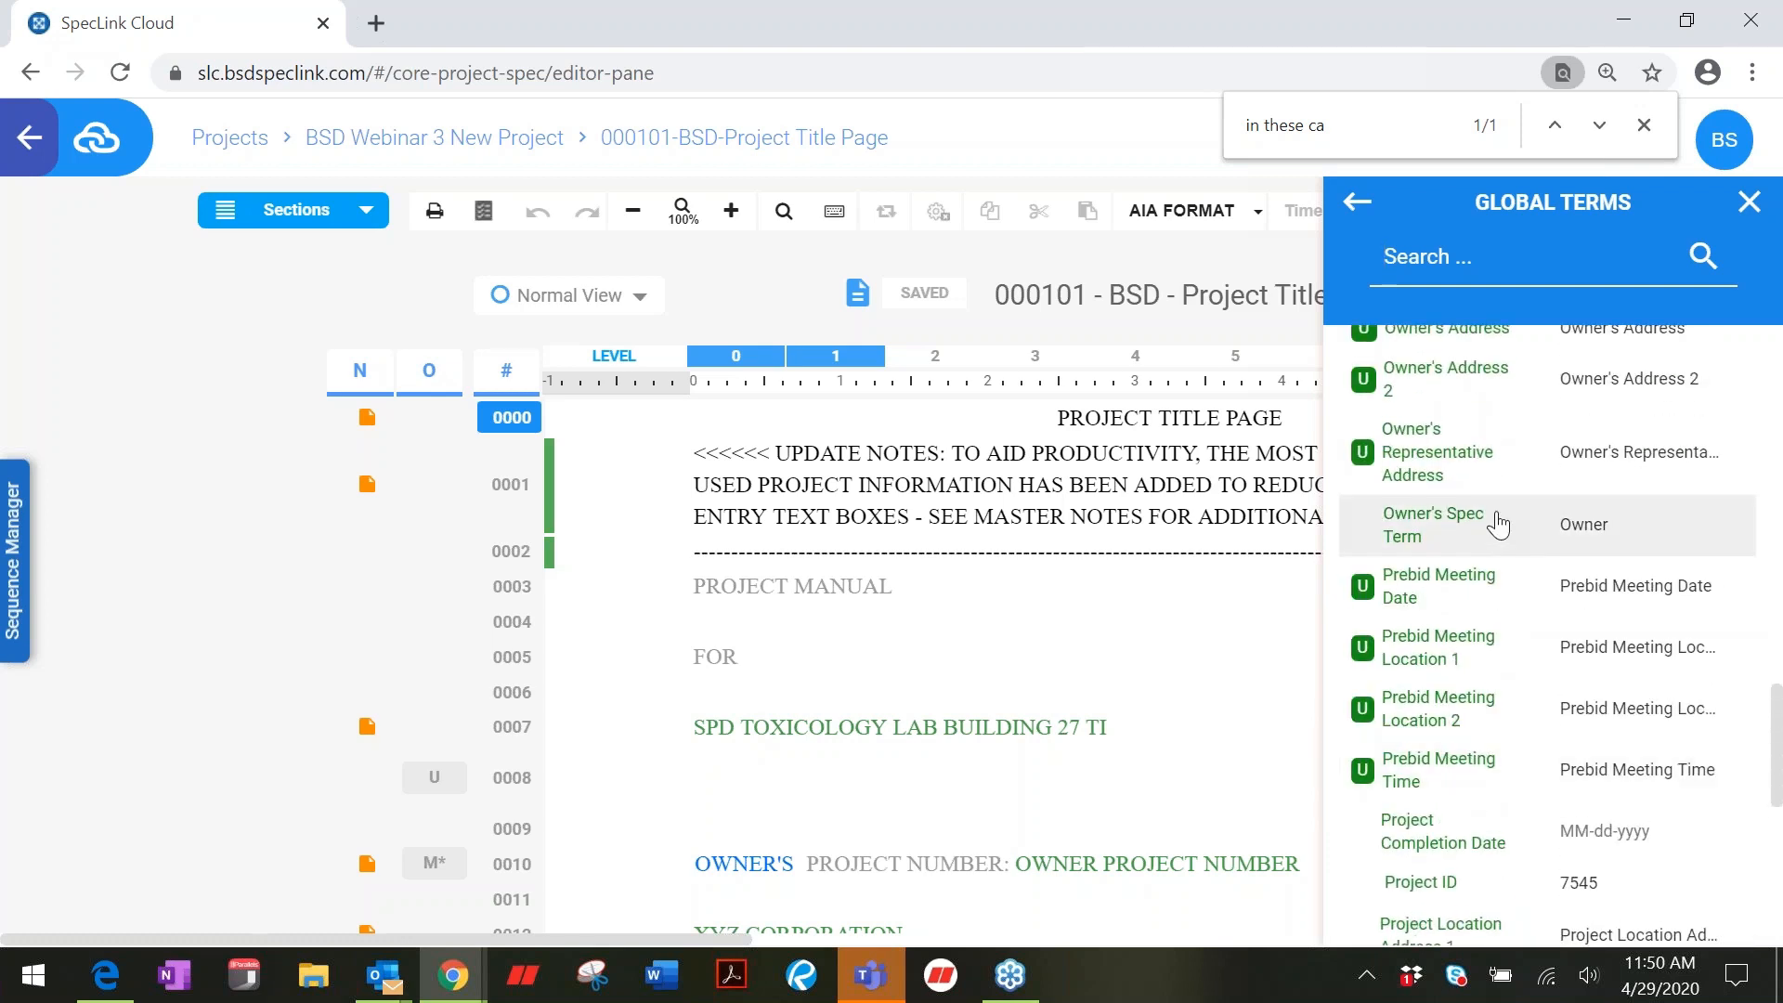
pyautogui.scroll(2, 1497, 526)
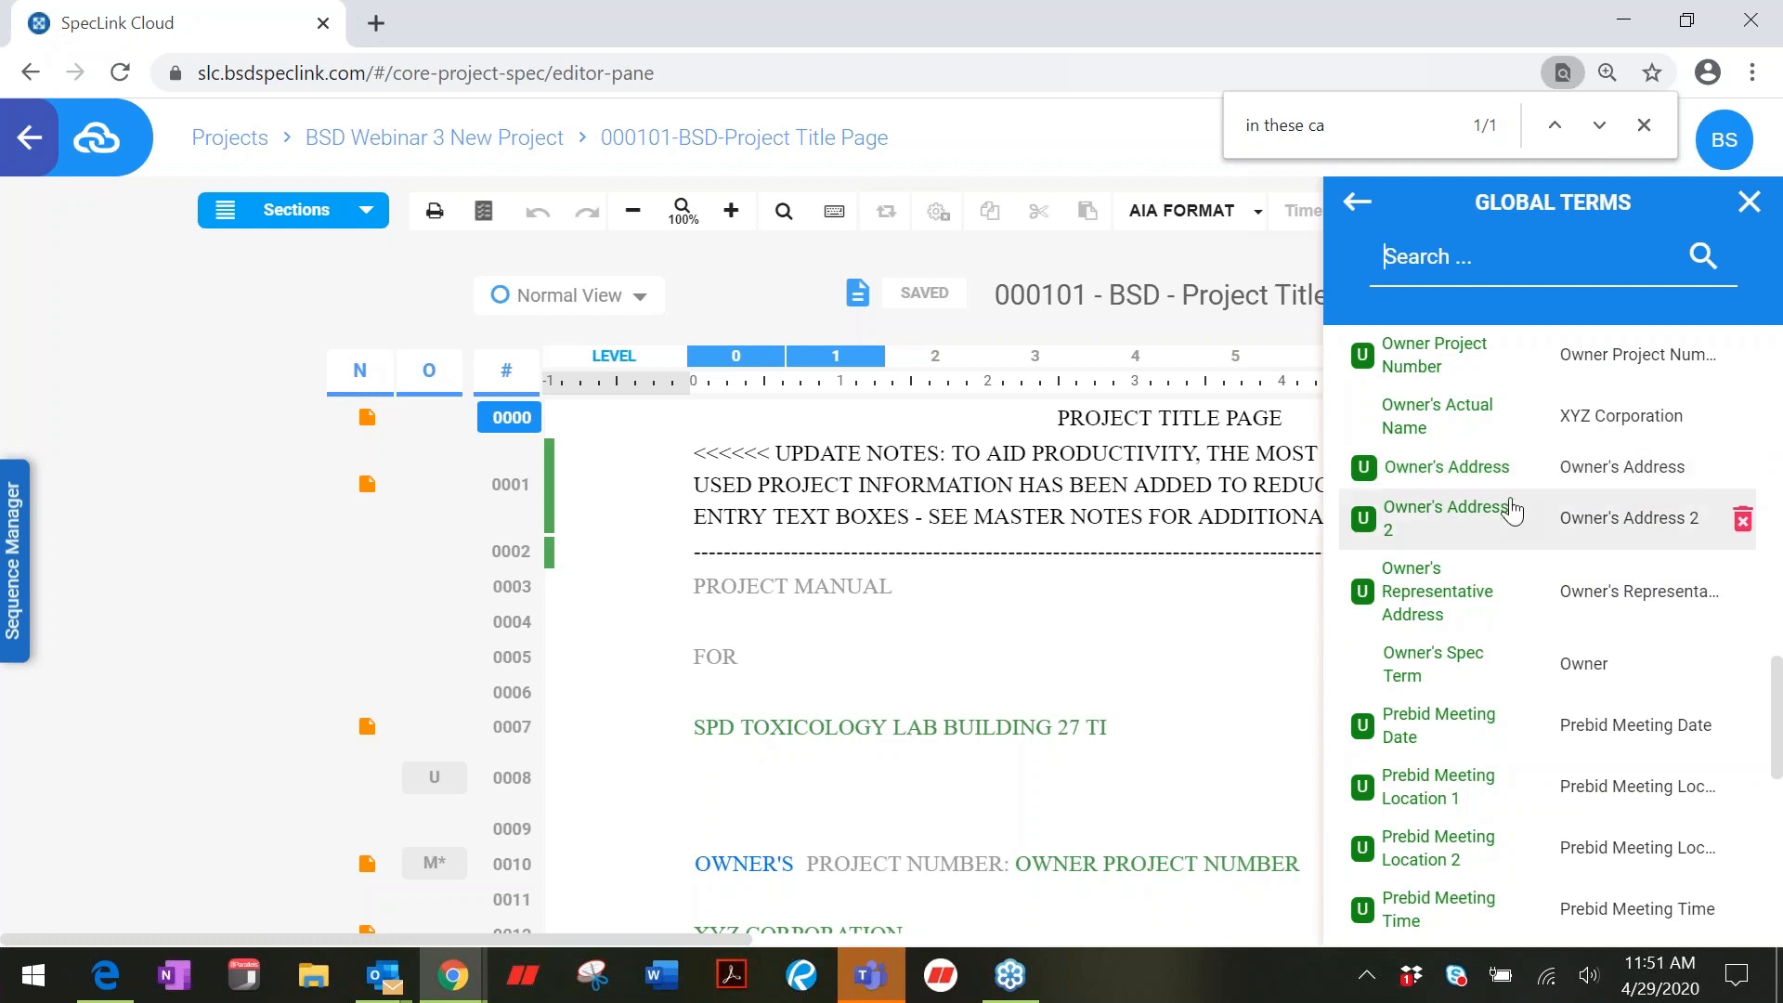
pyautogui.scroll(1, 1513, 509)
pyautogui.click(1628, 501)
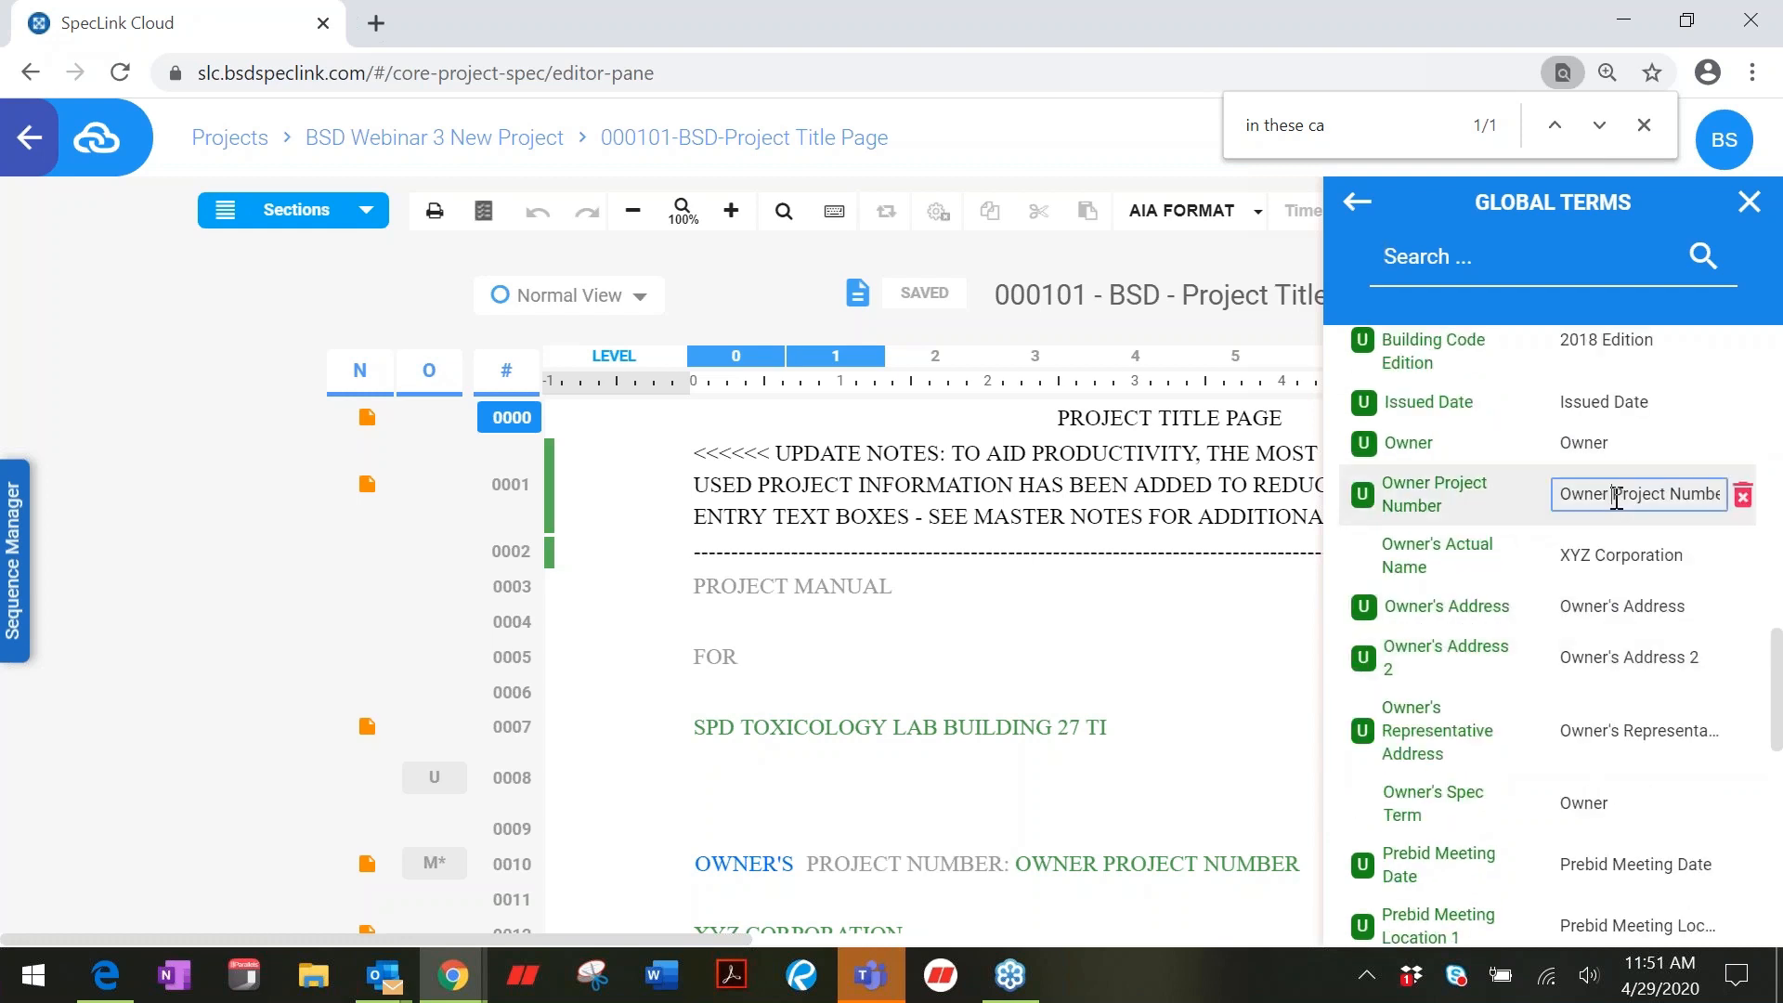
pyautogui.moveTo(1556, 493); pyautogui.dragTo(1758, 514)
pyautogui.write('12')
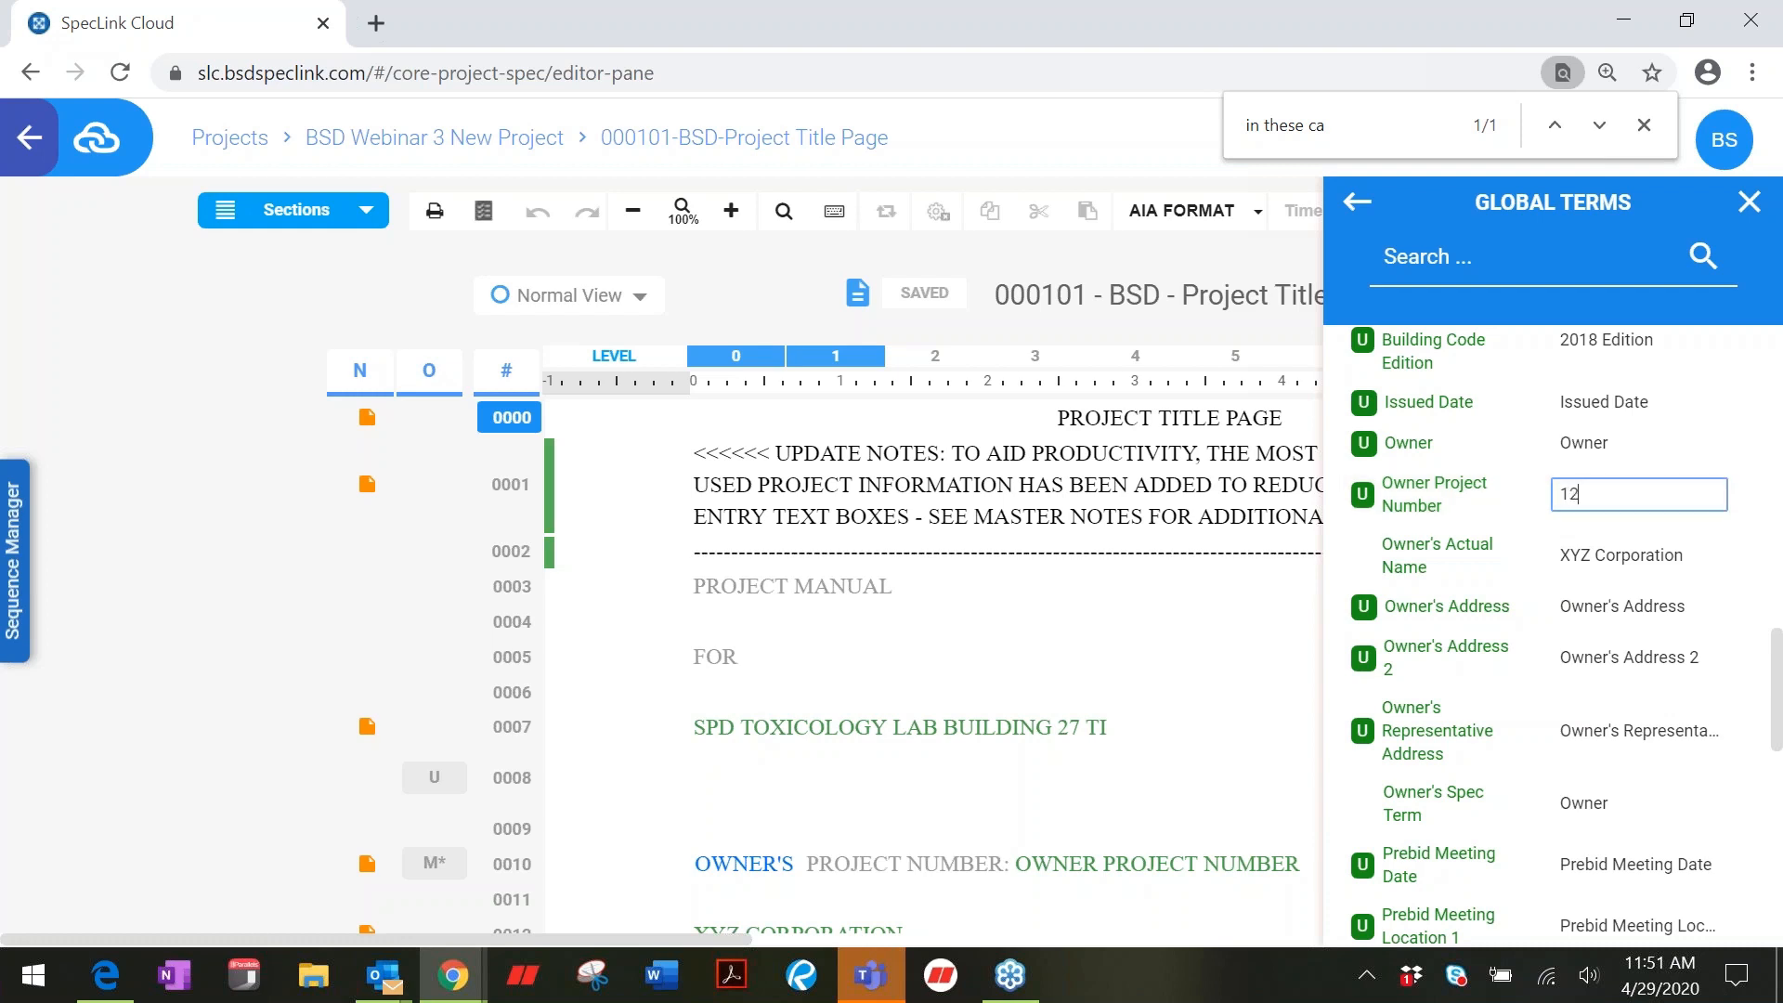
pyautogui.write('34')
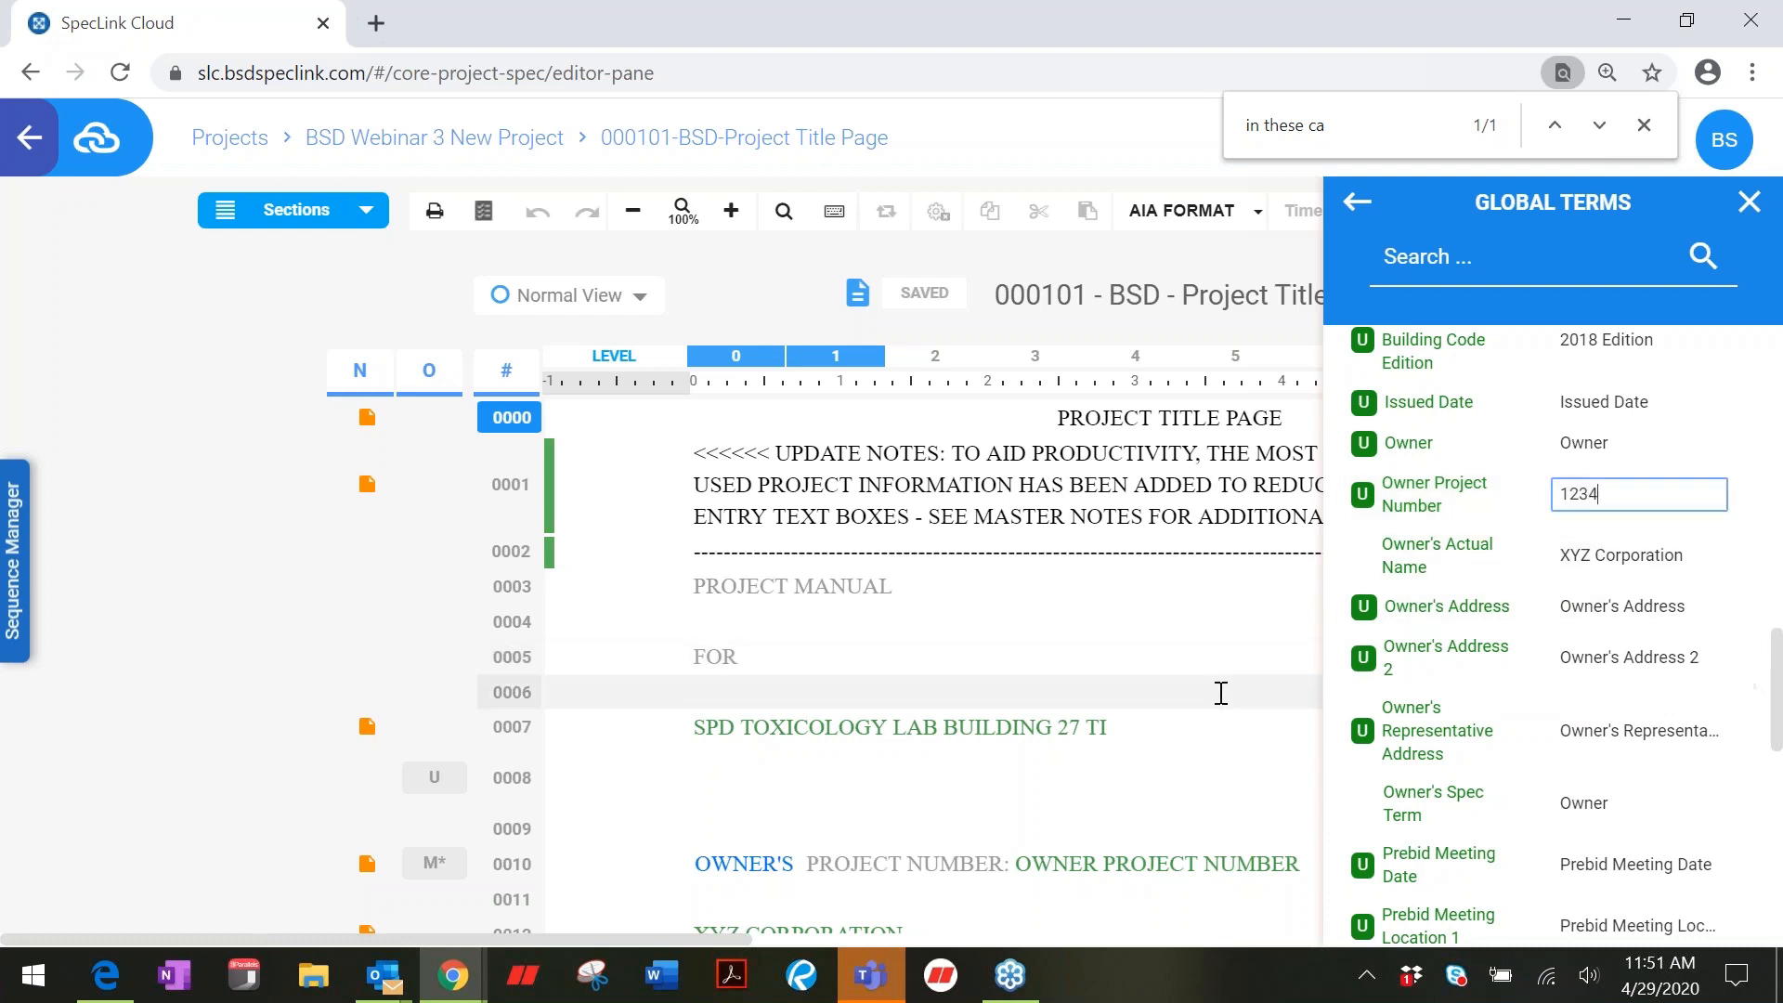
pyautogui.click(1277, 653)
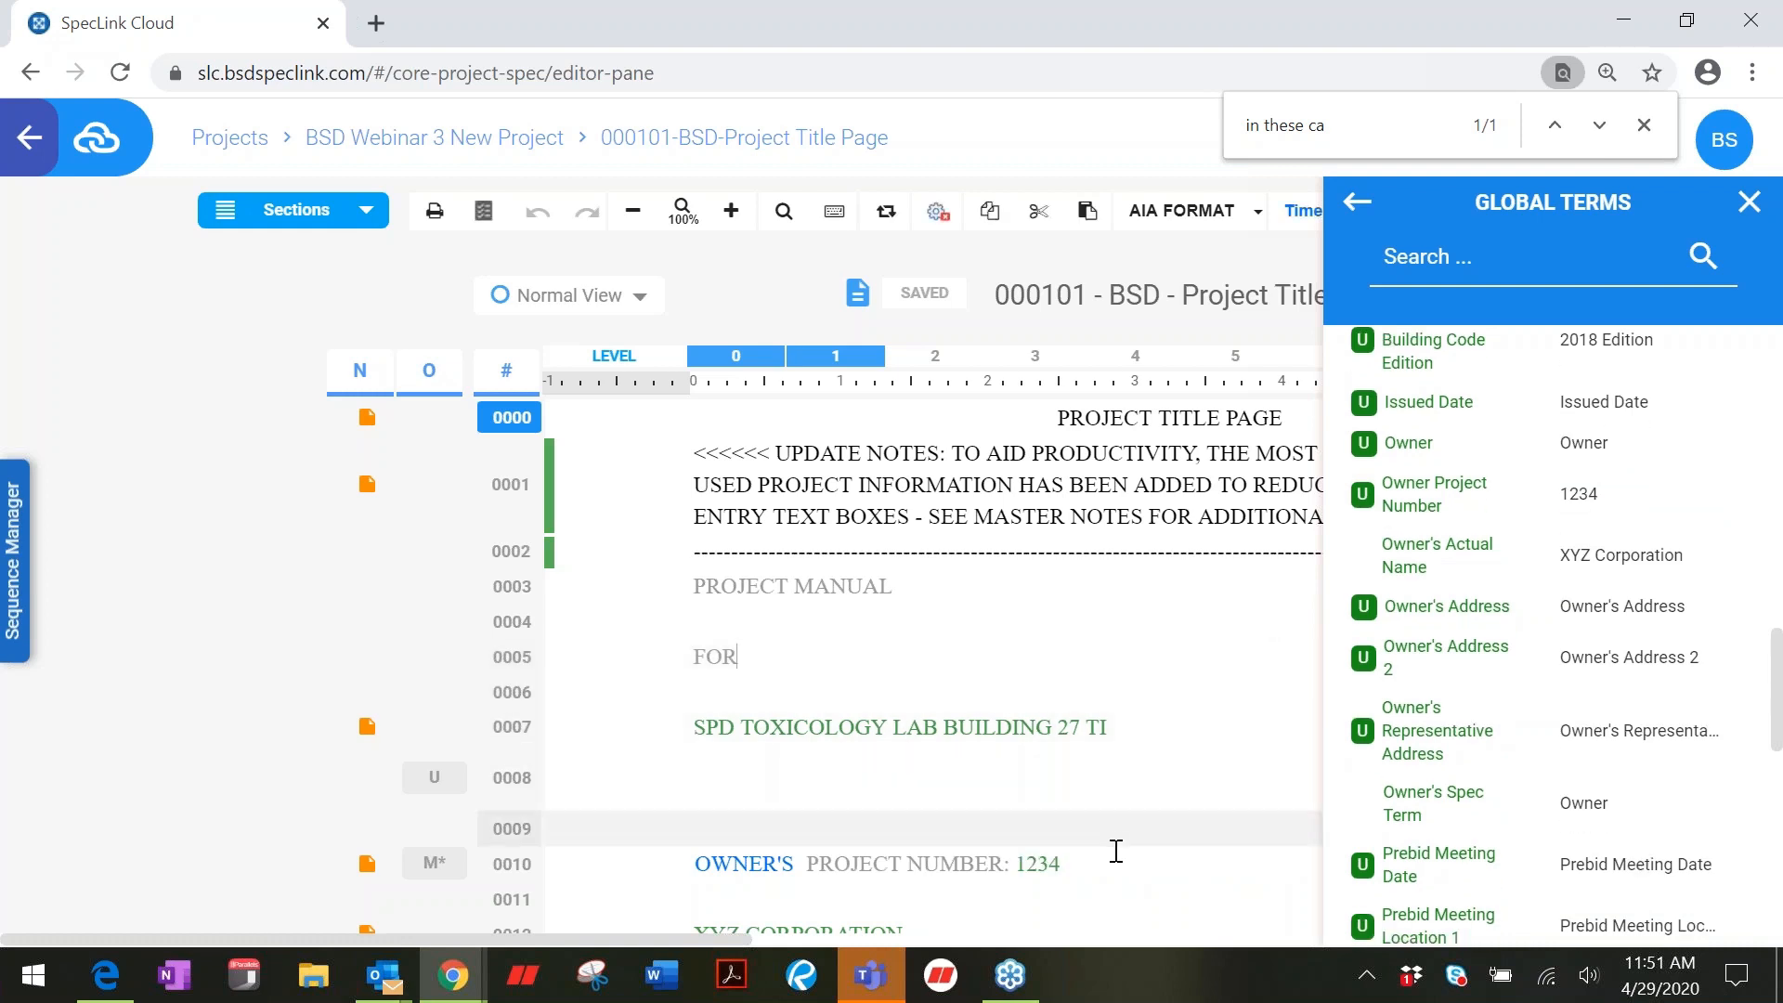
pyautogui.click(1152, 823)
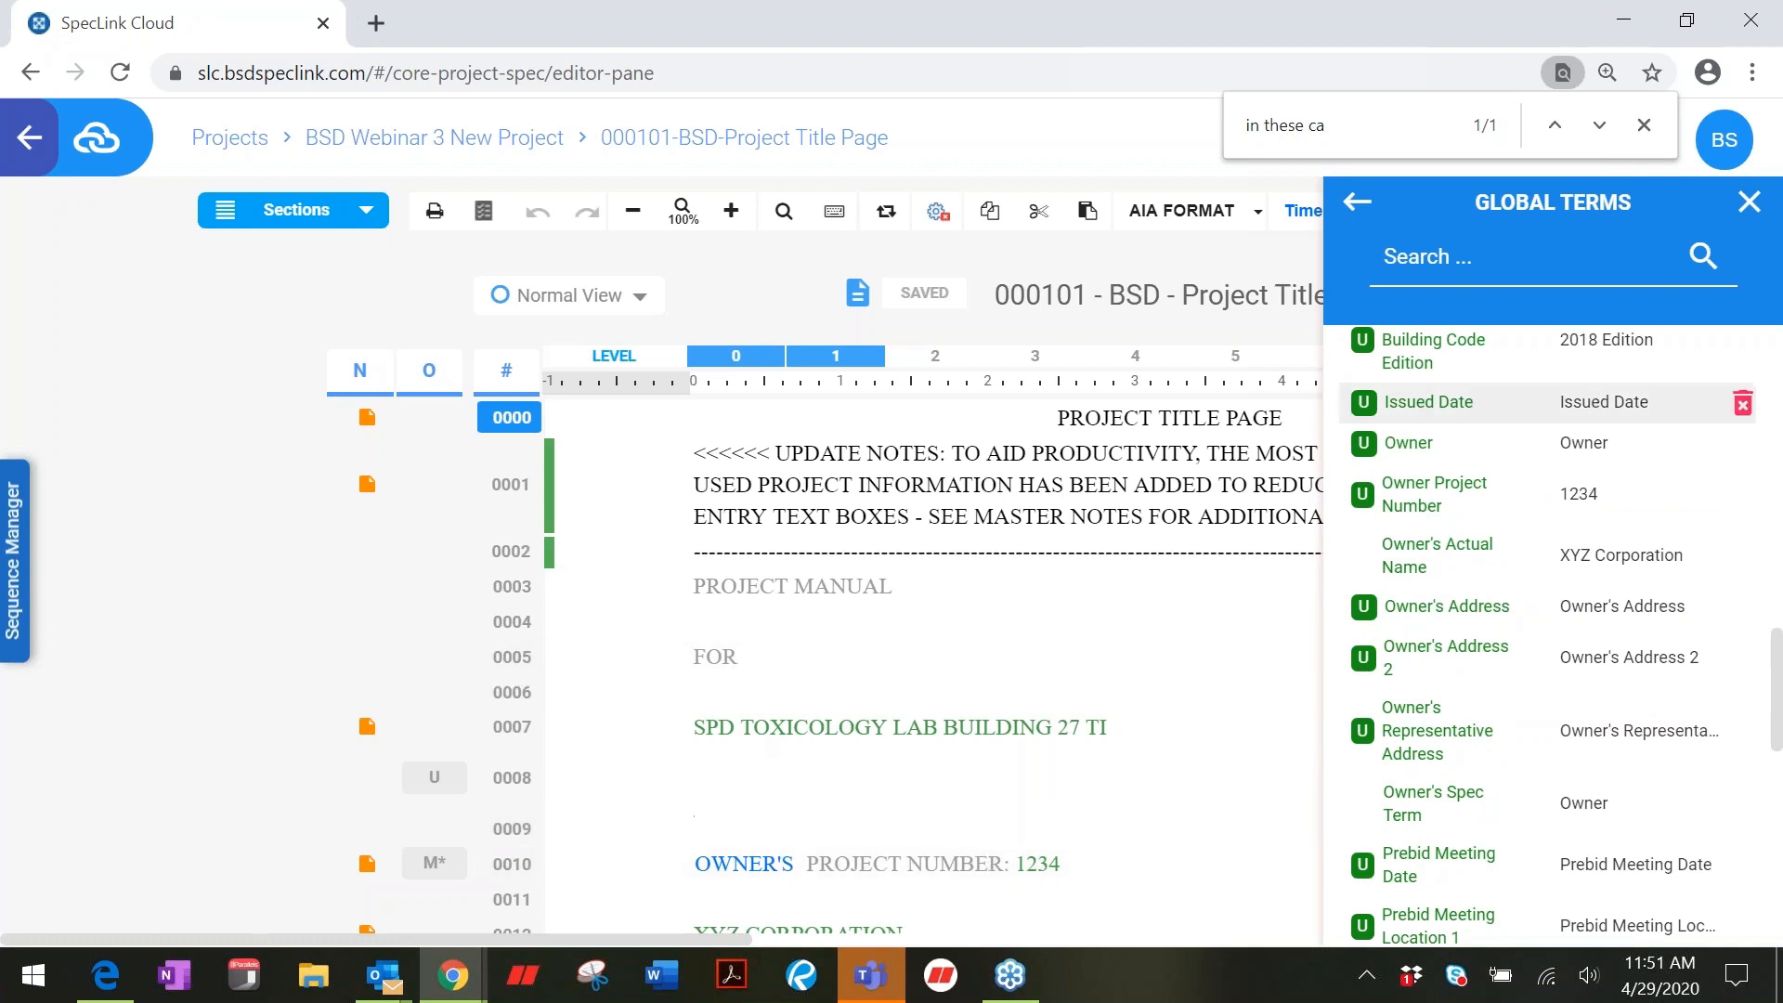
# Step: Close the global terms and open section 008300 Civil Rights Title VI from the active sections
pyautogui.click(1357, 204)
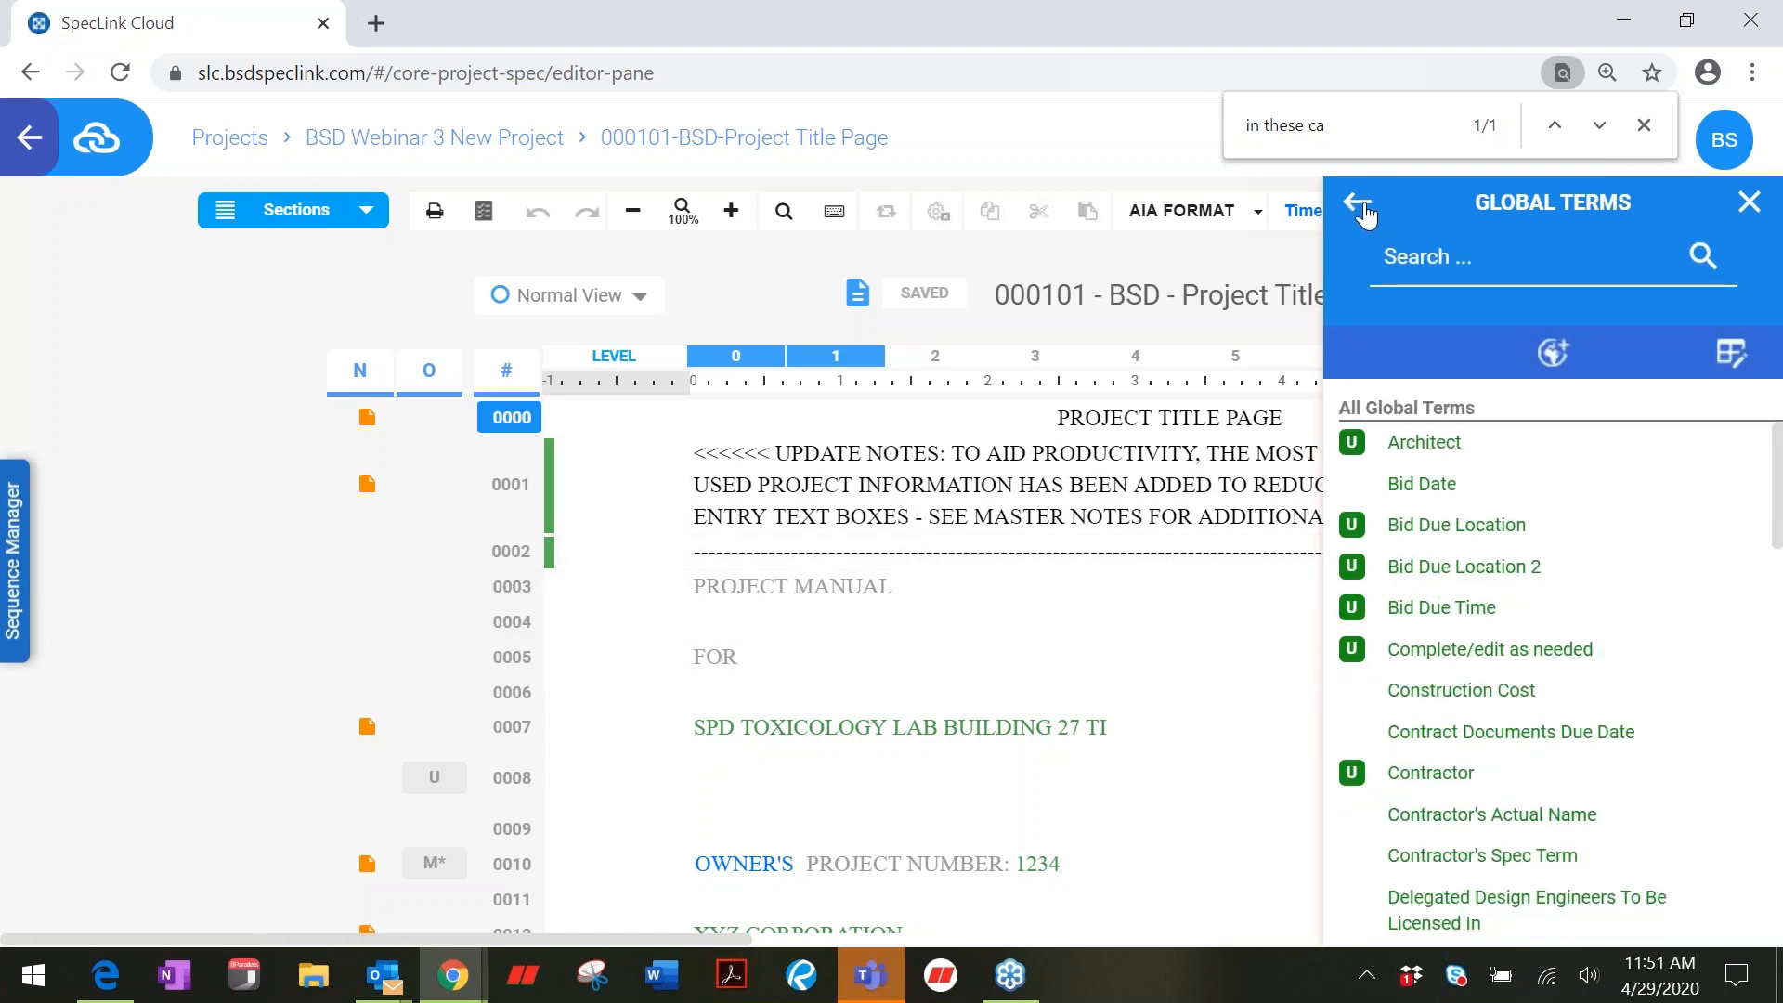
pyautogui.click(1359, 206)
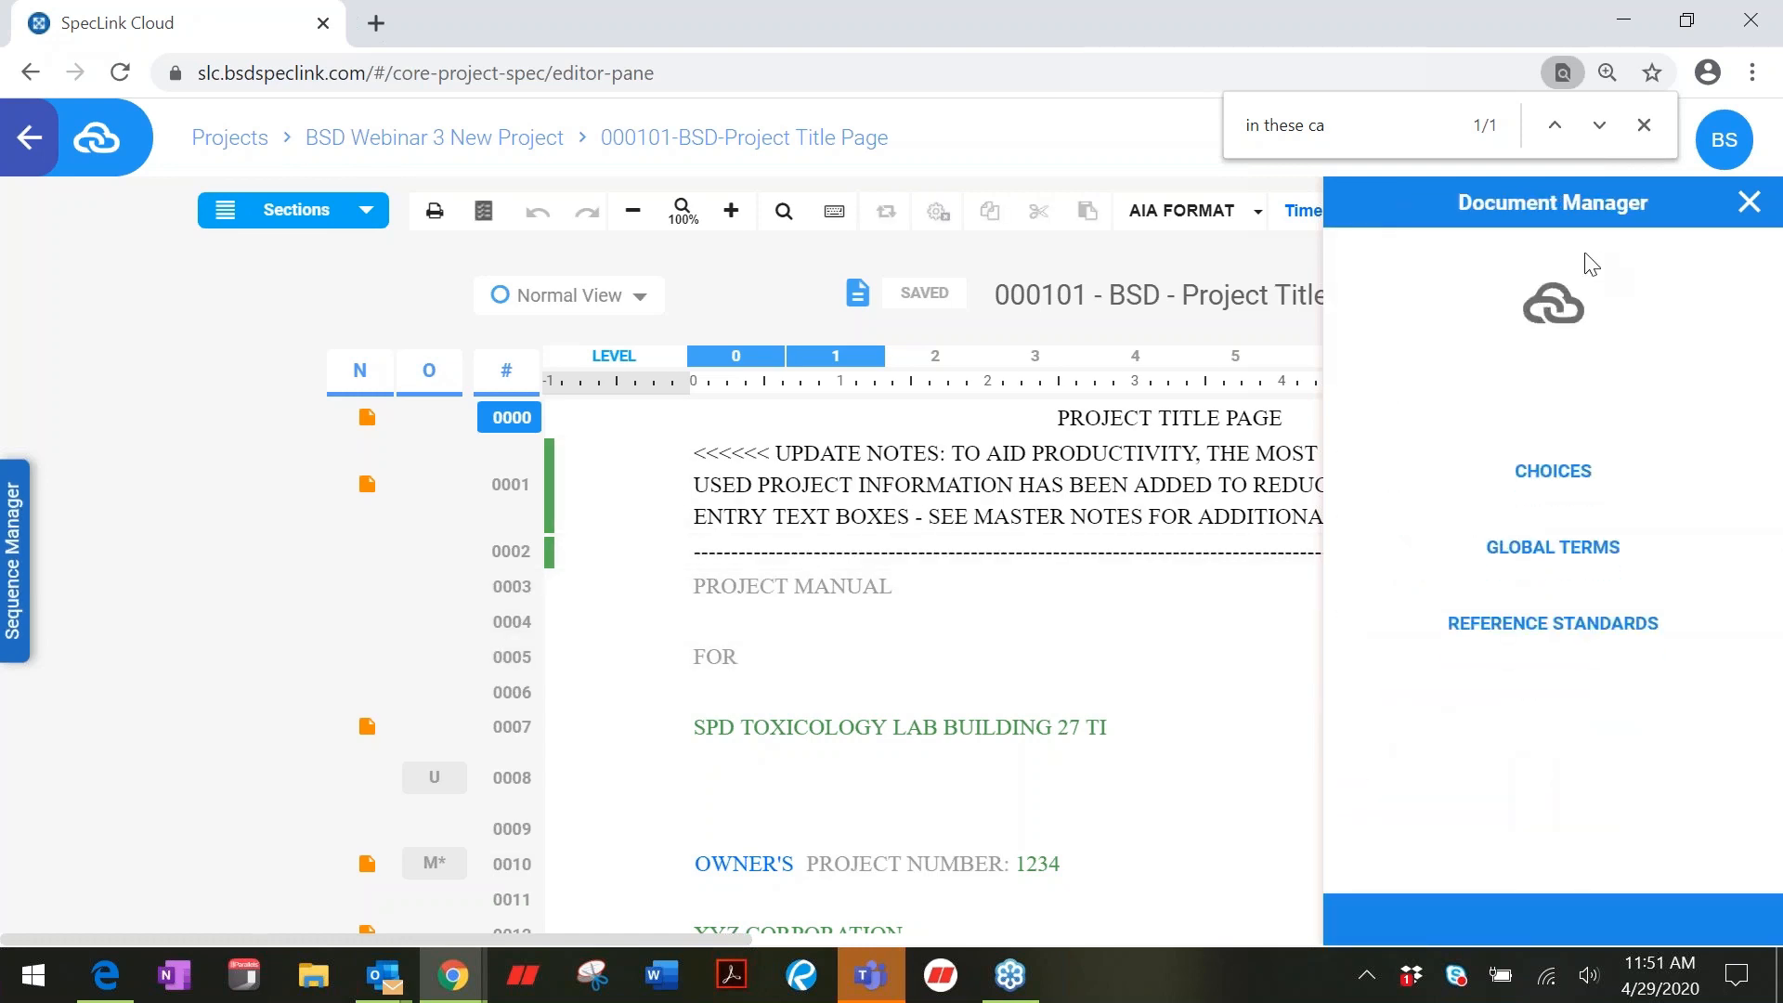
pyautogui.click(1752, 219)
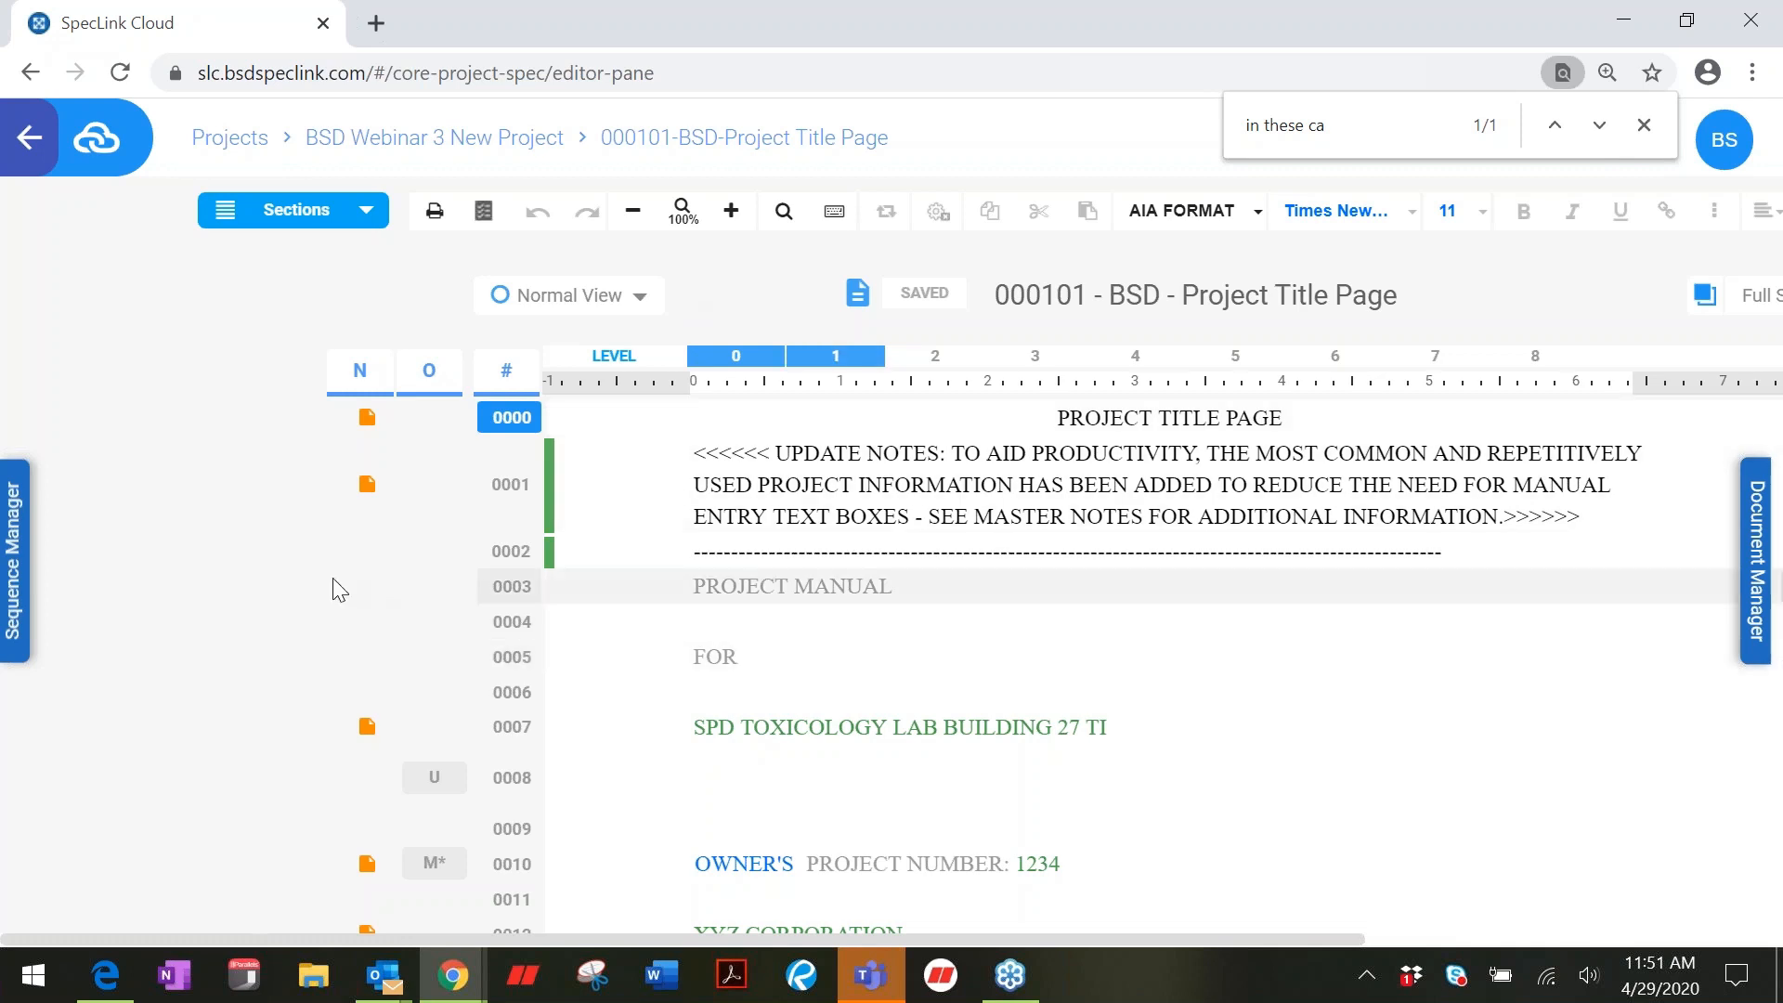
pyautogui.click(364, 212)
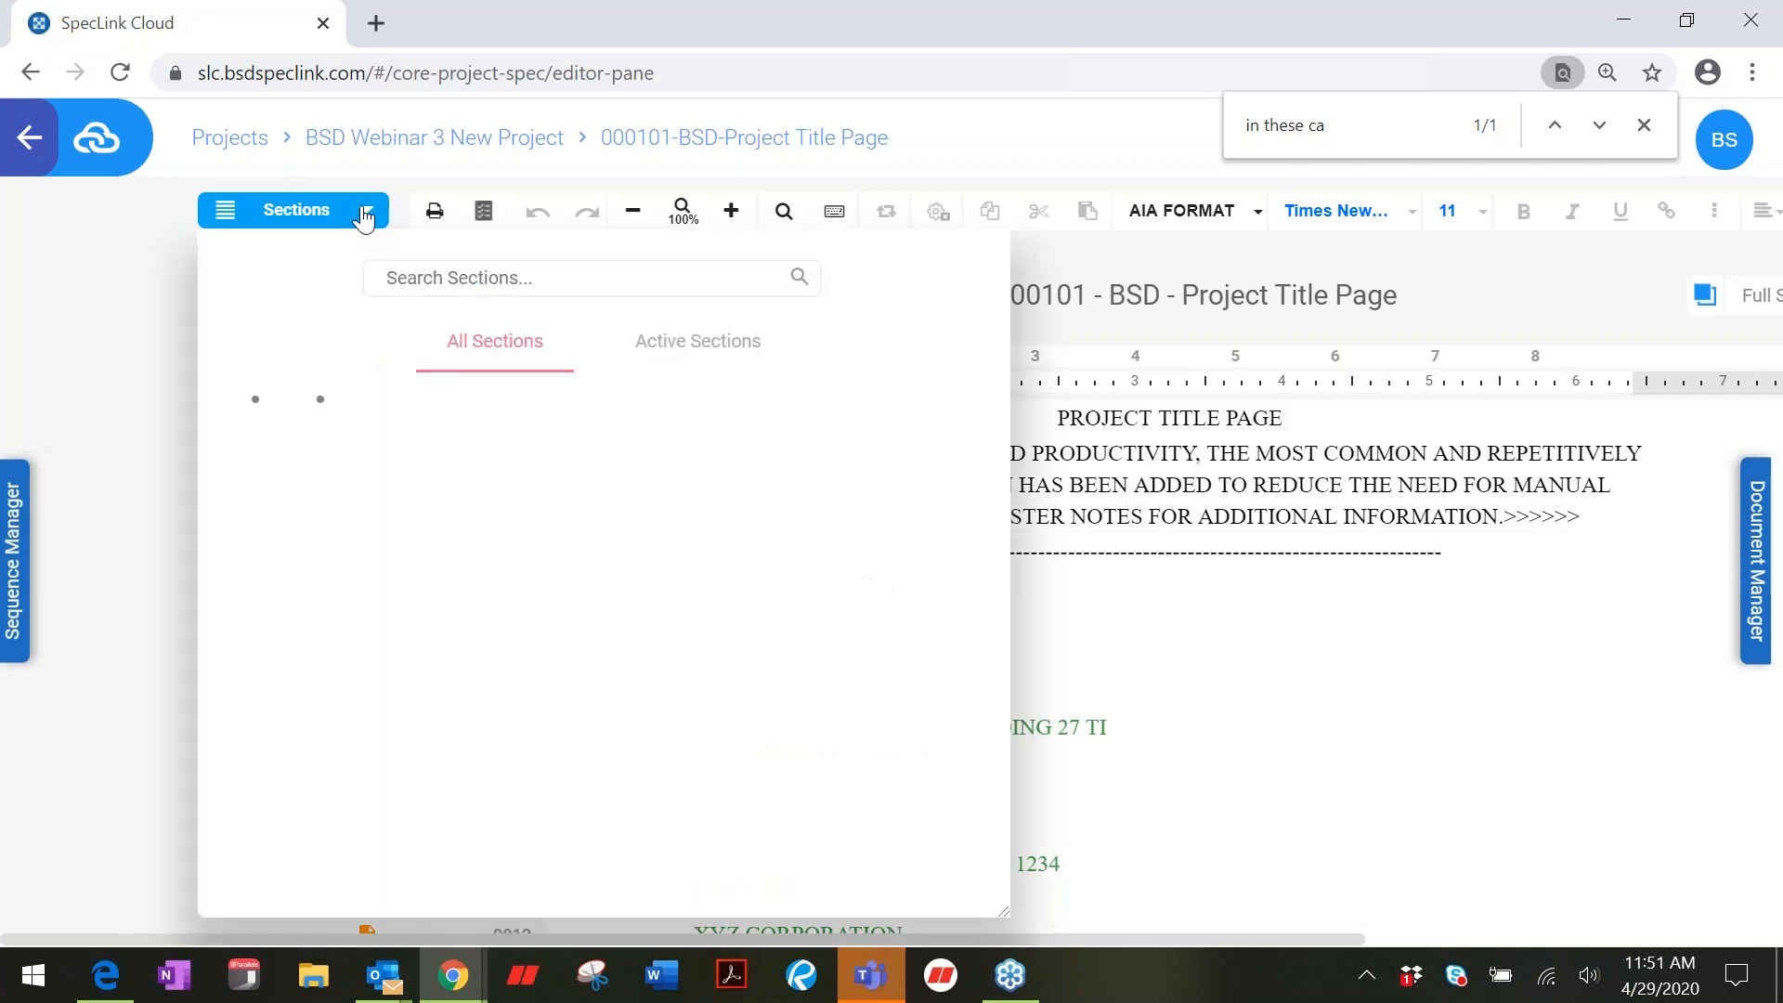
pyautogui.click(722, 357)
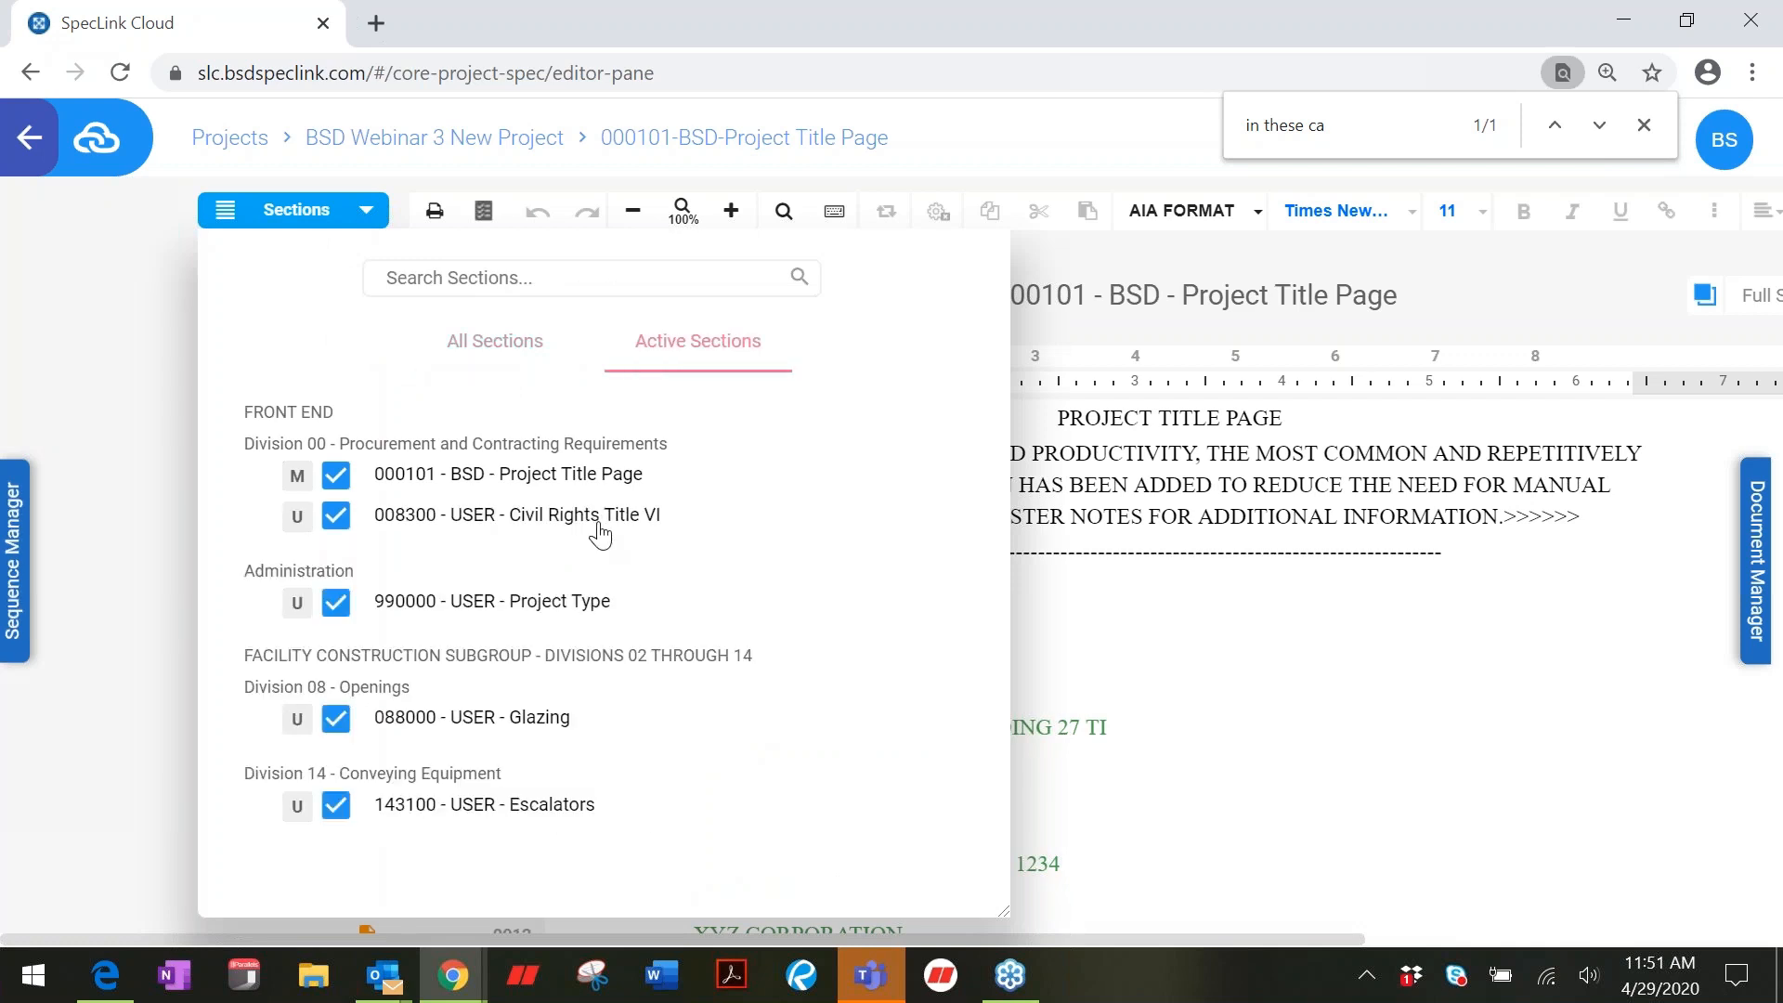
pyautogui.click(599, 520)
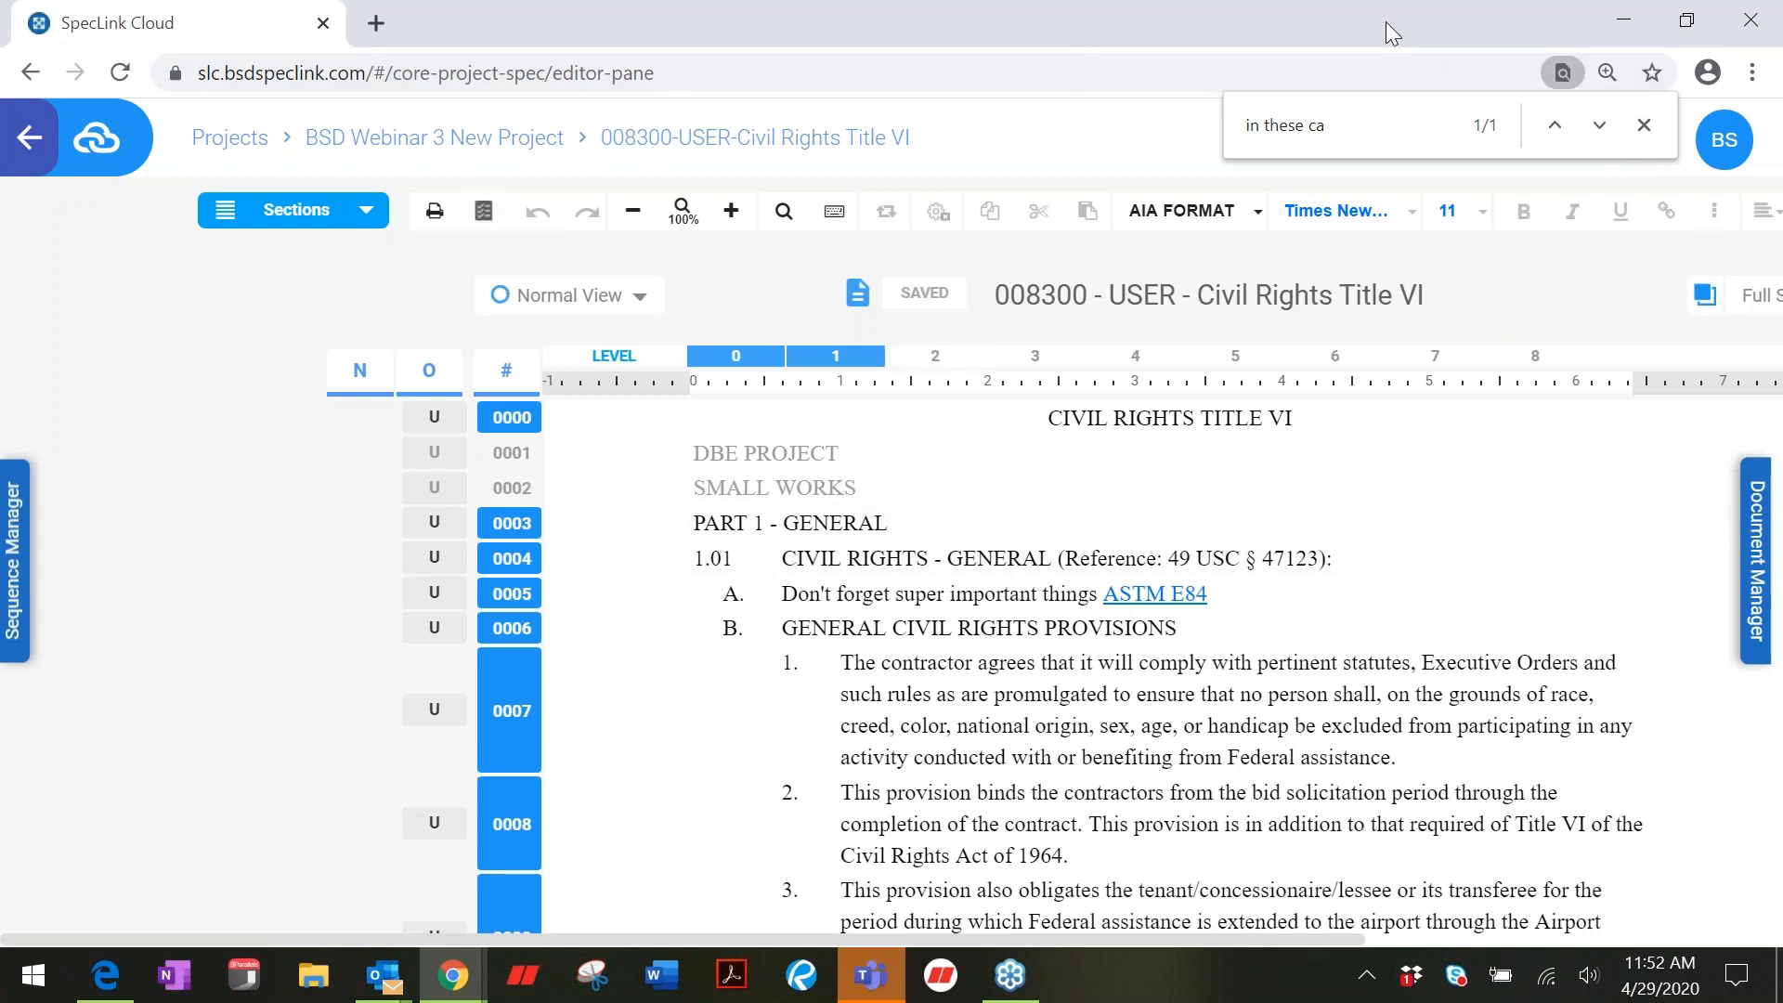
# Step: Display the additional insert options and the section's editing modes to check the Track Changes setting
pyautogui.moveTo(1350, 934); pyautogui.dragTo(1679, 961)
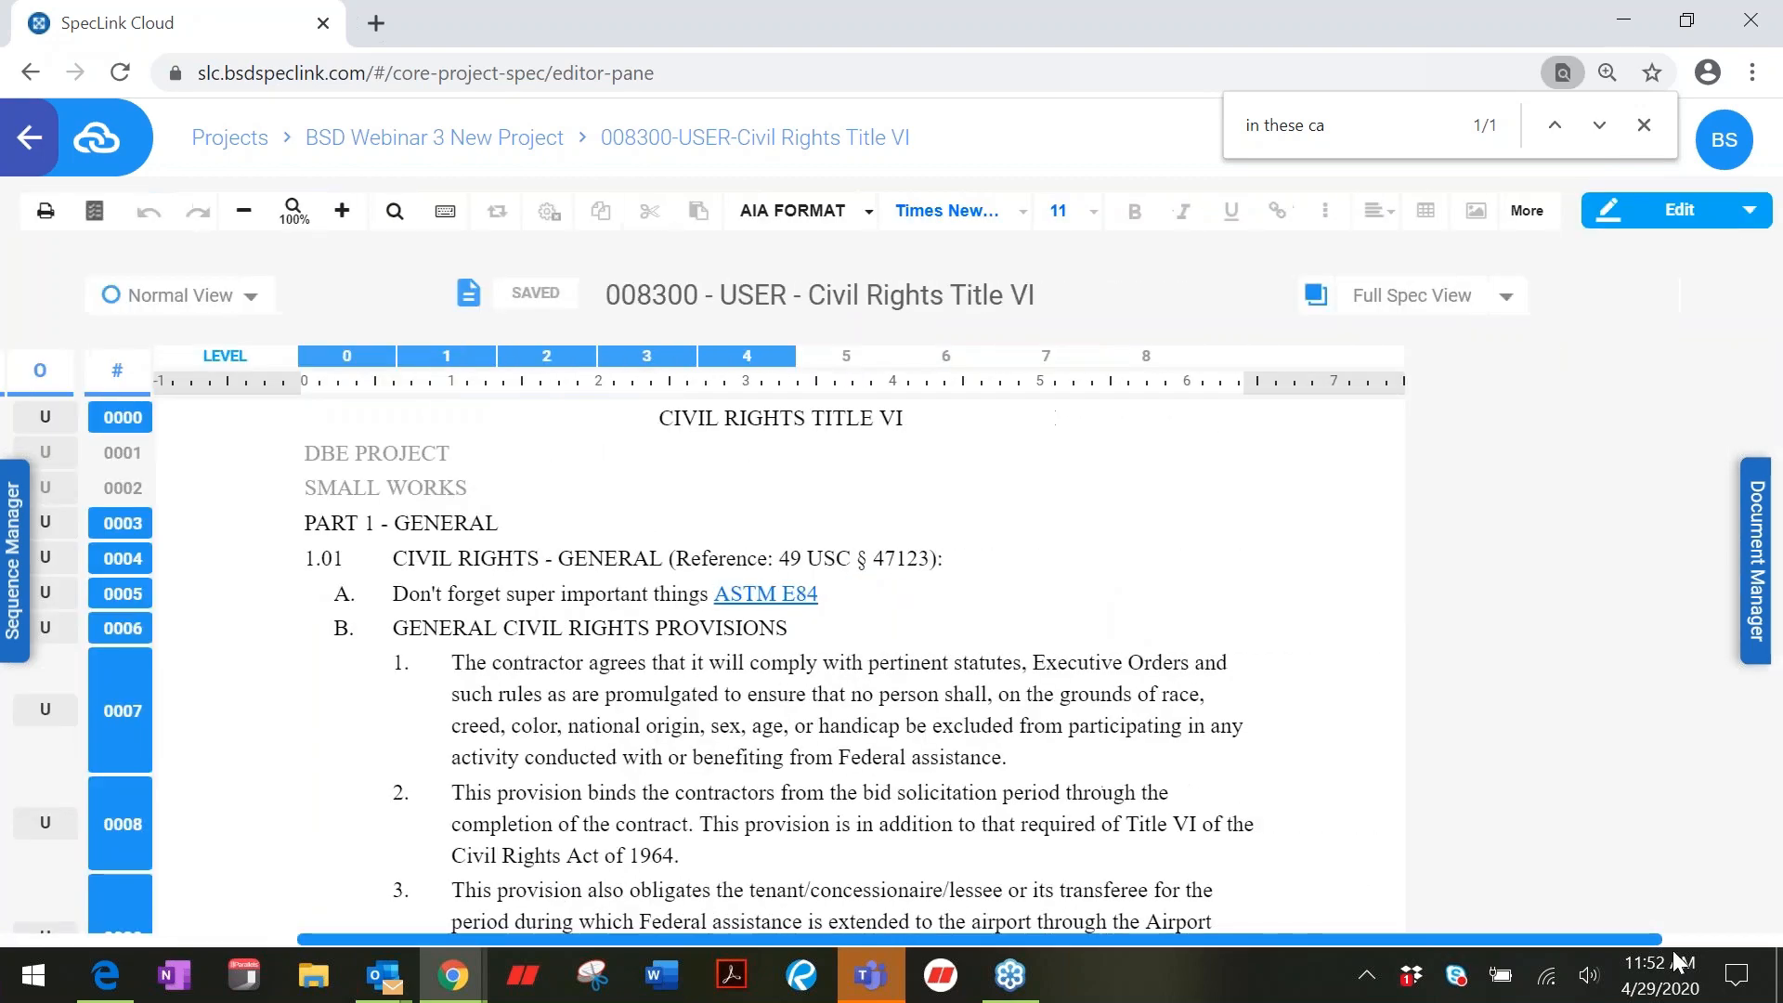
pyautogui.click(1469, 216)
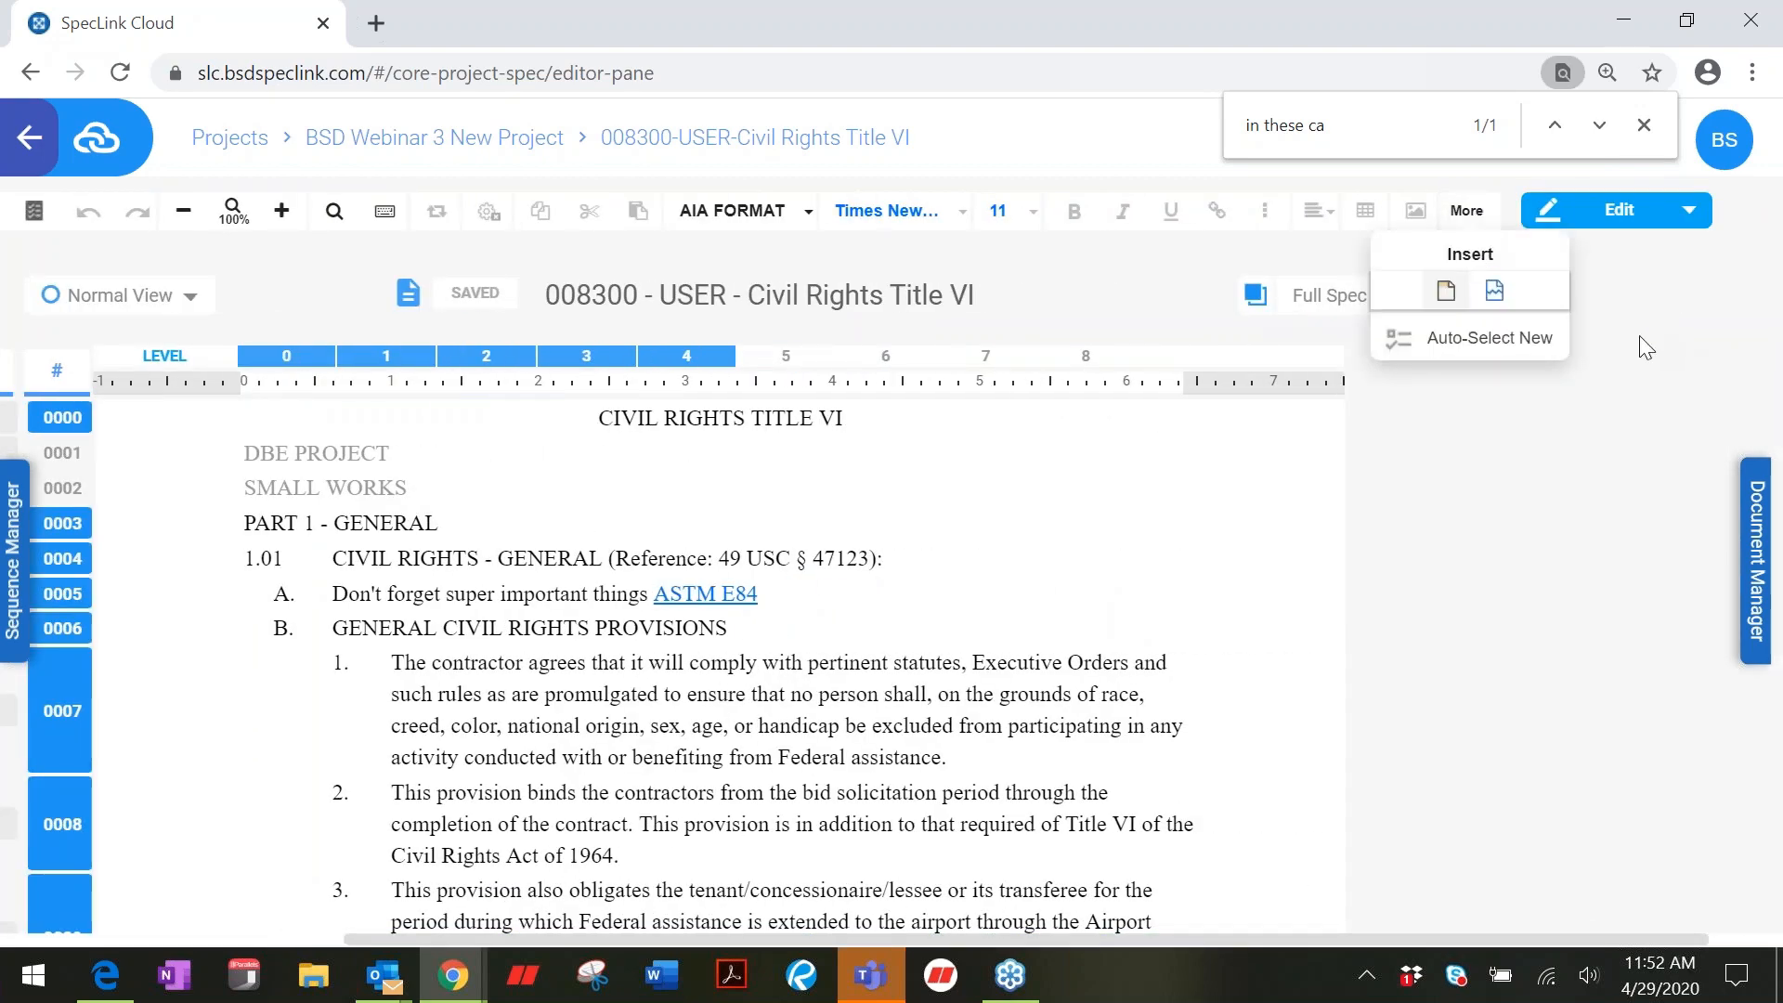
pyautogui.click(1591, 320)
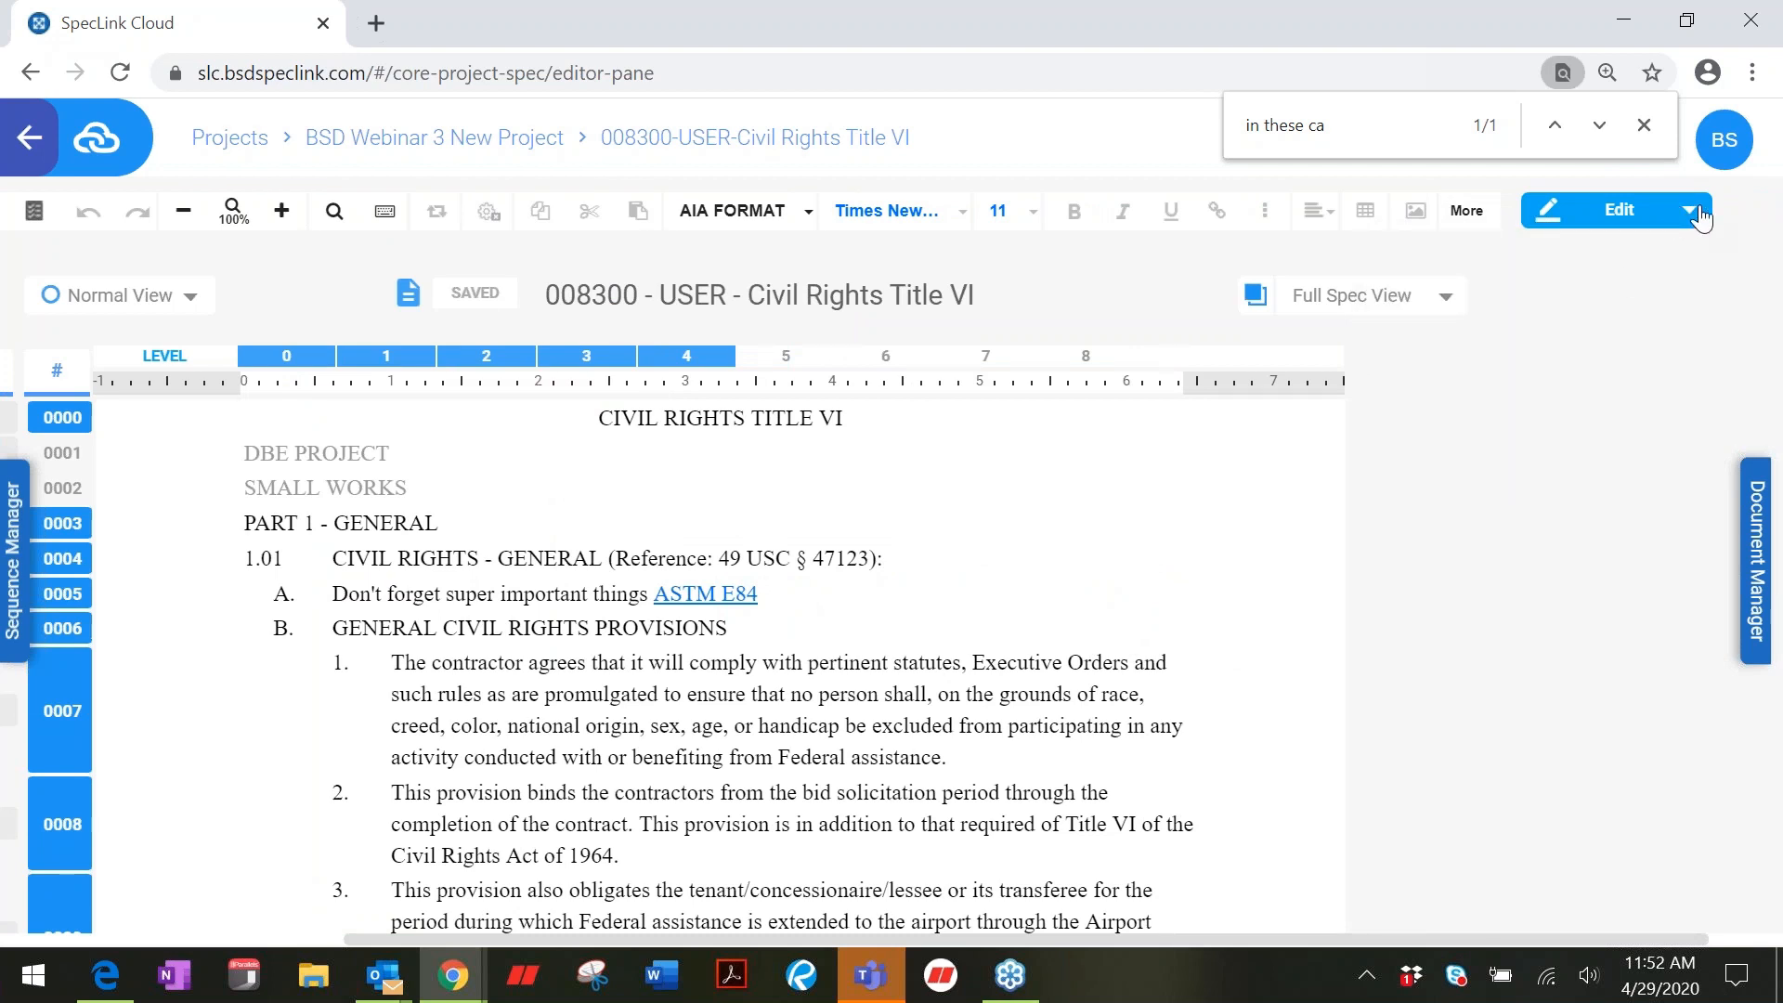
pyautogui.click(1690, 212)
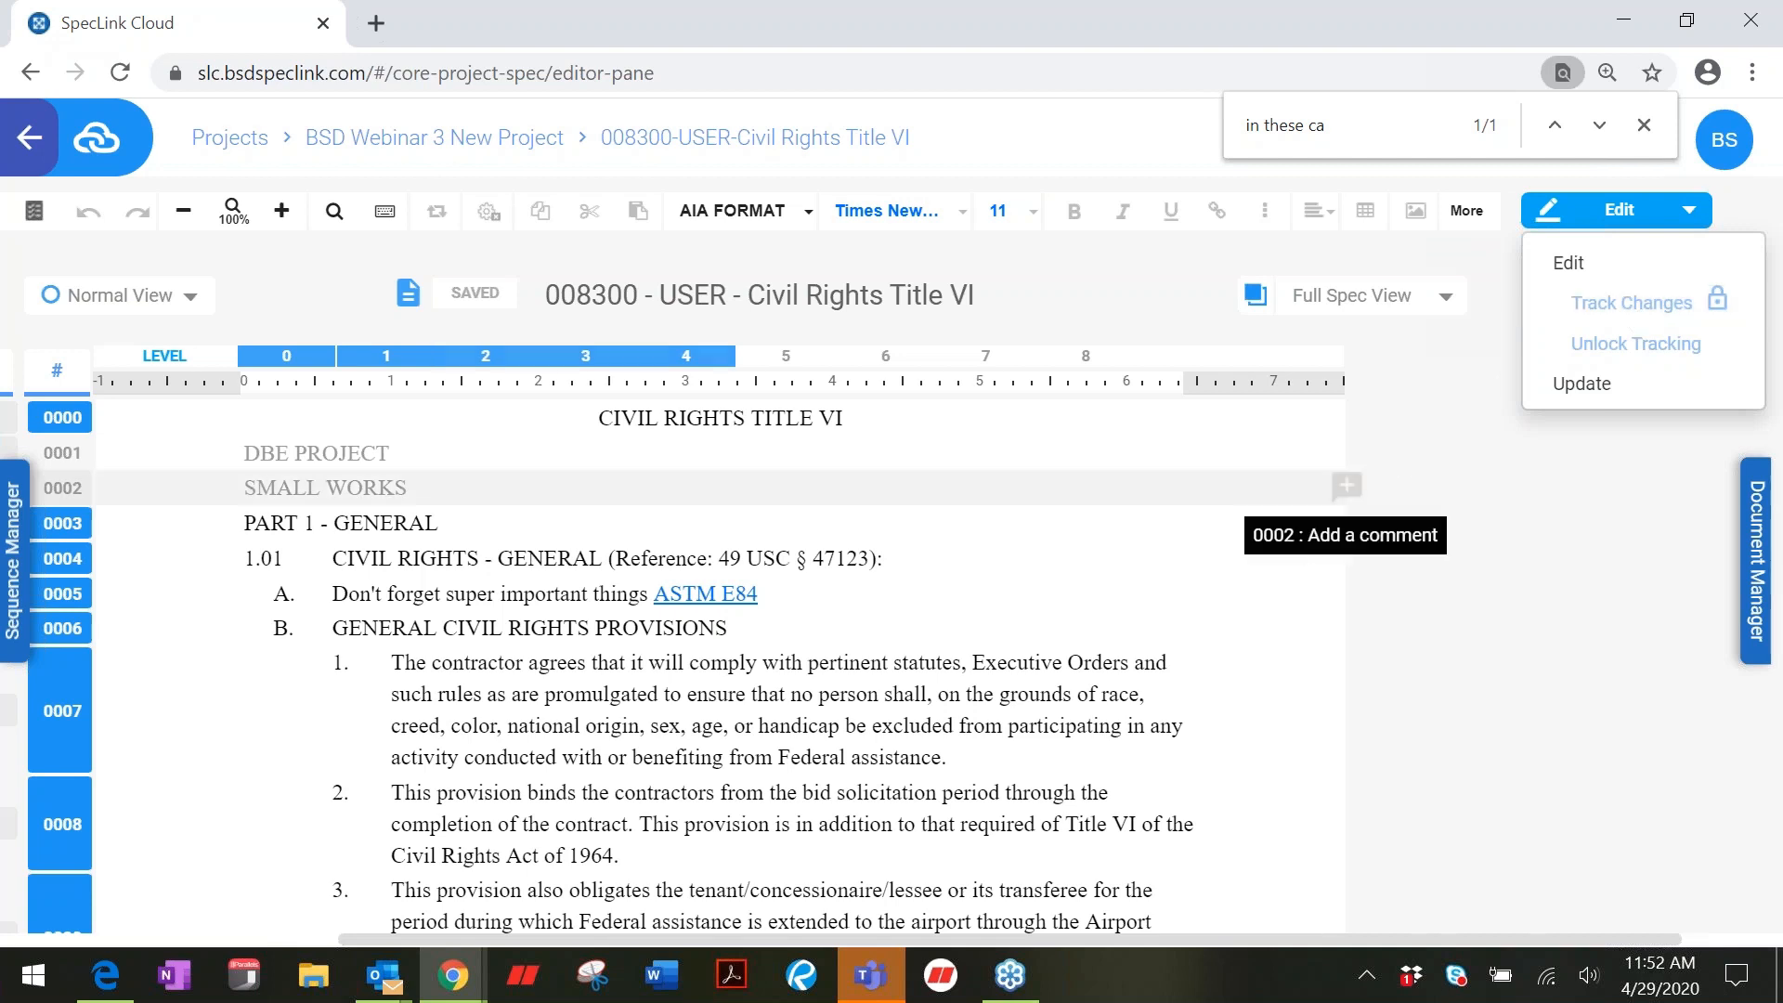
# Step: Insert a tracked paragraph below General Civil Rights Provisions reading "Sub must bring 12 dozen donuts to every meeting"
pyautogui.click(841, 631)
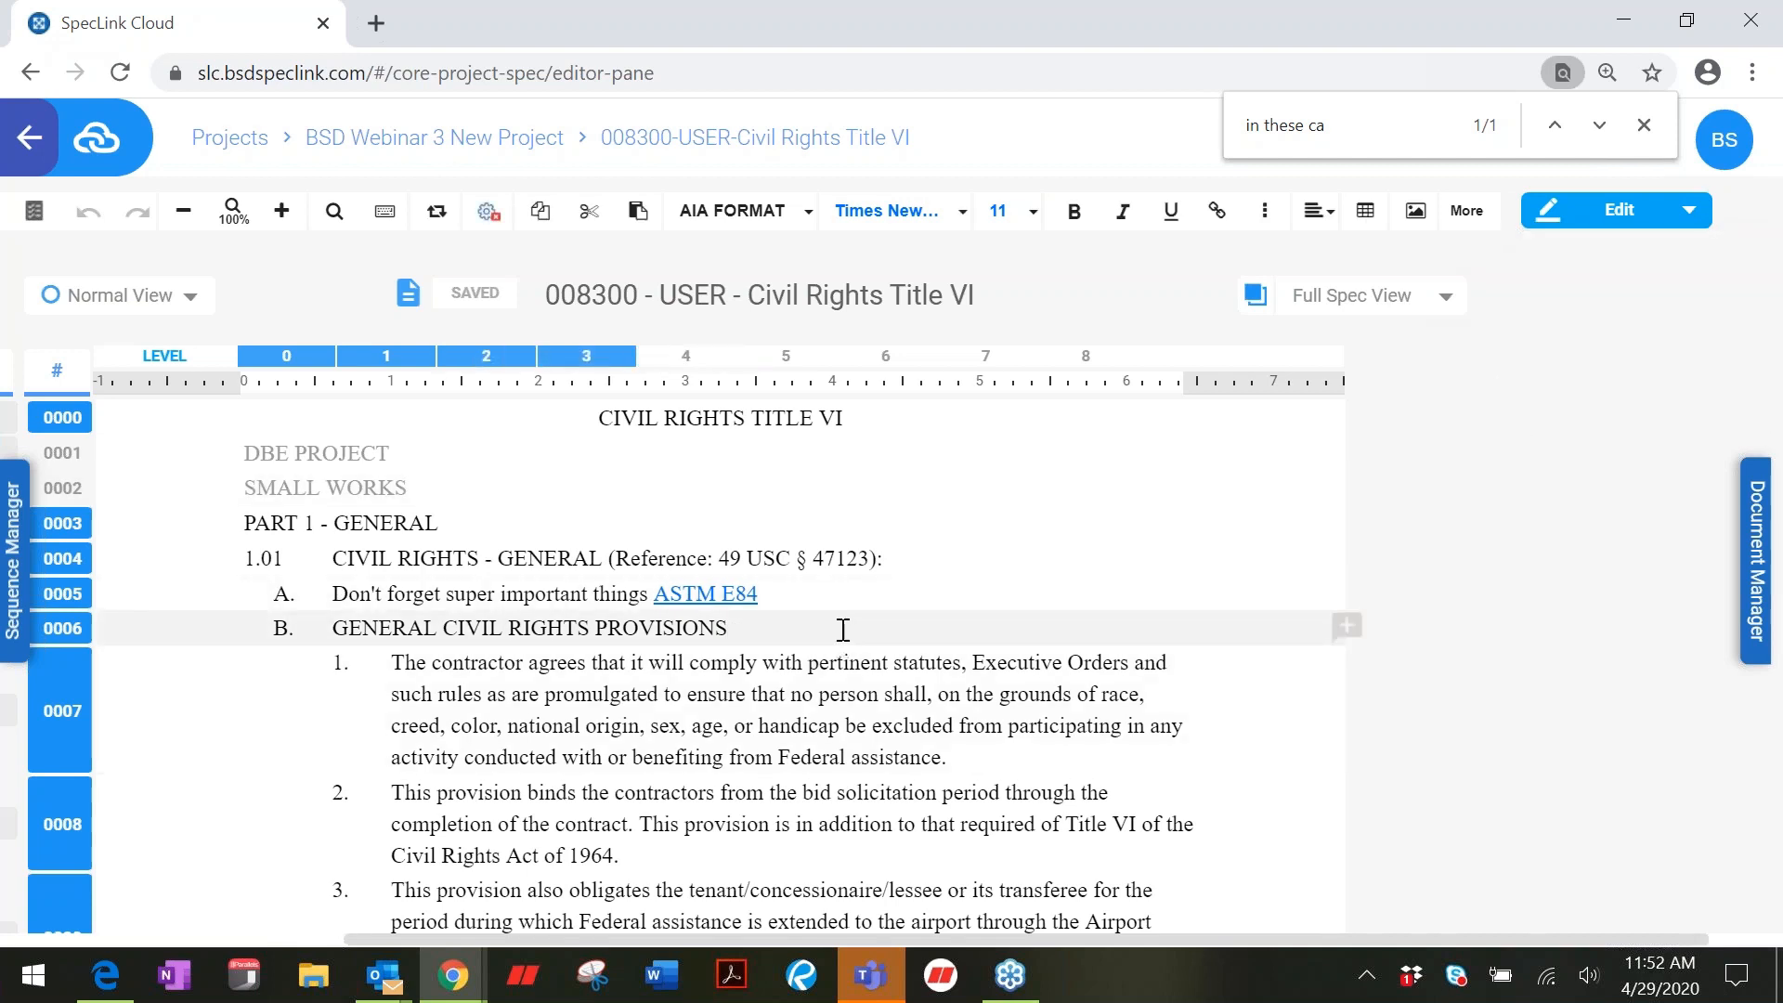
pyautogui.press('Return')
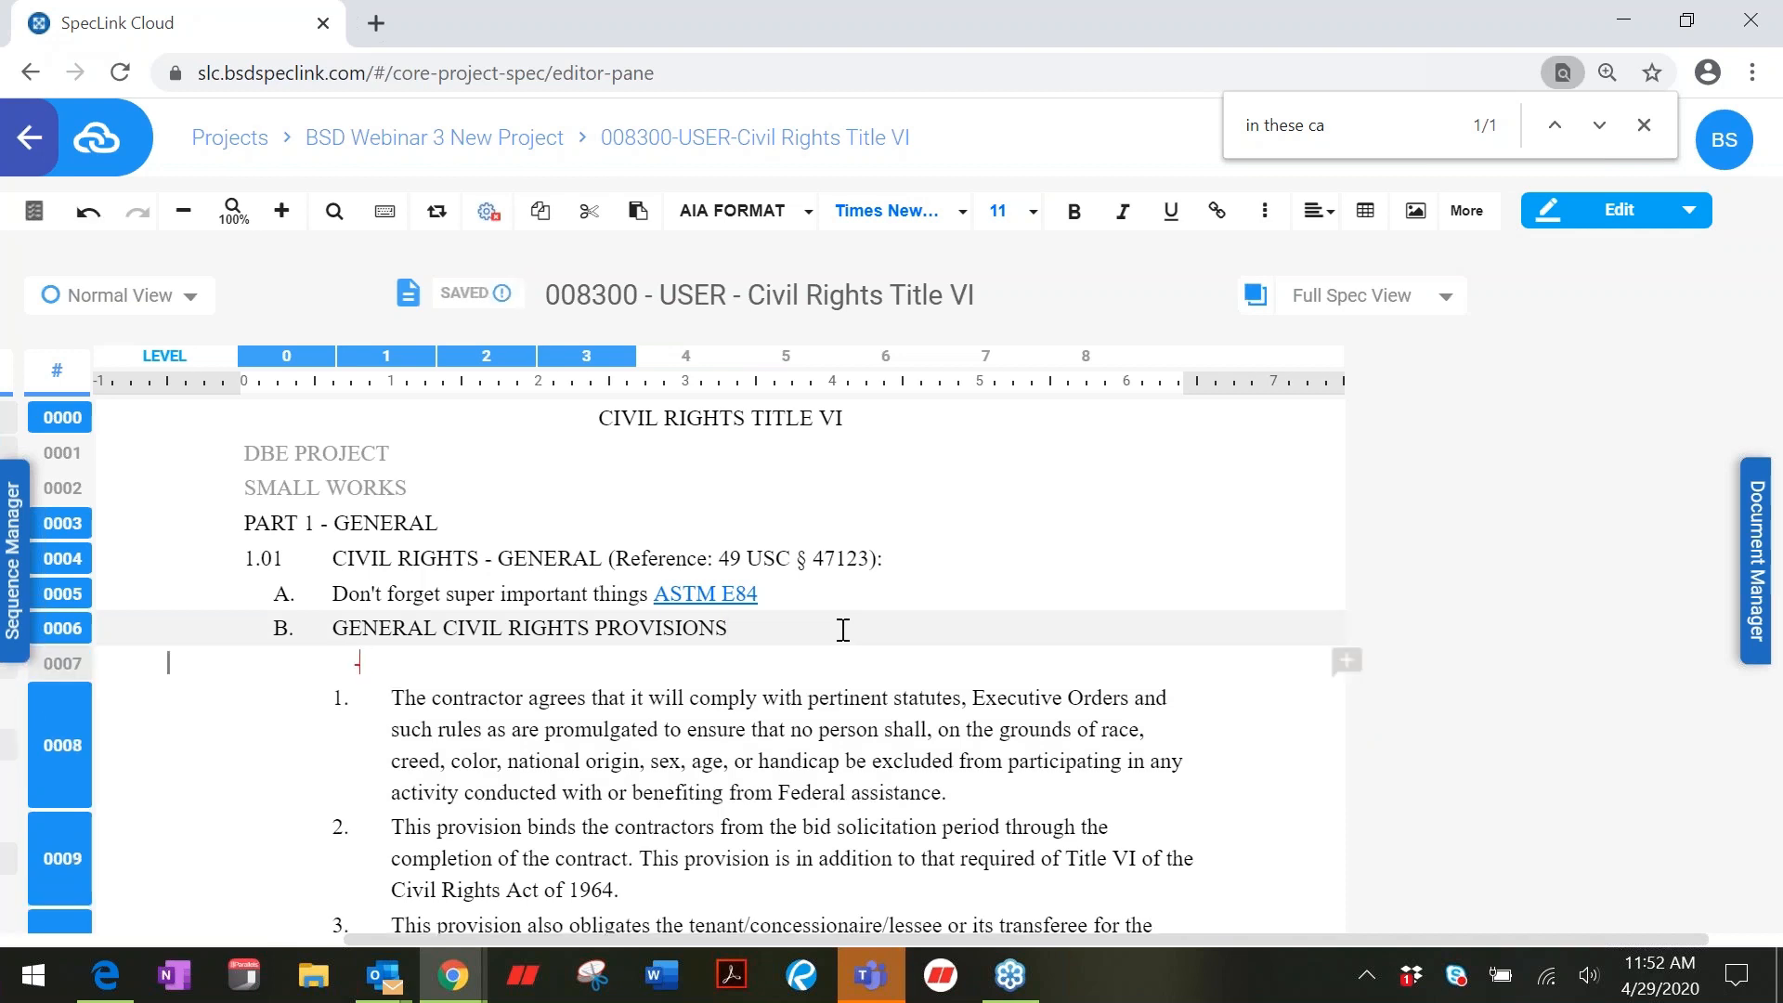
pyautogui.write('Sub must bring')
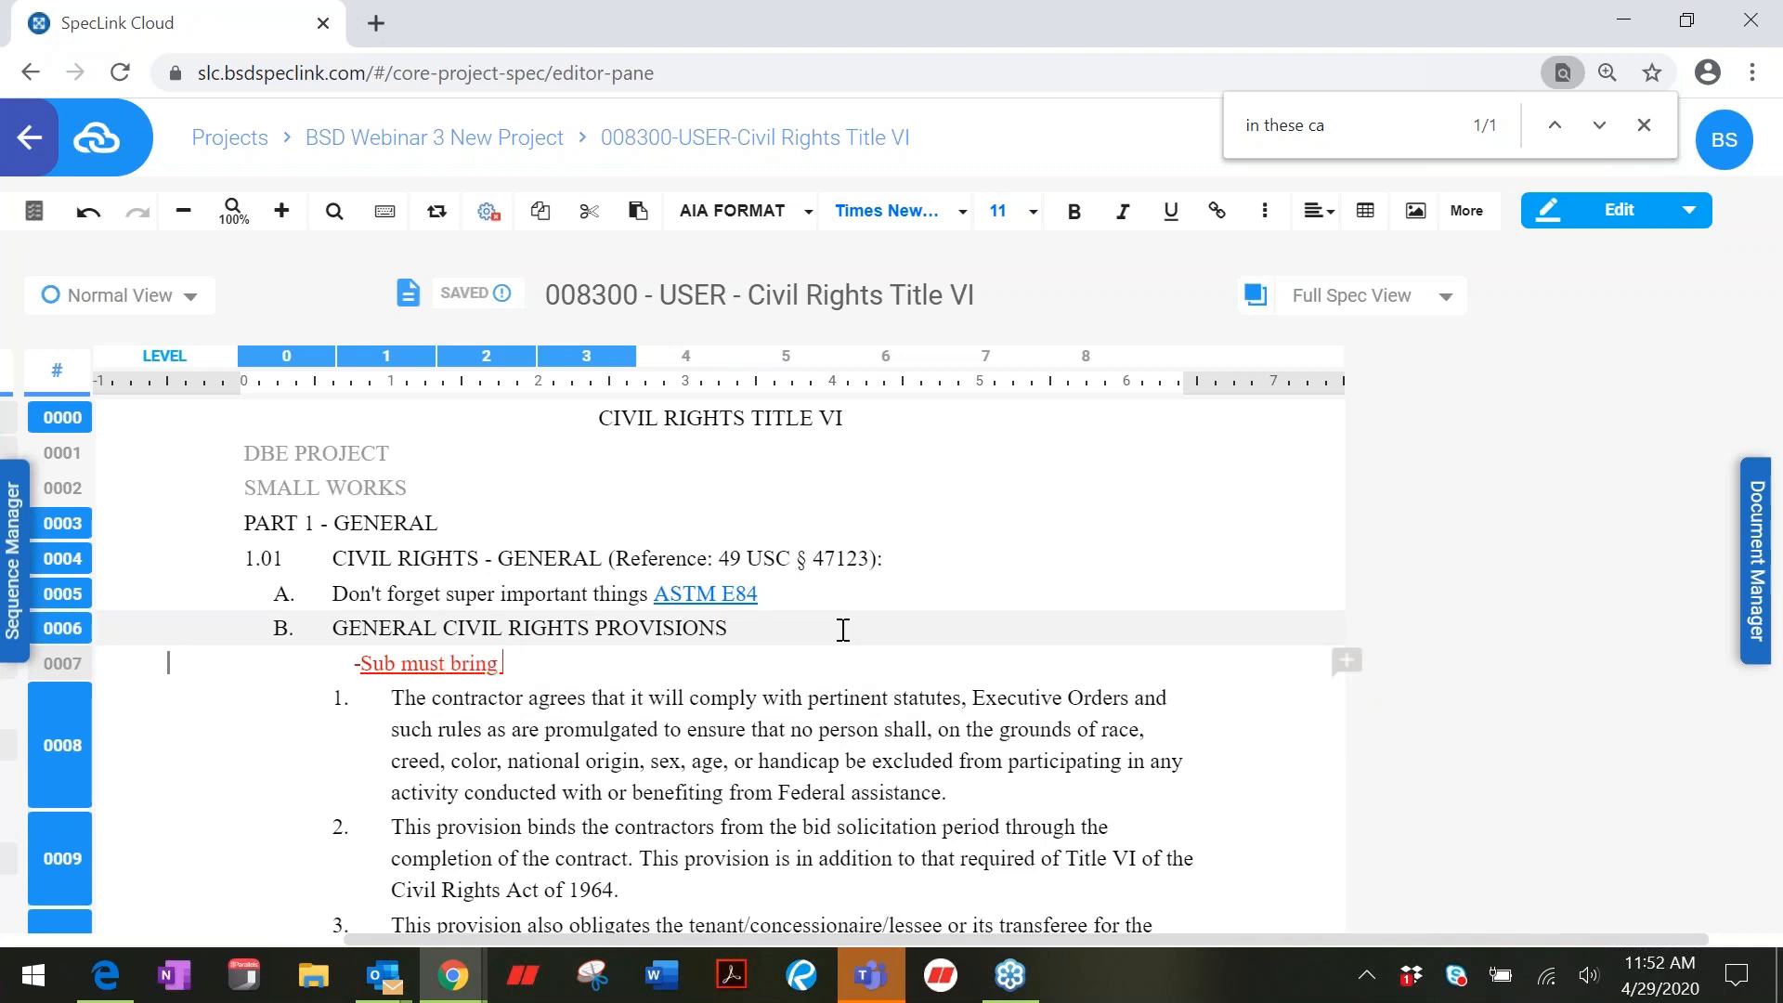
pyautogui.write(' 12')
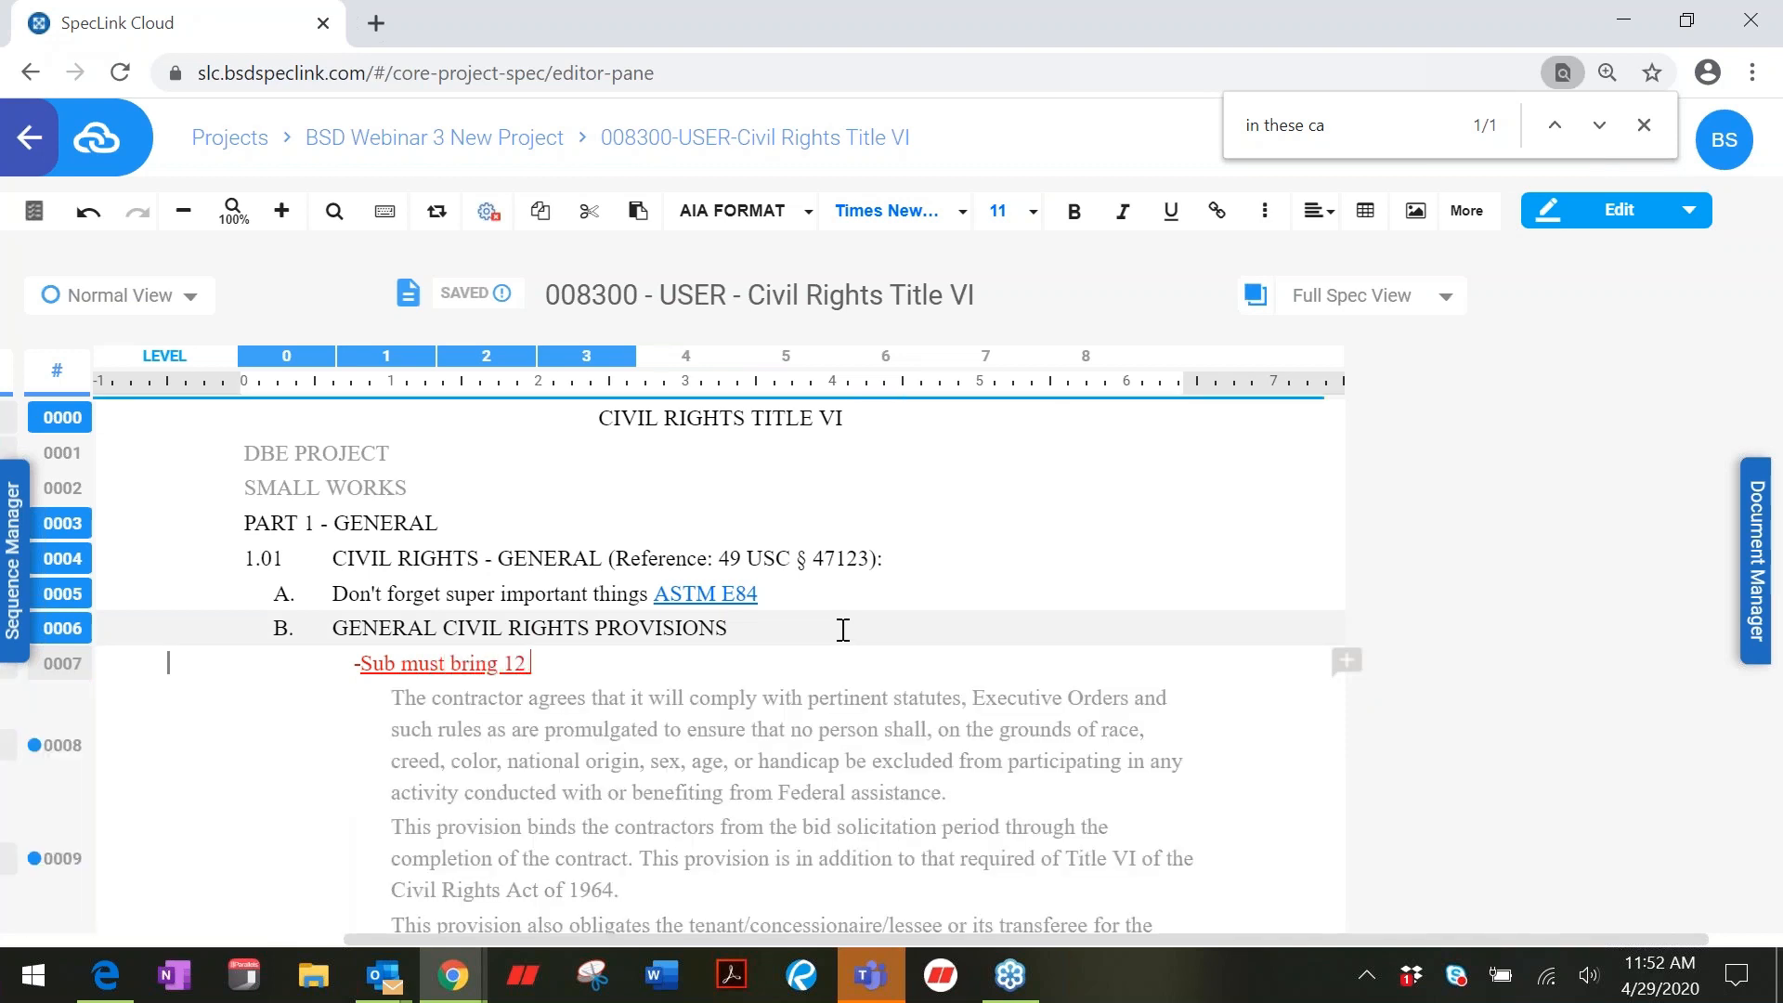
pyautogui.write(' dozen donuts.')
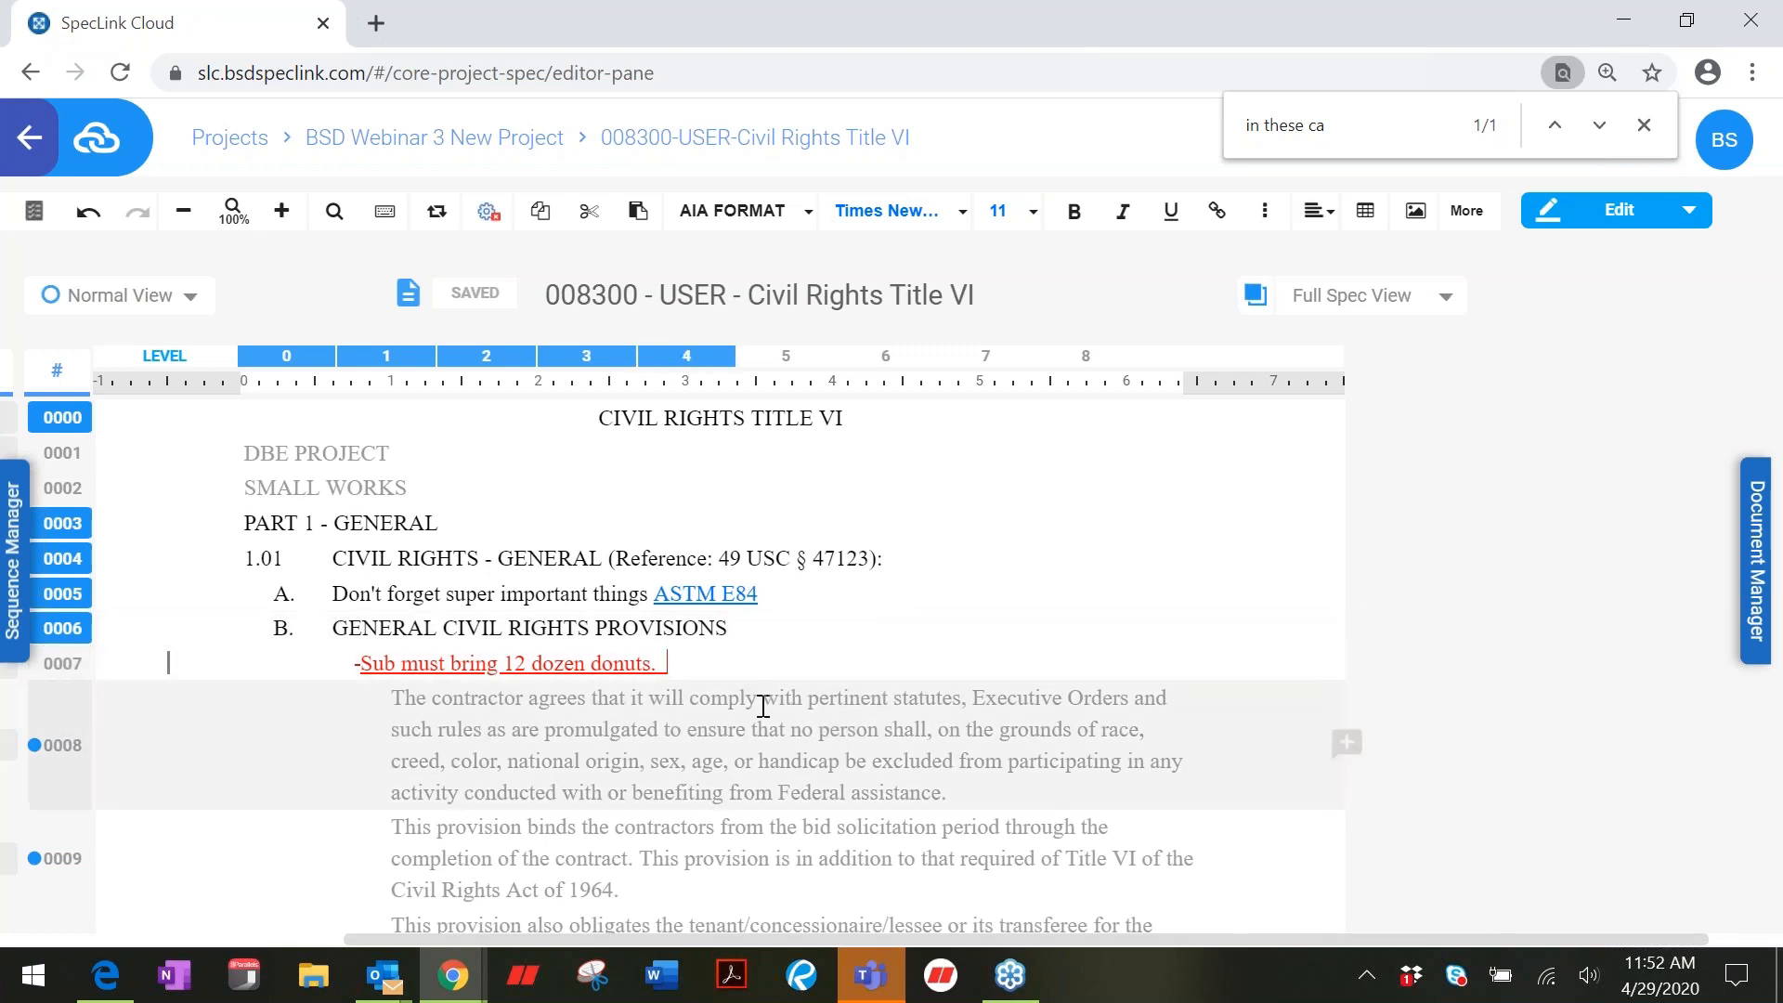
pyautogui.press('BackSpace')
pyautogui.press('BackSpace')
pyautogui.write('to every meeting')
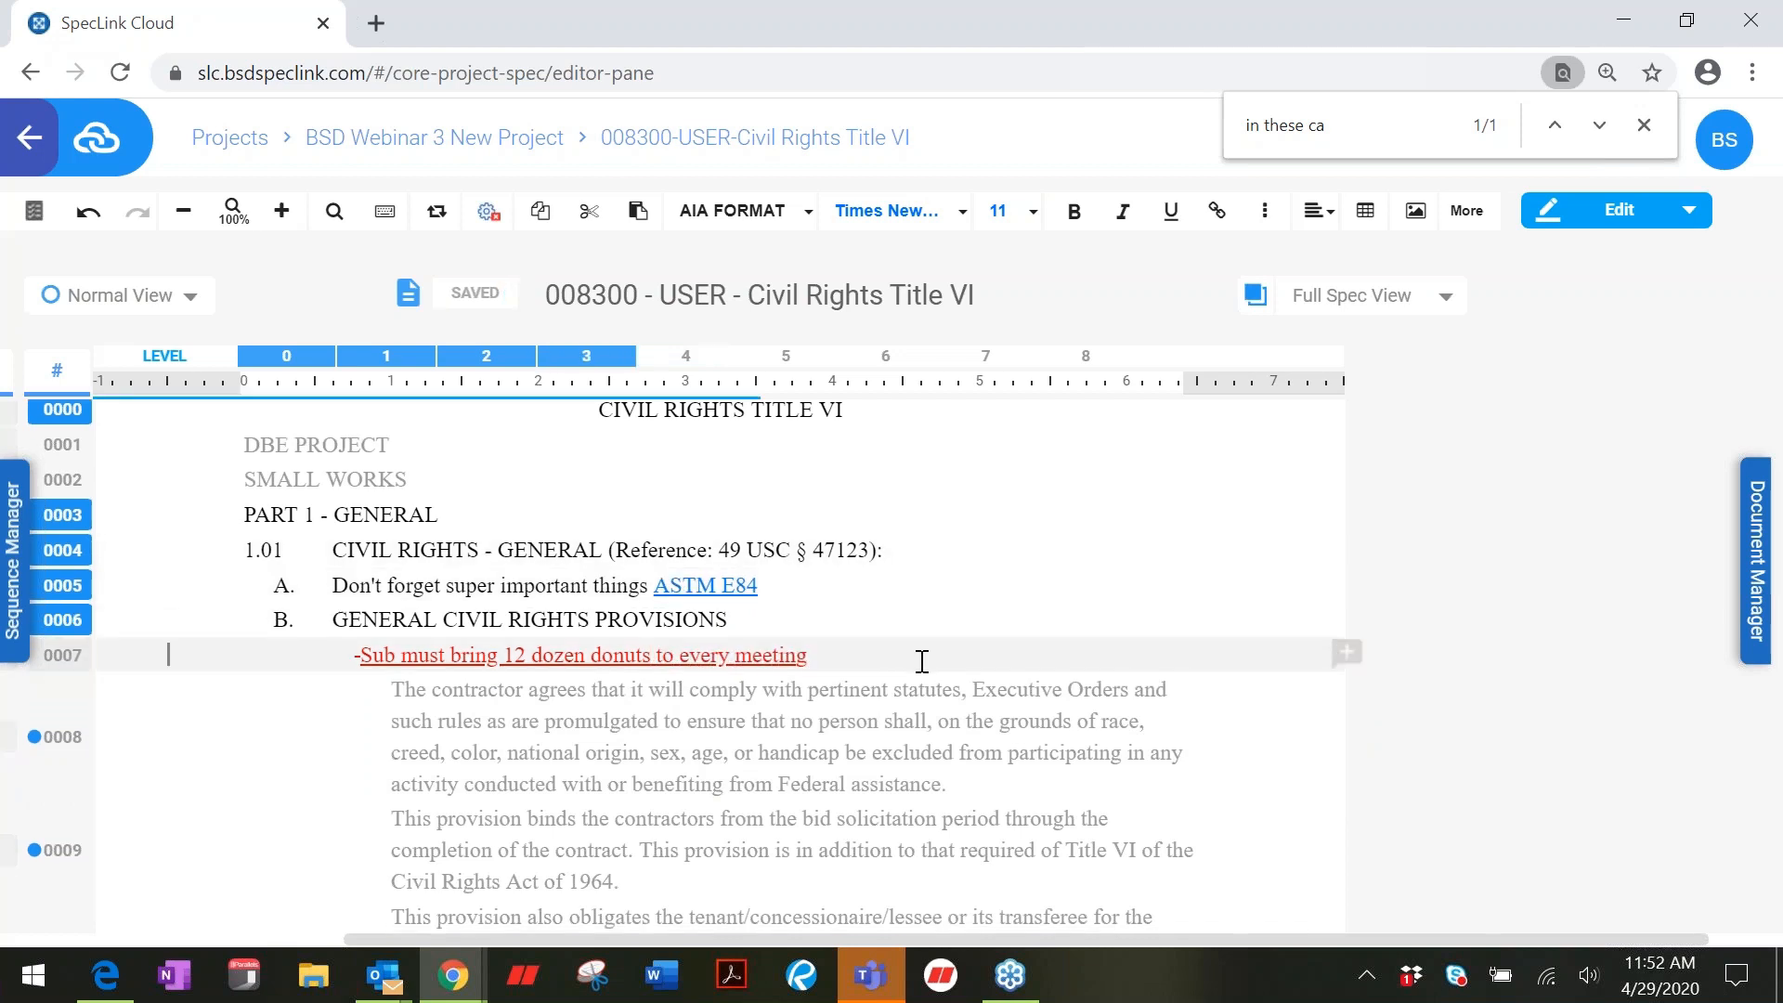
# Step: Accept the tracked insertions "NEW DBE CONTENT" and "New requirements from the latest law" above article 1.02
pyautogui.scroll(-4, 922, 661)
pyautogui.scroll(-3, 920, 661)
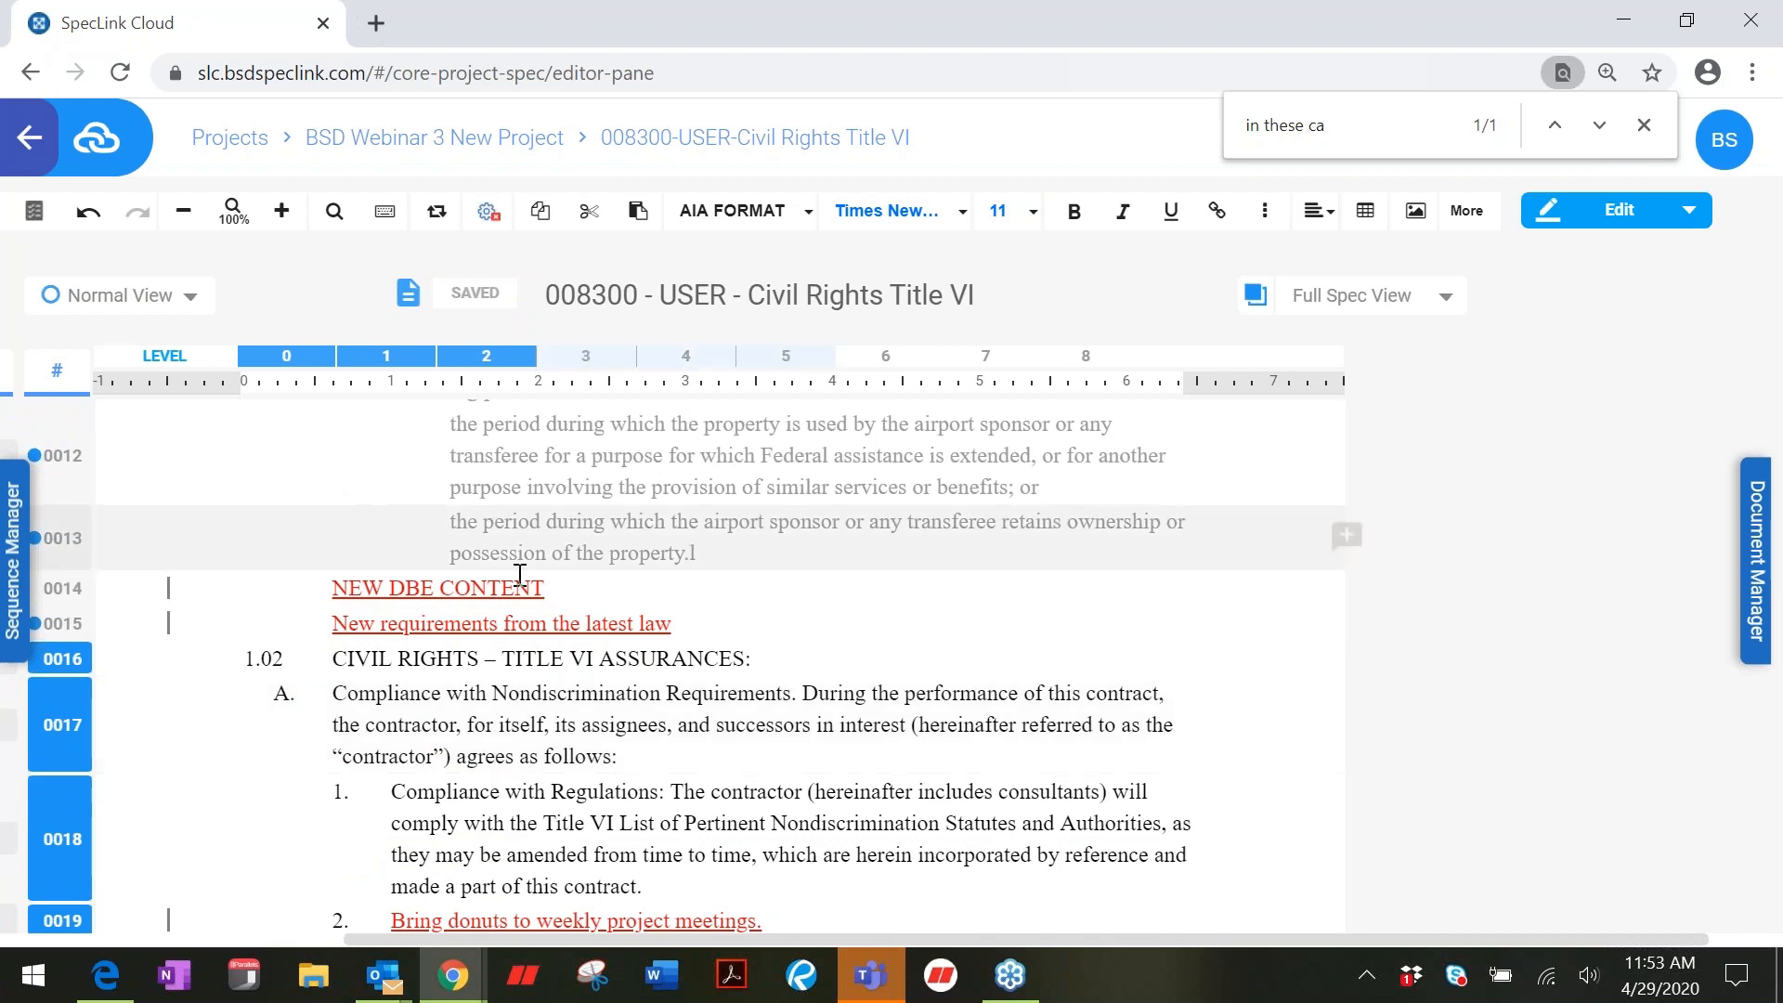
pyautogui.moveTo(519, 582)
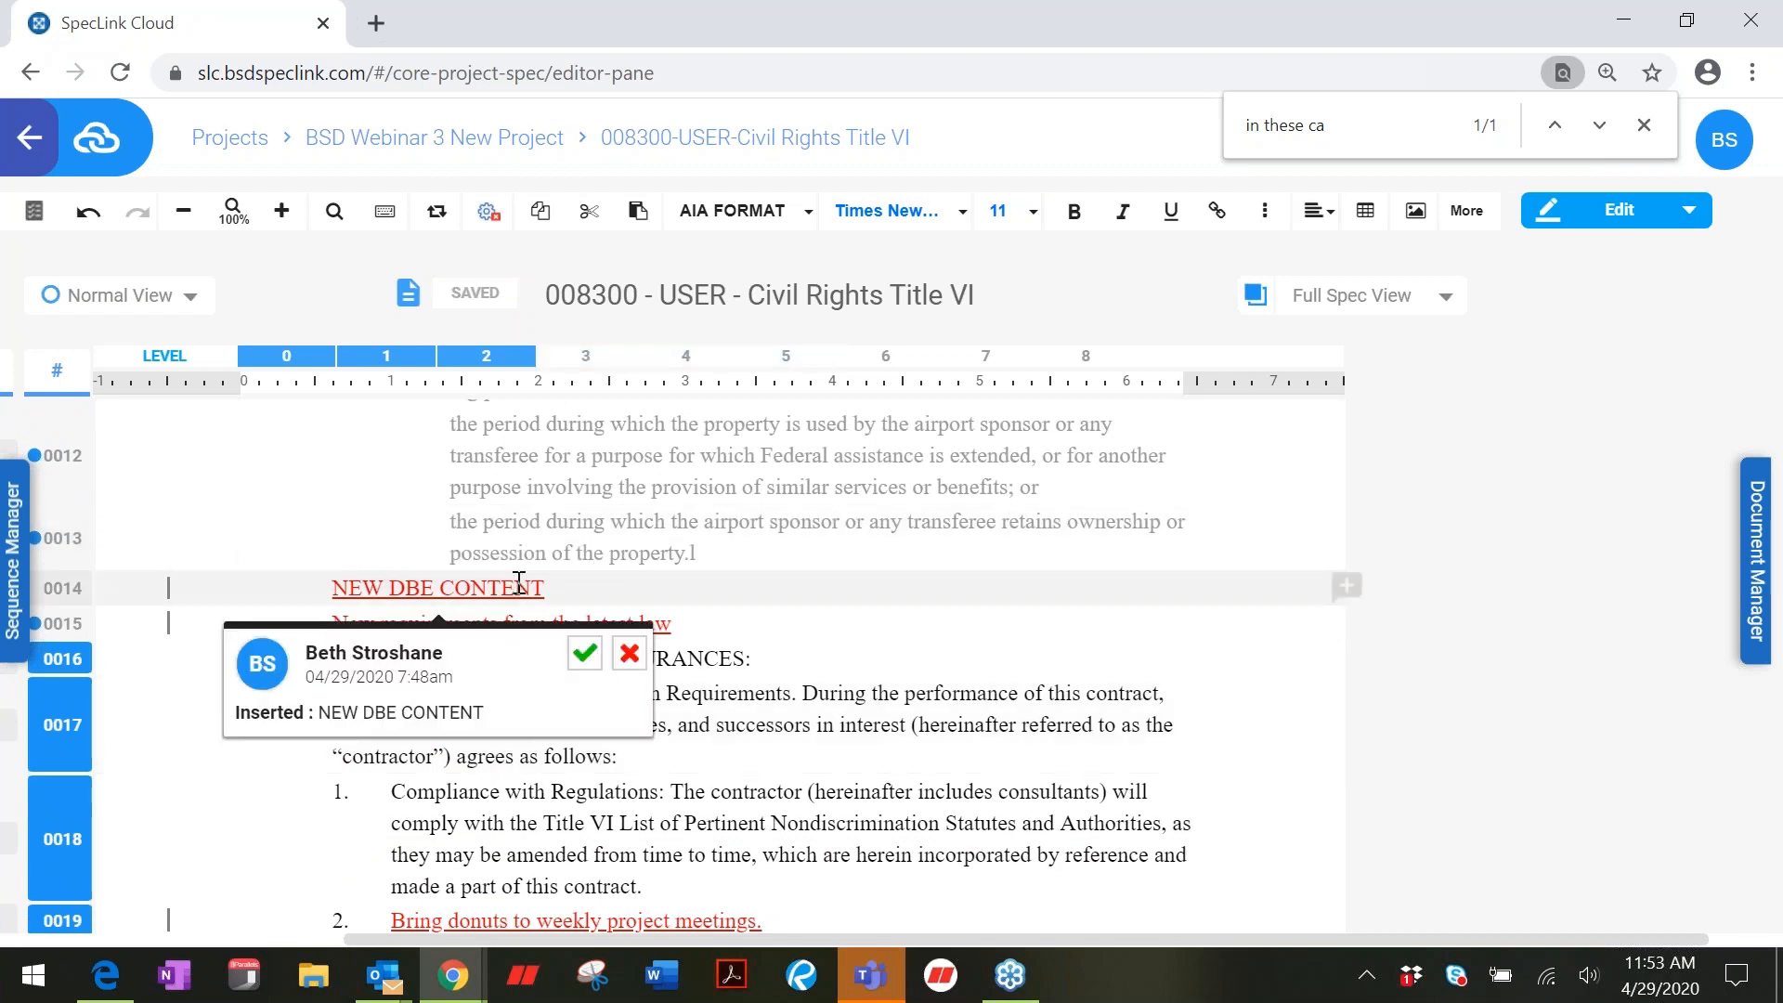
pyautogui.click(585, 654)
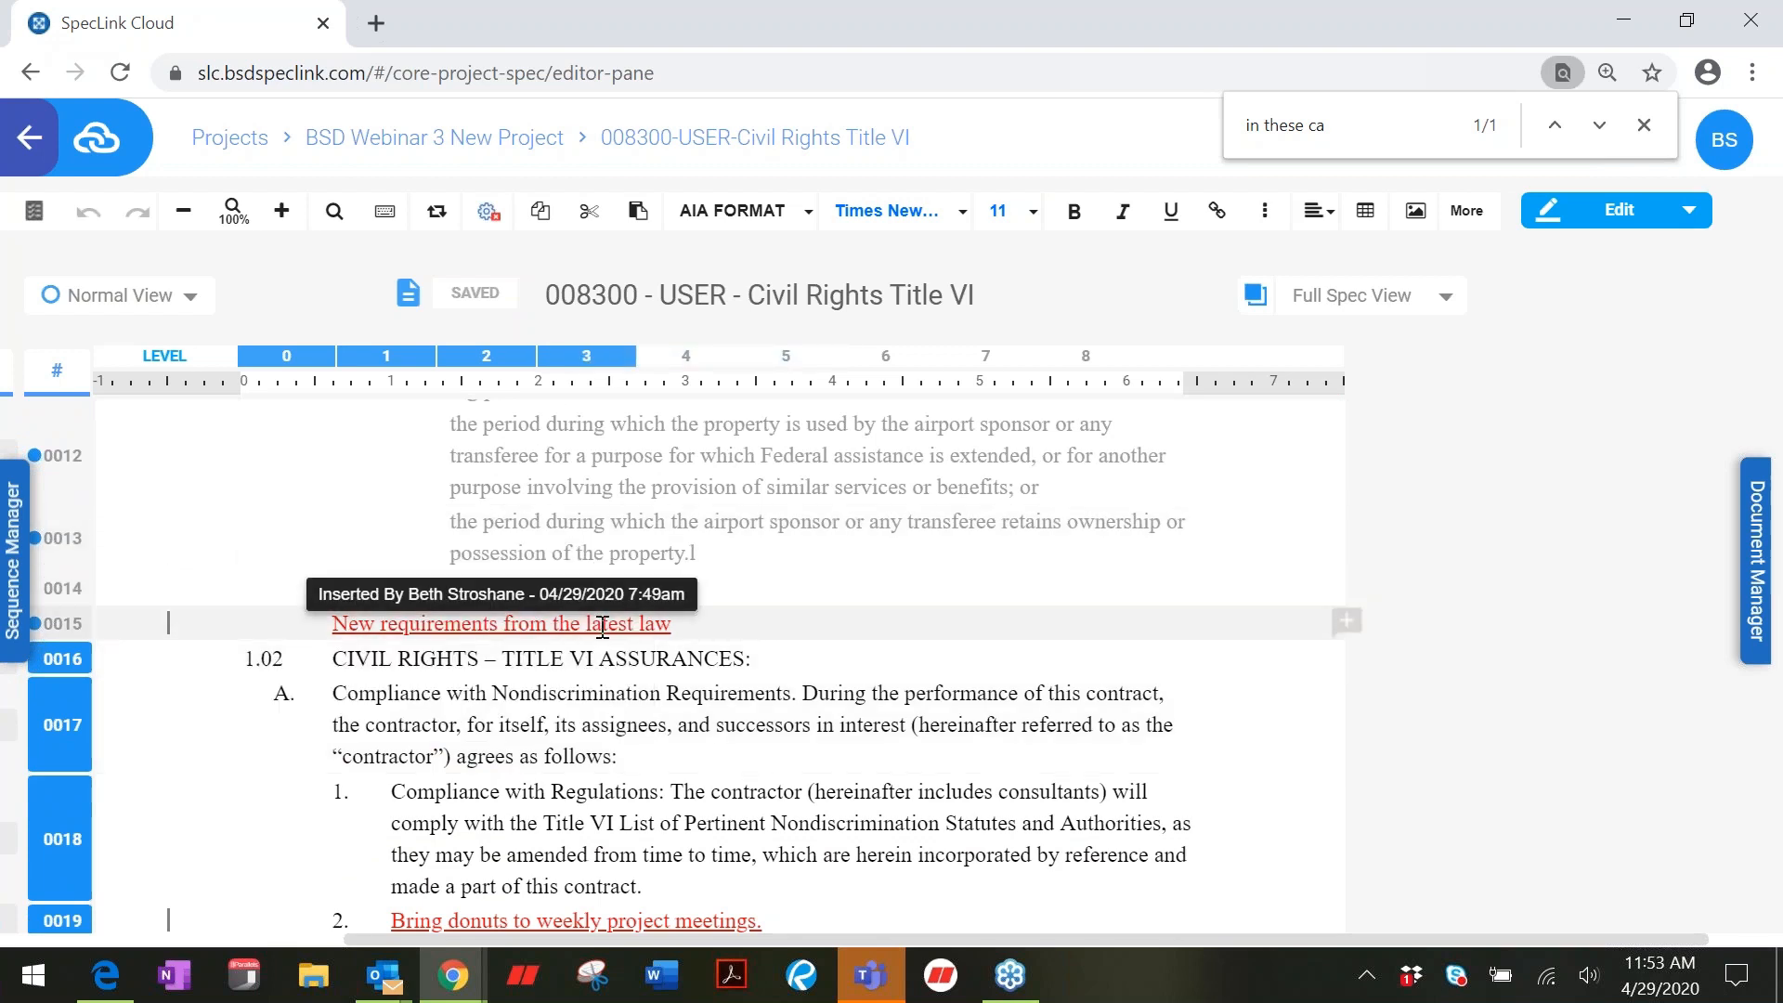
pyautogui.moveTo(599, 624)
pyautogui.click(640, 689)
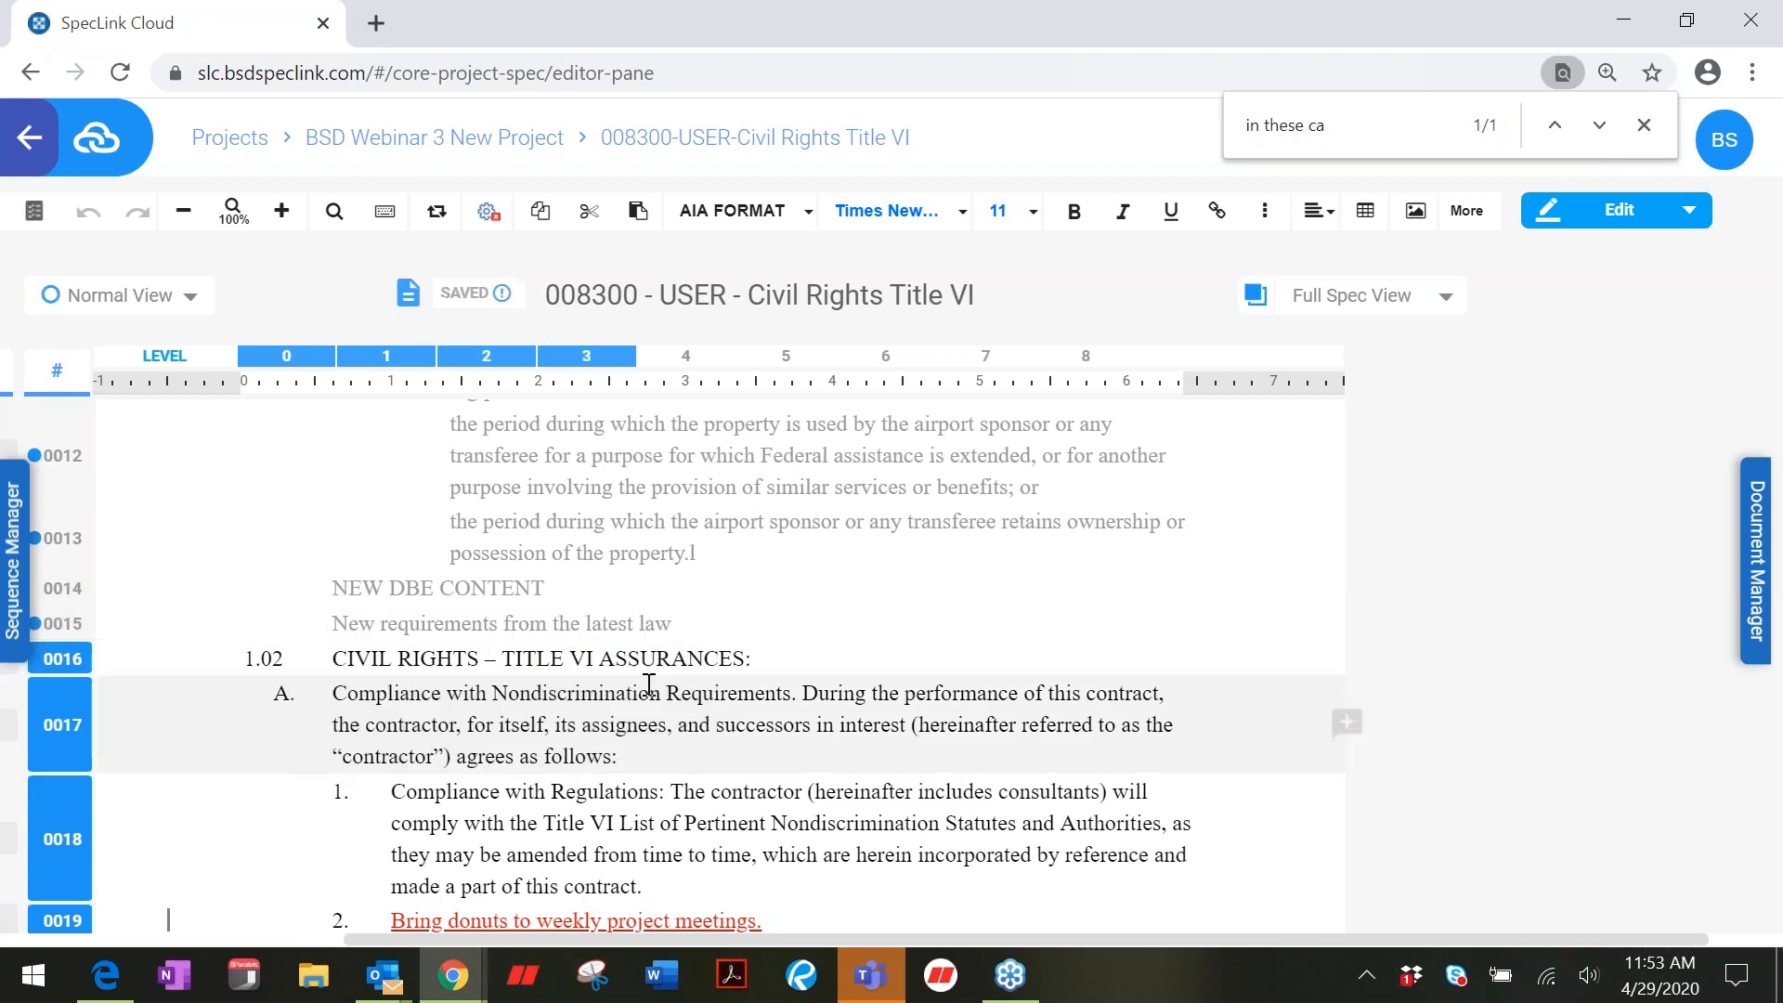
pyautogui.scroll(-1, 654, 668)
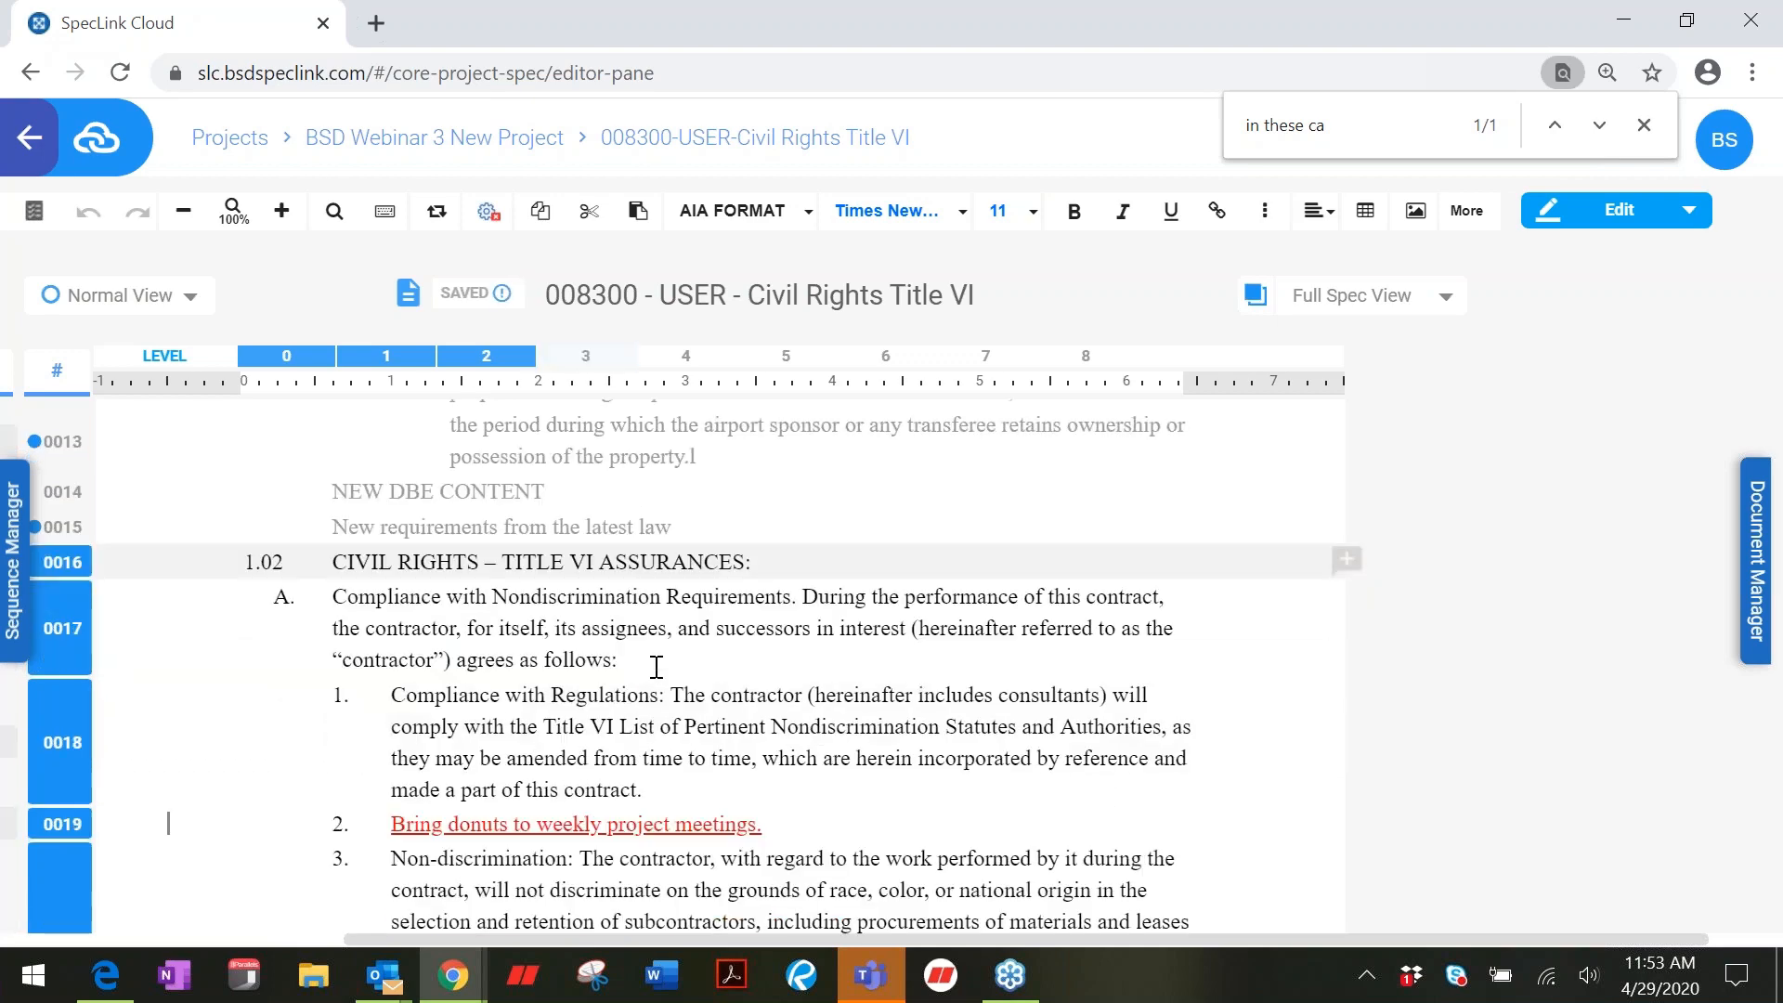
# Step: Draft a comment reading "Change rejected." on the struck-out Sanctions for Noncompliance paragraph
pyautogui.scroll(-3, 655, 667)
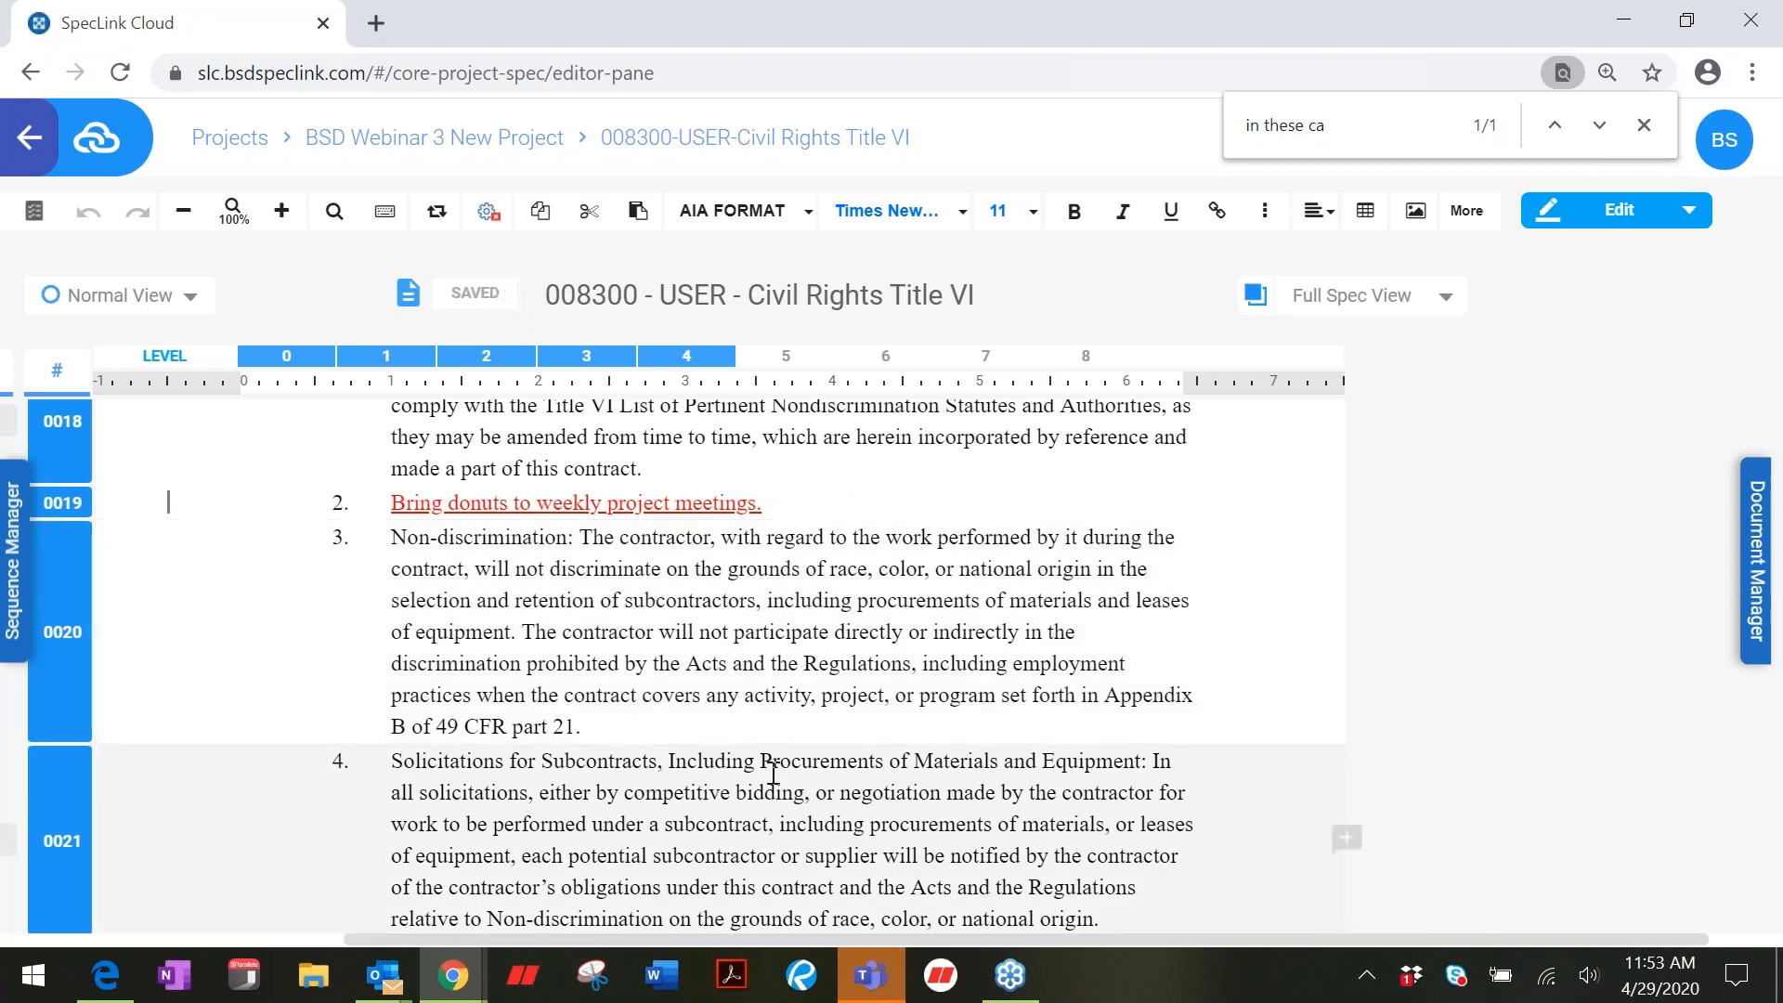
pyautogui.scroll(-5, 773, 770)
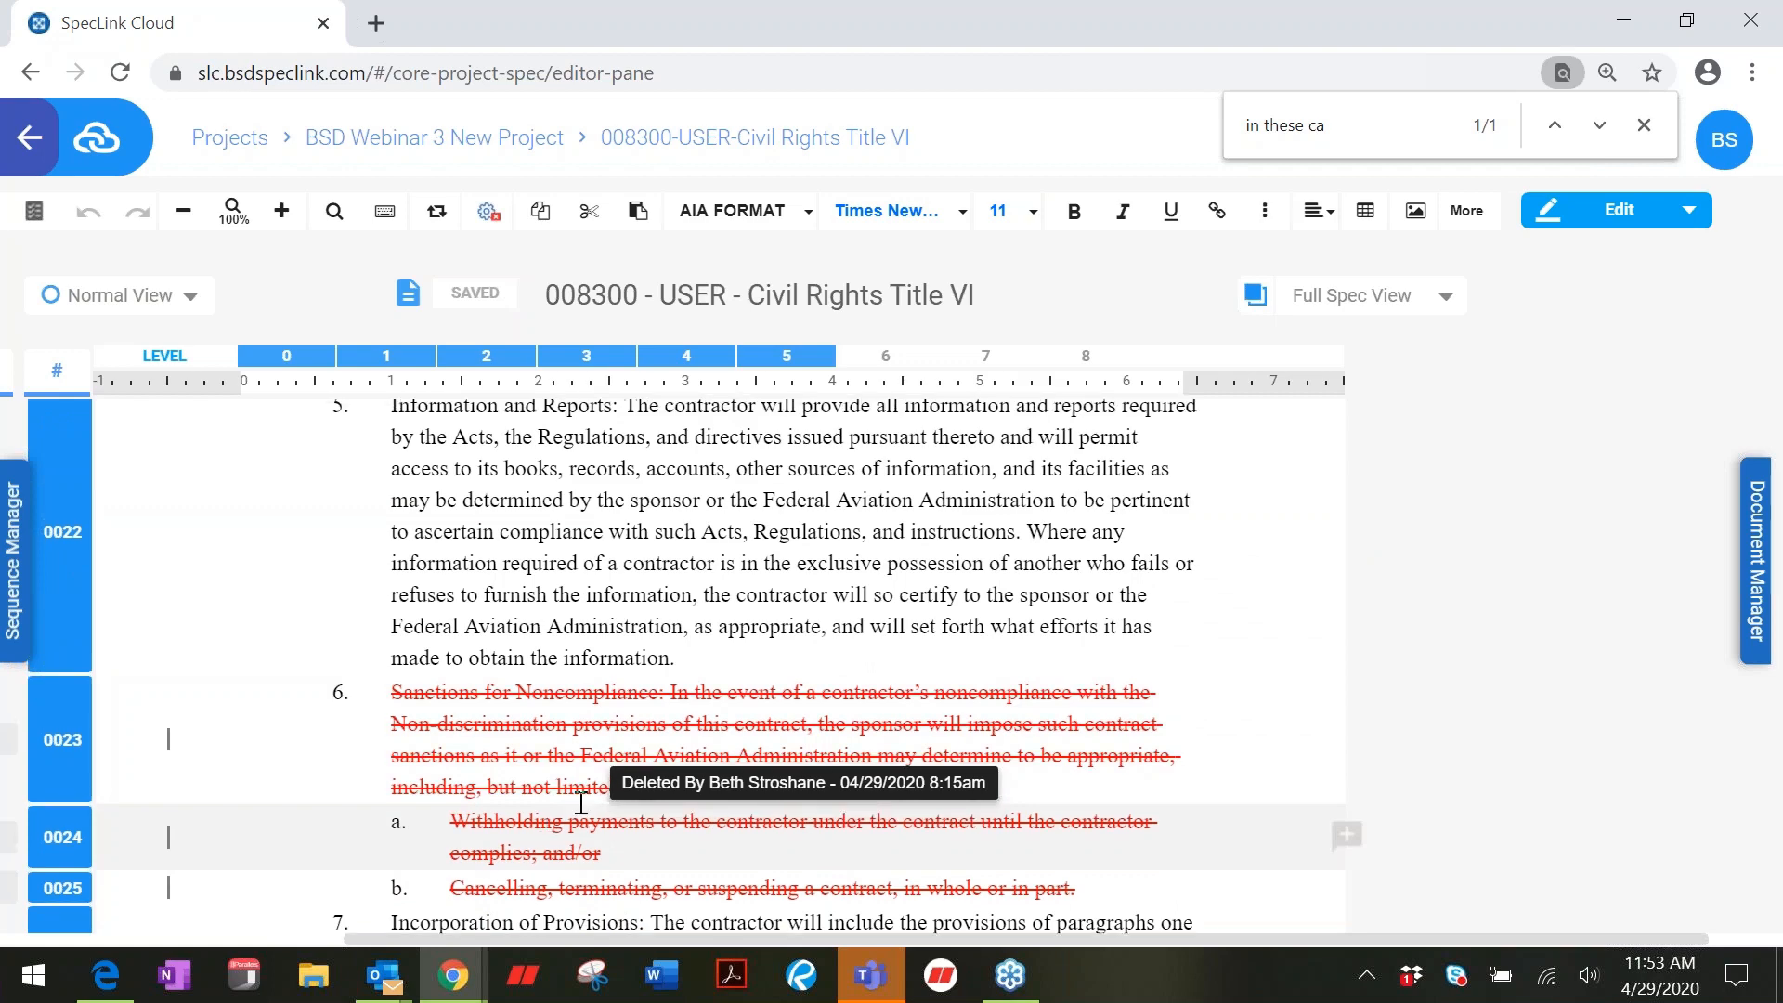
pyautogui.scroll(1, 920, 869)
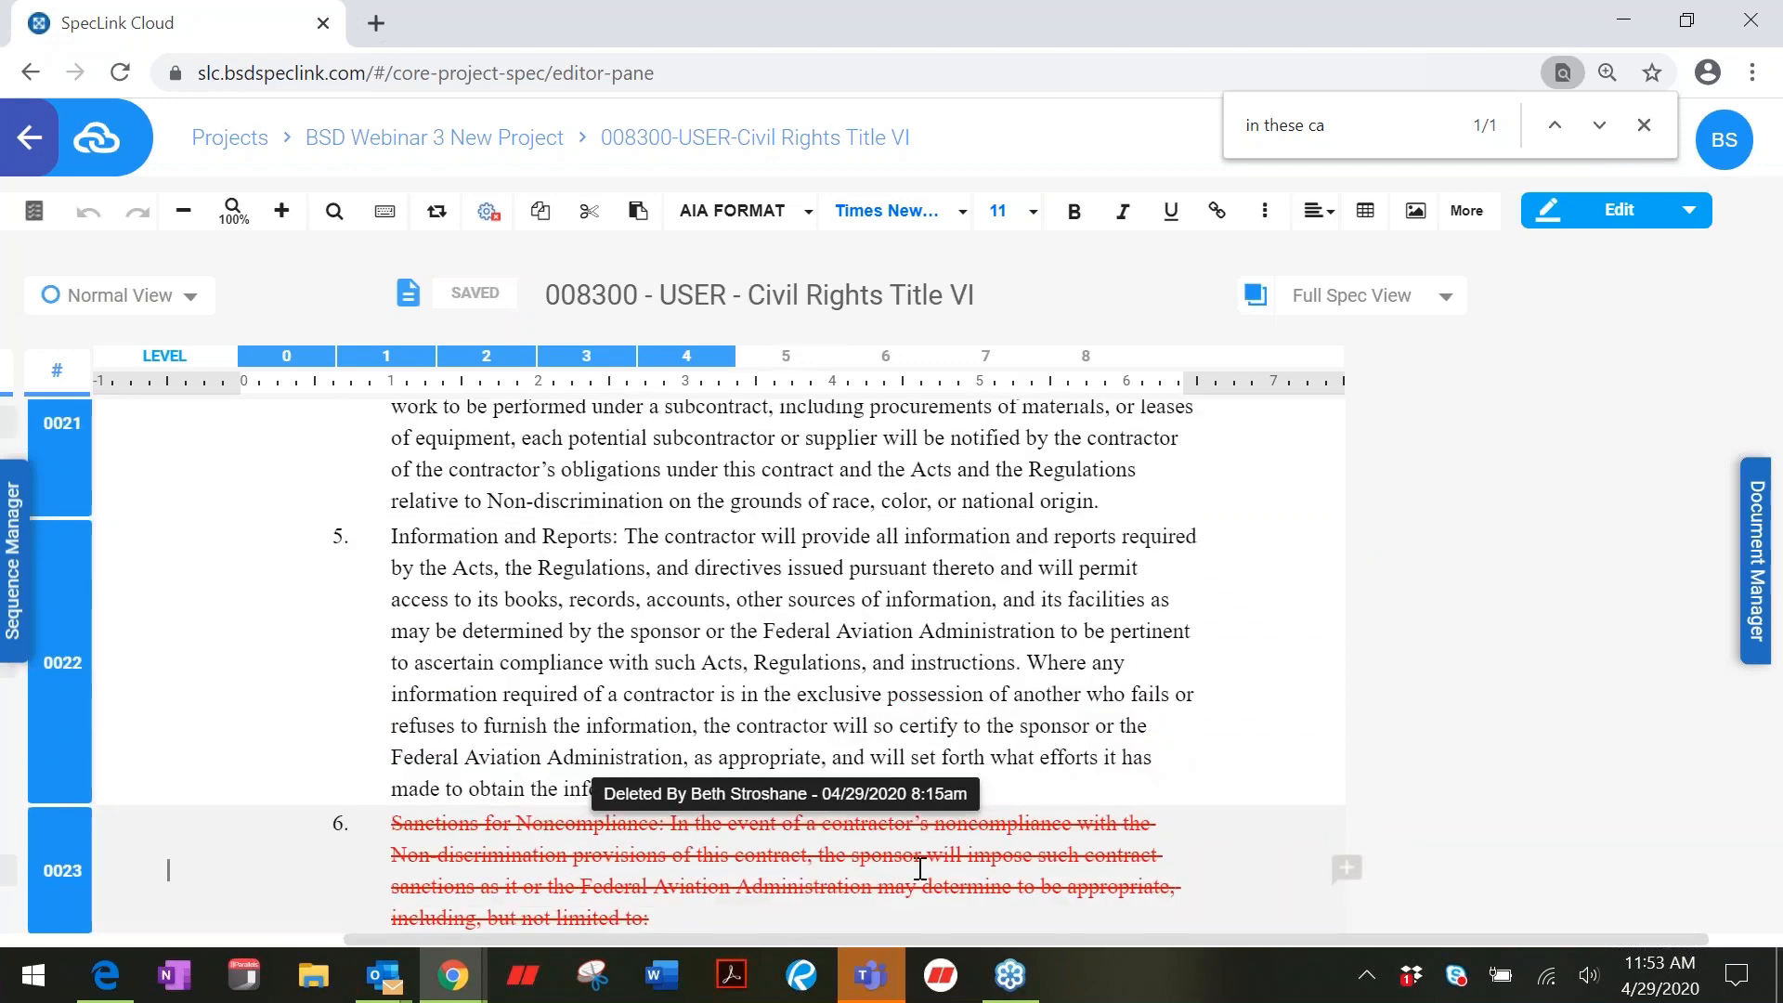
pyautogui.scroll(-2, 919, 869)
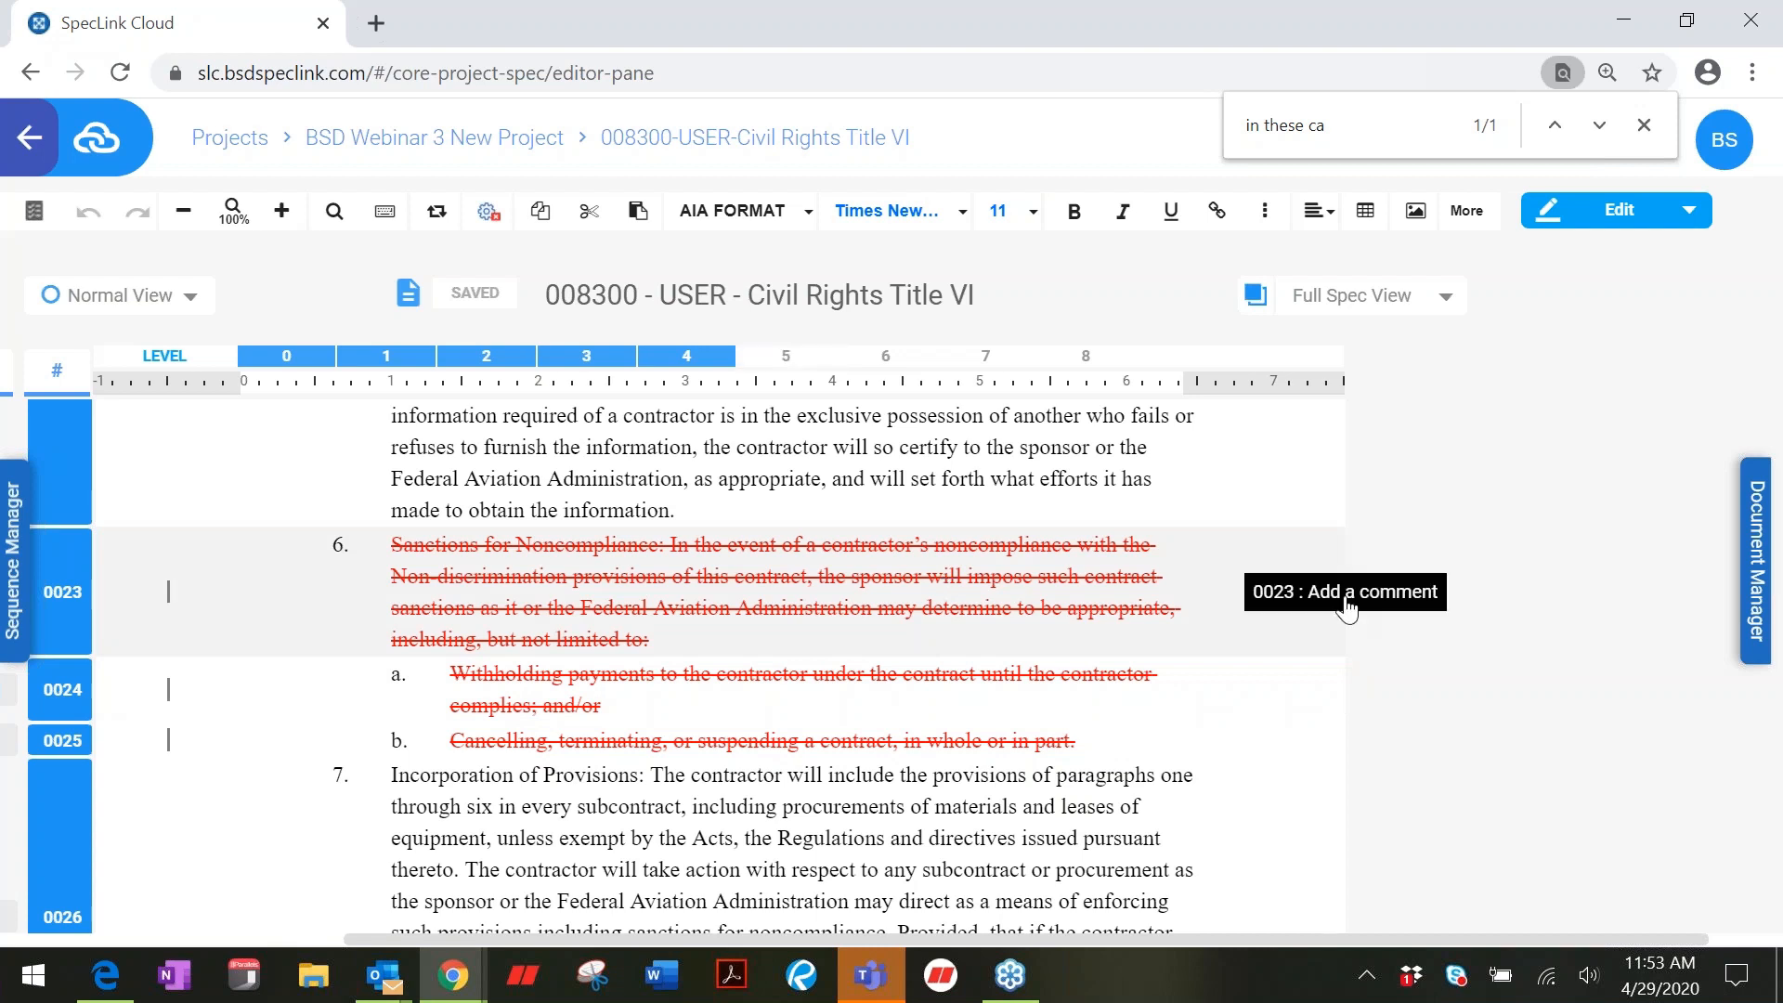
pyautogui.click(1346, 608)
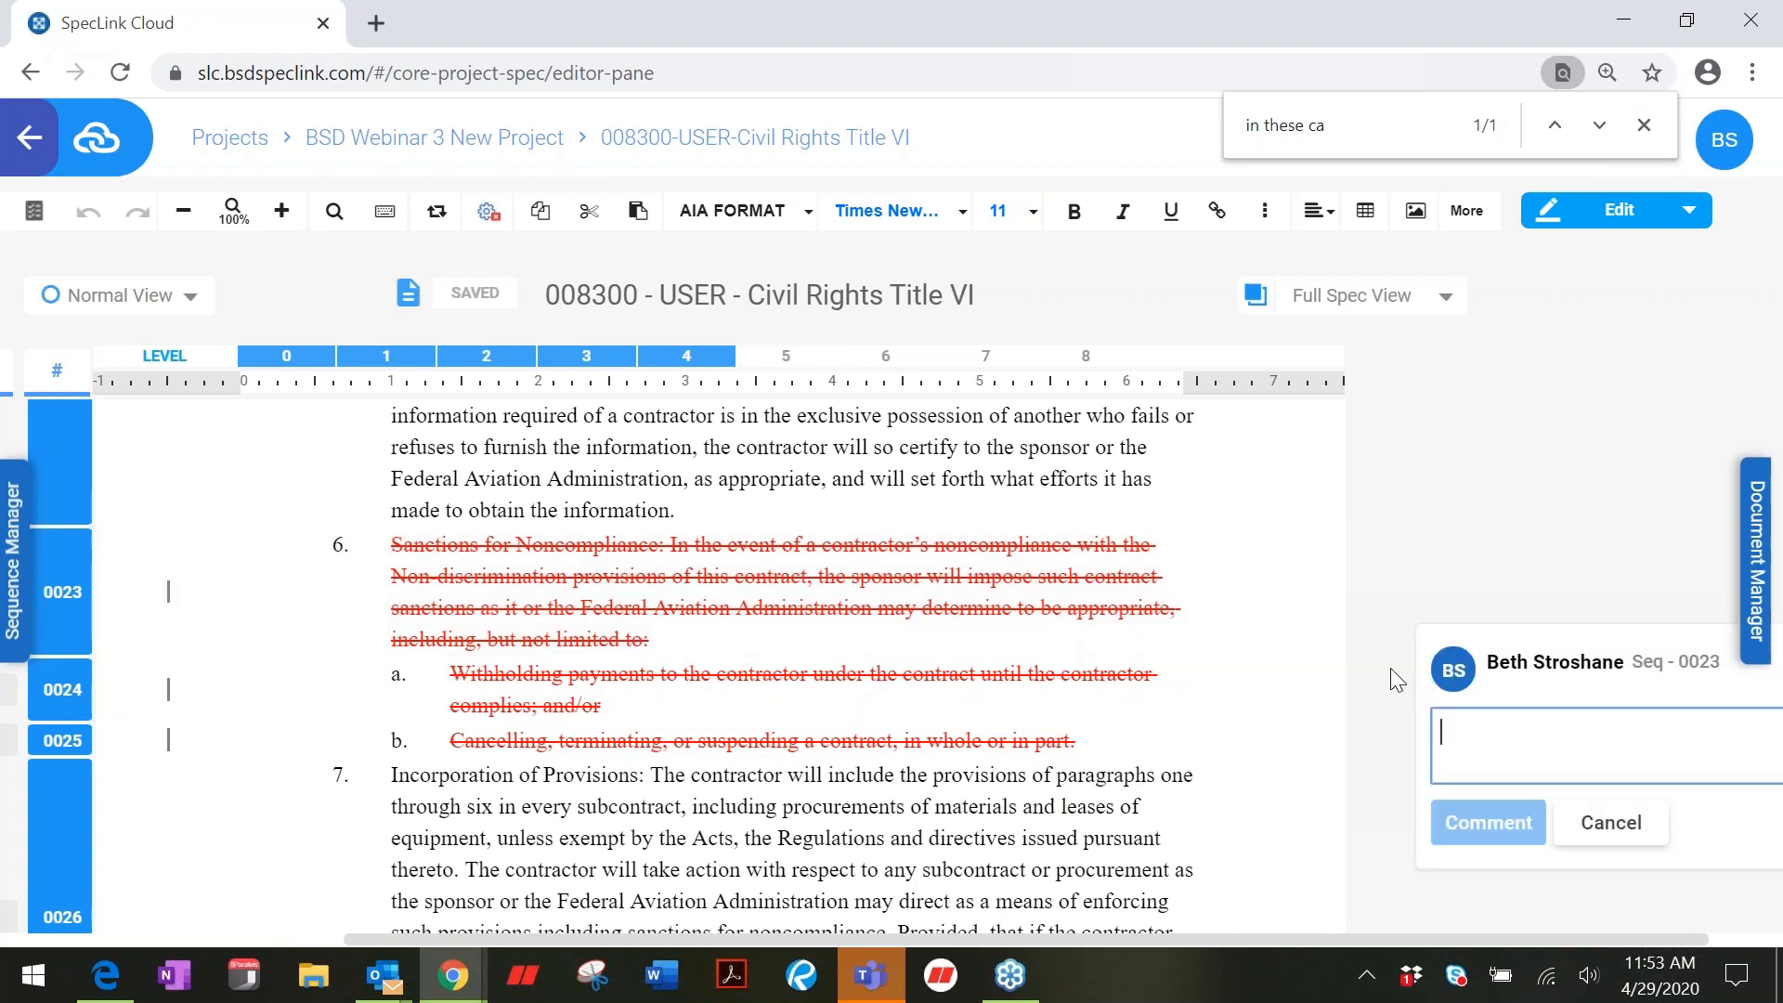
pyautogui.write('Change')
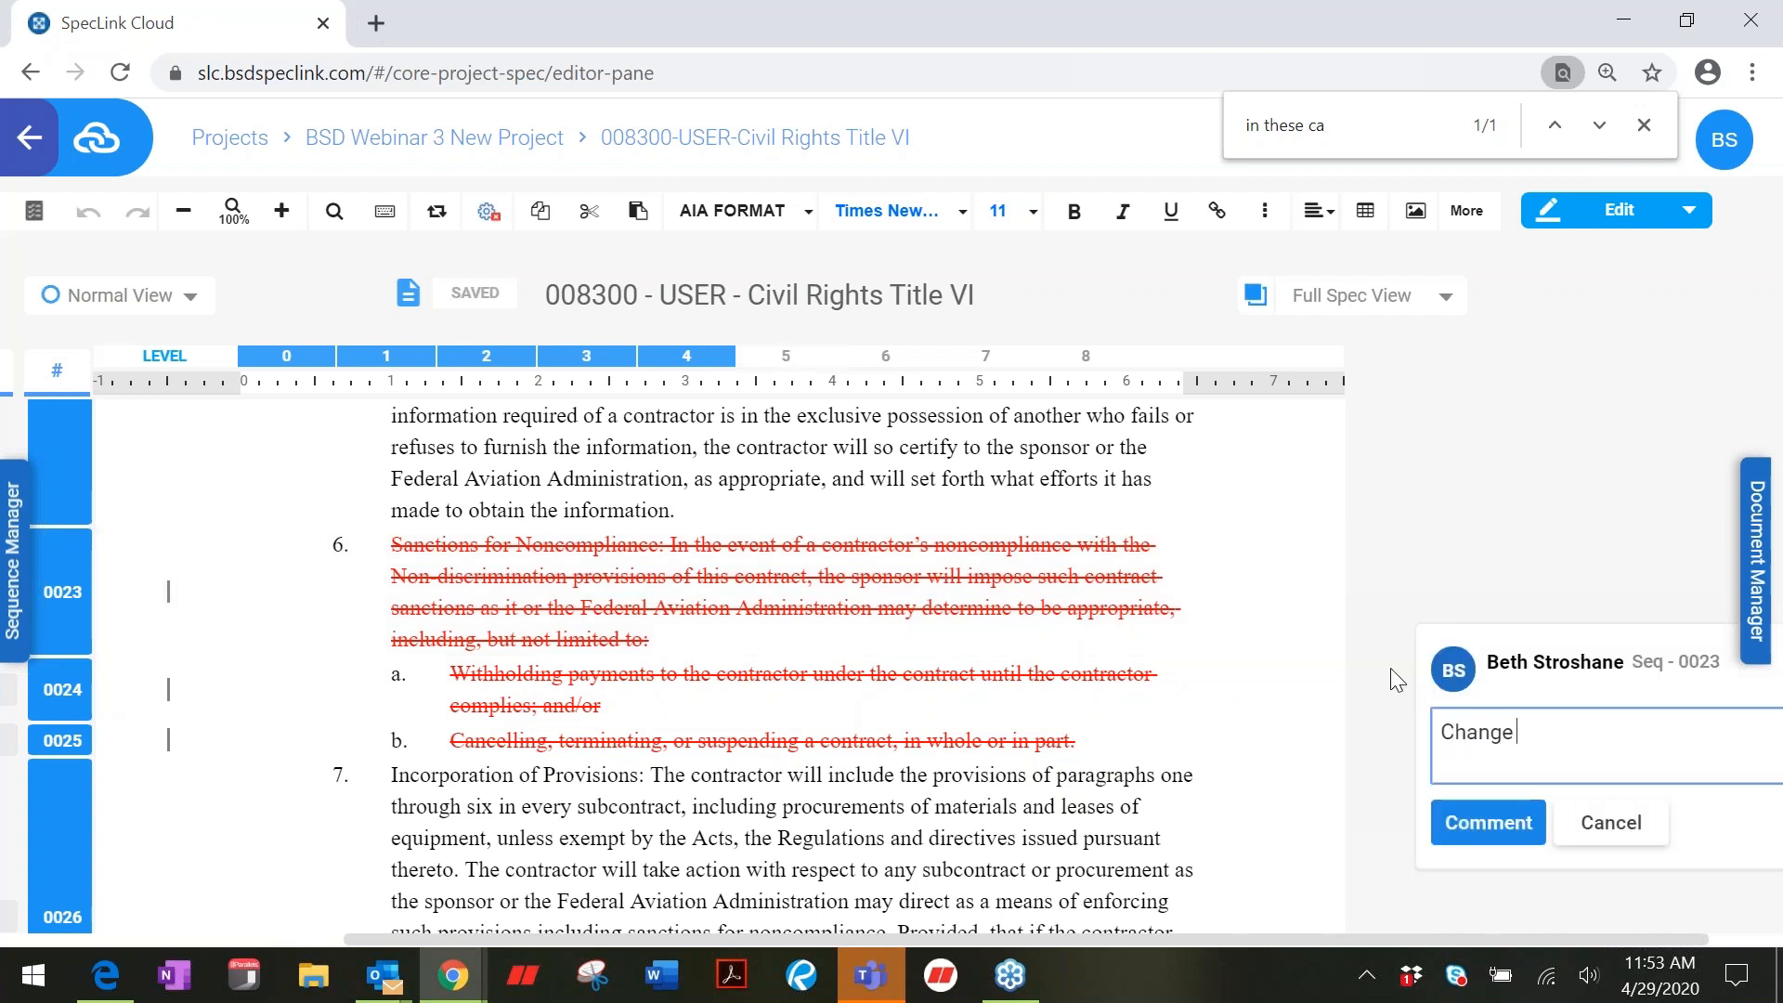
pyautogui.write(' rejected.')
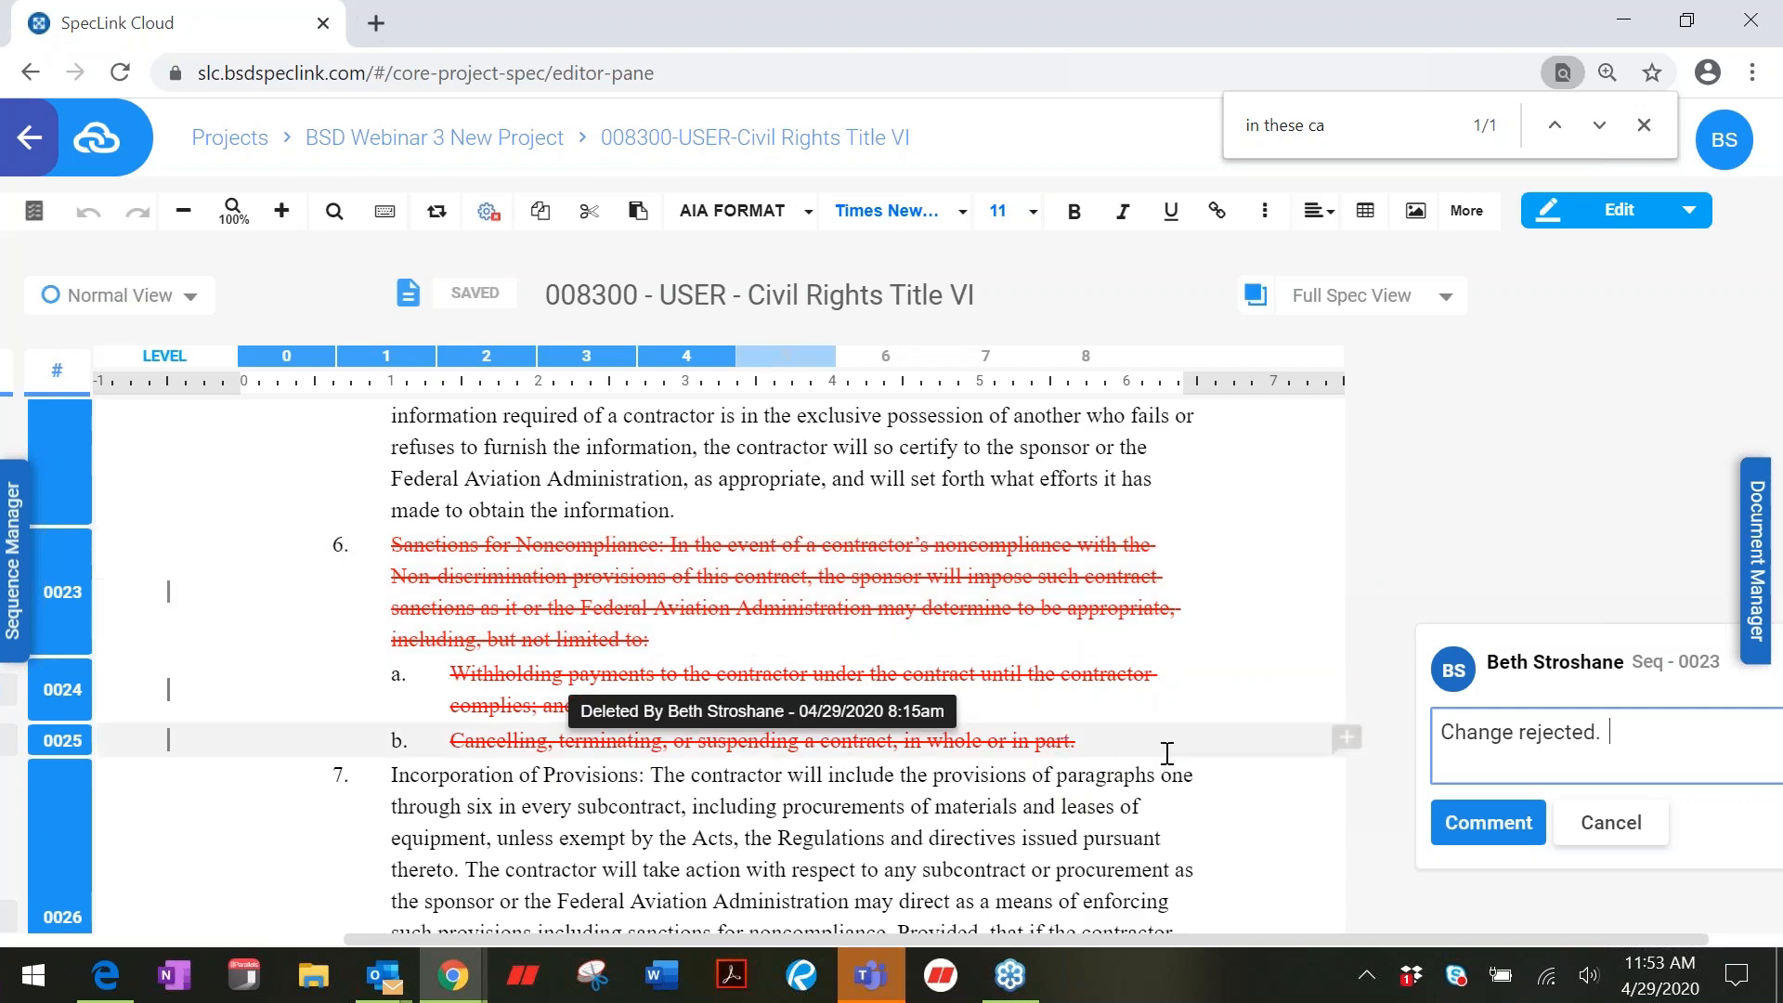
# Step: Reject the tracked deletions of the Sanctions for Noncompliance paragraph and its subparagraphs a and b, and post the drafted comment
pyautogui.click(481, 546)
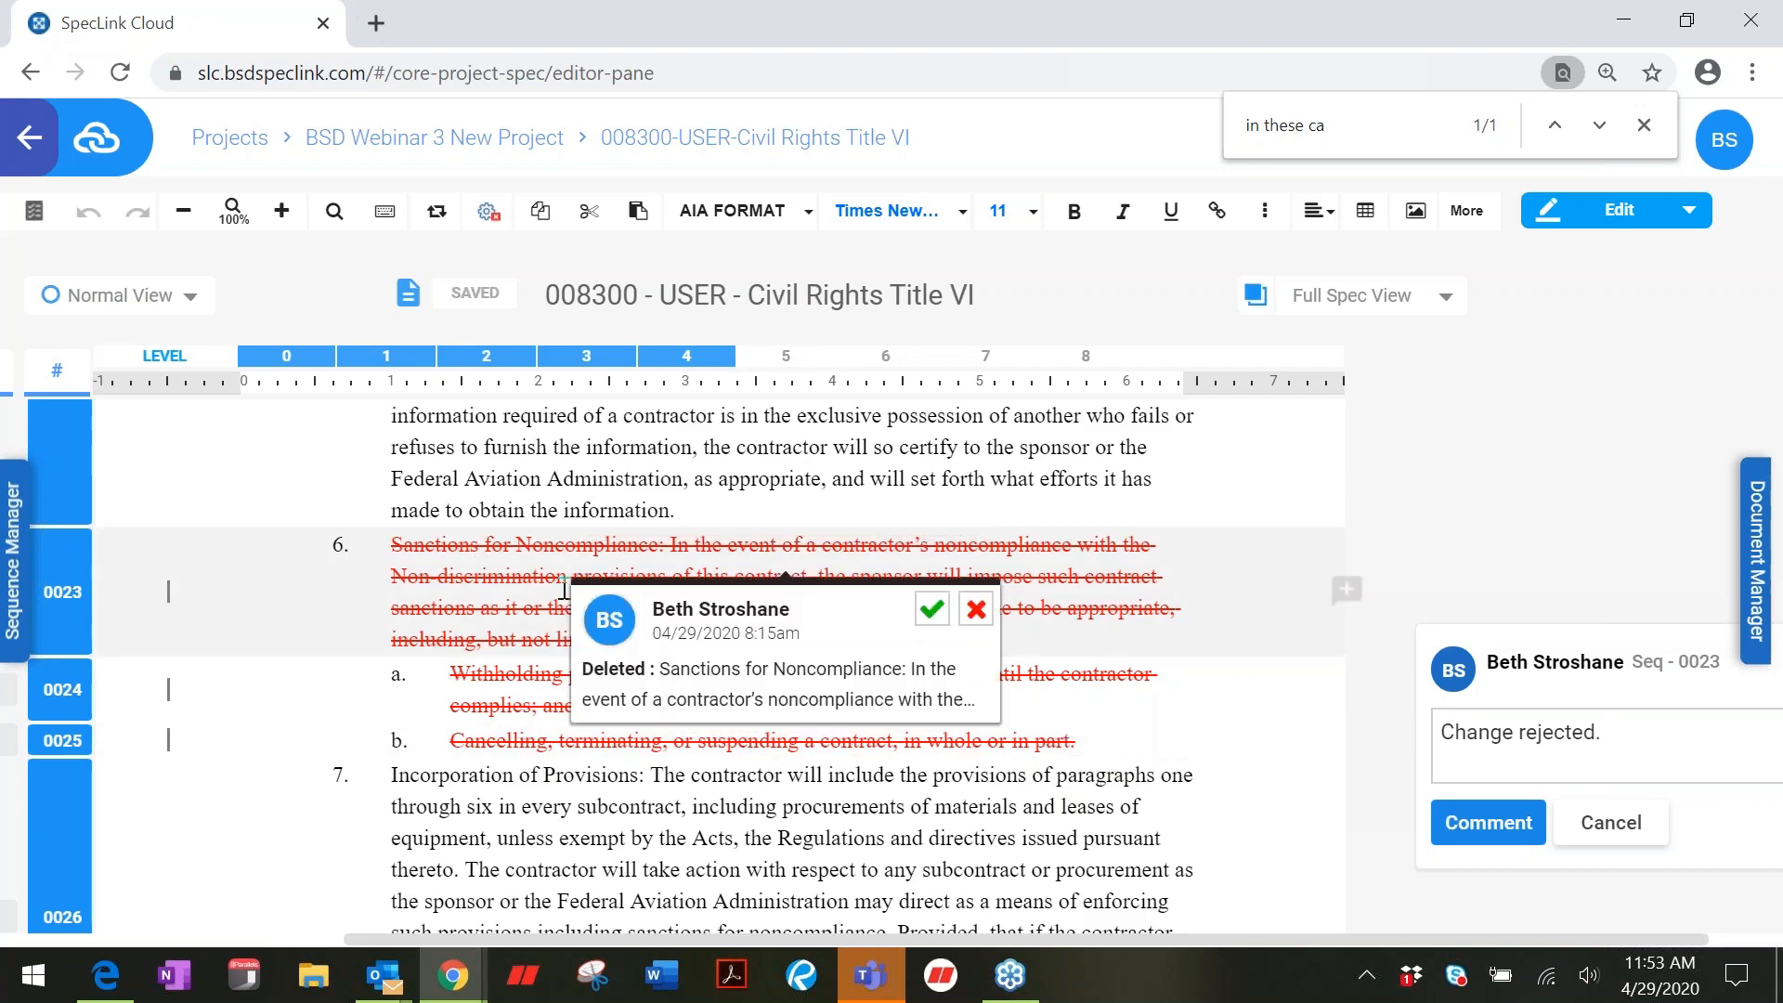
pyautogui.click(972, 613)
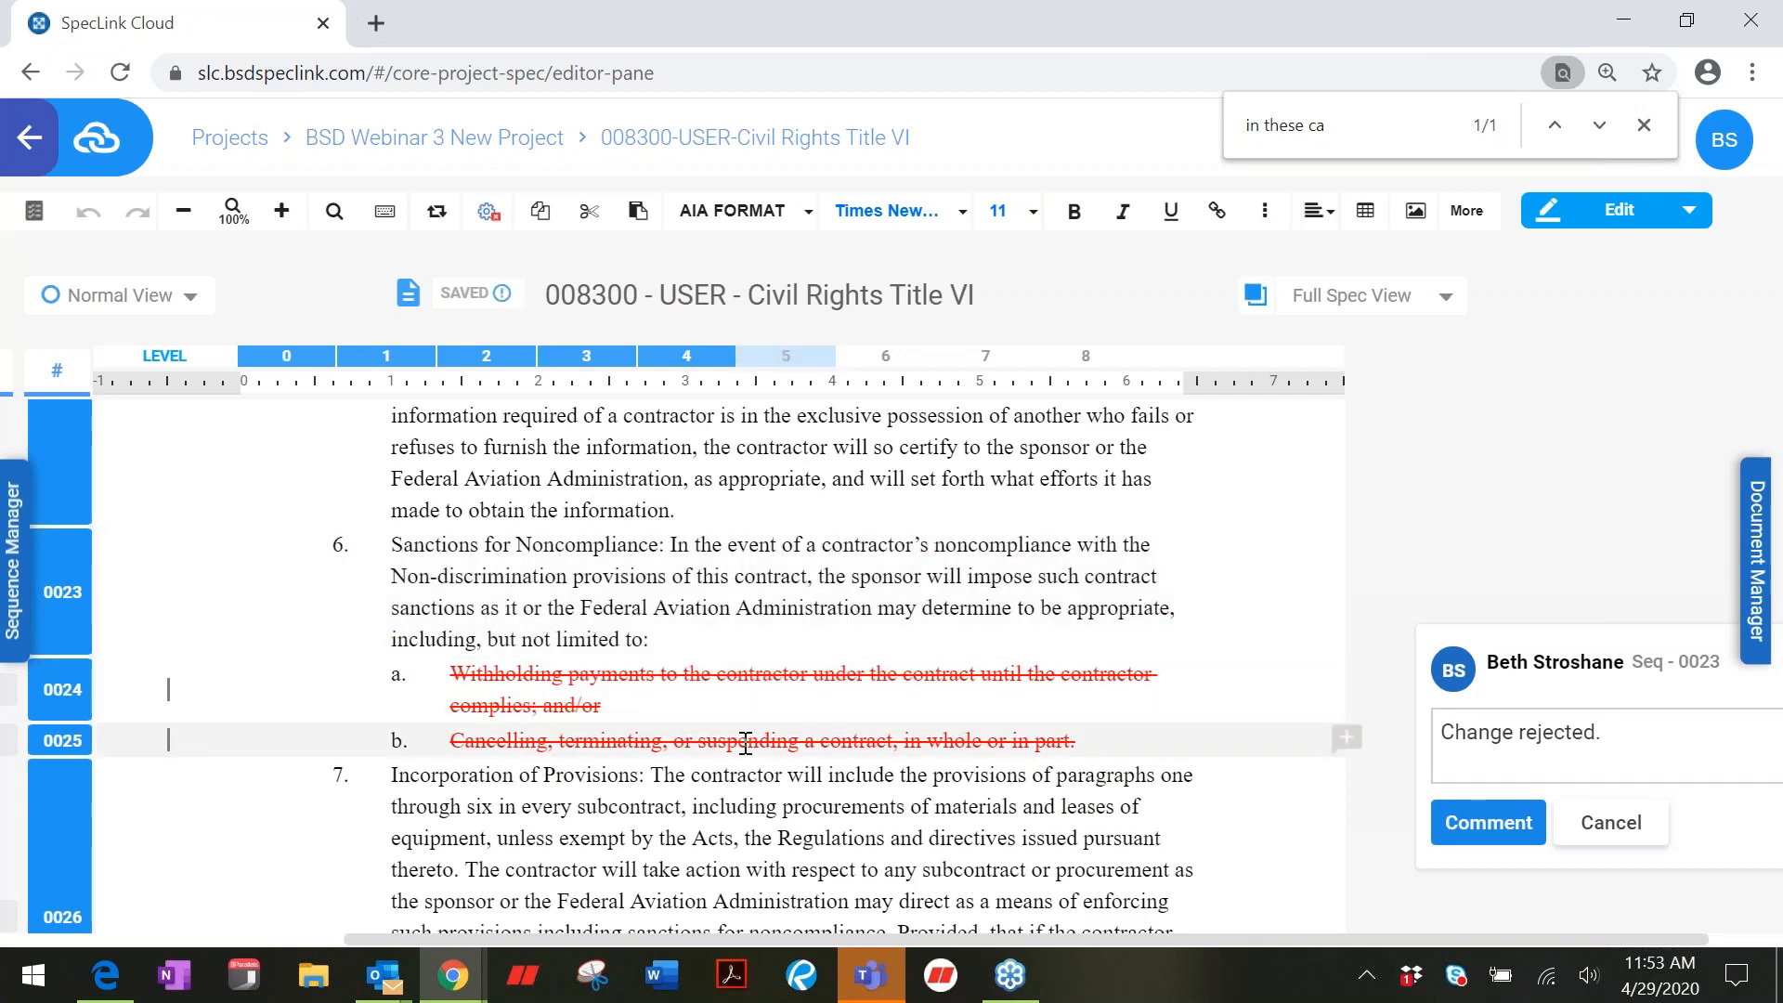
pyautogui.click(804, 676)
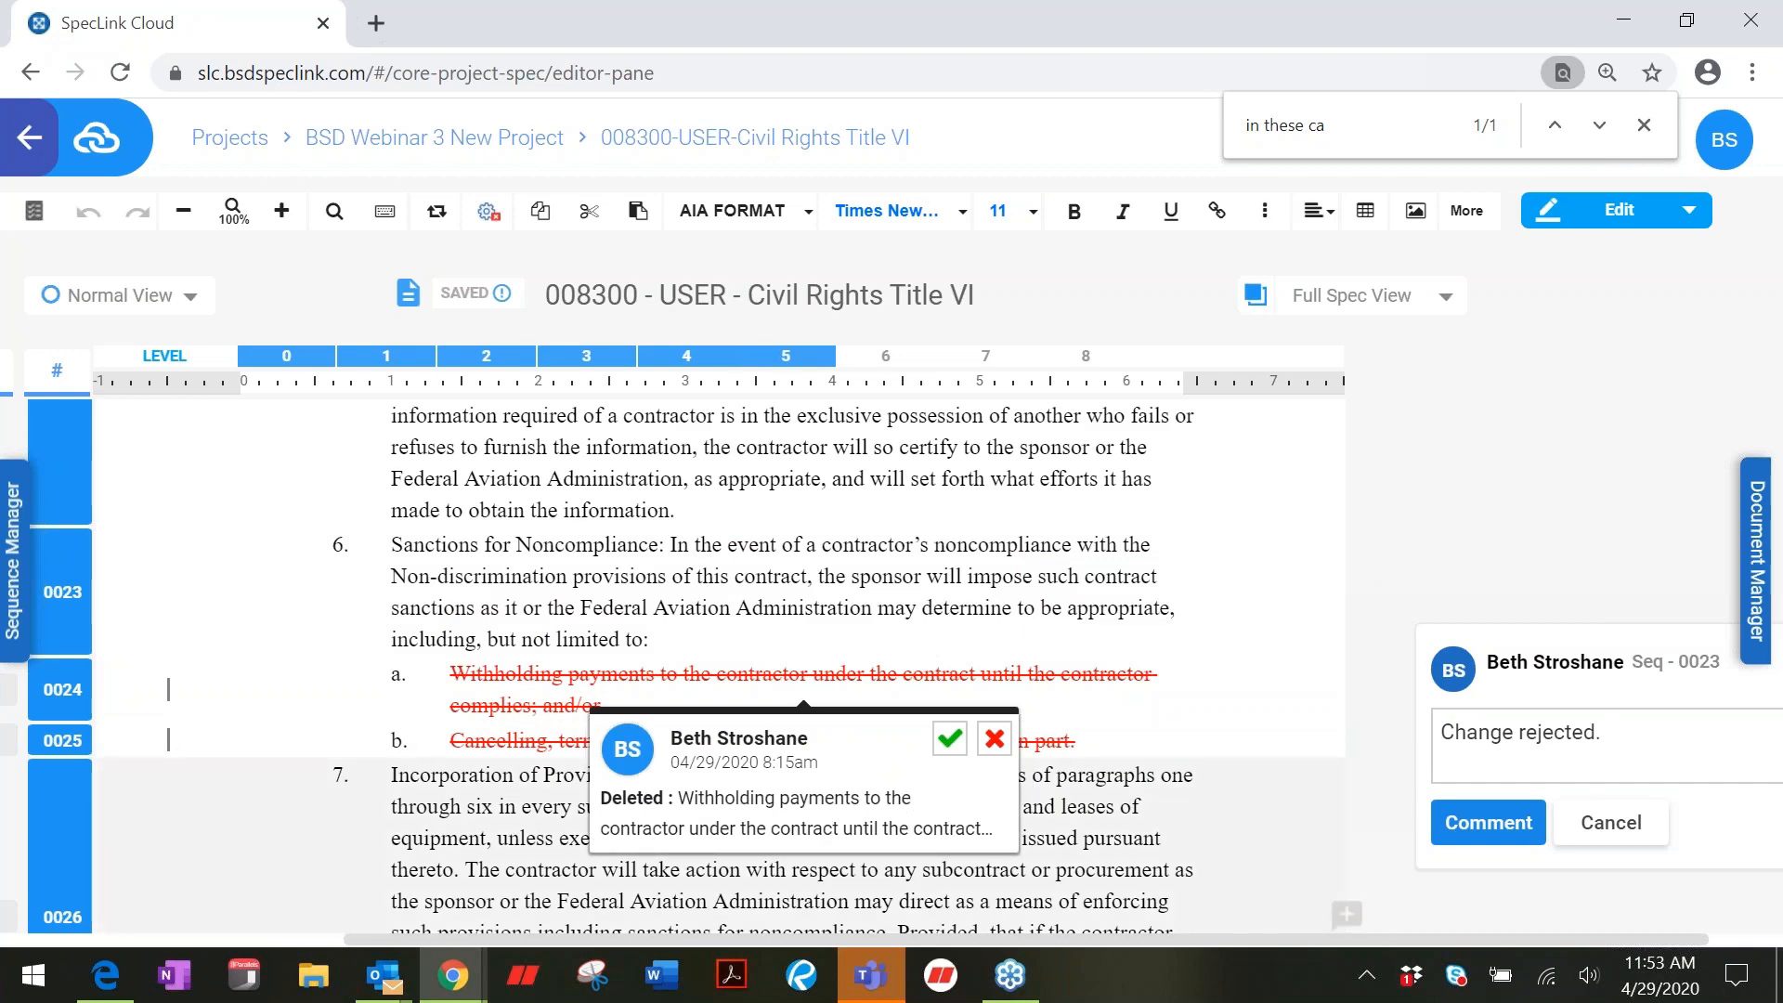
pyautogui.click(995, 739)
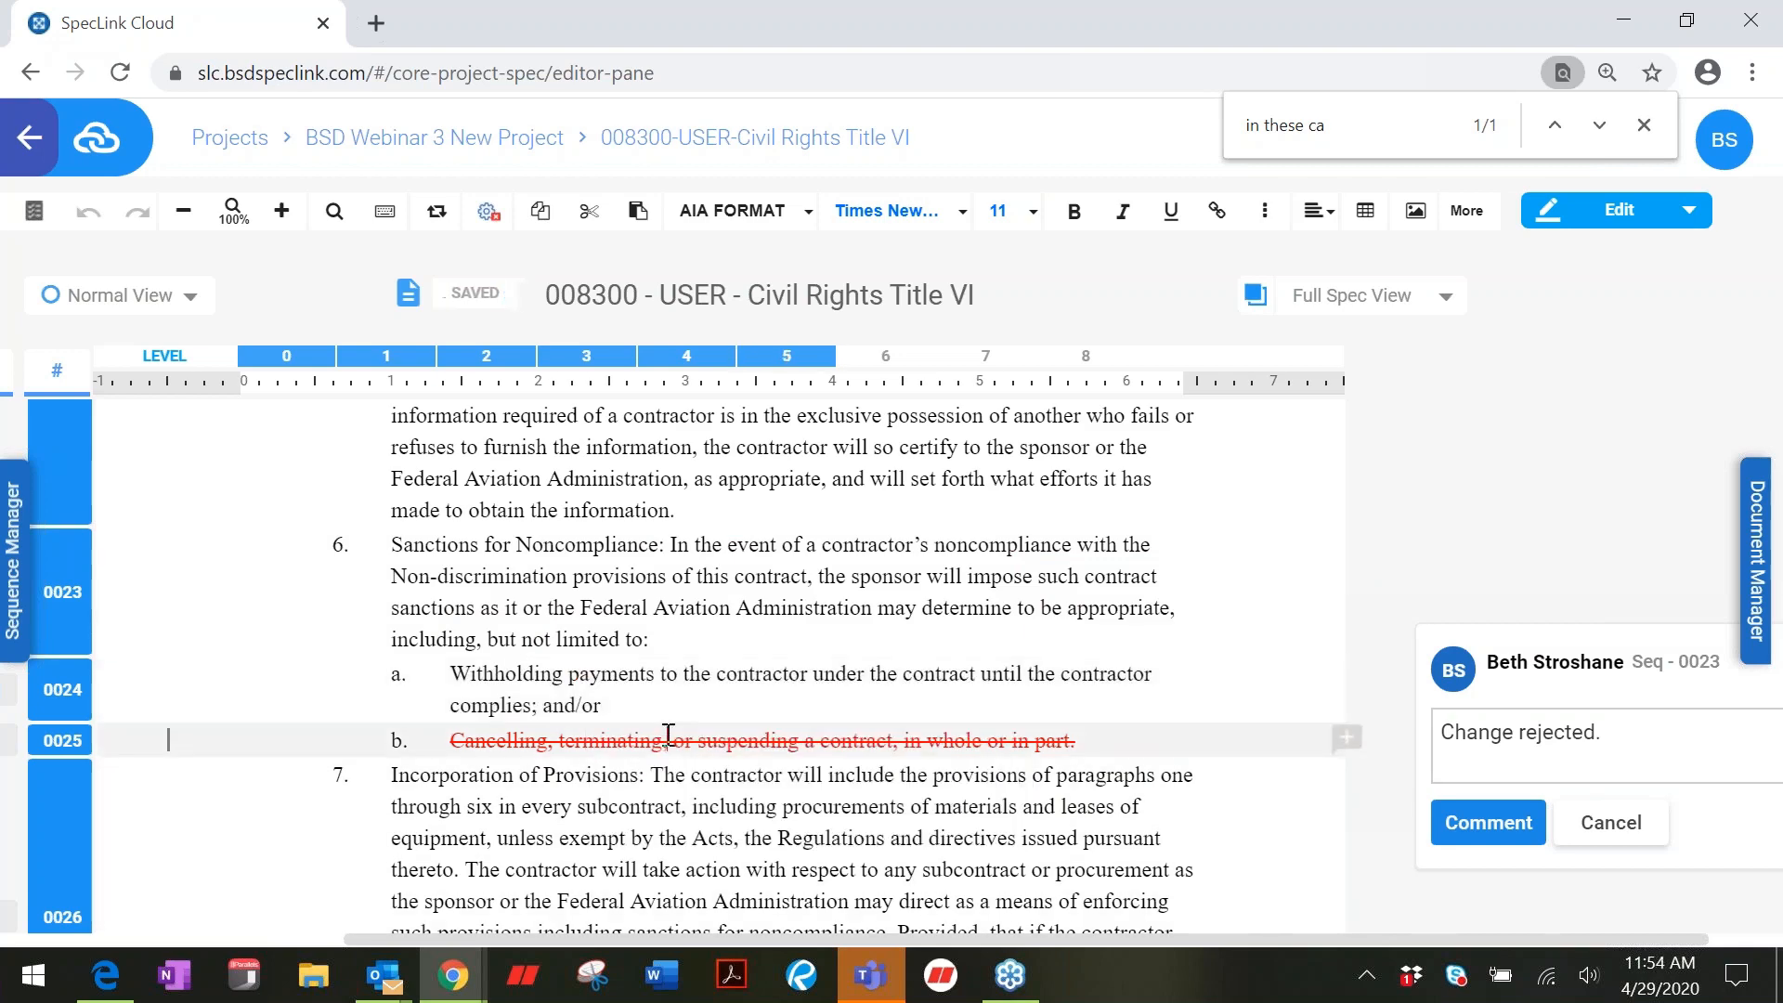
pyautogui.click(761, 741)
pyautogui.click(965, 813)
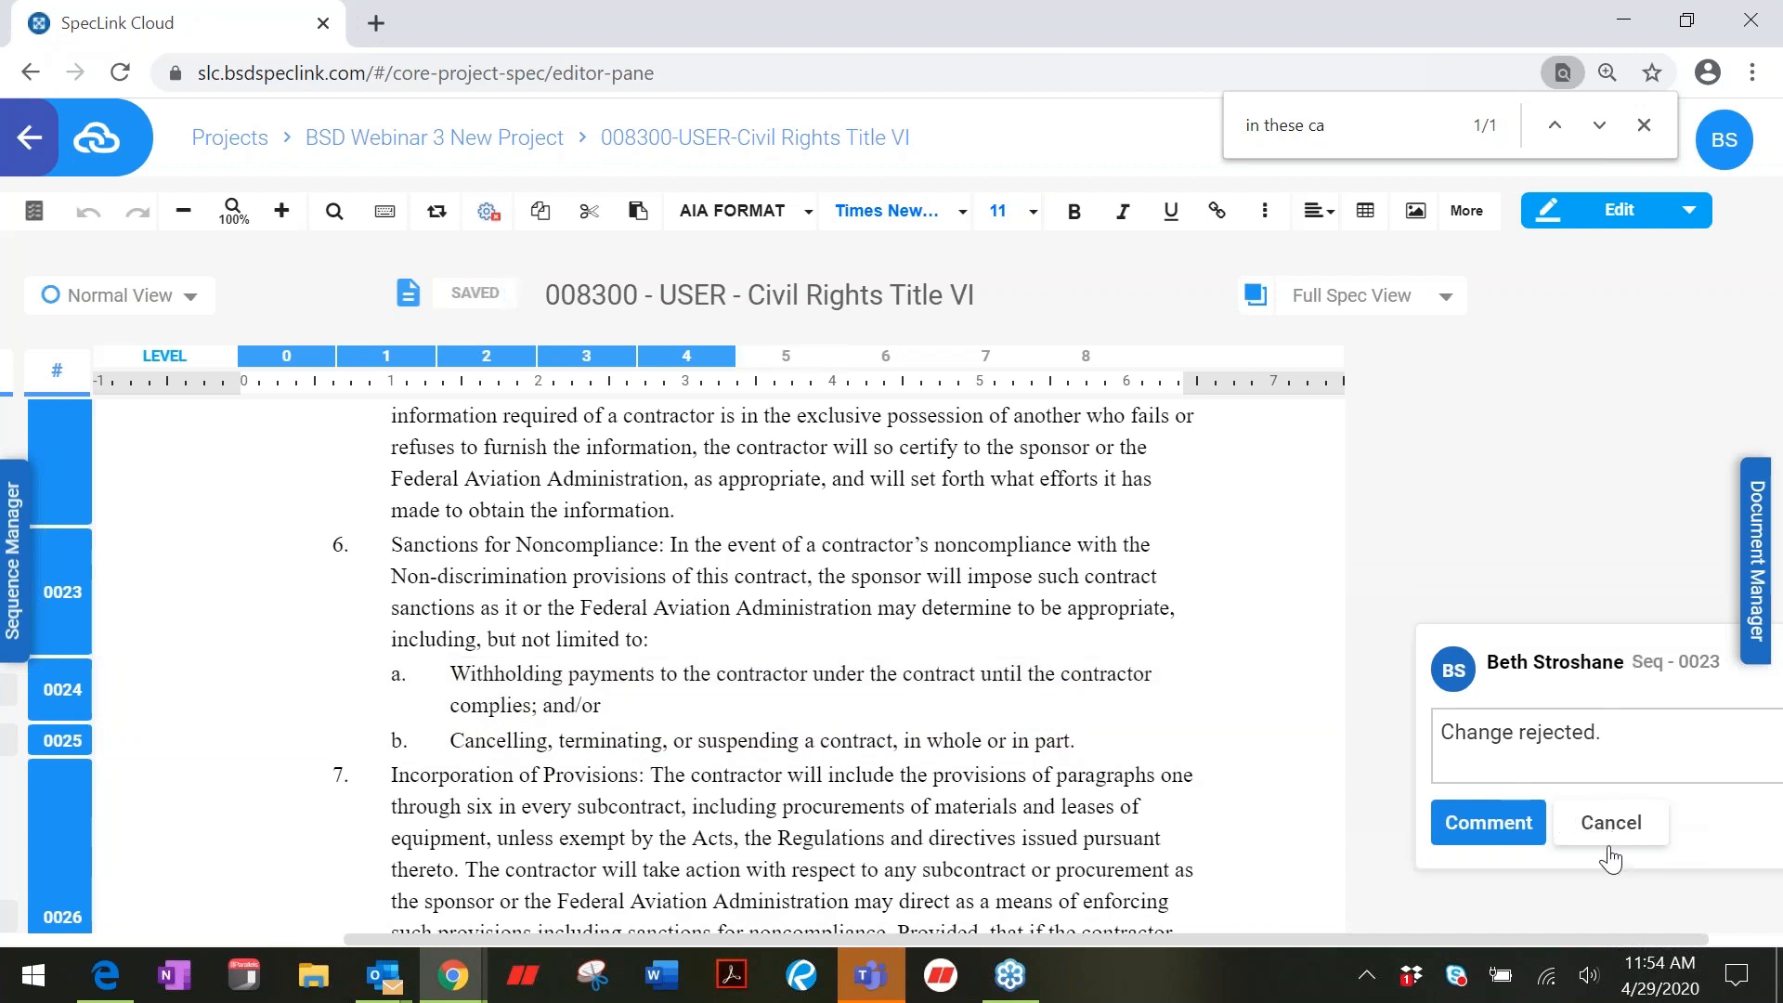
pyautogui.click(1478, 836)
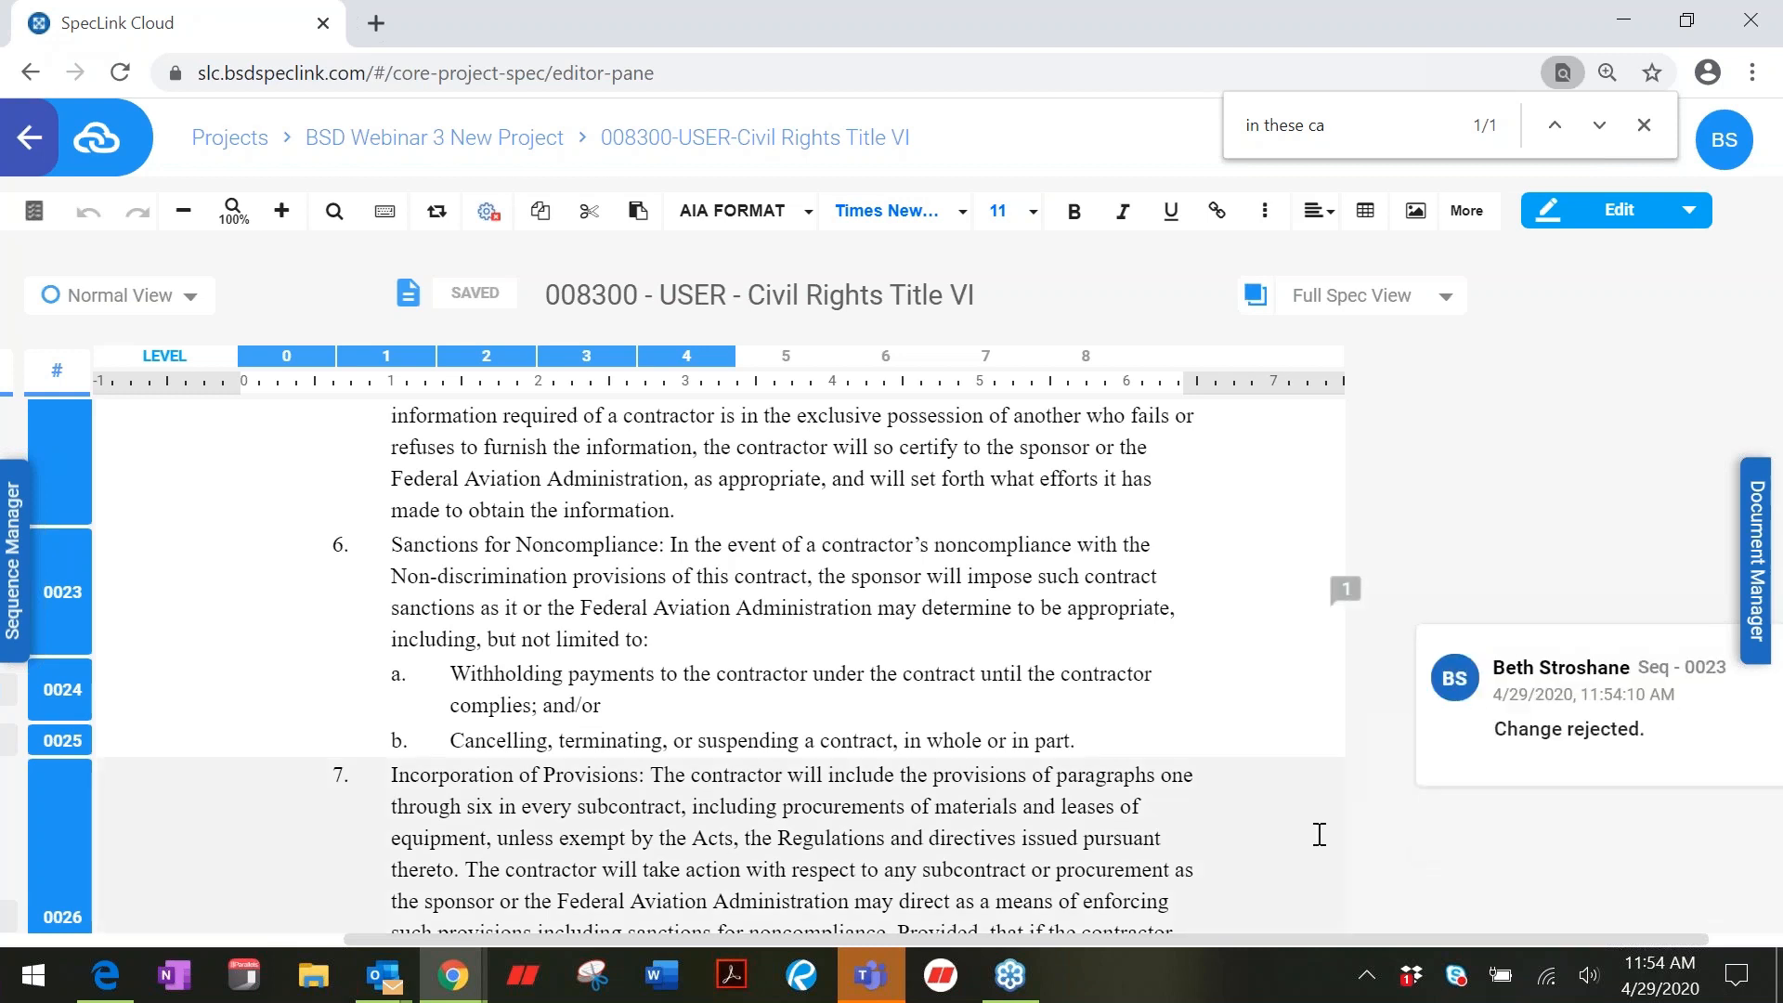
pyautogui.rightClick(1502, 778)
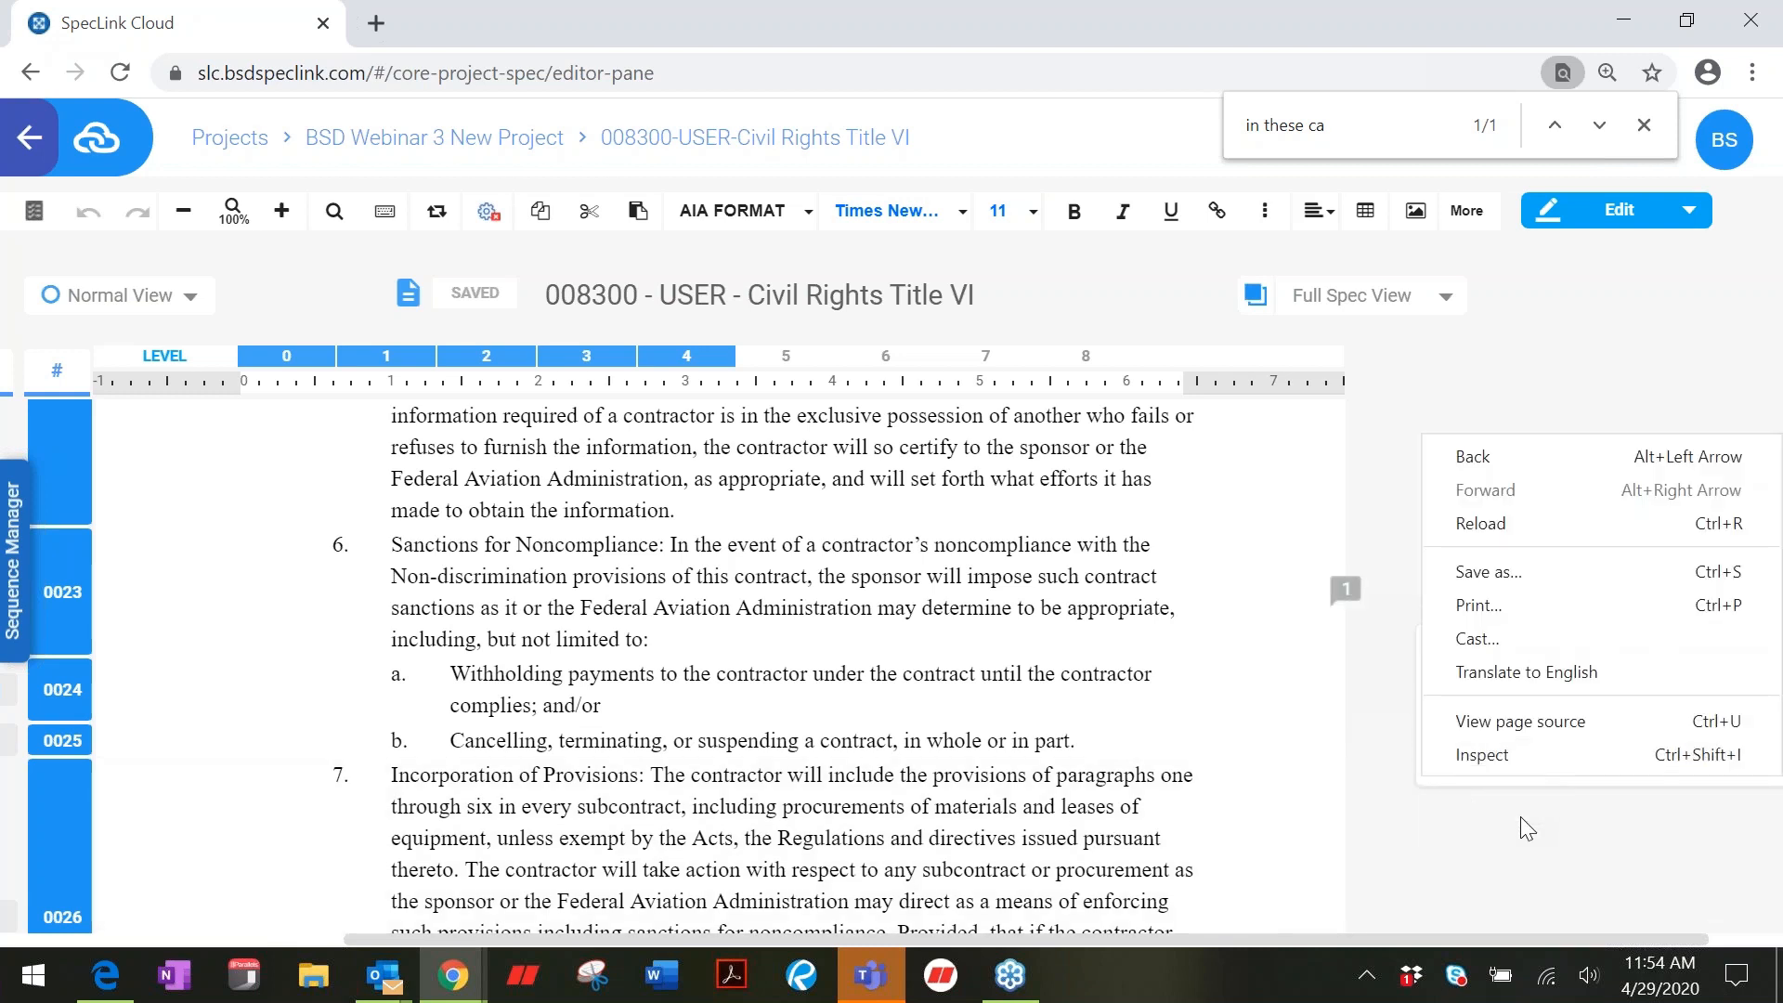
pyautogui.click(1532, 800)
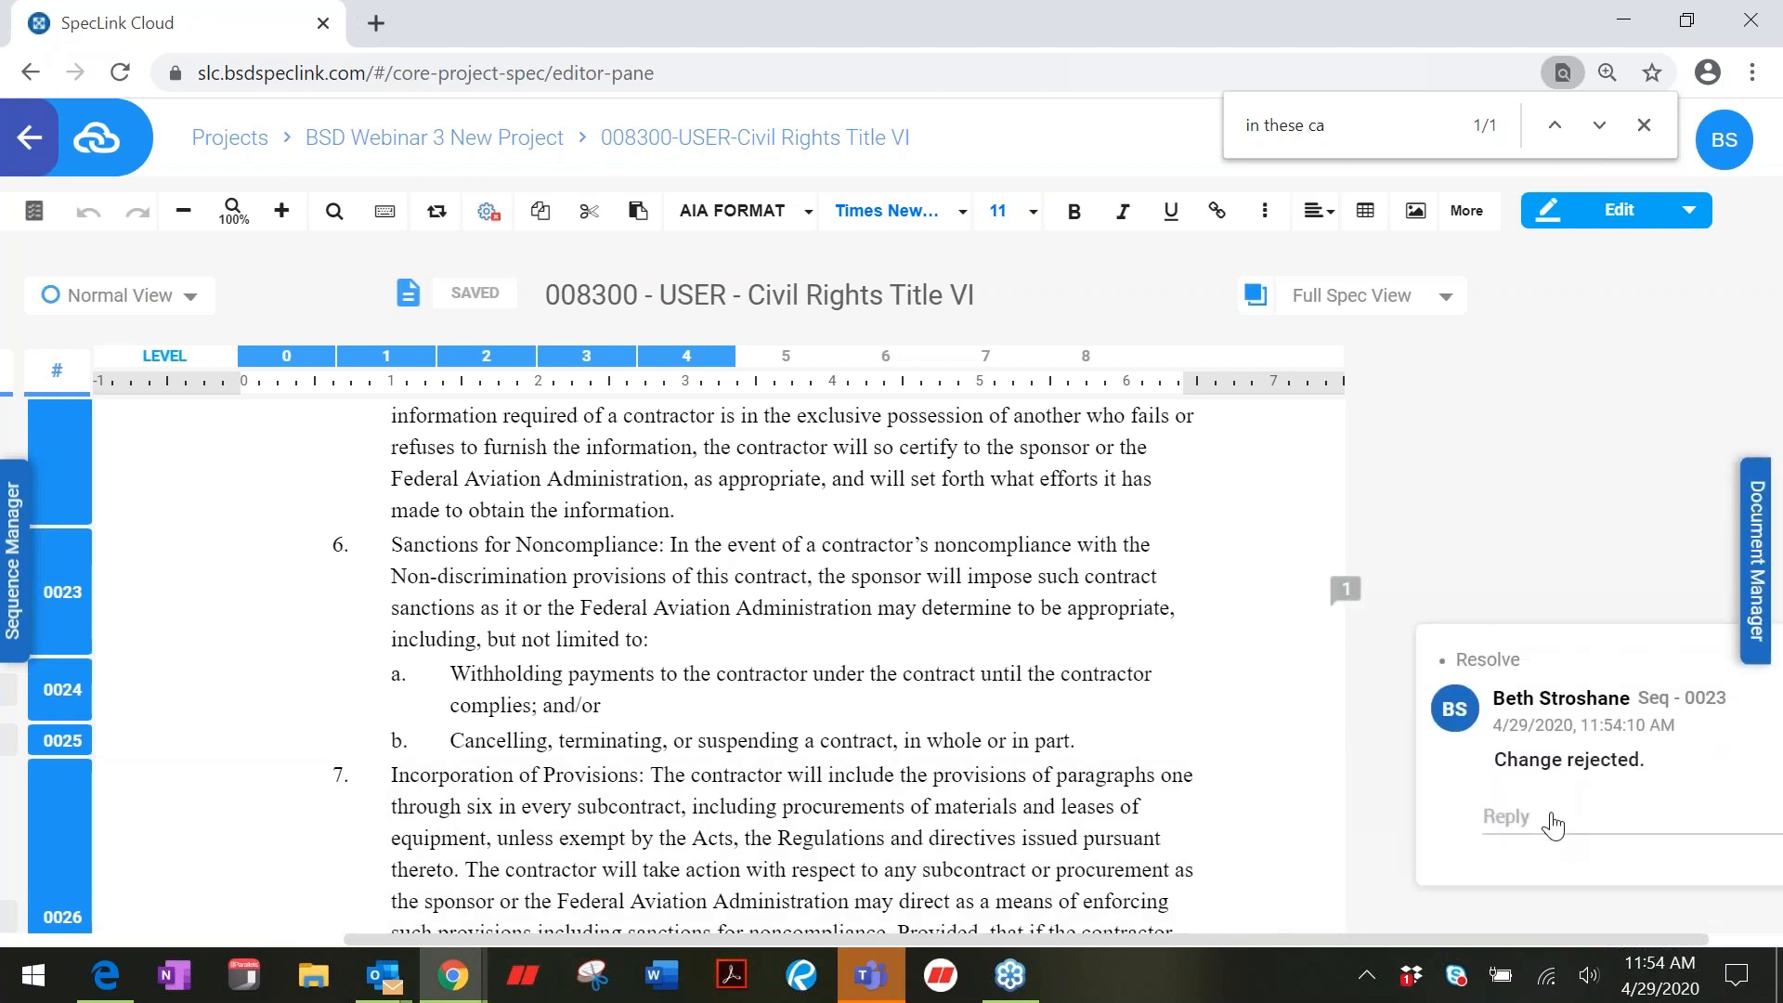
pyautogui.click(1545, 821)
pyautogui.write('c')
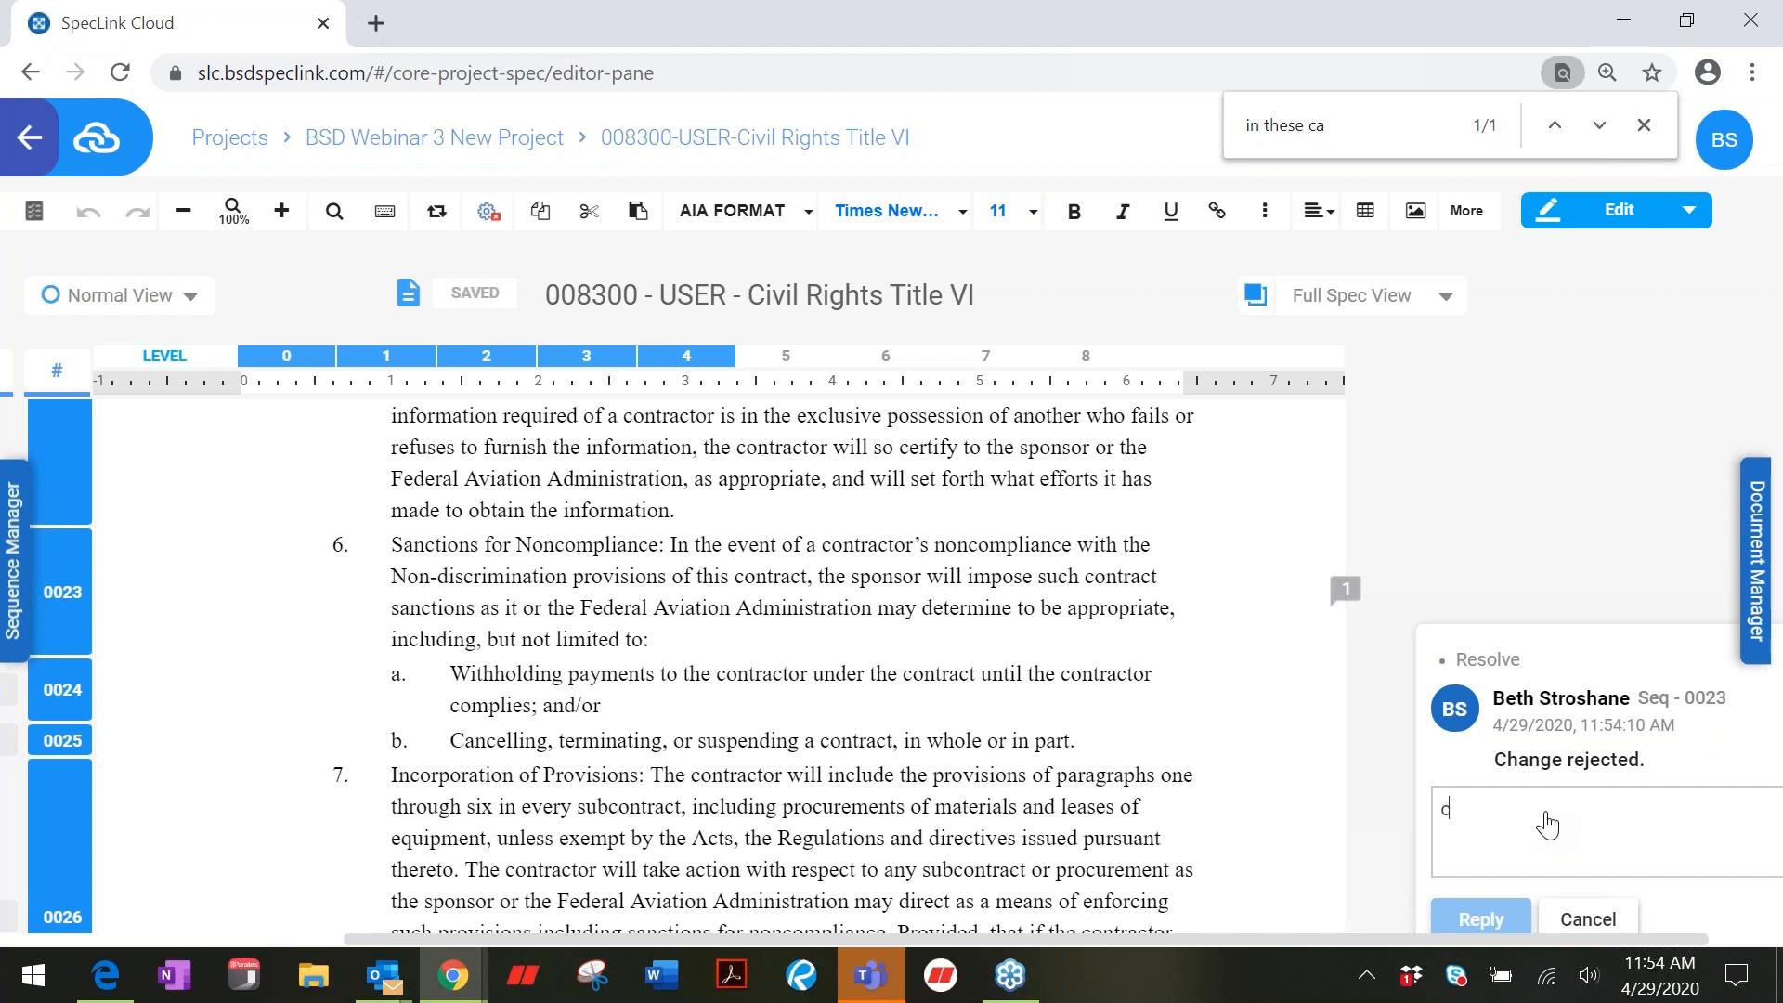
pyautogui.write('hange removed')
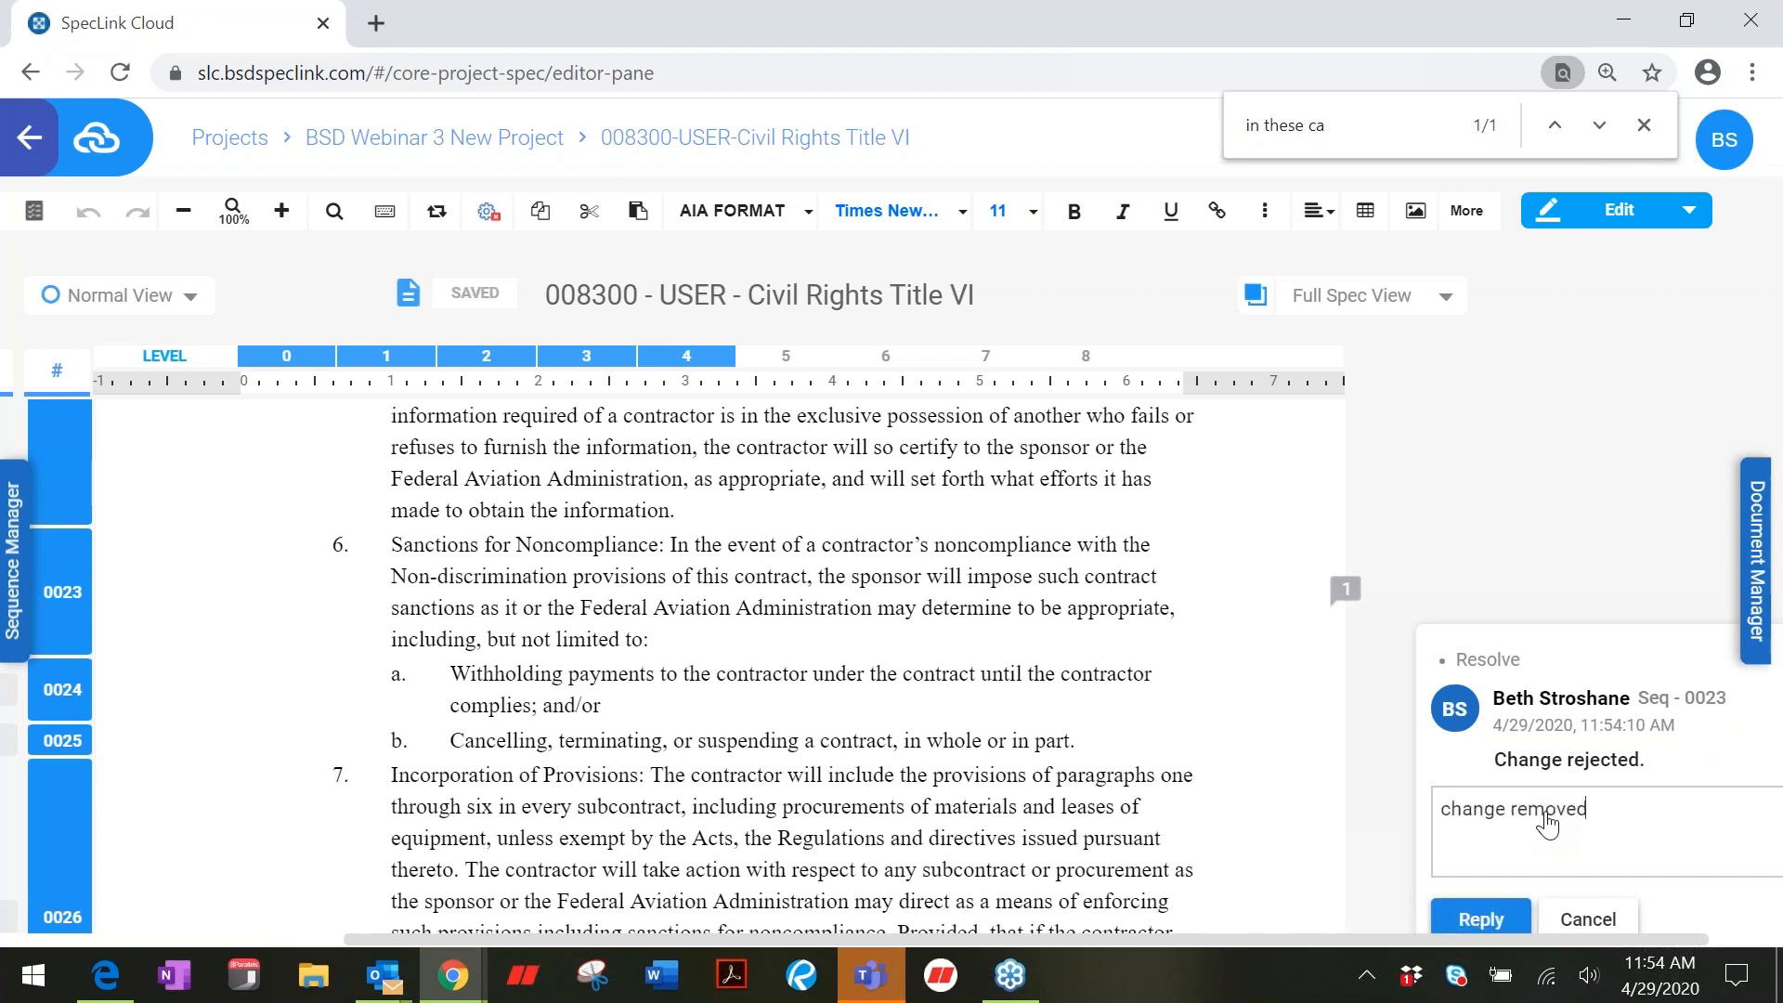
pyautogui.click(1352, 778)
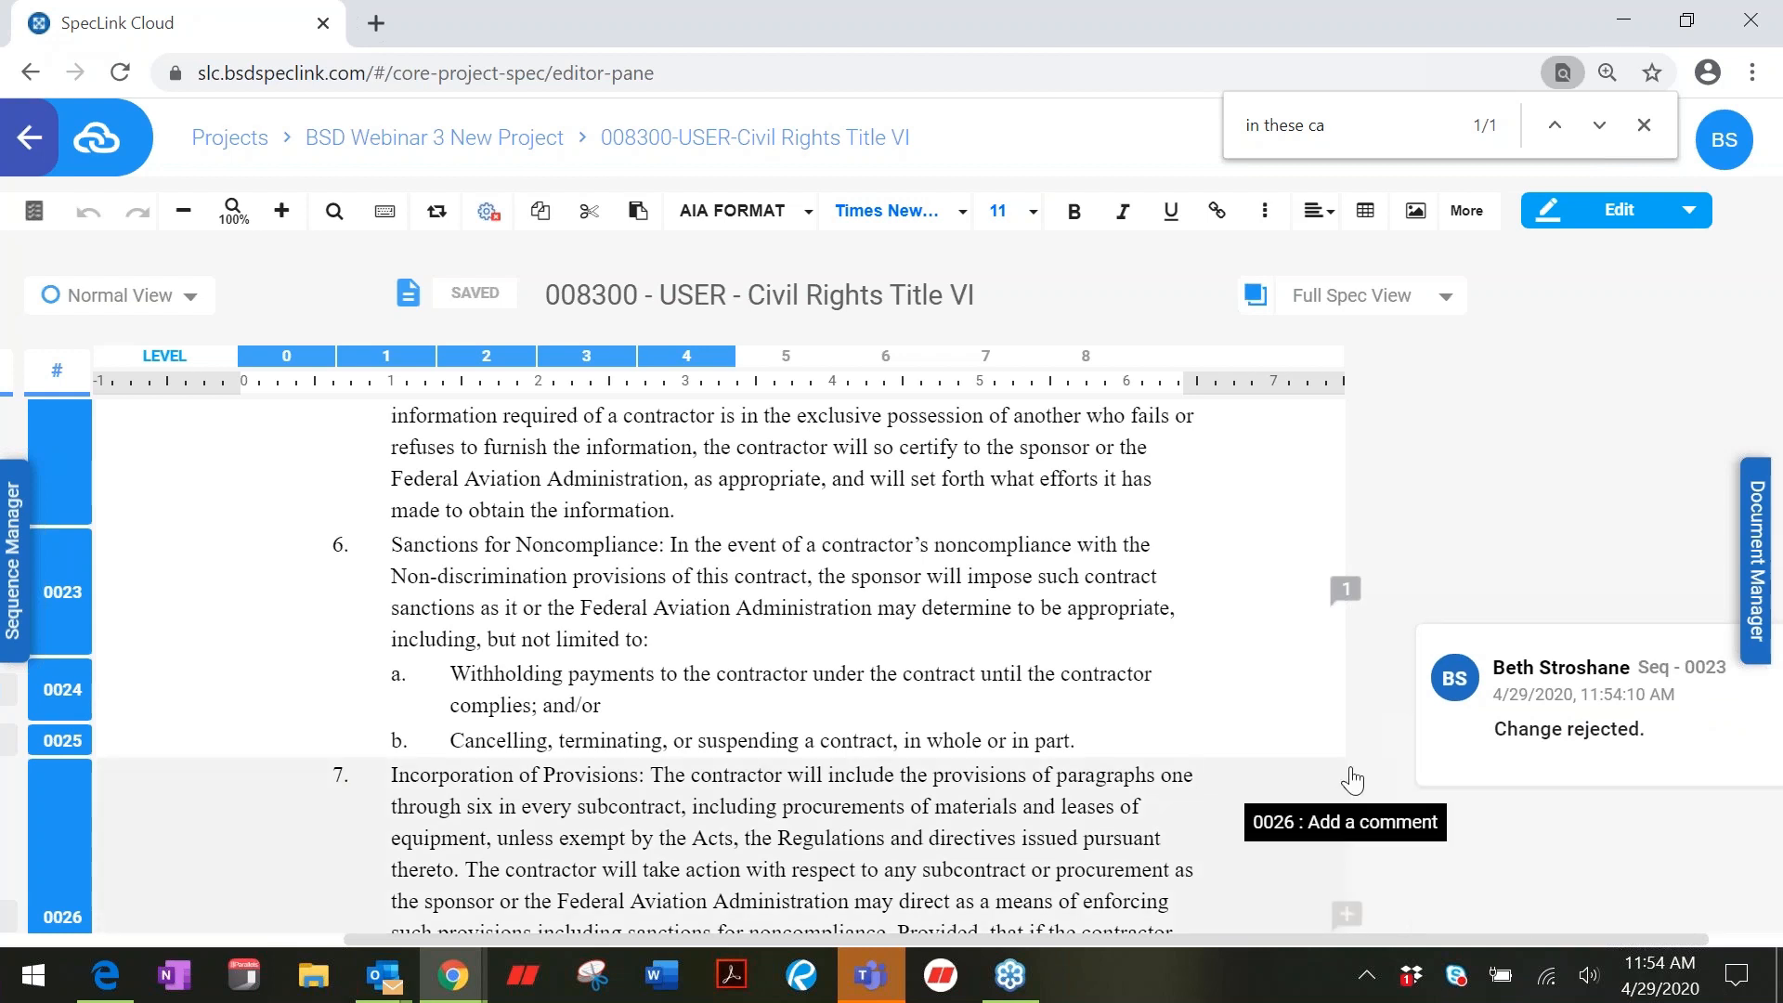
# Step: Reply "change removed" to the comment on the Sanctions for Noncompliance paragraph and resolve the thread
pyautogui.click(1454, 774)
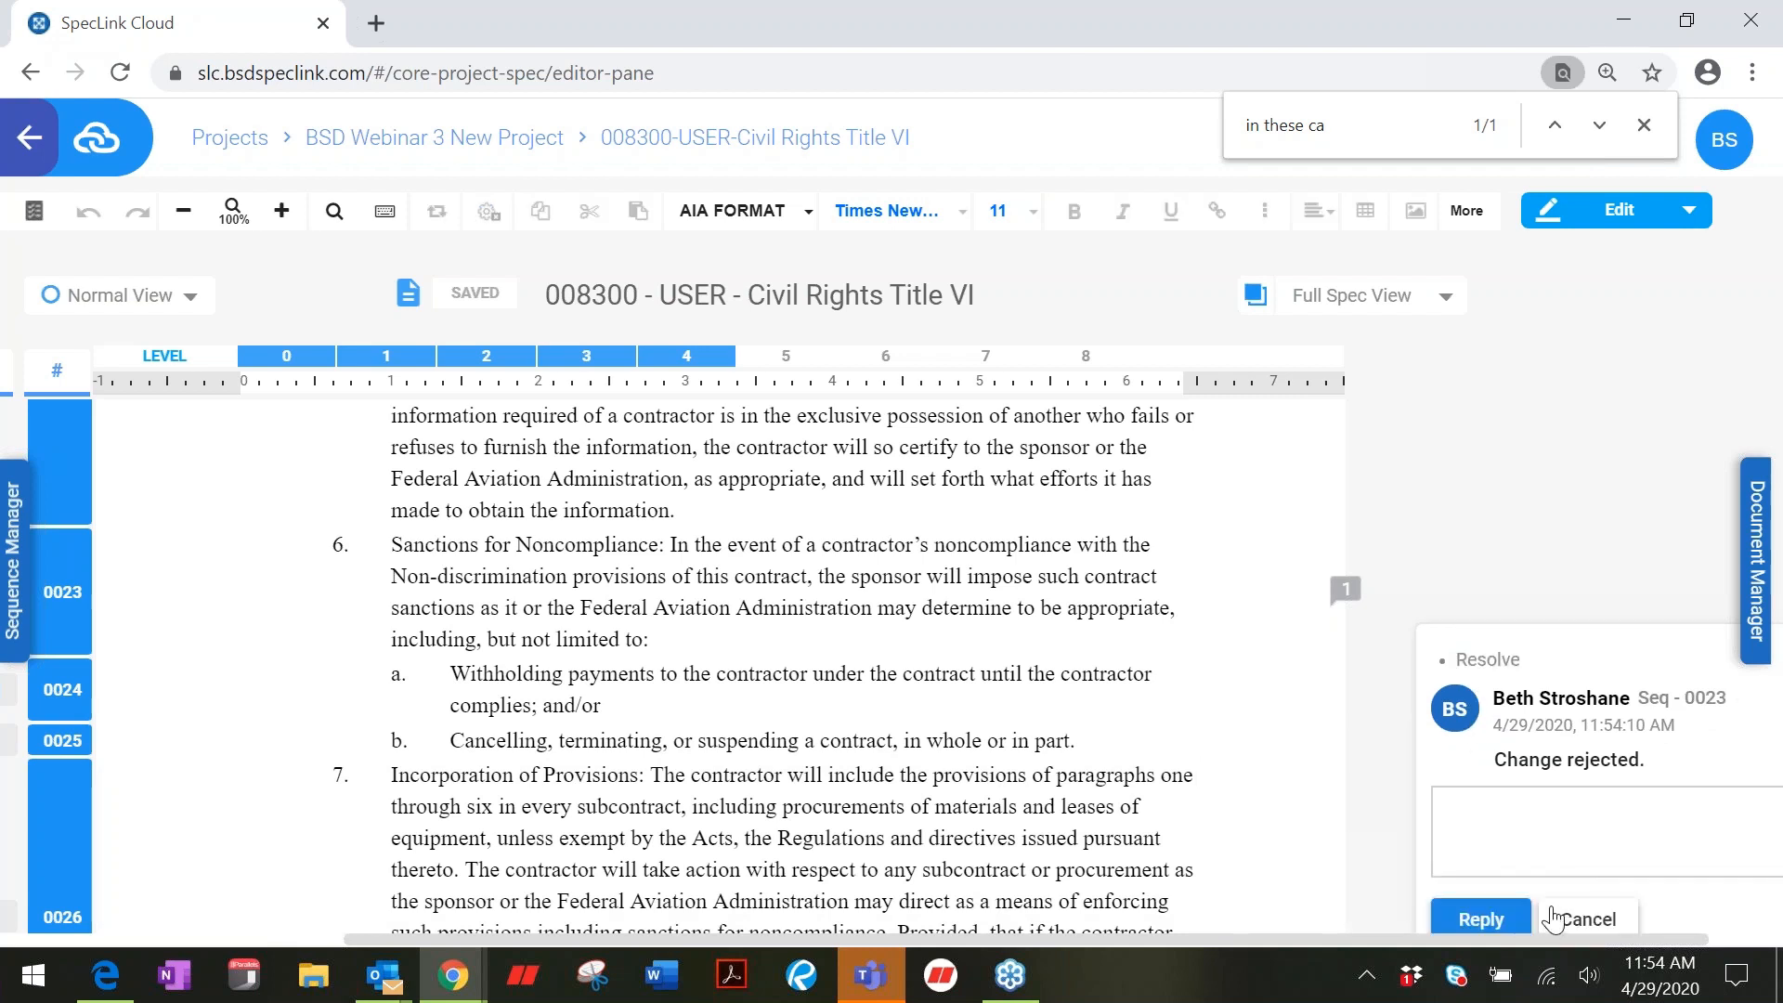
pyautogui.write('change amd')
pyautogui.write('ved')
pyautogui.click(1479, 919)
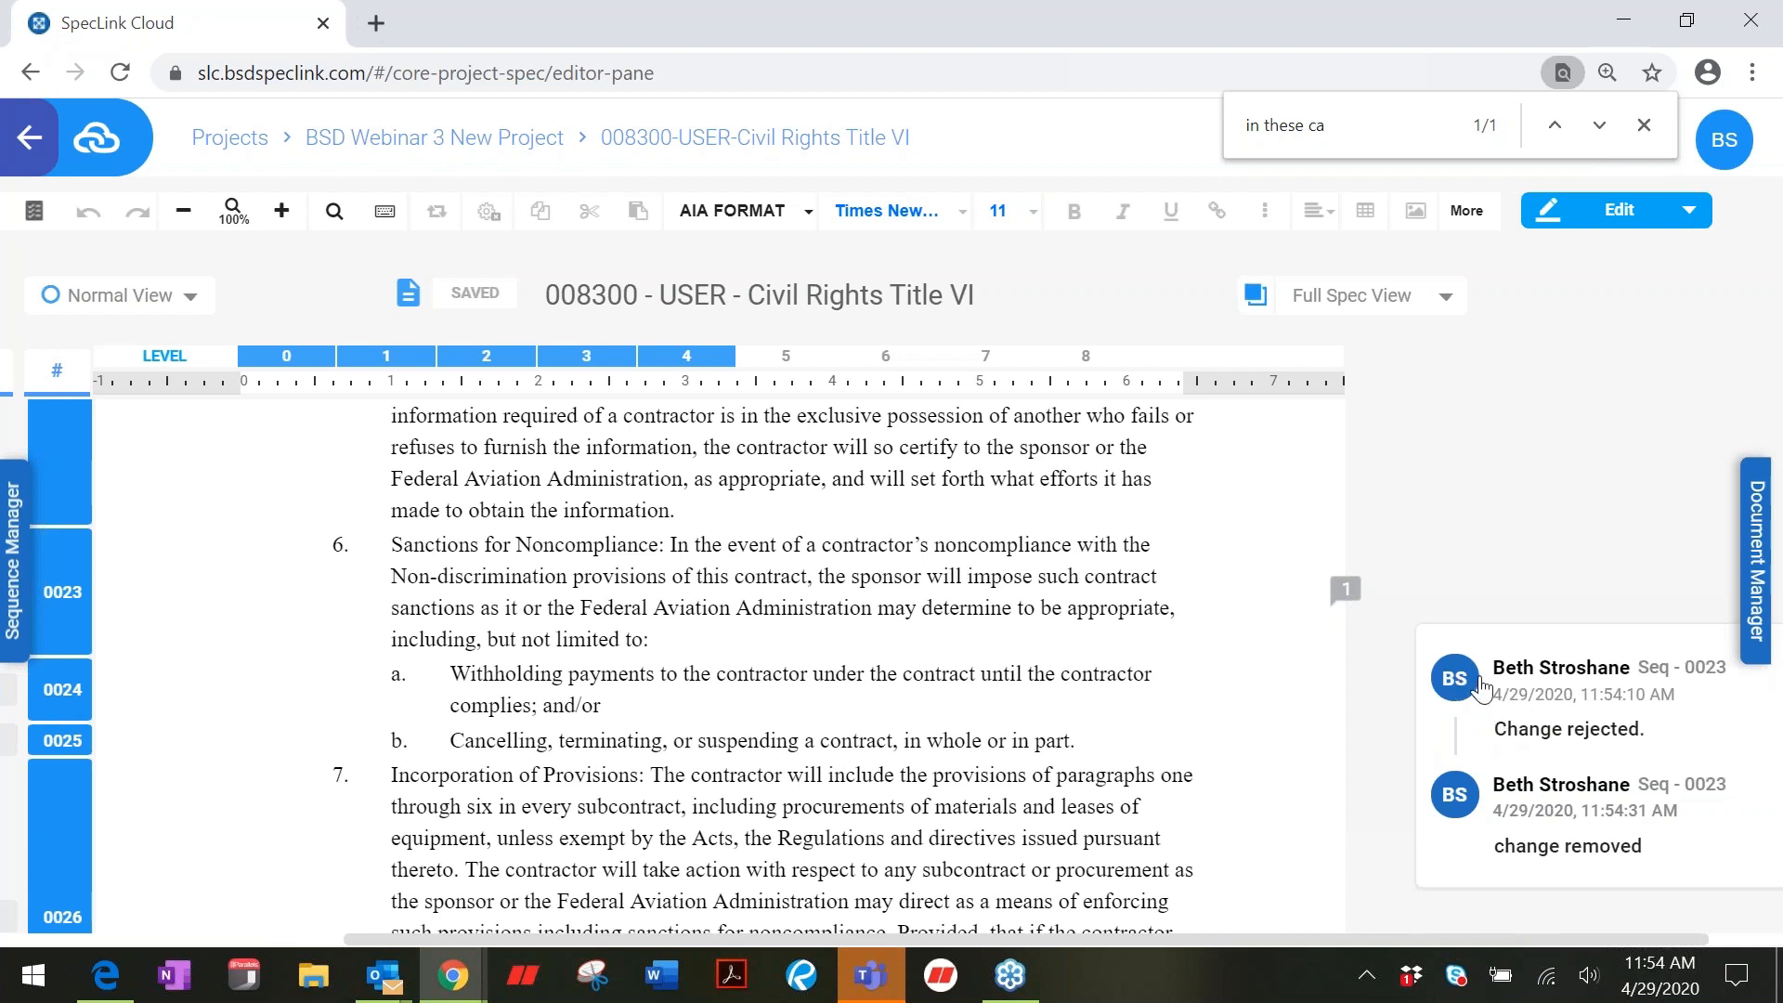
pyautogui.click(1444, 646)
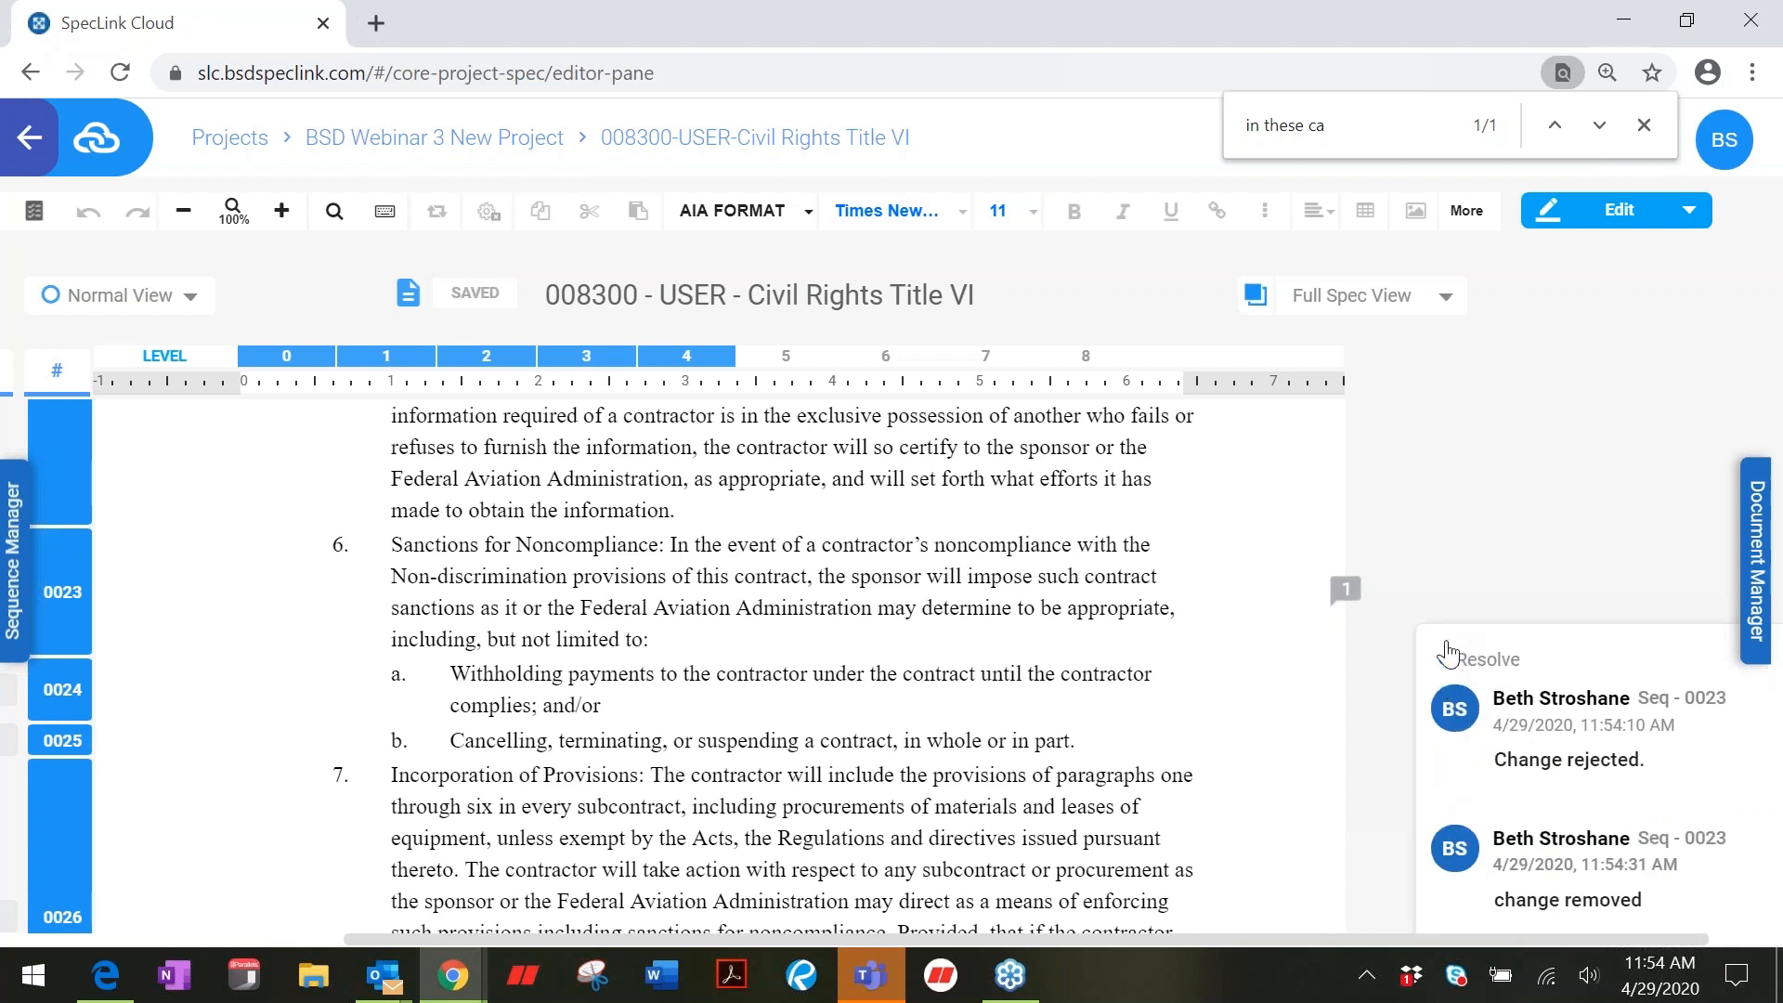
pyautogui.click(1486, 662)
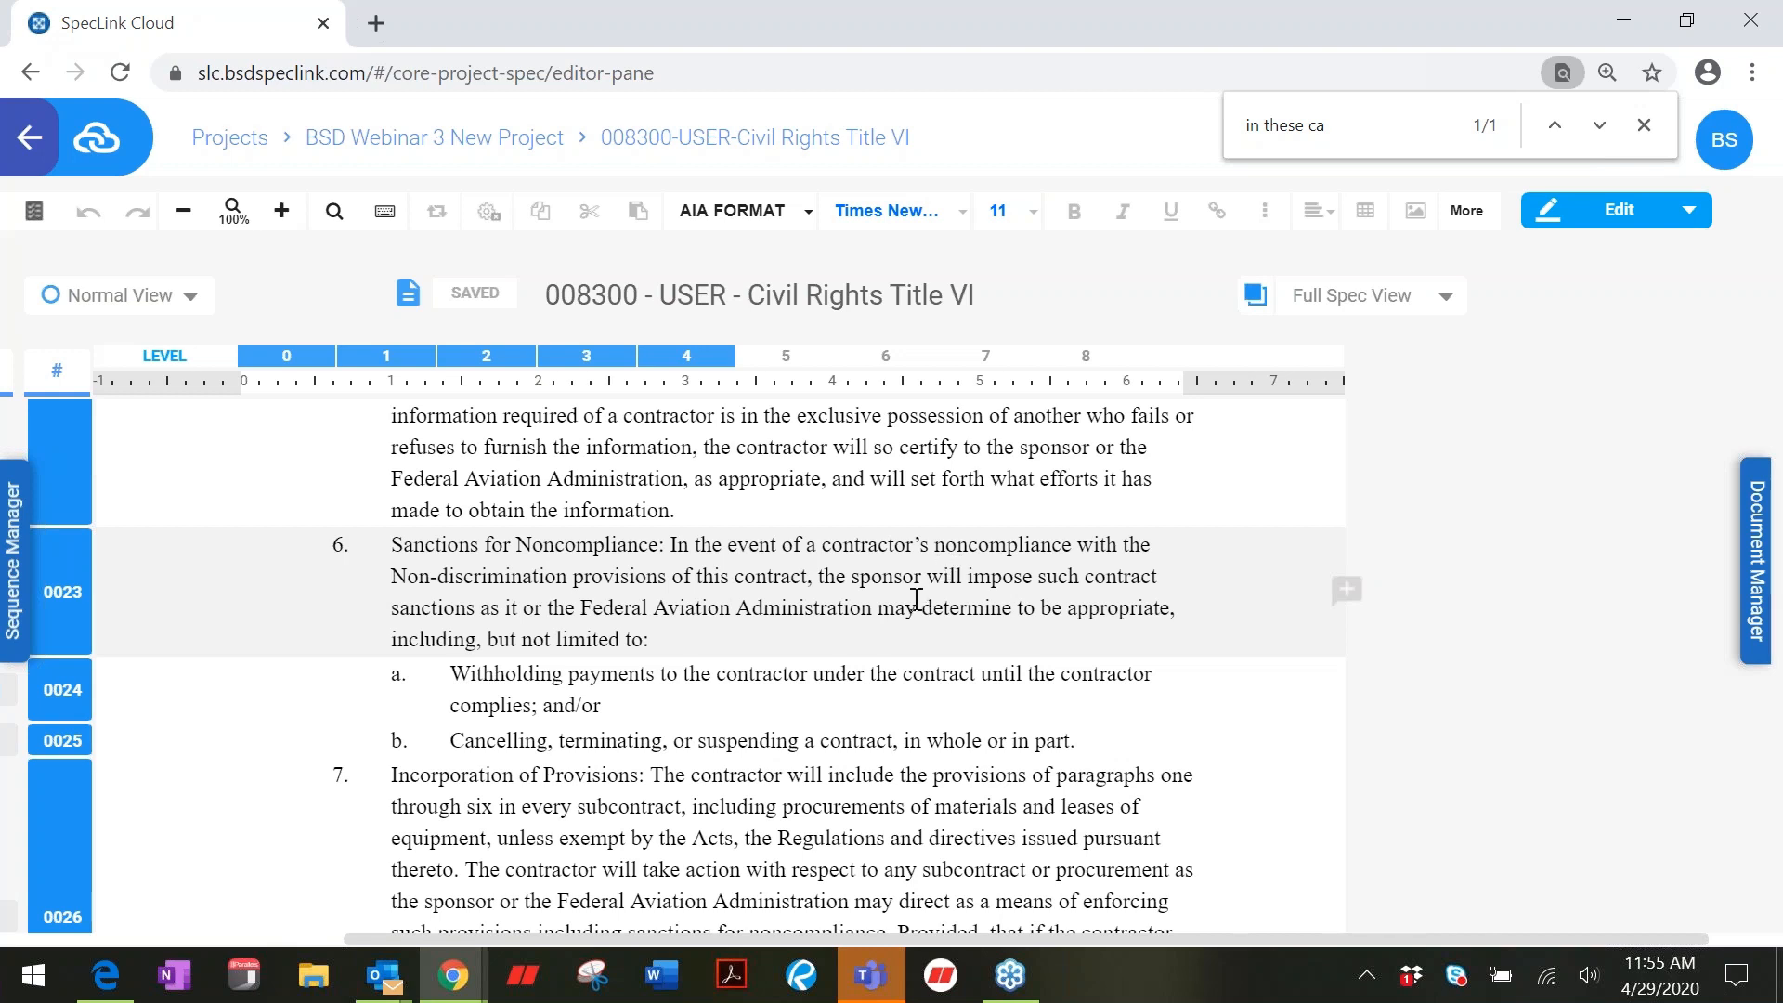
# Step: Append the tracked text "jfdlksajlkfkdakjasf" to the end of the Sanctions for Noncompliance paragraph
pyautogui.click(664, 647)
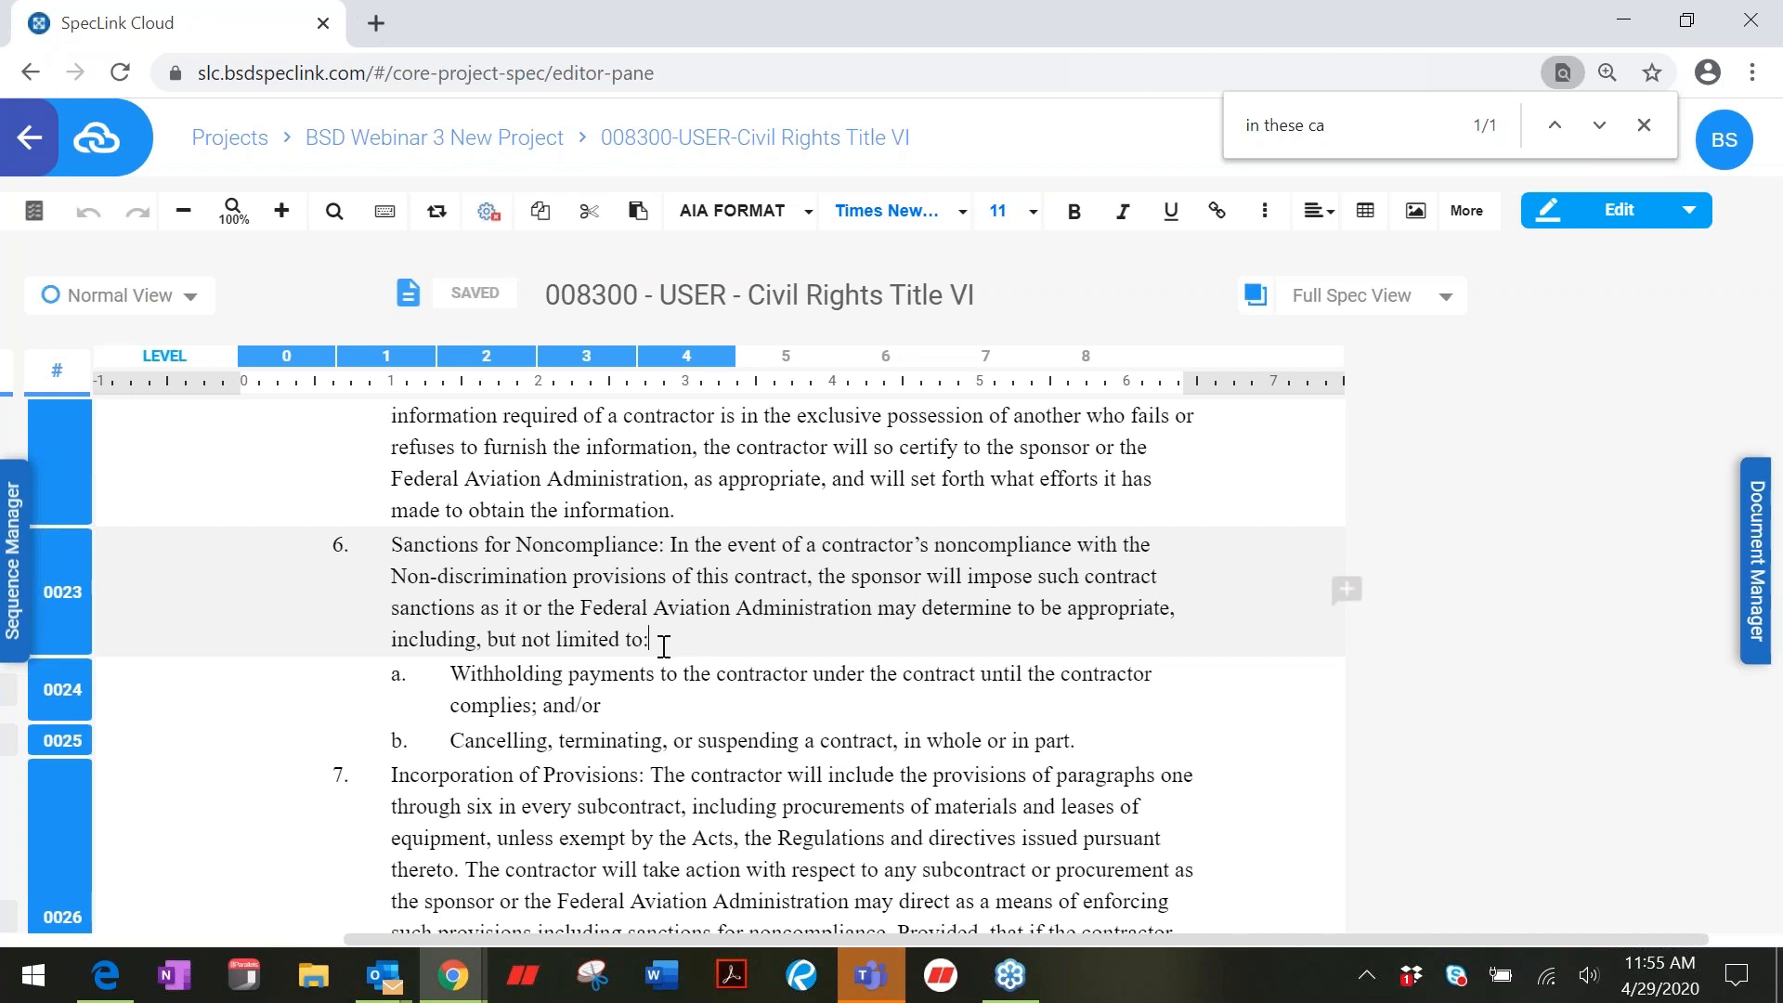
pyautogui.write('jfdlksajlkfkdakjasf')
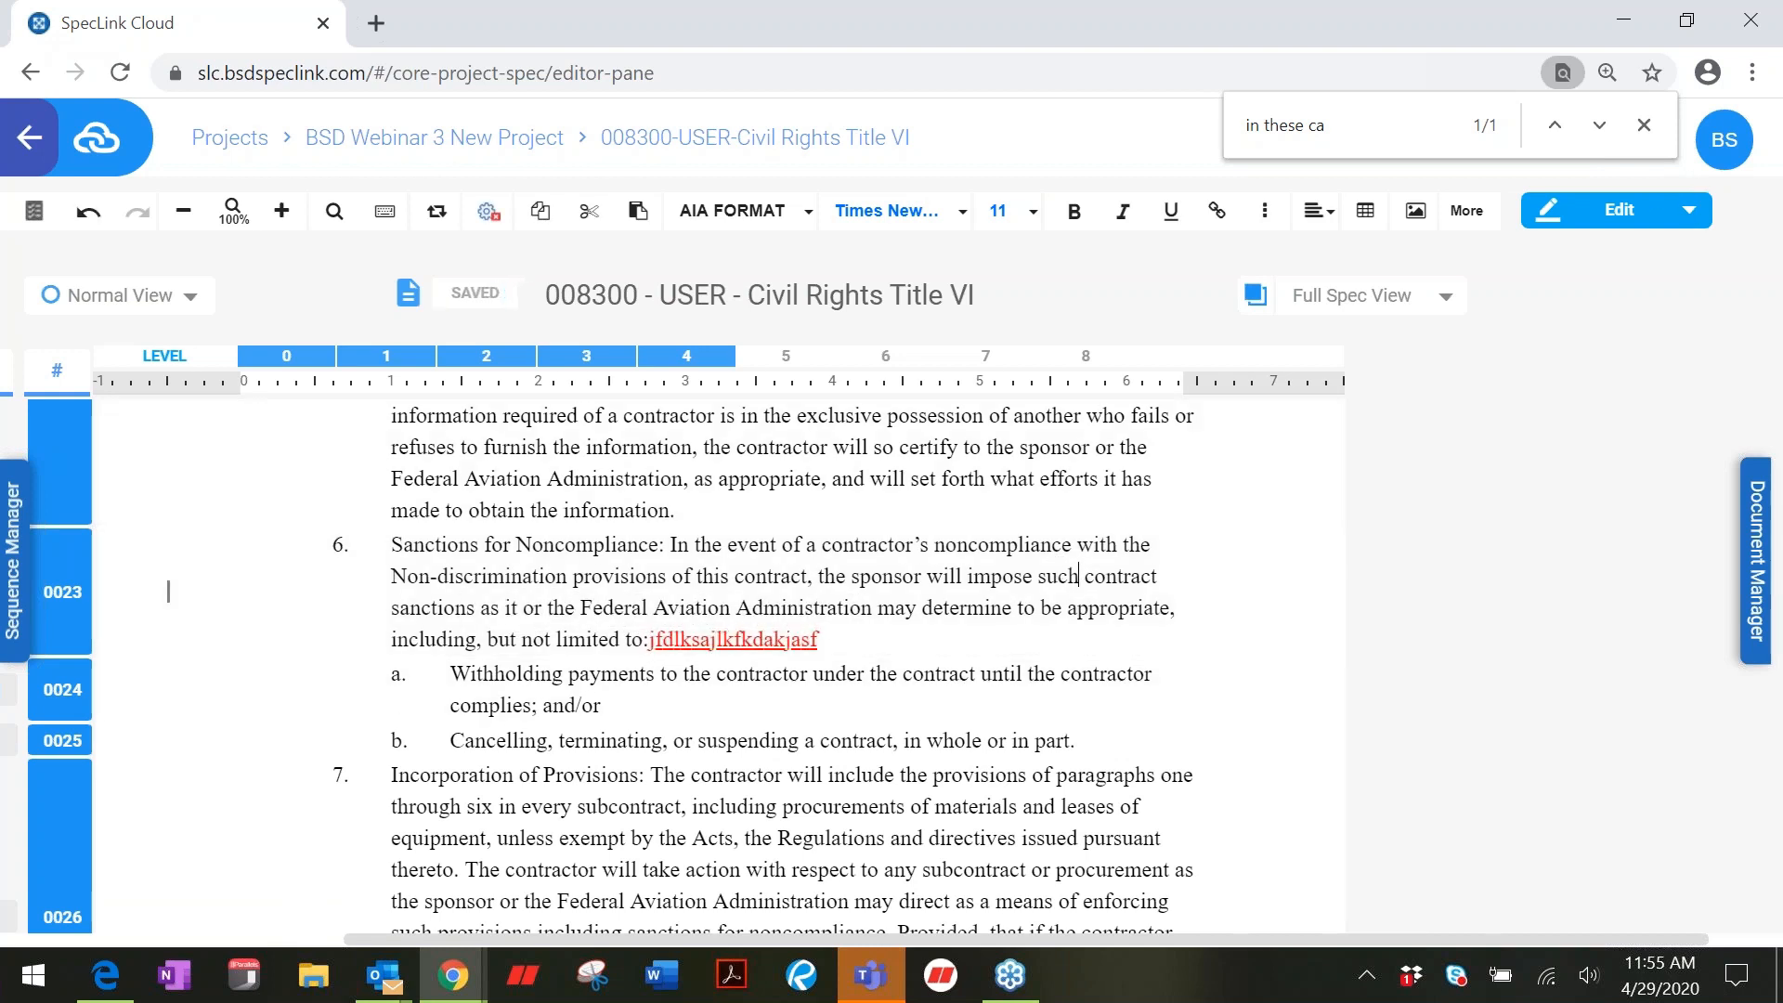
# Step: Try to switch the section's Track Changes setting and review the available editing modes
pyautogui.click(1689, 210)
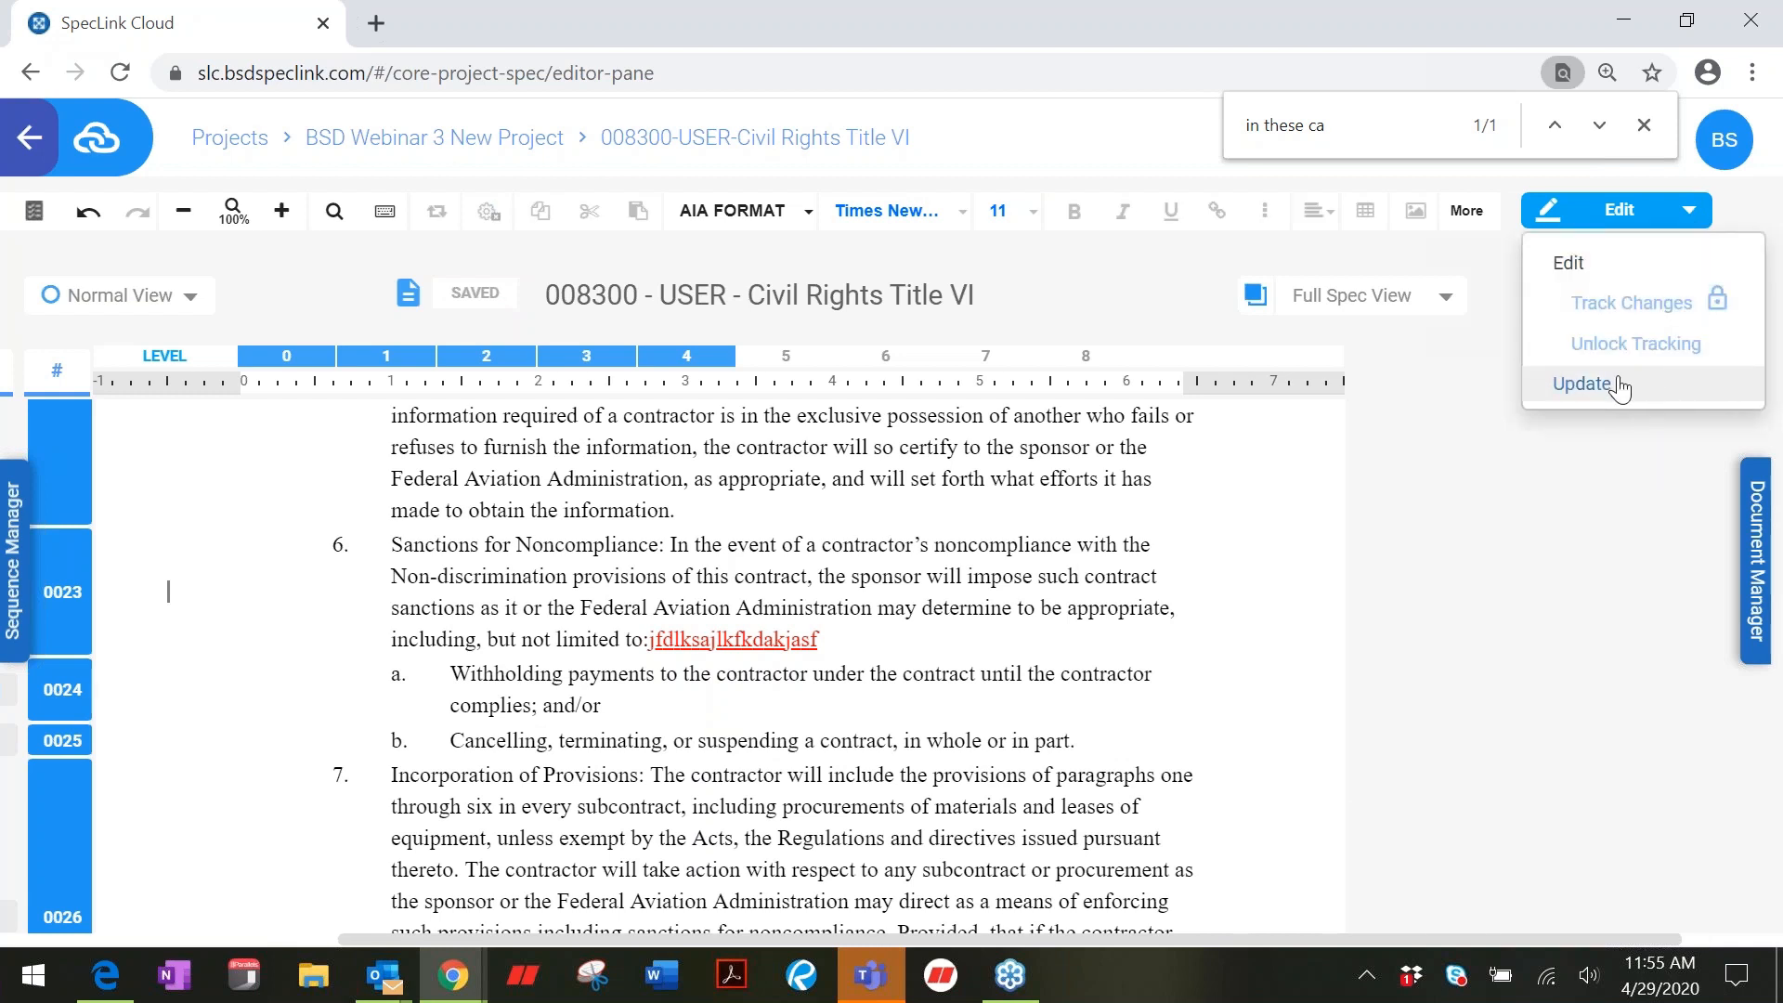
pyautogui.click(1621, 304)
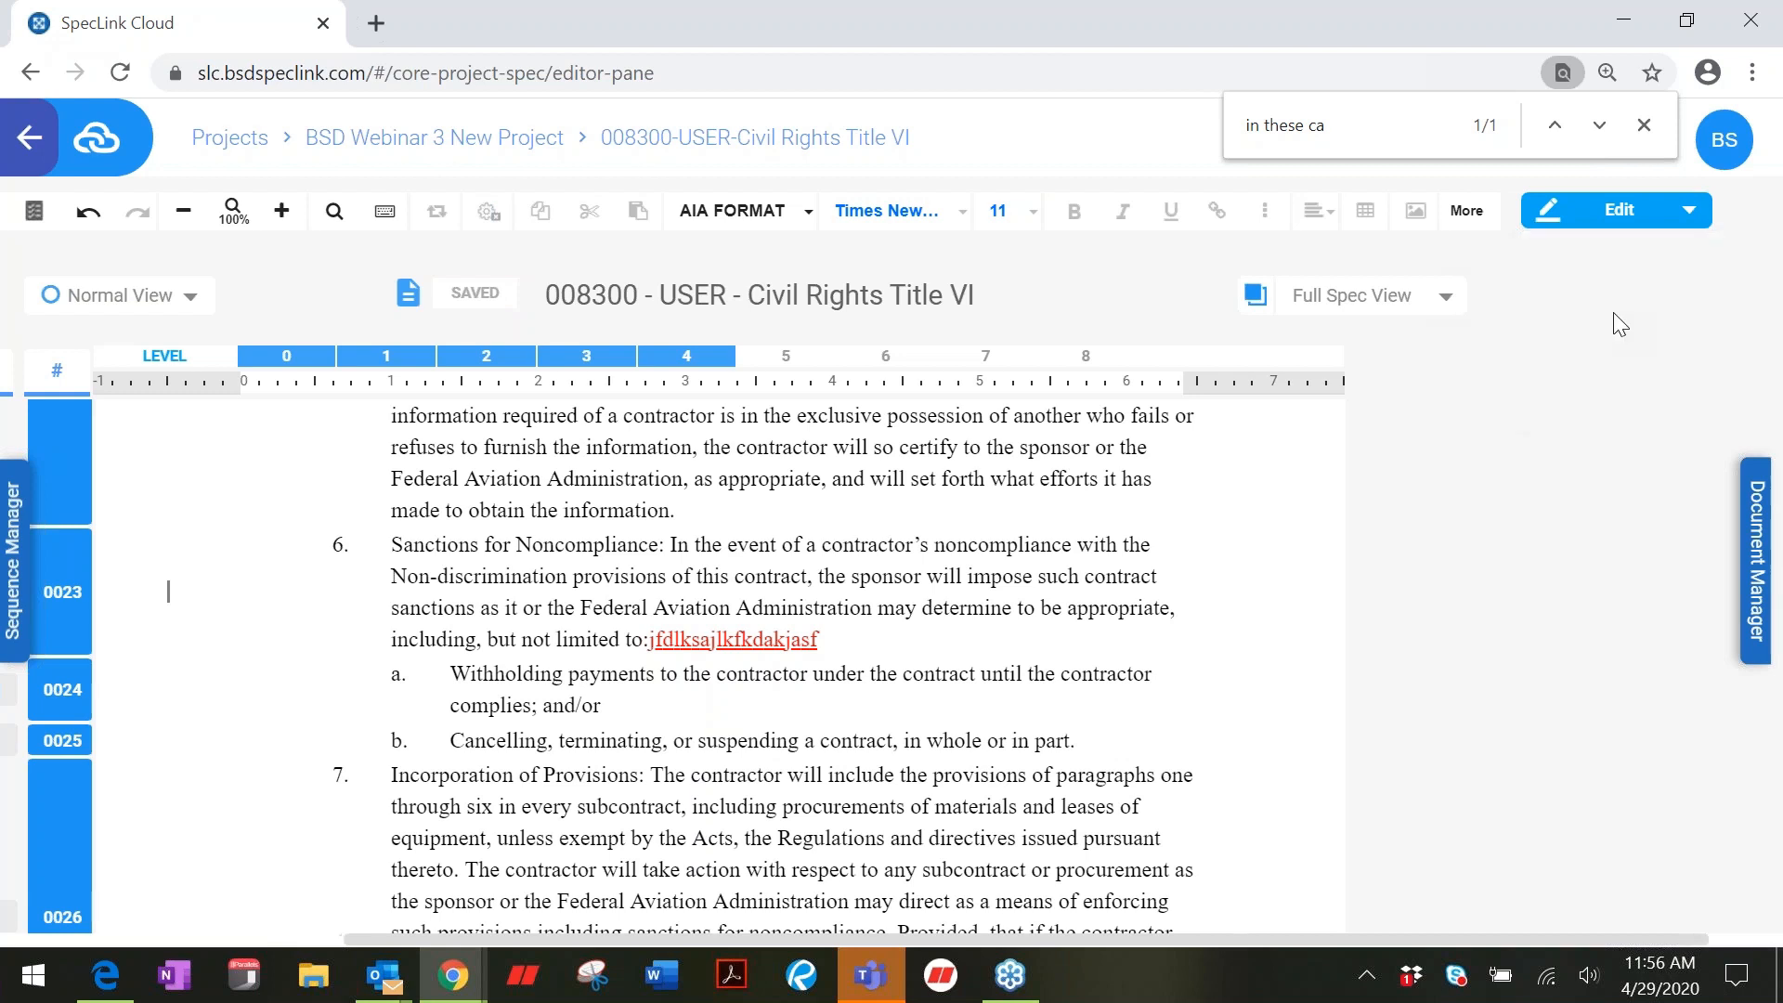
pyautogui.click(1689, 219)
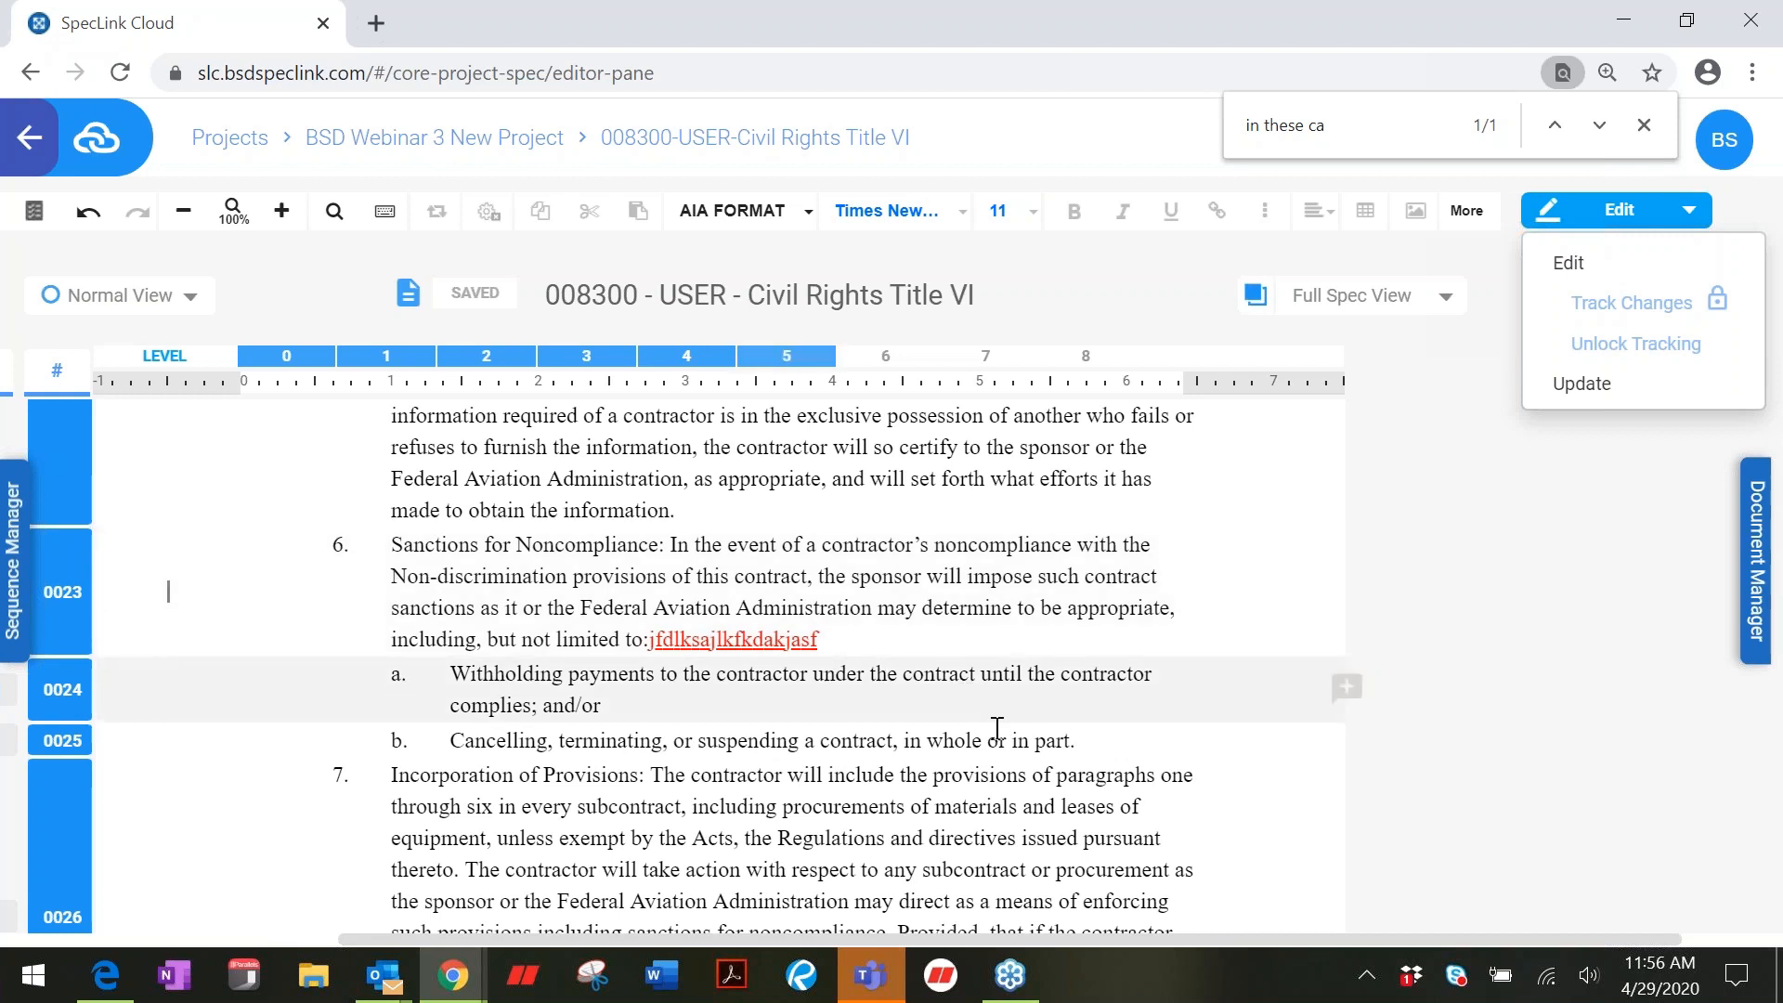
pyautogui.scroll(3, 995, 721)
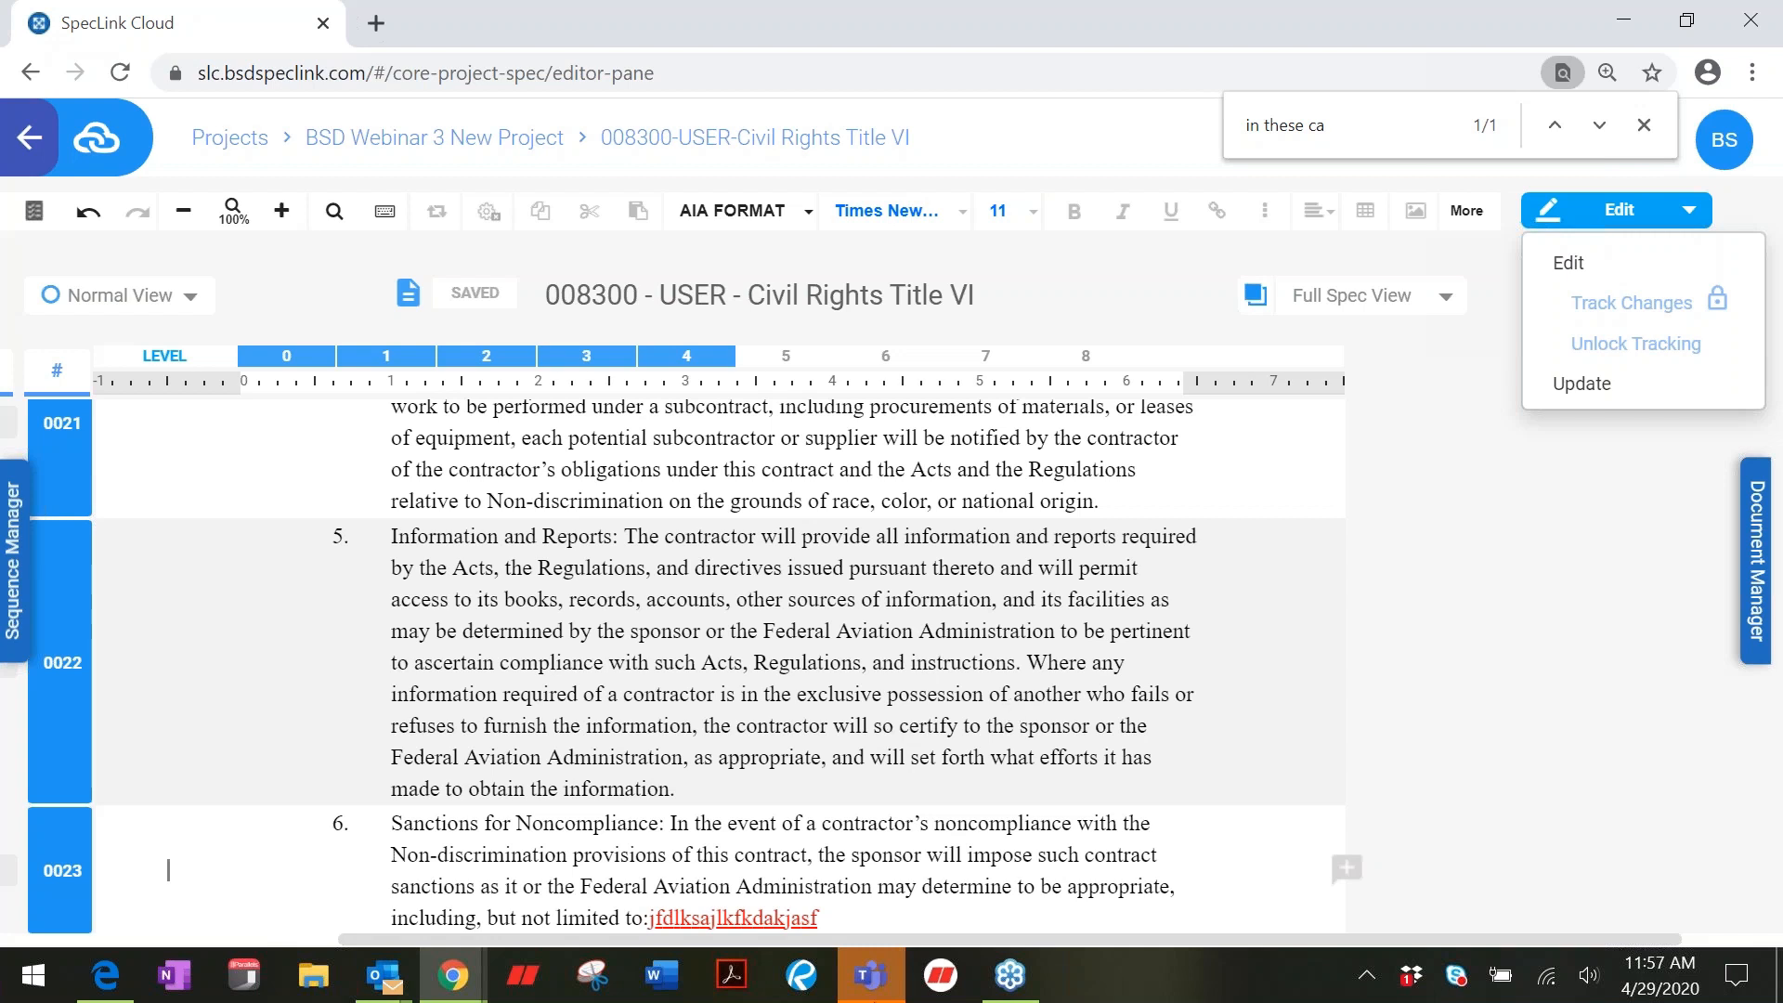
pyautogui.moveTo(877, 977)
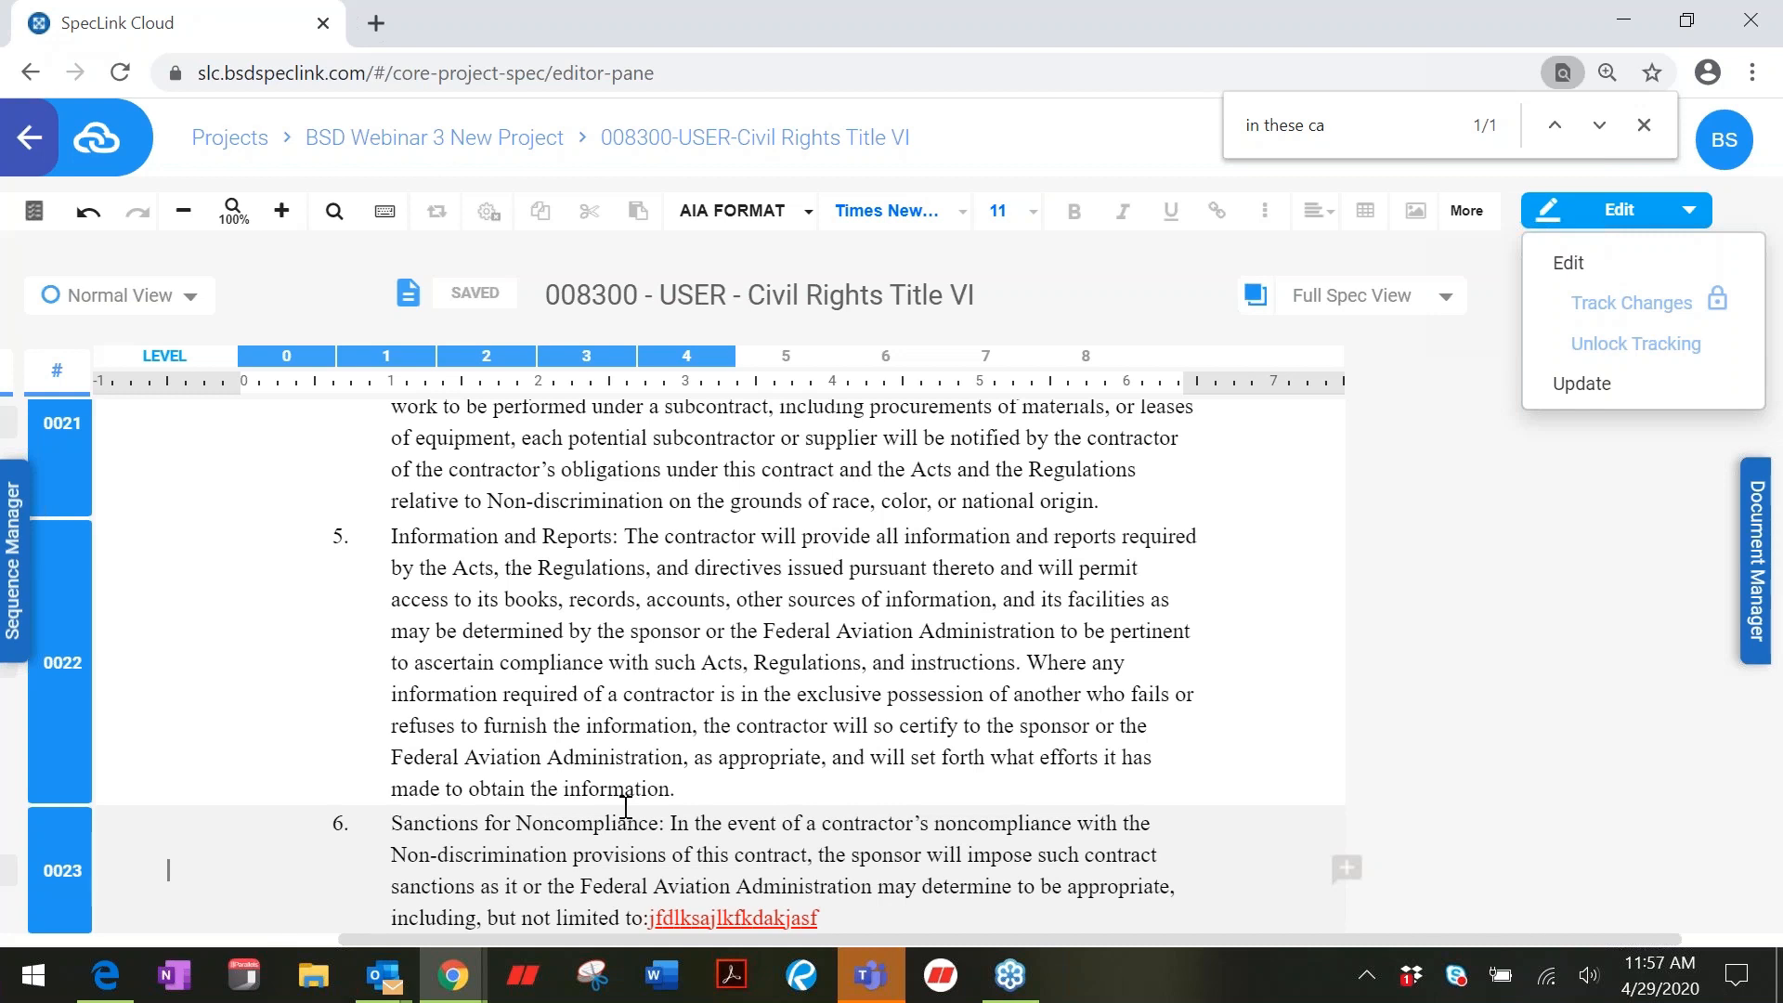
pyautogui.click(1506, 492)
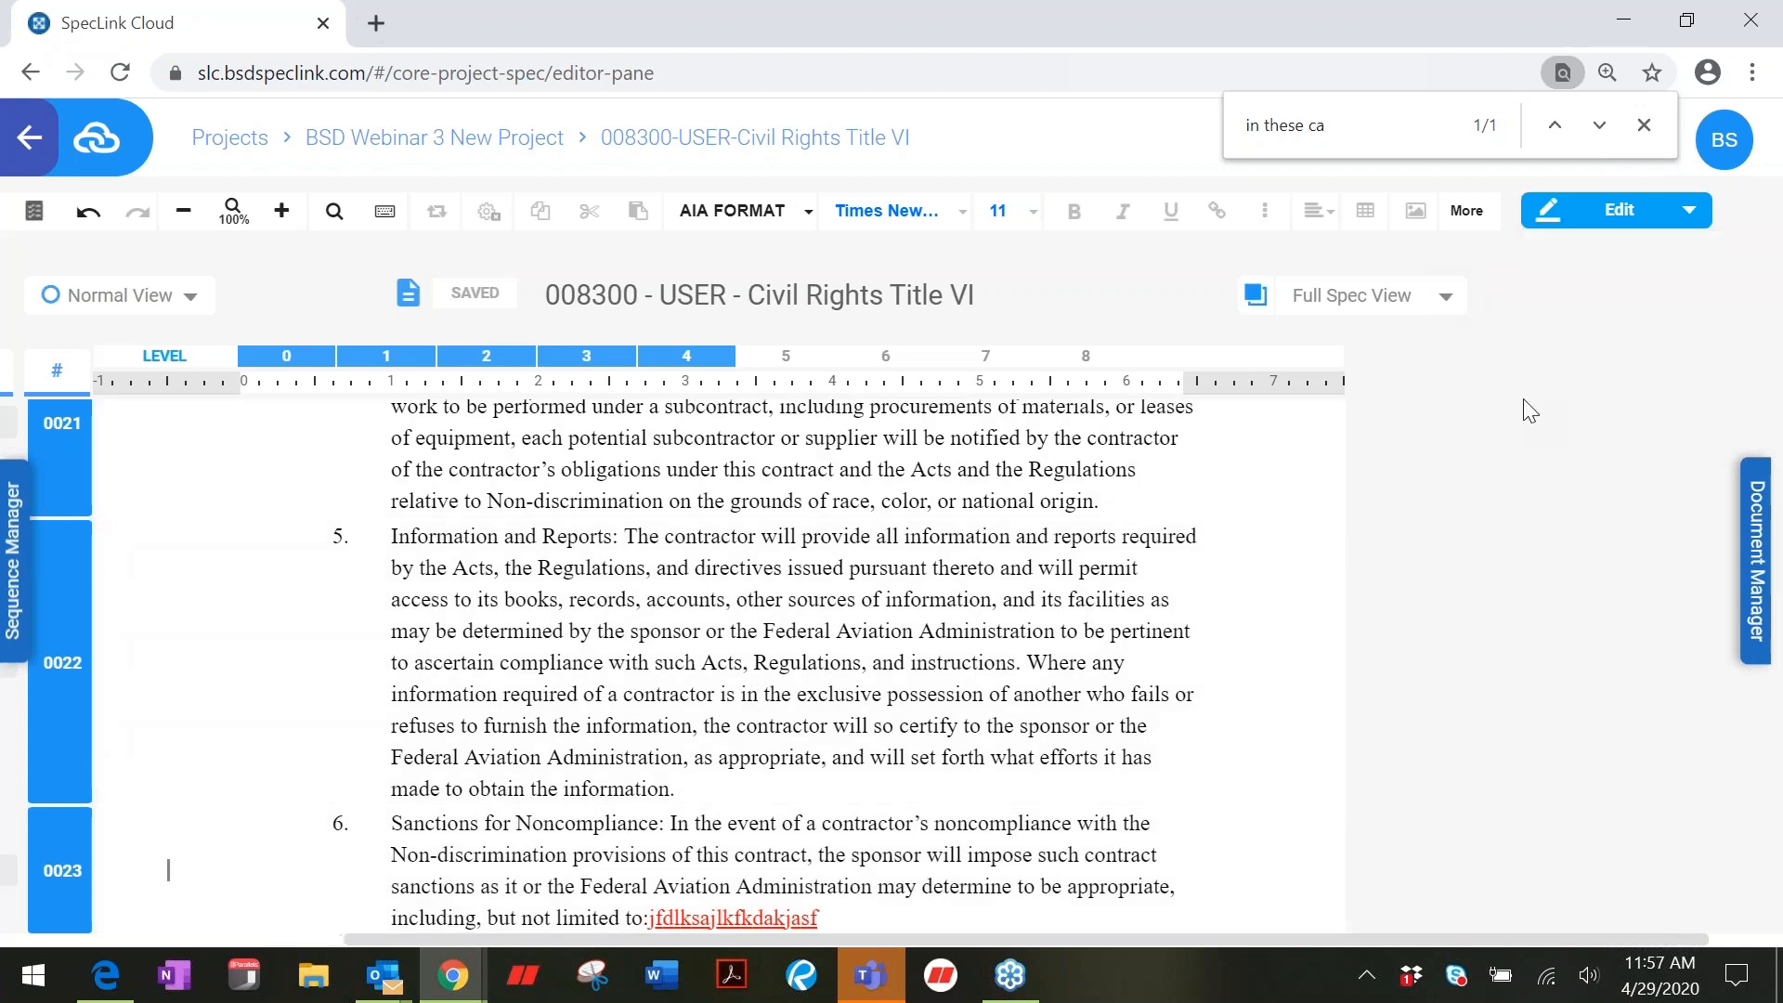
# Step: Open the section's header and footer settings and examine the font choices and the empty outer cells of the header table
pyautogui.click(1486, 220)
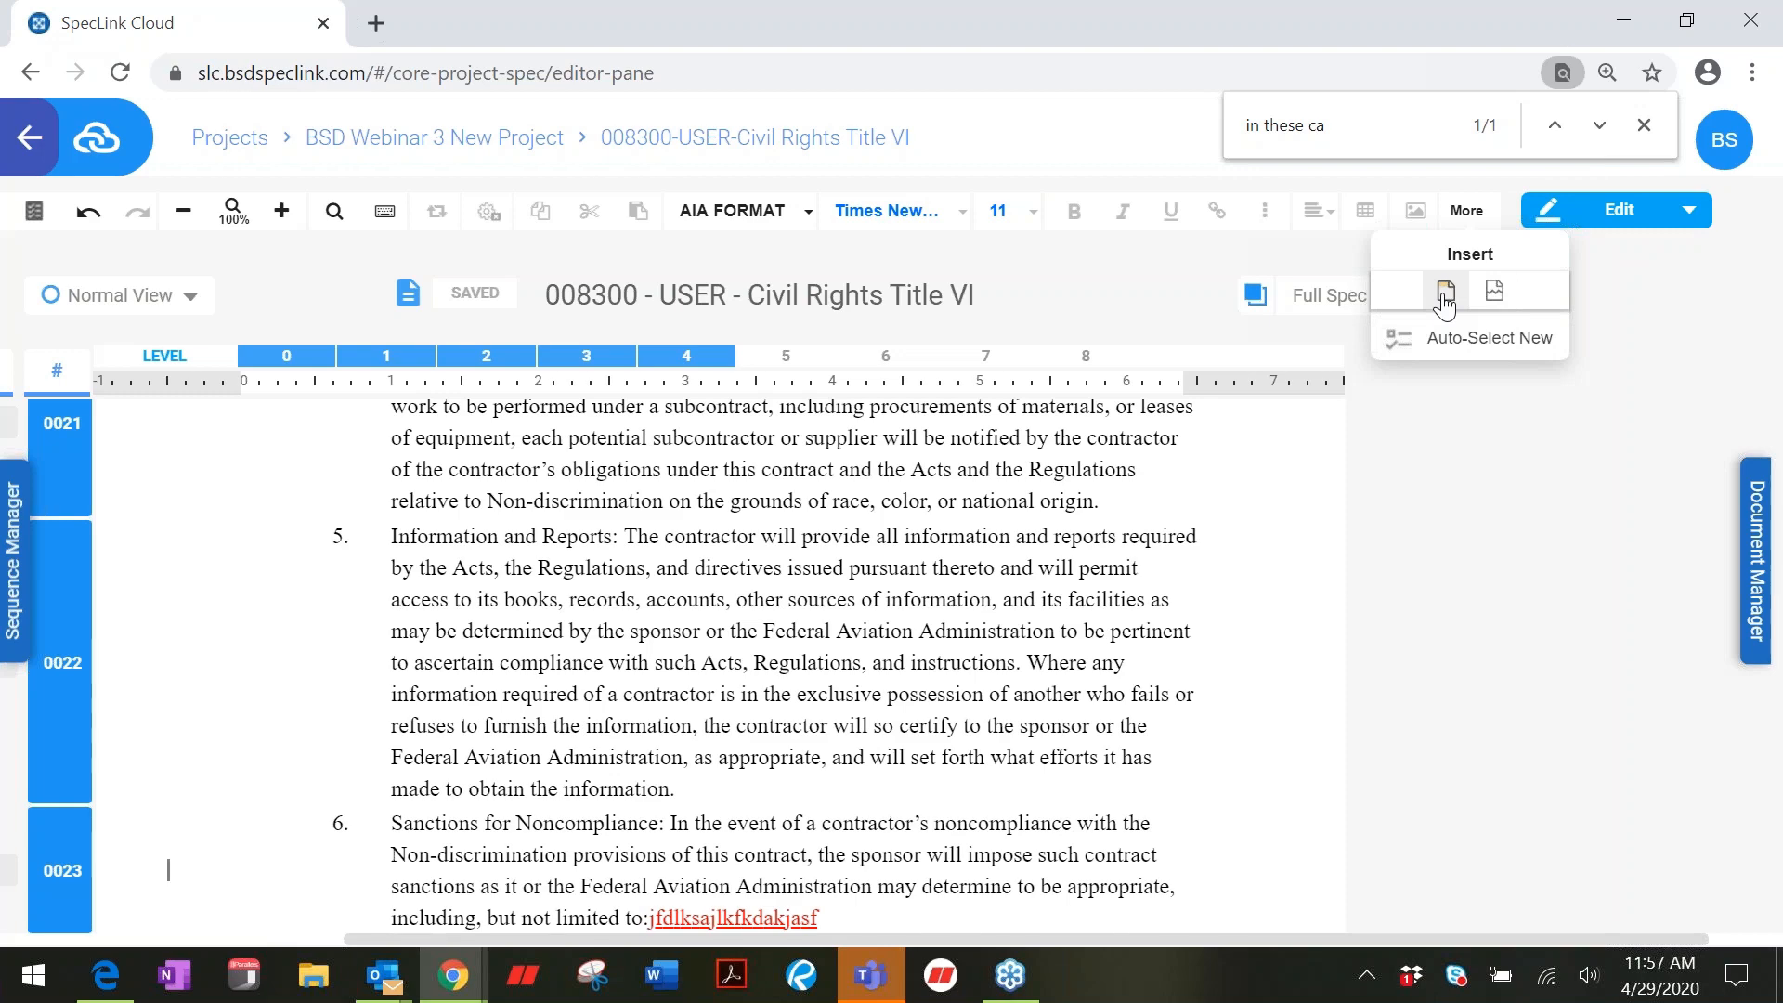
pyautogui.click(1446, 292)
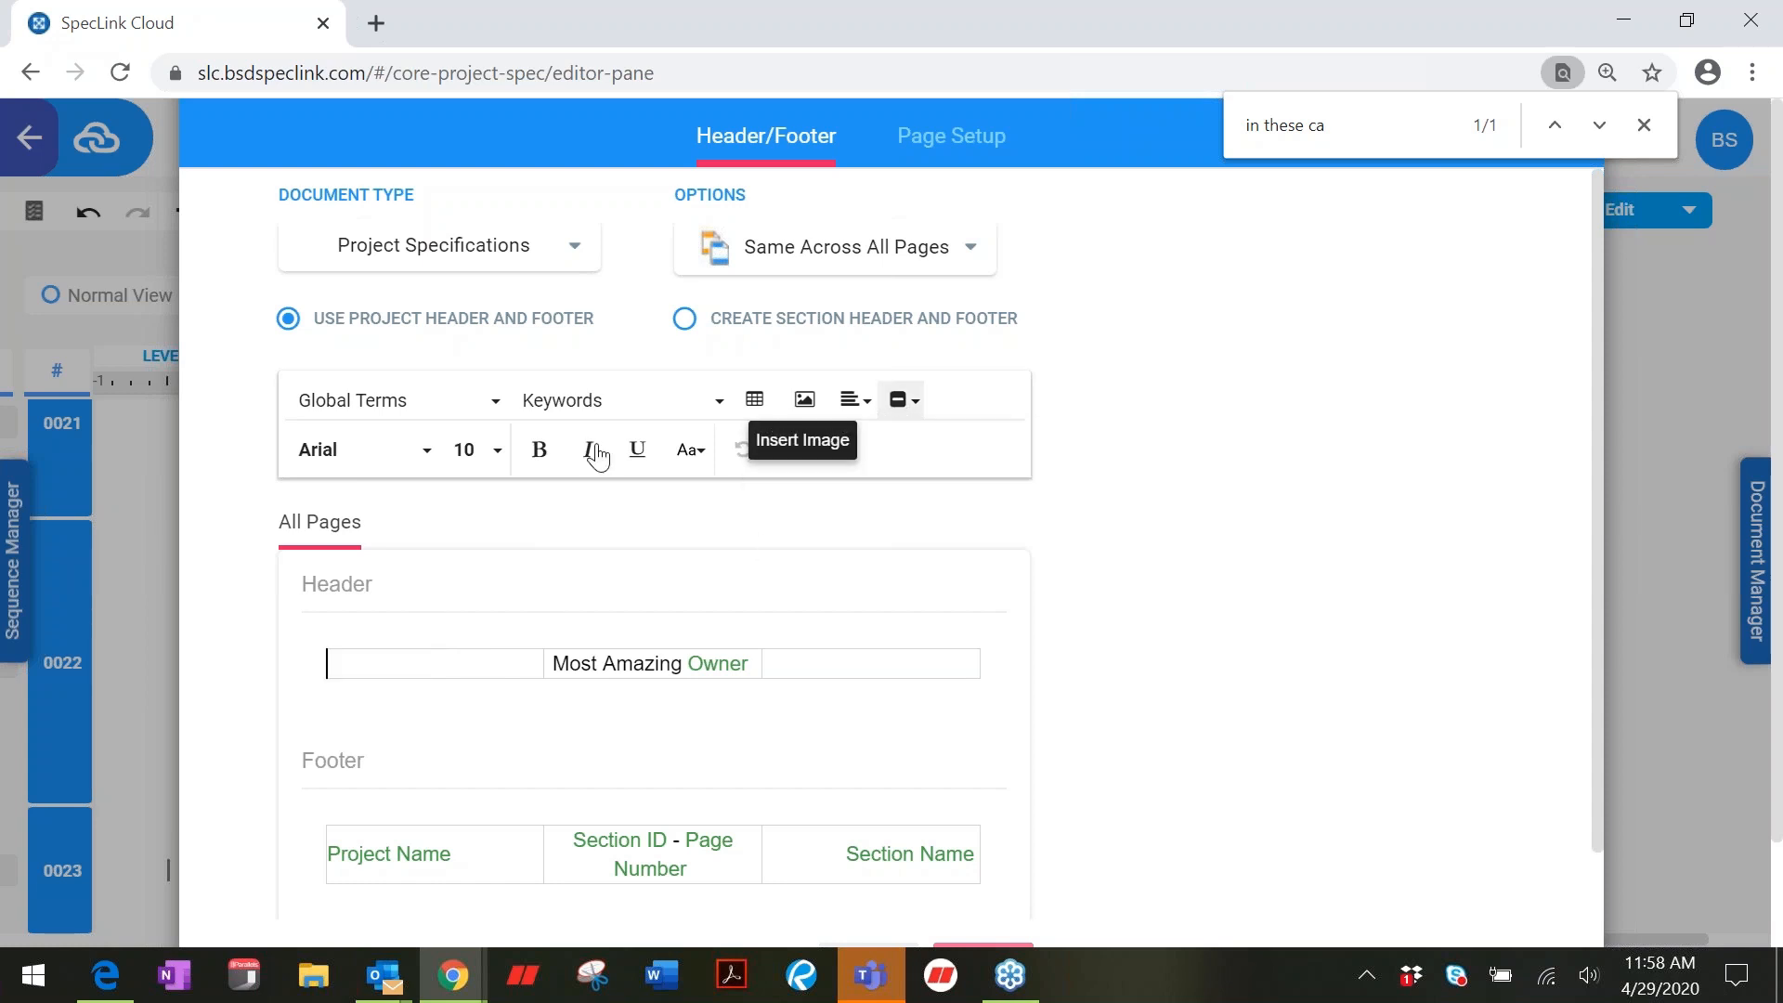
pyautogui.click(422, 450)
pyautogui.click(727, 534)
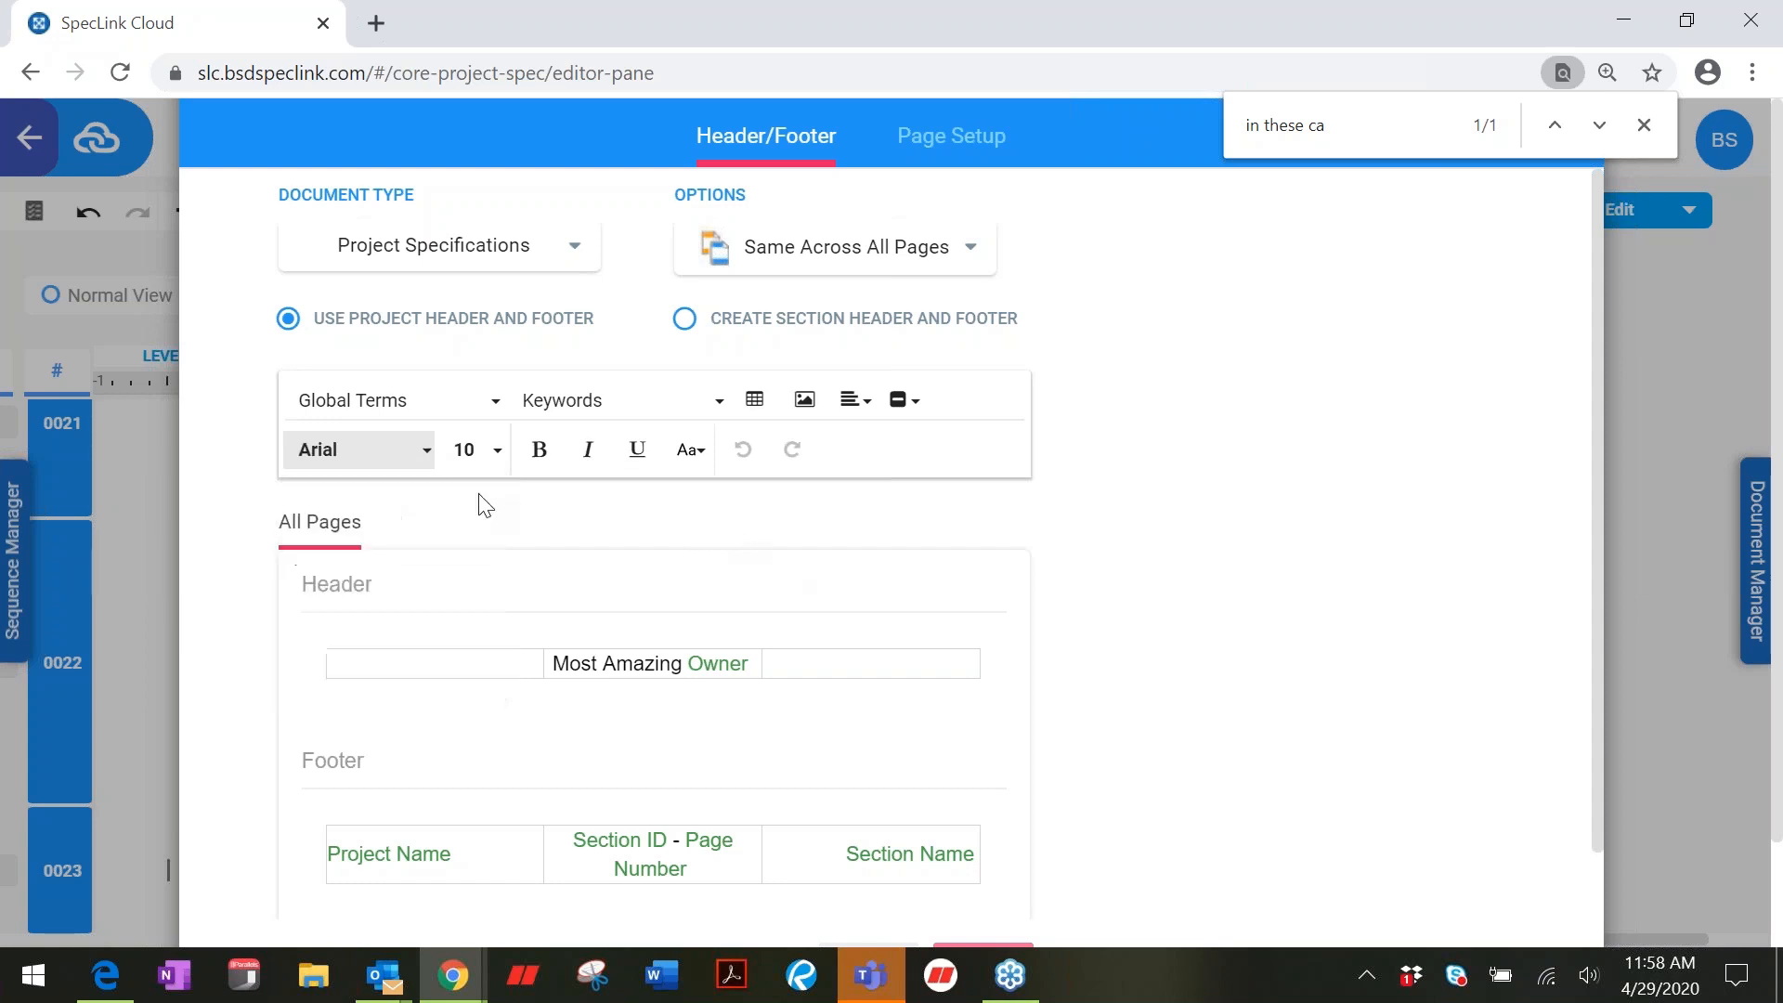
pyautogui.click(462, 665)
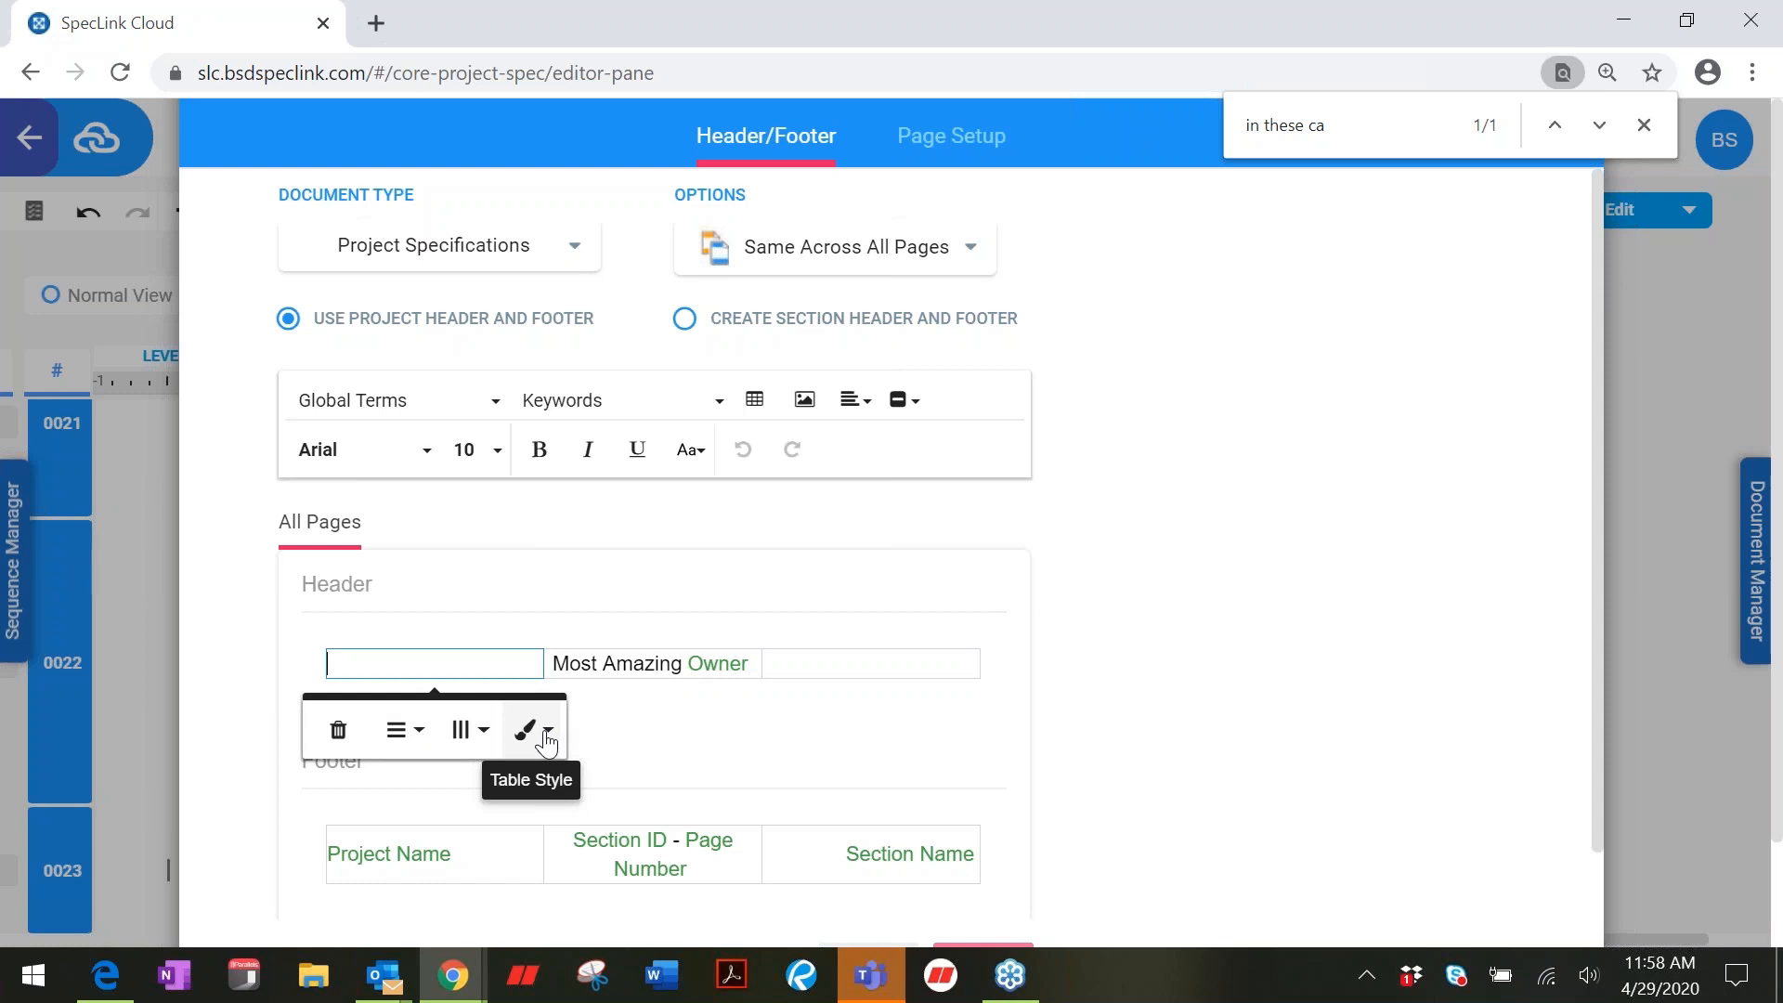
pyautogui.click(833, 663)
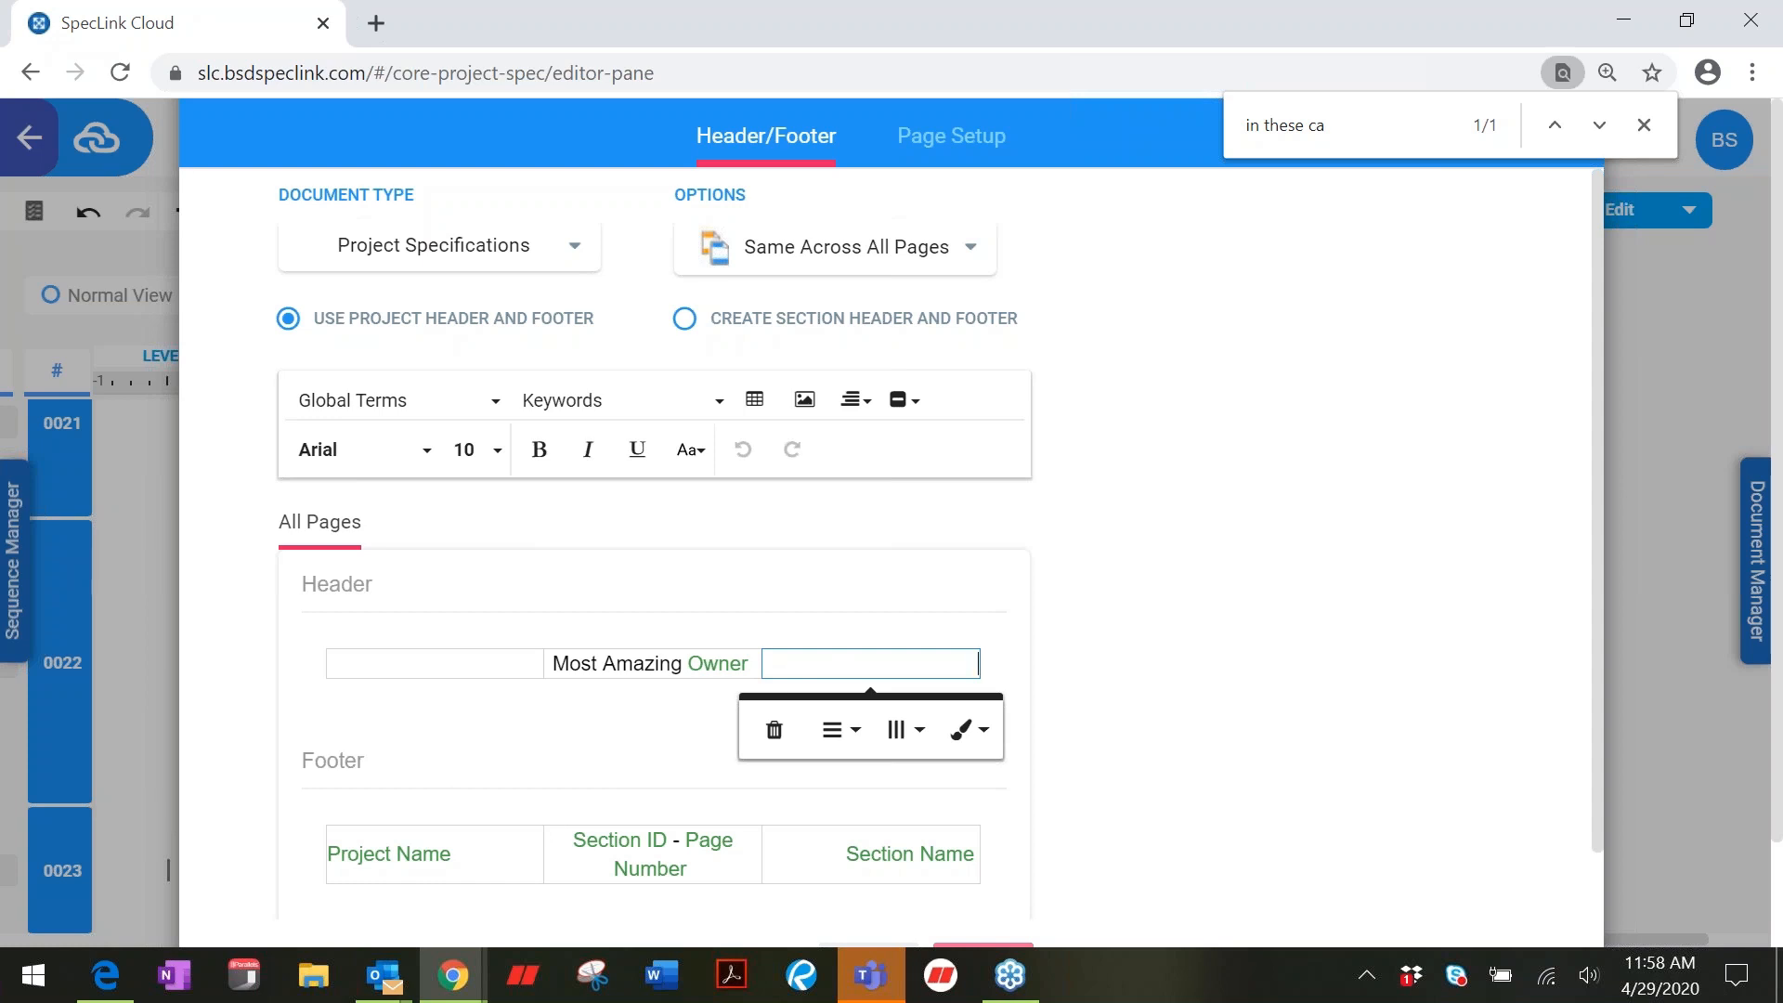
# Step: Enter "Project Number" in the first cell of the header table
pyautogui.click(439, 666)
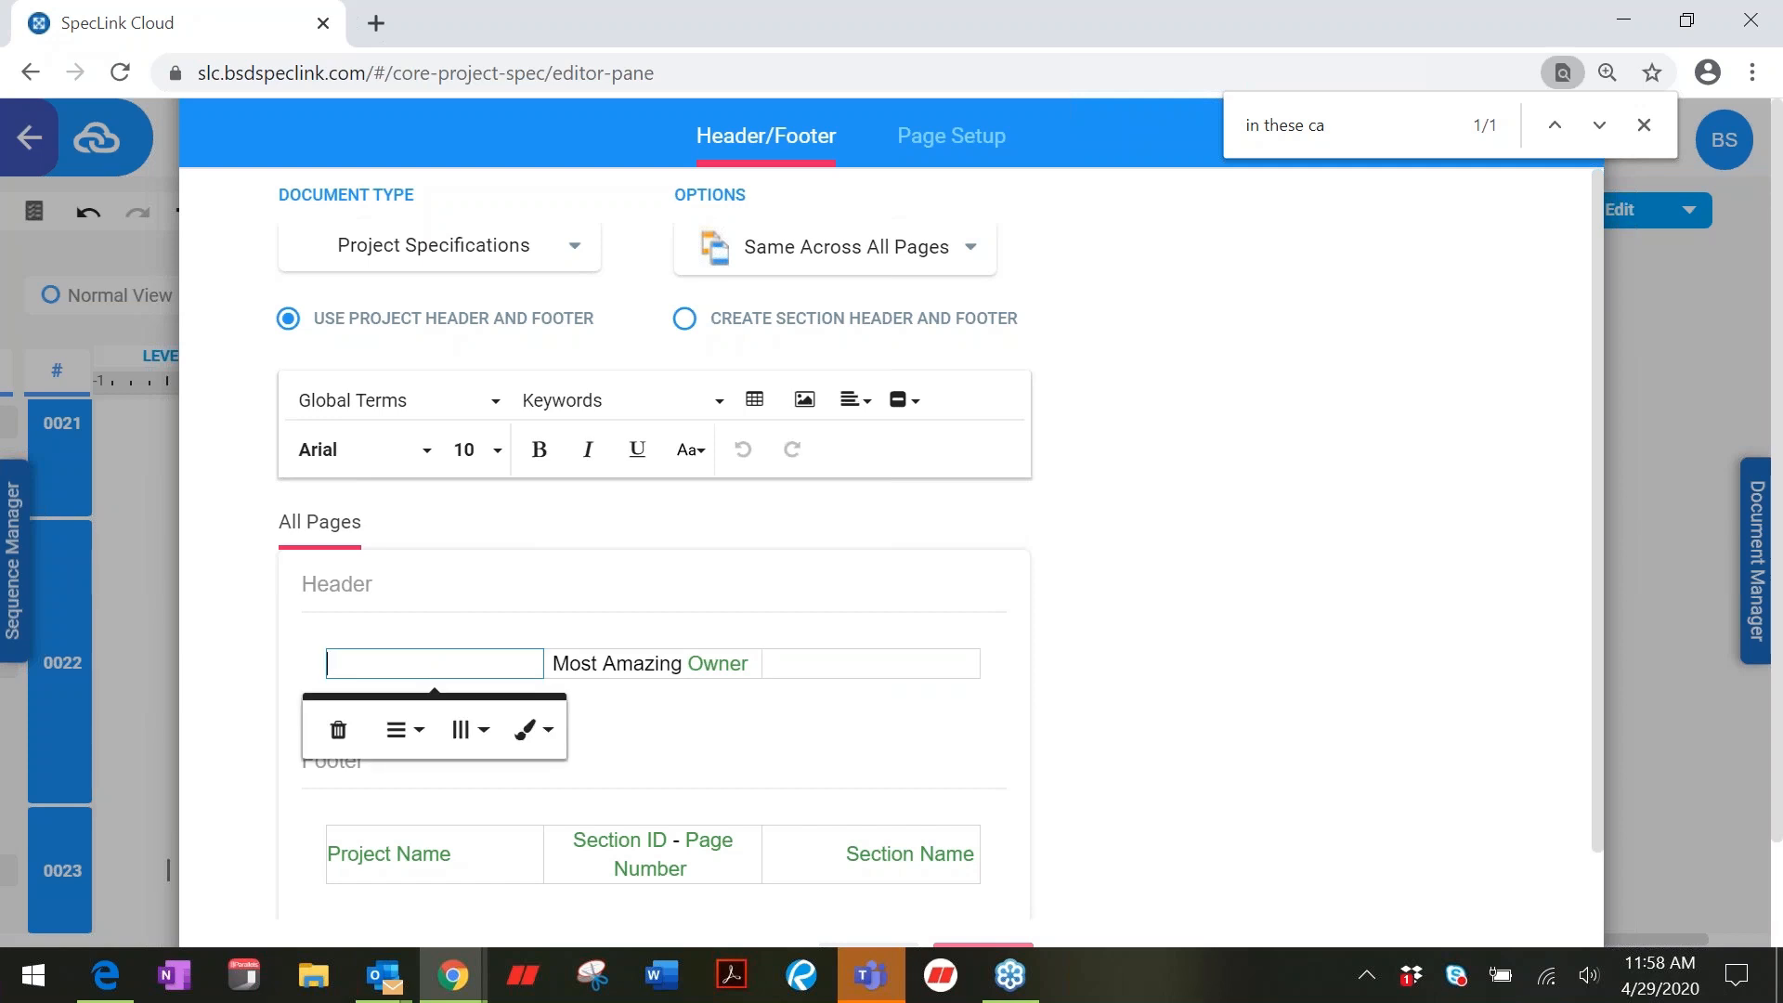
pyautogui.write('P')
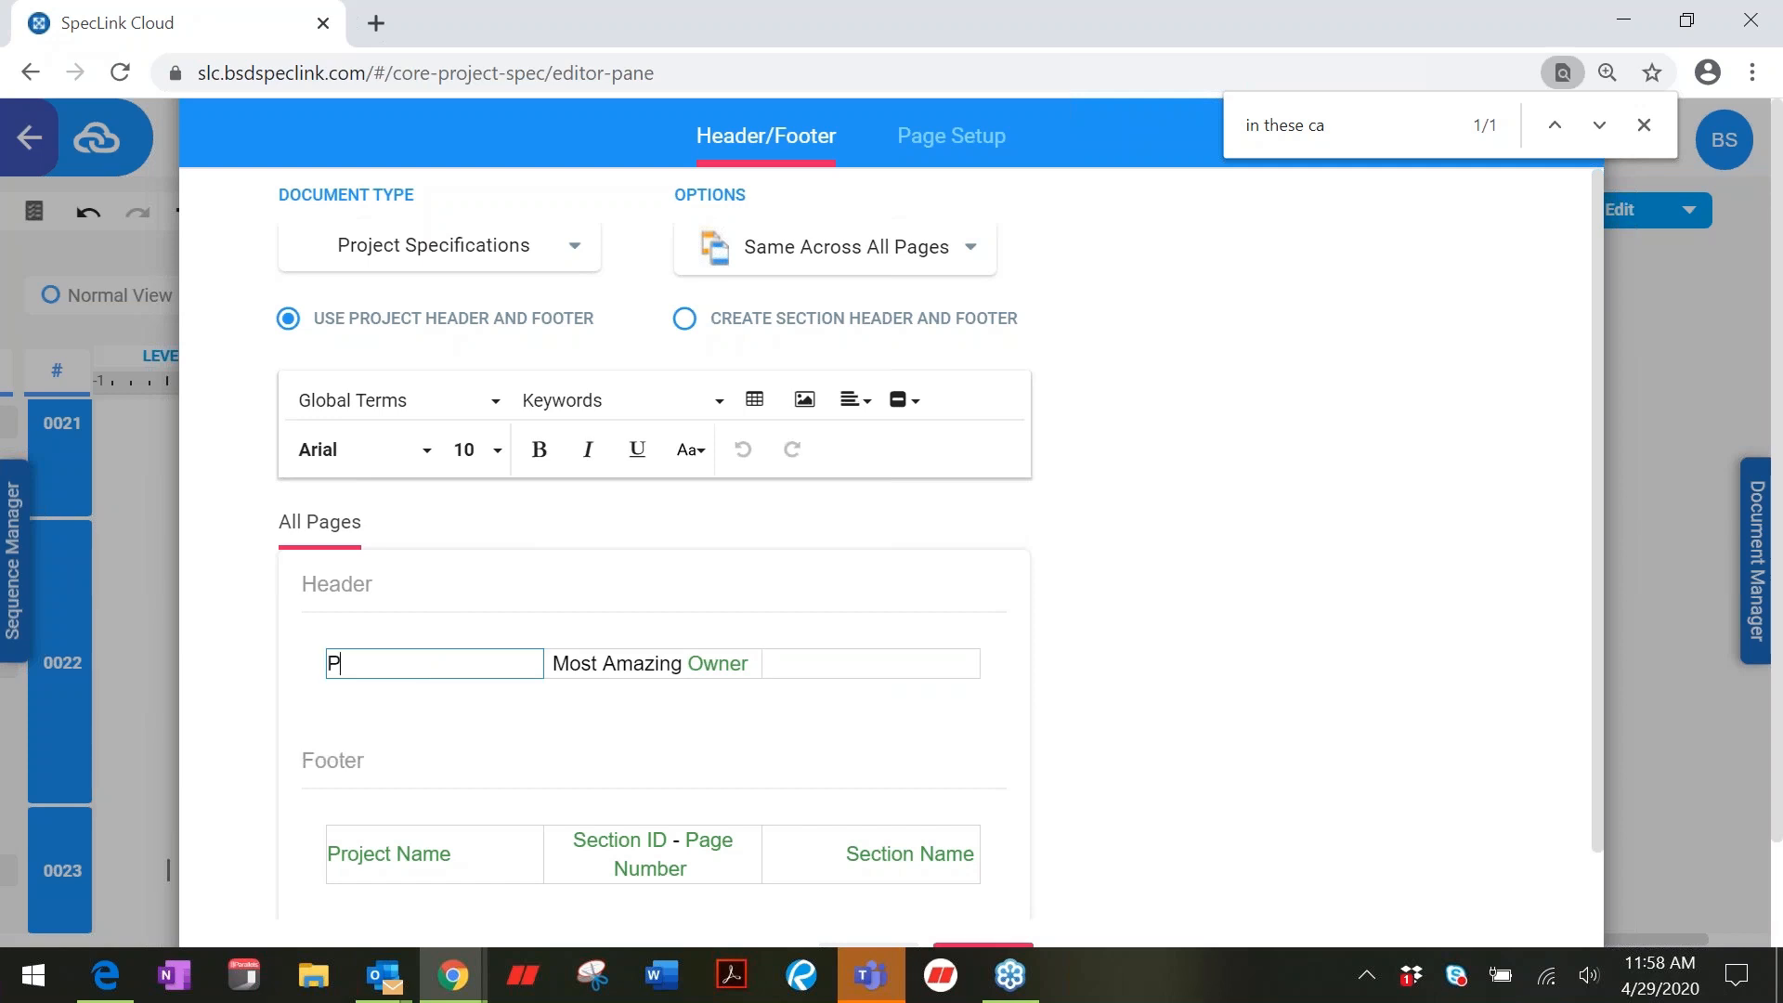
pyautogui.write('roject Number')
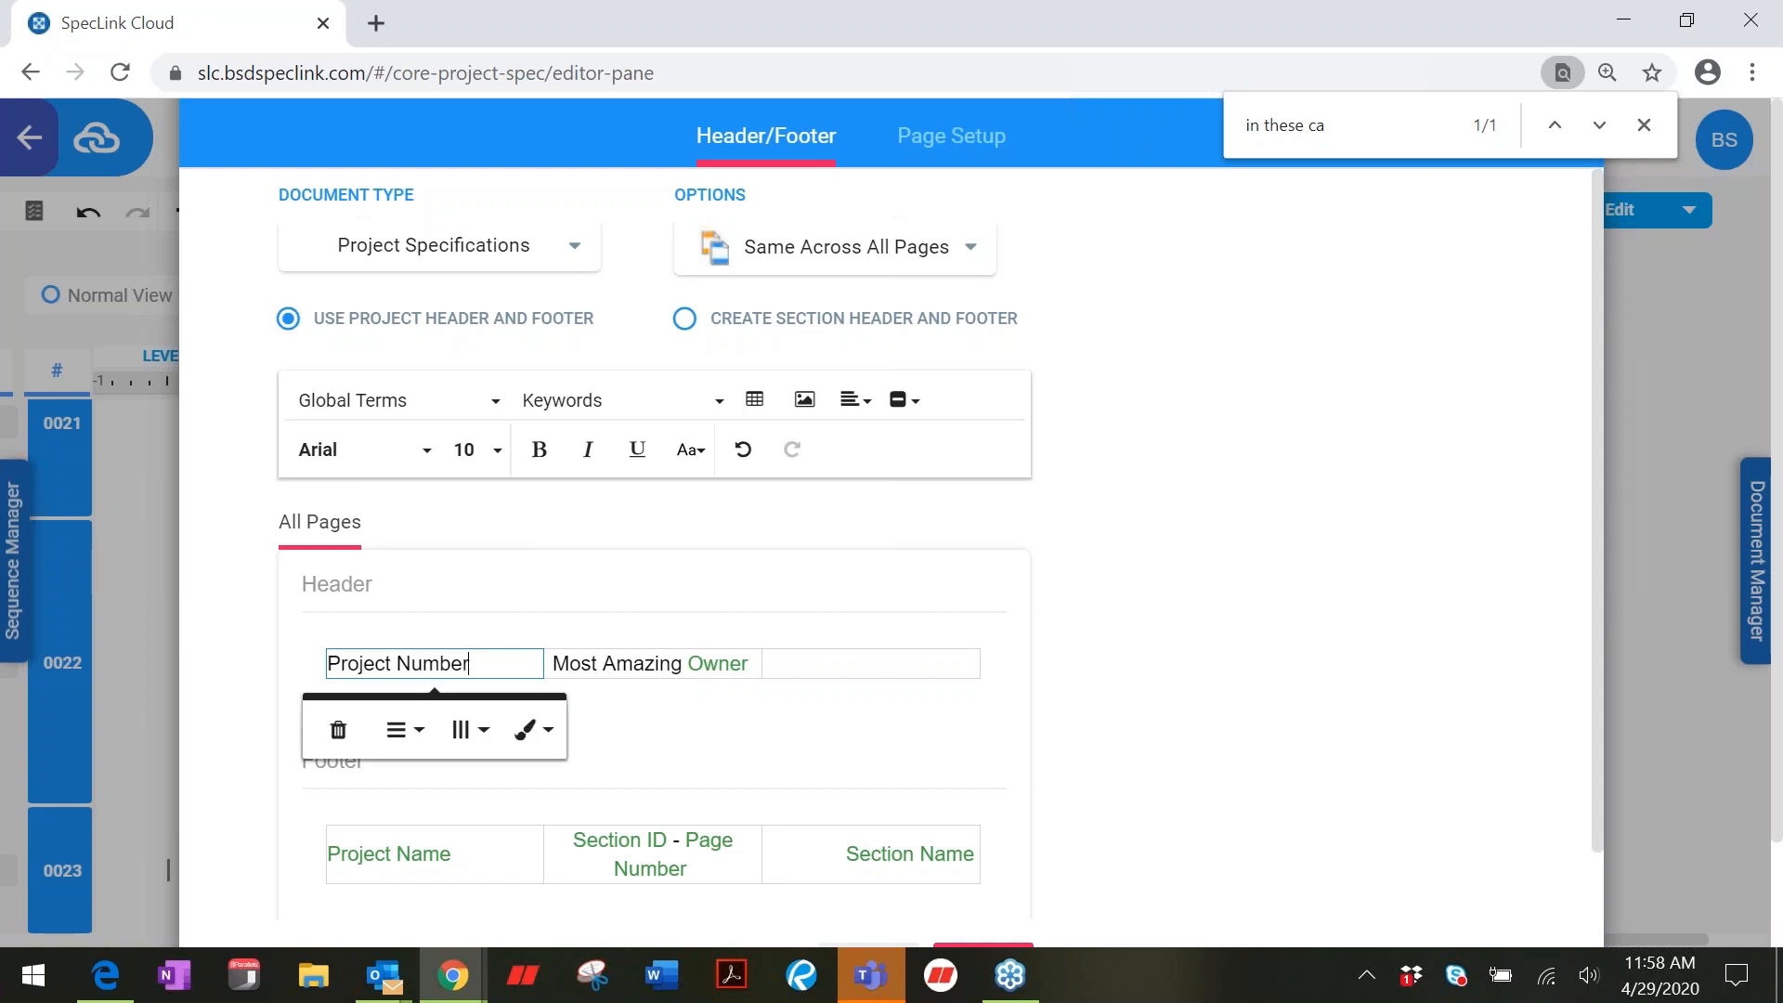
# Step: Fill the header table's last cell with the lines "Section Name", "University of Everywhere" and "Housing project 213"
pyautogui.click(953, 668)
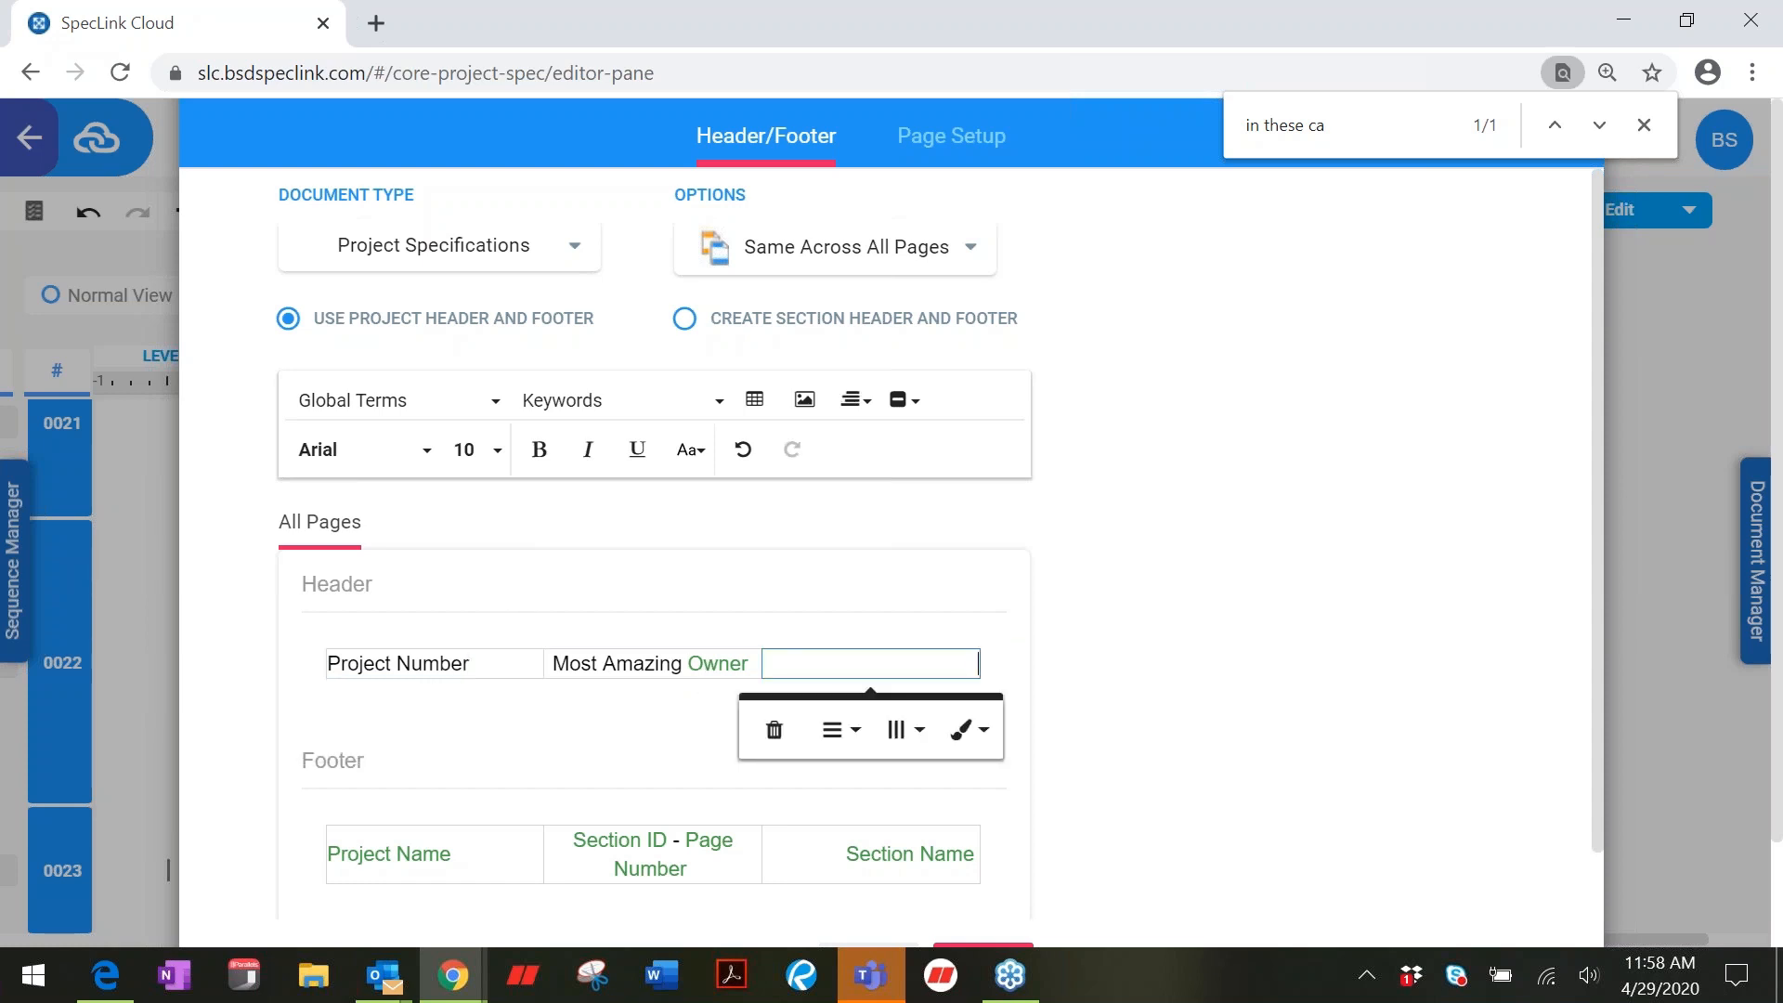
pyautogui.write('Sec')
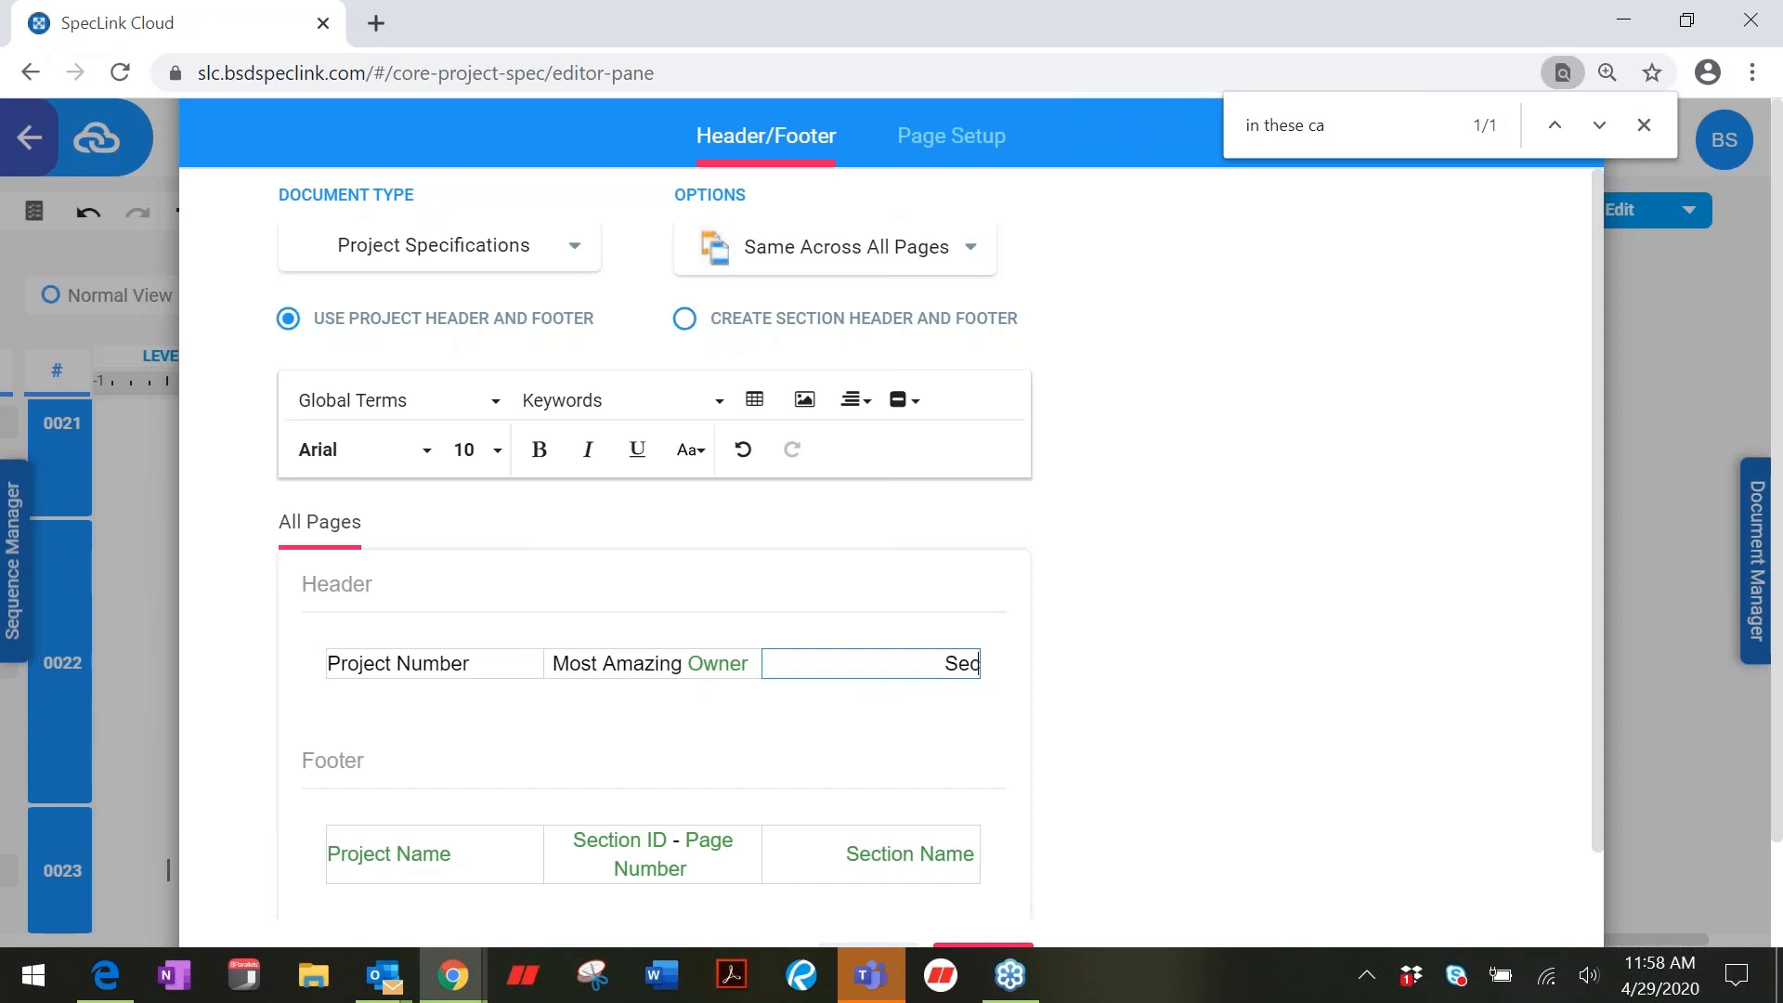
pyautogui.write('tion Name')
pyautogui.press('Return')
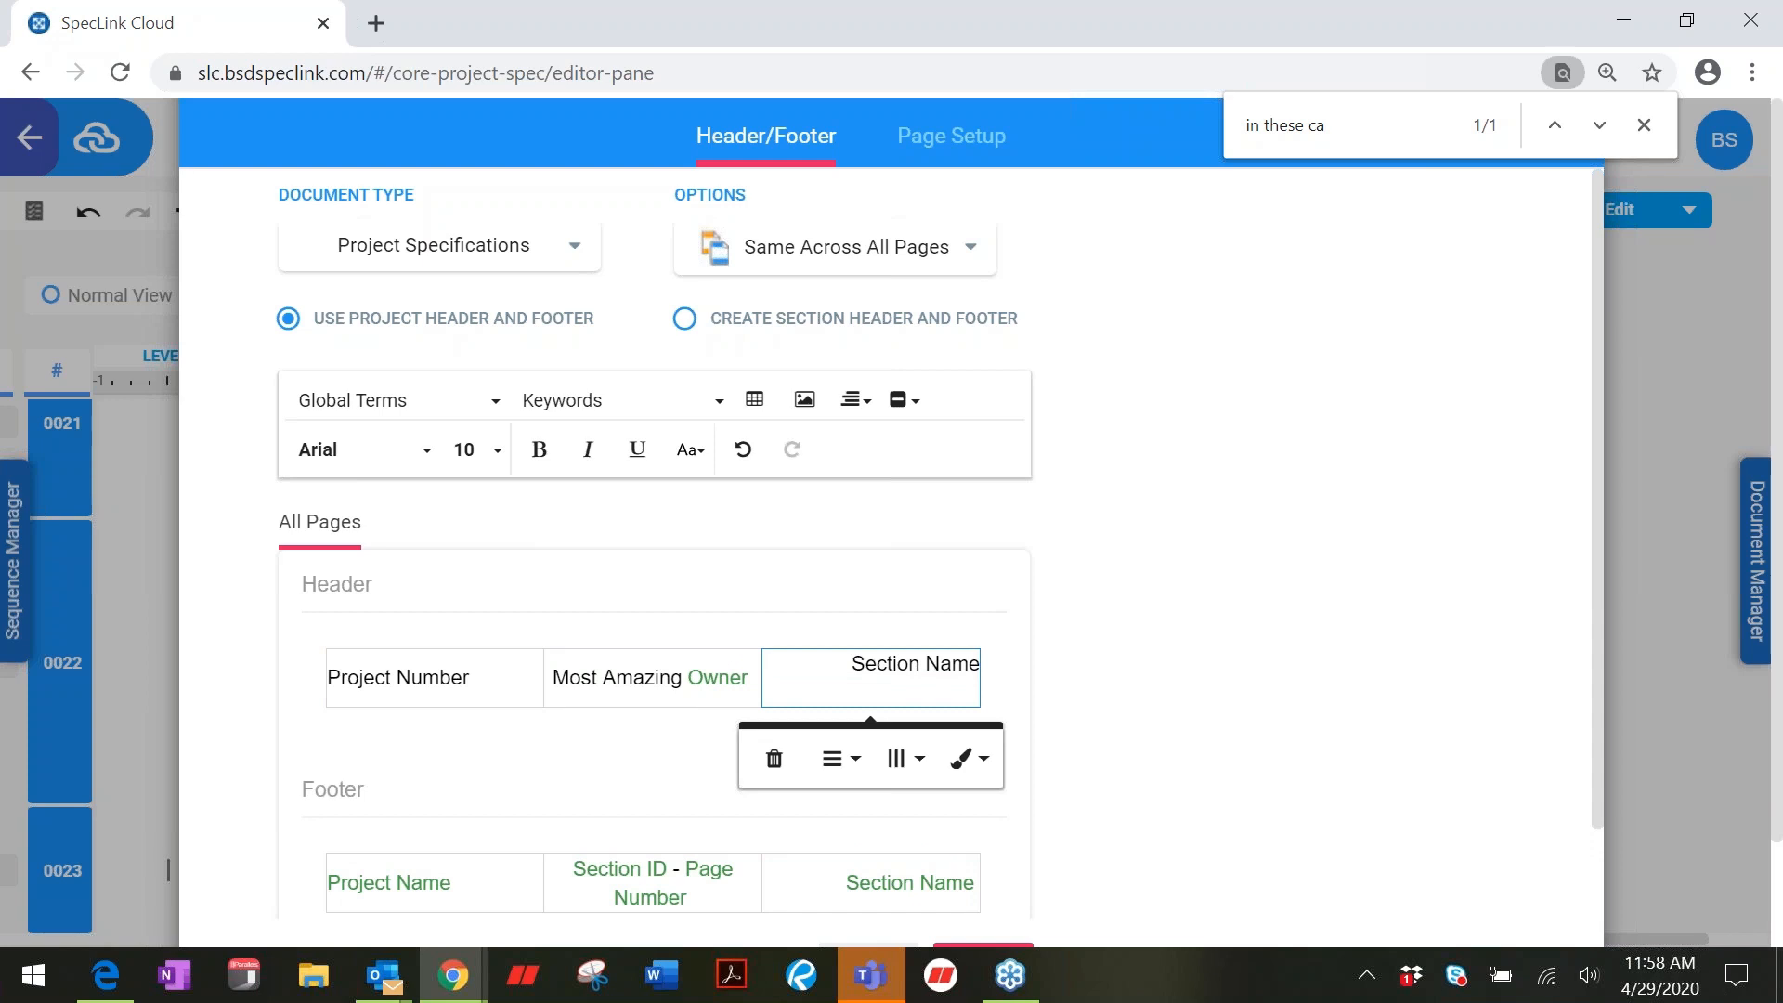
pyautogui.write('Univer')
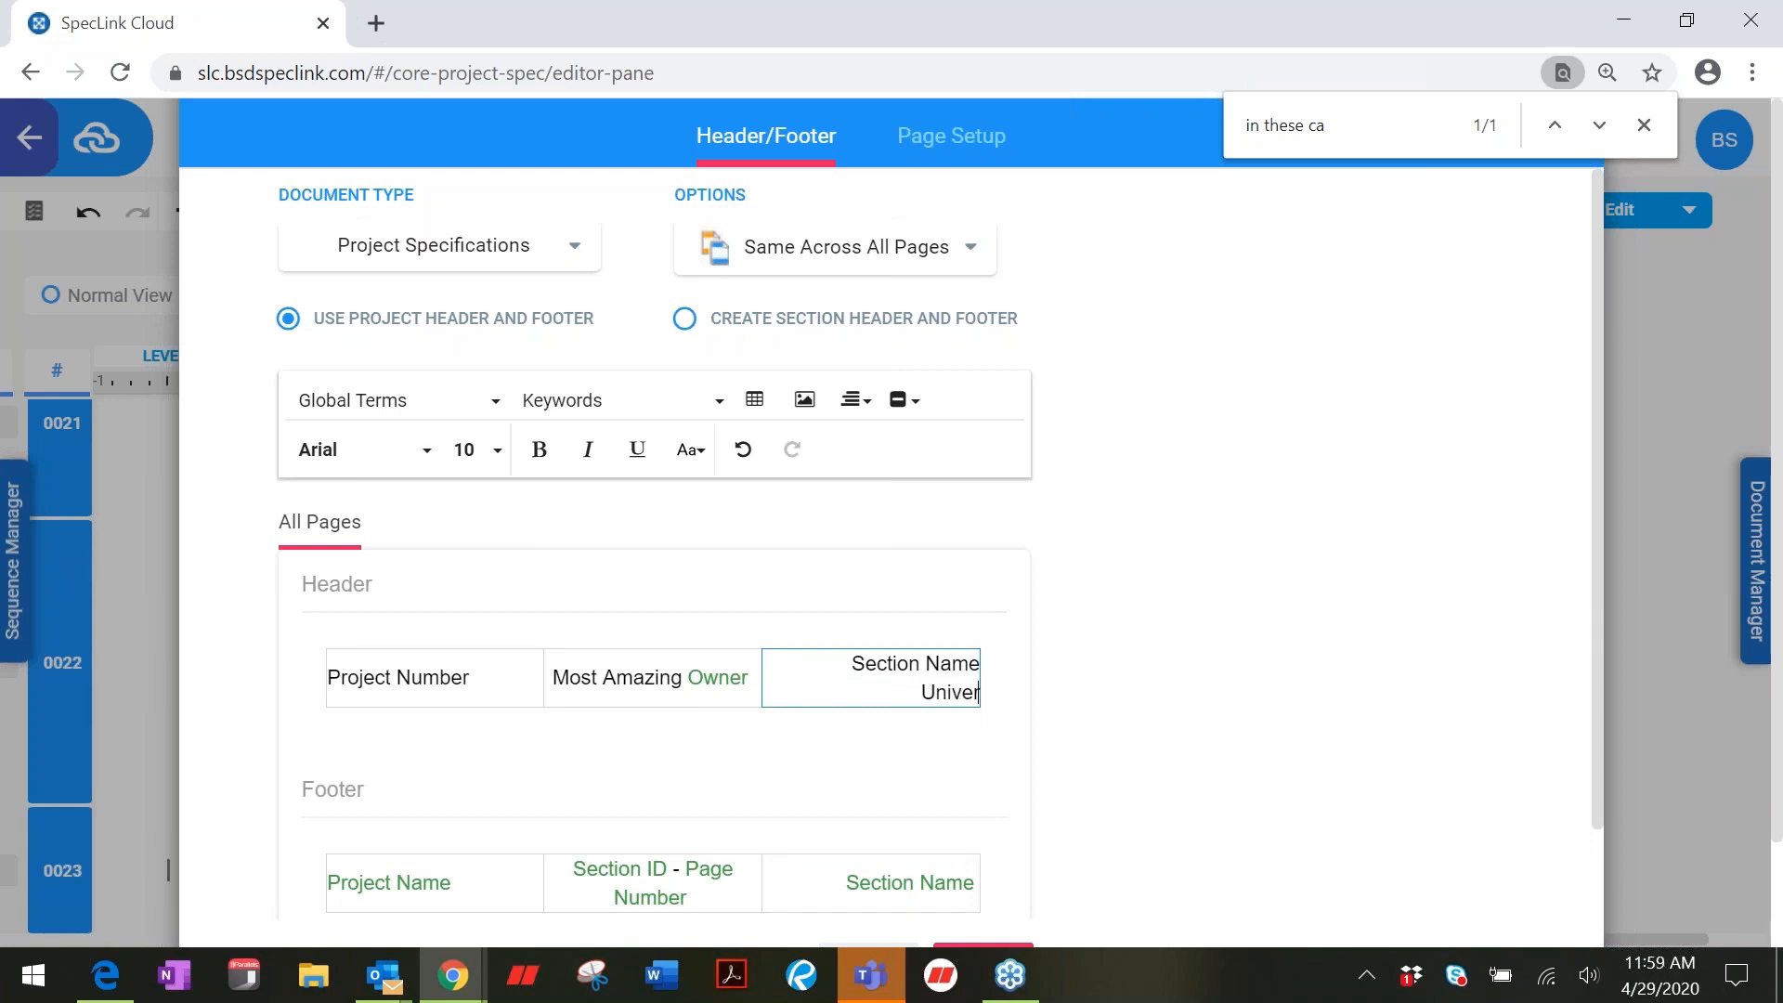
pyautogui.write('sity of Everywhere')
pyautogui.press('Return')
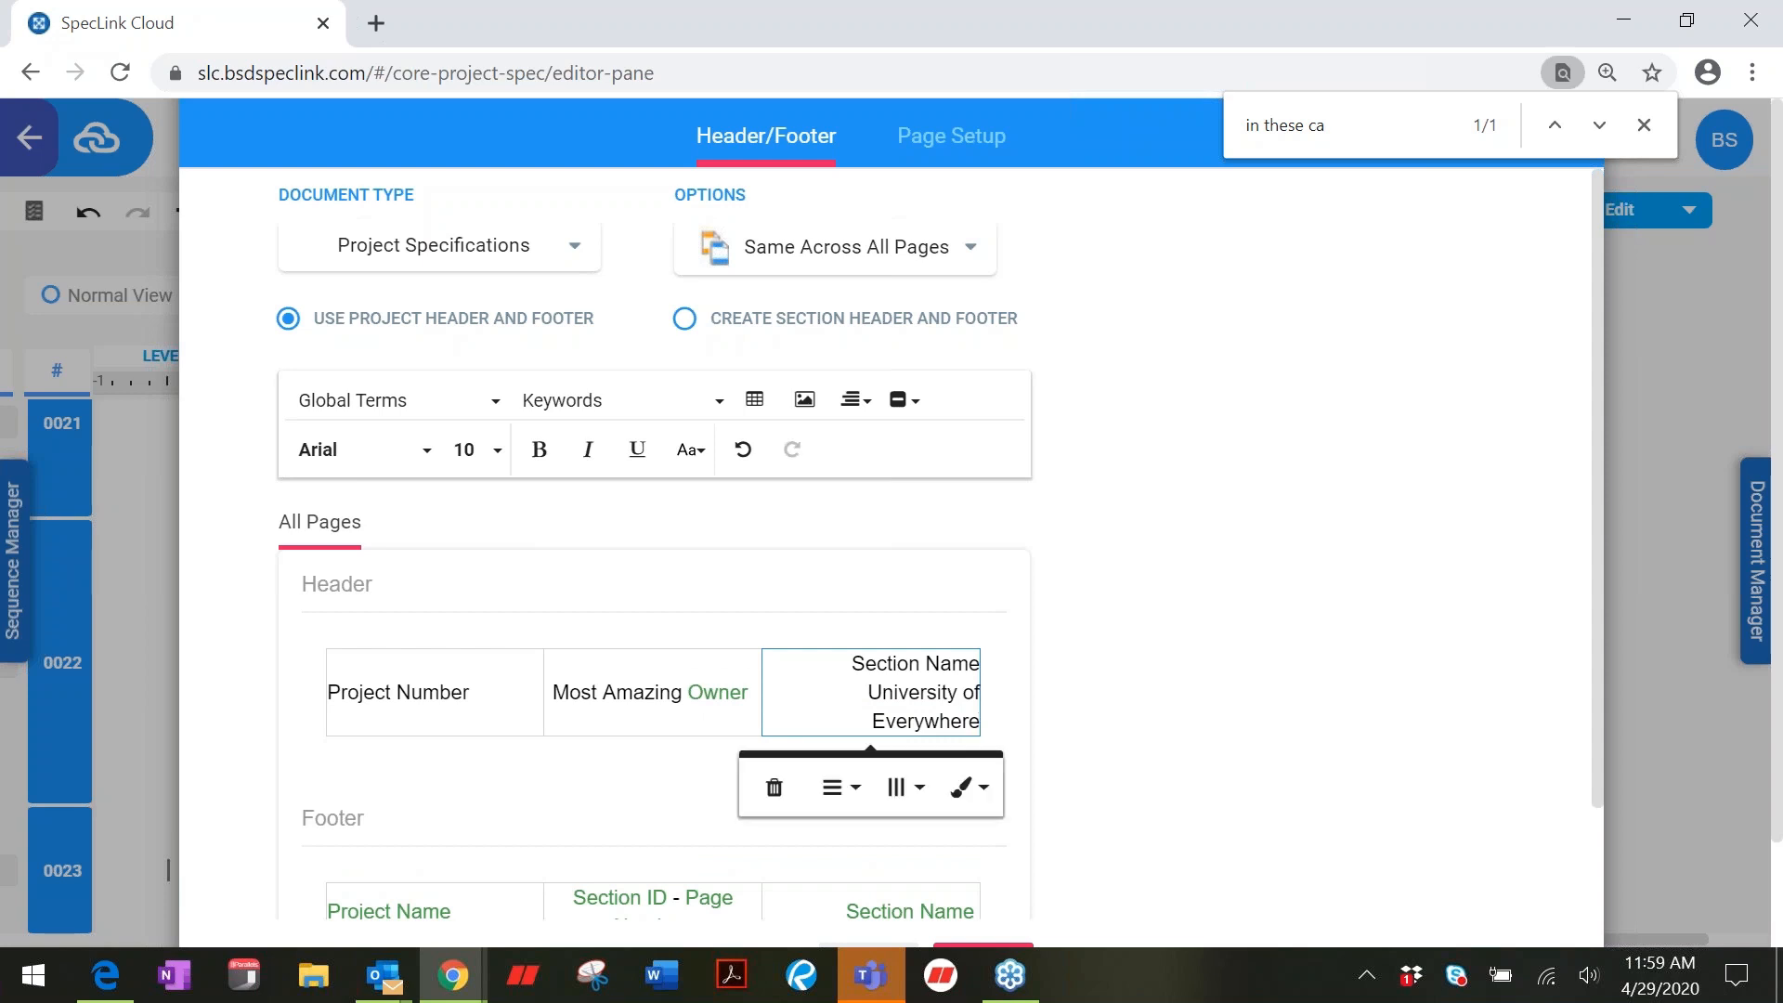
pyautogui.write('Ho')
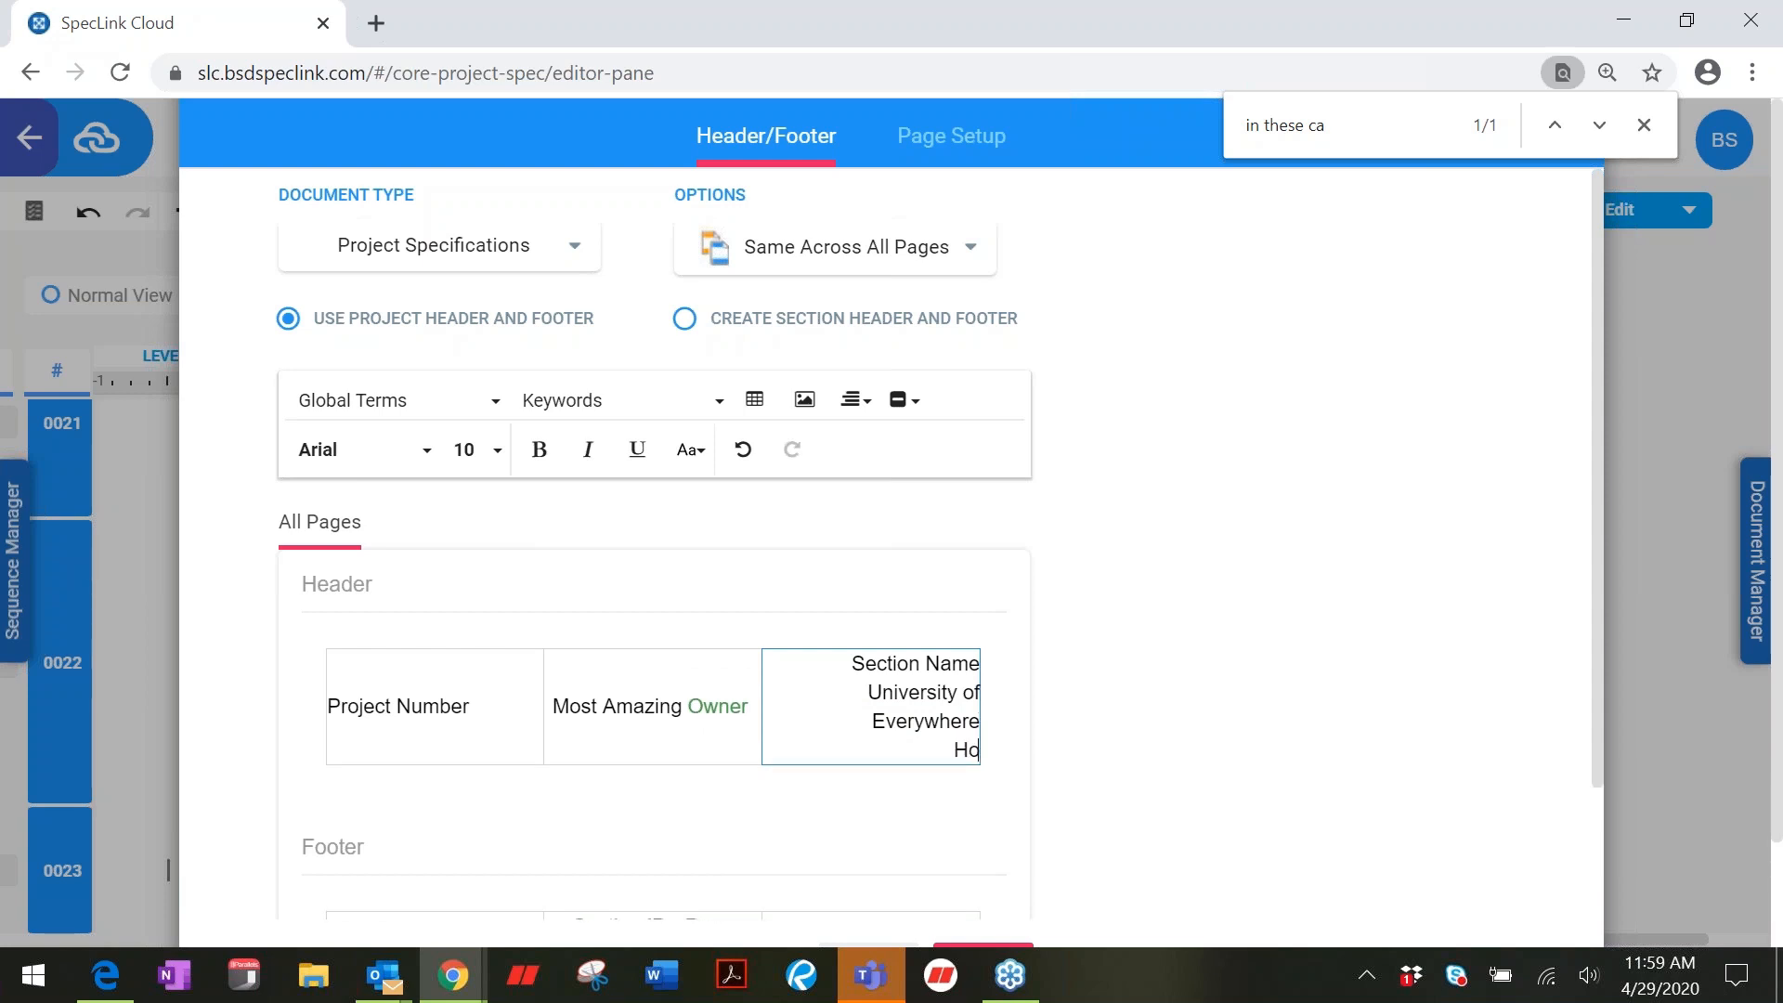
pyautogui.write('useing project')
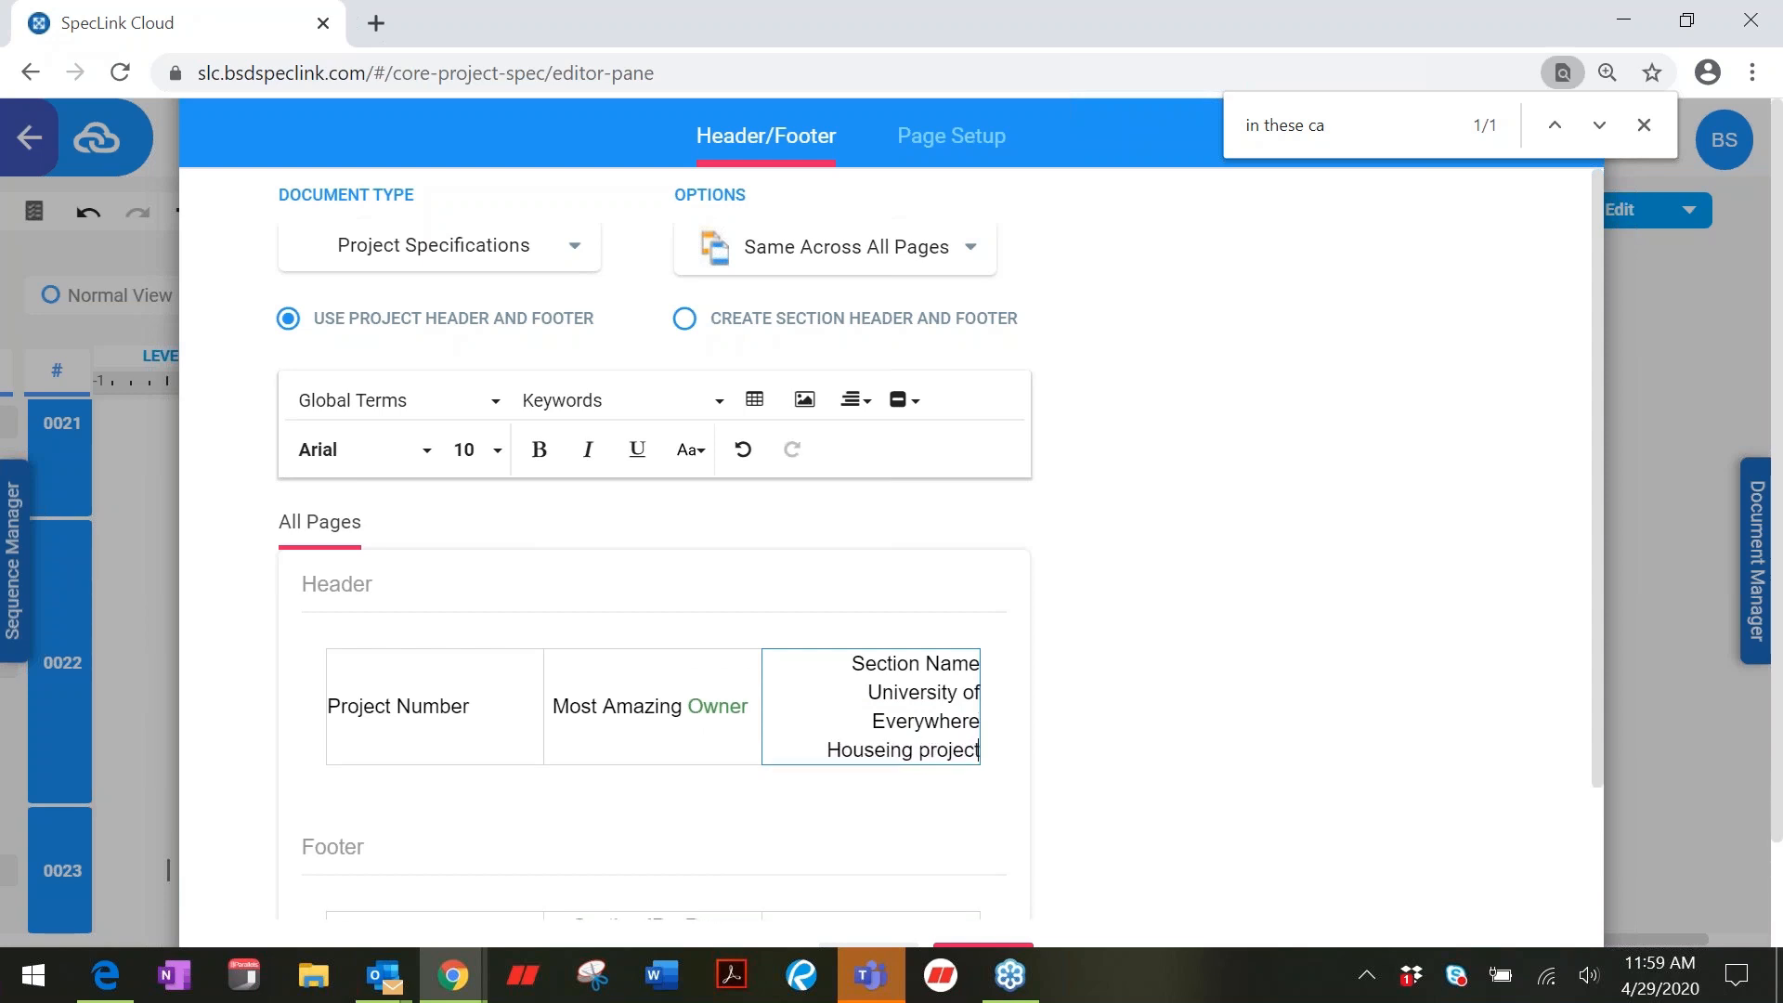
pyautogui.write(' 213')
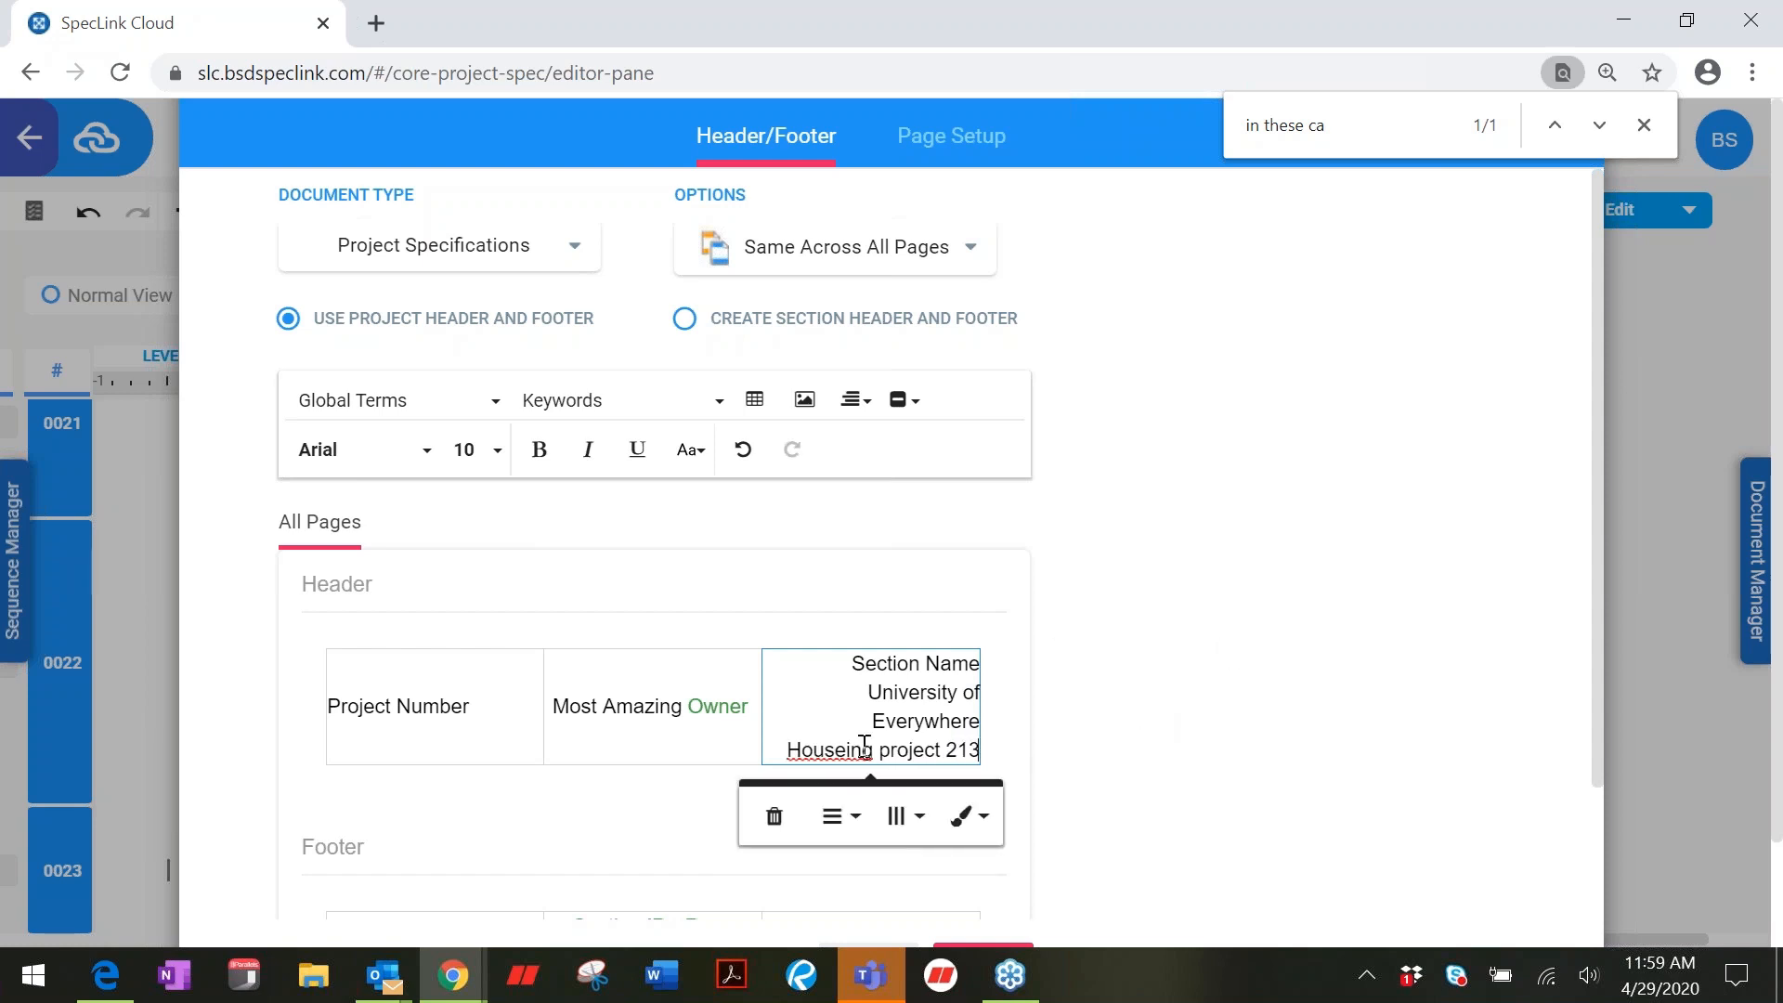
pyautogui.rightClick(836, 750)
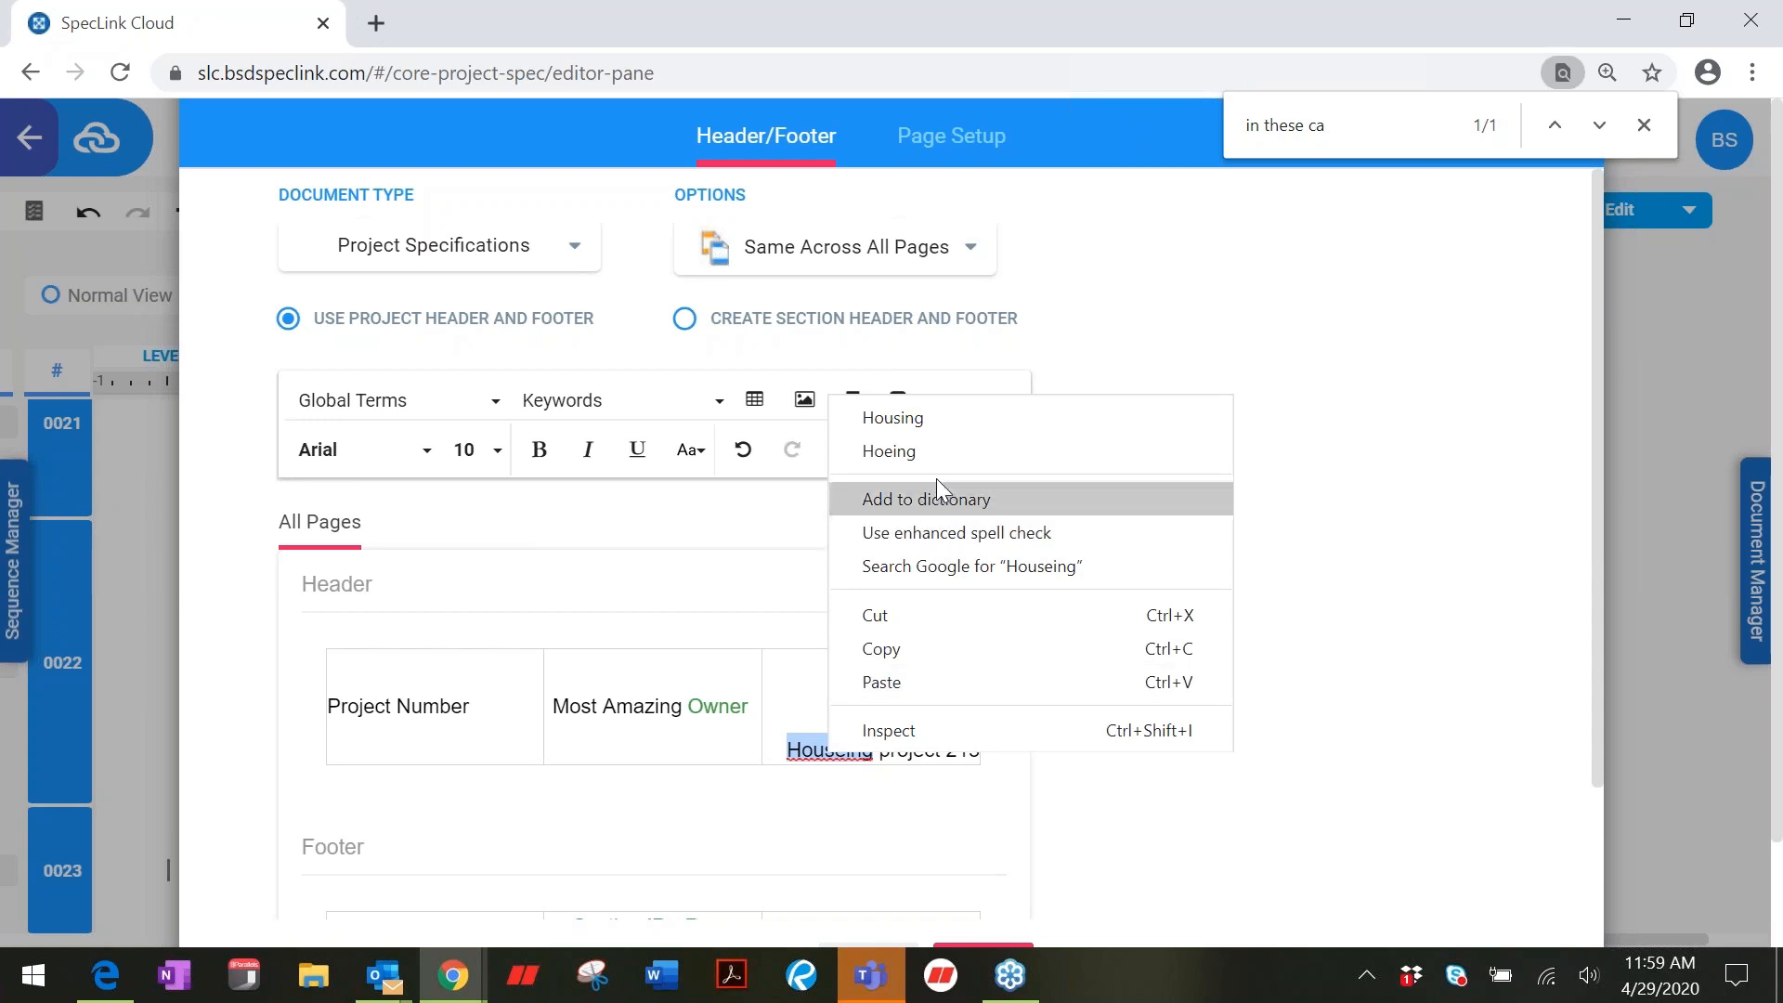
pyautogui.click(905, 420)
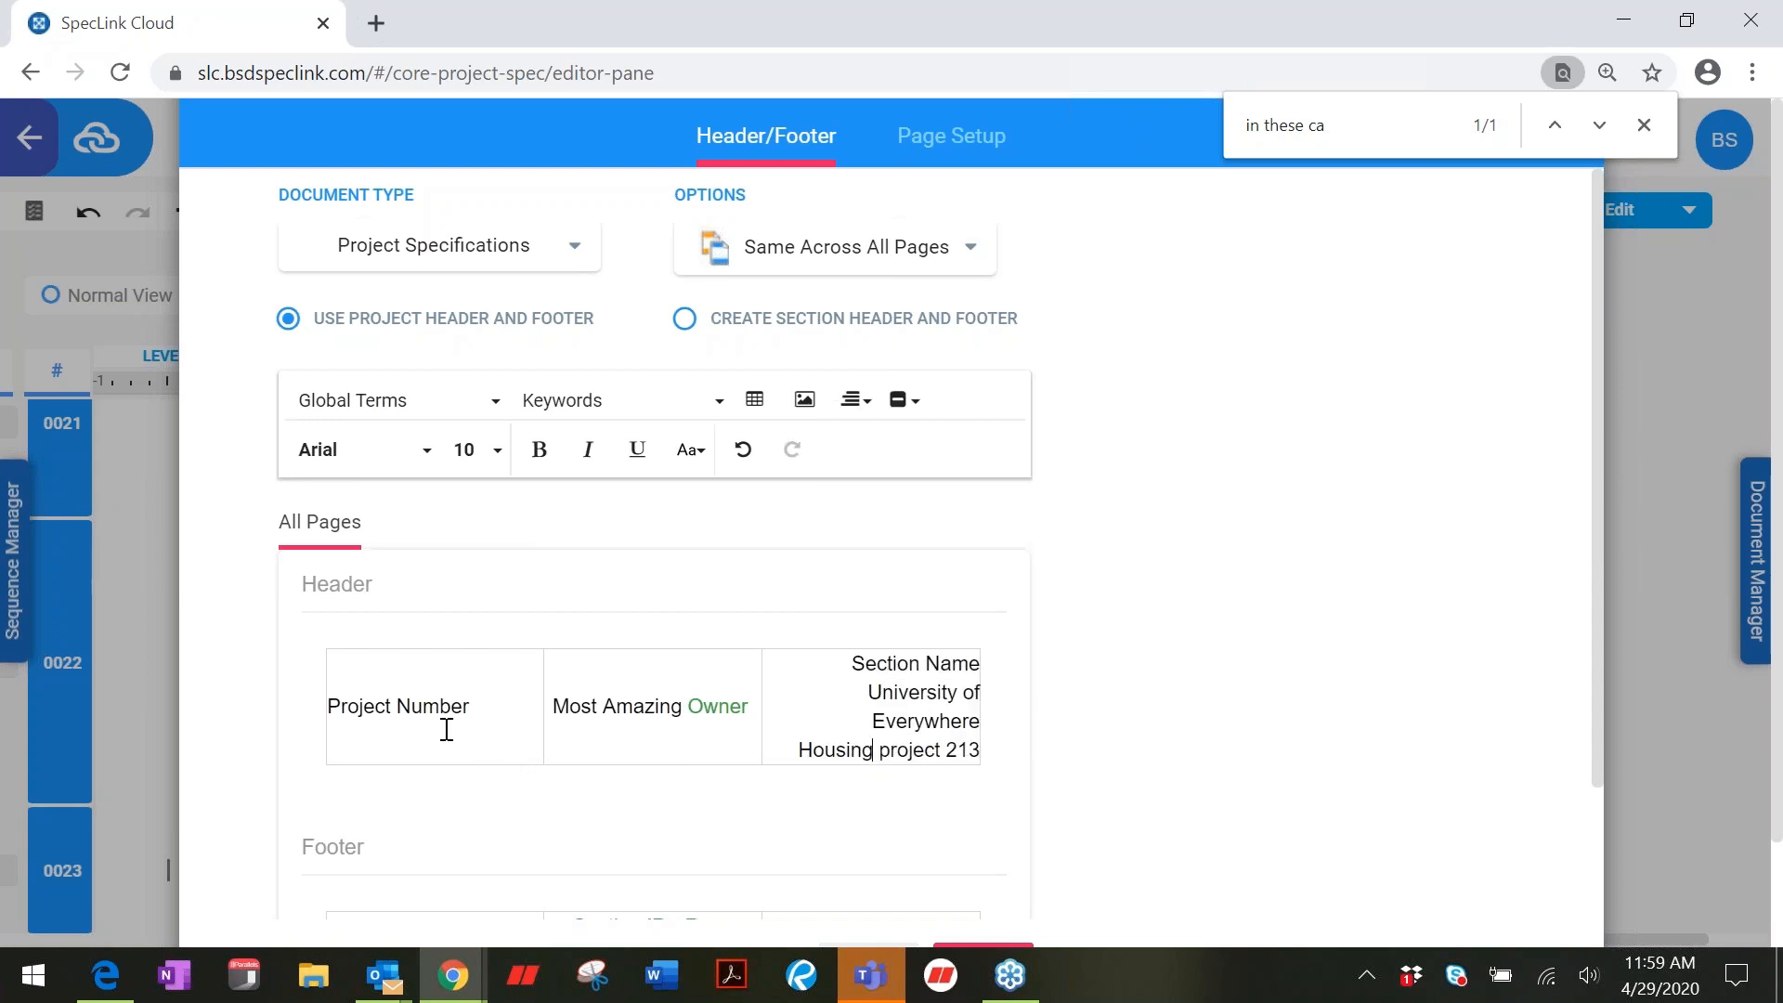
# Step: Replace "Most Amazing" before the Owner term in the header's middle cell with "Newest" and save the header and footer settings
pyautogui.click(369, 730)
pyautogui.moveTo(683, 710); pyautogui.dragTo(549, 713)
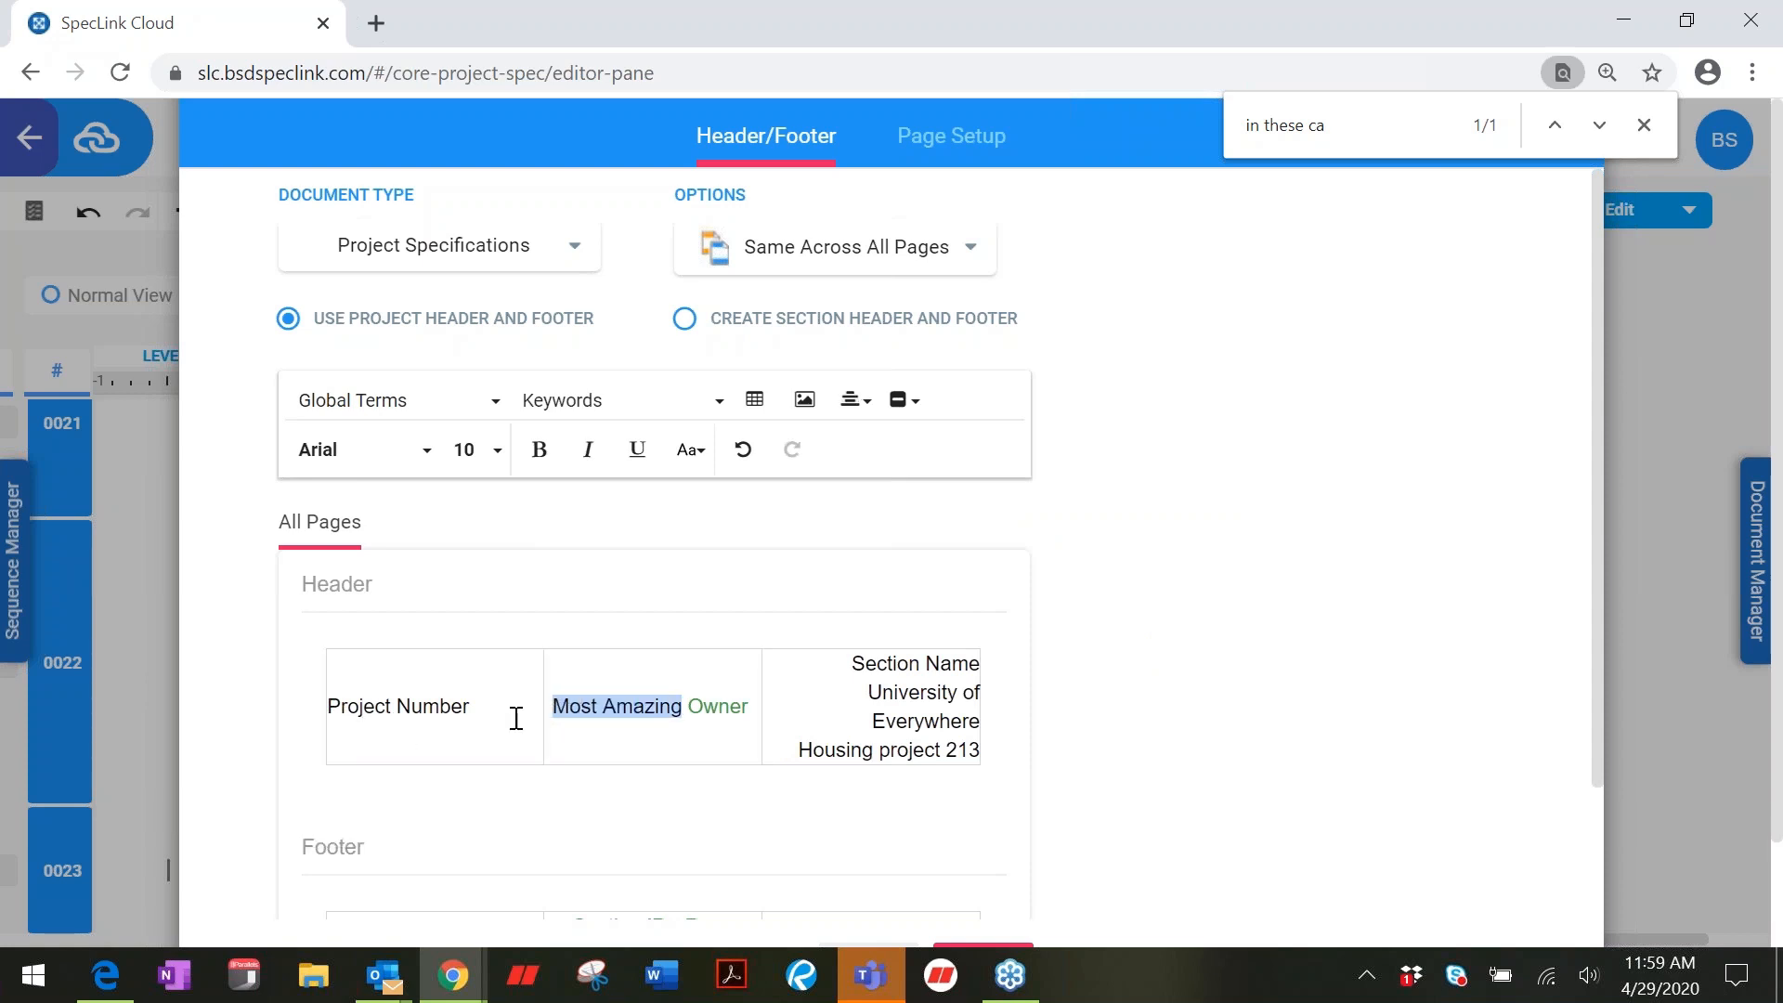
pyautogui.press('BackSpace')
pyautogui.write('Ne')
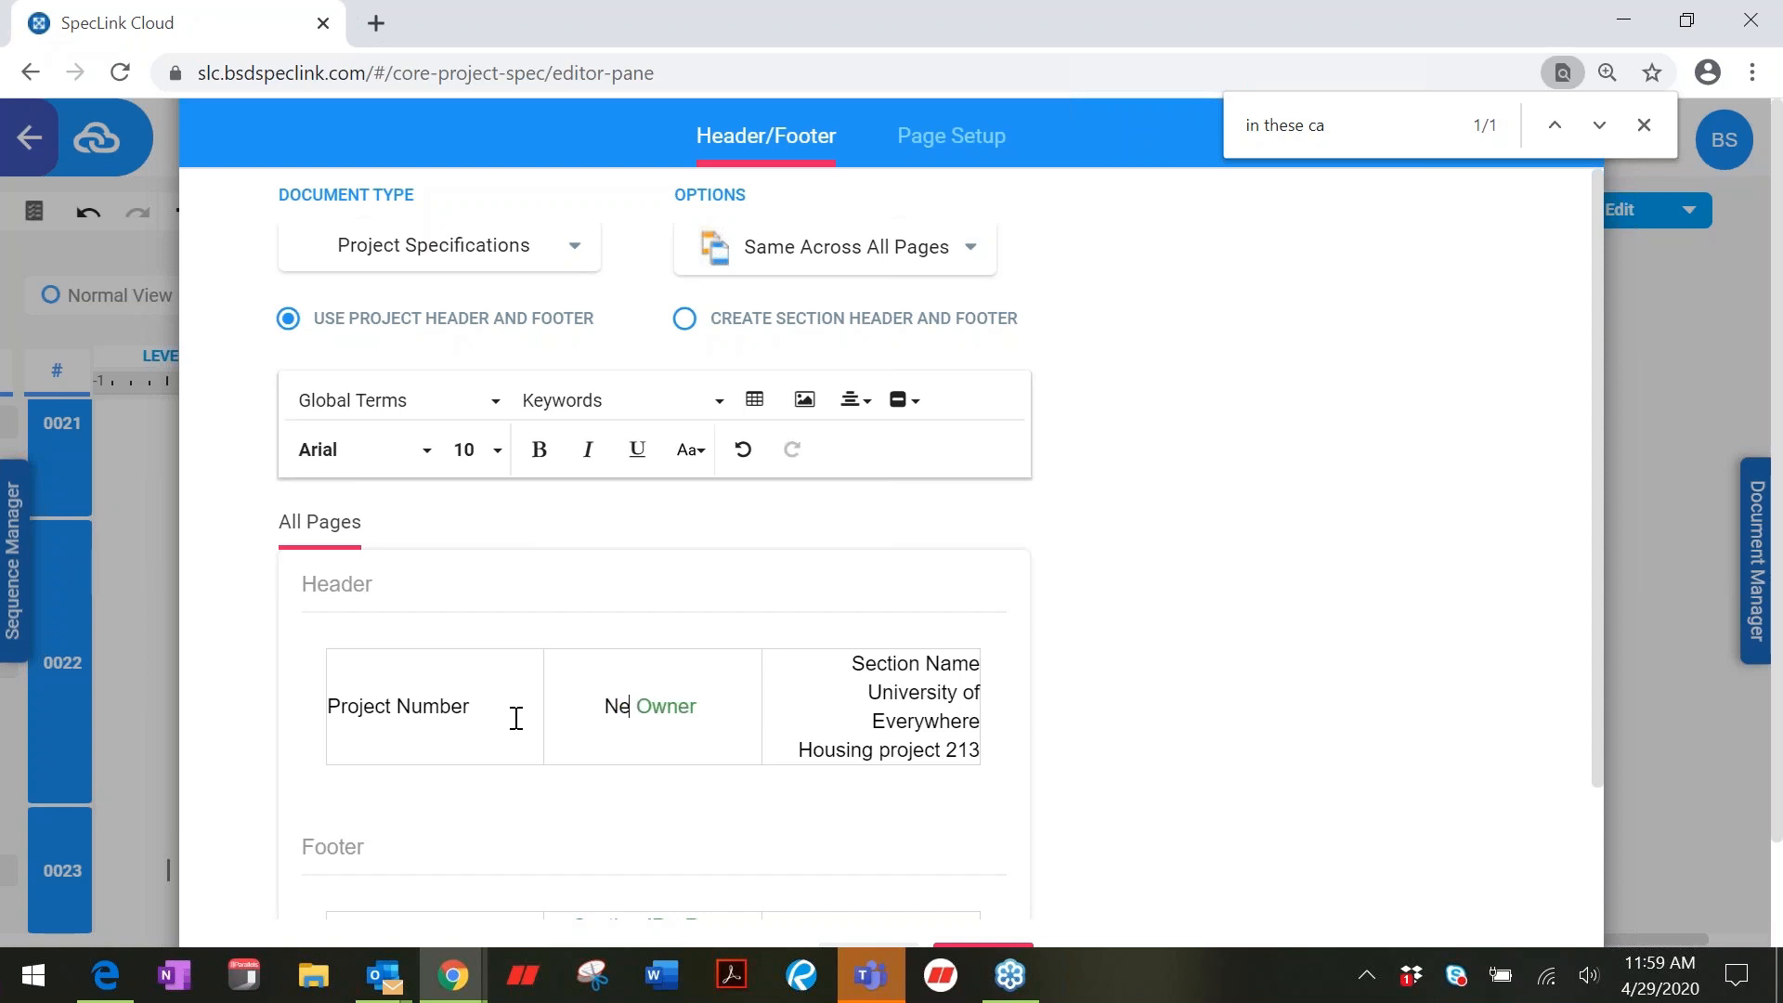
pyautogui.write('west Own')
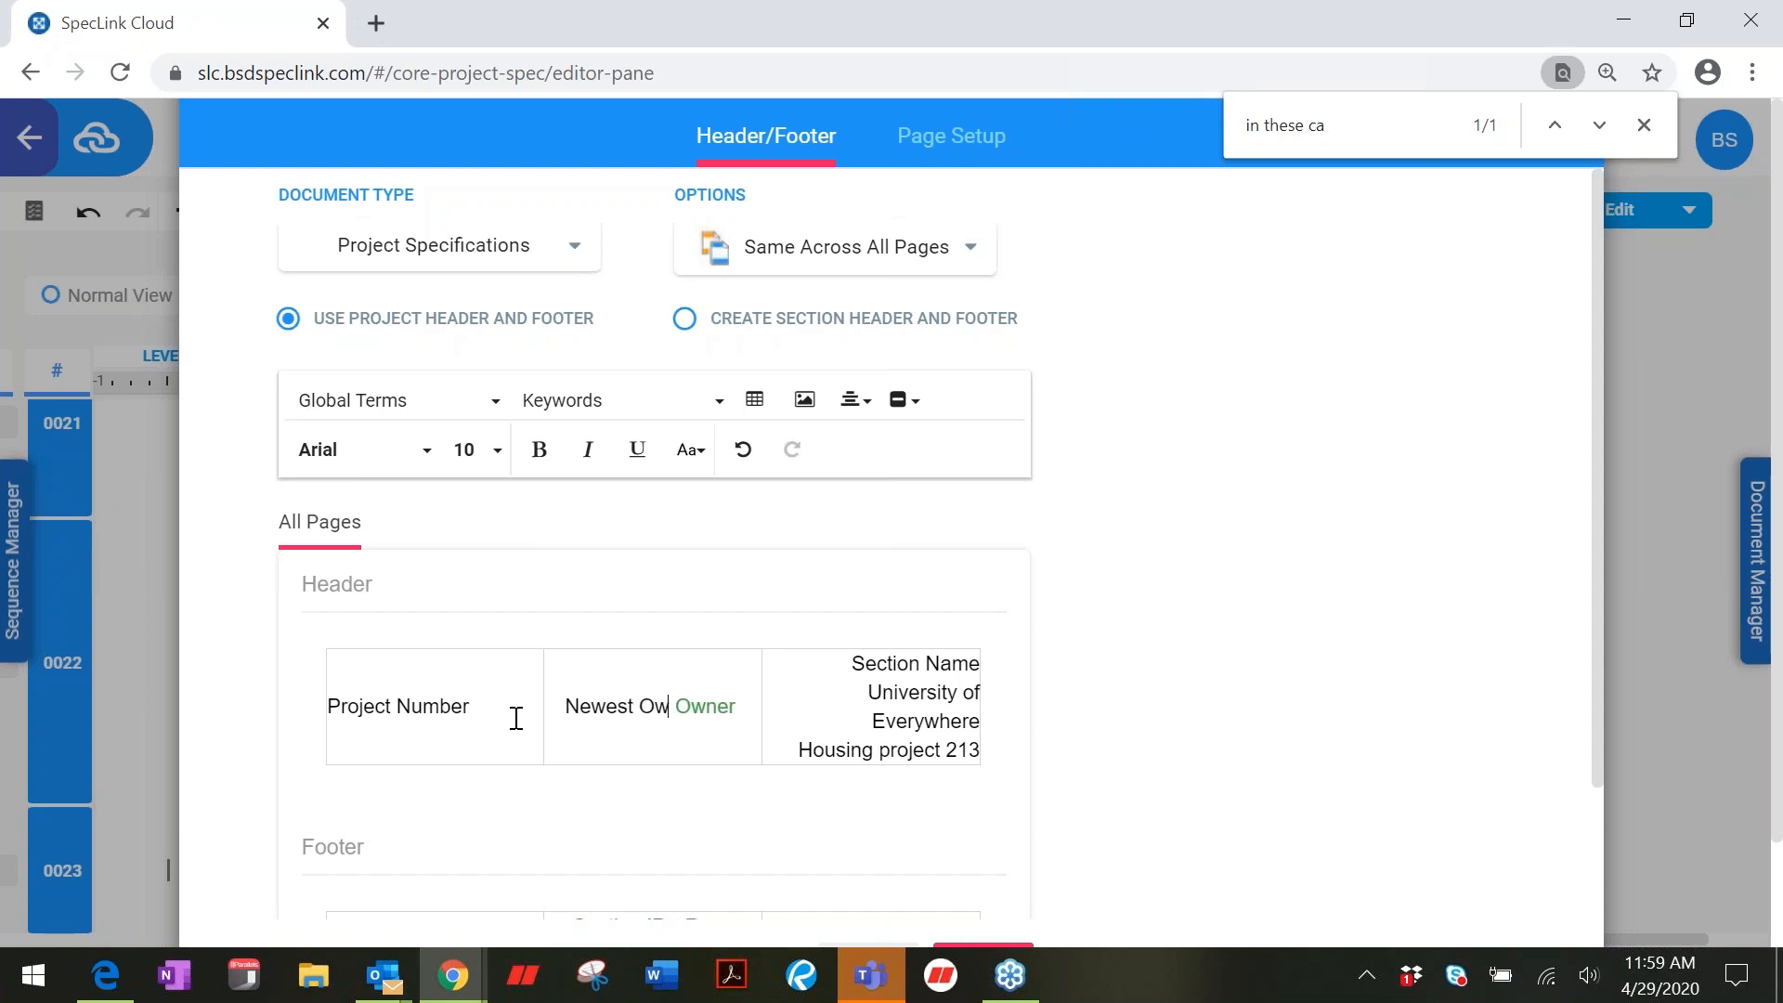
pyautogui.press('BackSpace')
pyautogui.press('BackSpace')
pyautogui.press('BackSpace')
pyautogui.press('BackSpace')
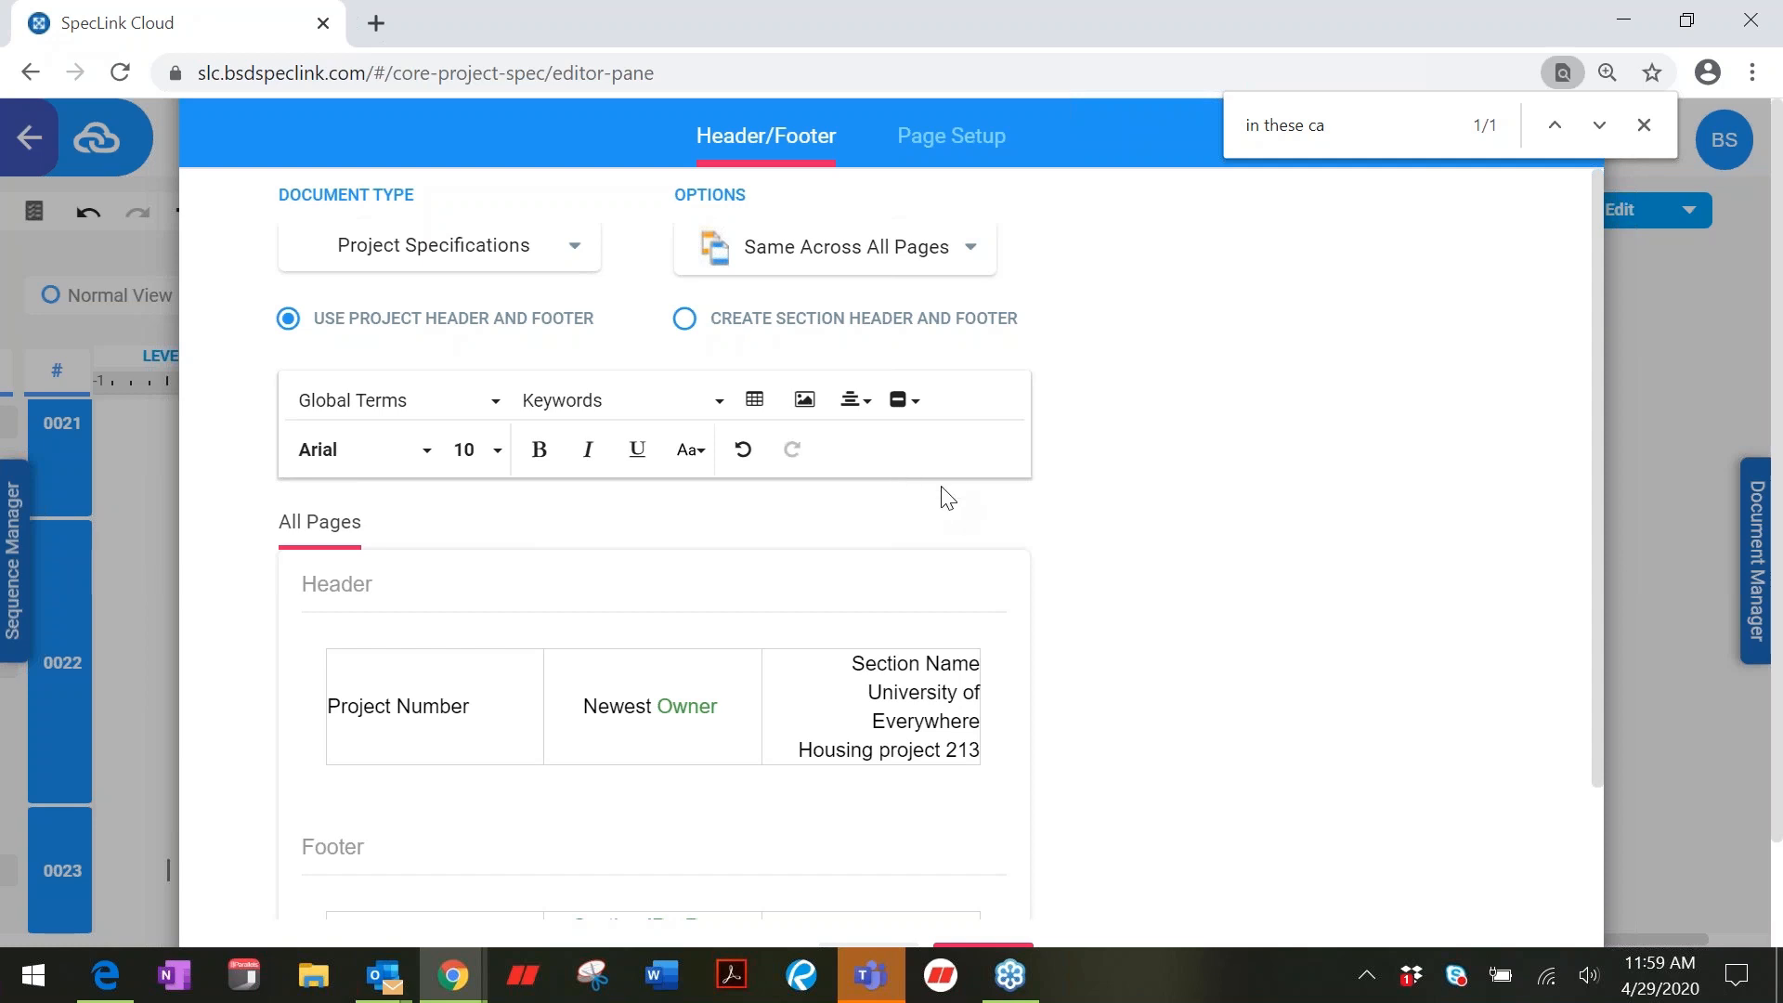
pyautogui.moveTo(1596, 605); pyautogui.dragTo(1592, 836)
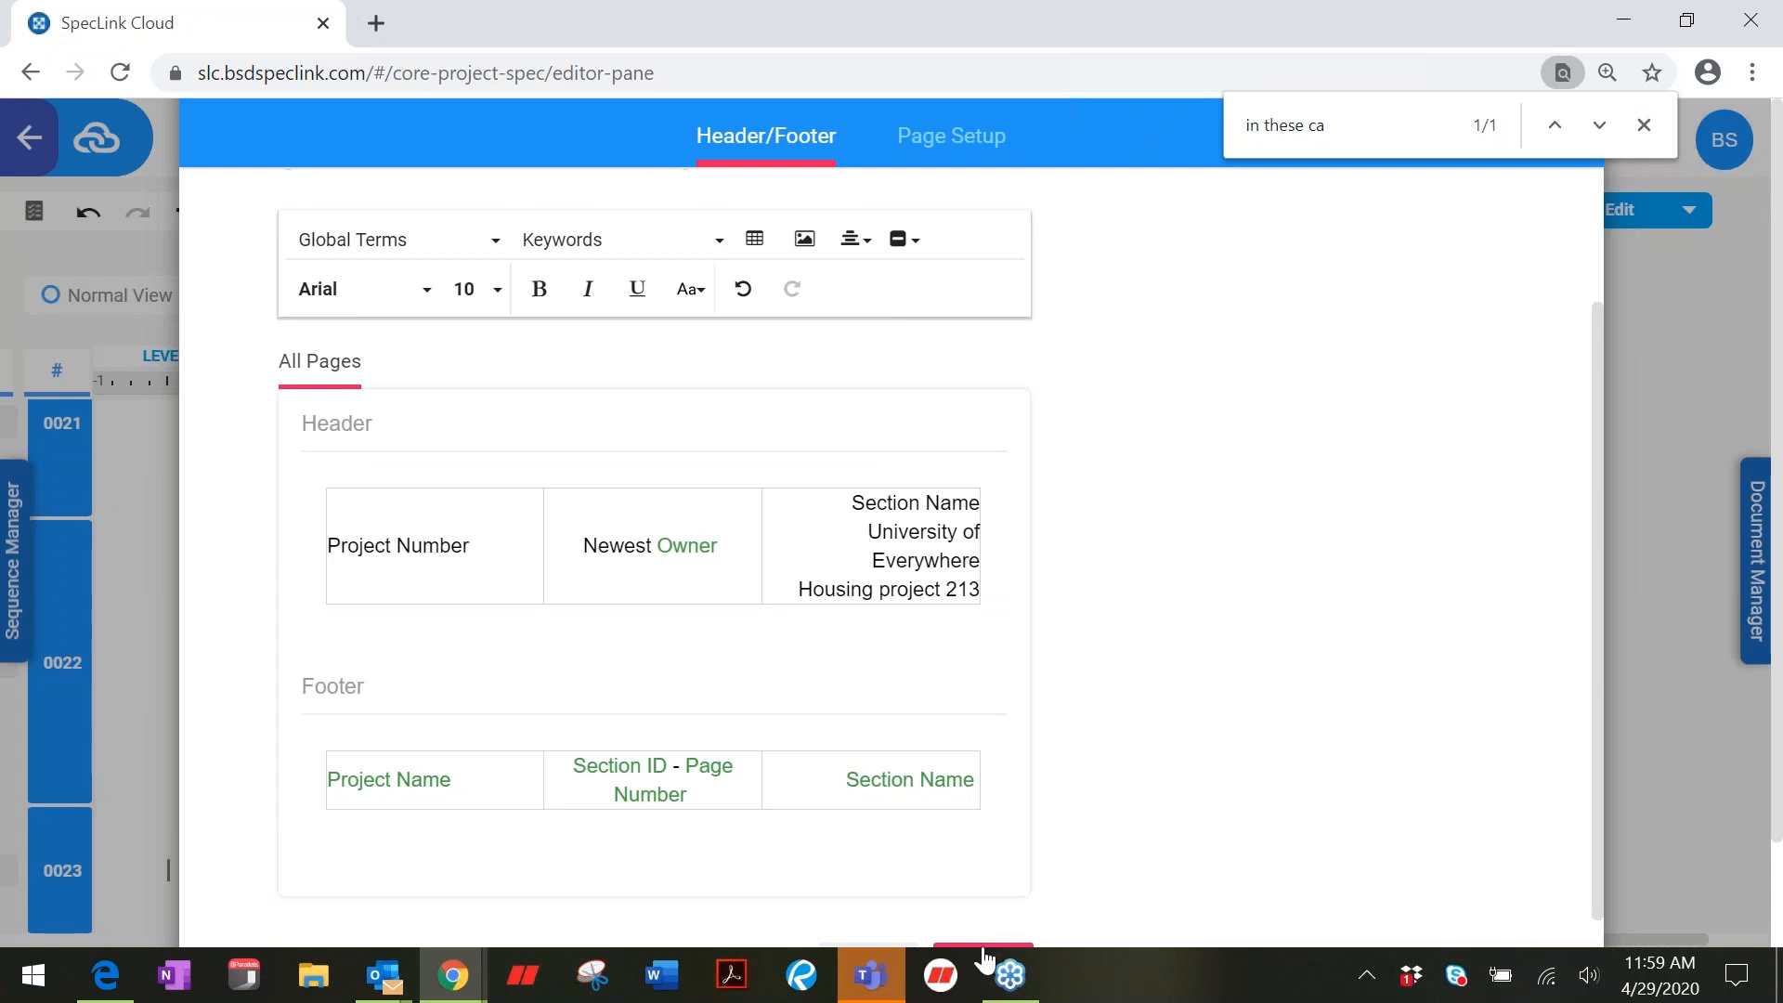
pyautogui.moveTo(988, 956)
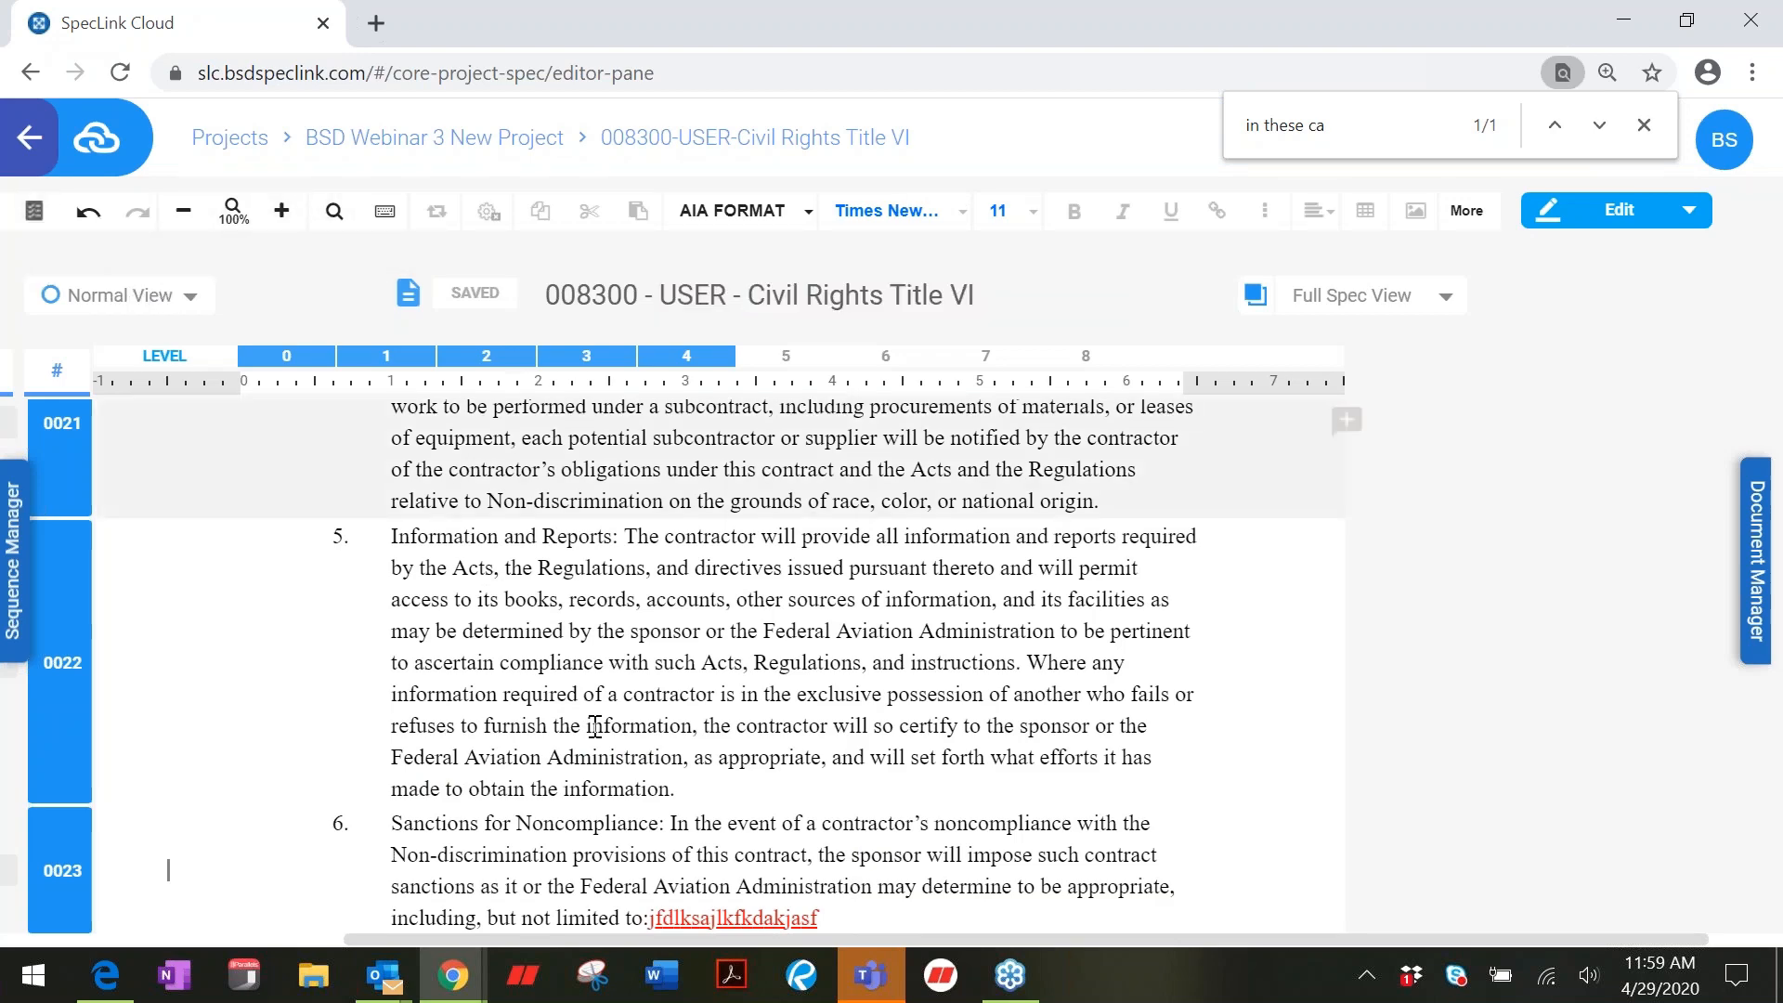
# Step: Print section 008300 Civil Rights Title VI to PDF and check the header and footer on its pages
pyautogui.moveTo(733, 947); pyautogui.dragTo(480, 937)
pyautogui.click(323, 223)
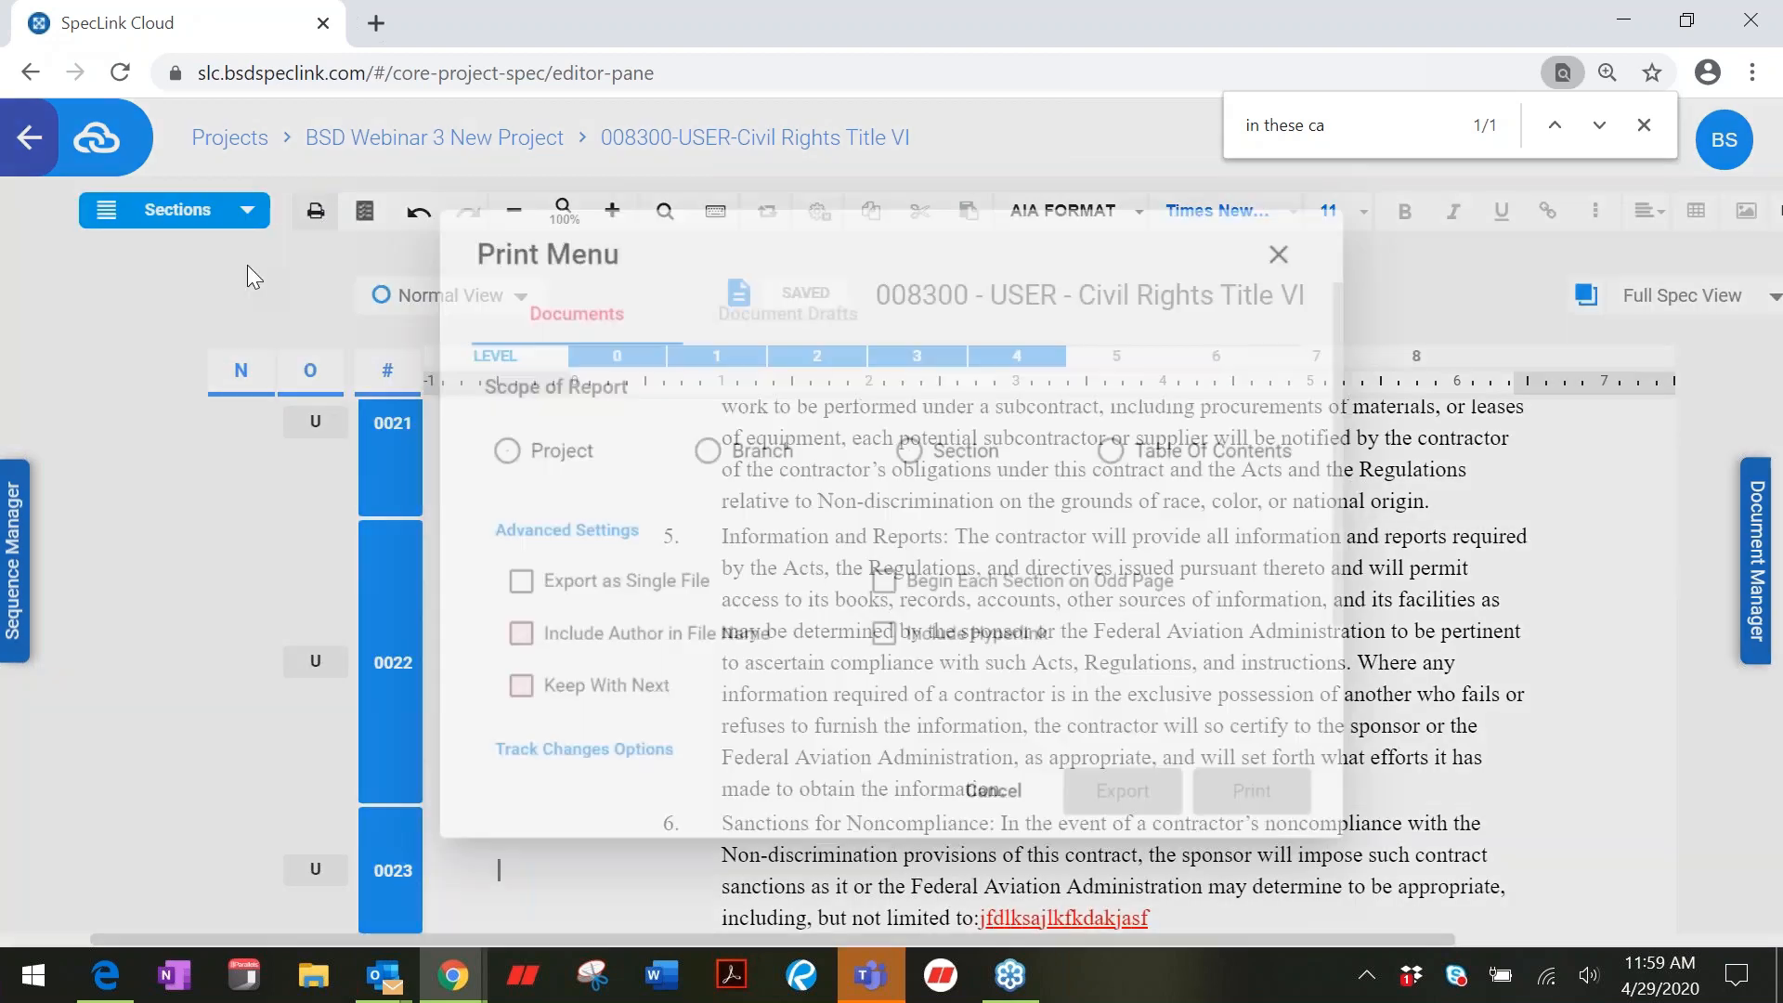
pyautogui.click(956, 440)
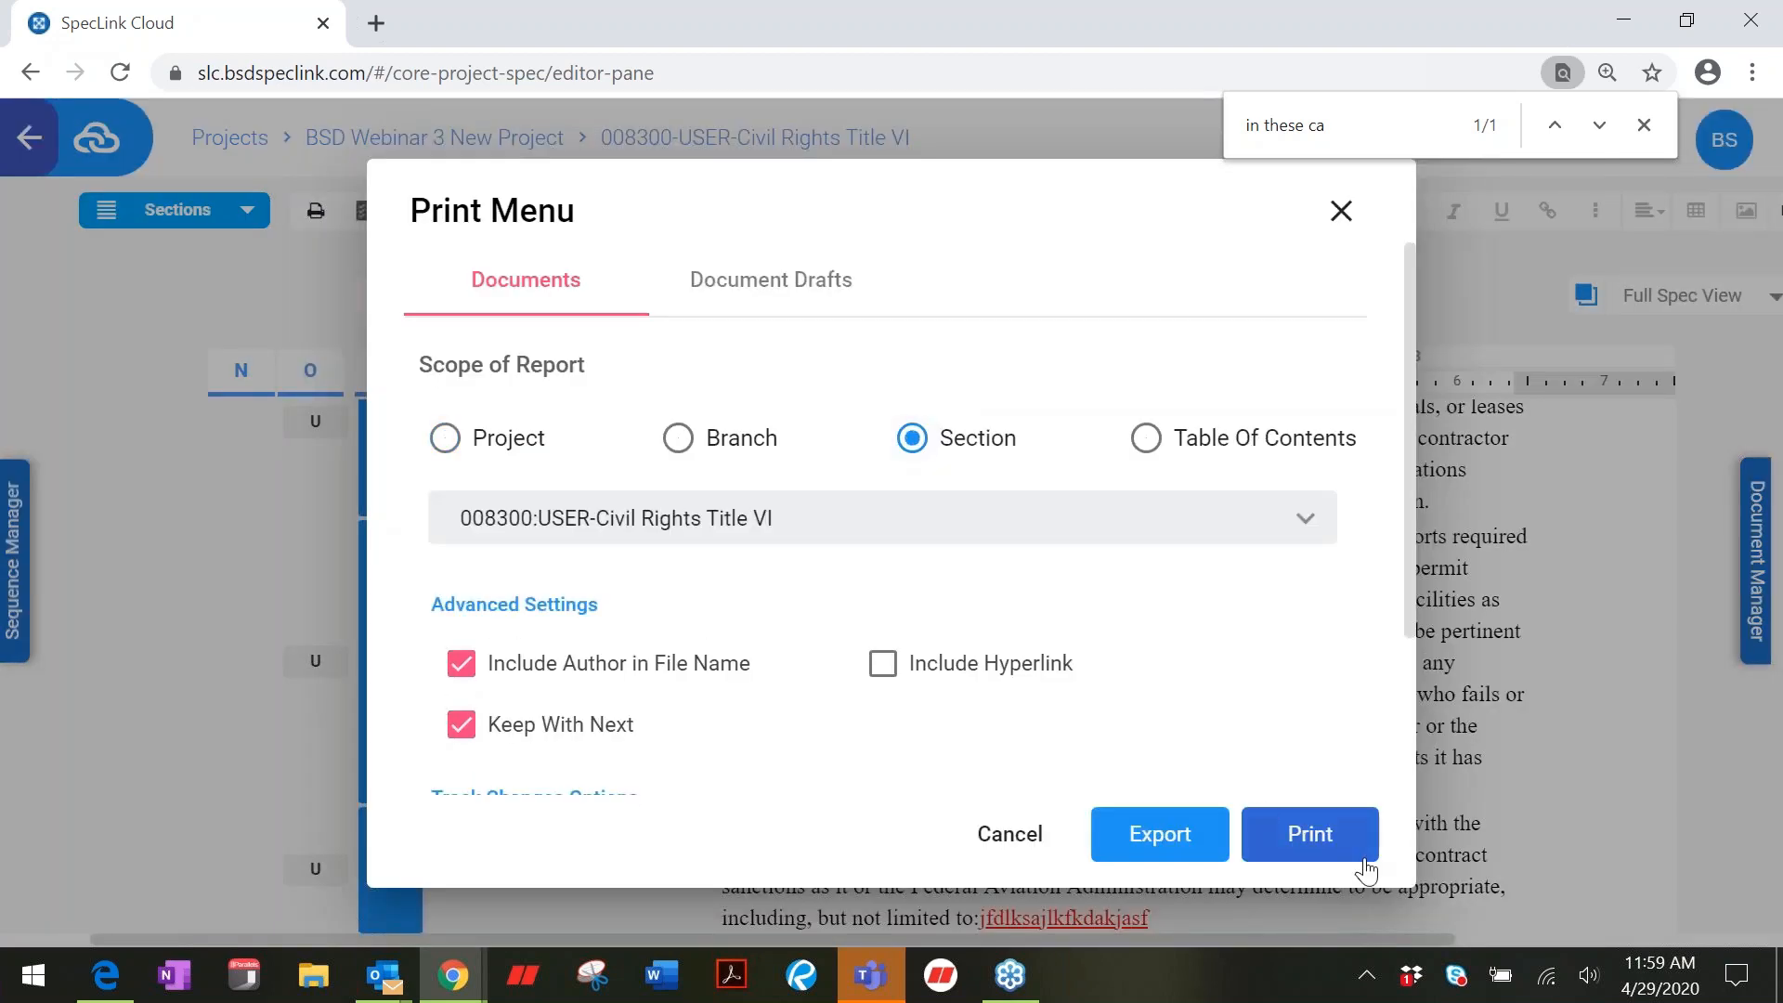
pyautogui.click(1300, 841)
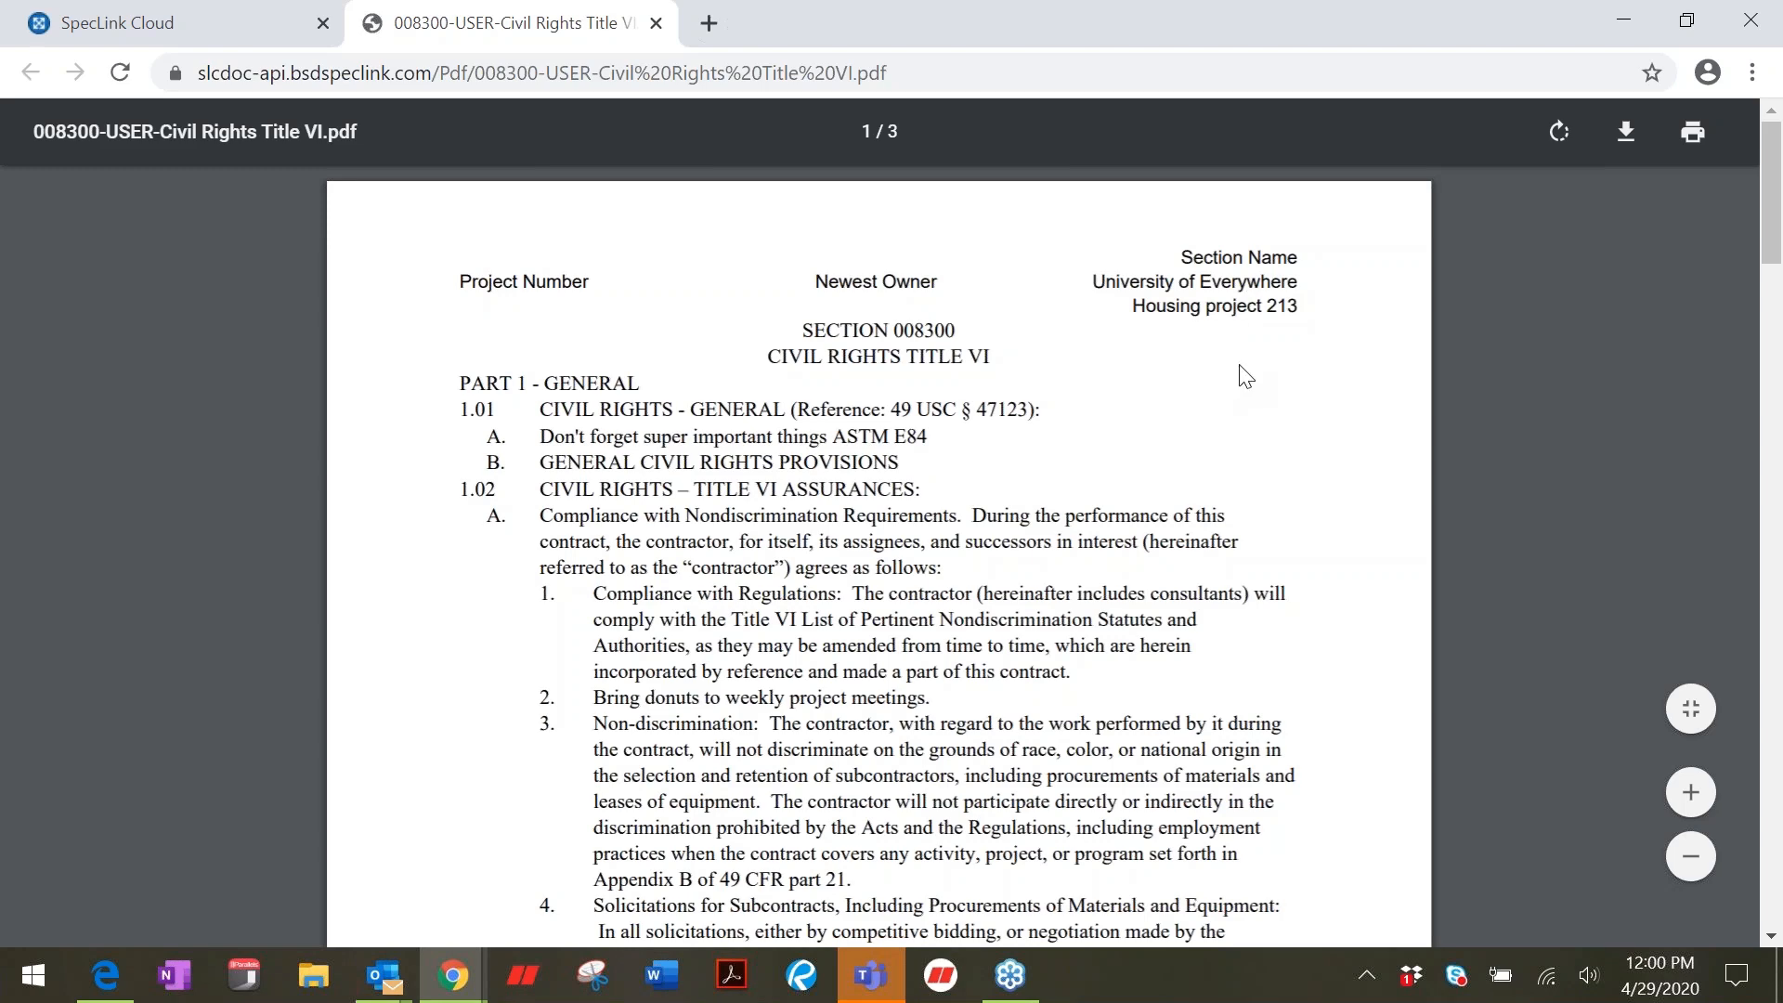
pyautogui.scroll(-2, 1245, 376)
pyautogui.scroll(-2, 1249, 344)
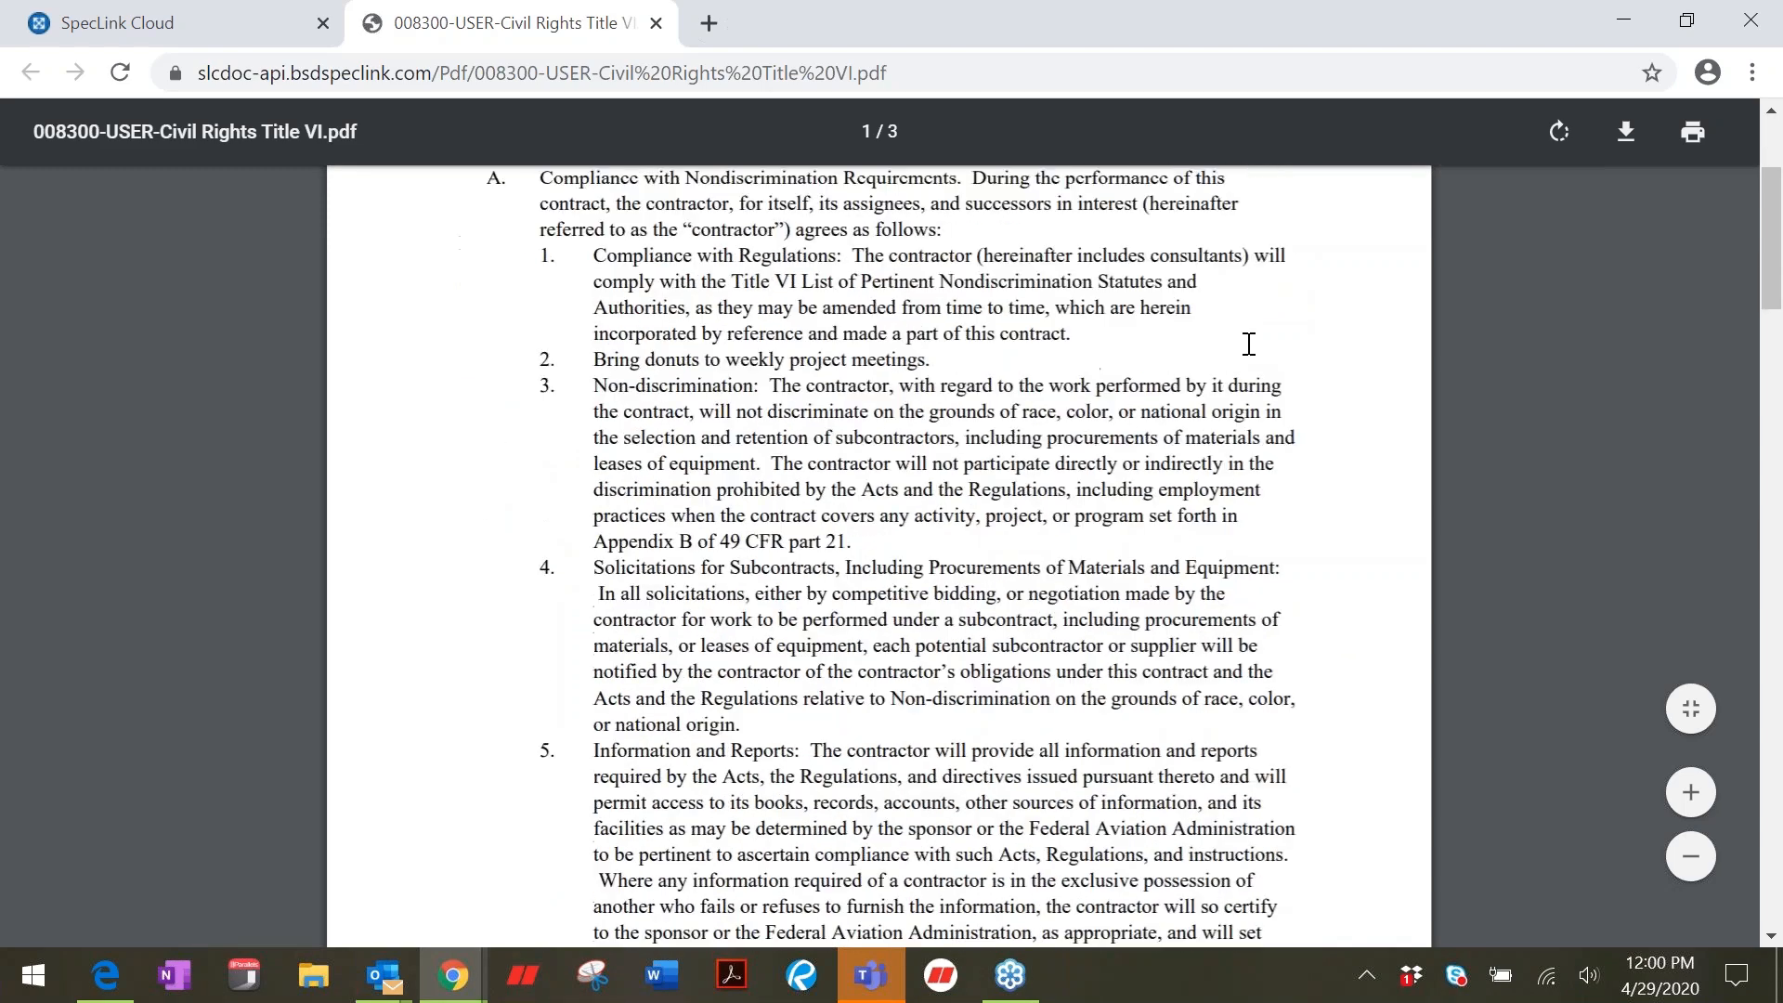
pyautogui.scroll(-4, 1249, 343)
pyautogui.scroll(-2, 1251, 340)
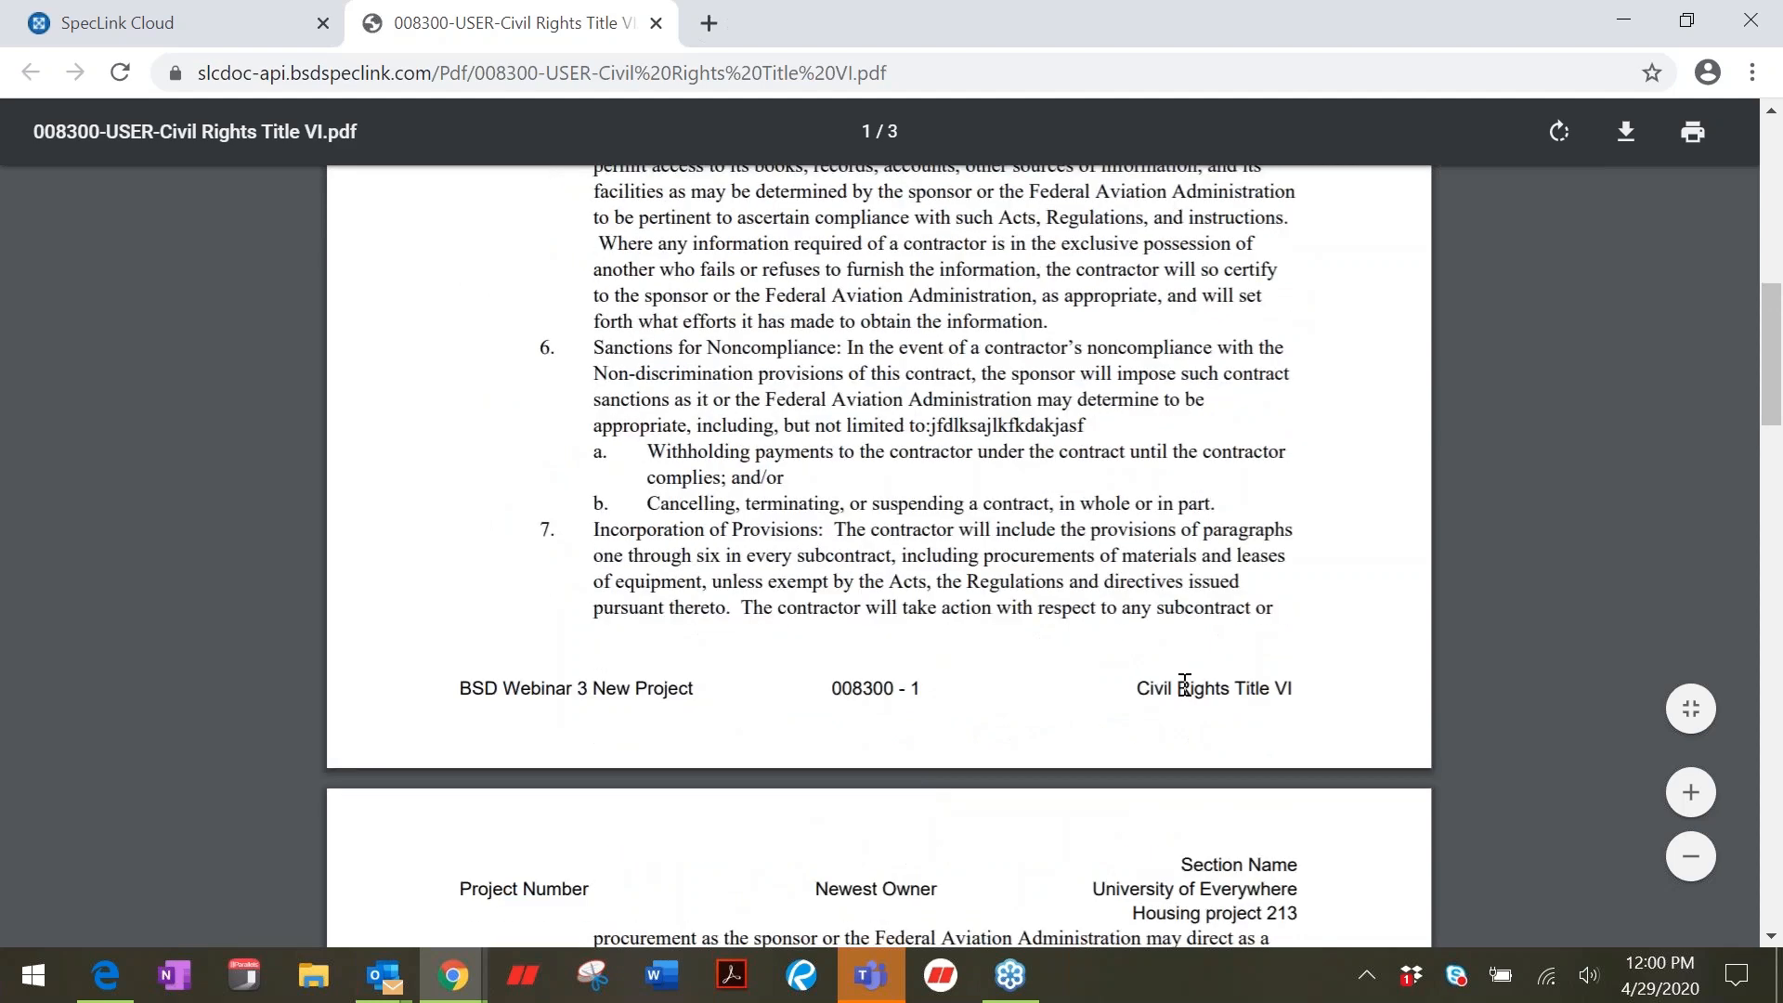